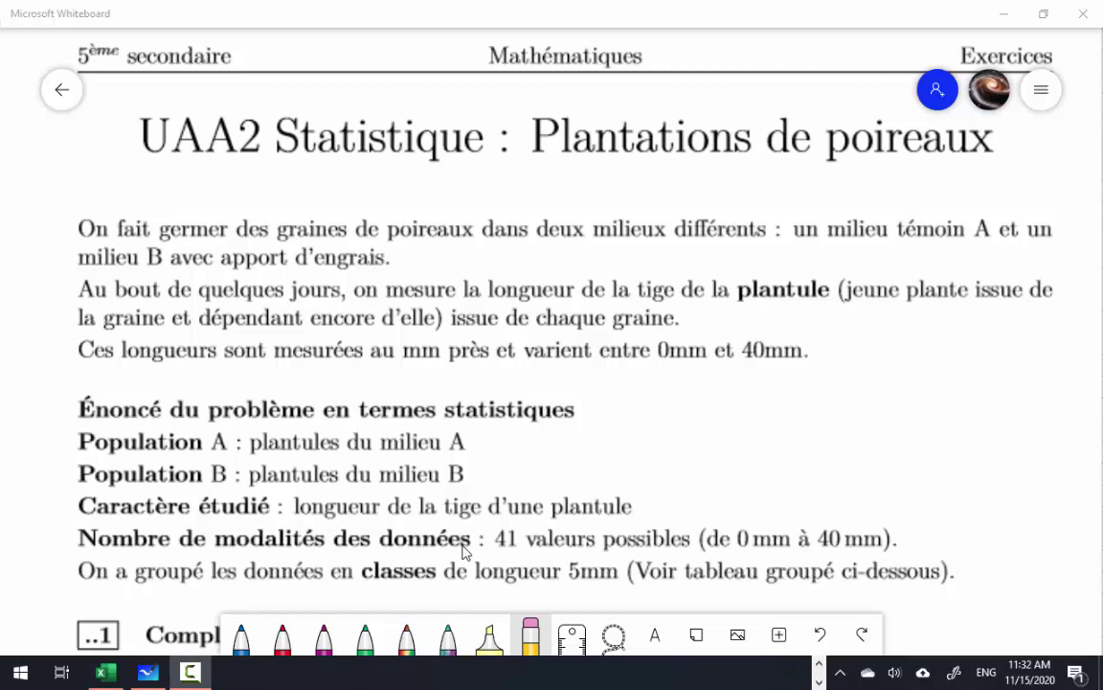
Step: Scroll down until the 'Compléter le tableau groupé' table for populations A and B is fully visible
{"action": "scroll", "coordinate": [463, 551], "scroll_direction": "down", "scroll_amount": 3}
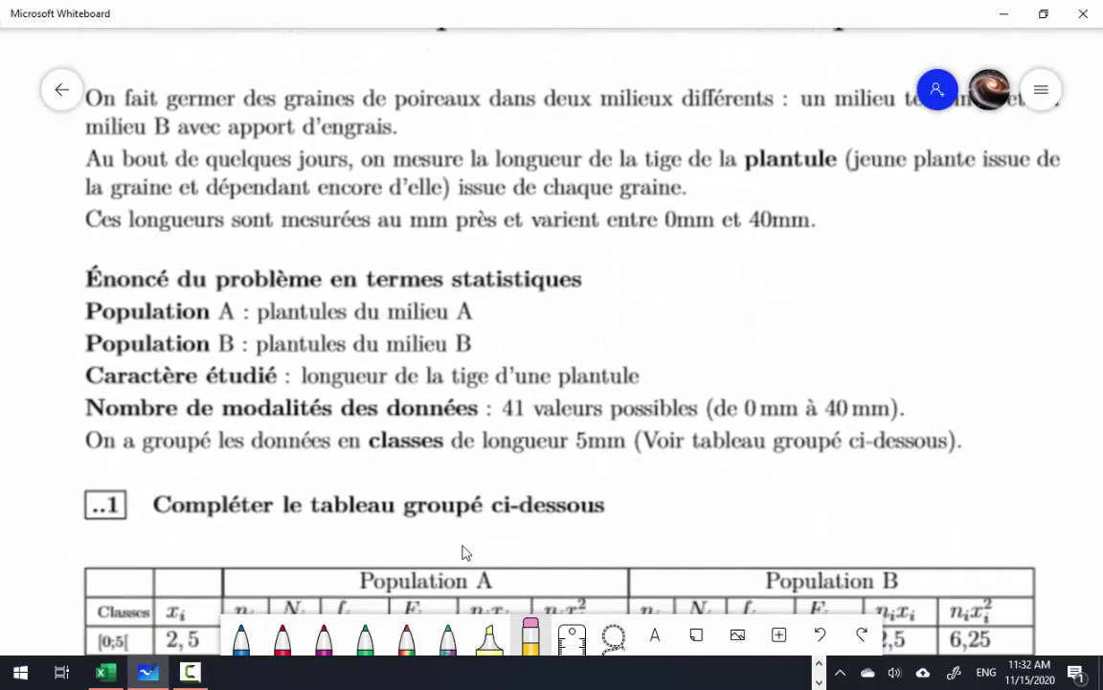
{"action": "scroll", "coordinate": [463, 551], "scroll_direction": "down", "scroll_amount": 3}
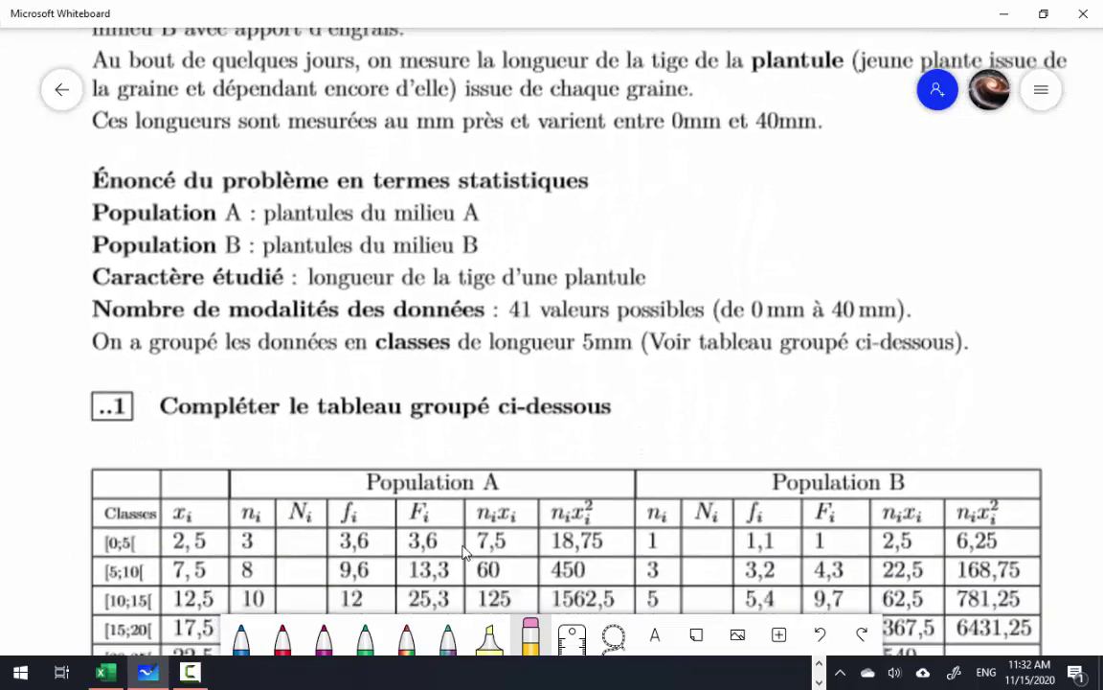
{"action": "scroll", "coordinate": [463, 551], "scroll_direction": "down", "scroll_amount": 2}
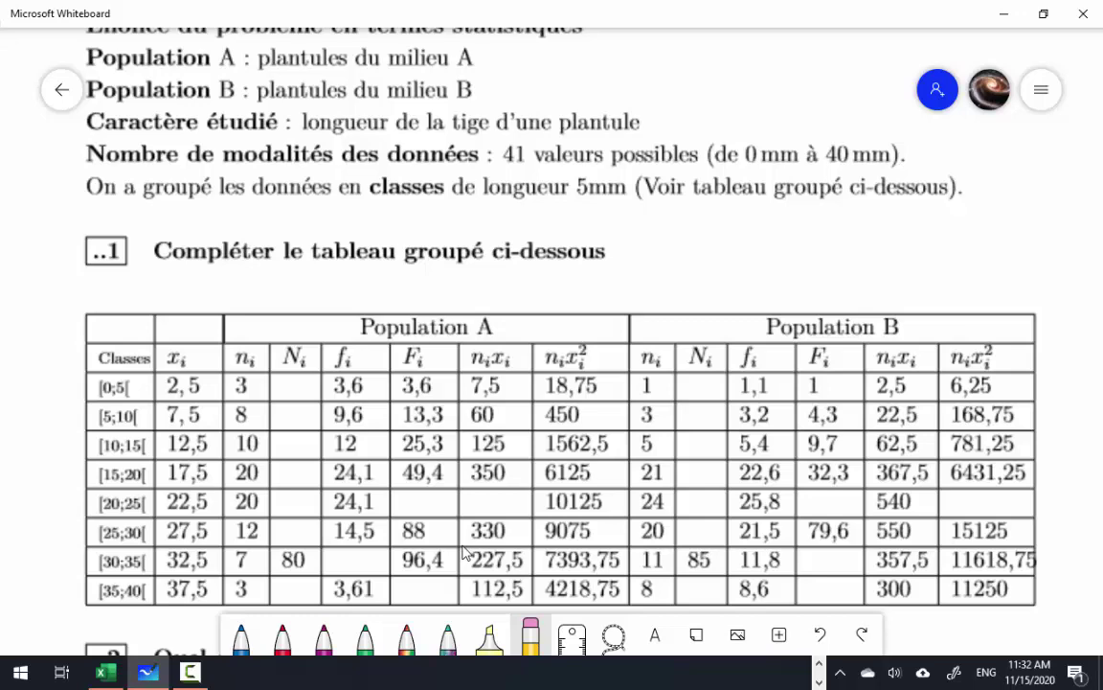
Step: Select the pasted grouped-statistics table image so its object toolbar appears
{"action": "left_click", "coordinate": [399, 490]}
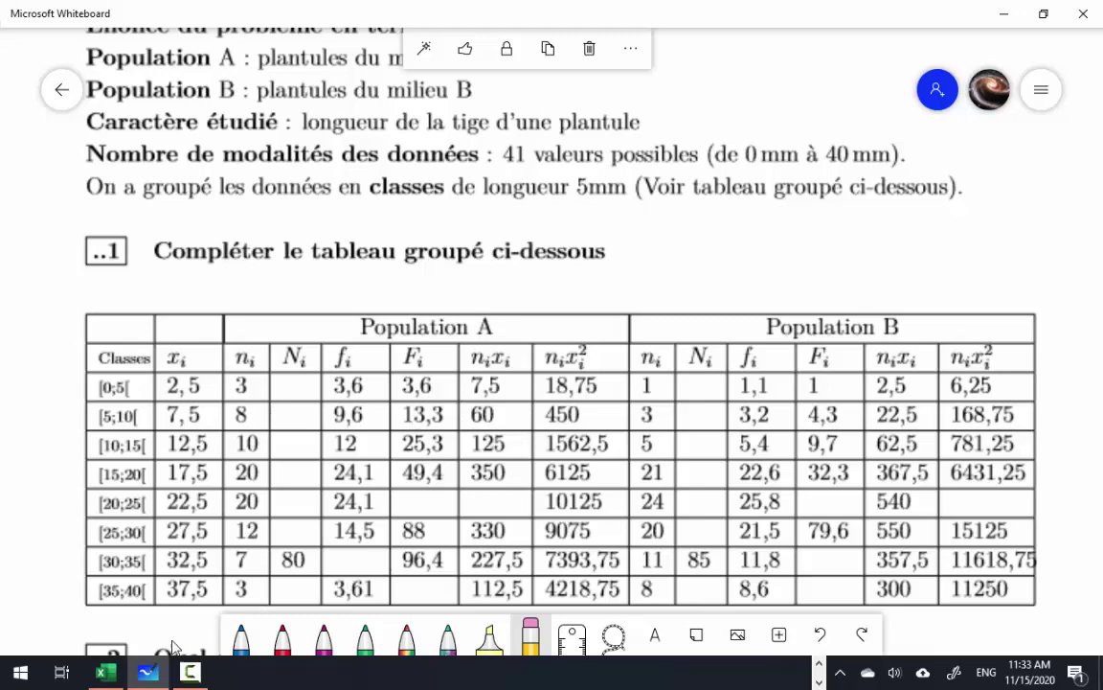
Step: Switch to the Excel sheet holding the classes, midpoints and ni counts for both populations
{"action": "left_click", "coordinate": [105, 673]}
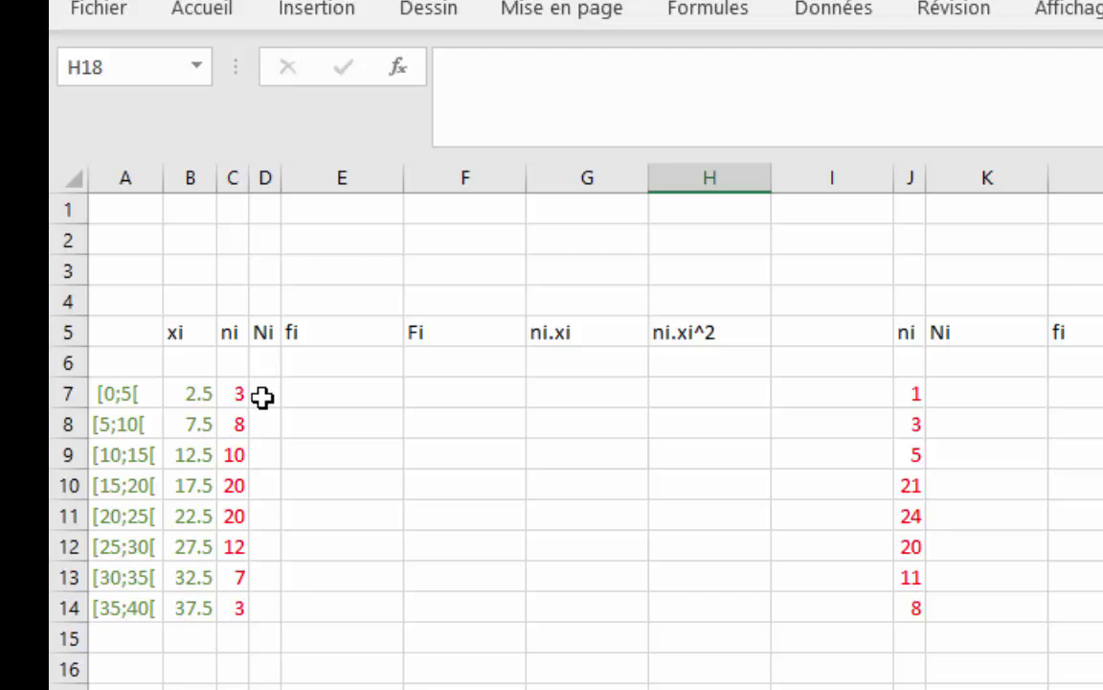
Step: Enter 0 in D6 and 3 in D7 to start population A's cumulative Ni column
{"action": "left_click", "coordinate": [262, 397]}
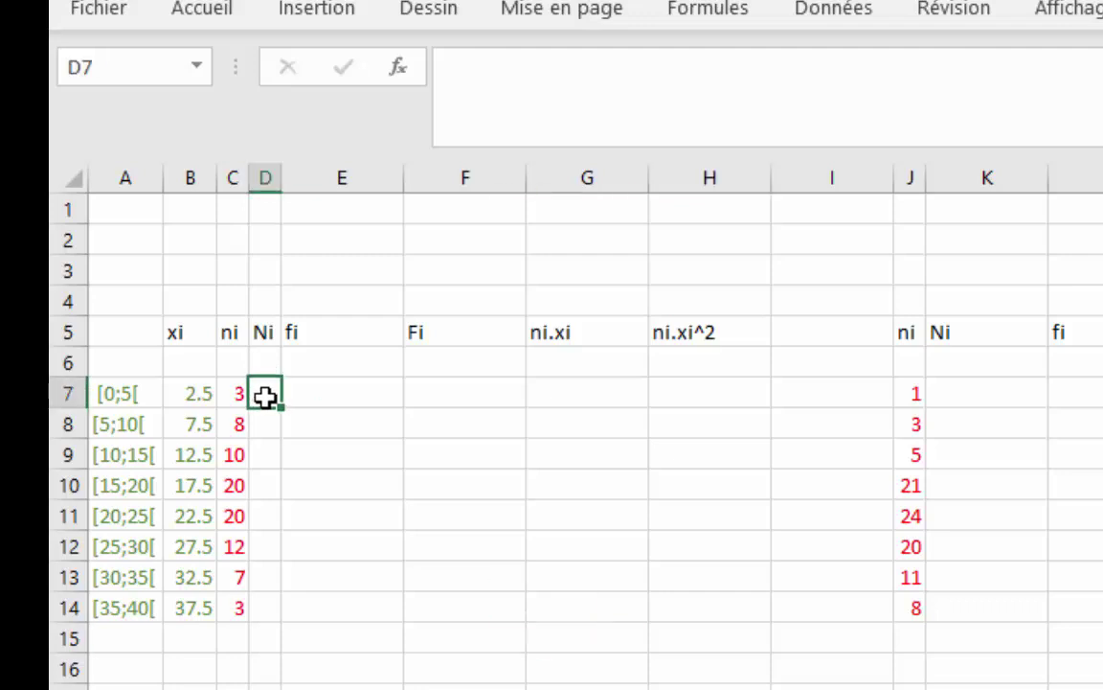
{"action": "type", "text": "3"}
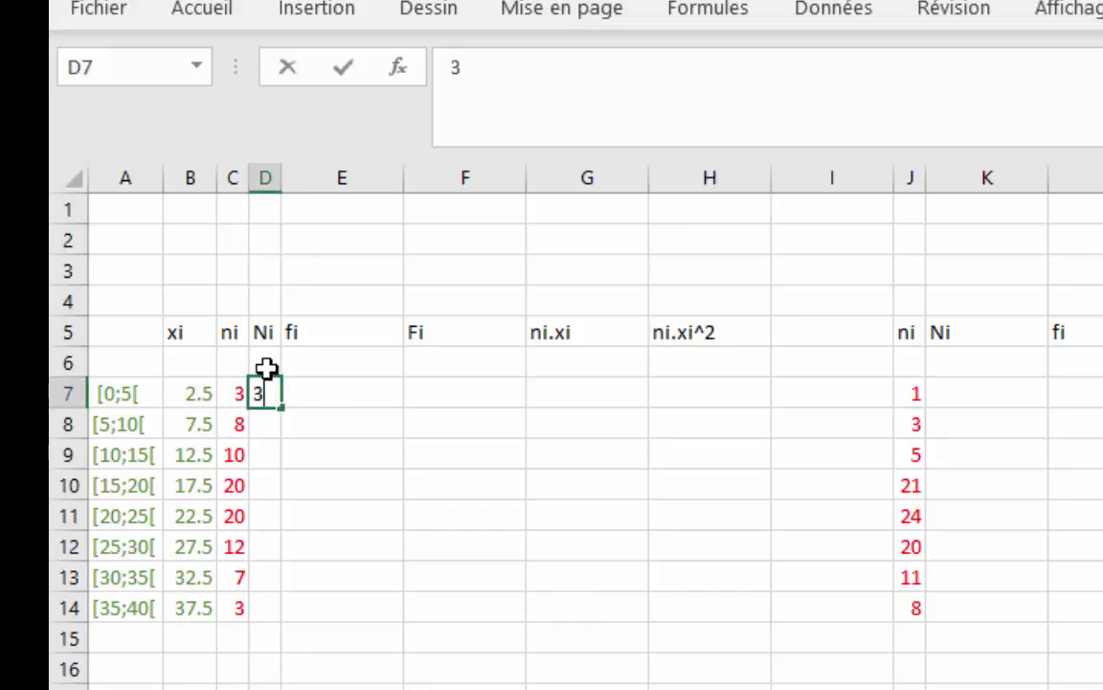
{"action": "left_click", "coordinate": [265, 365]}
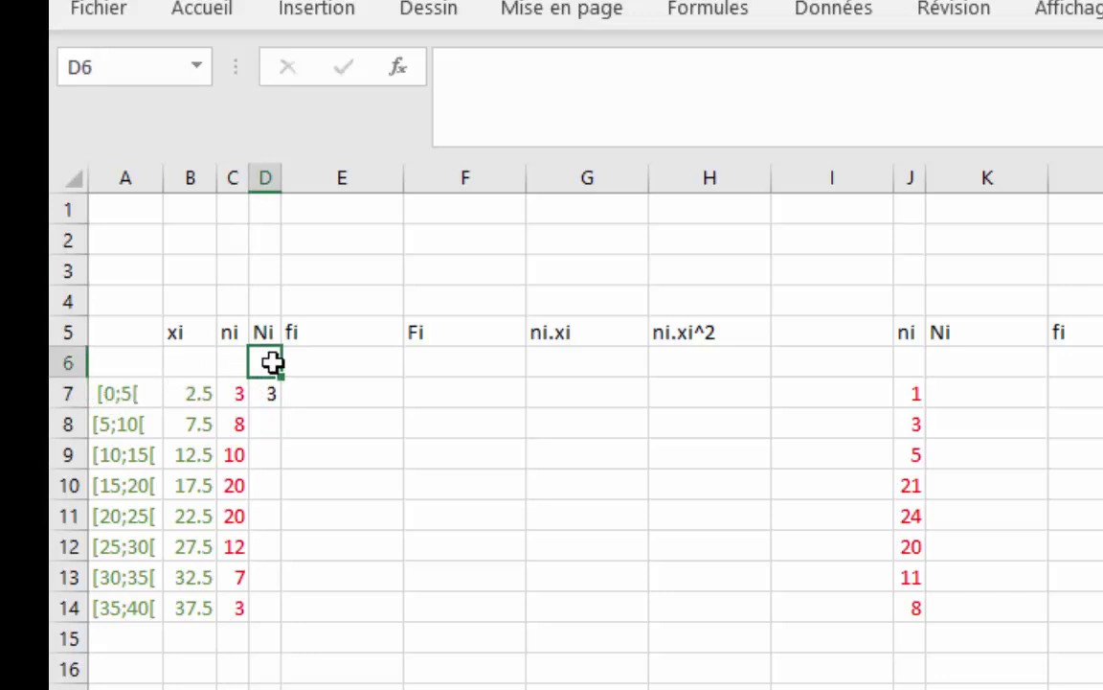
{"action": "type", "text": "0"}
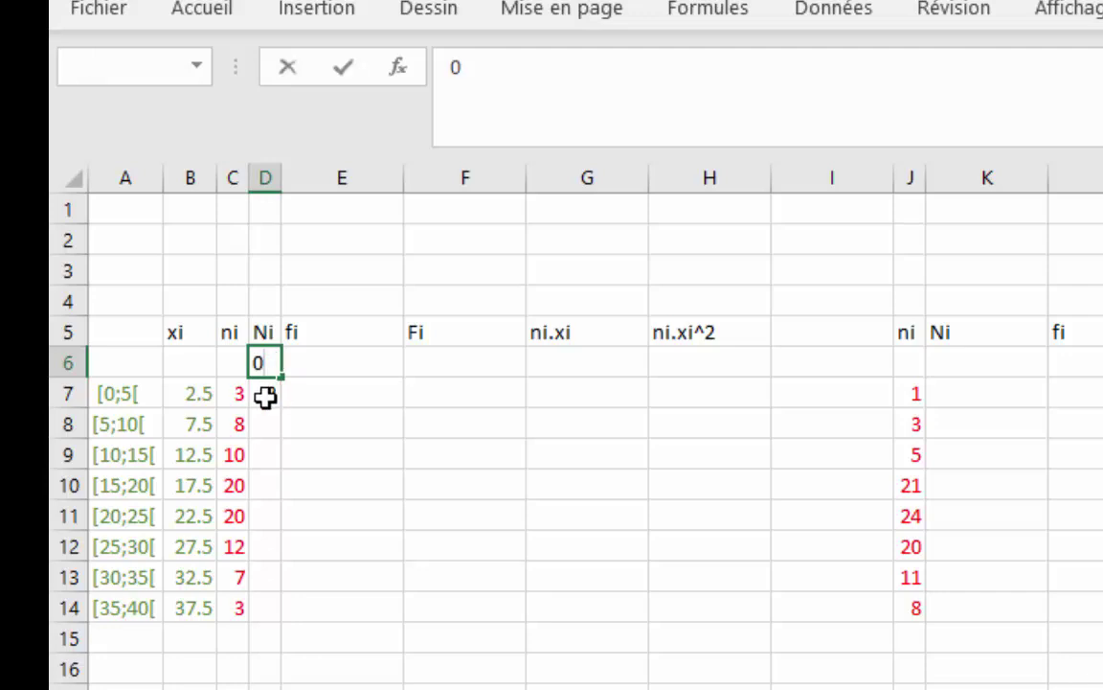
{"action": "left_click", "coordinate": [266, 396]}
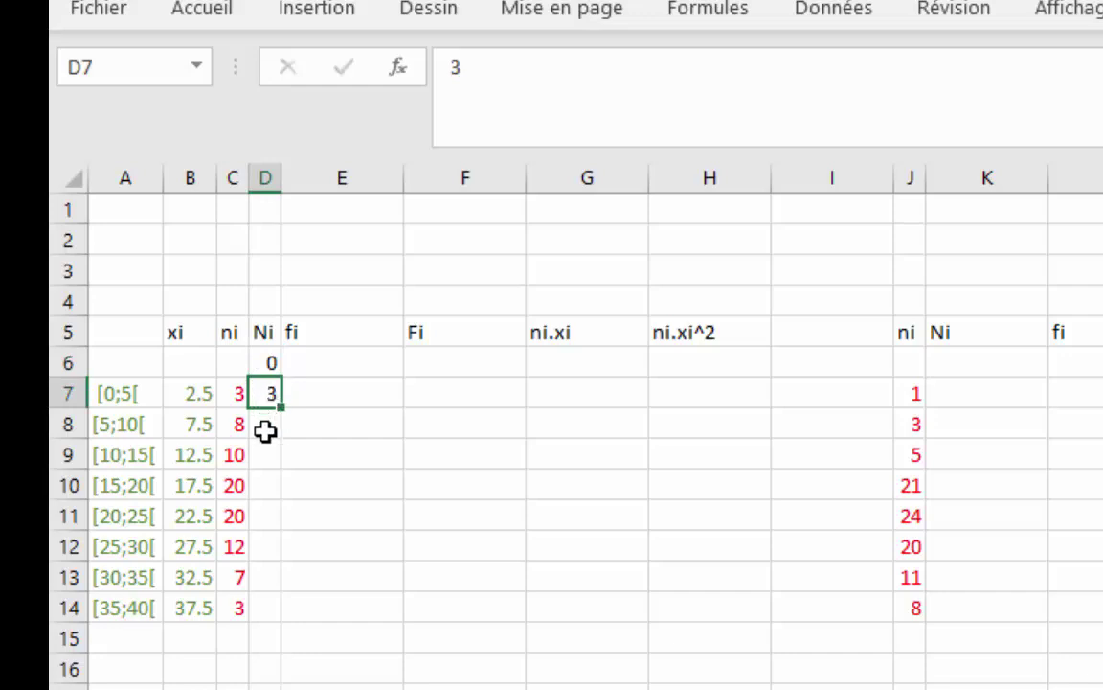
{"action": "left_click", "coordinate": [266, 431]}
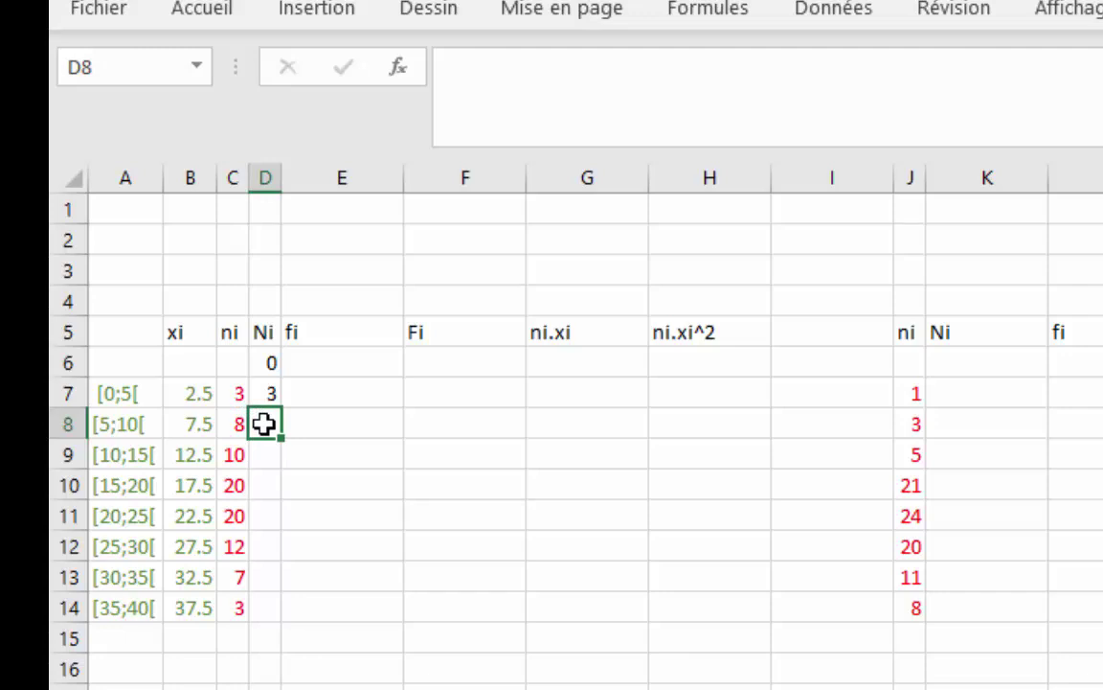
Step: Enter =D7+C8 in D8 so the [5;10[ class's cumulative Ni is 11
{"action": "type", "text": "="}
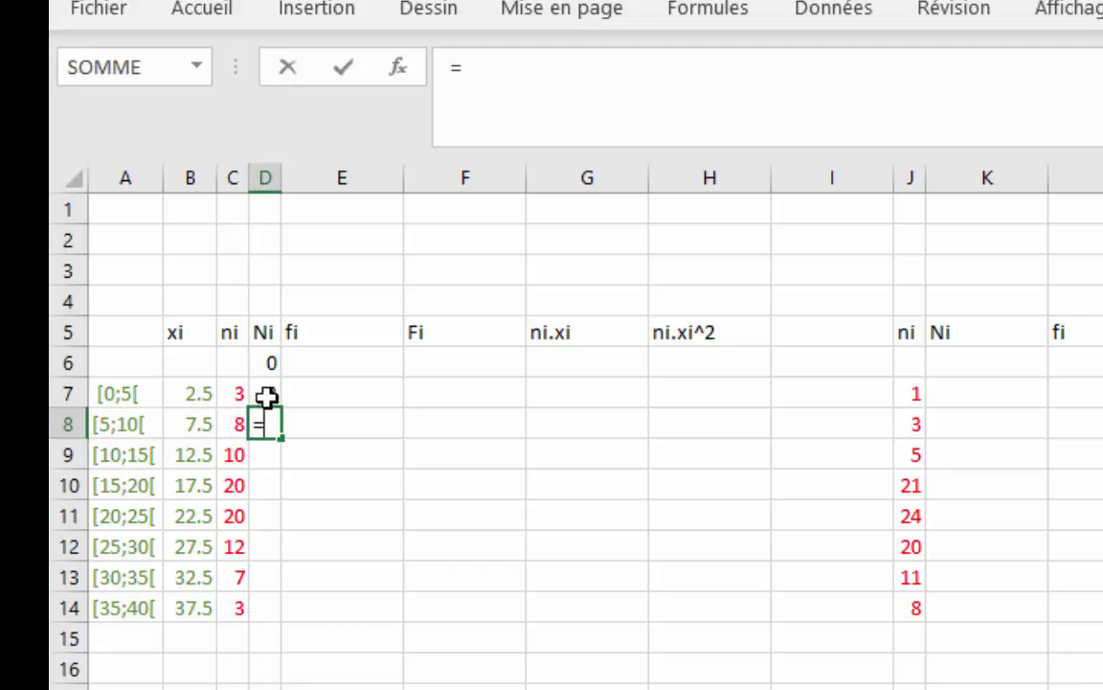
{"action": "left_click", "coordinate": [267, 394]}
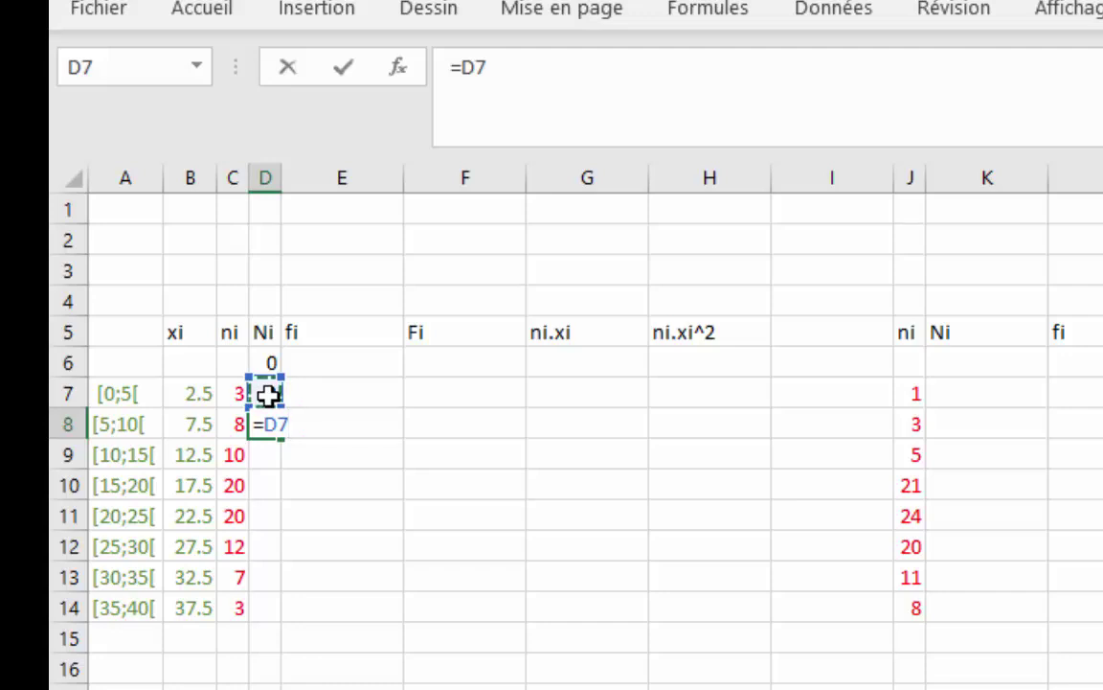
{"action": "type", "text": "+"}
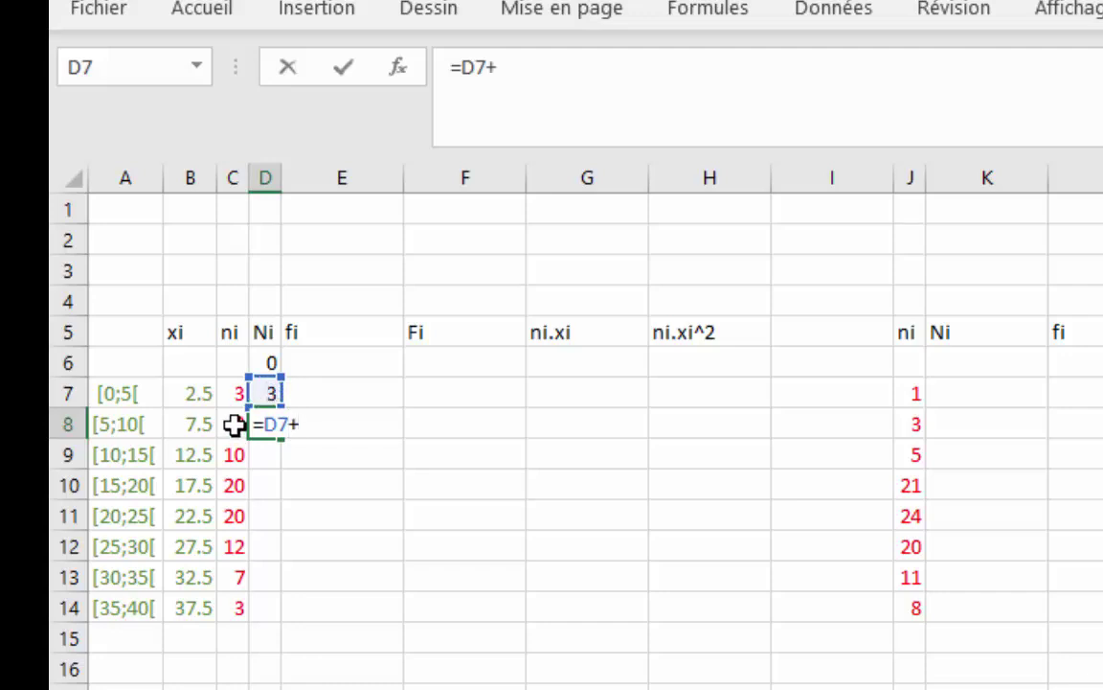
{"action": "left_click", "coordinate": [235, 425]}
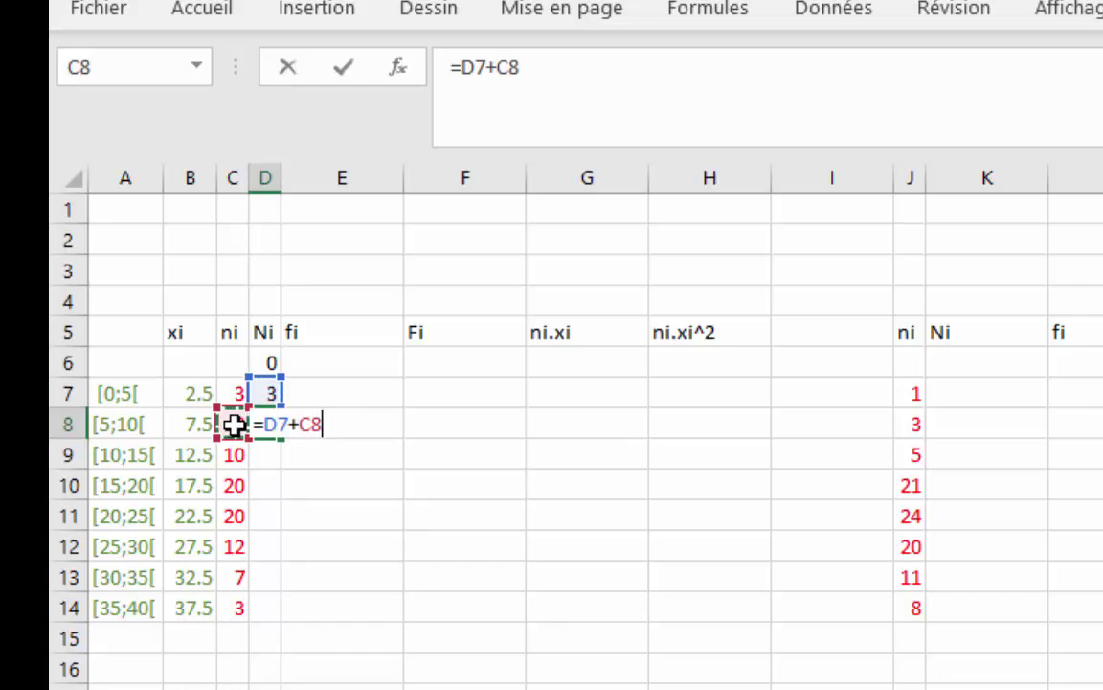
{"action": "key", "text": "Return"}
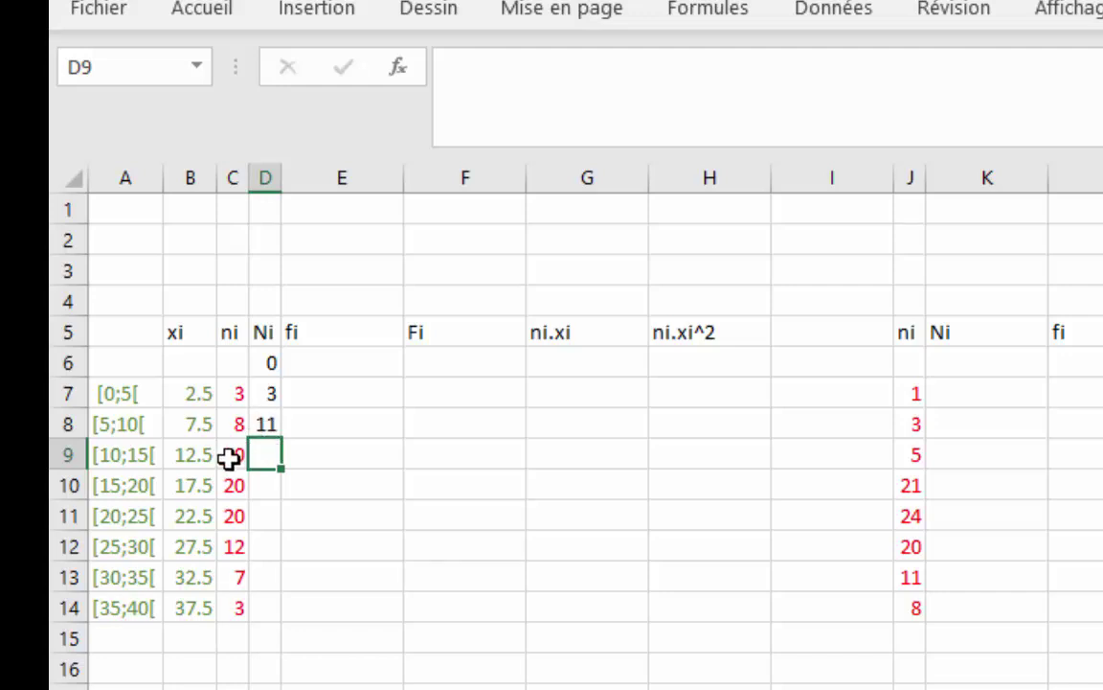
{"action": "left_click", "coordinate": [271, 419]}
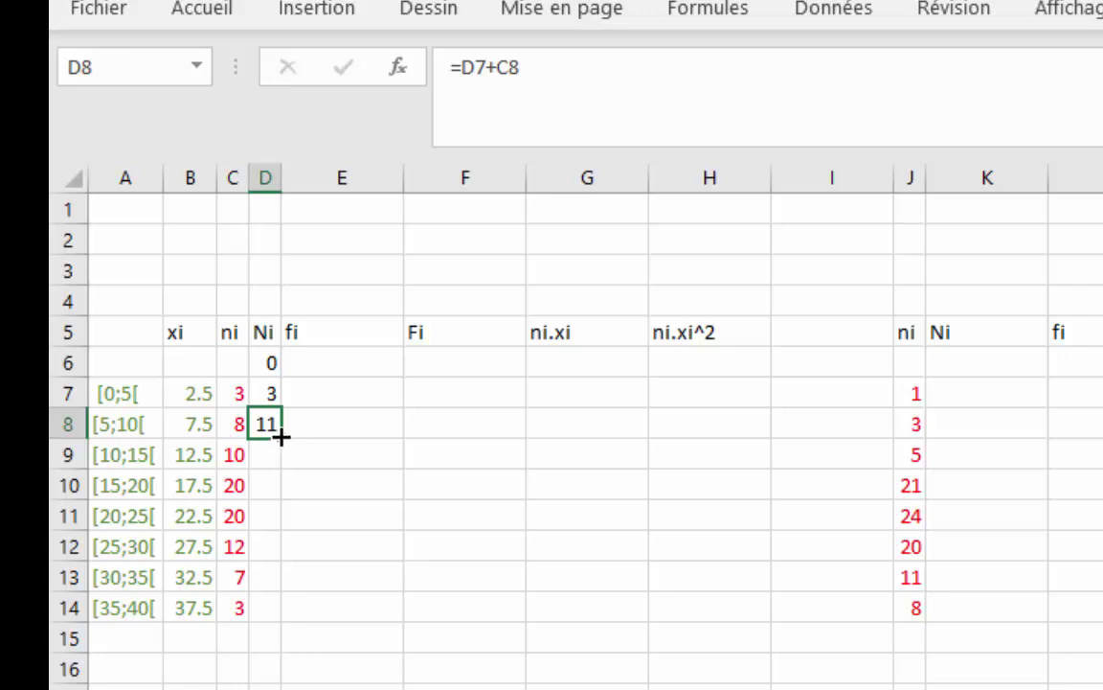
Step: Fill D8's Ni formula down to D14 and check it reaches 21, 41, 61, 73, 80, 83
{"action": "left_click_drag", "start_coordinate": [281, 436], "coordinate": [286, 632]}
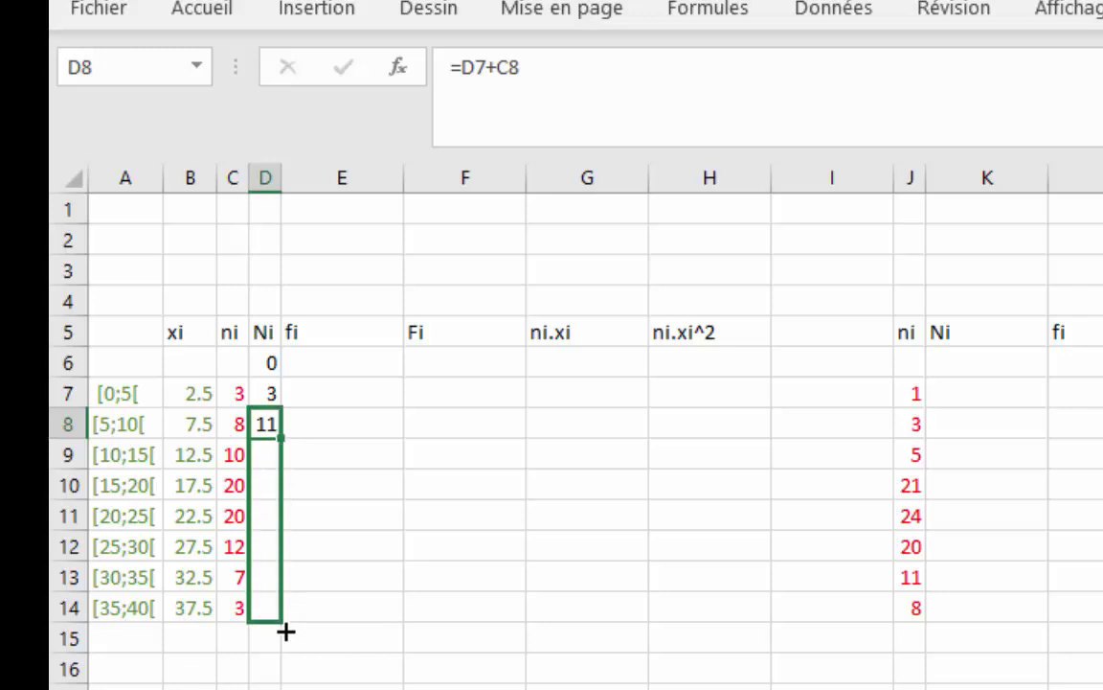
{"action": "left_click_drag", "start_coordinate": [286, 633], "coordinate": [285, 632]}
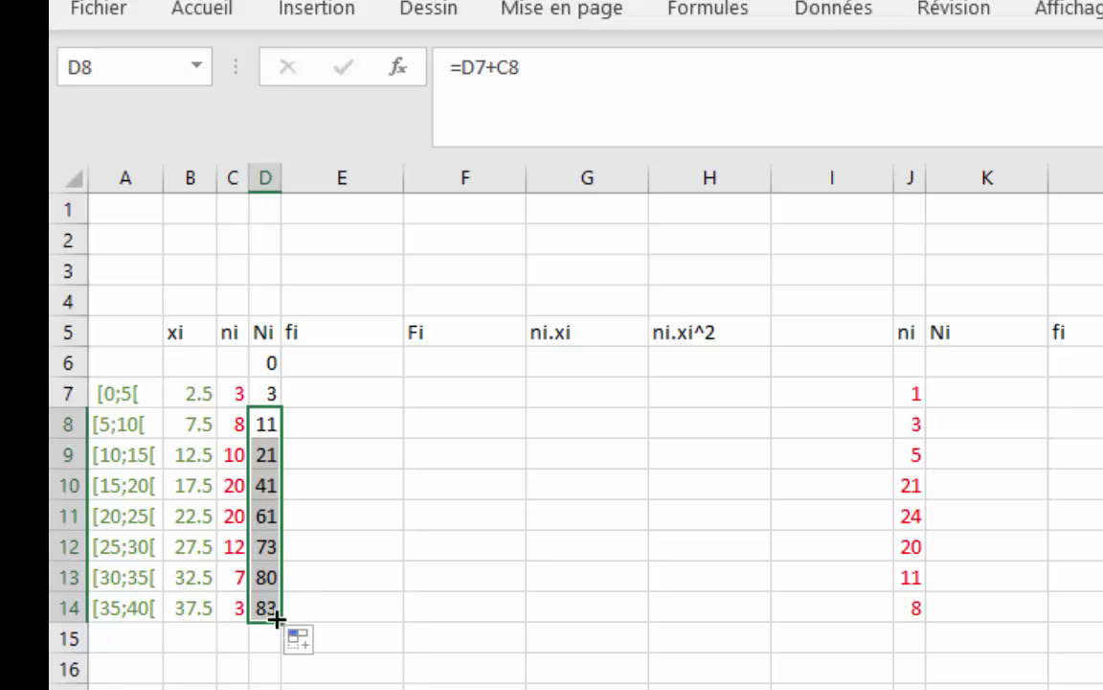
{"action": "left_click", "coordinate": [268, 456]}
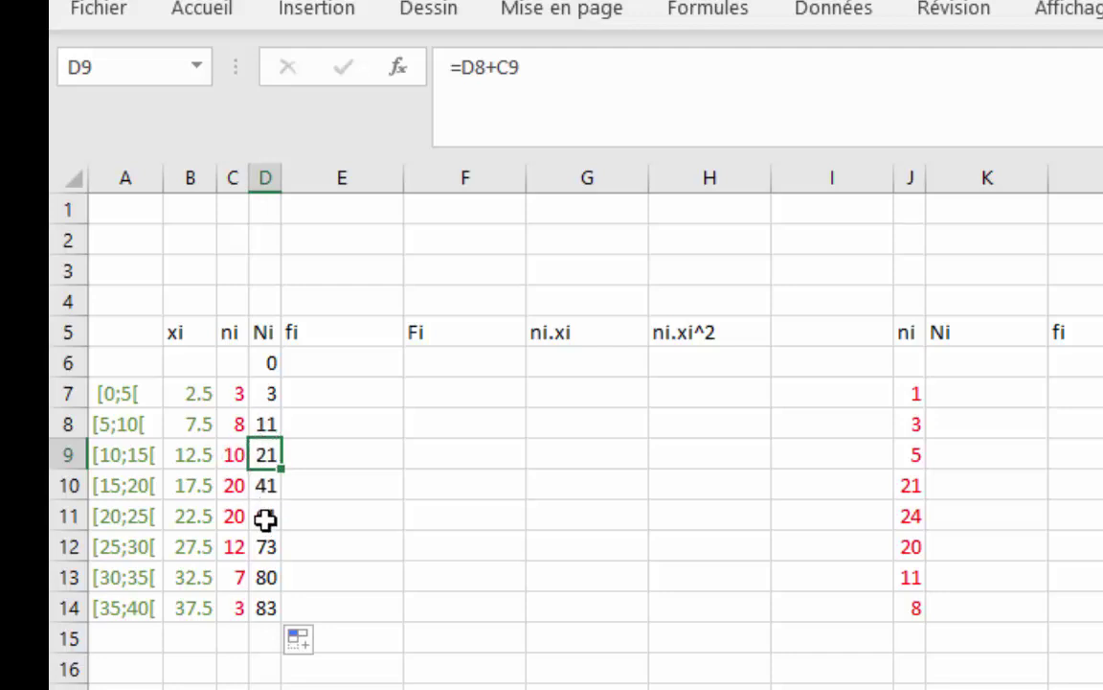
{"action": "left_click", "coordinate": [266, 546]}
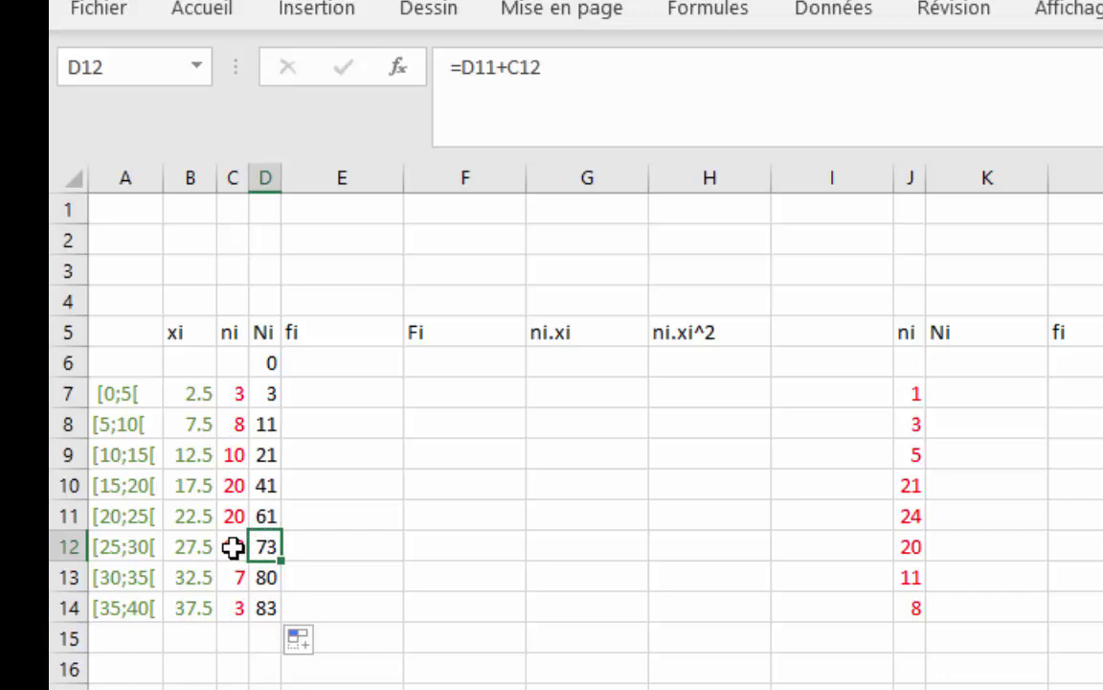
{"action": "left_click", "coordinate": [265, 611]}
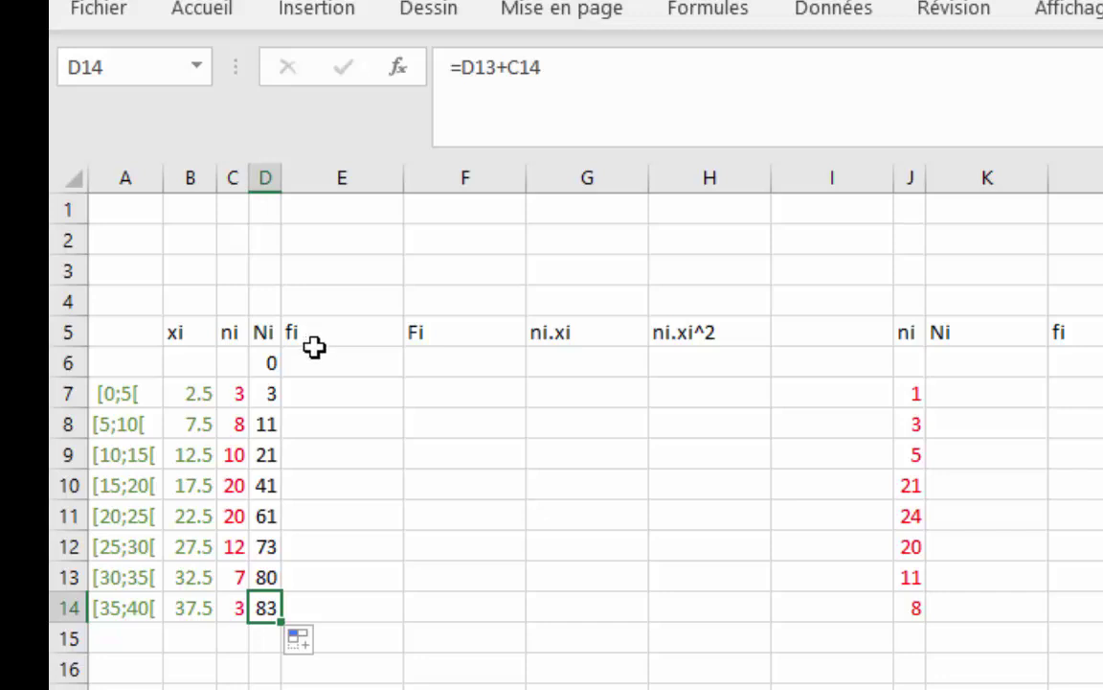
Step: Enter =C7/D14*100 in E7, giving 3.61445783 percent for the [0;5[ class
{"action": "left_click", "coordinate": [345, 390]}
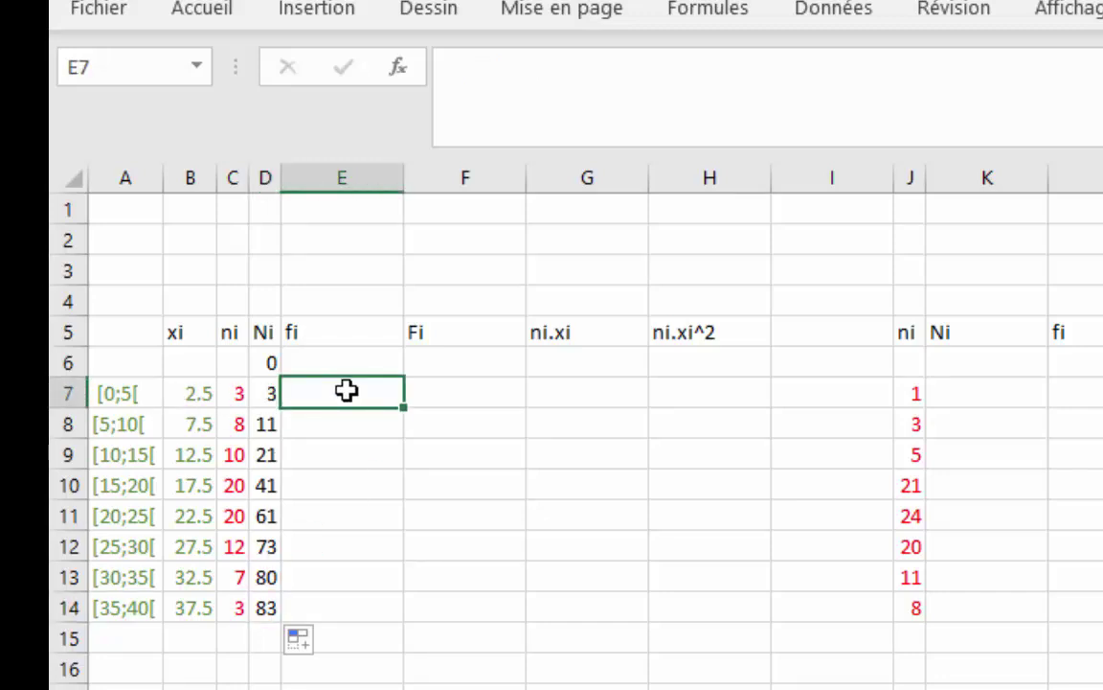
{"action": "type", "text": "="}
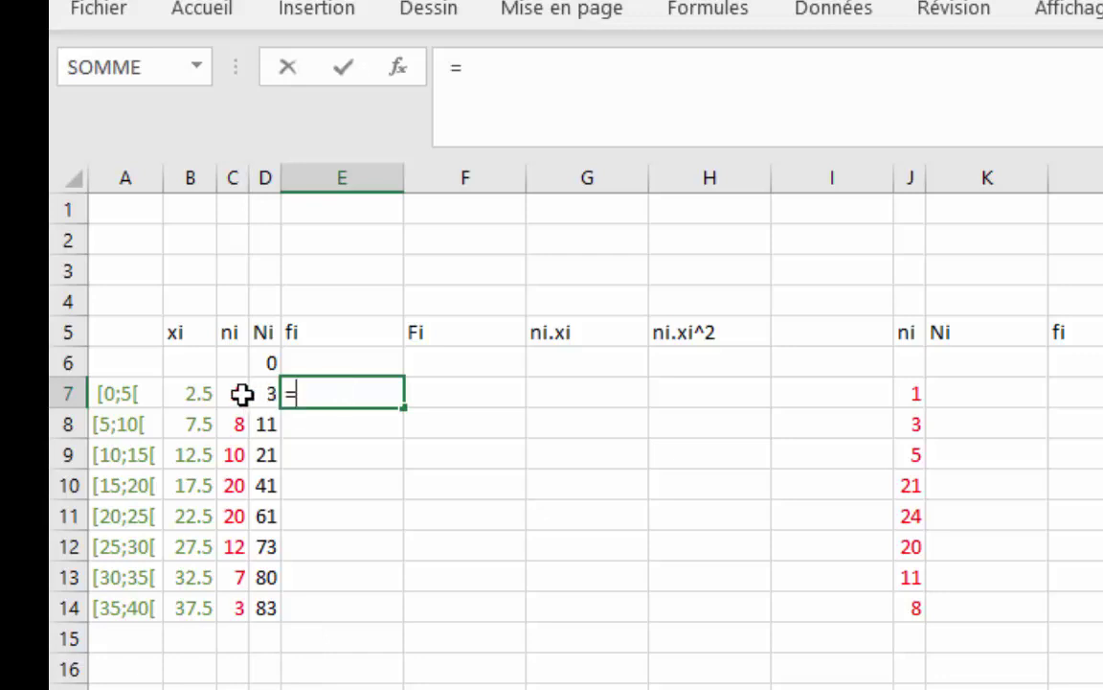
{"action": "left_click", "coordinate": [230, 393]}
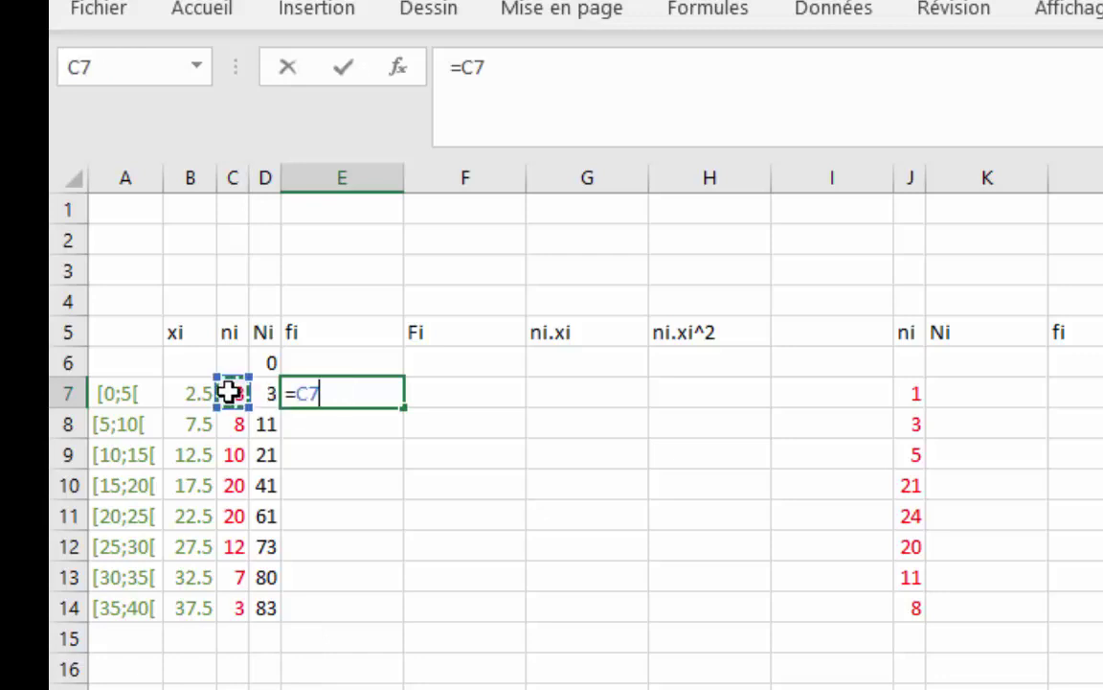
{"action": "type", "text": "/"}
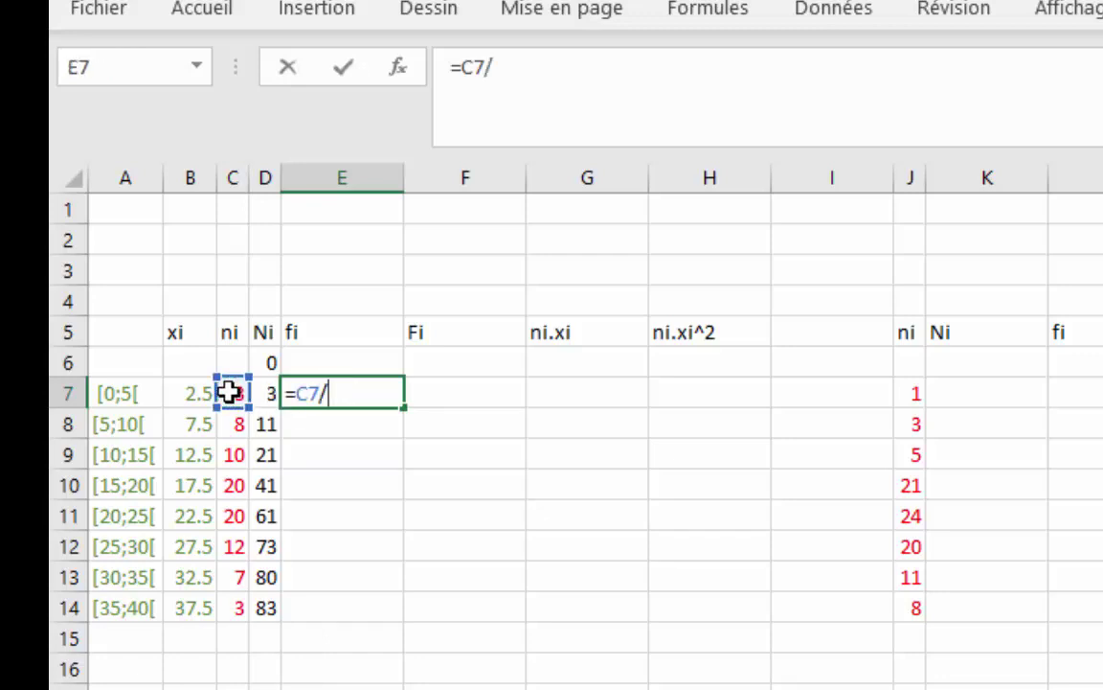
{"action": "left_click", "coordinate": [264, 608]}
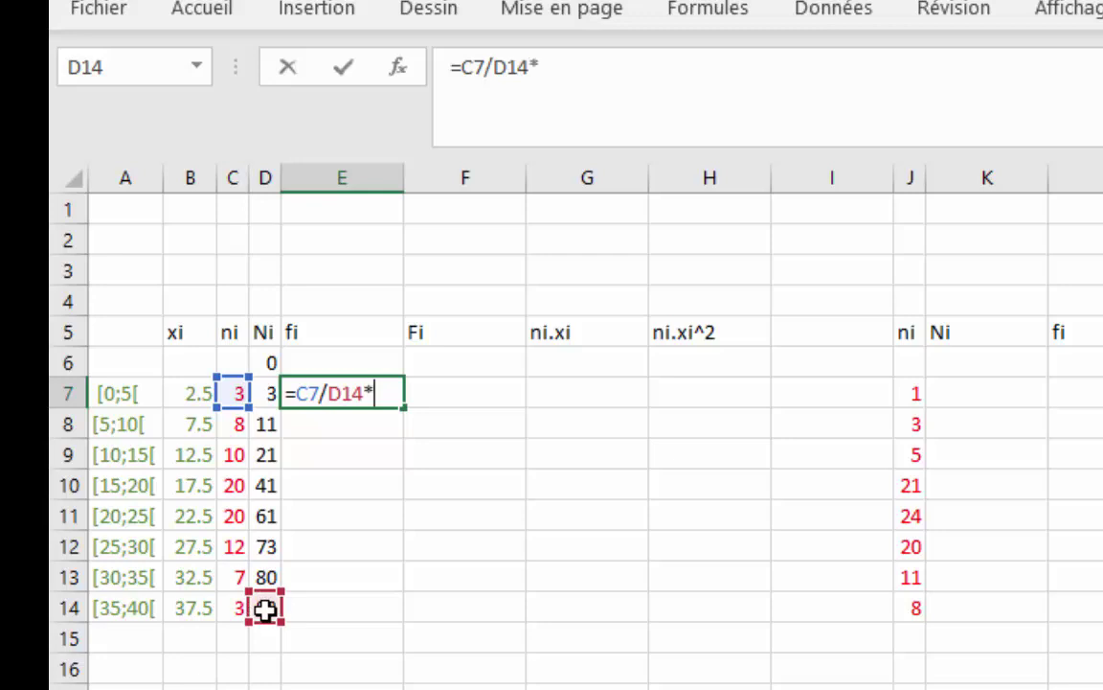
{"action": "type", "text": "100"}
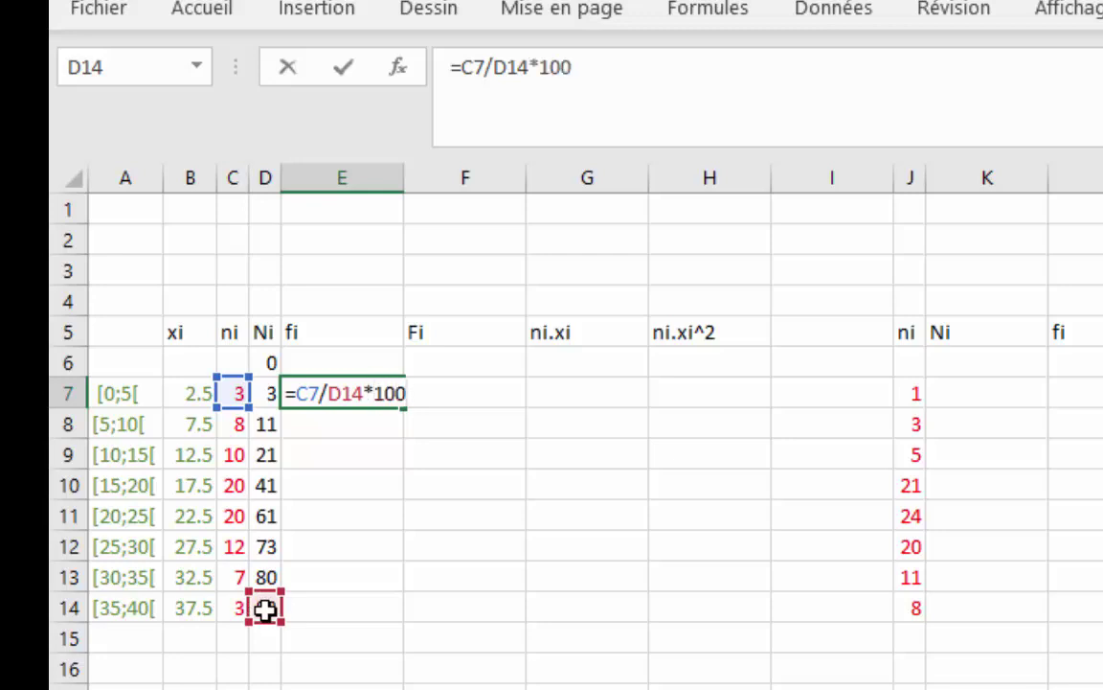
{"action": "key", "text": "Return"}
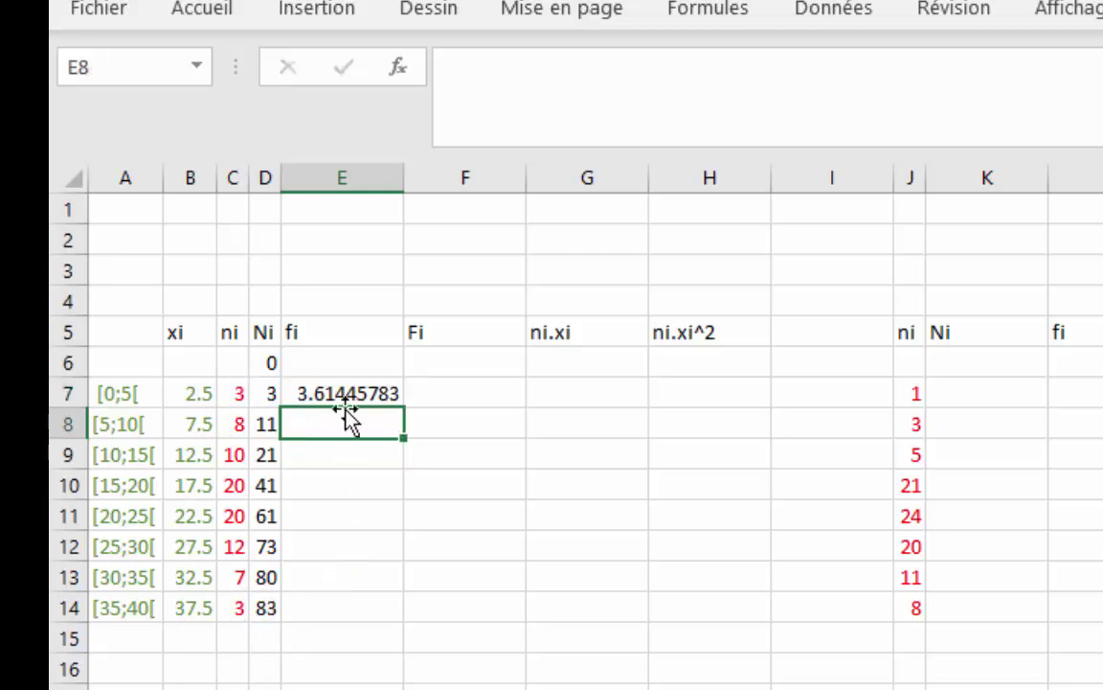
{"action": "left_click", "coordinate": [346, 395]}
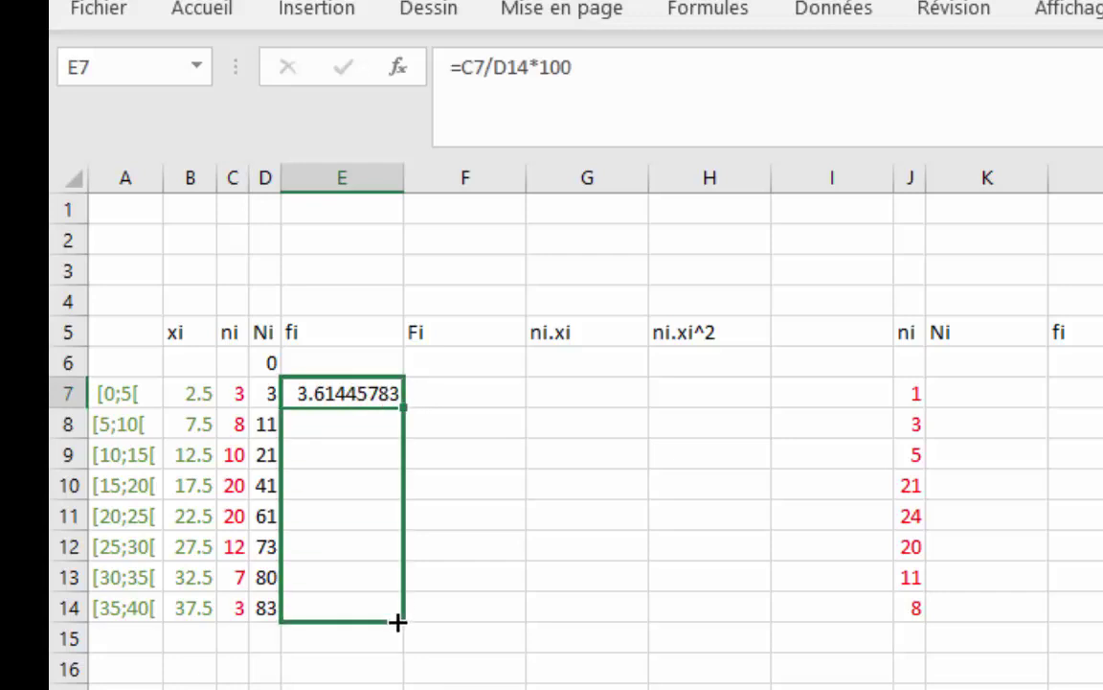
Step: Copy E7's fi formula down to E14 and inspect E8–E12, finding the total reference shifted
{"action": "left_click_drag", "start_coordinate": [405, 428], "coordinate": [400, 620]}
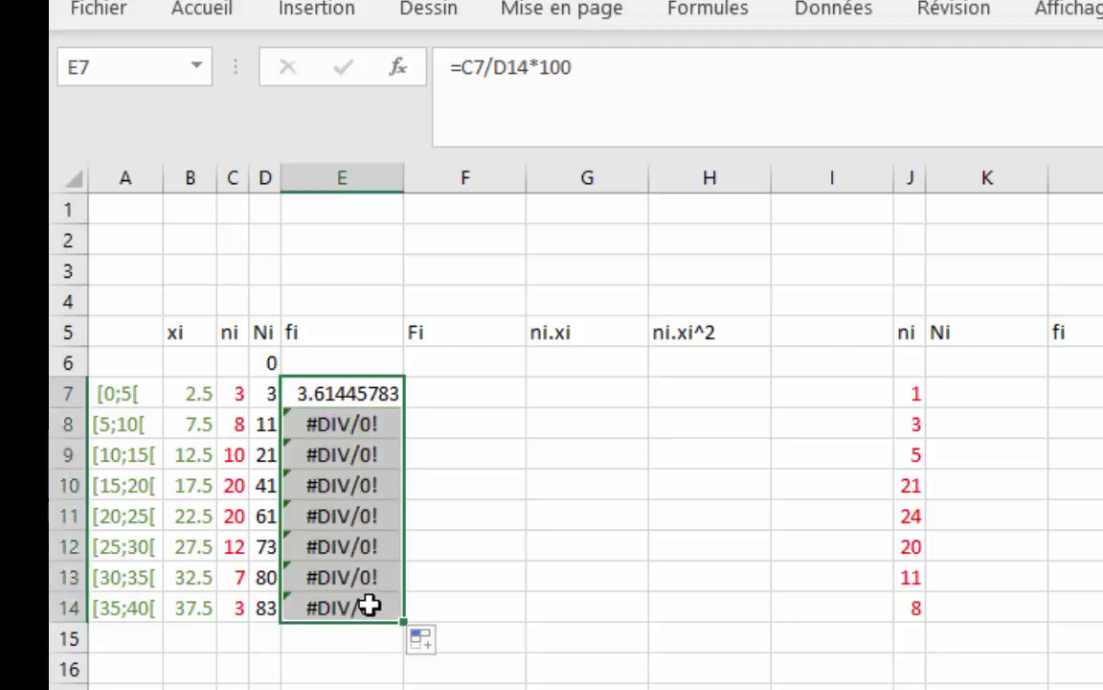
{"action": "left_click", "coordinate": [369, 390]}
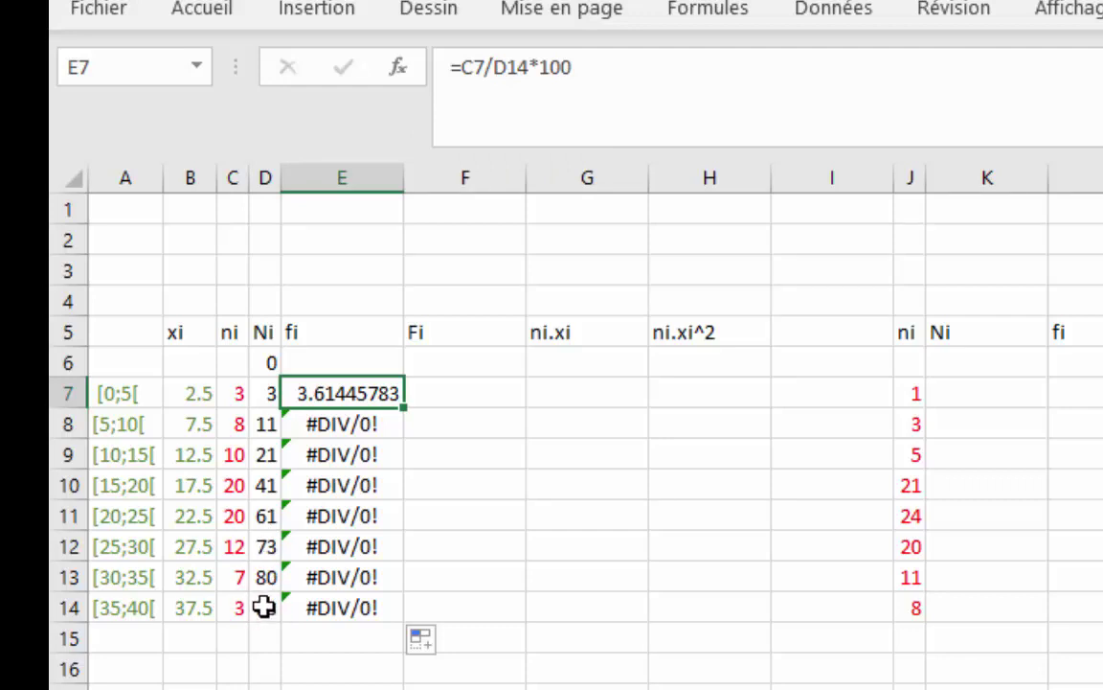
{"action": "left_click", "coordinate": [366, 426]}
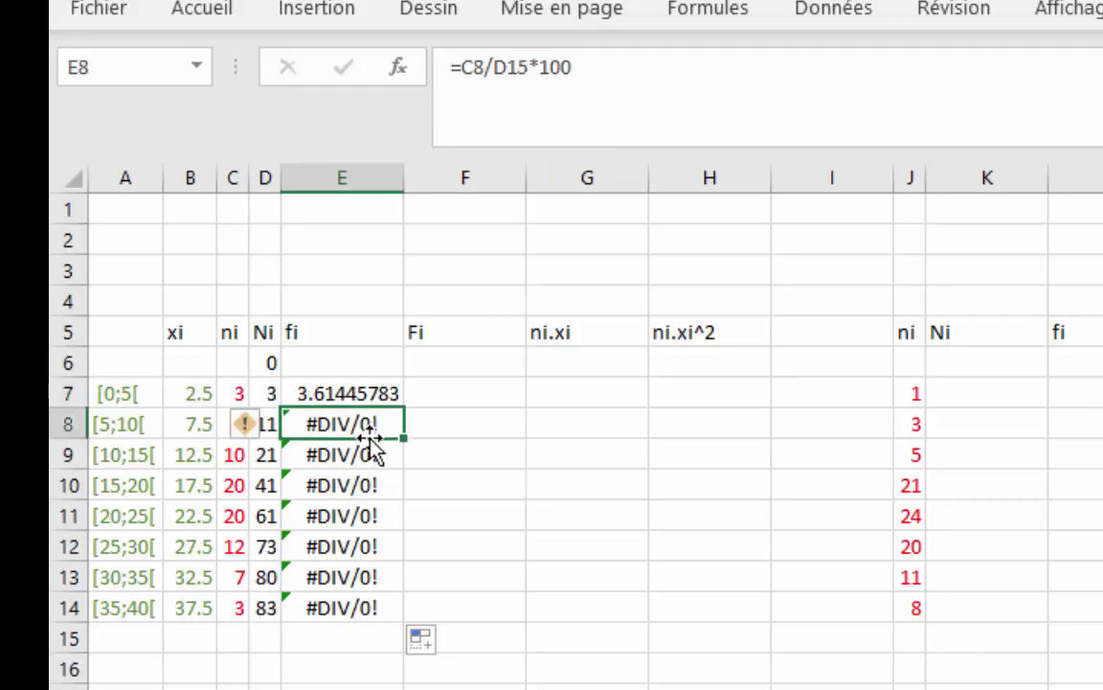
{"action": "left_click", "coordinate": [364, 452]}
{"action": "left_click", "coordinate": [354, 489]}
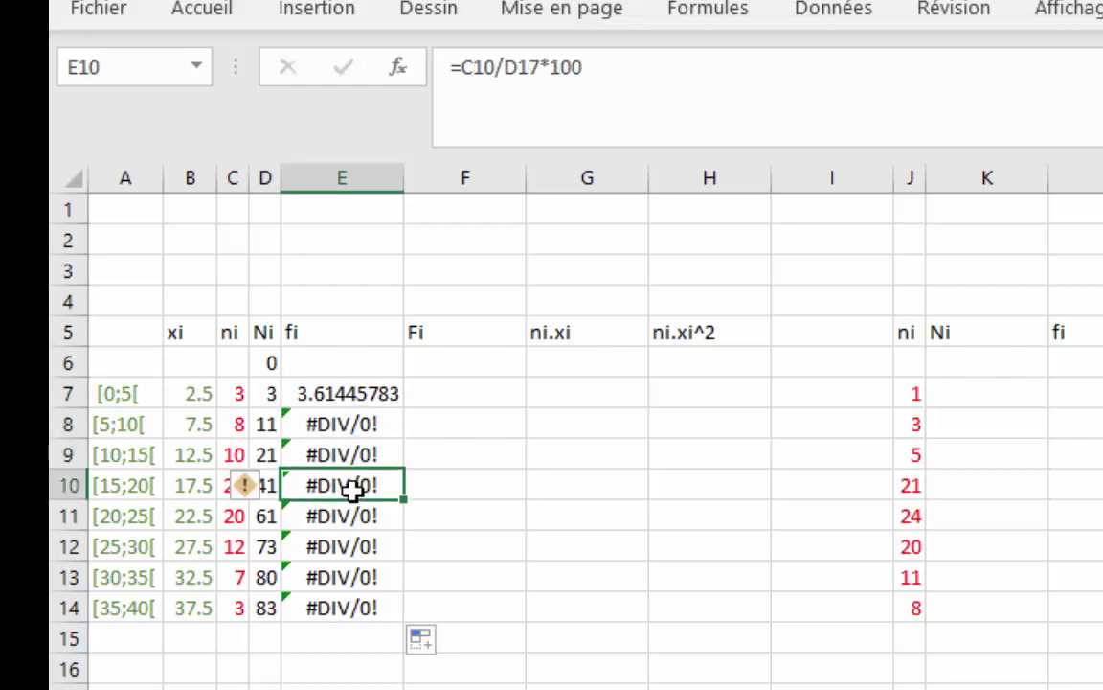
{"action": "left_click", "coordinate": [350, 516]}
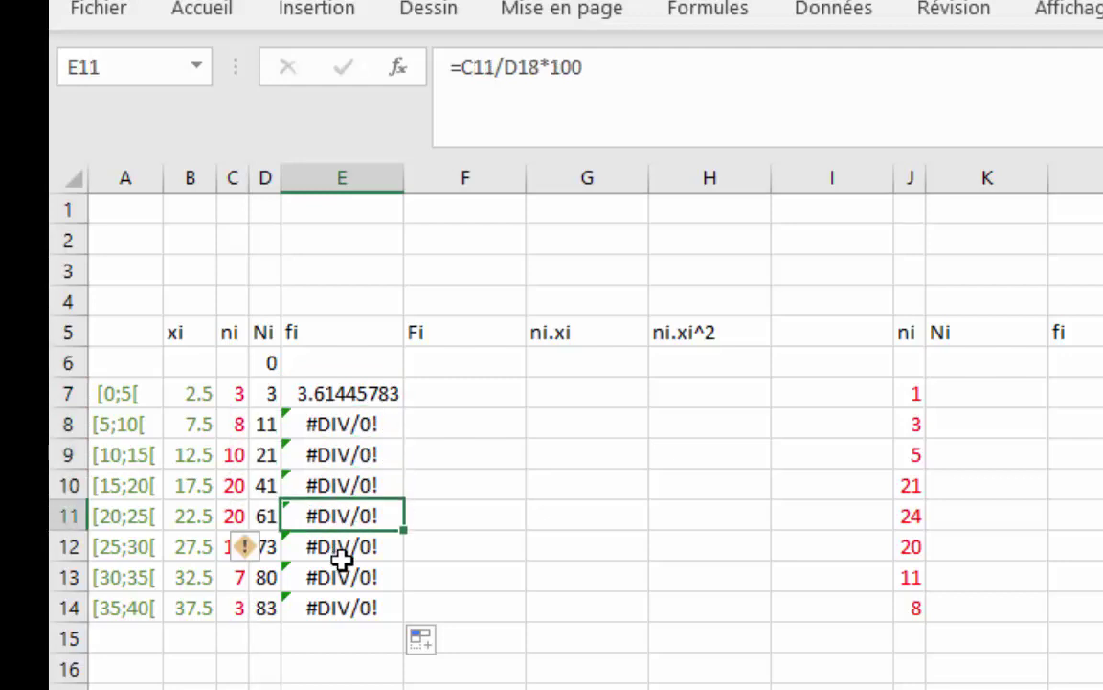
{"action": "left_click", "coordinate": [342, 555]}
Step: Recheck the E8 and E10 formulas, then reopen E7's formula at its D14 reference
{"action": "left_click", "coordinate": [358, 420]}
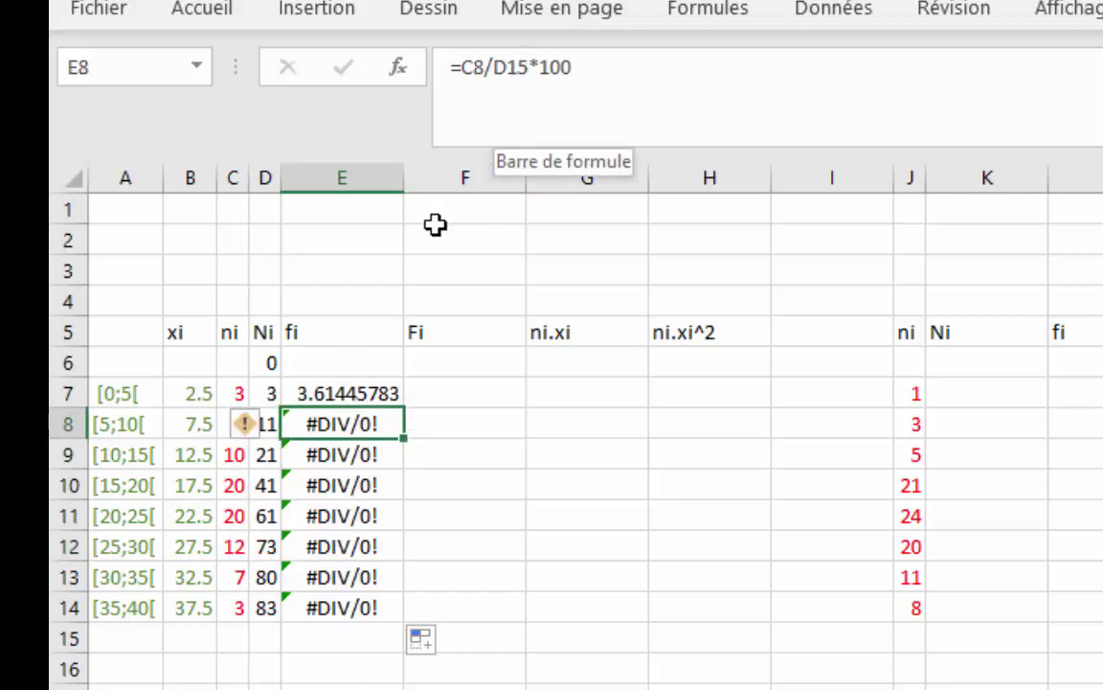
{"action": "left_click", "coordinate": [351, 483]}
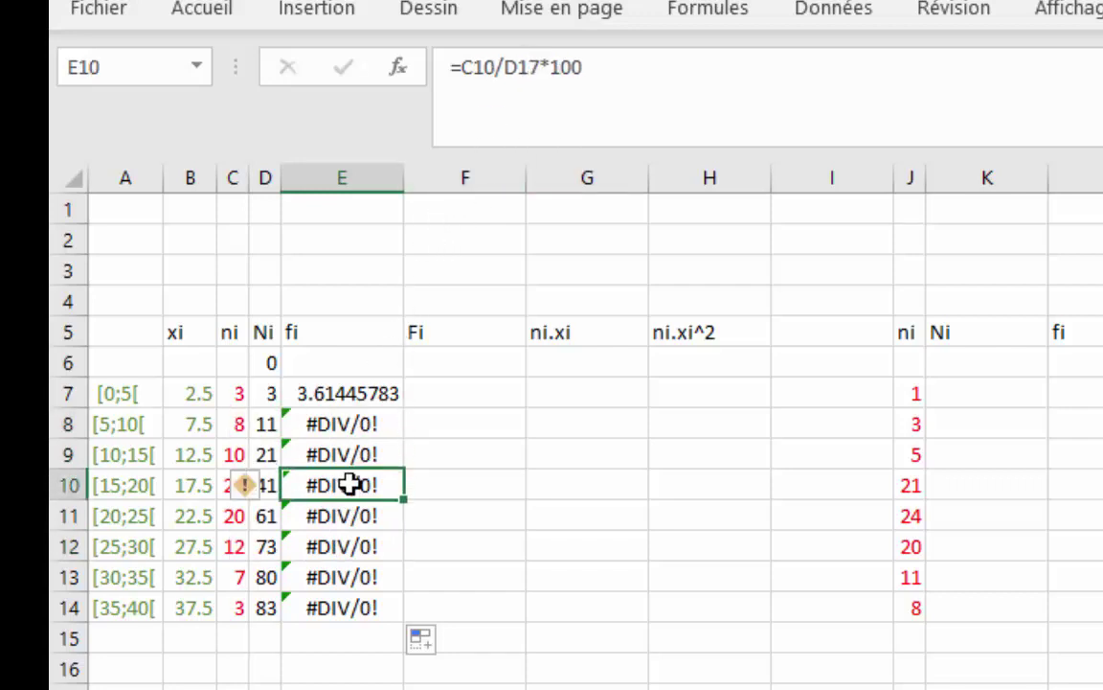
{"action": "left_click", "coordinate": [364, 395]}
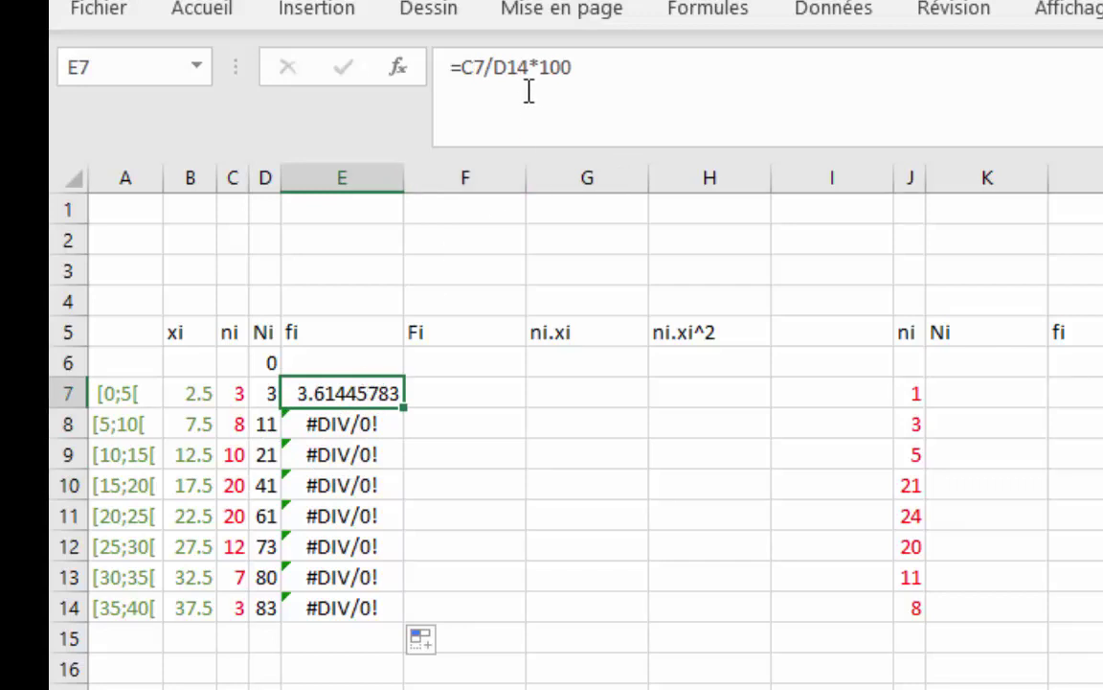
{"action": "left_click", "coordinate": [502, 67]}
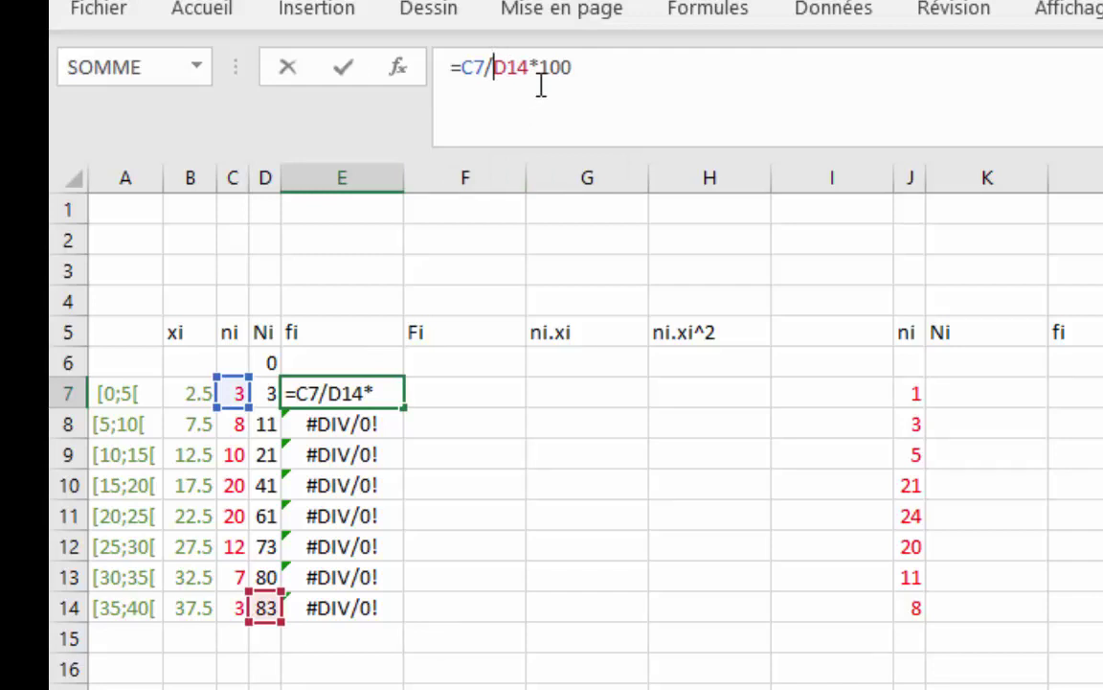
Step: Add a $ to E7's D14 reference, copy it down to E14, and check E9 and E12
{"action": "type", "text": "$"}
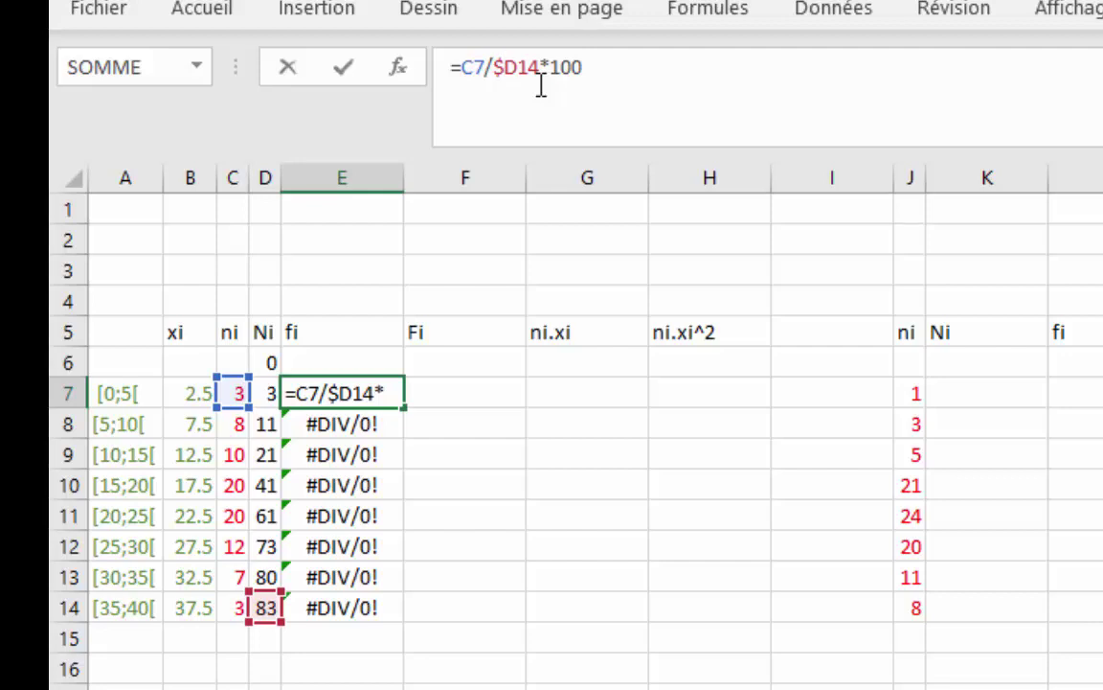
{"action": "key", "text": "Return"}
{"action": "left_click", "coordinate": [359, 394]}
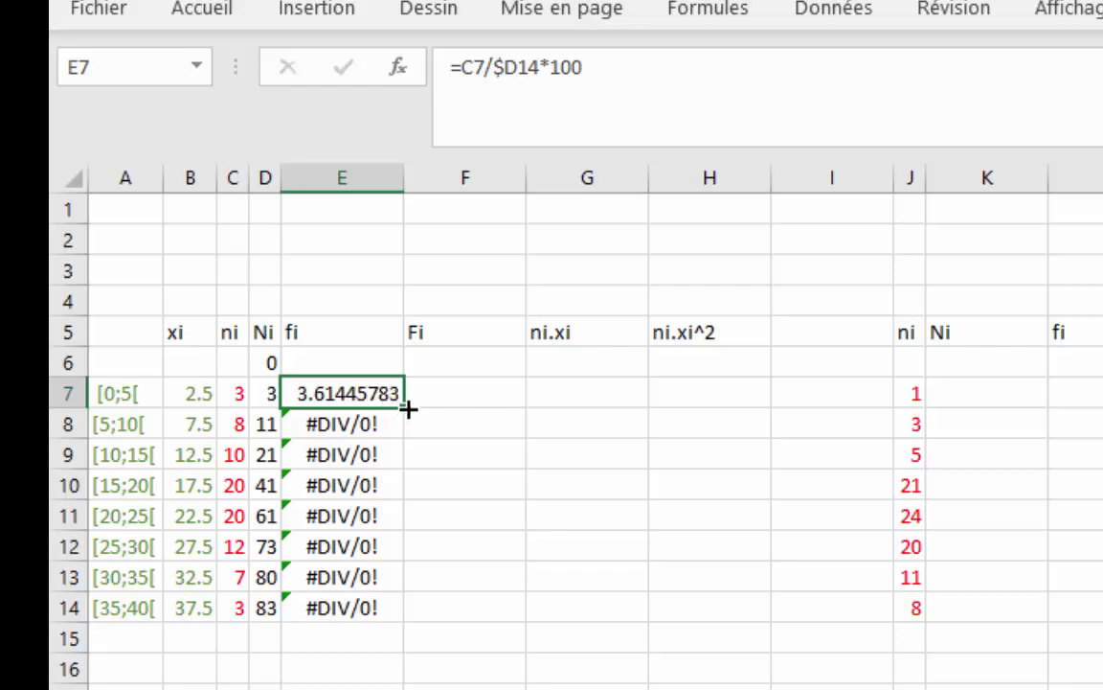
{"action": "left_click_drag", "start_coordinate": [406, 407], "coordinate": [388, 615]}
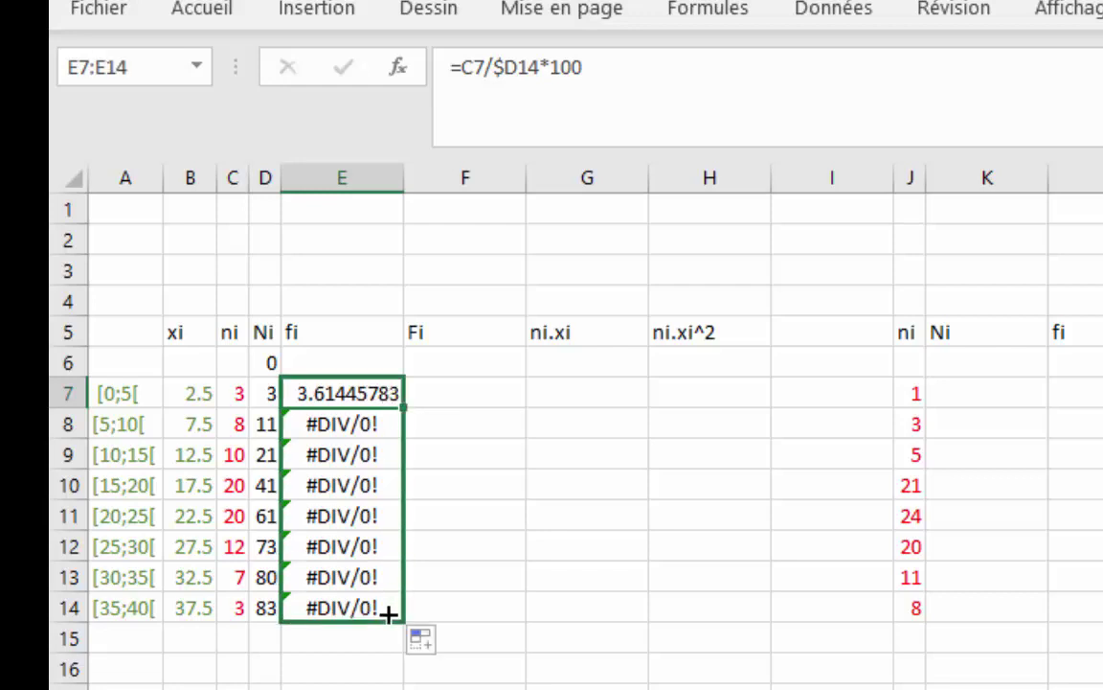
{"action": "left_click", "coordinate": [334, 547]}
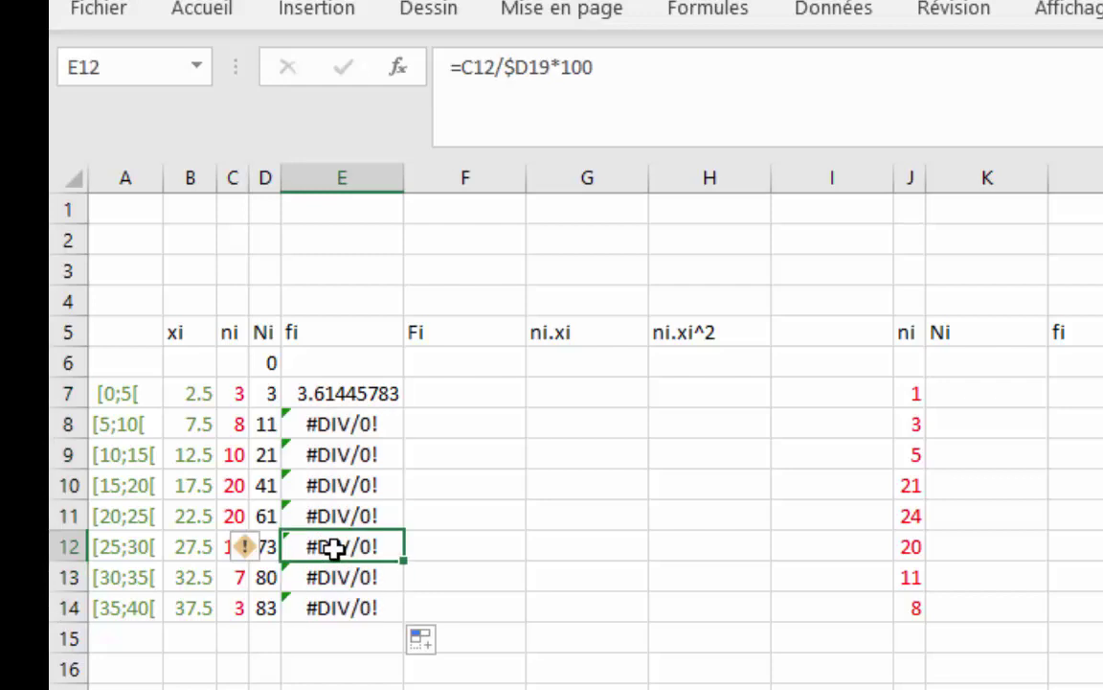
{"action": "left_click", "coordinate": [345, 445]}
{"action": "left_click", "coordinate": [363, 393]}
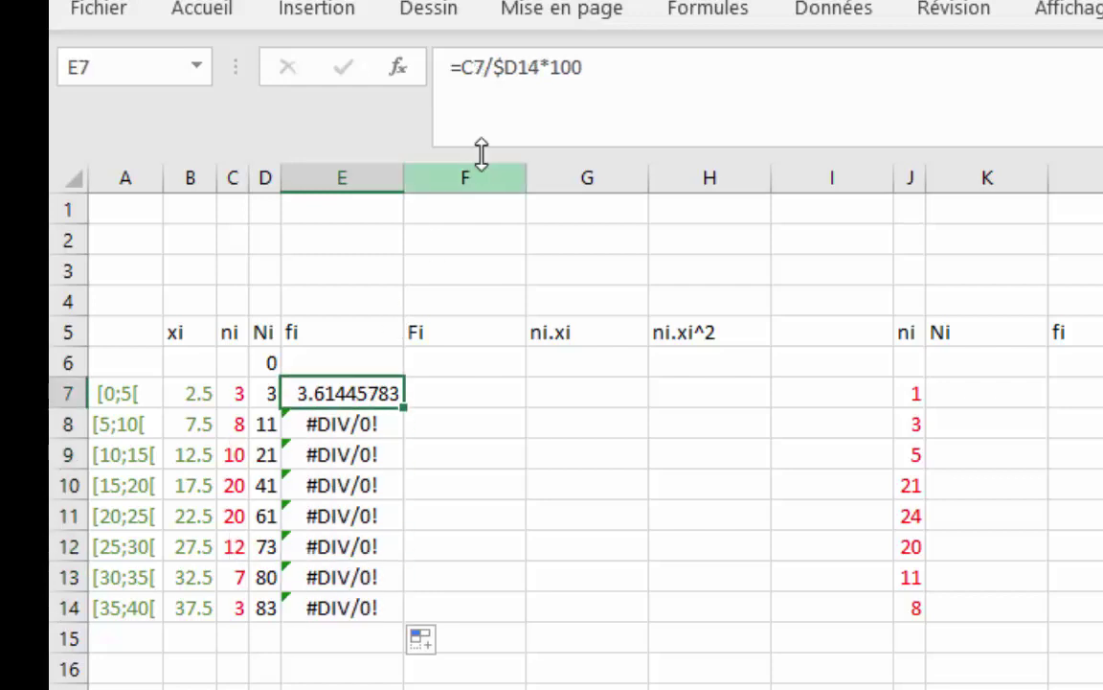
Step: Try adding another $ to E7's total, dismiss the invalid-formula warning, and correct the reference
{"action": "left_click", "coordinate": [541, 66]}
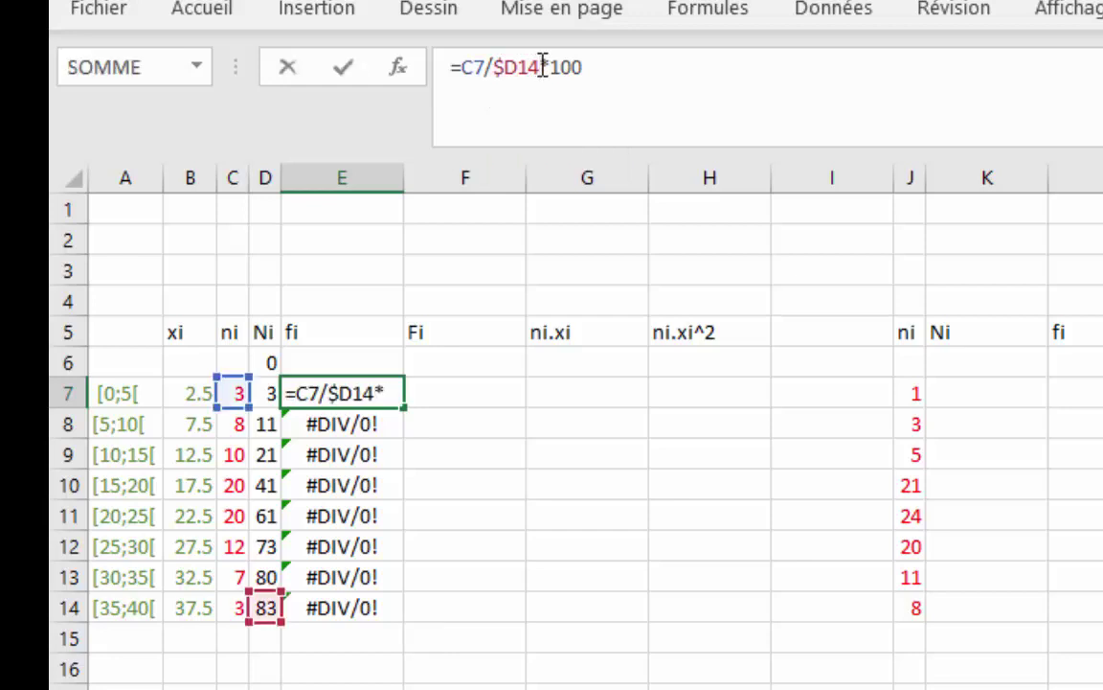
{"action": "type", "text": "$"}
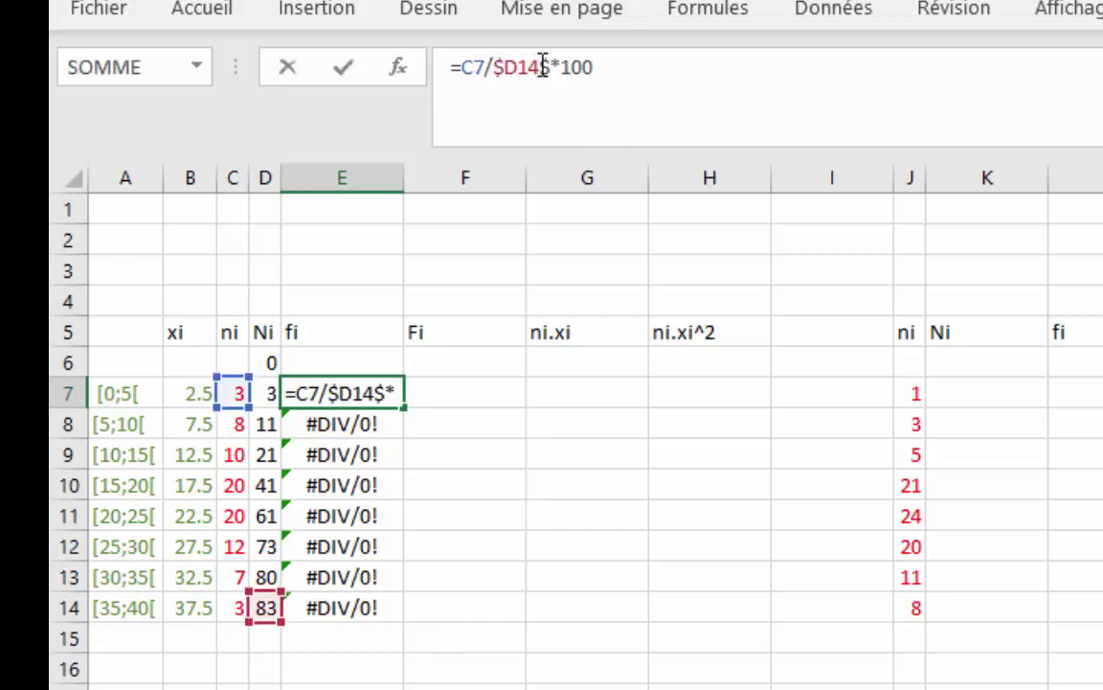
{"action": "key", "text": "Return"}
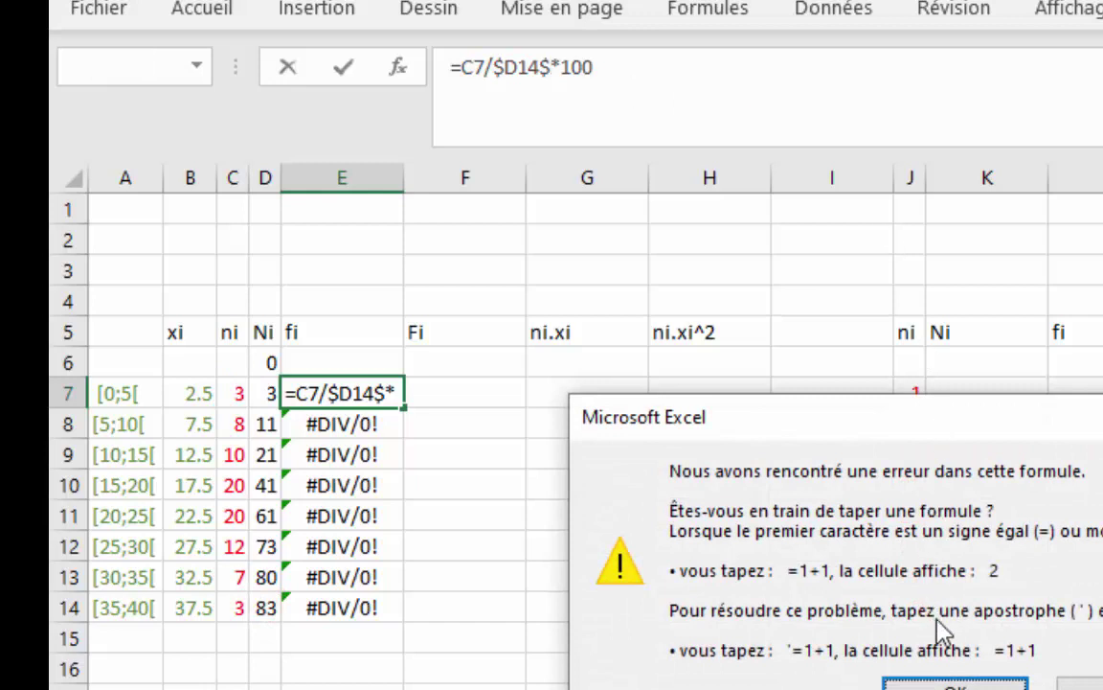
{"action": "left_click", "coordinate": [919, 682]}
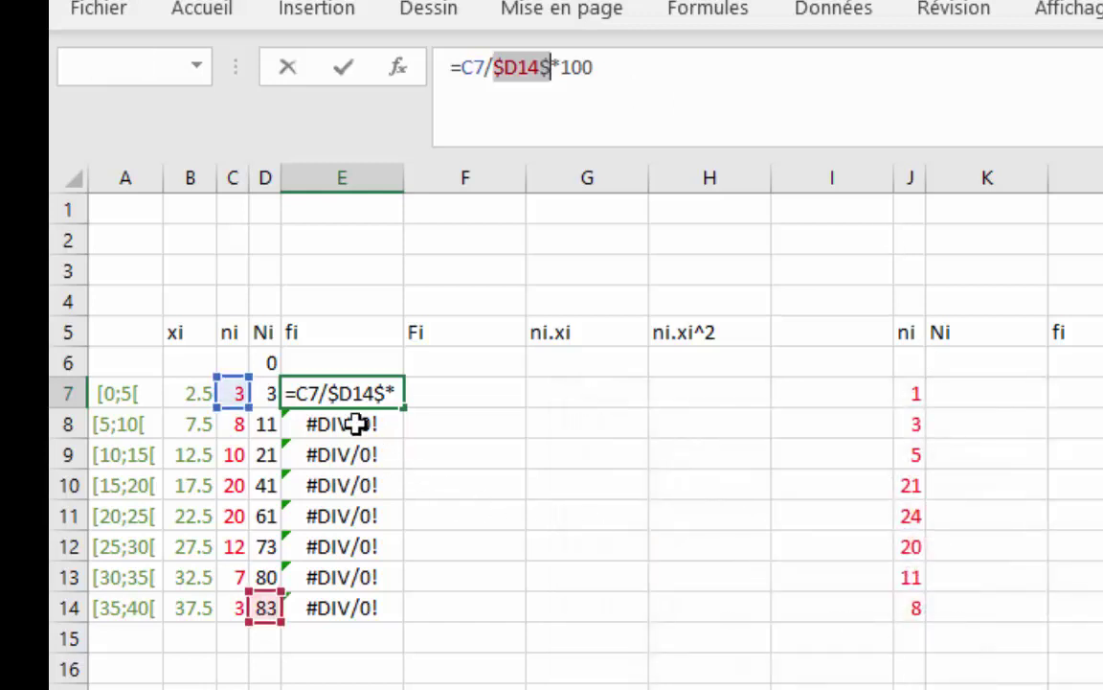
{"action": "key", "text": "BackSpace"}
{"action": "key", "text": "ctrl+Return"}
{"action": "double_click", "coordinate": [405, 408]}
{"action": "left_click", "coordinate": [333, 393]}
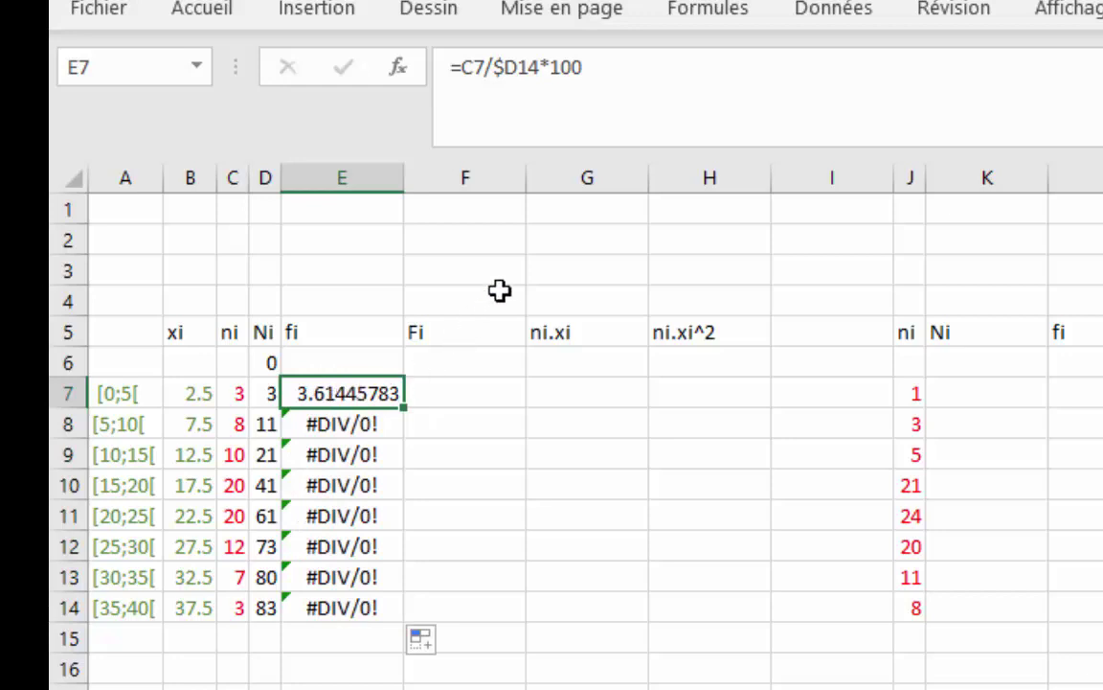
Step: Lock the total as $D$14 in E7, copy fi down to E14, and narrow column E
{"action": "left_click", "coordinate": [517, 67]}
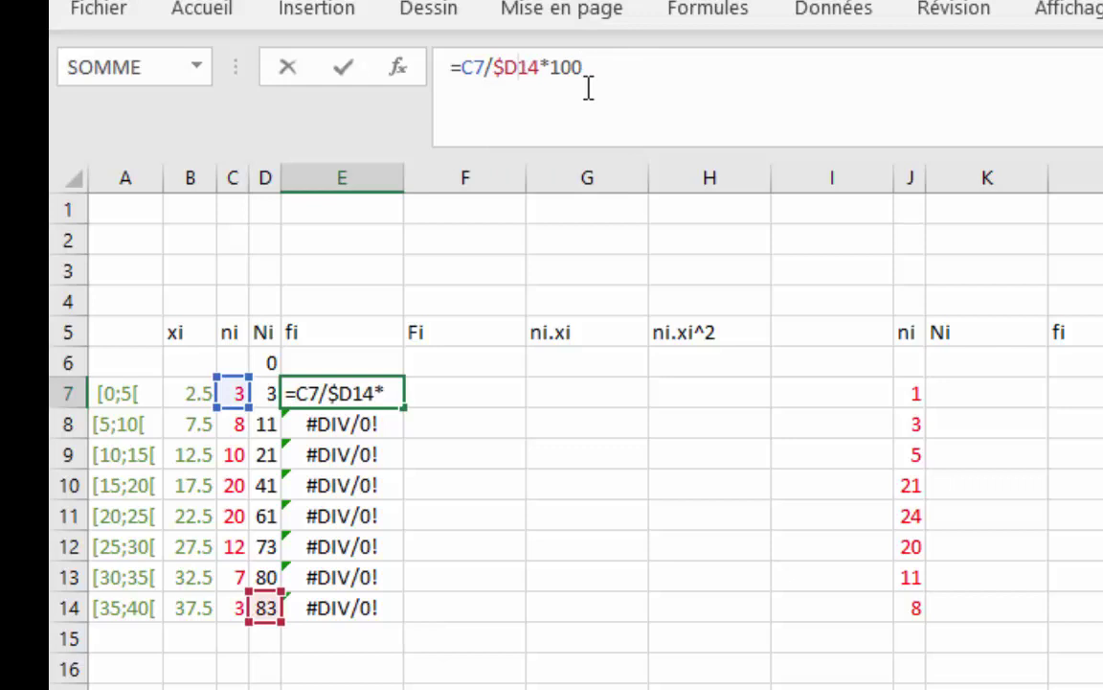
{"action": "type", "text": "$"}
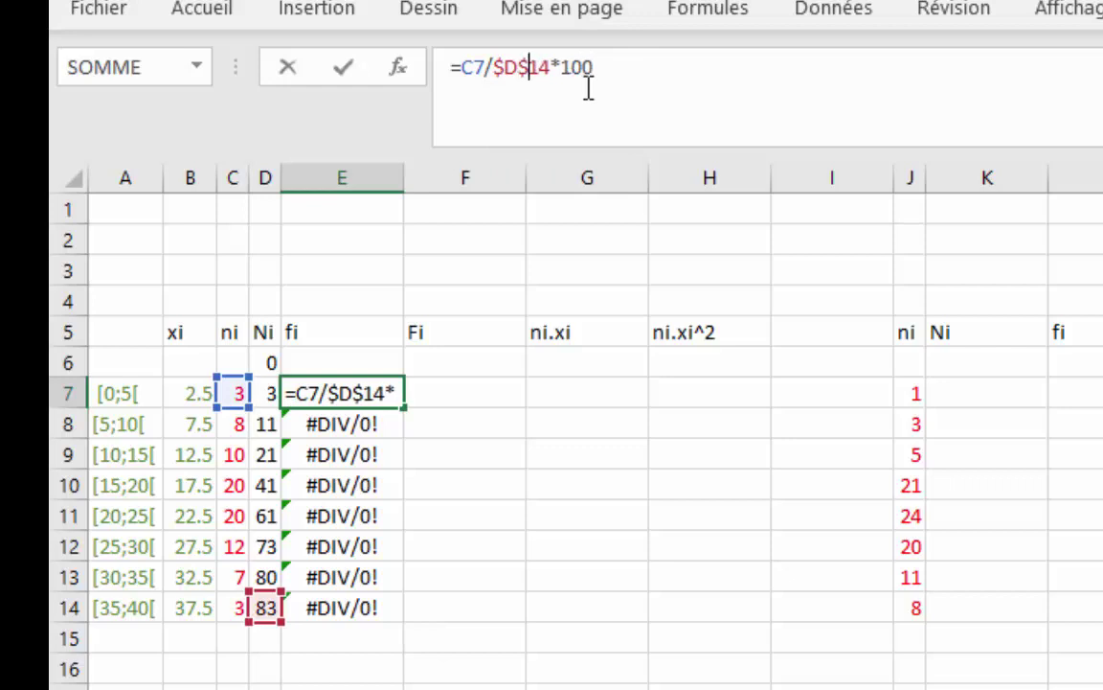
{"action": "key", "text": "Return"}
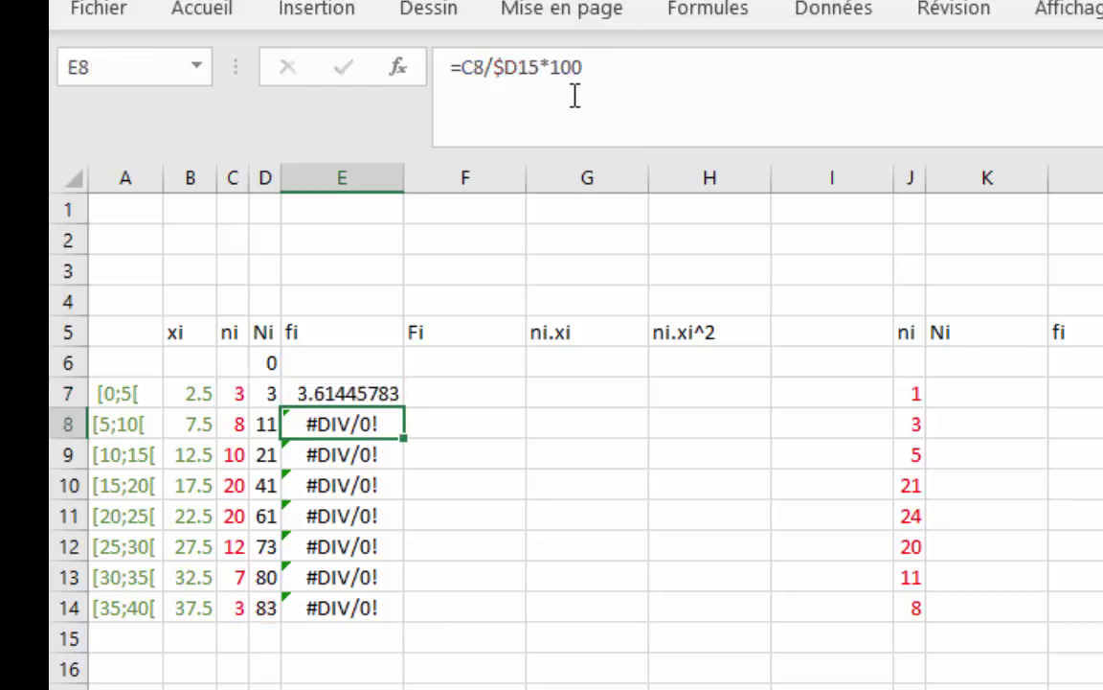
{"action": "left_click", "coordinate": [367, 396]}
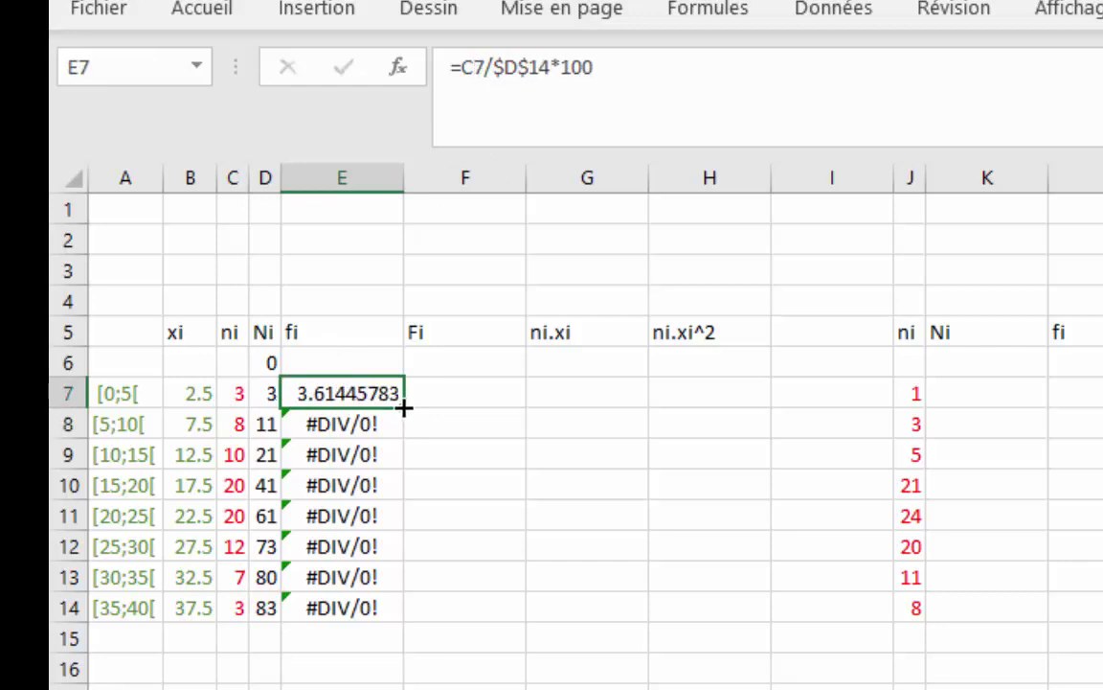
{"action": "left_click_drag", "start_coordinate": [399, 431], "coordinate": [396, 628]}
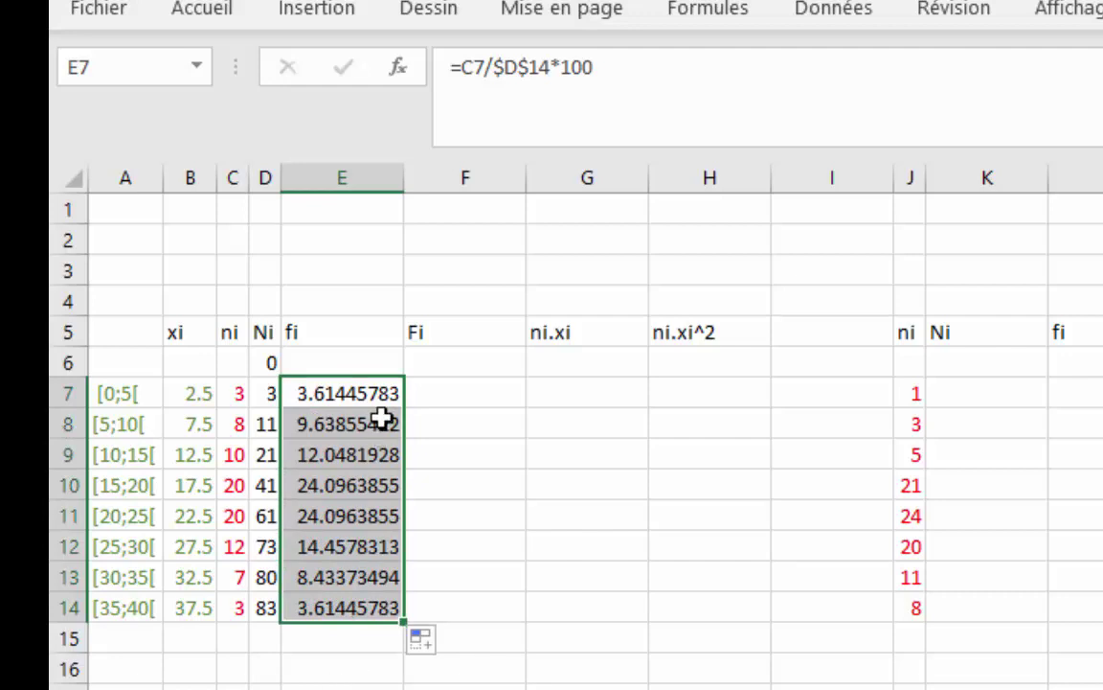
{"action": "left_click_drag", "start_coordinate": [406, 180], "coordinate": [346, 194]}
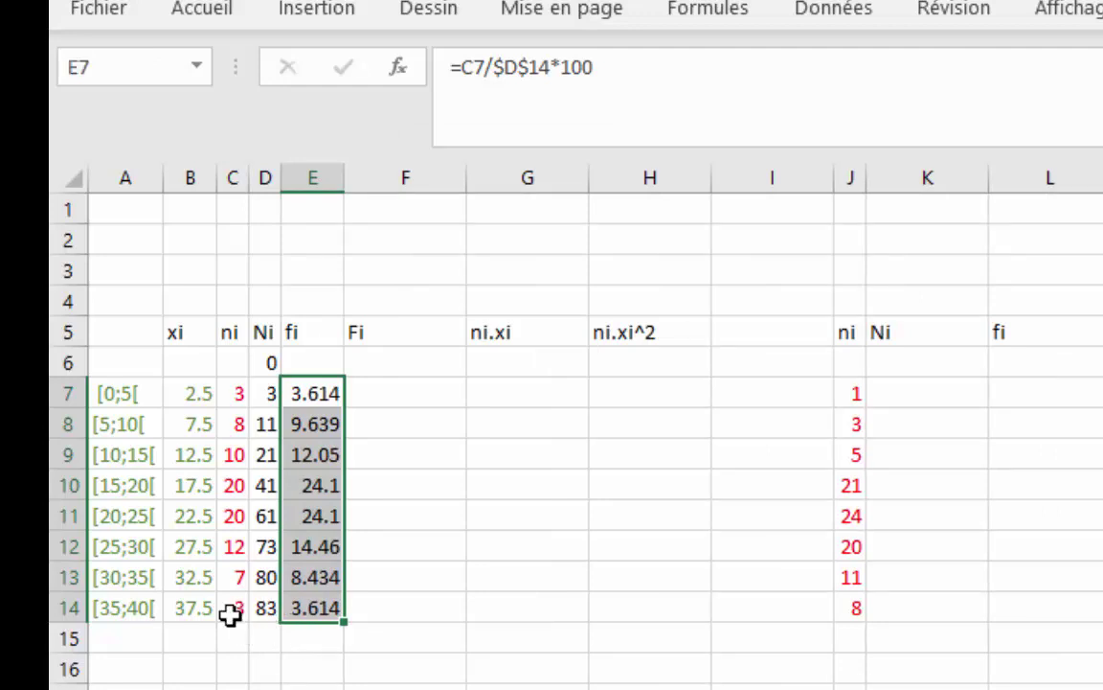
Step: Enter =D7/$D$14*100 in F7 for the first cumulative percentage, 3.61
{"action": "left_click", "coordinate": [293, 678]}
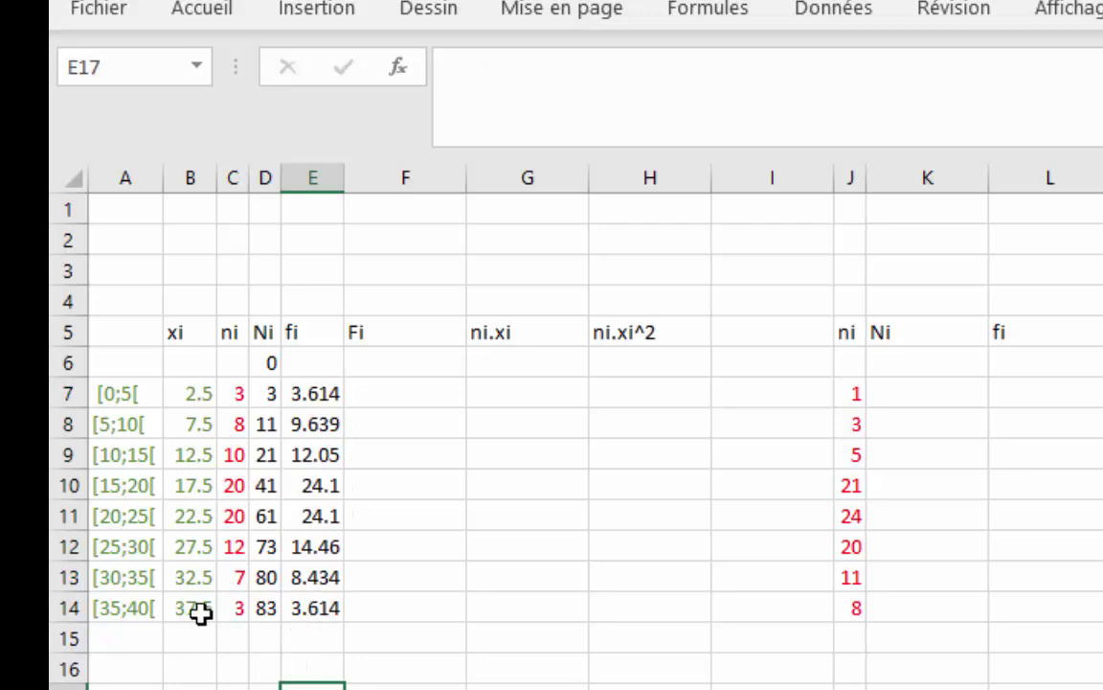
{"action": "left_click", "coordinate": [429, 392]}
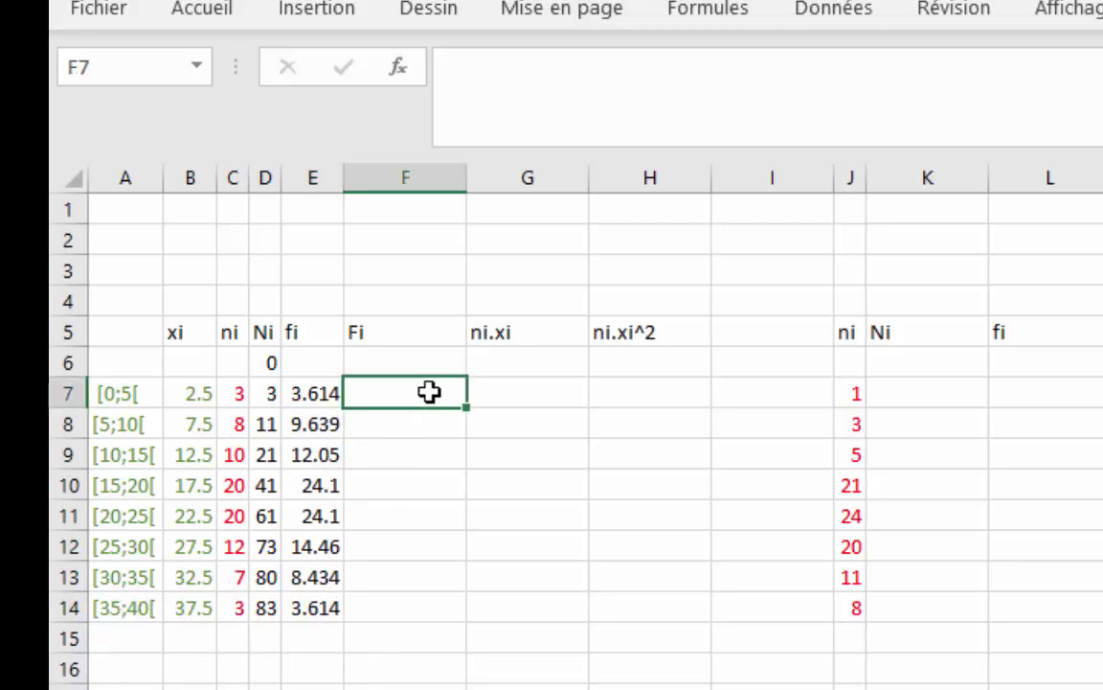
{"action": "type", "text": "="}
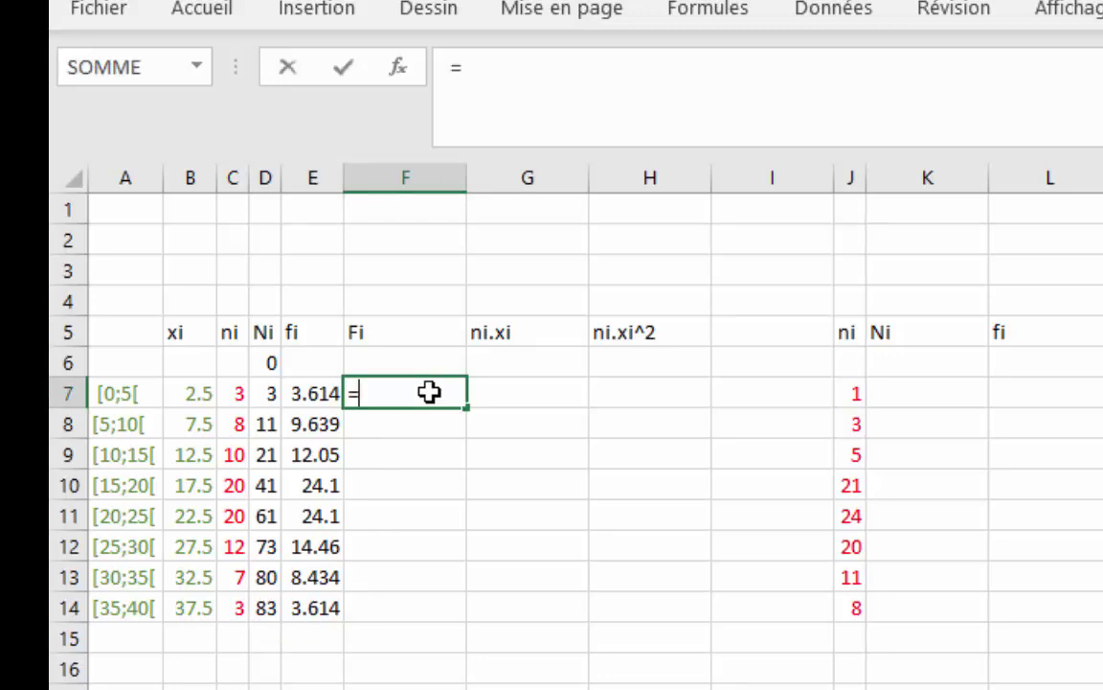
{"action": "left_click", "coordinate": [266, 394]}
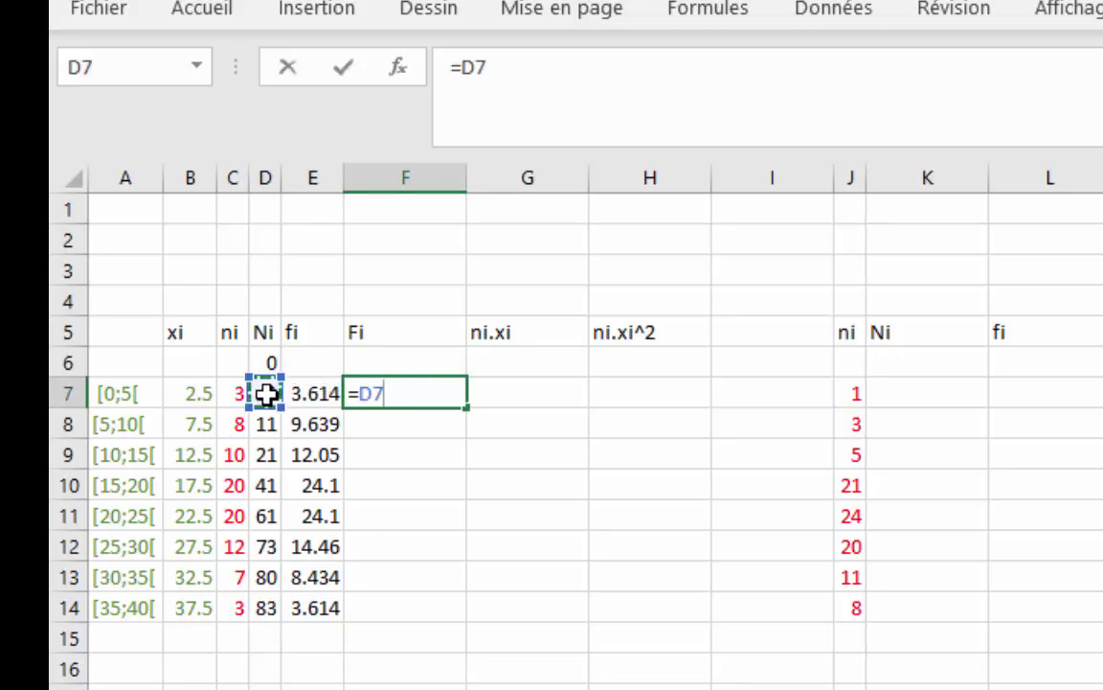
{"action": "type", "text": "/"}
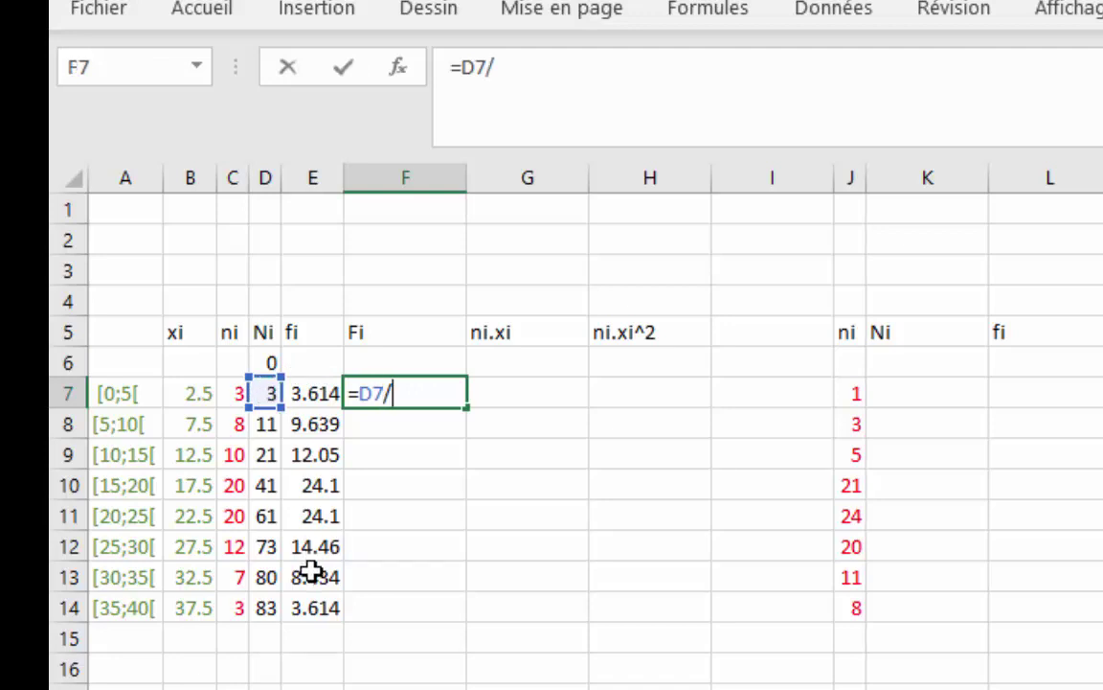
{"action": "left_click", "coordinate": [266, 609]}
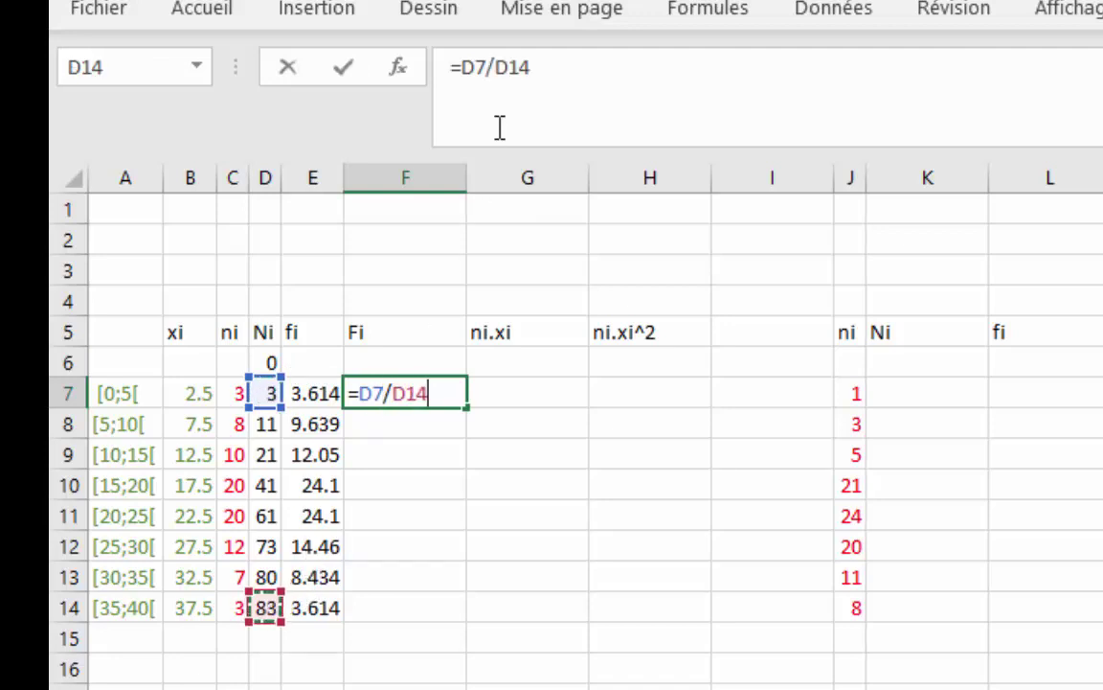
{"action": "left_click", "coordinate": [501, 67]}
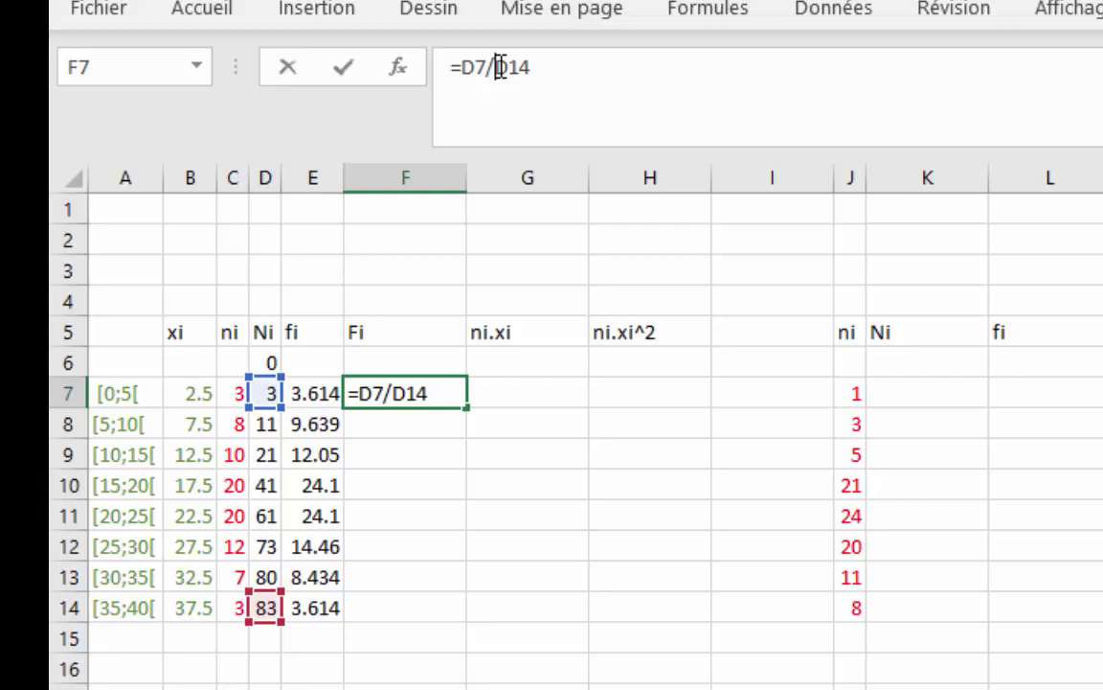
{"action": "type", "text": "$D"}
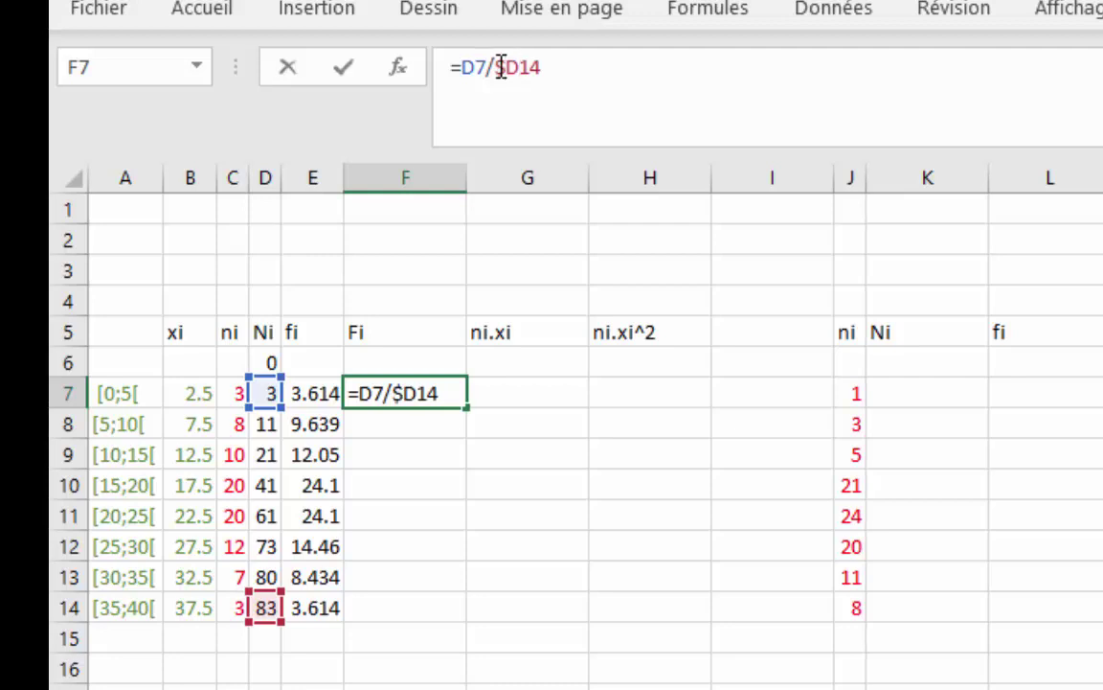
{"action": "type", "text": "$"}
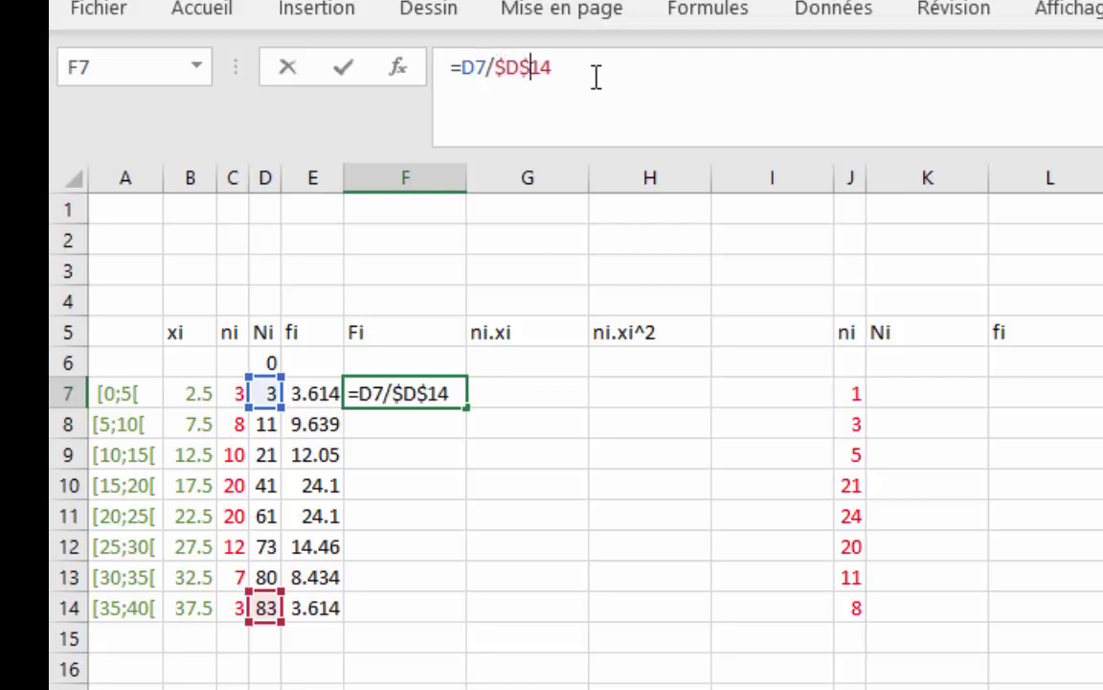
{"action": "left_click", "coordinate": [567, 67]}
{"action": "type", "text": "100"}
{"action": "key", "text": "Return"}
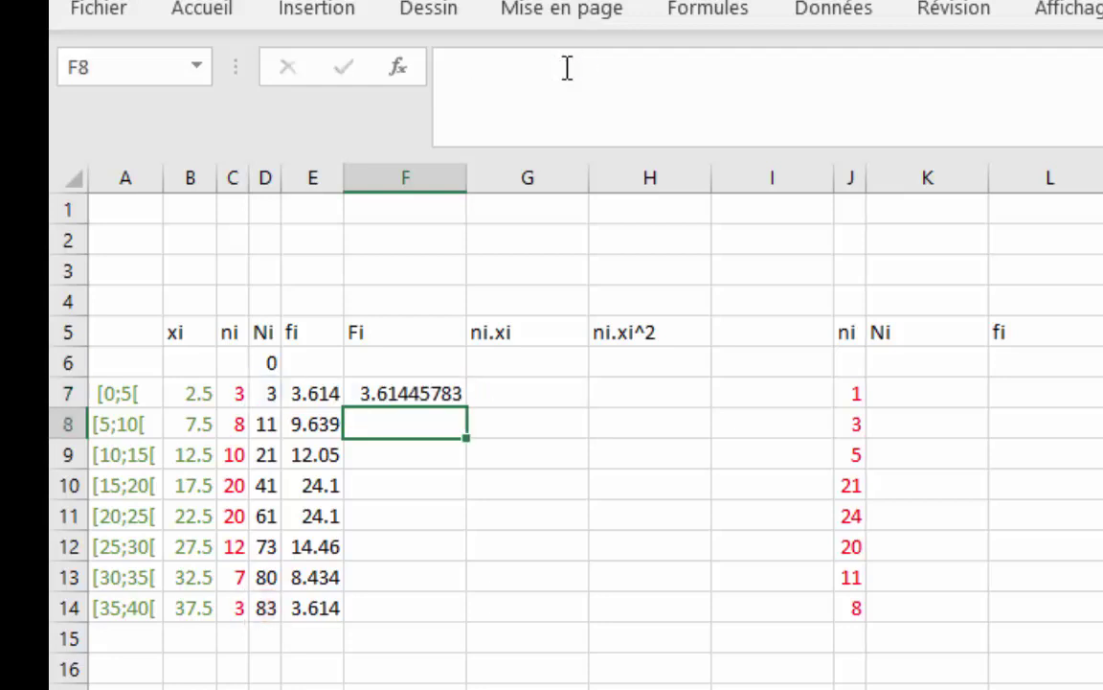
Step: Copy F7's Fi formula down to F14, reaching 100, and narrow column F
{"action": "left_click", "coordinate": [433, 391]}
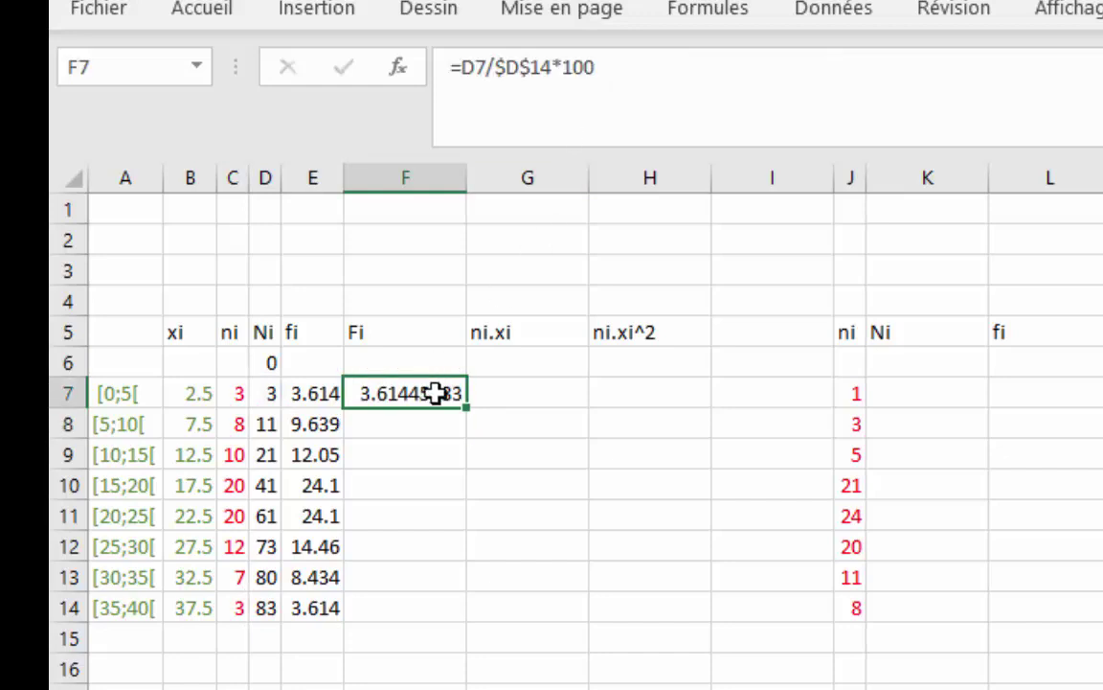
{"action": "left_click_drag", "start_coordinate": [466, 406], "coordinate": [449, 616]}
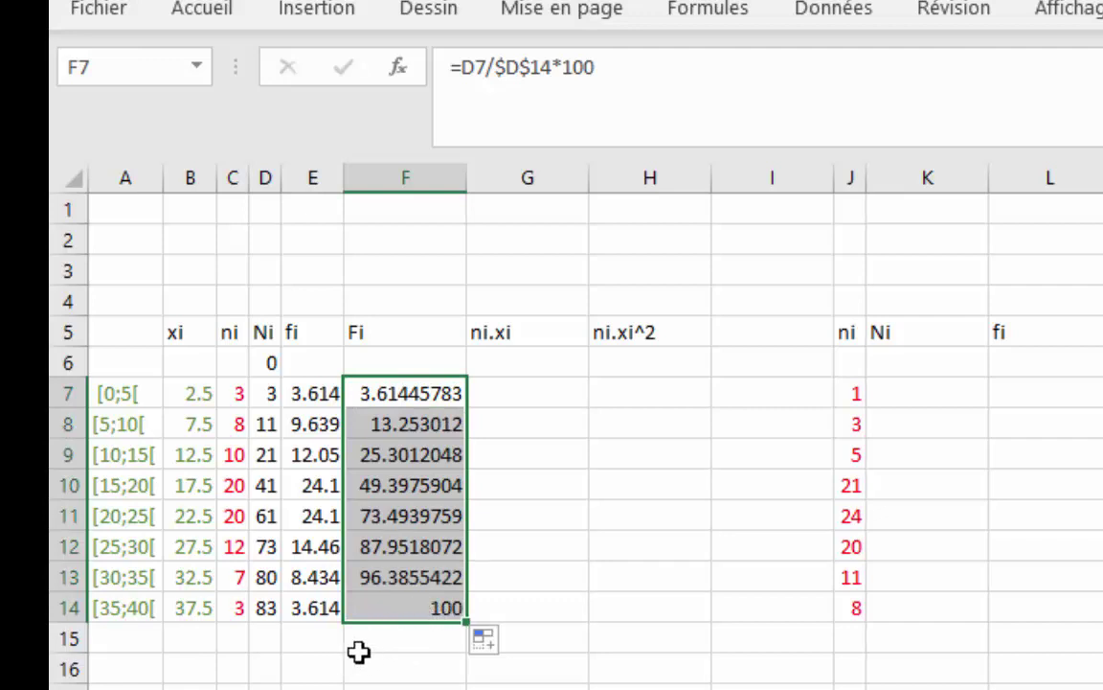
{"action": "left_click_drag", "start_coordinate": [468, 178], "coordinate": [400, 188]}
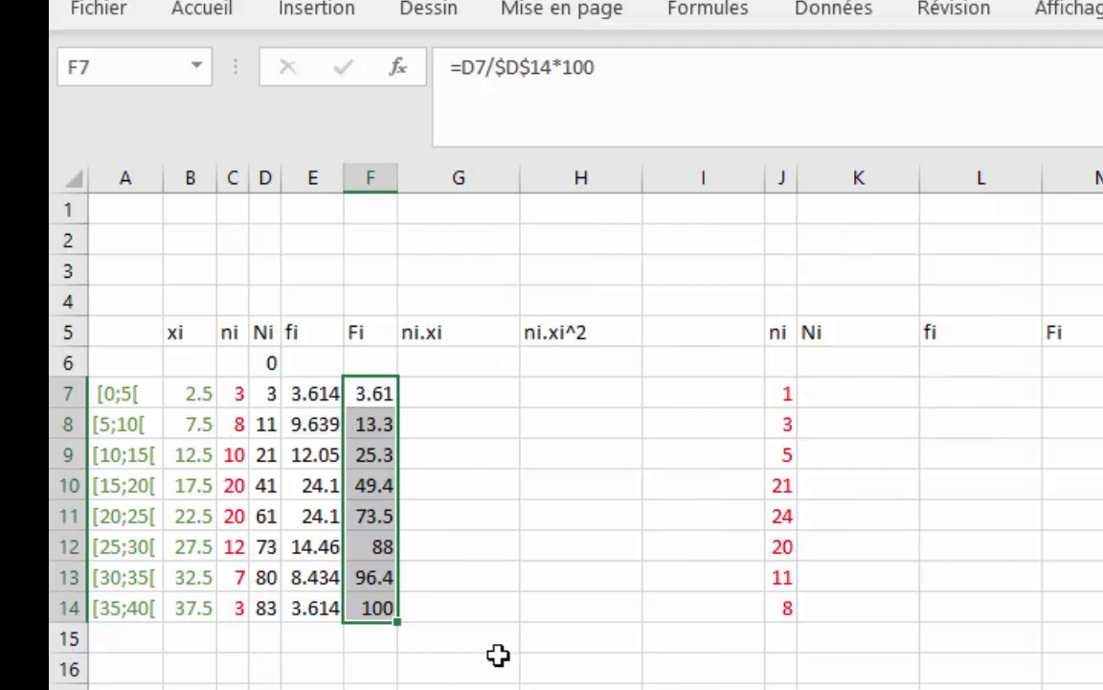
{"action": "left_click", "coordinate": [857, 393]}
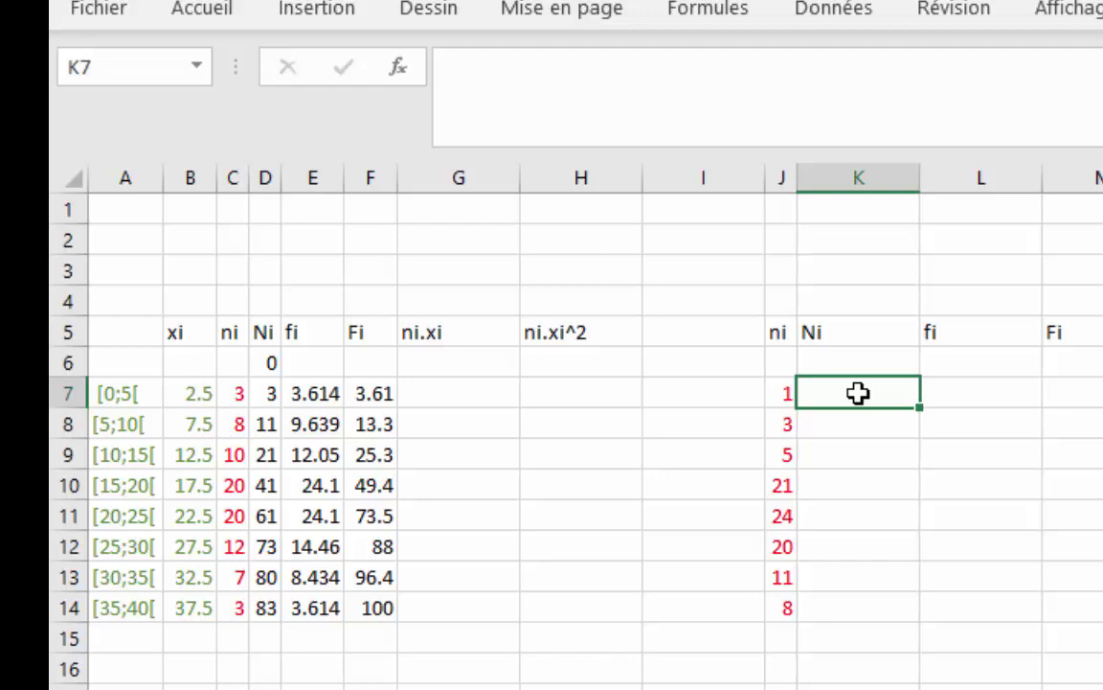
Step: Enter =J7 in K7 and =K7+J8 in K8, then fill down to K14 for cumulative counts 1 through 93
{"action": "type", "text": "="}
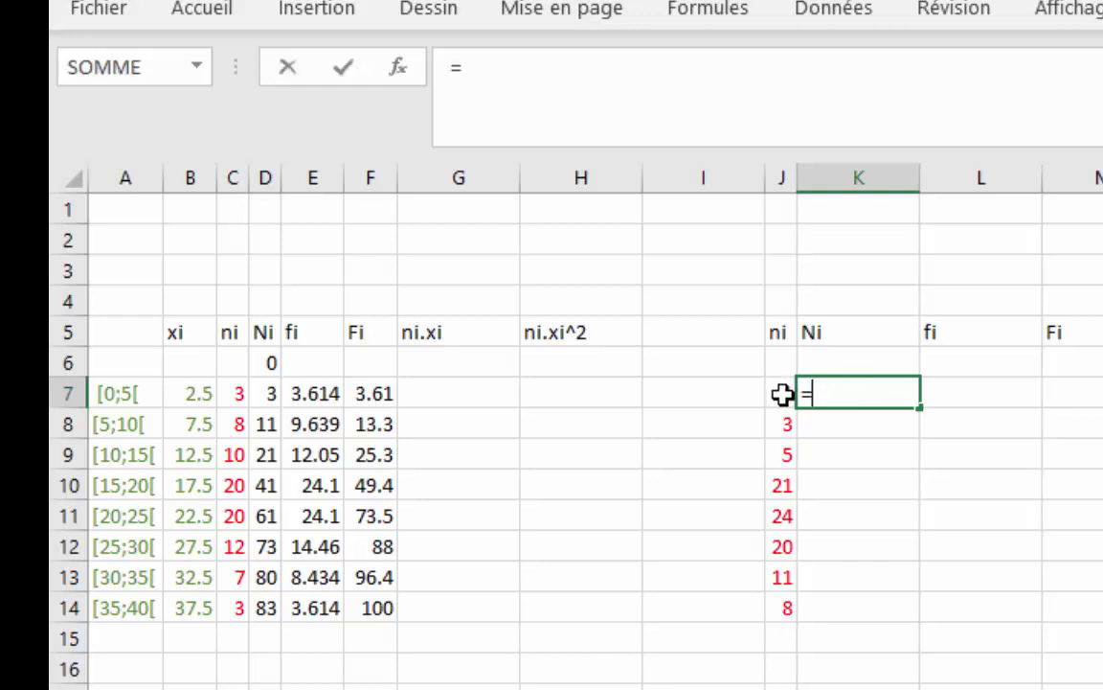
{"action": "left_click", "coordinate": [782, 392]}
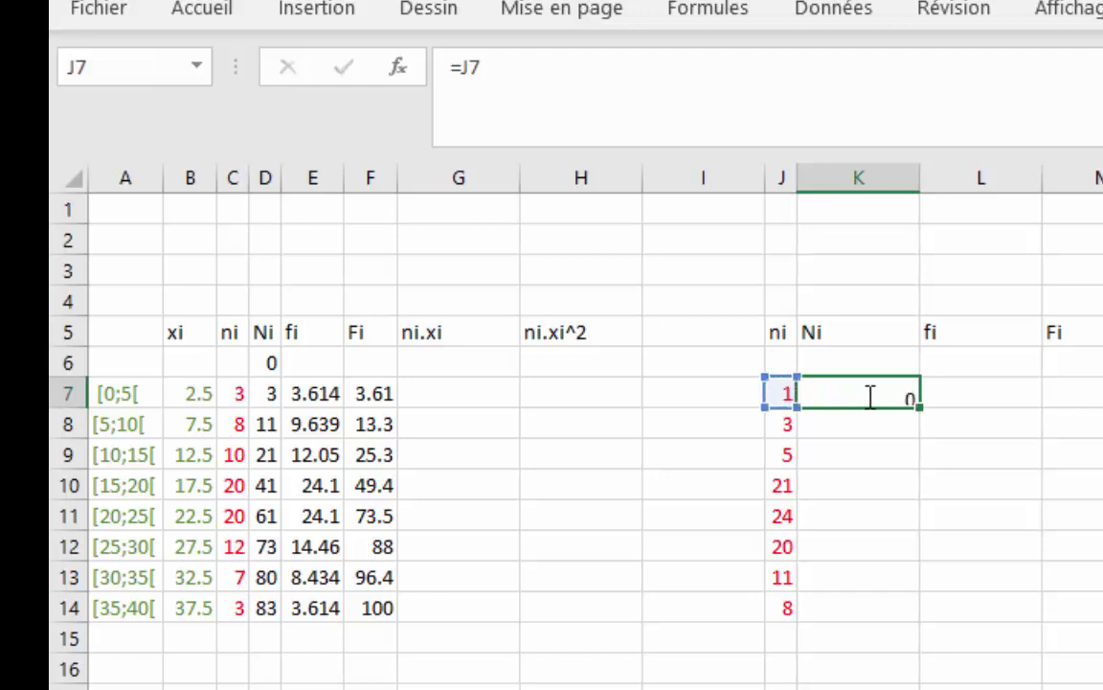
{"action": "key", "text": "Return"}
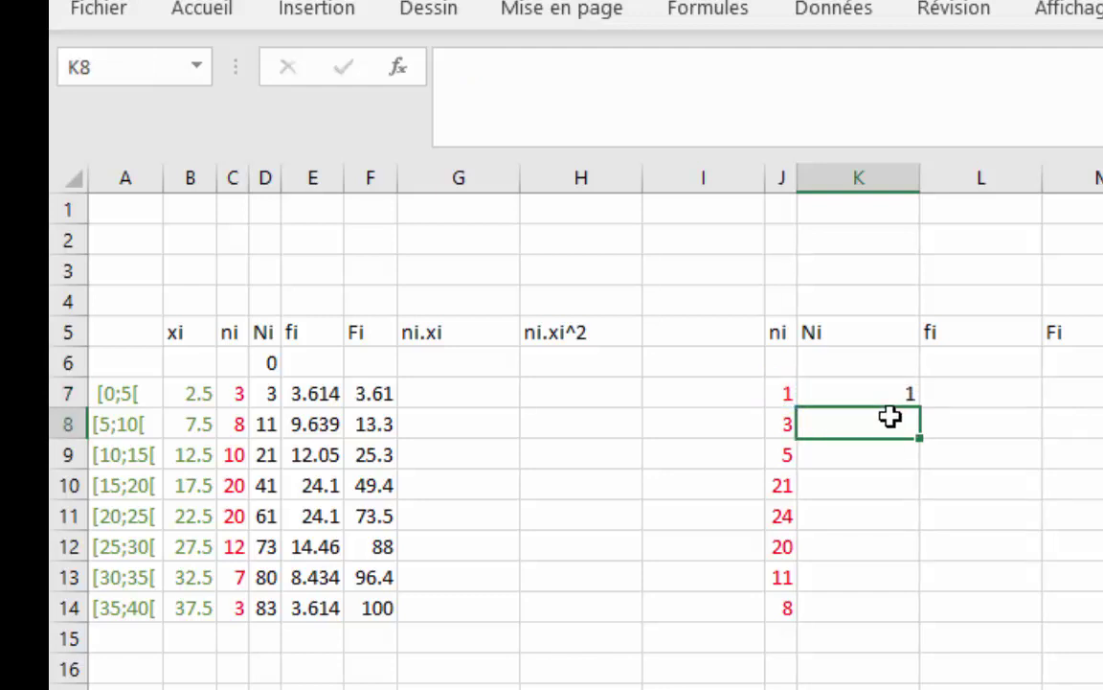
{"action": "type", "text": "="}
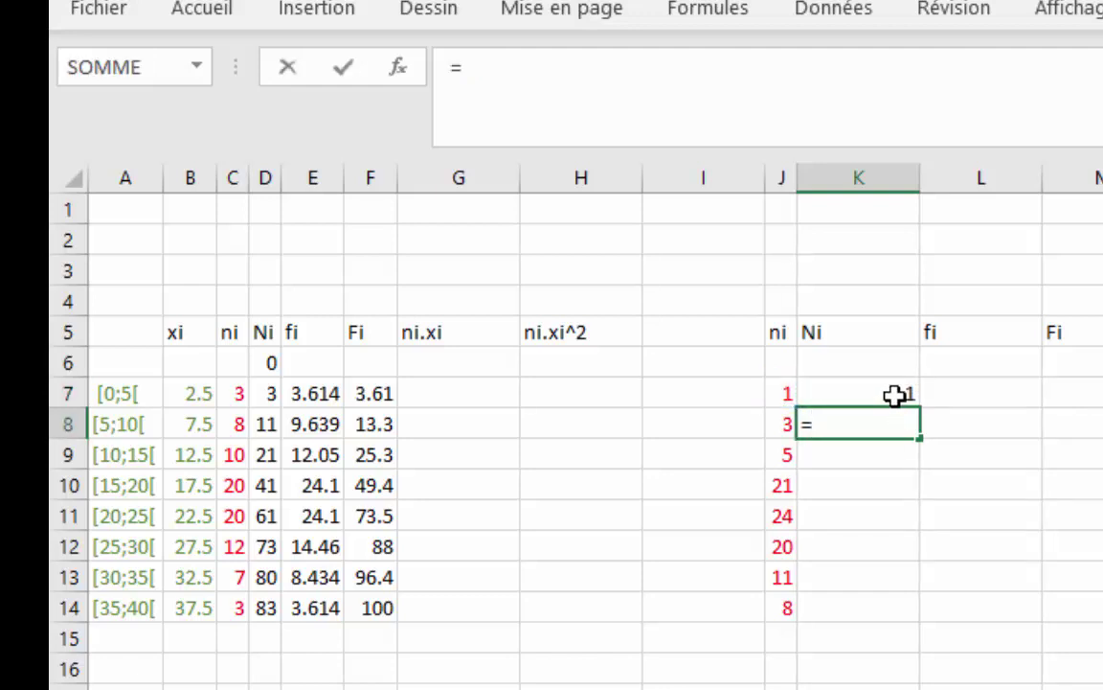
{"action": "left_click", "coordinate": [894, 396]}
{"action": "type", "text": "+"}
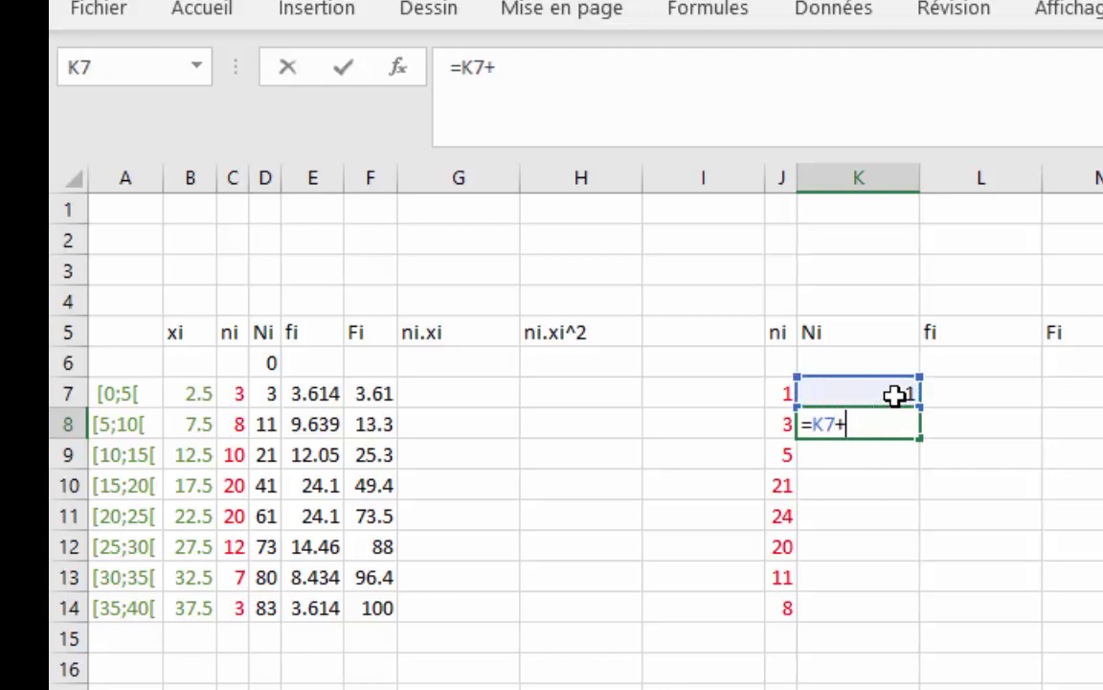
{"action": "left_click", "coordinate": [778, 424]}
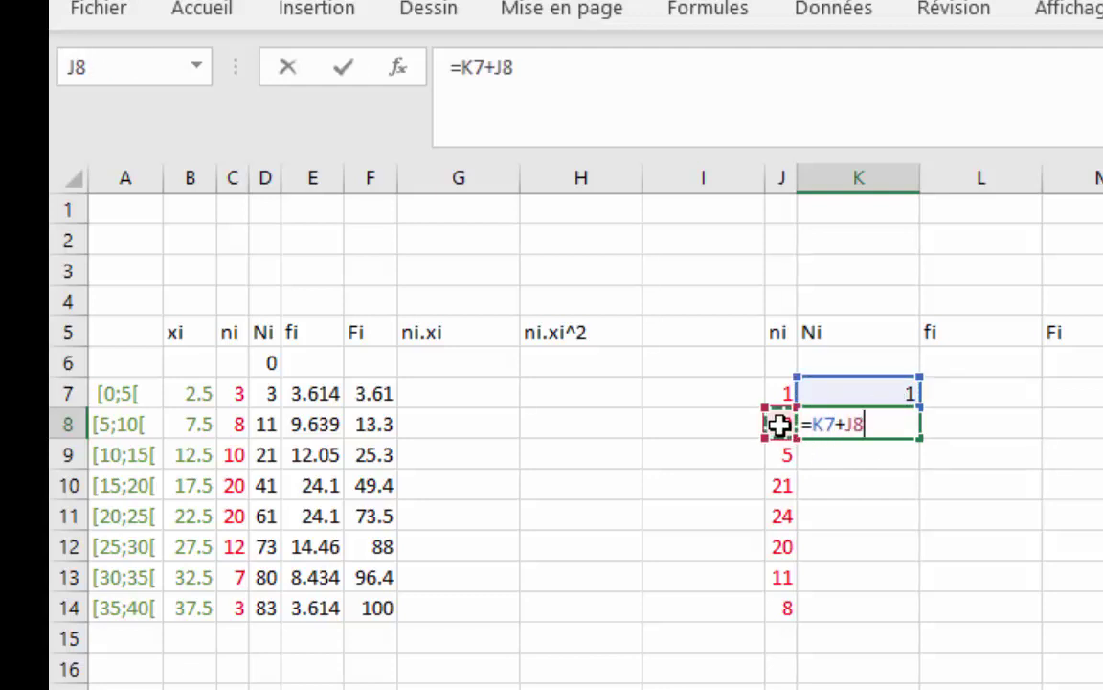
{"action": "key", "text": "Return"}
{"action": "left_click", "coordinate": [824, 424]}
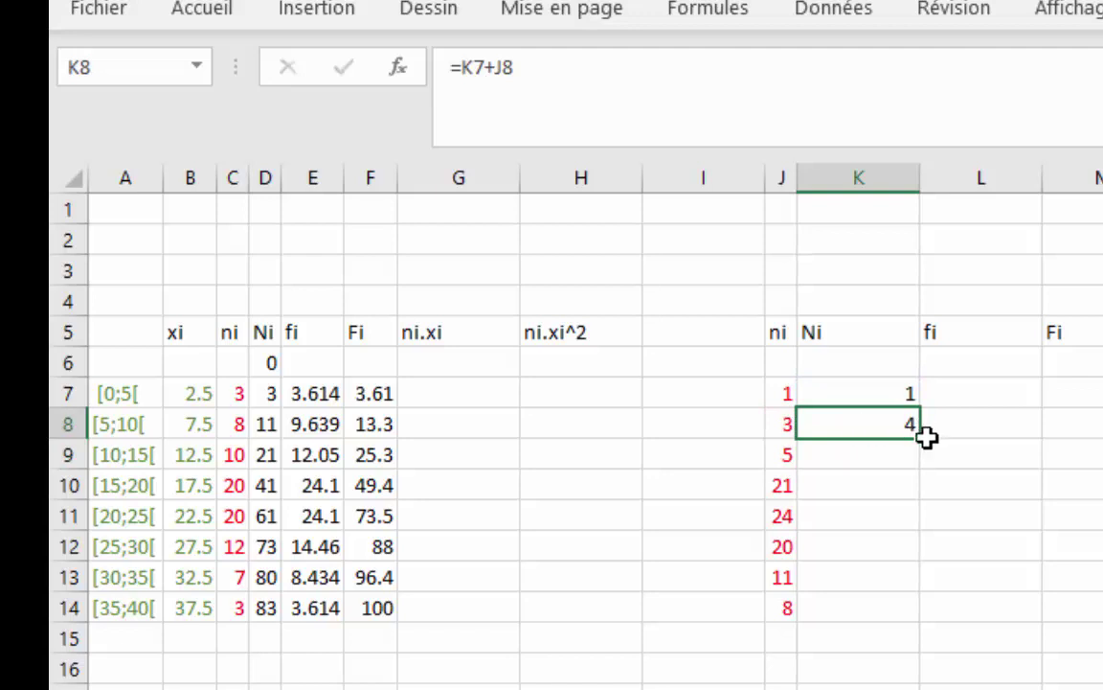
{"action": "left_click_drag", "start_coordinate": [926, 437], "coordinate": [909, 633]}
Step: Enter the fi formula =J7/$K$14*100 in cell L7
{"action": "left_click", "coordinate": [979, 391]}
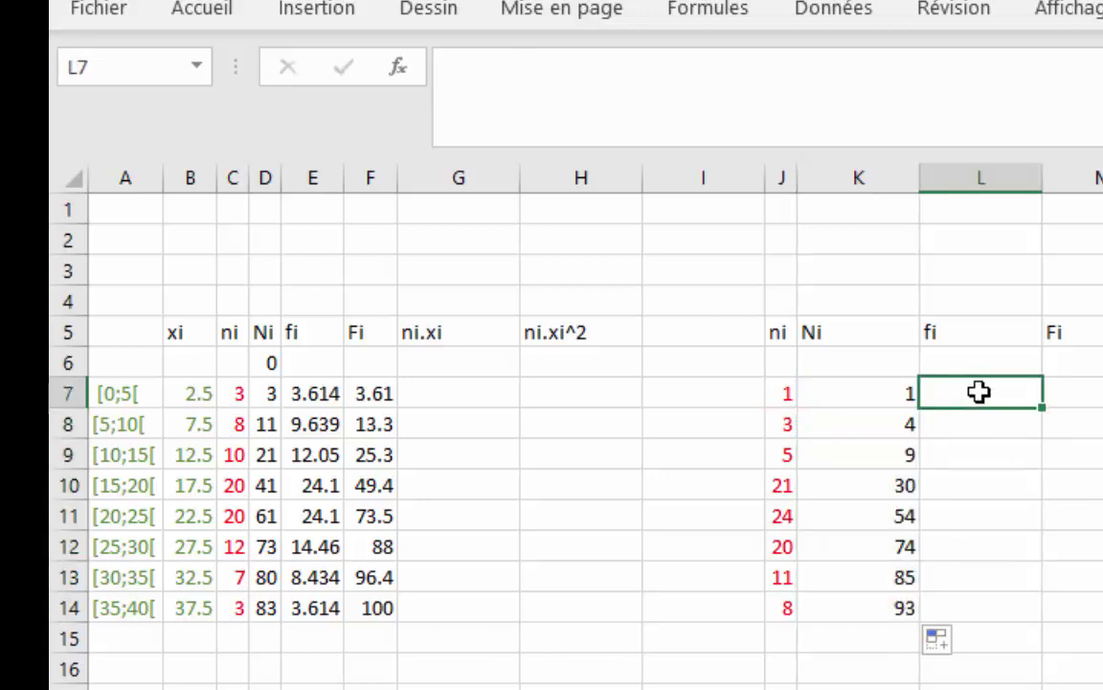
{"action": "type", "text": "="}
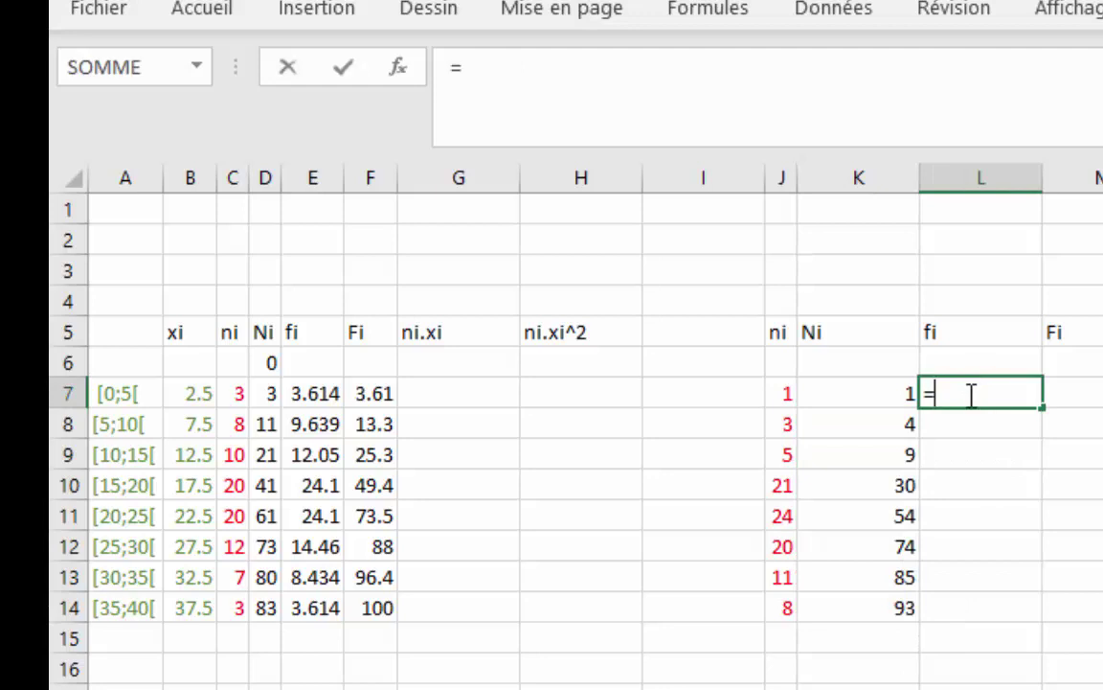
{"action": "left_click", "coordinate": [779, 393]}
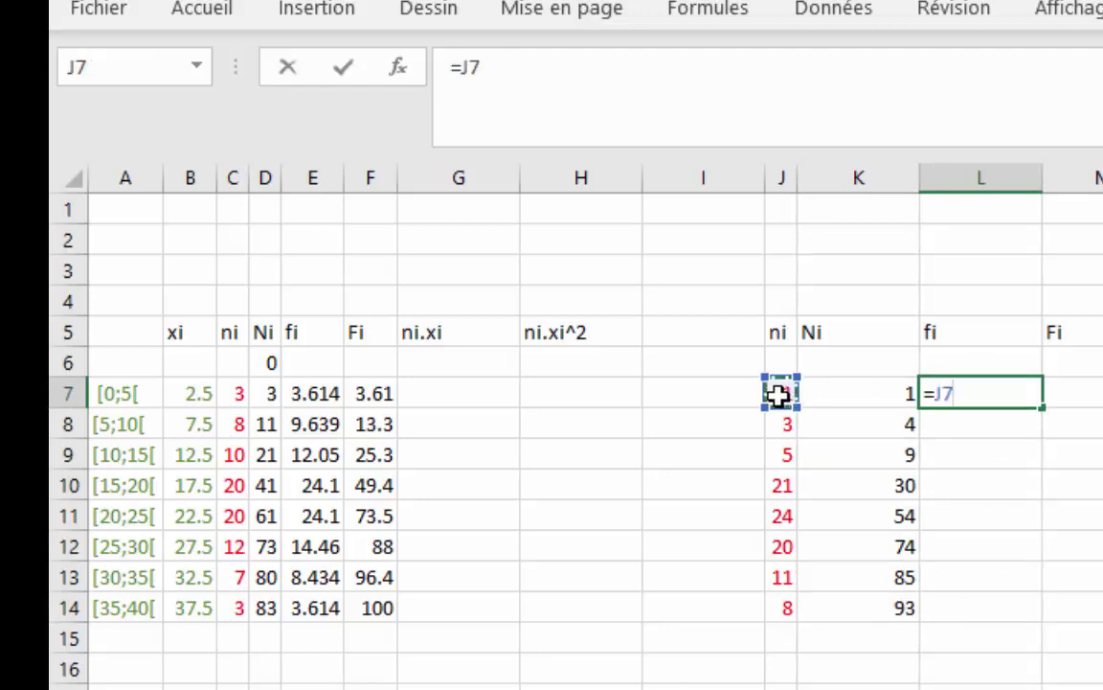
{"action": "type", "text": "/"}
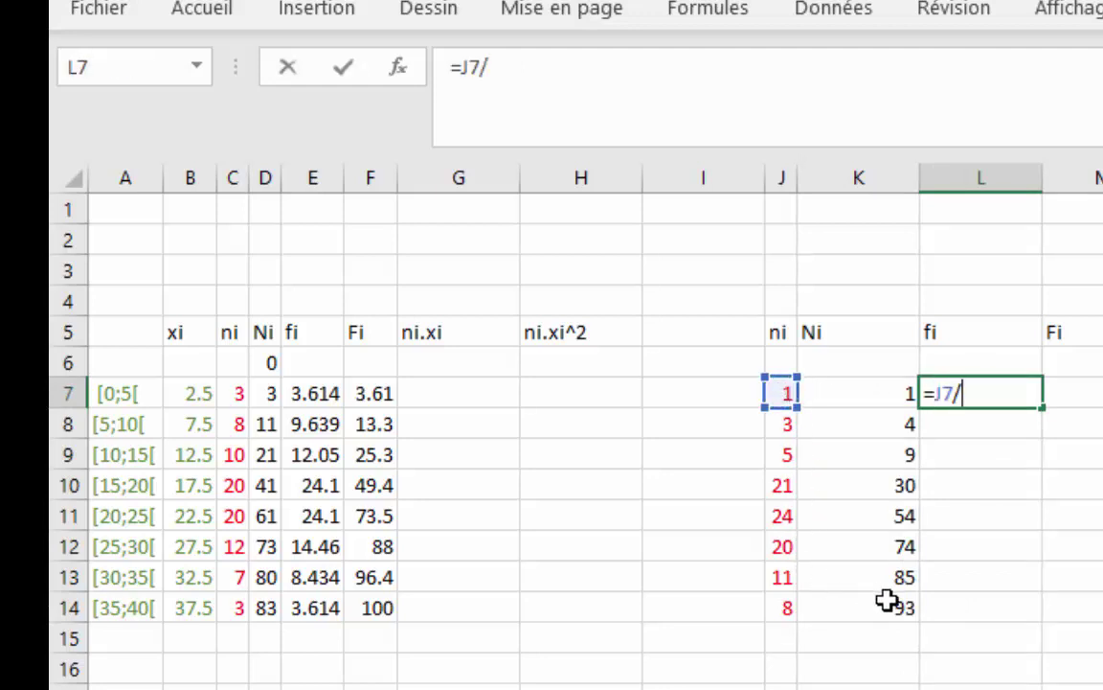
{"action": "left_click", "coordinate": [891, 614]}
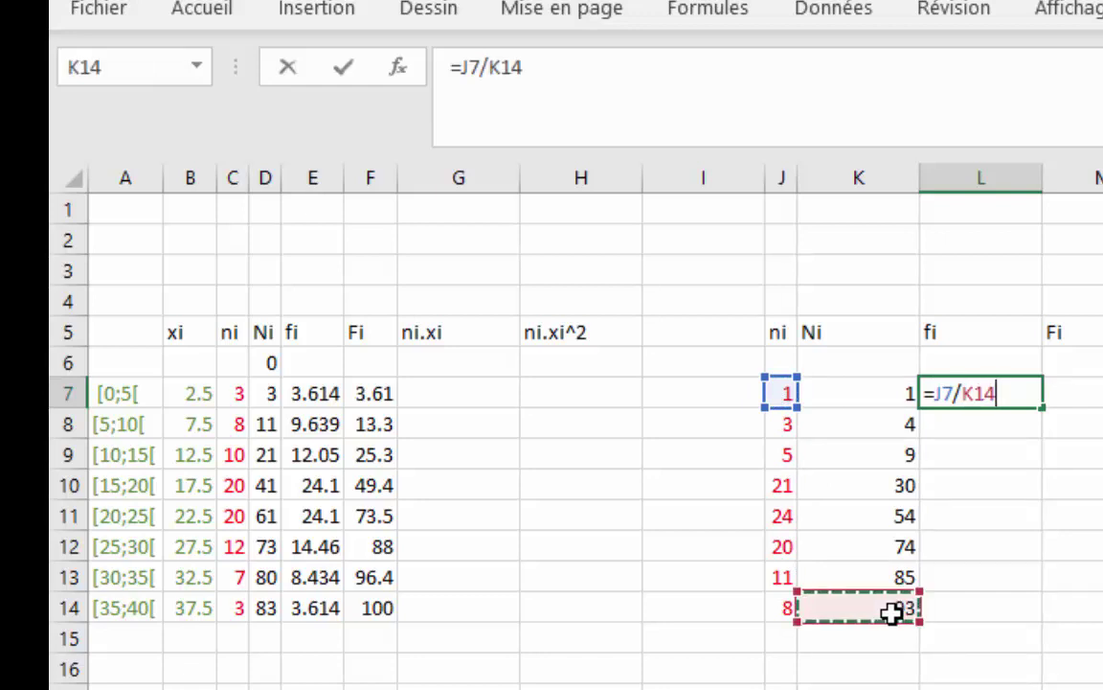
{"action": "left_click", "coordinate": [498, 71]}
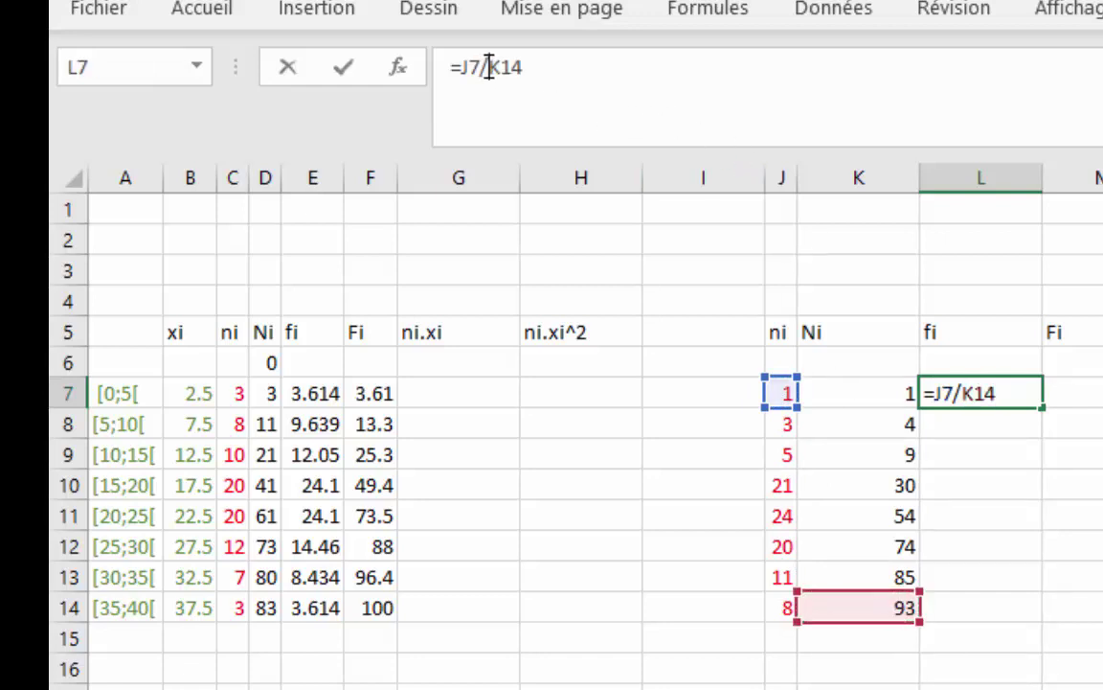
{"action": "type", "text": "$"}
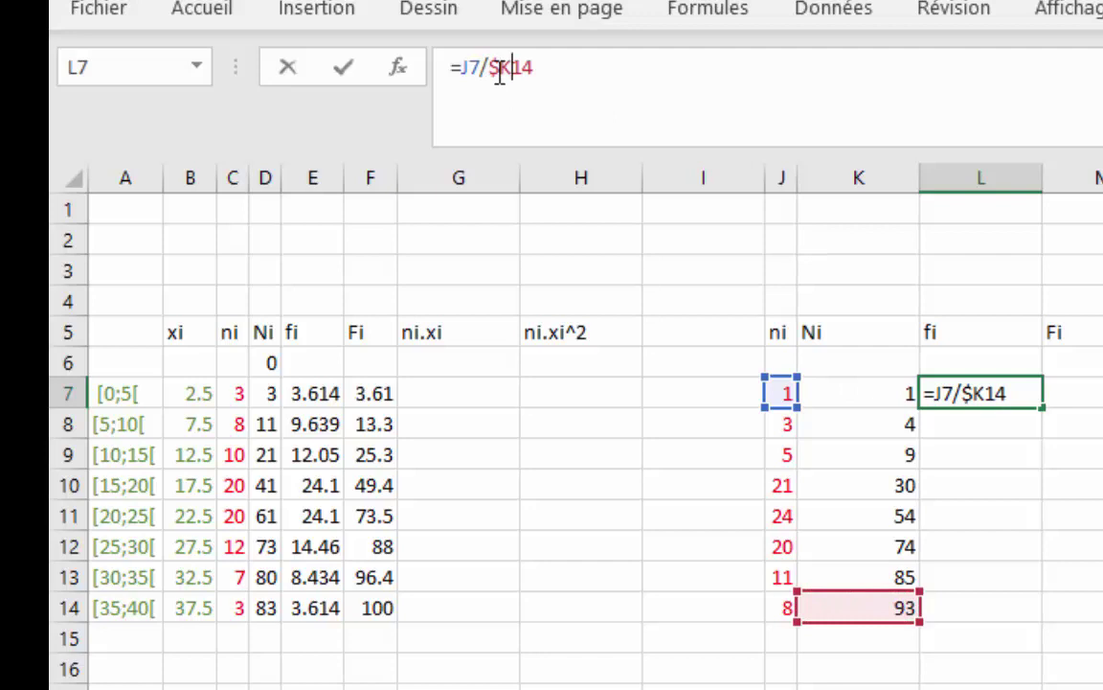
{"action": "key", "text": "Right"}
{"action": "type", "text": "$"}
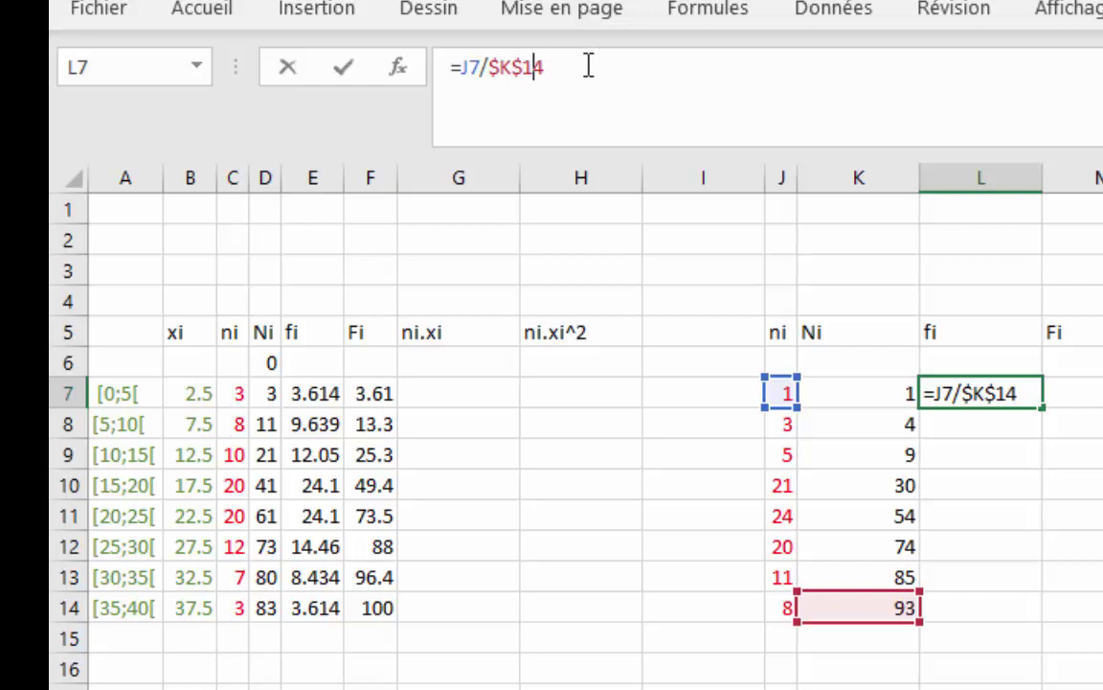
{"action": "key", "text": "Right"}
{"action": "key", "text": "Right"}
{"action": "type", "text": "*100"}
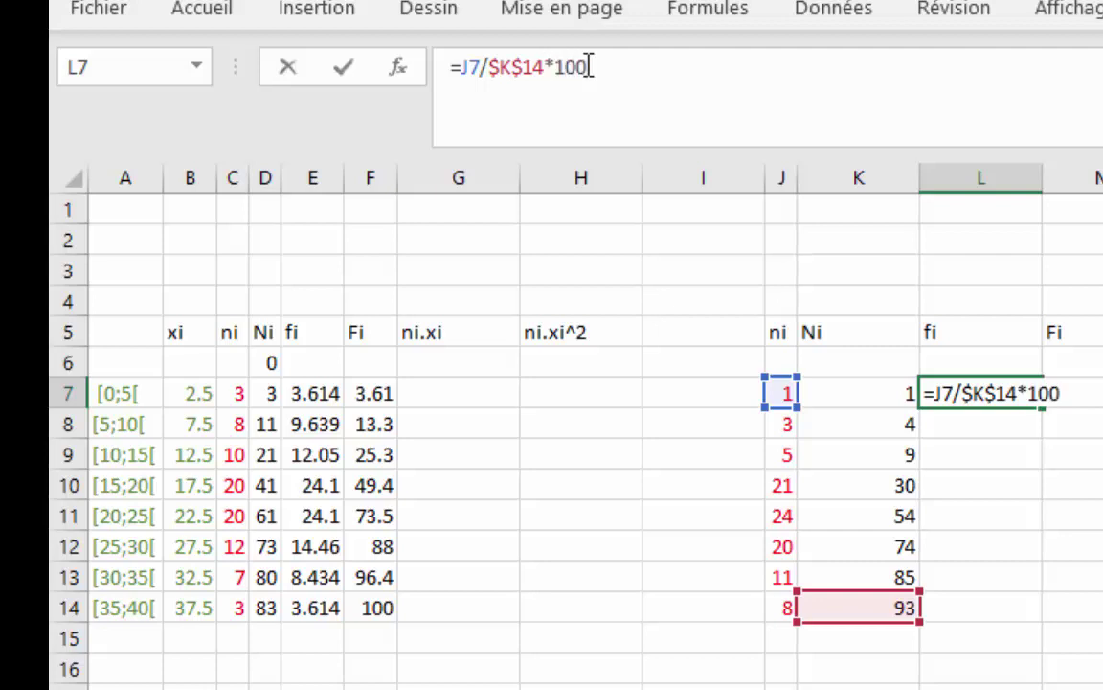
{"action": "key", "text": "Return"}
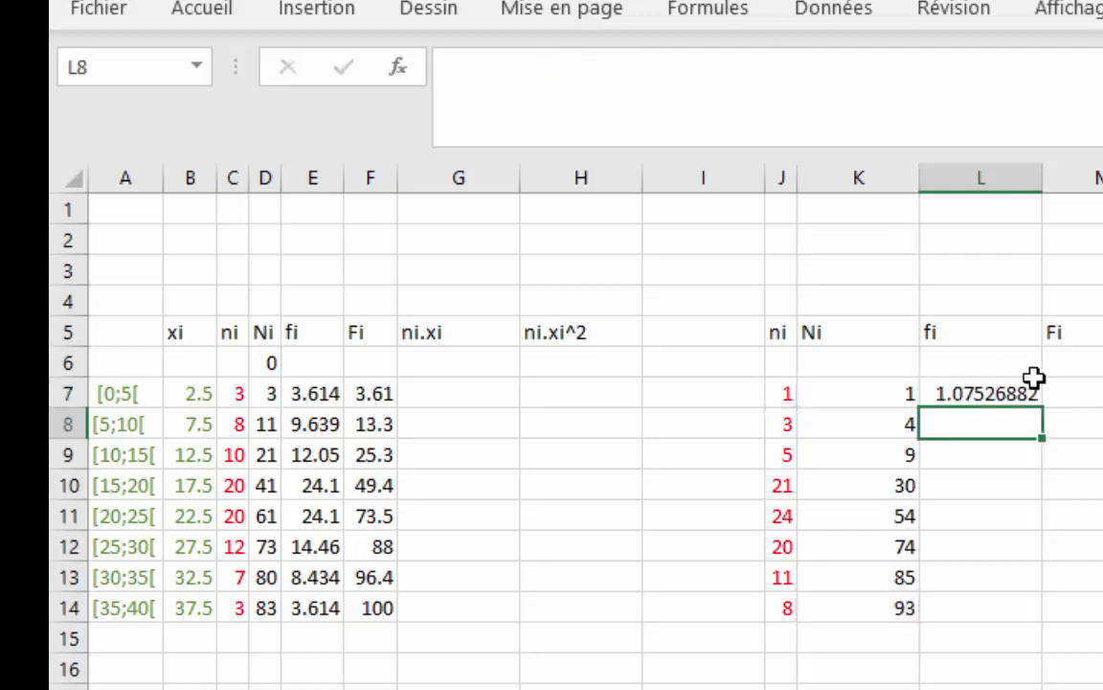
Step: Copy the fi formula down through L14 and start a new formula in M7
{"action": "left_click", "coordinate": [1032, 383]}
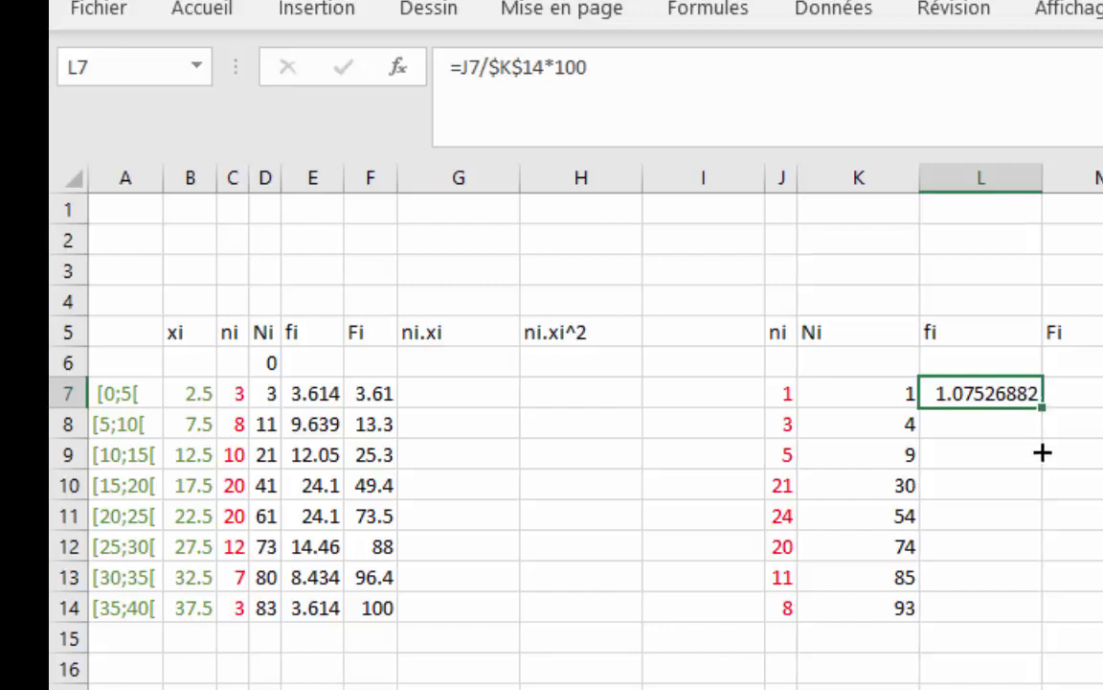
{"action": "left_click_drag", "start_coordinate": [1042, 407], "coordinate": [1042, 623]}
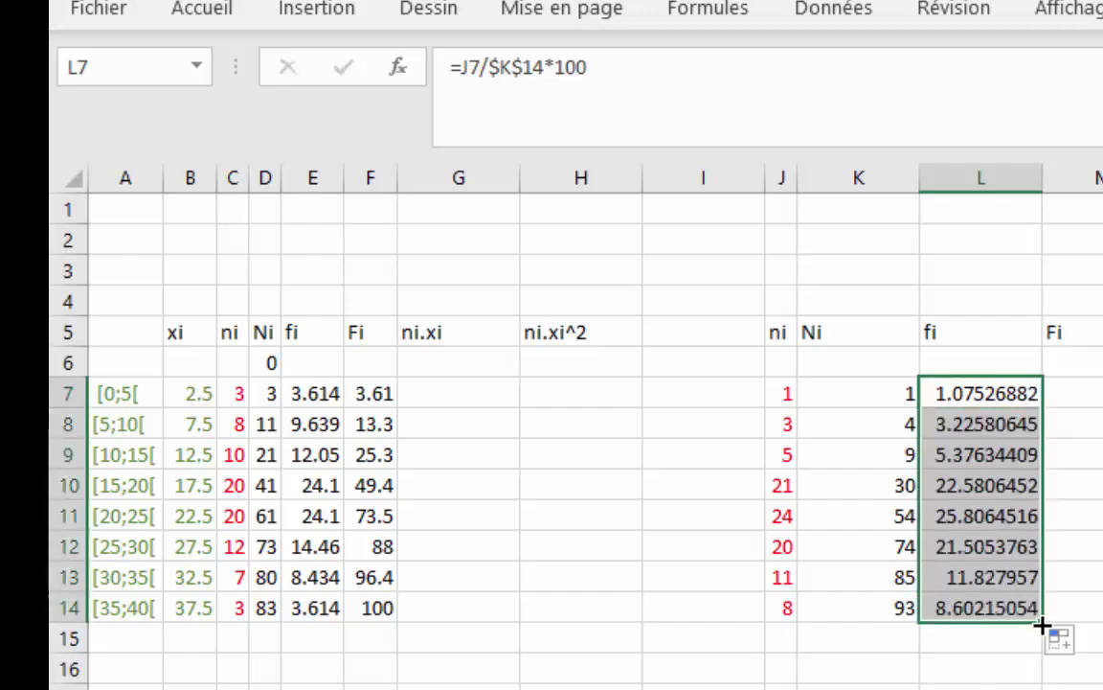
{"action": "left_click", "coordinate": [1094, 393]}
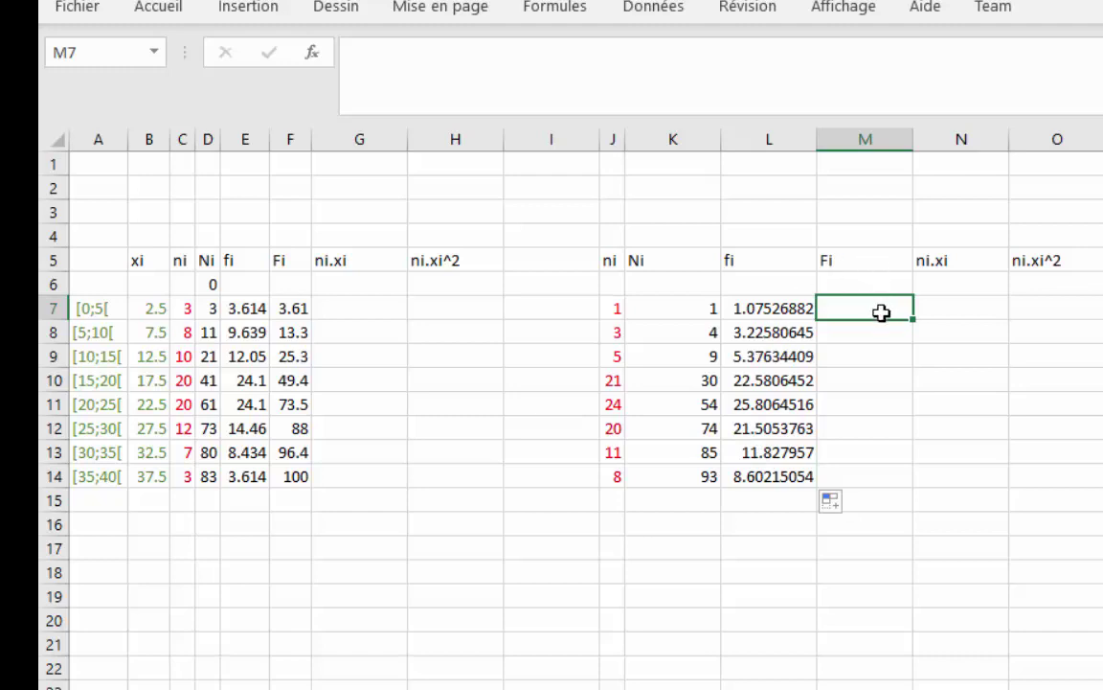
{"action": "type", "text": "="}
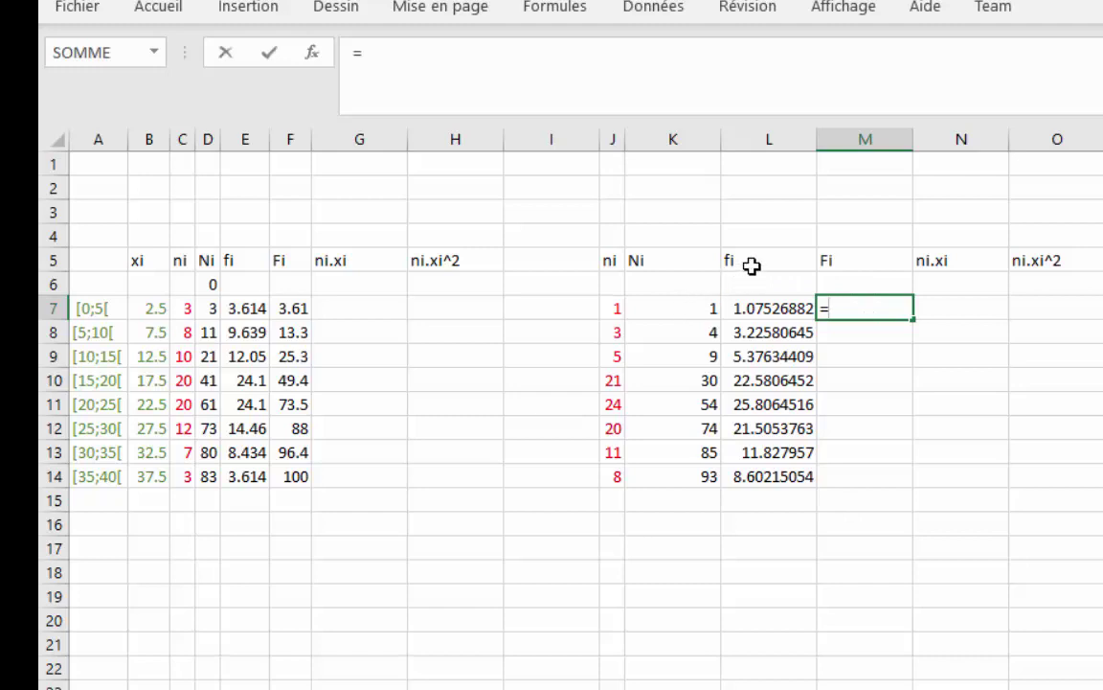
Step: Complete M7 as =K7/$K$14*100, fill it down to M14 reaching 100, and narrow column M
{"action": "left_click", "coordinate": [696, 310]}
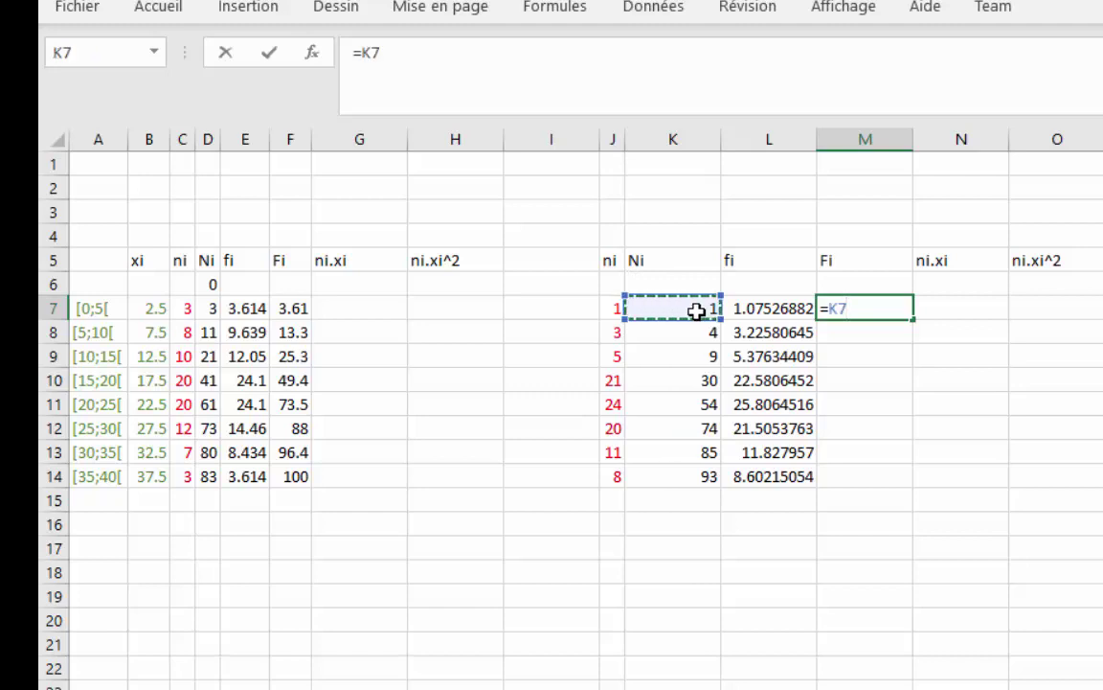
{"action": "type", "text": "/"}
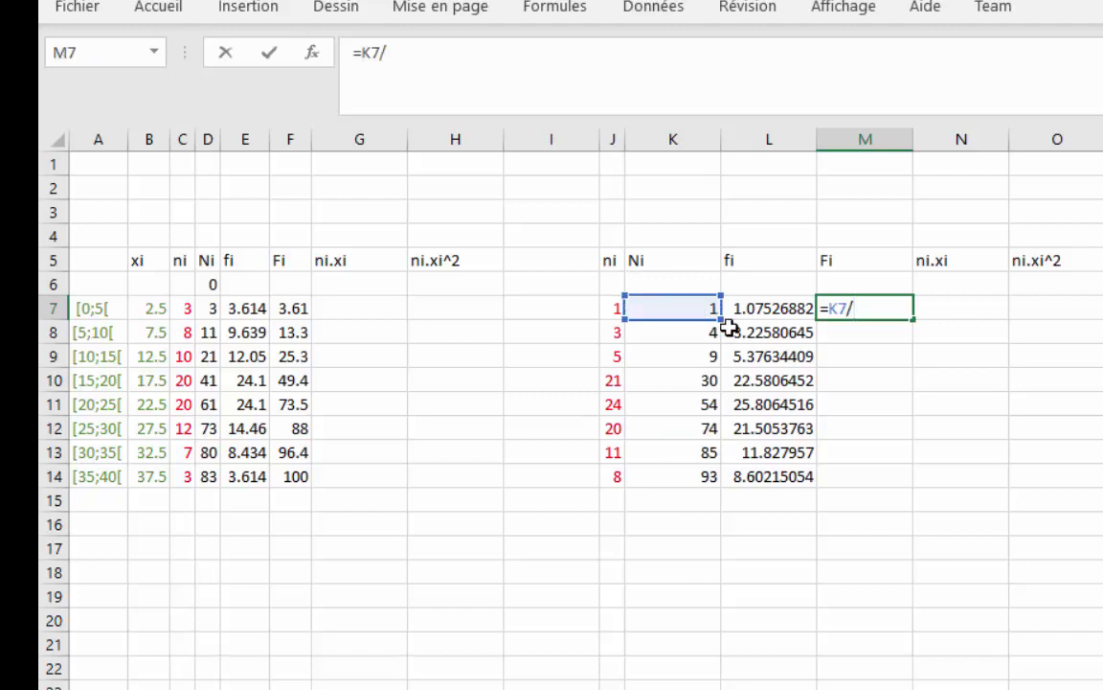
{"action": "left_click", "coordinate": [702, 478]}
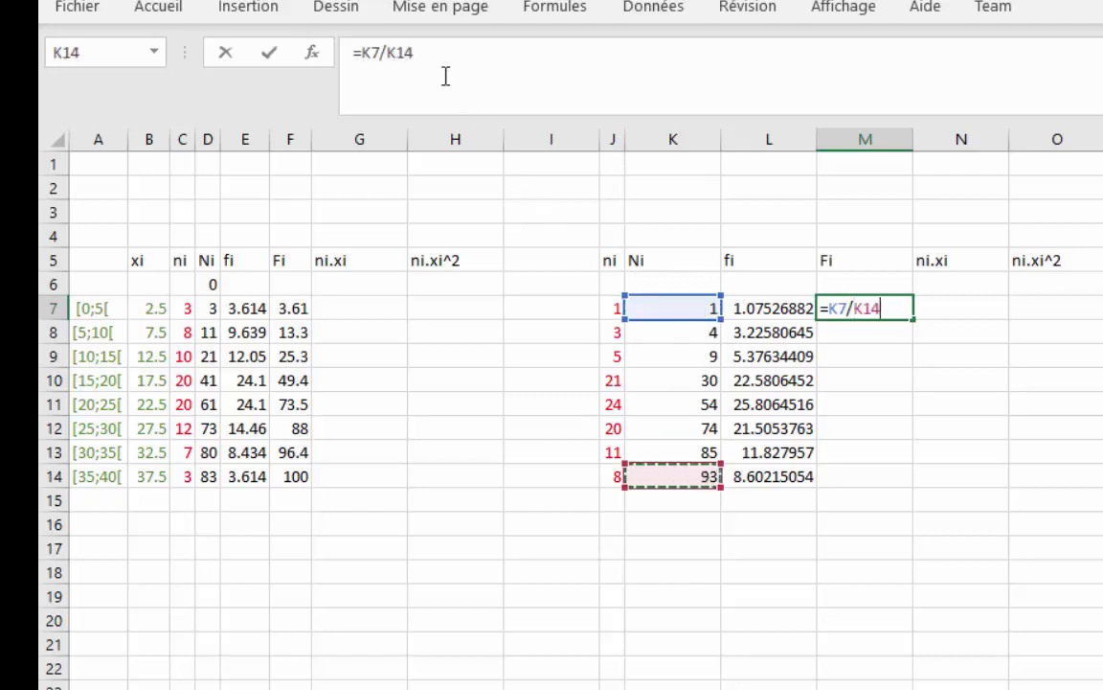
{"action": "left_click", "coordinate": [389, 52]}
{"action": "type", "text": "$"}
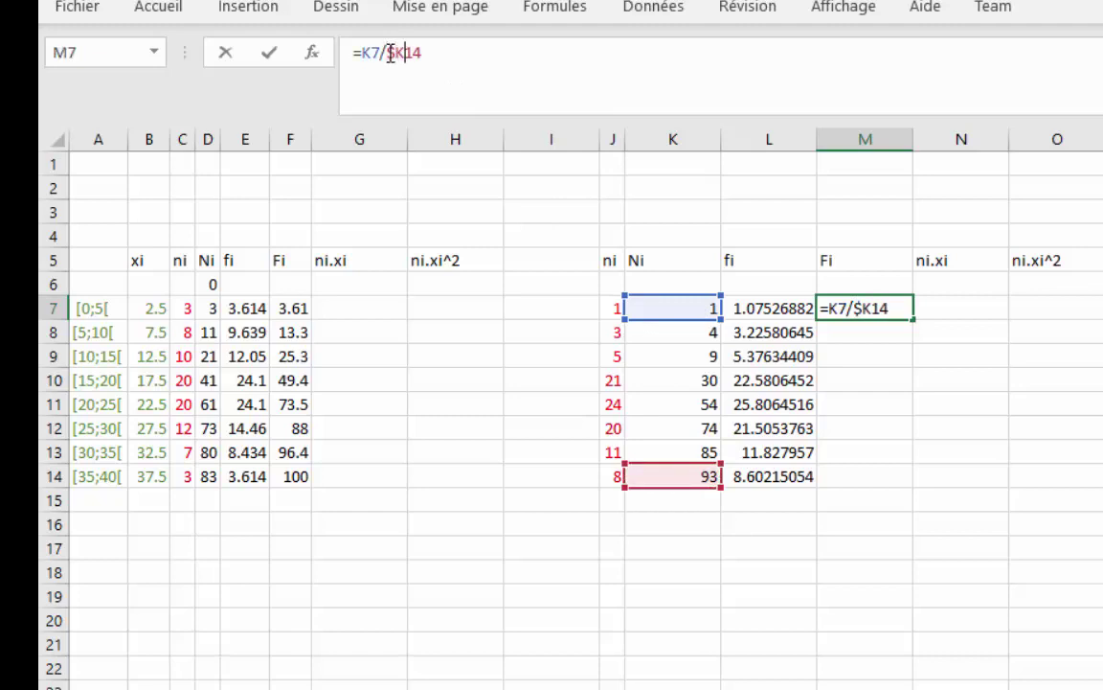
{"action": "type", "text": "$14"}
{"action": "type", "text": "*100"}
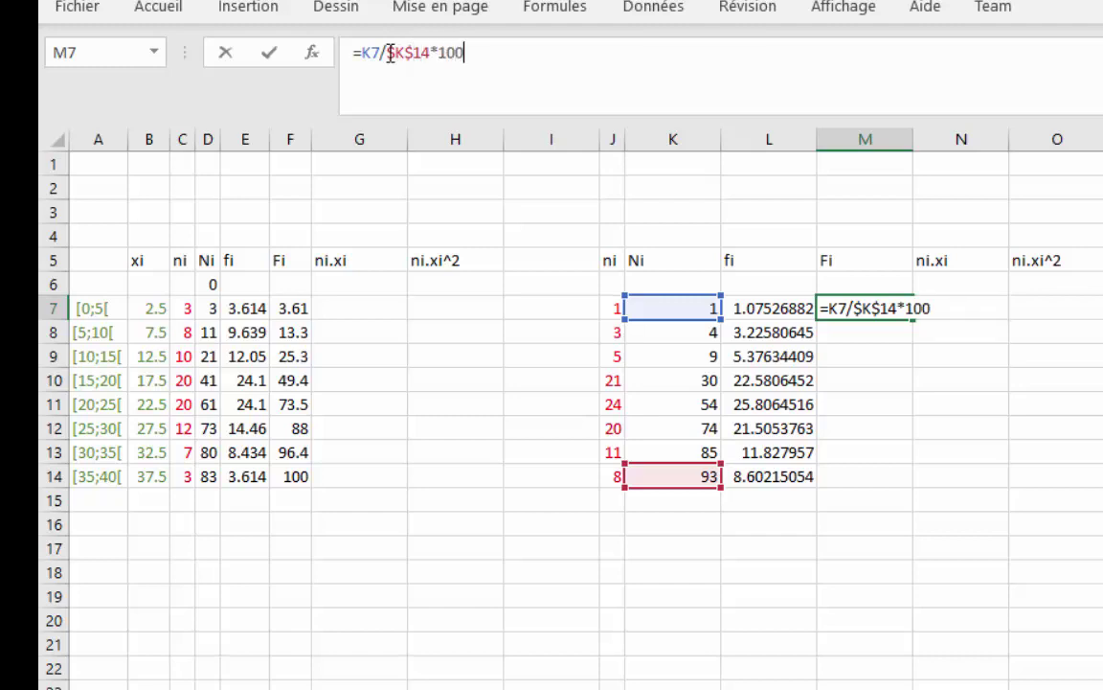
{"action": "key", "text": "Return"}
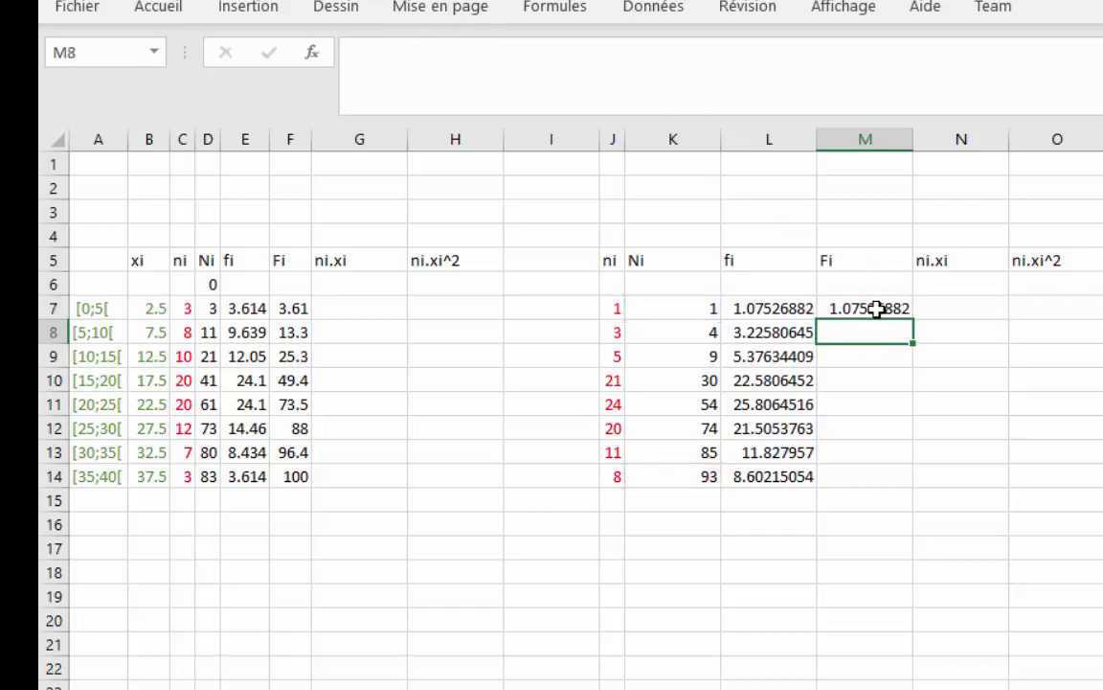
{"action": "left_click", "coordinate": [814, 307]}
{"action": "left_click_drag", "start_coordinate": [917, 317], "coordinate": [919, 489]}
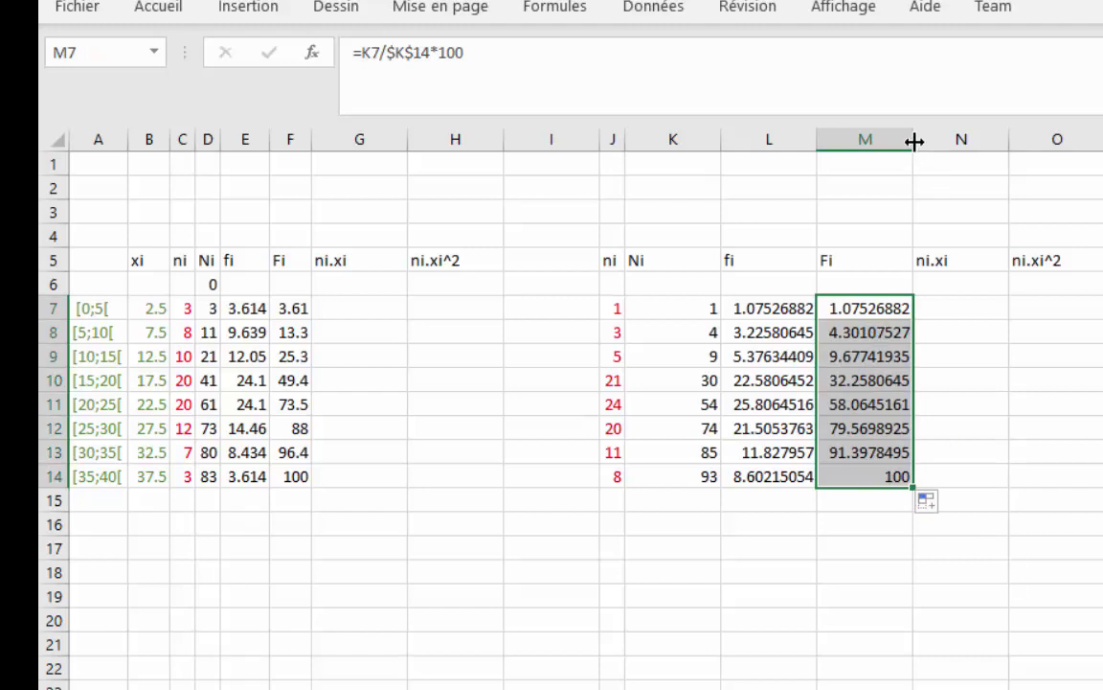
{"action": "left_click_drag", "start_coordinate": [914, 140], "coordinate": [869, 143]}
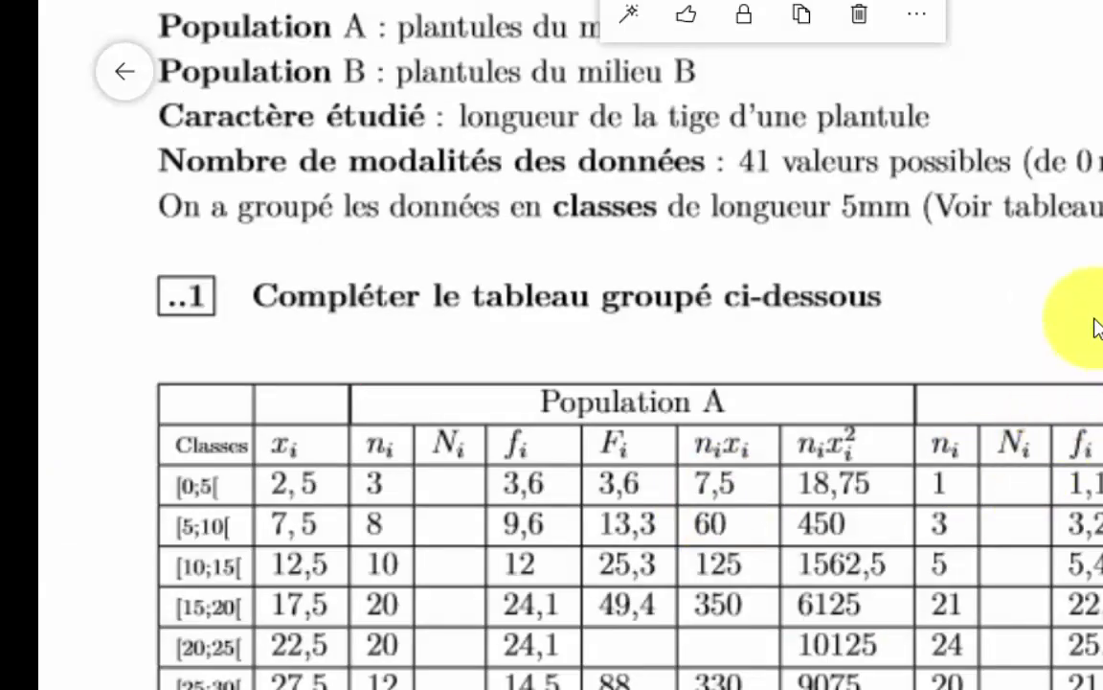
Step: Handwrite '83 tiges' and '93 tiges' after the two 'Effectif total' lines
{"action": "scroll", "coordinate": [1095, 328], "scroll_direction": "down", "scroll_amount": 4}
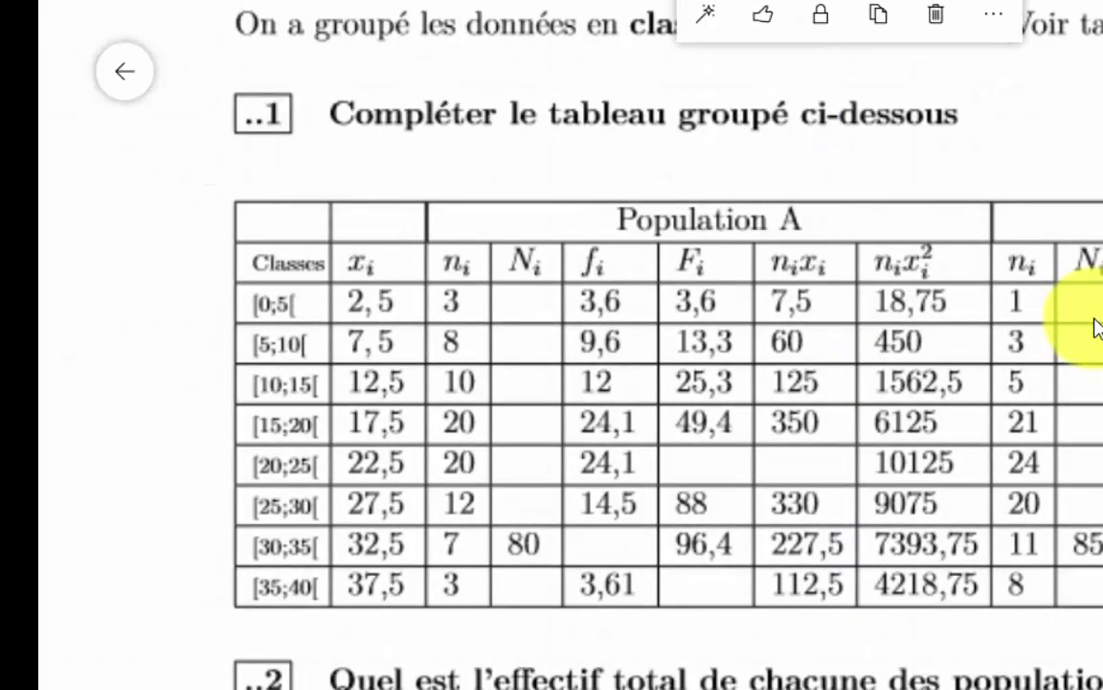
{"action": "scroll", "coordinate": [1095, 327], "scroll_direction": "down", "scroll_amount": 4}
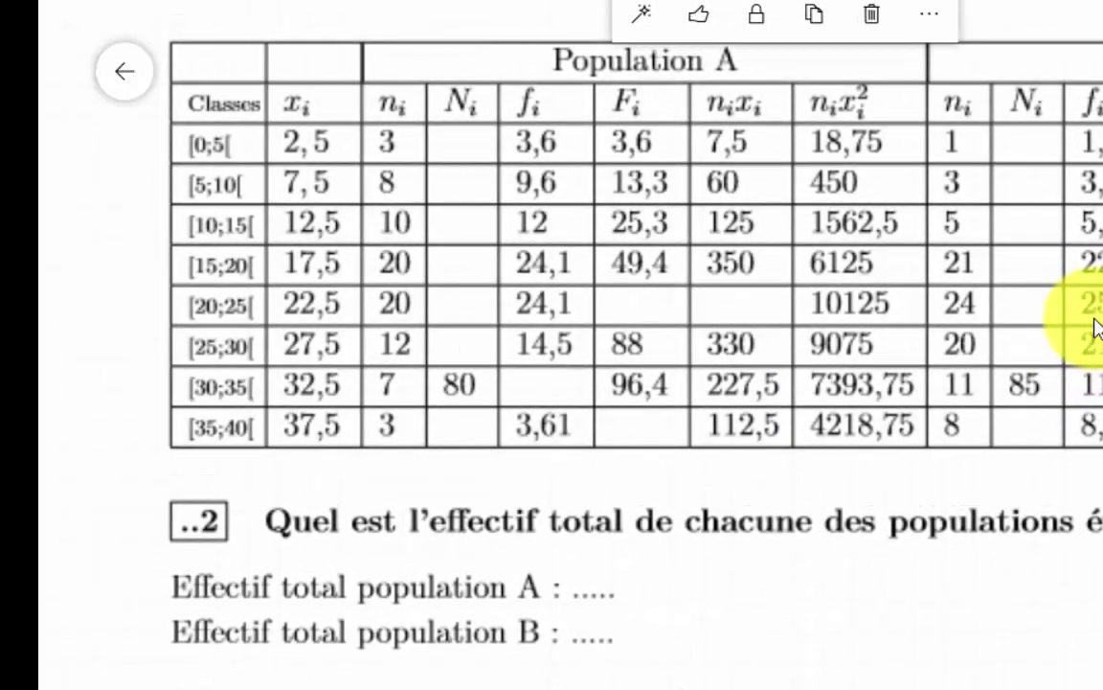
{"action": "scroll", "coordinate": [1095, 327], "scroll_direction": "down", "scroll_amount": 5}
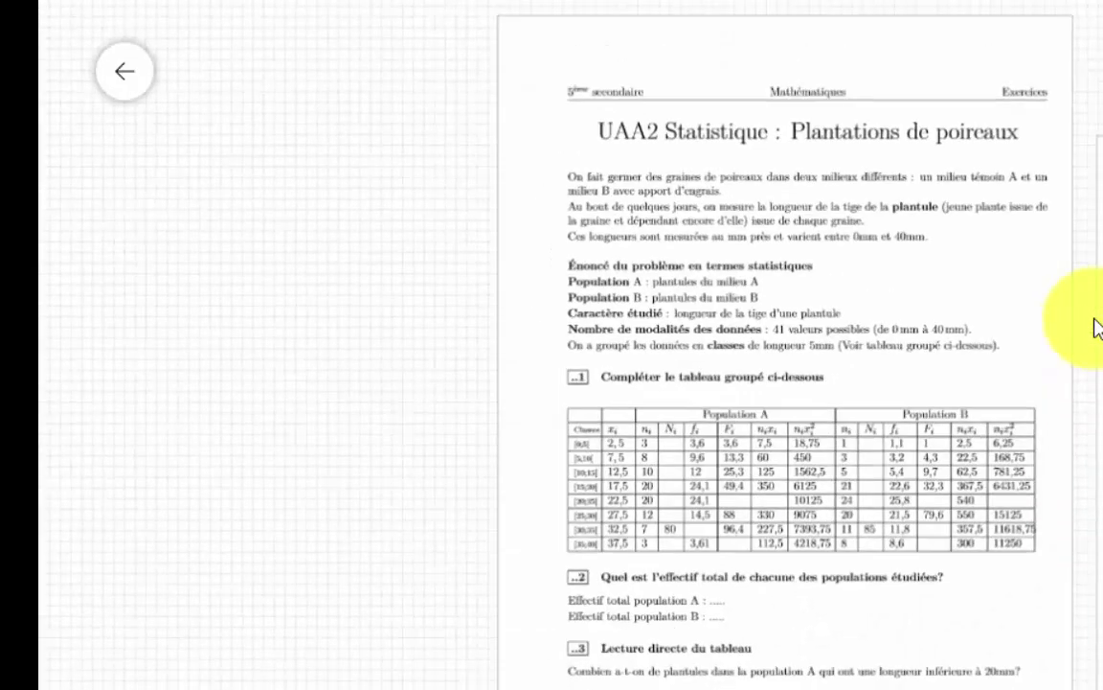
{"action": "scroll", "coordinate": [1095, 327], "scroll_direction": "up", "scroll_amount": 5}
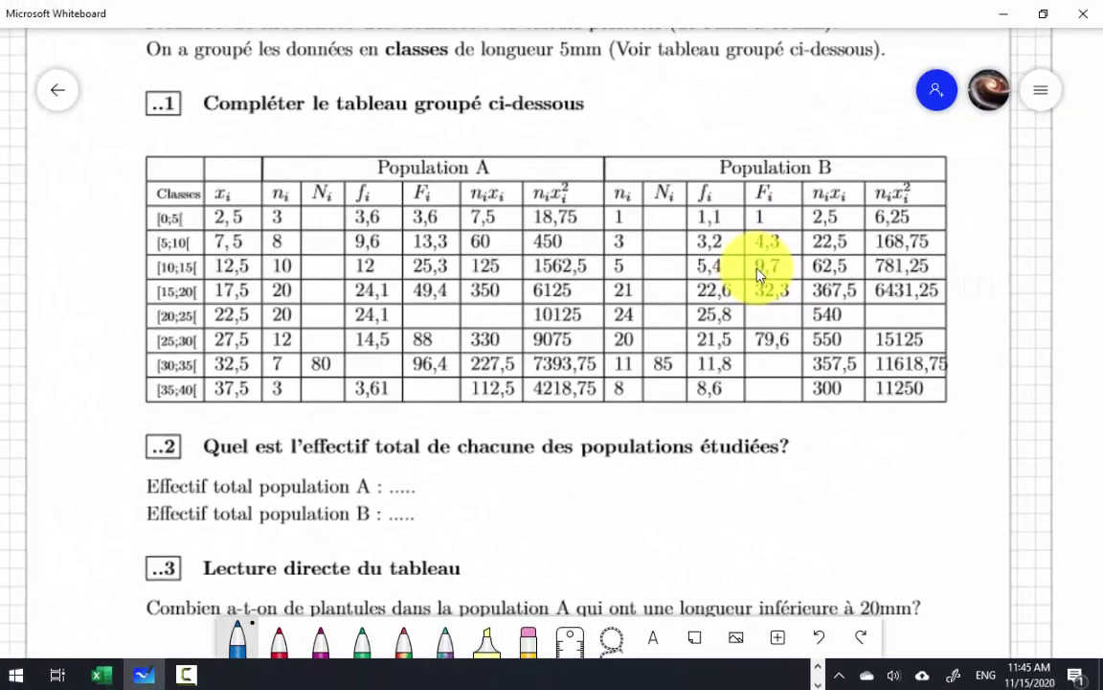
{"action": "left_click_drag", "start_coordinate": [408, 471], "coordinate": [414, 489]}
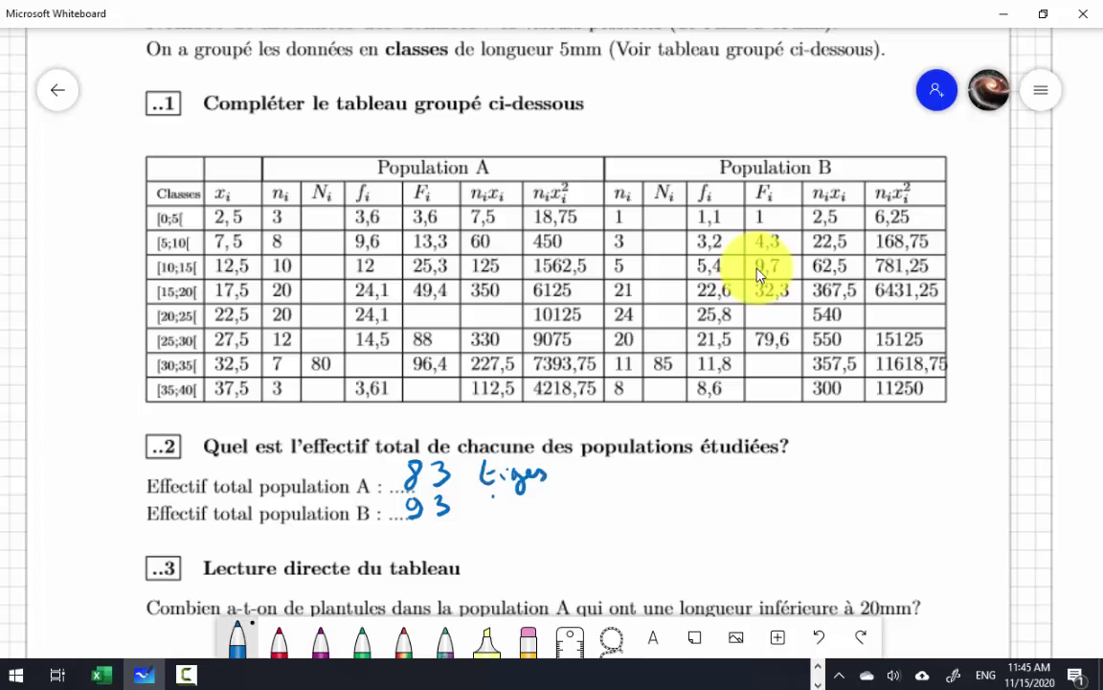
{"action": "mouse_move", "coordinate": [529, 507]}
{"action": "left_mouse_down"}
{"action": "mouse_move", "coordinate": [524, 533]}
{"action": "mouse_move", "coordinate": [562, 512]}
{"action": "left_mouse_up"}
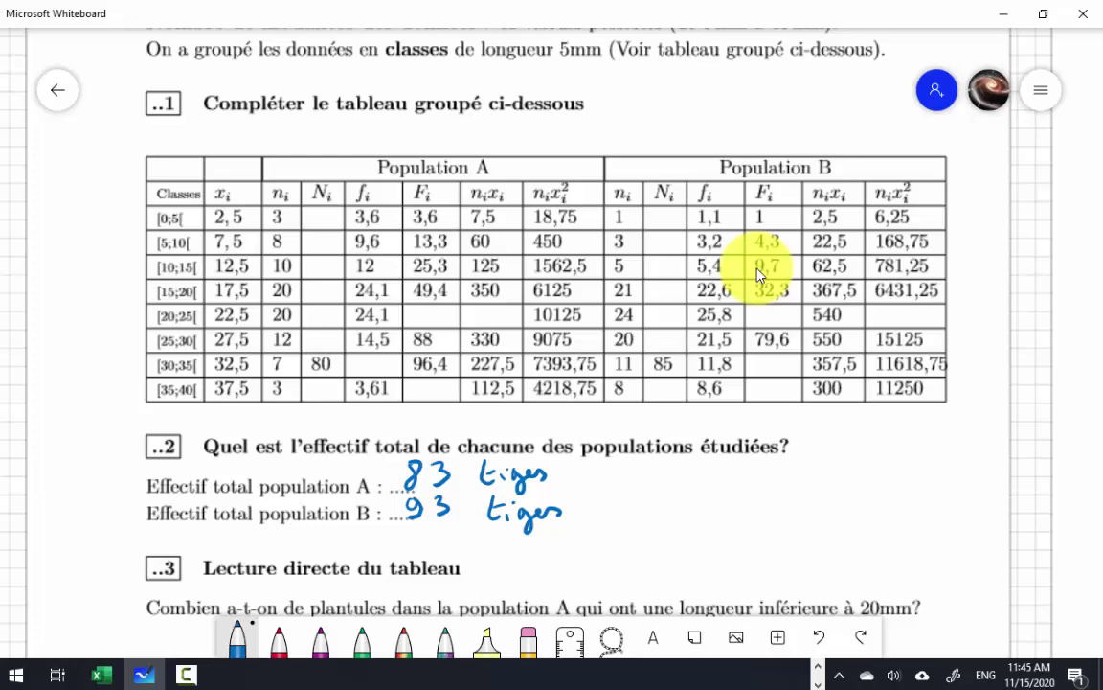
{"action": "scroll", "coordinate": [757, 274], "scroll_direction": "down", "scroll_amount": 3}
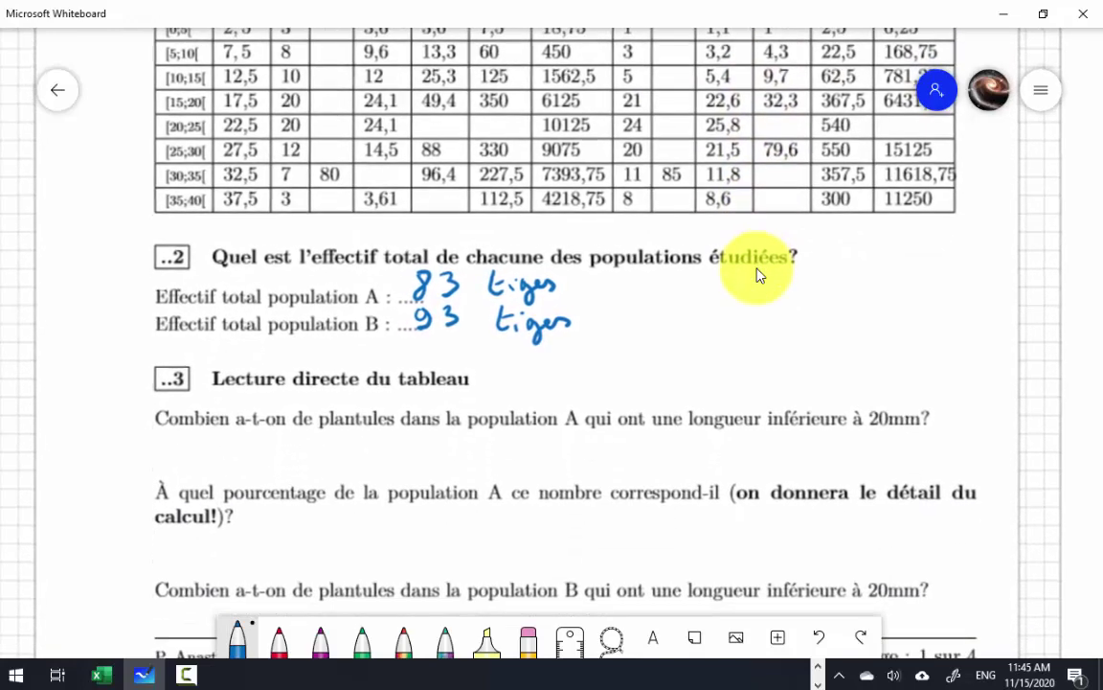
Step: Underline 'plantules' on the worksheet after checking the Excel table
{"action": "scroll", "coordinate": [756, 274], "scroll_direction": "up", "scroll_amount": 1}
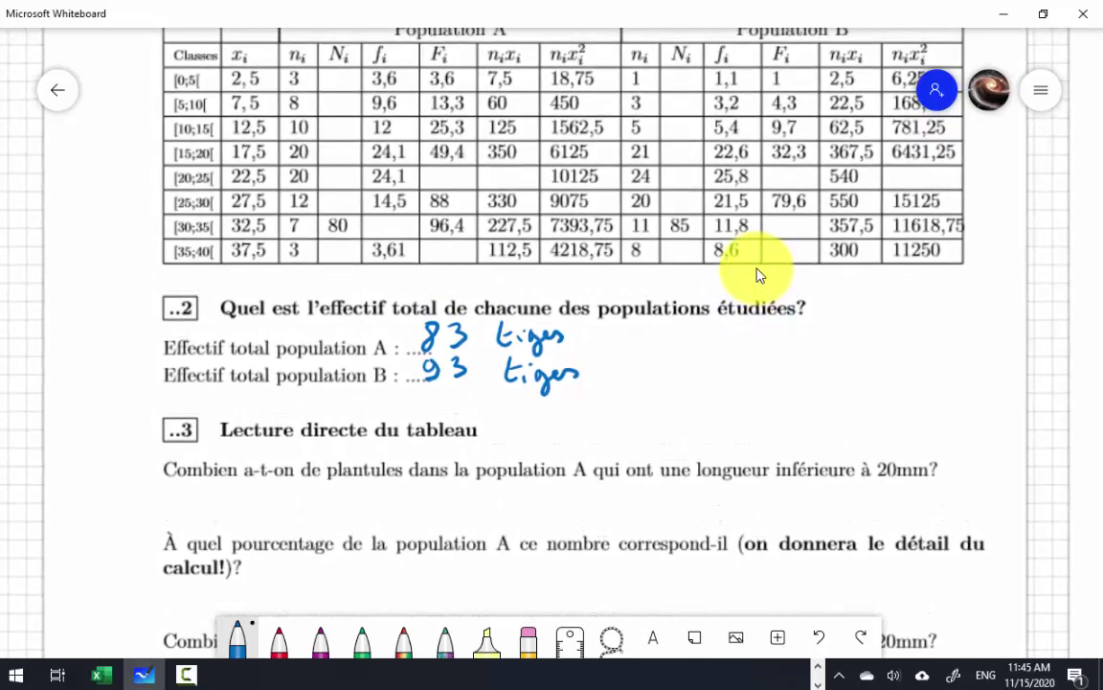
{"action": "left_click_drag", "start_coordinate": [345, 483], "coordinate": [406, 467]}
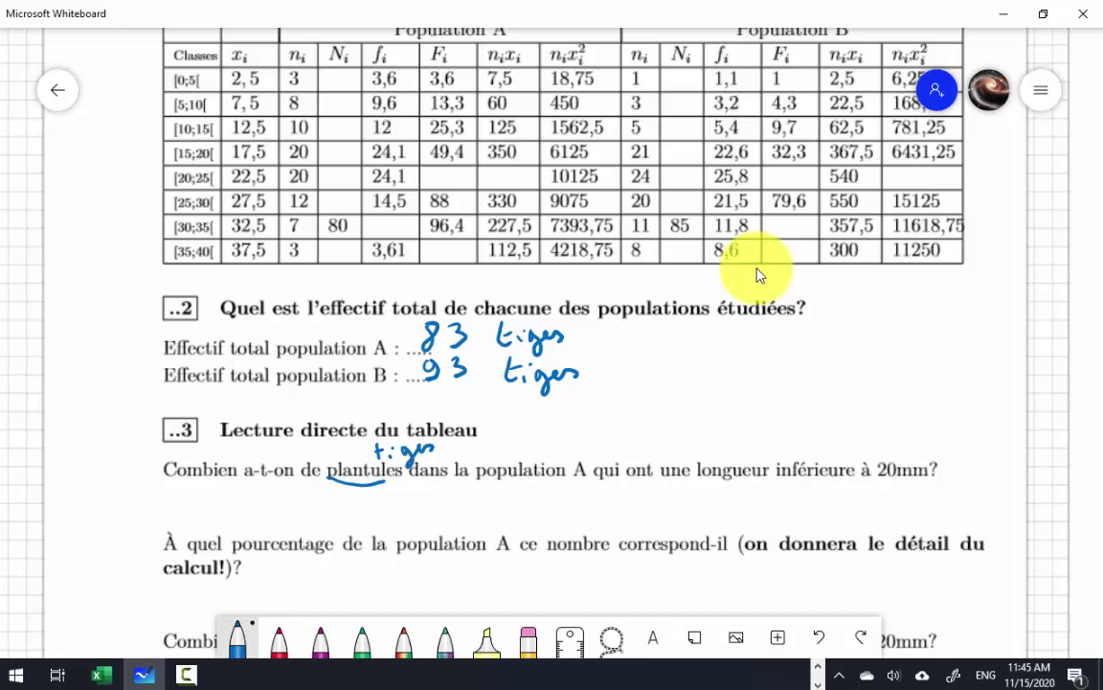
{"action": "key", "text": "alt+Tab"}
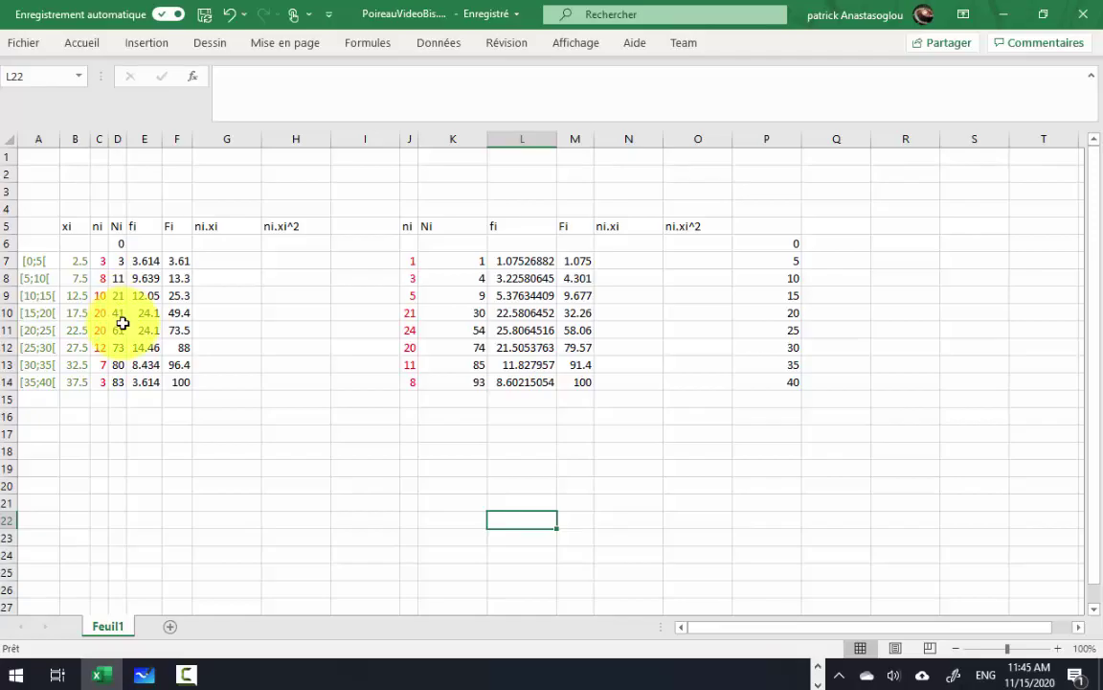
{"action": "key", "text": "alt+Tab"}
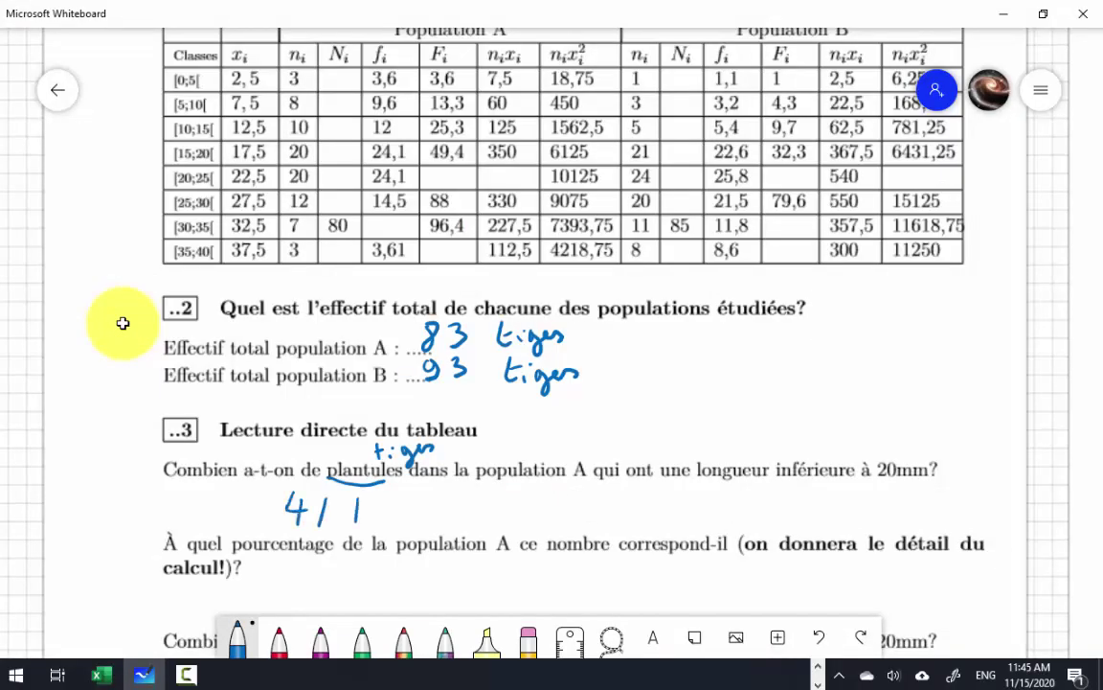
Step: Write the answer '41 tiges' for population A and begin the fraction 41/83
{"action": "left_click_drag", "start_coordinate": [400, 507], "coordinate": [390, 528]}
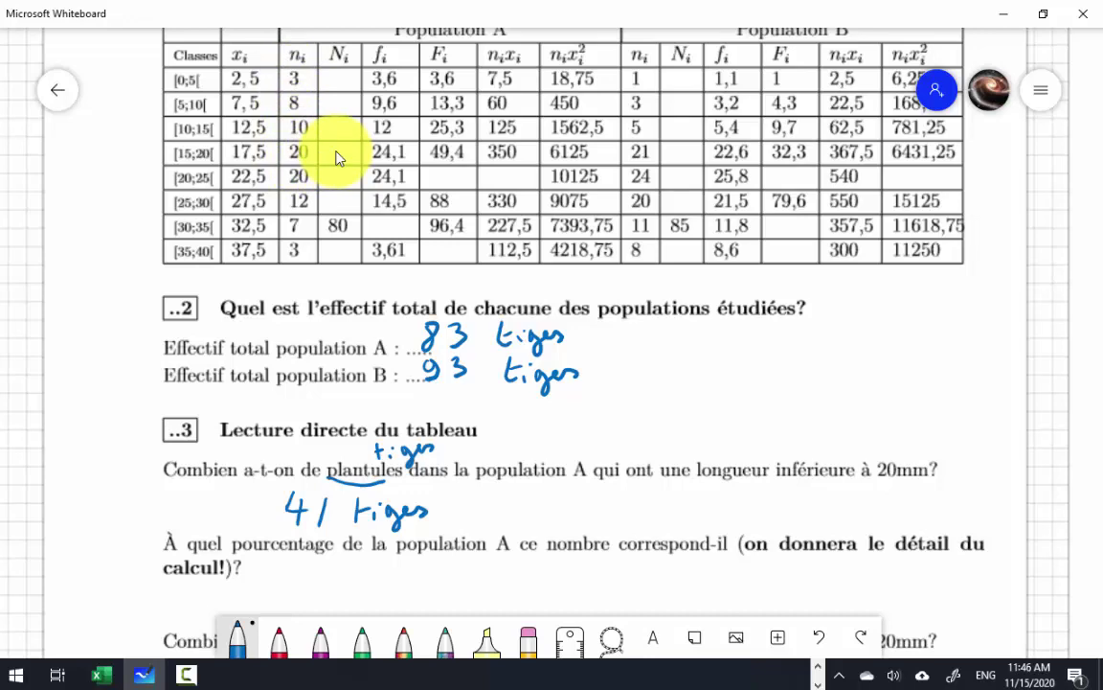
{"action": "scroll", "coordinate": [337, 158], "scroll_direction": "down", "scroll_amount": 2}
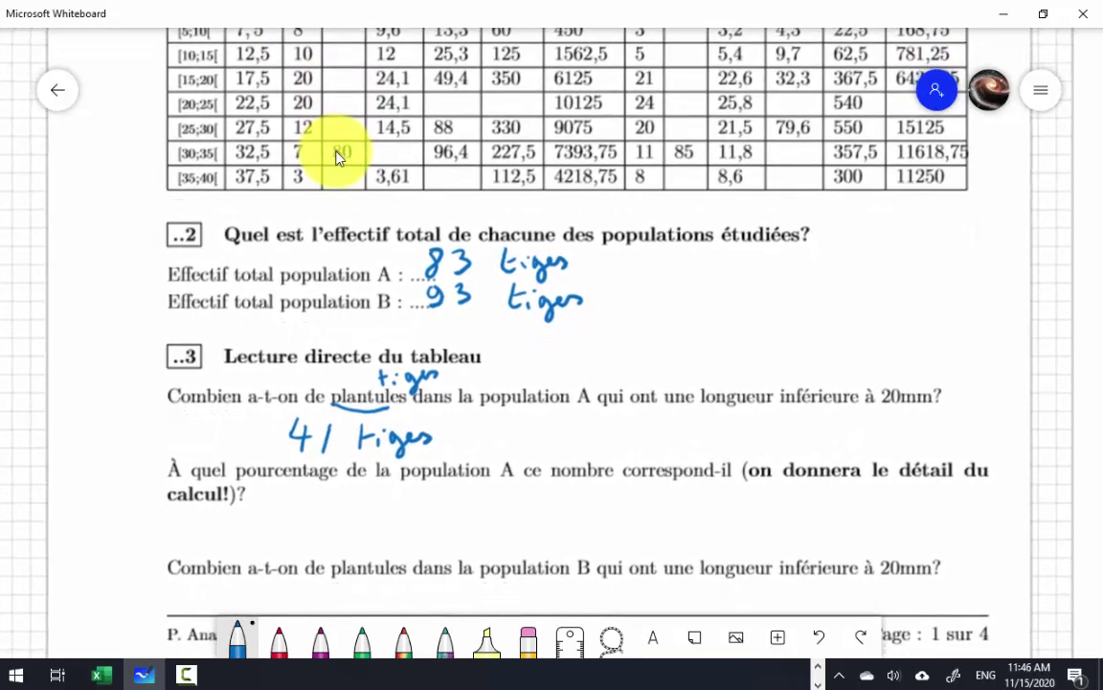
{"action": "scroll", "coordinate": [337, 158], "scroll_direction": "up", "scroll_amount": 1}
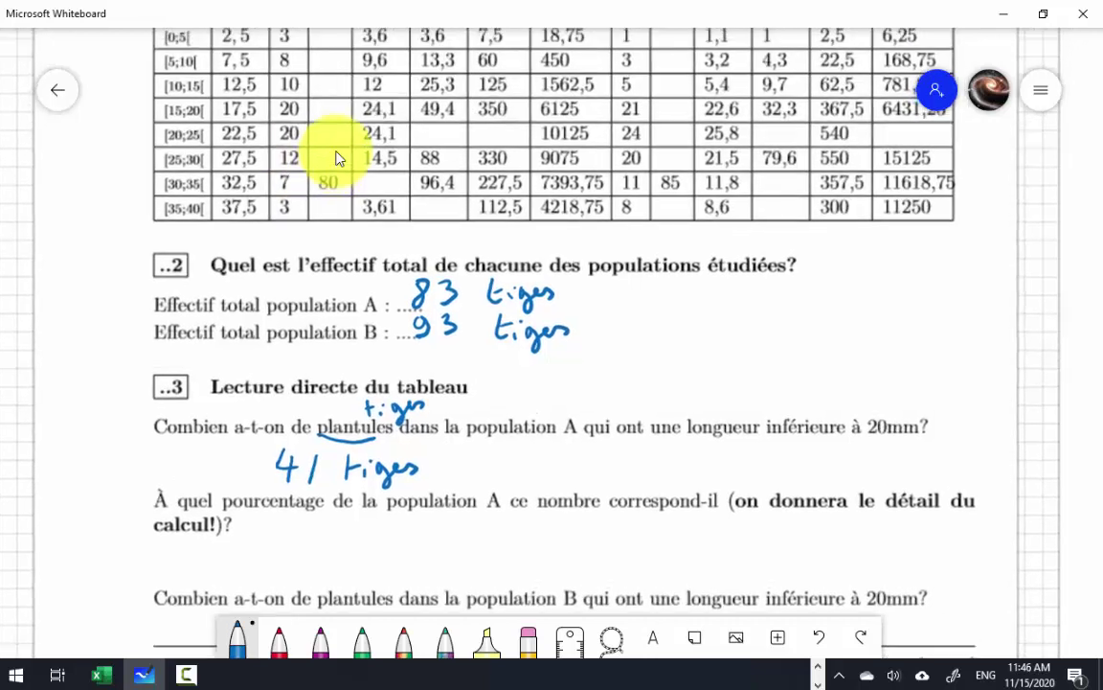
{"action": "left_click_drag", "start_coordinate": [337, 528], "coordinate": [349, 546]}
{"action": "mouse_move", "coordinate": [345, 533]}
{"action": "left_mouse_down"}
{"action": "mouse_move", "coordinate": [345, 554]}
{"action": "mouse_move", "coordinate": [371, 552]}
{"action": "mouse_move", "coordinate": [358, 563]}
{"action": "mouse_move", "coordinate": [371, 581]}
{"action": "left_mouse_up"}
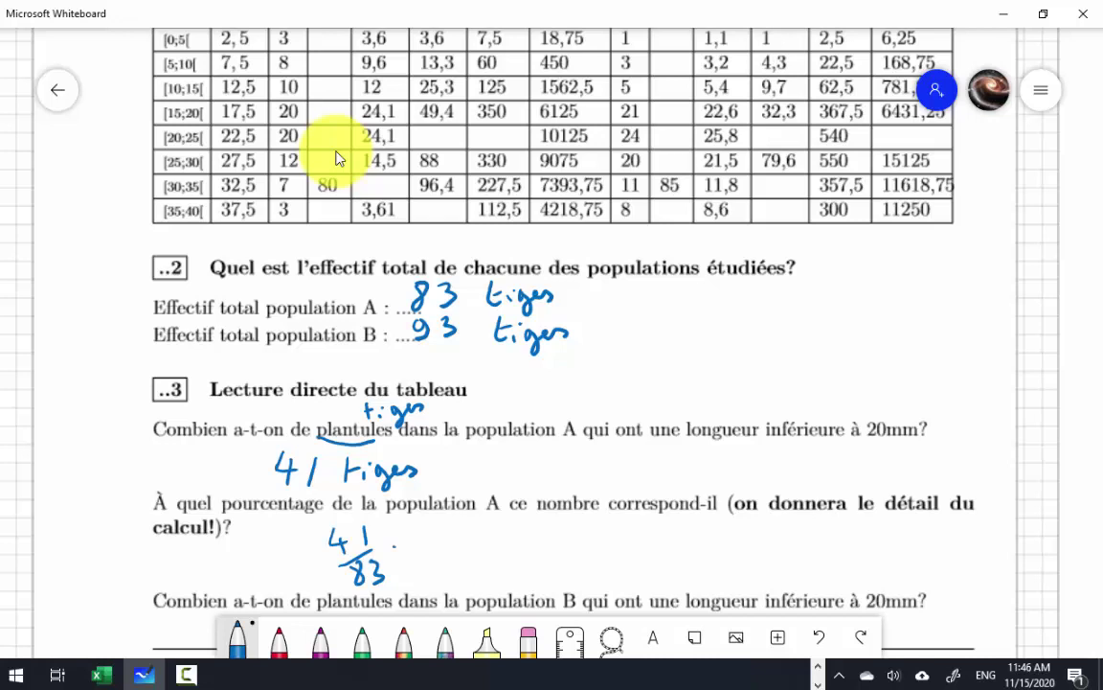
Step: Write 41/83 = 0,494 = 49,4/100 = 49,4% in blue ink
{"action": "left_click_drag", "start_coordinate": [394, 545], "coordinate": [412, 552]}
{"action": "key", "text": "alt+Tab"}
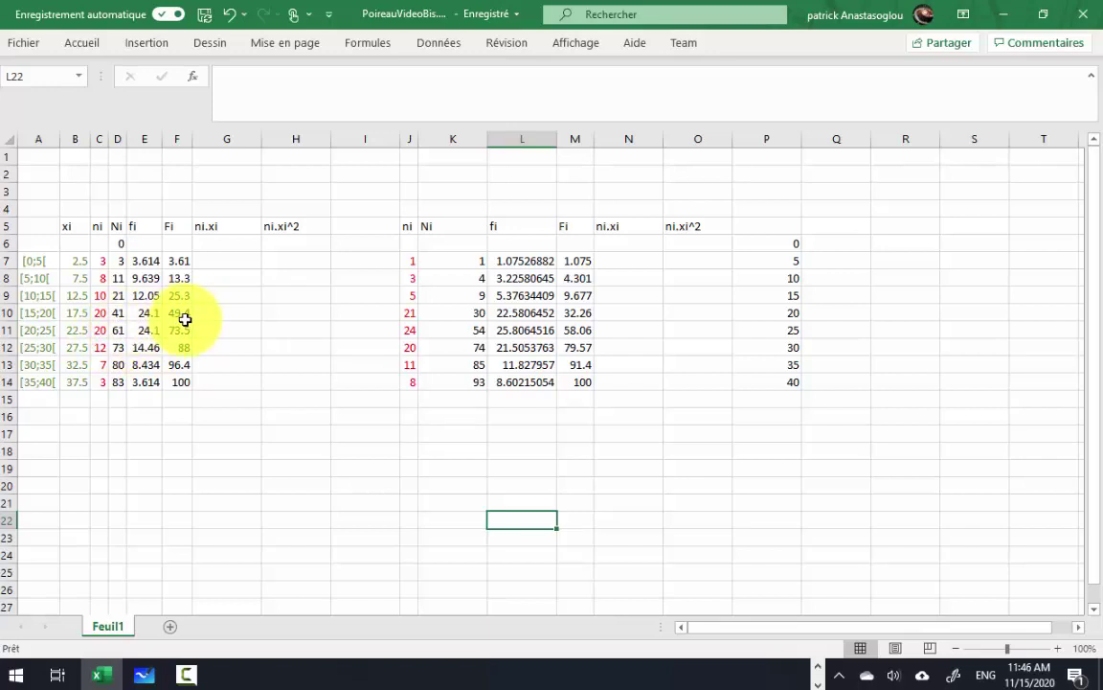
{"action": "key", "text": "alt+Tab"}
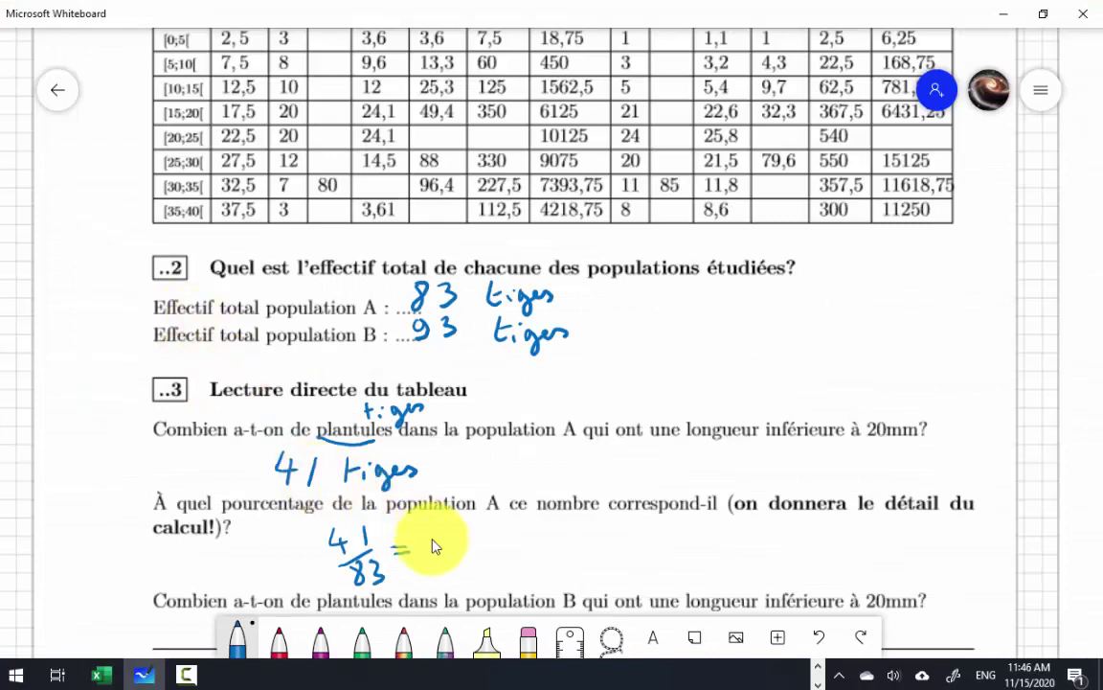
{"action": "mouse_move", "coordinate": [433, 534]}
{"action": "left_mouse_down"}
{"action": "mouse_move", "coordinate": [444, 563]}
{"action": "mouse_move", "coordinate": [474, 548]}
{"action": "mouse_move", "coordinate": [470, 557]}
{"action": "mouse_move", "coordinate": [564, 538]}
{"action": "mouse_move", "coordinate": [566, 548]}
{"action": "left_mouse_up"}
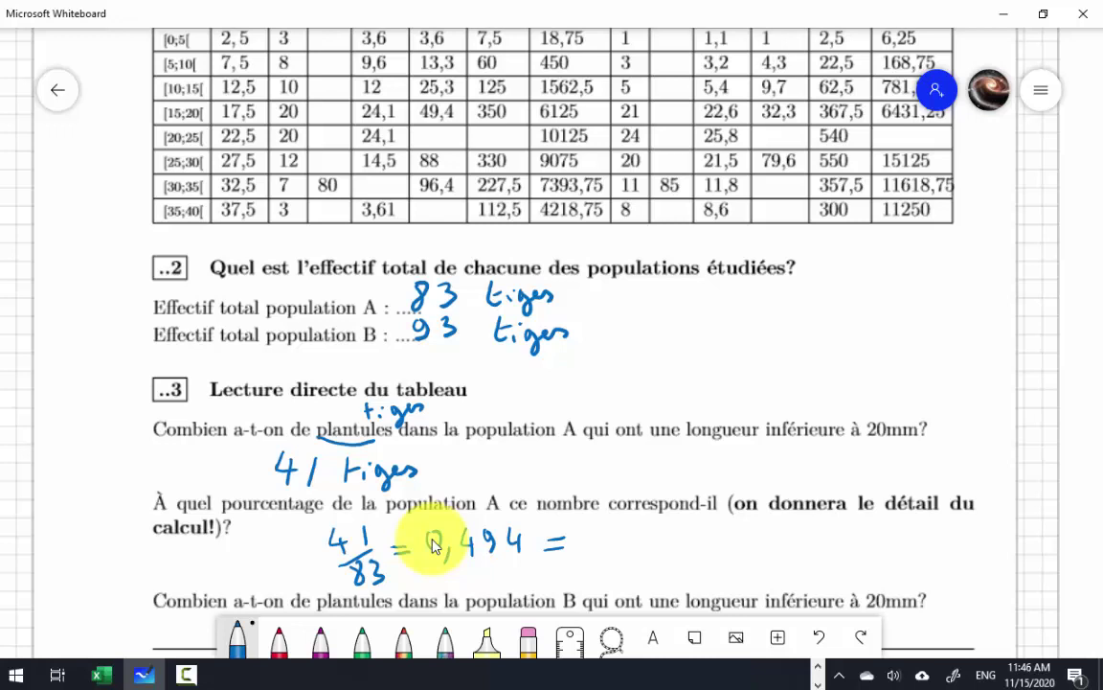
{"action": "mouse_move", "coordinate": [601, 524]}
{"action": "left_mouse_down"}
{"action": "mouse_move", "coordinate": [608, 548]}
{"action": "mouse_move", "coordinate": [675, 539]}
{"action": "mouse_move", "coordinate": [652, 575]}
{"action": "left_mouse_up"}
{"action": "left_click_drag", "start_coordinate": [664, 564], "coordinate": [716, 542]}
{"action": "left_click_drag", "start_coordinate": [703, 551], "coordinate": [764, 539]}
{"action": "mouse_move", "coordinate": [758, 529]}
{"action": "left_mouse_down"}
{"action": "mouse_move", "coordinate": [757, 546]}
{"action": "mouse_move", "coordinate": [778, 528]}
{"action": "mouse_move", "coordinate": [782, 546]}
{"action": "left_mouse_up"}
{"action": "mouse_move", "coordinate": [795, 539]}
{"action": "left_mouse_down"}
{"action": "mouse_move", "coordinate": [792, 549]}
{"action": "mouse_move", "coordinate": [821, 545]}
{"action": "left_mouse_up"}
{"action": "mouse_move", "coordinate": [845, 525]}
{"action": "left_mouse_down"}
{"action": "mouse_move", "coordinate": [850, 548]}
{"action": "mouse_move", "coordinate": [868, 540]}
{"action": "left_mouse_up"}
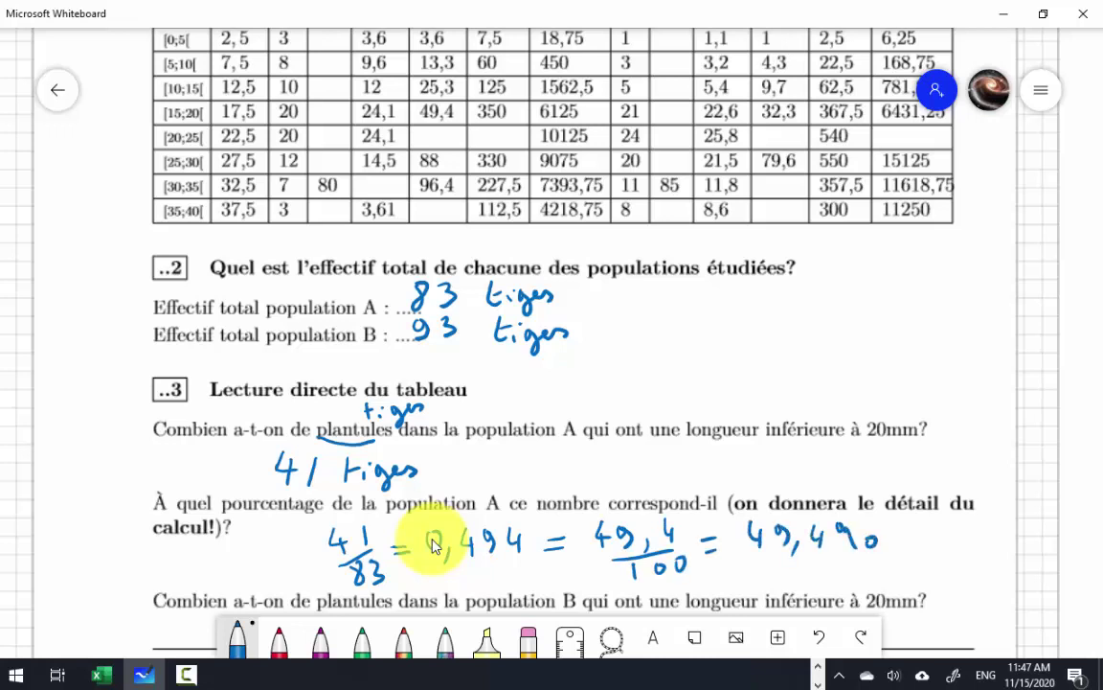
Step: Circle the 100 denominator and the percent sign in red ink
{"action": "left_click", "coordinate": [278, 640]}
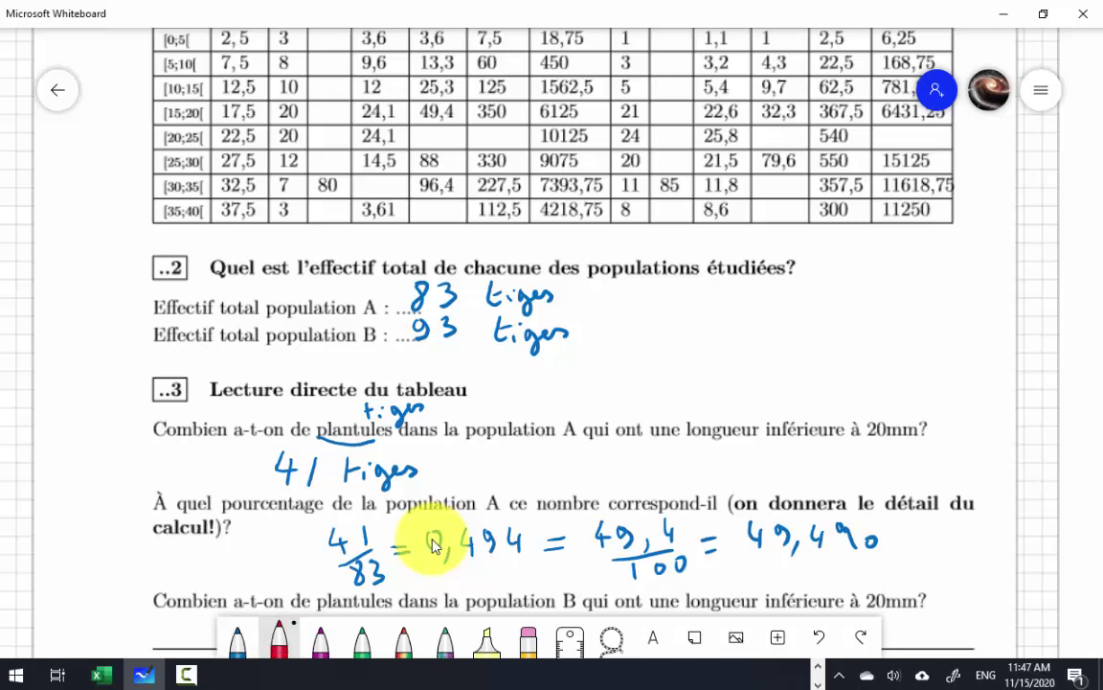
{"action": "left_click_drag", "start_coordinate": [840, 549], "coordinate": [897, 543]}
{"action": "left_click_drag", "start_coordinate": [622, 549], "coordinate": [613, 551]}
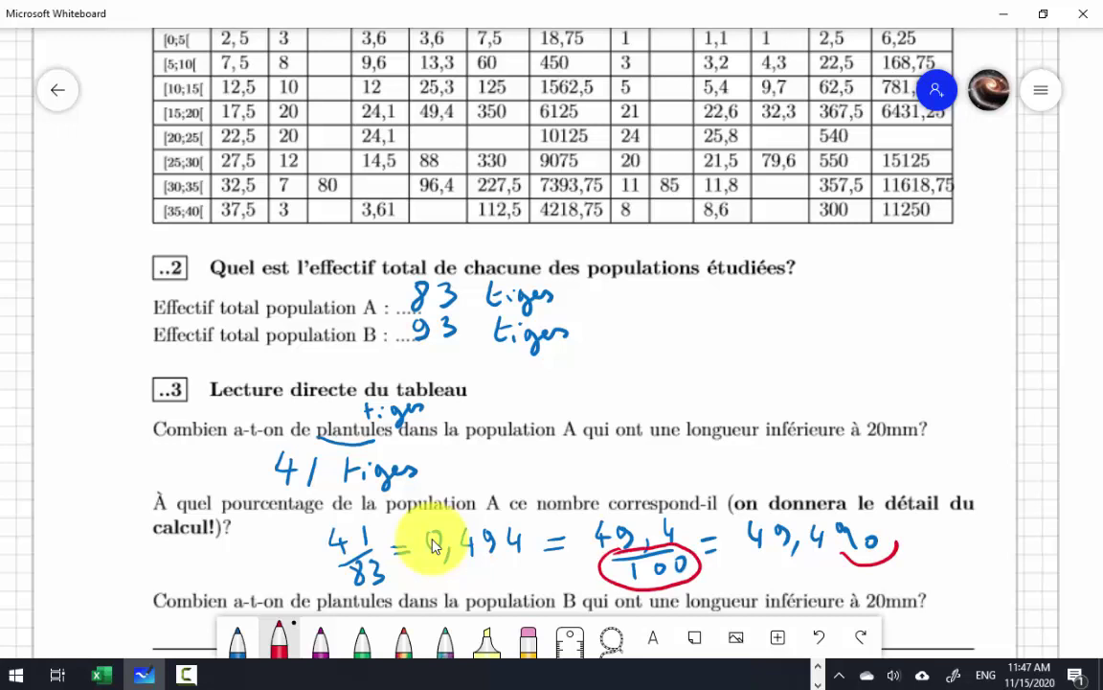
{"action": "left_click_drag", "start_coordinate": [833, 541], "coordinate": [912, 552]}
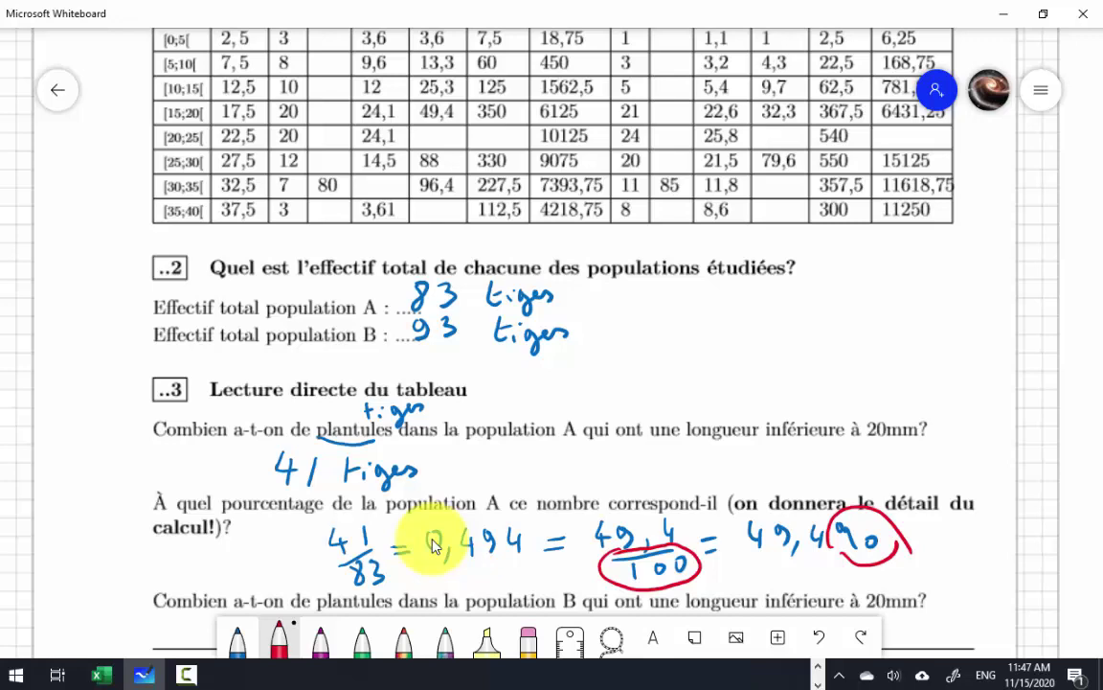
{"action": "scroll", "coordinate": [431, 546], "scroll_direction": "down", "scroll_amount": 3}
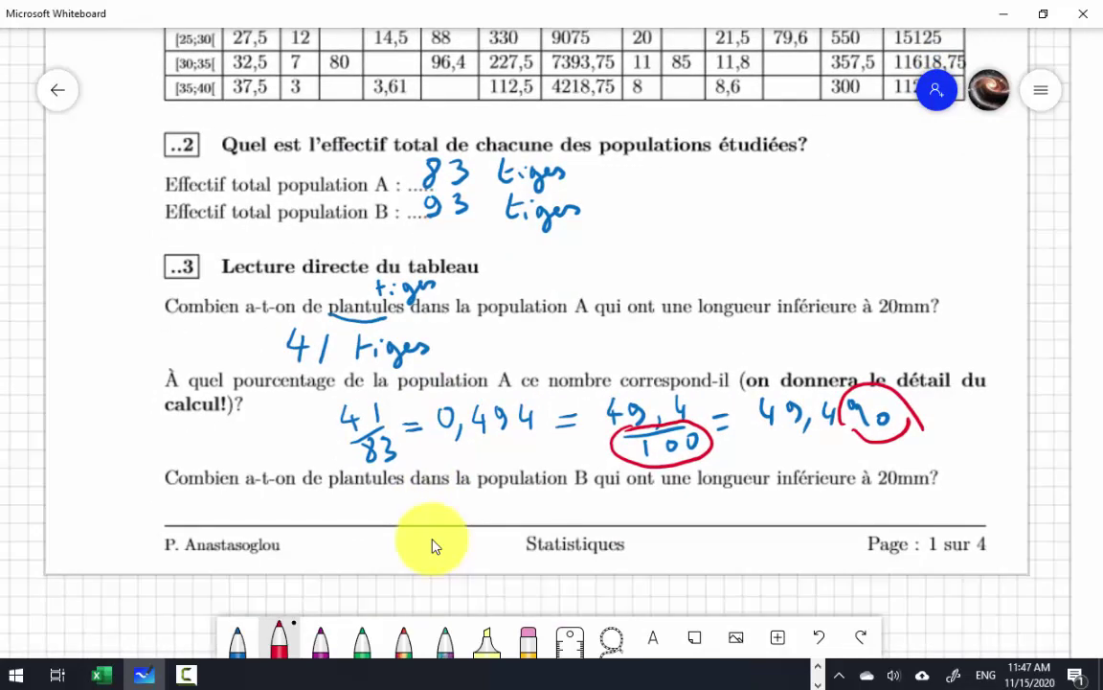
Step: Write 30 for population B and start the red fraction 30/93 = on the next page
{"action": "scroll", "coordinate": [431, 546], "scroll_direction": "up", "scroll_amount": 5}
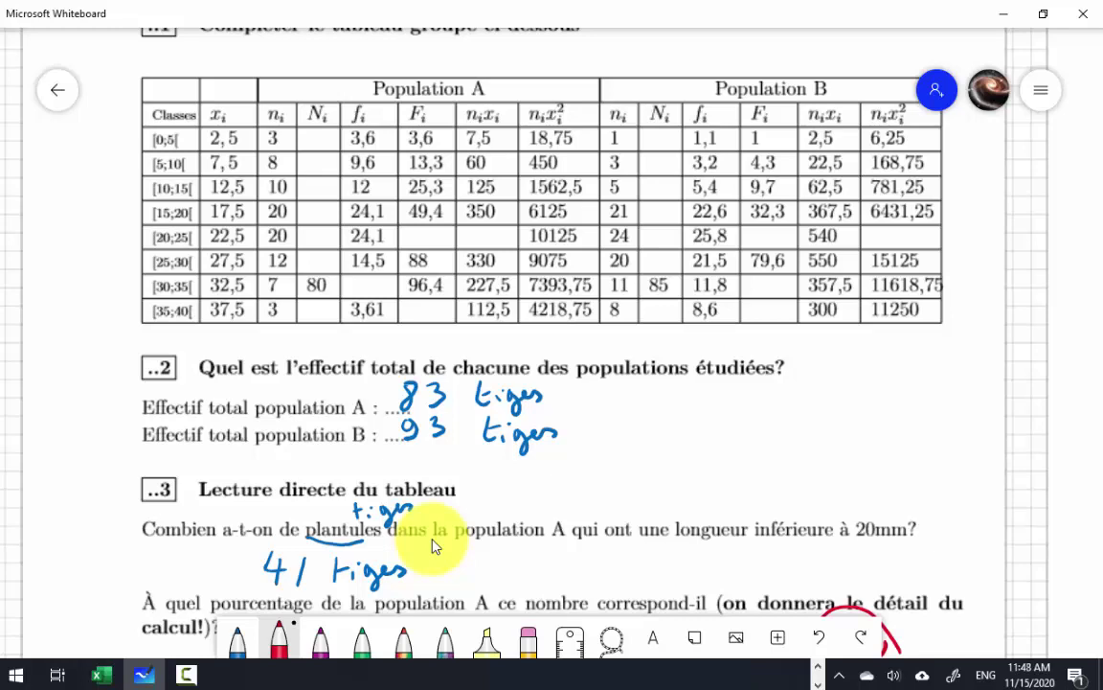
{"action": "scroll", "coordinate": [431, 546], "scroll_direction": "down", "scroll_amount": 3}
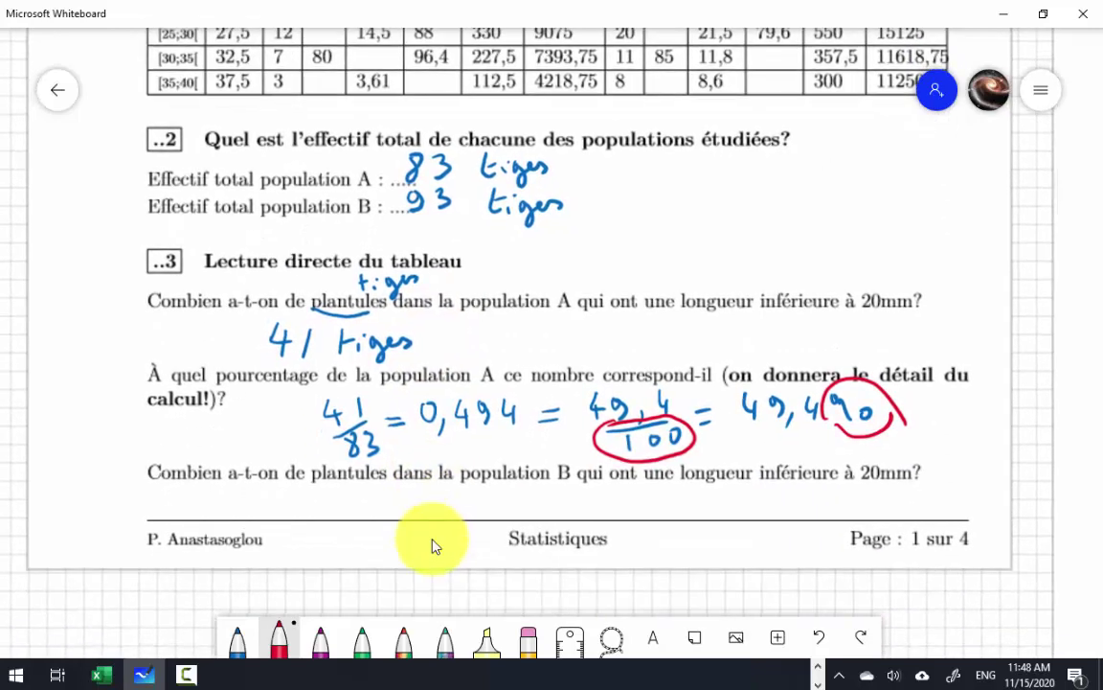
{"action": "mouse_move", "coordinate": [397, 491]}
{"action": "left_mouse_down"}
{"action": "mouse_move", "coordinate": [399, 510]}
{"action": "mouse_move", "coordinate": [448, 489]}
{"action": "left_mouse_up"}
{"action": "scroll", "coordinate": [431, 546], "scroll_direction": "up", "scroll_amount": 3}
{"action": "scroll", "coordinate": [431, 546], "scroll_direction": "right", "scroll_amount": 10}
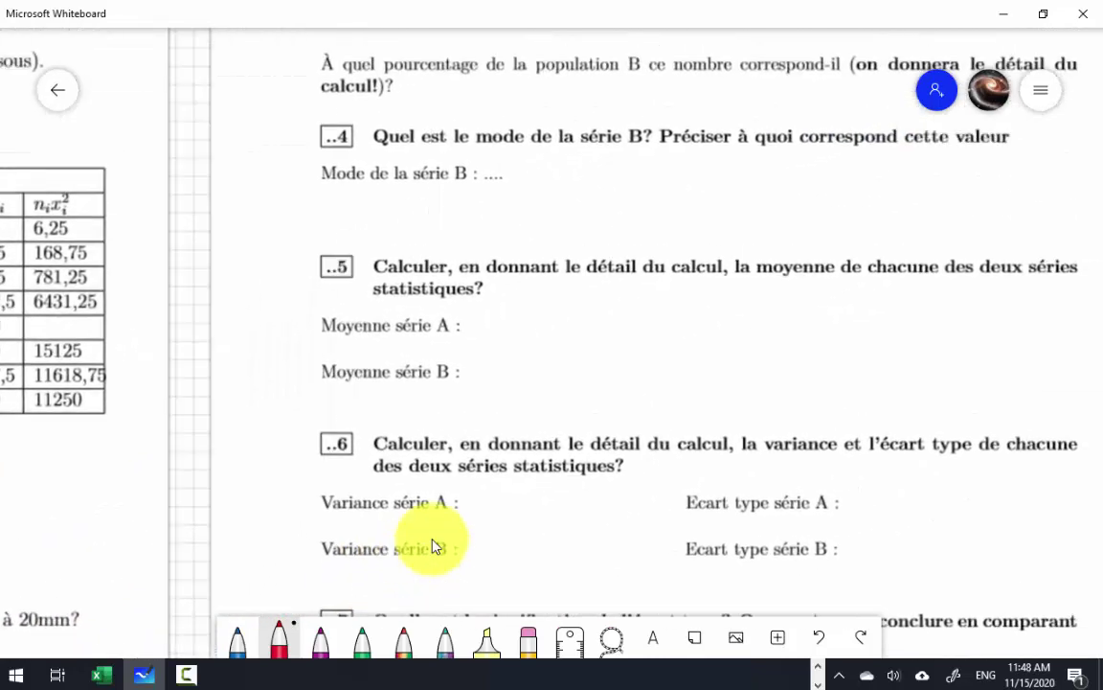
{"action": "scroll", "coordinate": [431, 546], "scroll_direction": "up", "scroll_amount": 3}
{"action": "scroll", "coordinate": [431, 546], "scroll_direction": "right", "scroll_amount": 2}
{"action": "scroll", "coordinate": [431, 546], "scroll_direction": "up", "scroll_amount": 1}
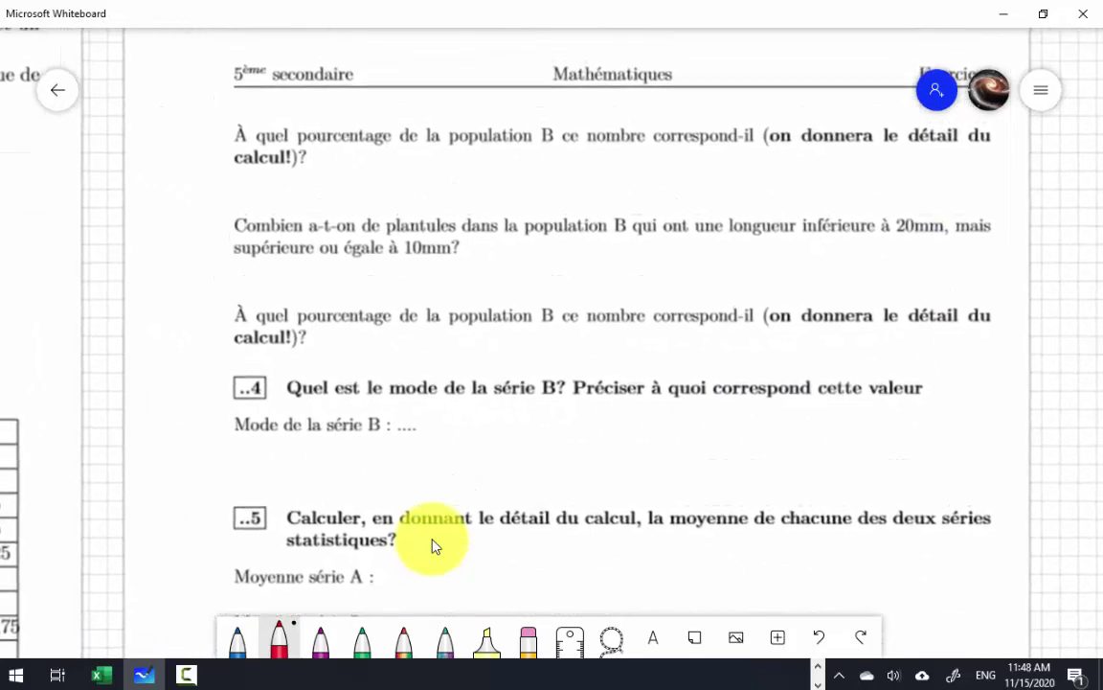
{"action": "scroll", "coordinate": [431, 546], "scroll_direction": "right", "scroll_amount": 1}
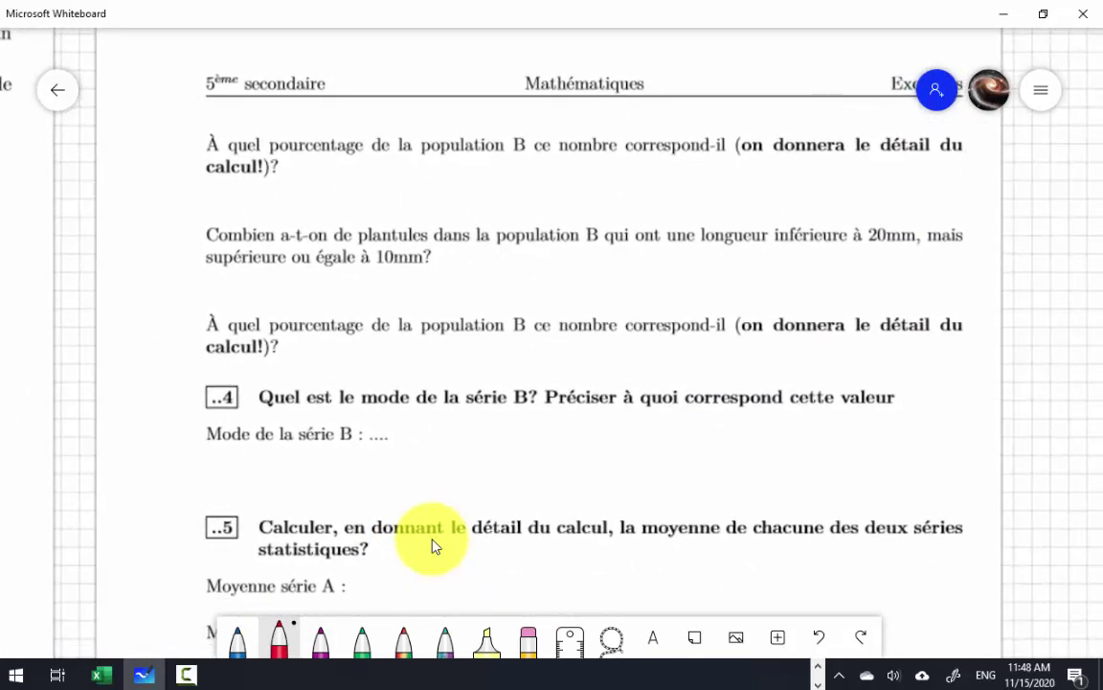
{"action": "mouse_move", "coordinate": [350, 172]}
{"action": "left_mouse_down"}
{"action": "mouse_move", "coordinate": [357, 204]}
{"action": "mouse_move", "coordinate": [389, 176]}
{"action": "mouse_move", "coordinate": [408, 190]}
{"action": "mouse_move", "coordinate": [387, 219]}
{"action": "mouse_move", "coordinate": [410, 219]}
{"action": "left_mouse_up"}
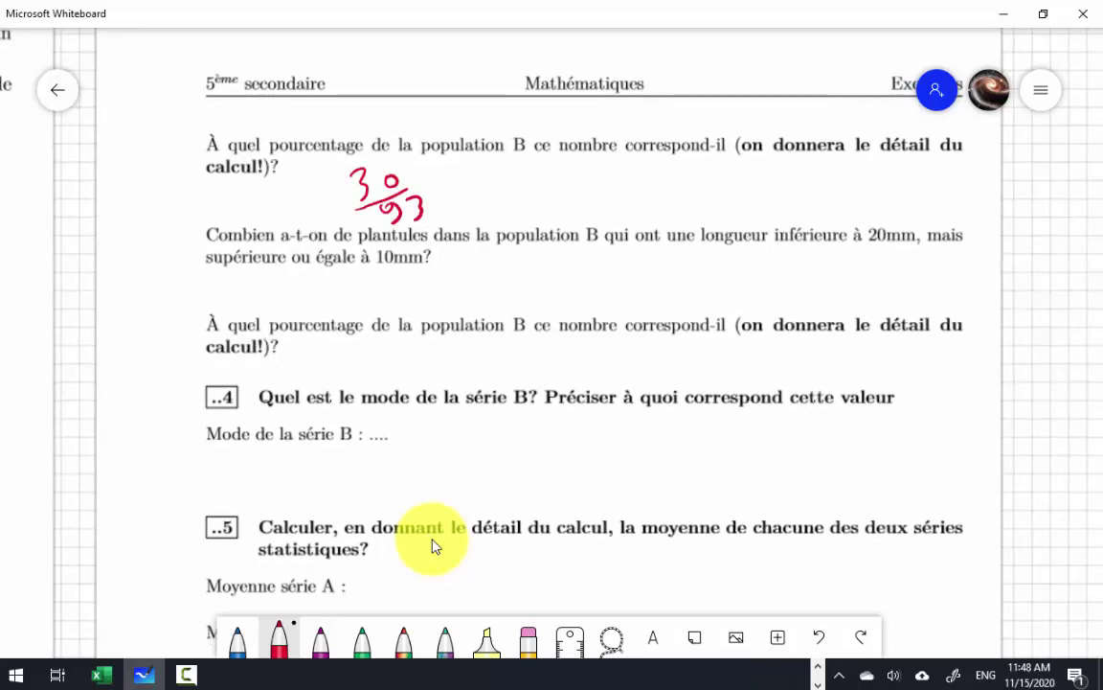
{"action": "left_click_drag", "start_coordinate": [441, 181], "coordinate": [456, 180]}
{"action": "left_click_drag", "start_coordinate": [443, 195], "coordinate": [457, 194]}
{"action": "key", "text": "alt+Tab"}
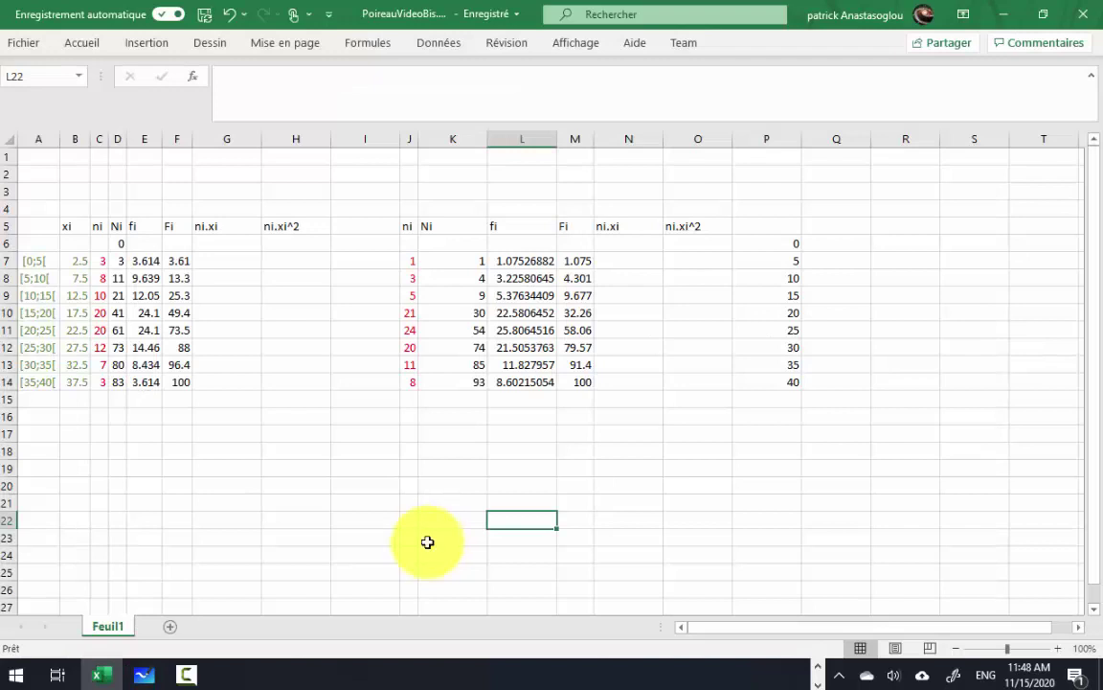
Step: Confirm cell K10 holds the cumulative count 30 (=K9+J10), then return to Whiteboard
{"action": "left_click", "coordinate": [471, 312]}
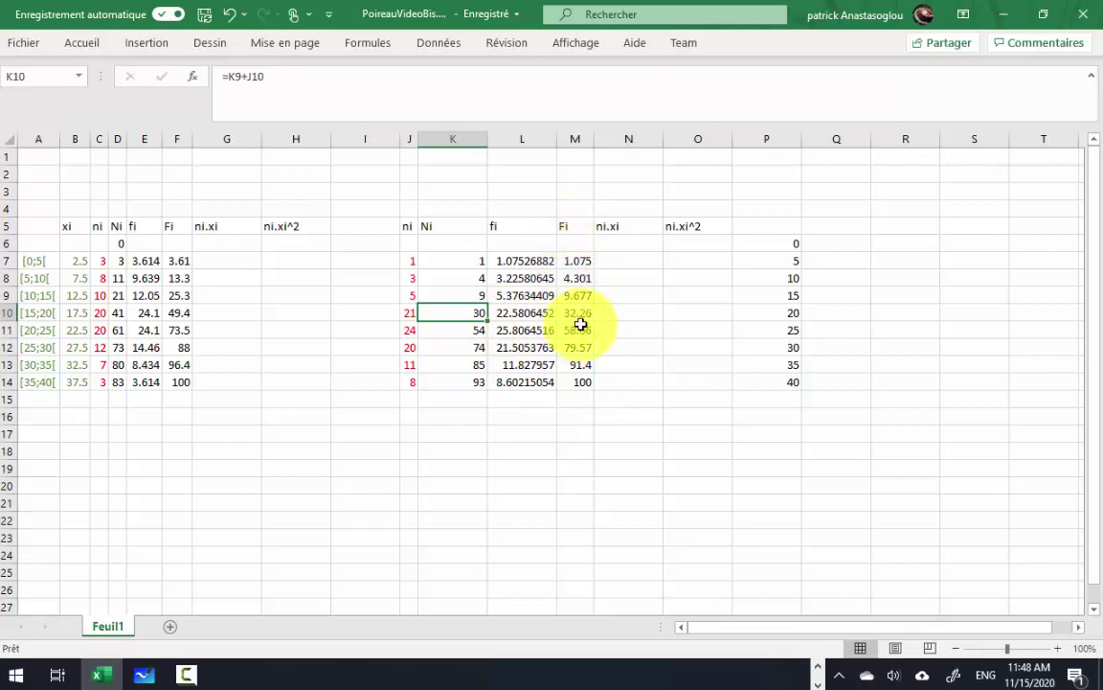
{"action": "key", "text": "alt+Tab"}
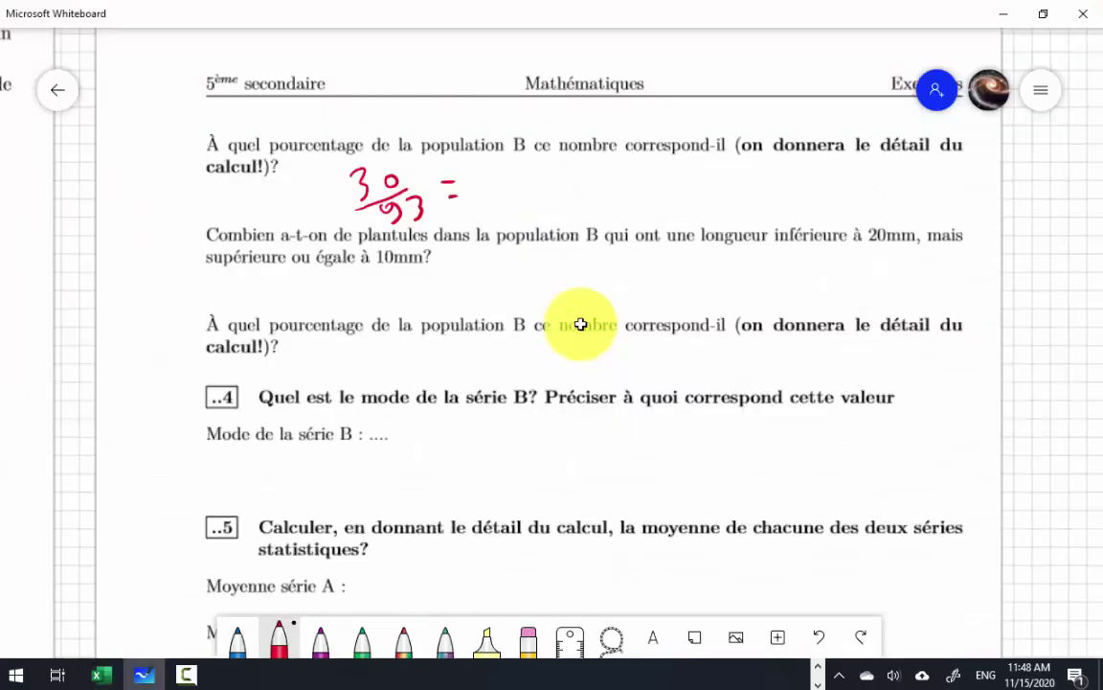
Step: Extend the red equation to 30/93 = 0,3226 = 32,26/100 = 32,26%
{"action": "mouse_move", "coordinate": [483, 174]}
{"action": "left_mouse_down"}
{"action": "mouse_move", "coordinate": [507, 203]}
{"action": "mouse_move", "coordinate": [648, 176]}
{"action": "left_mouse_up"}
{"action": "left_click_drag", "start_coordinate": [633, 187], "coordinate": [707, 180]}
{"action": "mouse_move", "coordinate": [714, 172]}
{"action": "left_mouse_down"}
{"action": "mouse_move", "coordinate": [711, 183]}
{"action": "mouse_move", "coordinate": [755, 178]}
{"action": "left_mouse_up"}
{"action": "mouse_move", "coordinate": [682, 195]}
{"action": "left_mouse_down"}
{"action": "mouse_move", "coordinate": [763, 190]}
{"action": "mouse_move", "coordinate": [705, 216]}
{"action": "left_mouse_up"}
{"action": "left_click_drag", "start_coordinate": [726, 201], "coordinate": [796, 179]}
{"action": "left_click", "coordinate": [787, 178]}
{"action": "left_click_drag", "start_coordinate": [784, 187], "coordinate": [859, 187]}
{"action": "mouse_move", "coordinate": [868, 182]}
{"action": "left_mouse_down"}
{"action": "mouse_move", "coordinate": [864, 194]}
{"action": "mouse_move", "coordinate": [967, 184]}
{"action": "left_mouse_up"}
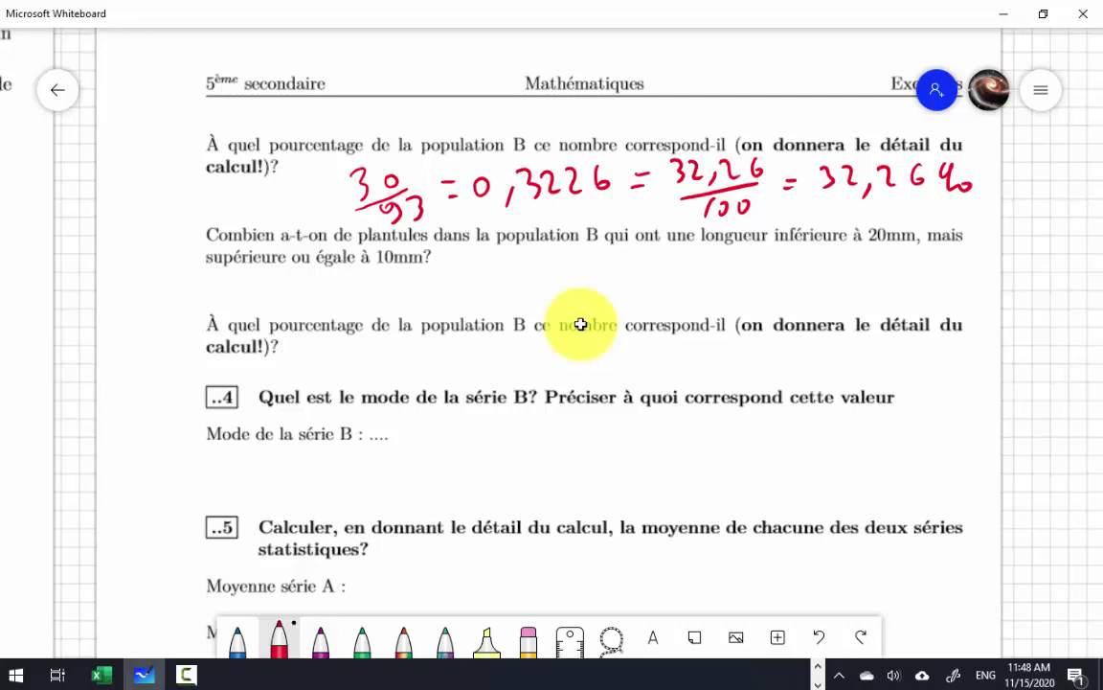
Step: Write the interval 10mm ≤ n < 20mm in the margin under the count question
{"action": "left_click_drag", "start_coordinate": [279, 275], "coordinate": [280, 298]}
{"action": "mouse_move", "coordinate": [185, 285]}
{"action": "left_mouse_down"}
{"action": "mouse_move", "coordinate": [180, 305]}
{"action": "mouse_move", "coordinate": [200, 290]}
{"action": "mouse_move", "coordinate": [247, 301]}
{"action": "mouse_move", "coordinate": [300, 289]}
{"action": "left_mouse_up"}
{"action": "mouse_move", "coordinate": [337, 275]}
{"action": "left_mouse_down"}
{"action": "mouse_move", "coordinate": [337, 305]}
{"action": "mouse_move", "coordinate": [362, 289]}
{"action": "mouse_move", "coordinate": [417, 299]}
{"action": "left_mouse_up"}
{"action": "left_click_drag", "start_coordinate": [256, 308], "coordinate": [274, 304]}
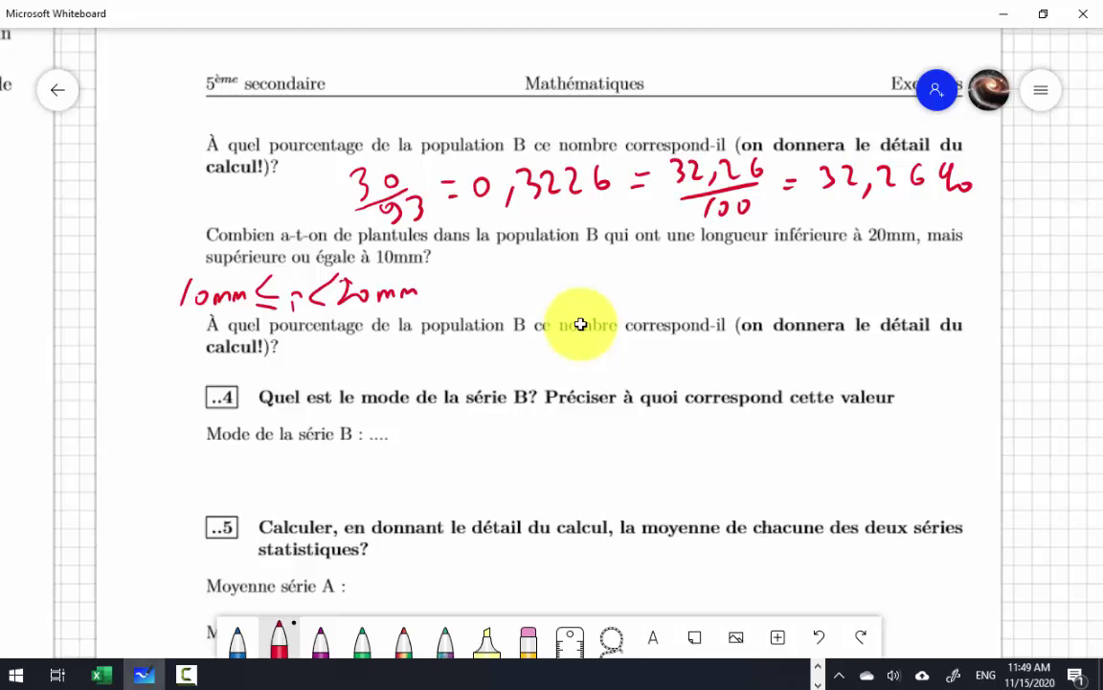
{"action": "key", "text": "alt+Tab"}
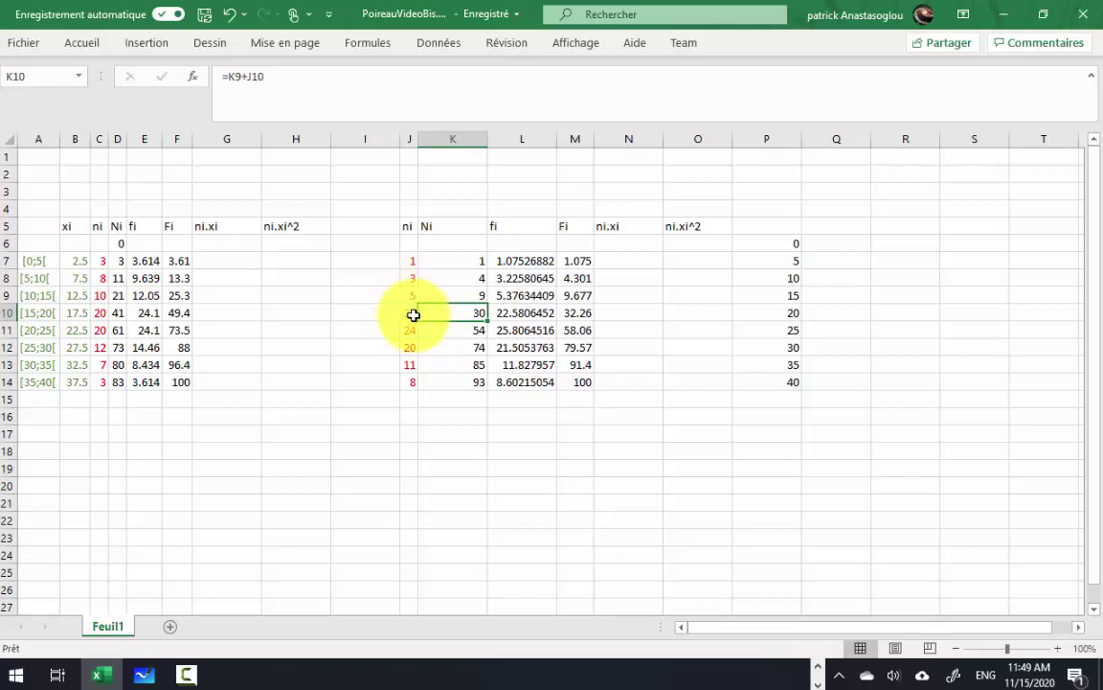
Step: Handwrite '26 plantules' in red beside the 10mm–20mm inequality
{"action": "key", "text": "alt+Tab"}
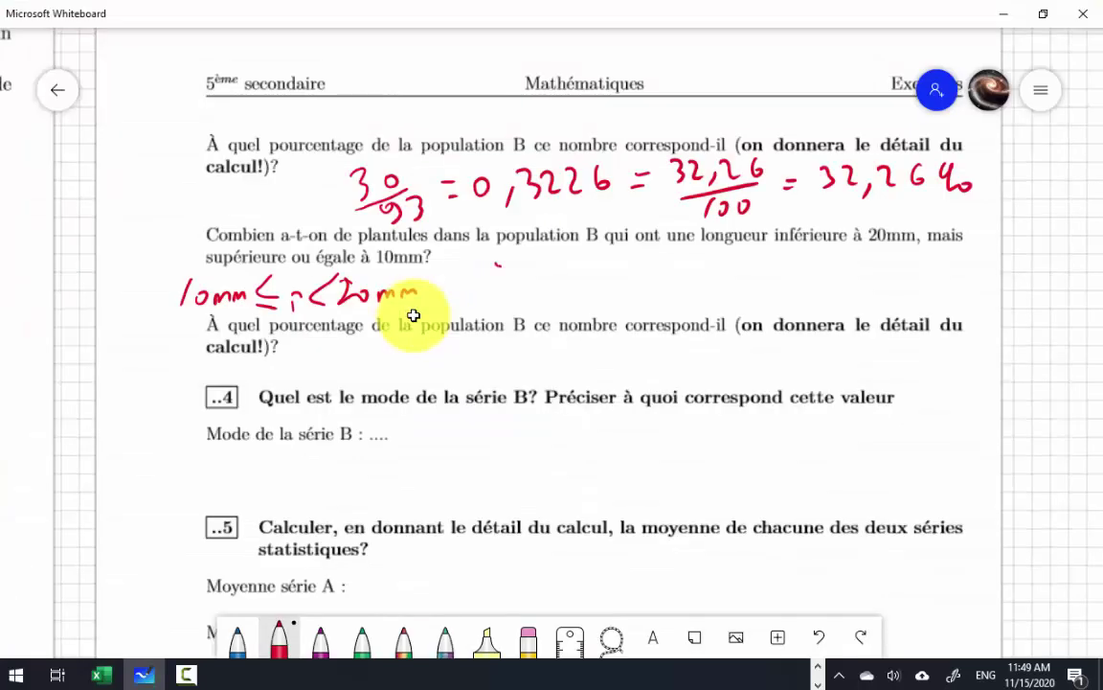
{"action": "left_click_drag", "start_coordinate": [488, 265], "coordinate": [542, 297]}
{"action": "mouse_move", "coordinate": [556, 253]}
{"action": "left_mouse_down"}
{"action": "mouse_move", "coordinate": [553, 277]}
{"action": "mouse_move", "coordinate": [592, 277]}
{"action": "left_mouse_up"}
{"action": "left_click_drag", "start_coordinate": [596, 273], "coordinate": [635, 274]}
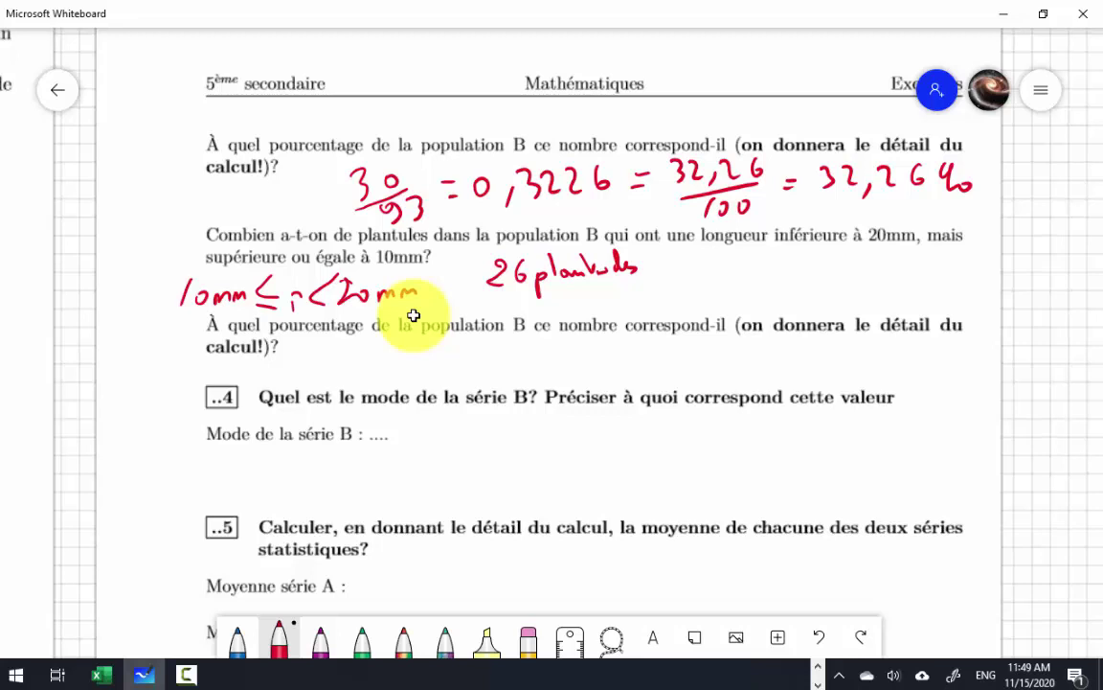
Step: Complete the count answer as 26 plantules = 30 − 4 and begin the percentage with 26/93
{"action": "key", "text": "alt+Tab"}
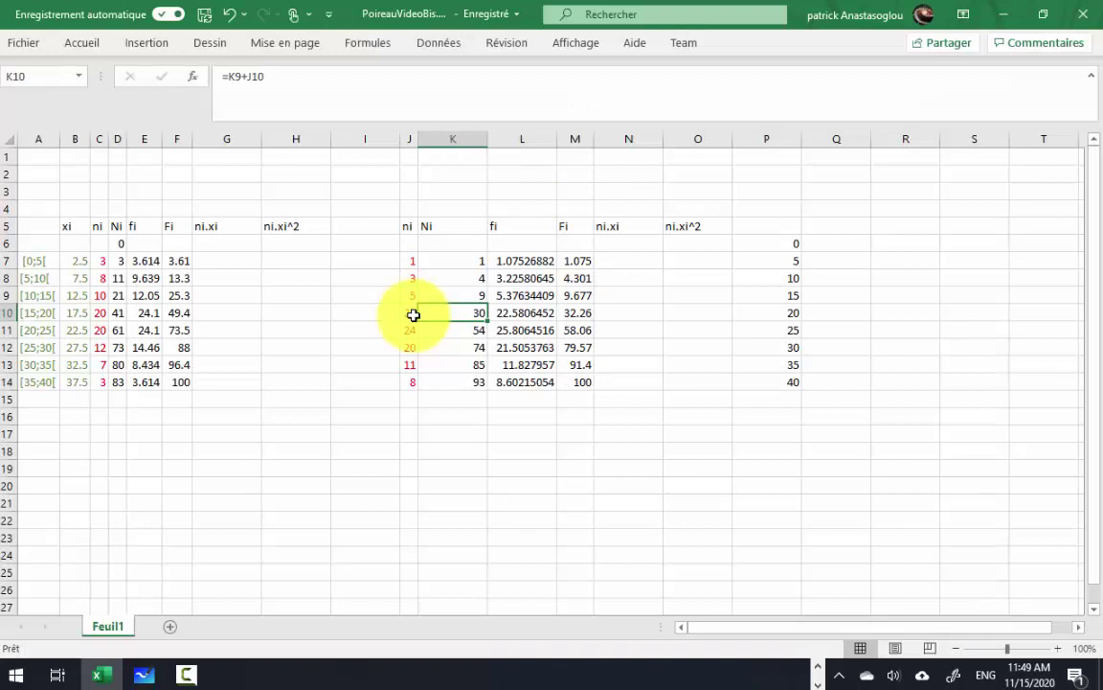
{"action": "key", "text": "alt+Tab"}
{"action": "key", "text": "alt+Tab"}
{"action": "key", "text": "alt+Tab"}
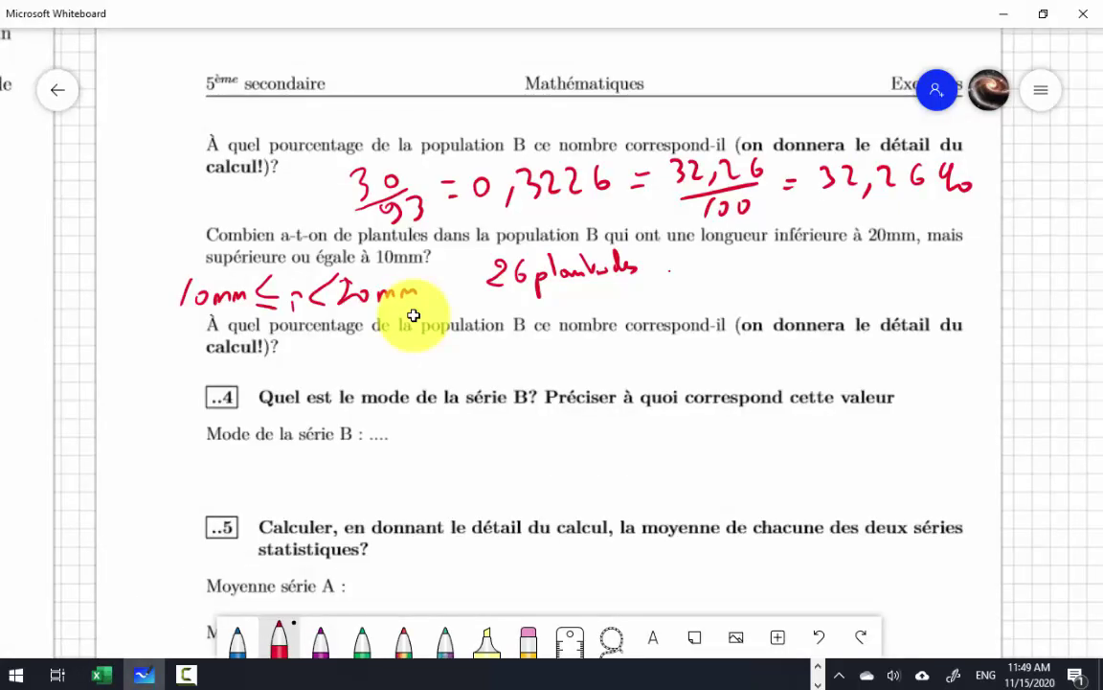
{"action": "mouse_move", "coordinate": [697, 259]}
{"action": "left_mouse_down"}
{"action": "mouse_move", "coordinate": [700, 277]}
{"action": "mouse_move", "coordinate": [725, 264]}
{"action": "mouse_move", "coordinate": [756, 270]}
{"action": "left_mouse_up"}
{"action": "left_click_drag", "start_coordinate": [766, 254], "coordinate": [765, 261]}
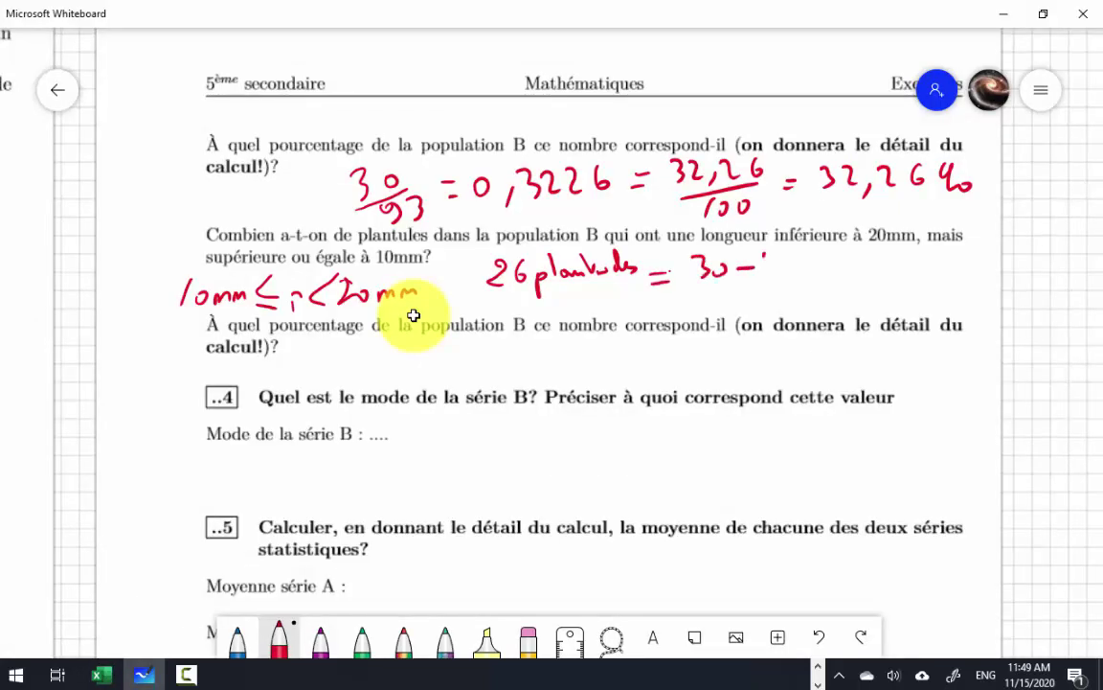
{"action": "key", "text": "alt+Tab"}
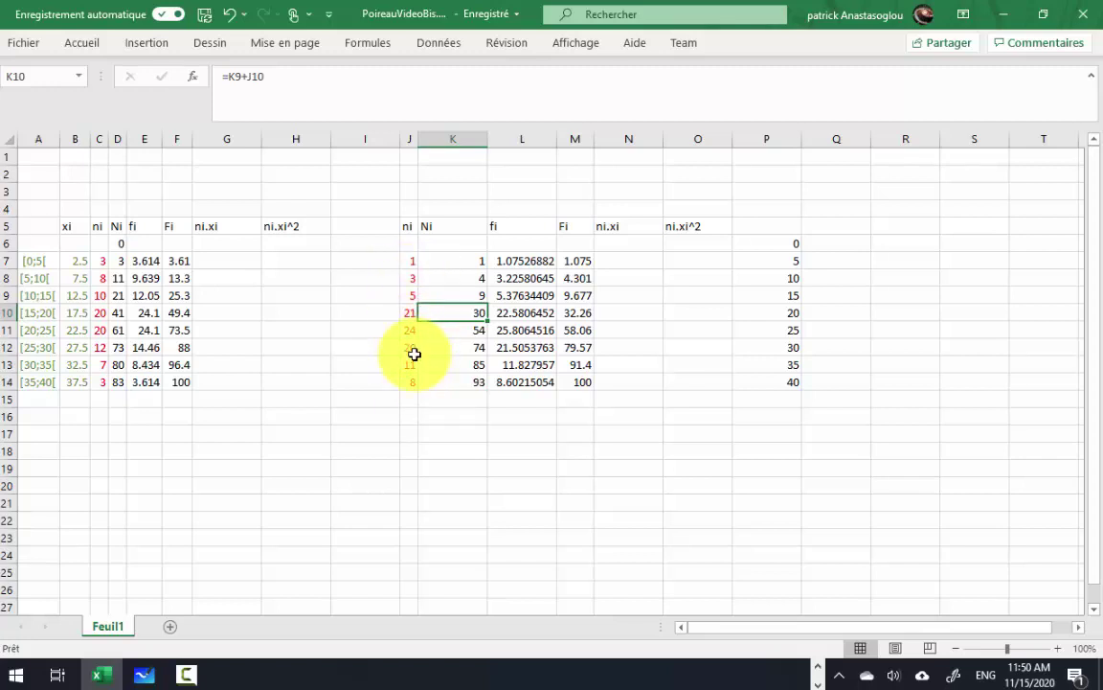
{"action": "key", "text": "alt+Tab"}
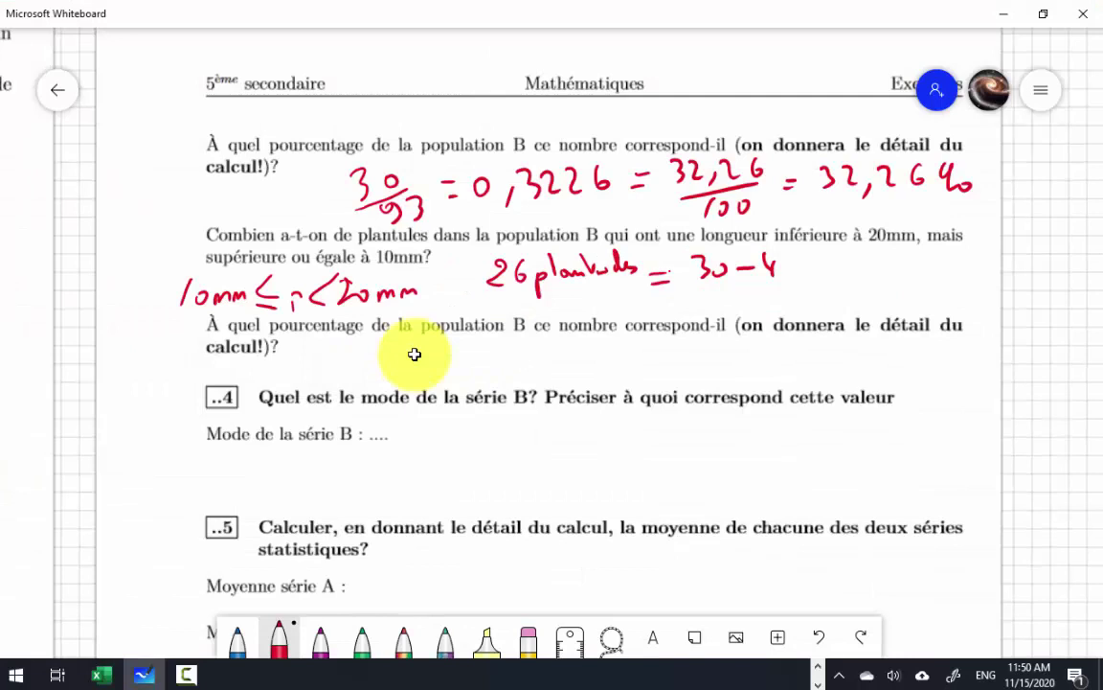
{"action": "mouse_move", "coordinate": [784, 257]}
{"action": "left_mouse_down"}
{"action": "mouse_move", "coordinate": [822, 287]}
{"action": "mouse_move", "coordinate": [851, 273]}
{"action": "left_mouse_up"}
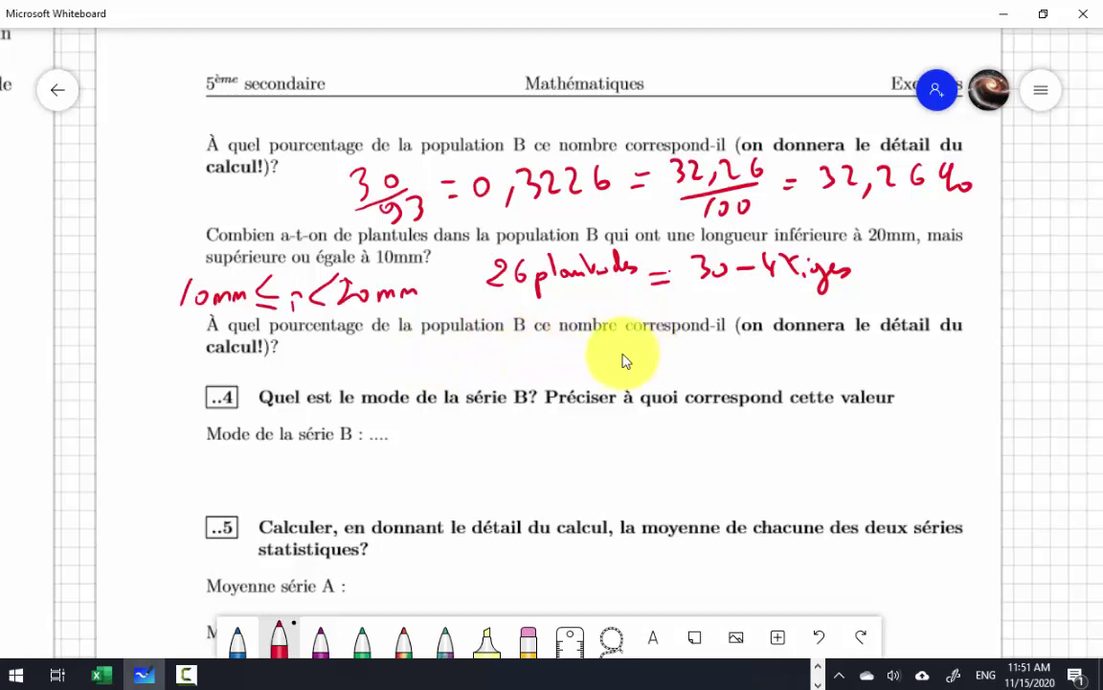
{"action": "mouse_move", "coordinate": [429, 343]}
{"action": "left_mouse_down"}
{"action": "mouse_move", "coordinate": [468, 359]}
{"action": "mouse_move", "coordinate": [445, 375]}
{"action": "left_mouse_up"}
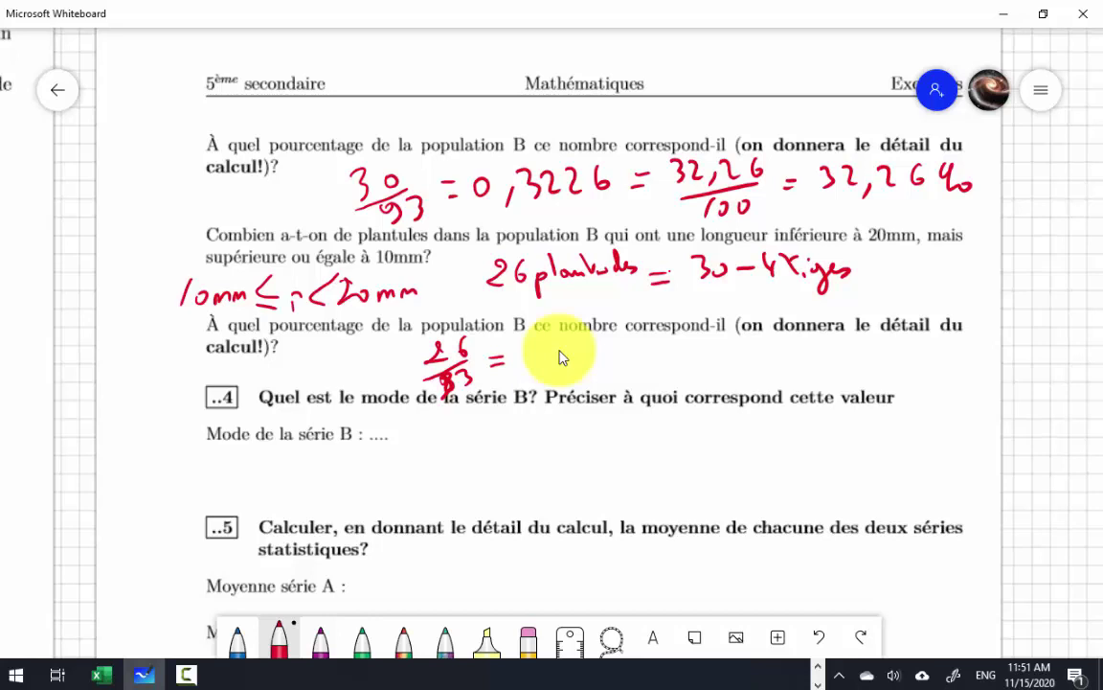
Step: Compute =26/93 in cell N18, giving 0.27956989
{"action": "key", "text": "alt+Tab"}
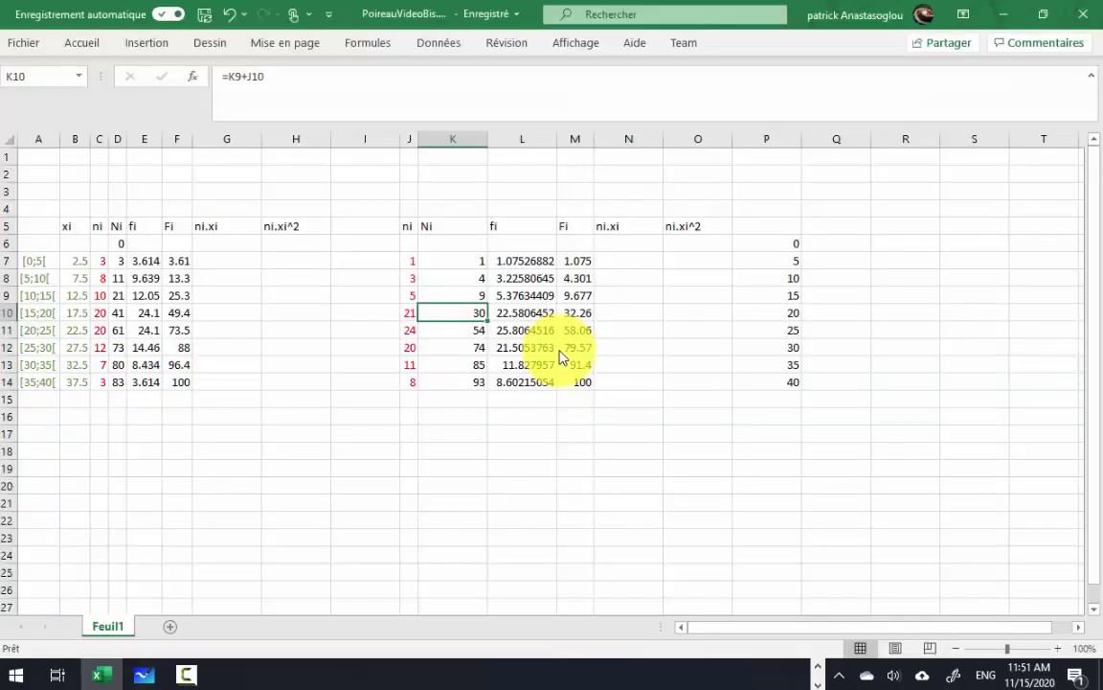
{"action": "key", "text": "alt+Tab"}
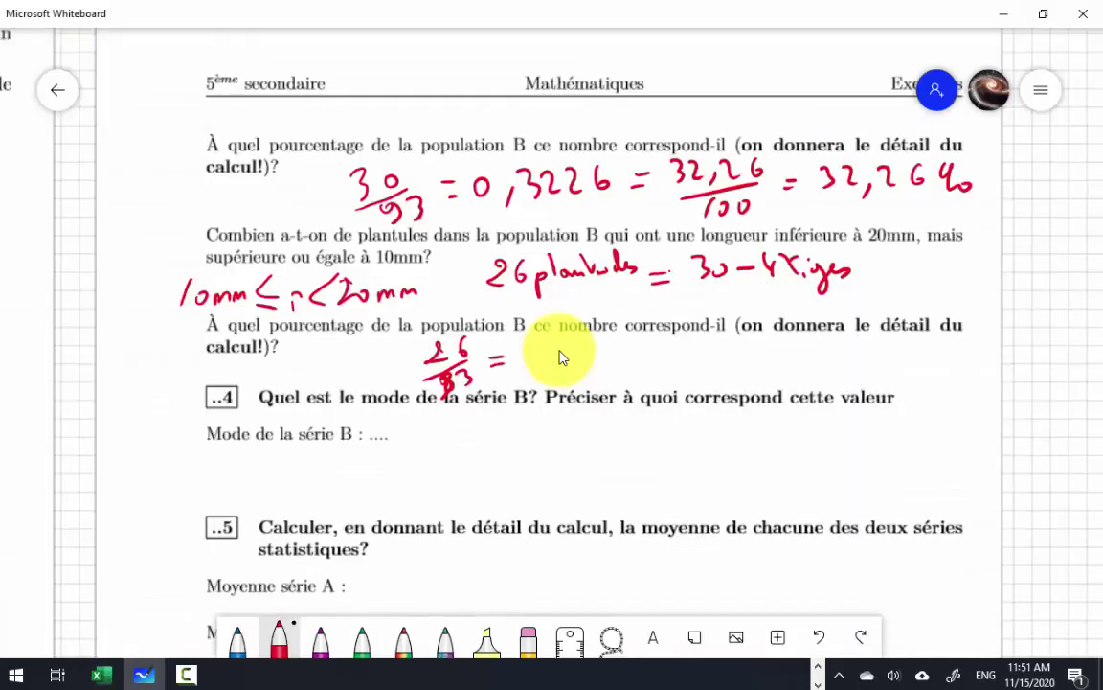
{"action": "key", "text": "alt+Tab"}
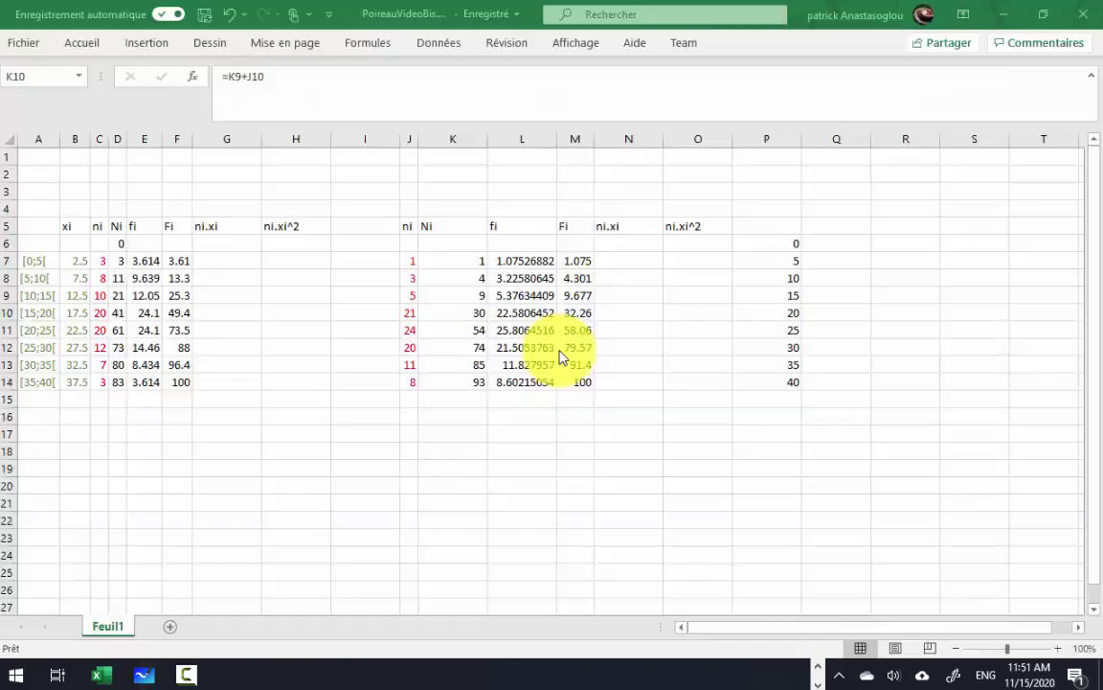
{"action": "left_click", "coordinate": [623, 454]}
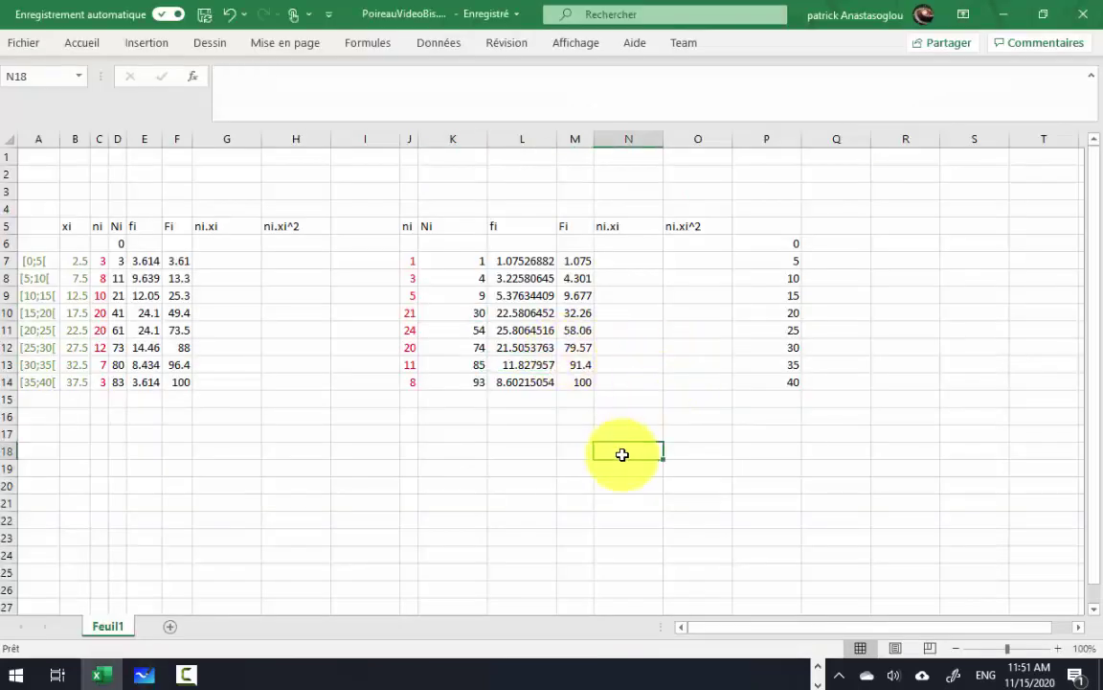
{"action": "type", "text": "=2"}
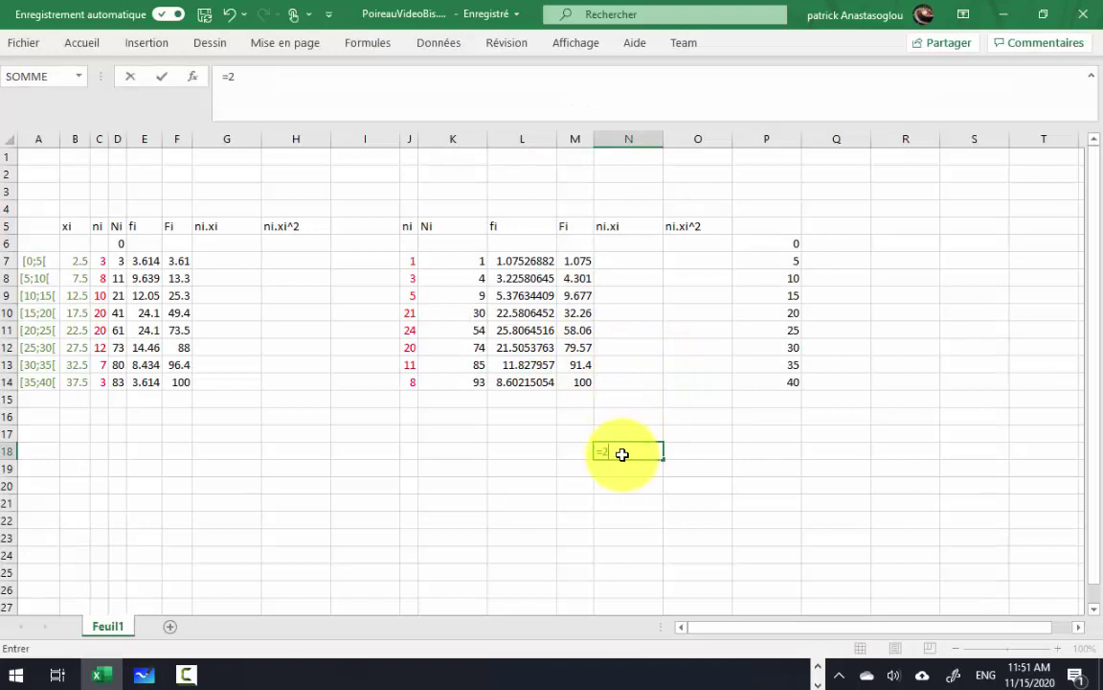
{"action": "type", "text": "6/"}
{"action": "type", "text": "93"}
{"action": "left_click", "coordinate": [624, 465]}
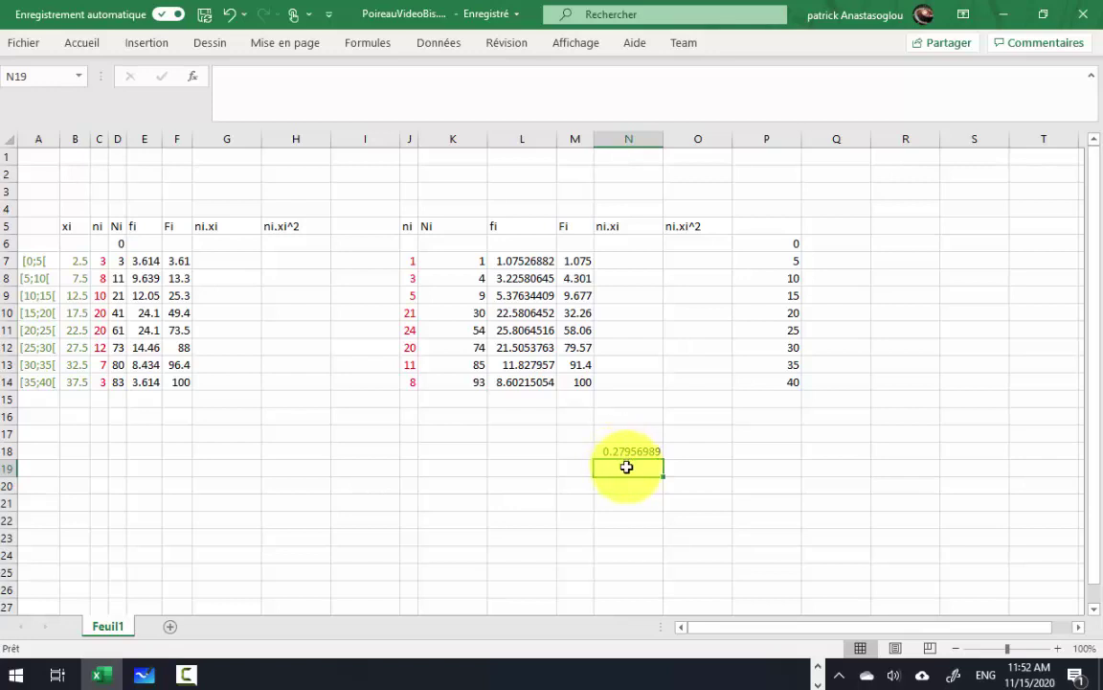
Step: Finish the percentage as 26/93 = 0,280 = 28/100 = 28%
{"action": "key", "text": "alt+Tab"}
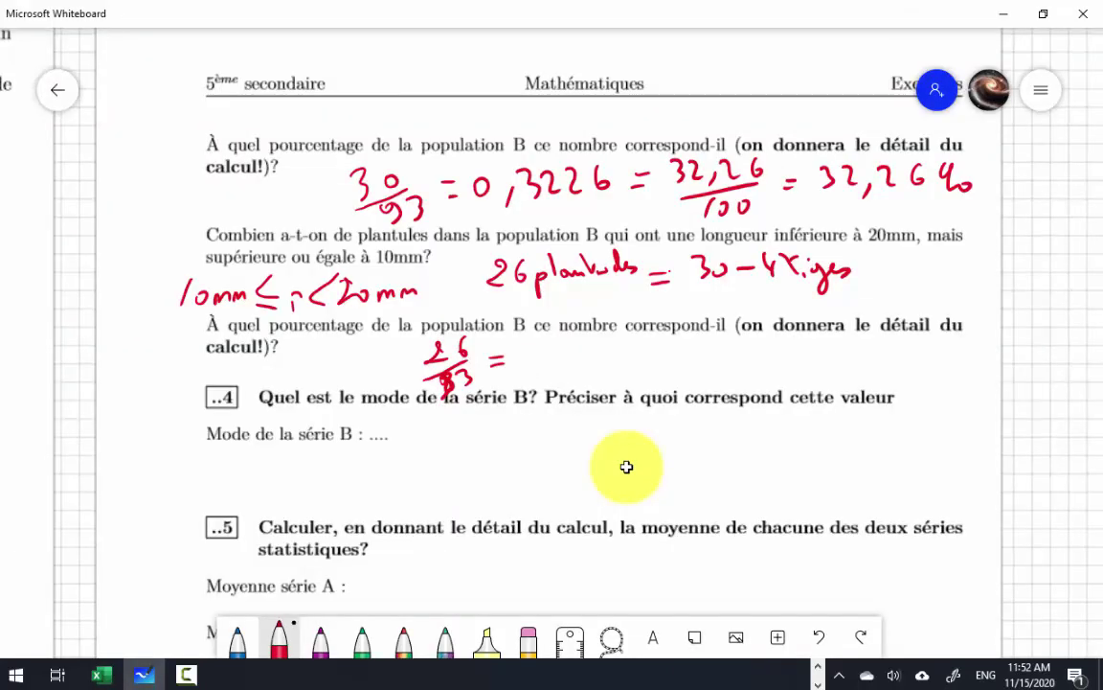
{"action": "mouse_move", "coordinate": [484, 312]}
{"action": "left_mouse_down"}
{"action": "mouse_move", "coordinate": [493, 335]}
{"action": "mouse_move", "coordinate": [529, 306]}
{"action": "mouse_move", "coordinate": [551, 305]}
{"action": "left_mouse_up"}
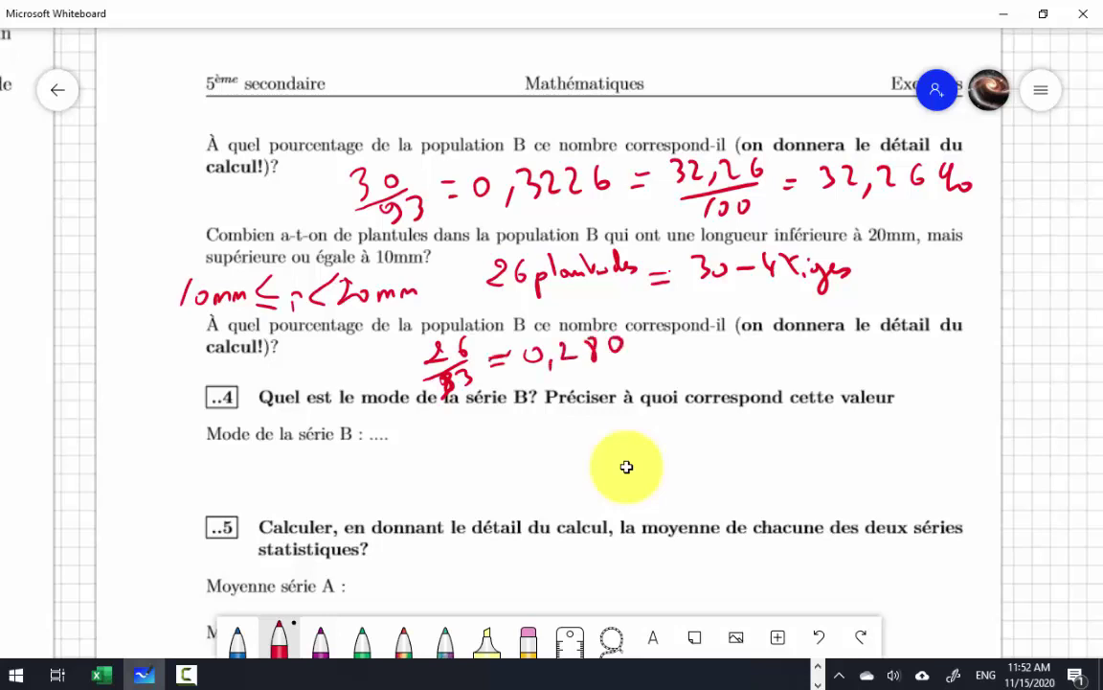
{"action": "left_click_drag", "start_coordinate": [674, 349], "coordinate": [699, 351]}
{"action": "mouse_move", "coordinate": [714, 337]}
{"action": "left_mouse_down"}
{"action": "mouse_move", "coordinate": [720, 374]}
{"action": "mouse_move", "coordinate": [755, 351]}
{"action": "mouse_move", "coordinate": [797, 357]}
{"action": "mouse_move", "coordinate": [821, 342]}
{"action": "left_mouse_up"}
{"action": "left_click_drag", "start_coordinate": [847, 335], "coordinate": [845, 355]}
{"action": "left_click_drag", "start_coordinate": [860, 346], "coordinate": [862, 349]}
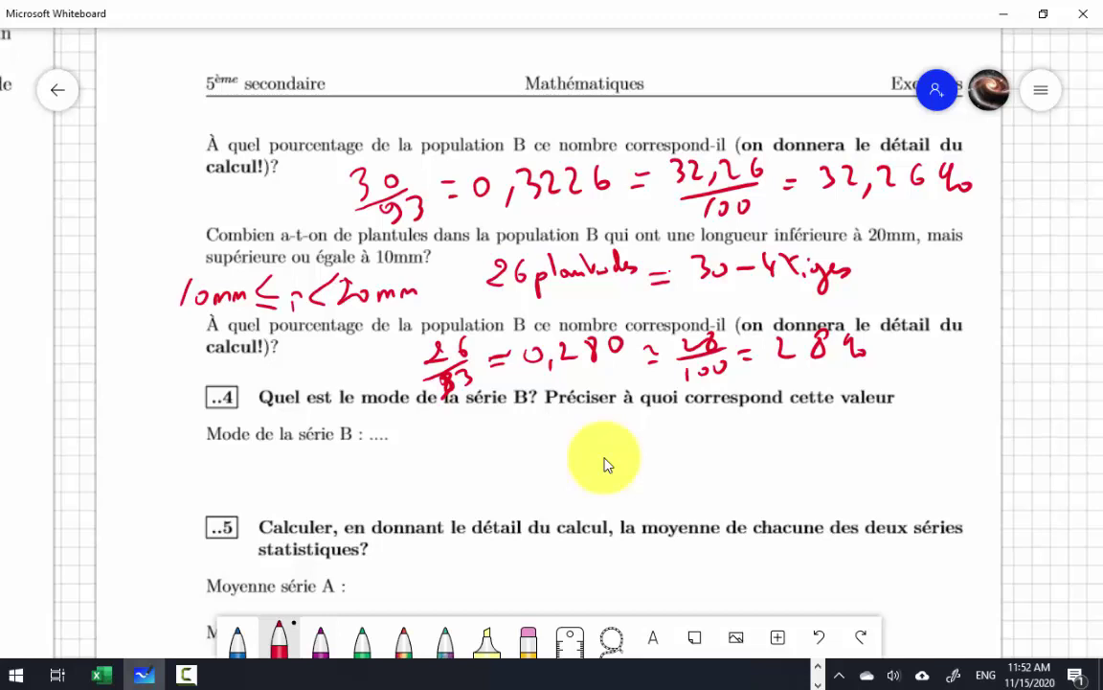
Step: Write the definition 'Le mode est la valeur du caractère qui a le plus grand effectif' under question 4
{"action": "mouse_move", "coordinate": [201, 463]}
{"action": "left_mouse_down"}
{"action": "mouse_move", "coordinate": [213, 485]}
{"action": "mouse_move", "coordinate": [297, 461]}
{"action": "mouse_move", "coordinate": [313, 479]}
{"action": "mouse_move", "coordinate": [566, 475]}
{"action": "left_mouse_up"}
{"action": "mouse_move", "coordinate": [572, 468]}
{"action": "left_mouse_down"}
{"action": "mouse_move", "coordinate": [682, 472]}
{"action": "mouse_move", "coordinate": [734, 494]}
{"action": "mouse_move", "coordinate": [759, 471]}
{"action": "mouse_move", "coordinate": [805, 473]}
{"action": "left_mouse_up"}
{"action": "mouse_move", "coordinate": [822, 452]}
{"action": "left_mouse_down"}
{"action": "mouse_move", "coordinate": [820, 473]}
{"action": "mouse_move", "coordinate": [838, 471]}
{"action": "left_mouse_up"}
{"action": "mouse_move", "coordinate": [860, 464]}
{"action": "left_mouse_down"}
{"action": "mouse_move", "coordinate": [860, 485]}
{"action": "mouse_move", "coordinate": [875, 473]}
{"action": "mouse_move", "coordinate": [955, 471]}
{"action": "left_mouse_up"}
{"action": "left_click_drag", "start_coordinate": [966, 471], "coordinate": [992, 443]}
{"action": "left_click_drag", "start_coordinate": [931, 508], "coordinate": [944, 494]}
{"action": "mouse_move", "coordinate": [949, 479]}
{"action": "left_mouse_down"}
{"action": "mouse_move", "coordinate": [939, 522]}
{"action": "mouse_move", "coordinate": [952, 522]}
{"action": "left_mouse_up"}
{"action": "left_click_drag", "start_coordinate": [962, 500], "coordinate": [1000, 491]}
{"action": "left_click_drag", "start_coordinate": [1005, 479], "coordinate": [1023, 522]}
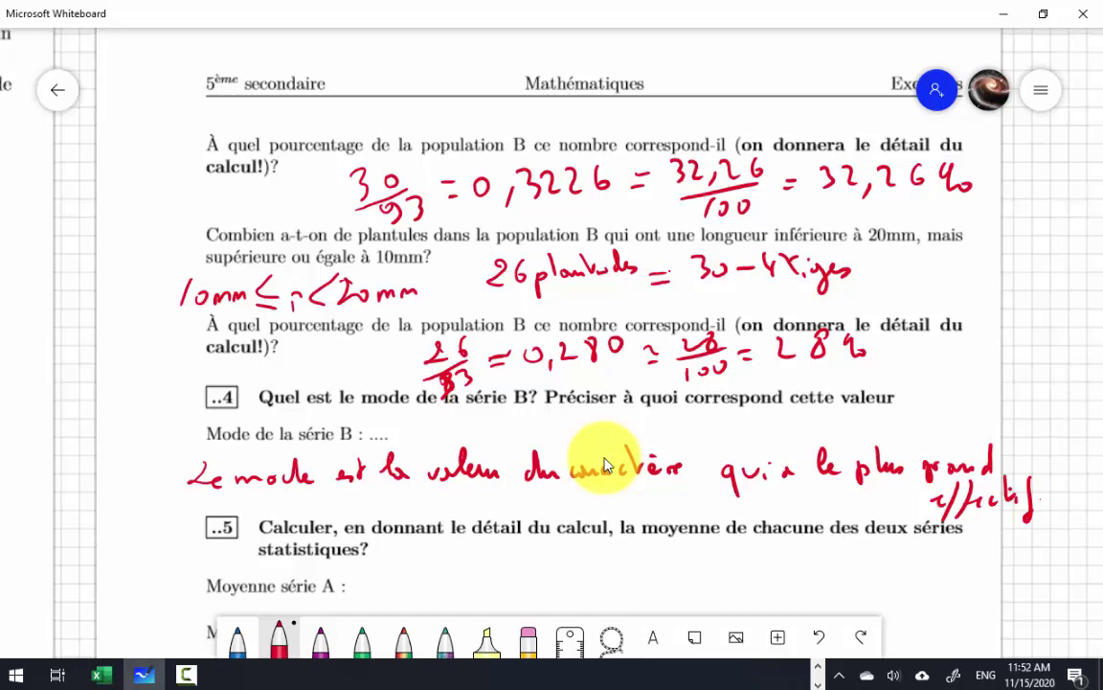
{"action": "key", "text": "alt+Tab"}
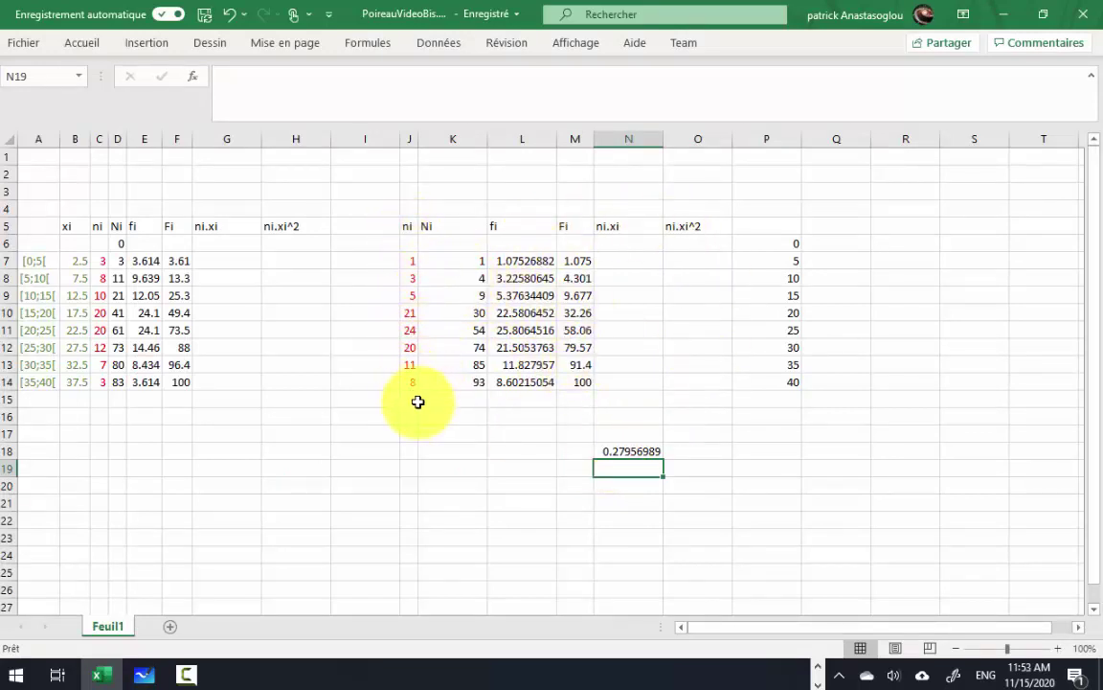
Step: Locate the largest series B count, 24, in row 11 with class [20;25[
{"action": "left_click", "coordinate": [409, 327]}
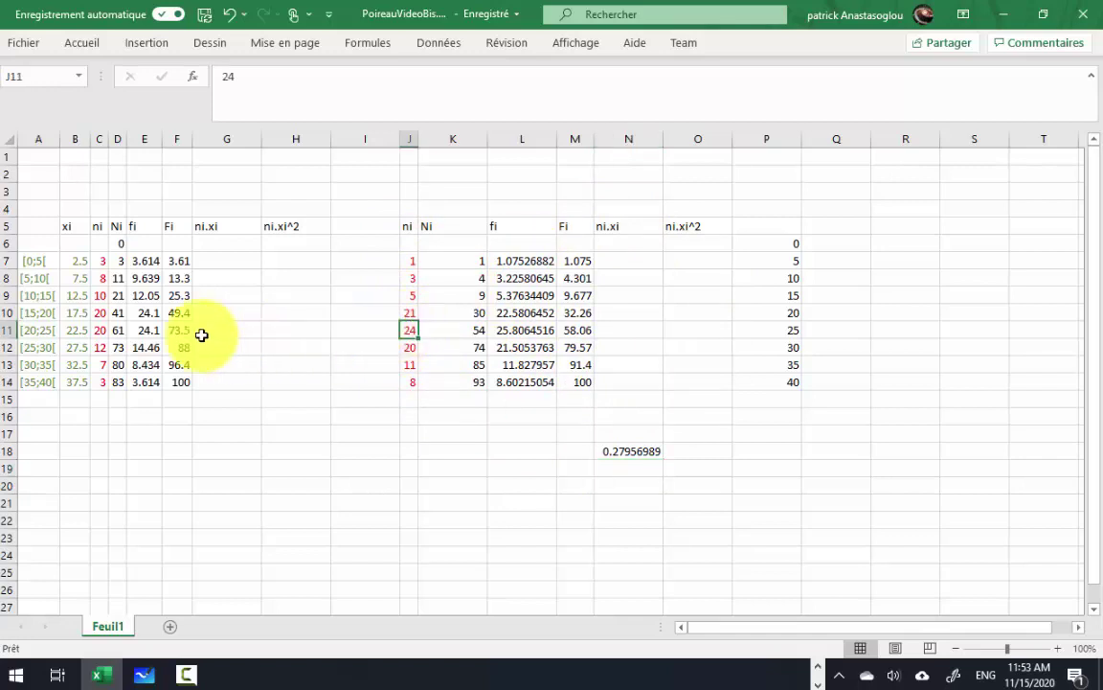
{"action": "left_click", "coordinate": [4, 329]}
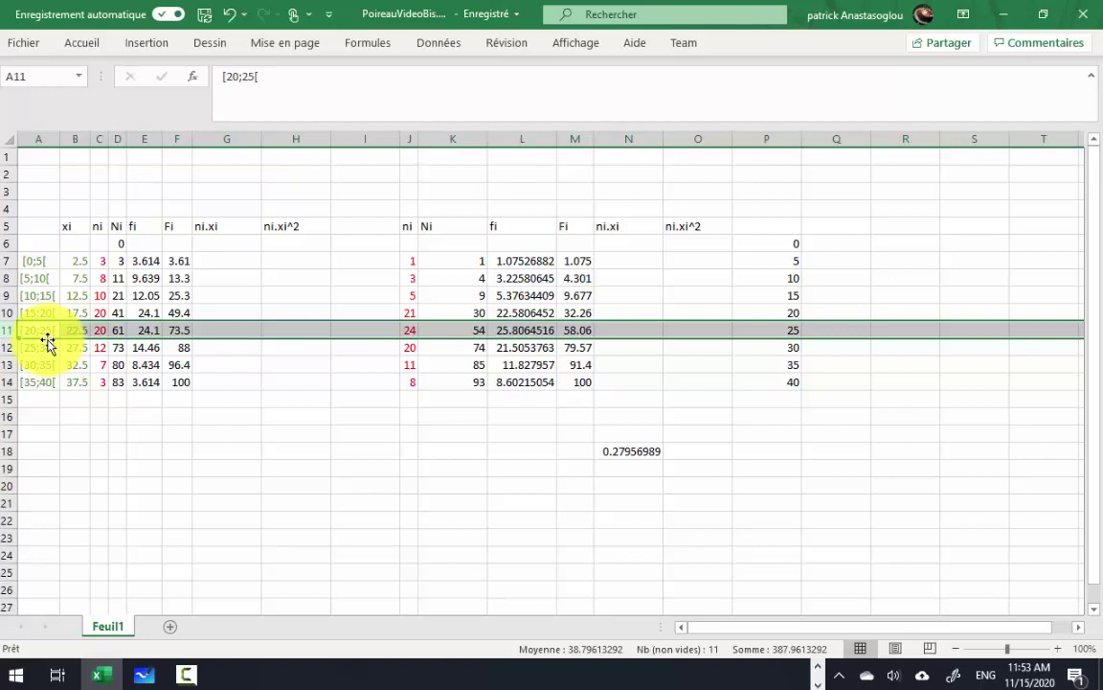
{"action": "key", "text": "alt+Tab"}
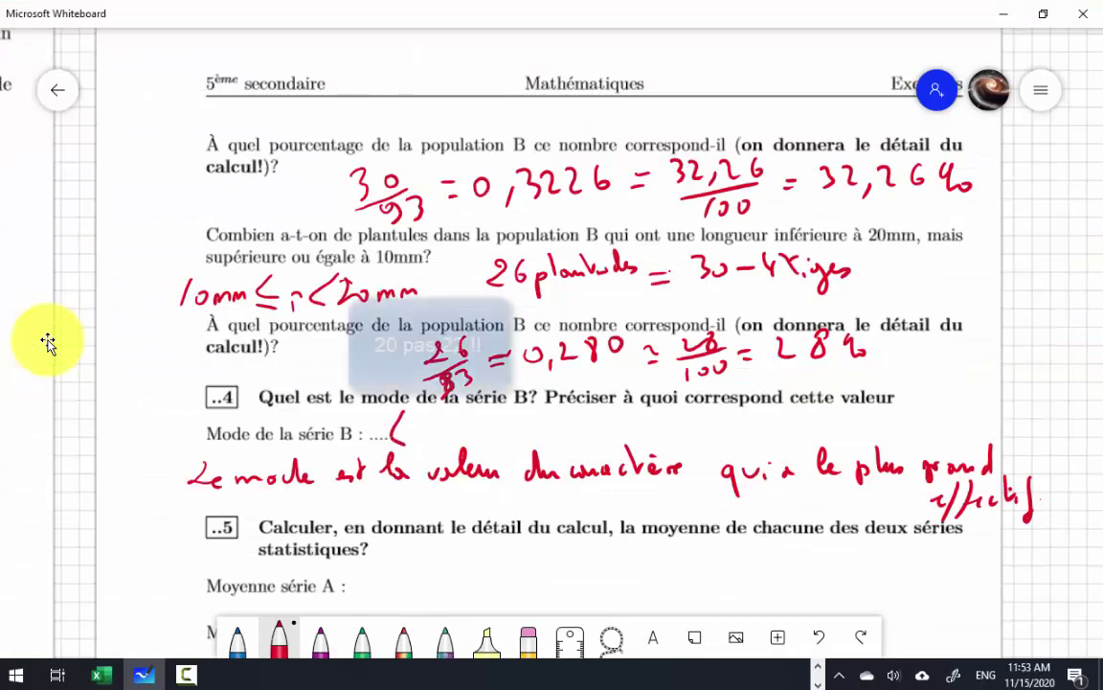
Step: Write the modal class [20;25[ (mm) and its centre 22,5 mm after 'Mode de la série B'
{"action": "left_click_drag", "start_coordinate": [405, 420], "coordinate": [399, 442]}
{"action": "mouse_move", "coordinate": [410, 429]}
{"action": "left_mouse_down"}
{"action": "mouse_move", "coordinate": [499, 445]}
{"action": "mouse_move", "coordinate": [522, 428]}
{"action": "mouse_move", "coordinate": [561, 435]}
{"action": "left_mouse_up"}
{"action": "left_click", "coordinate": [446, 432]}
{"action": "left_click_drag", "start_coordinate": [564, 415], "coordinate": [566, 439]}
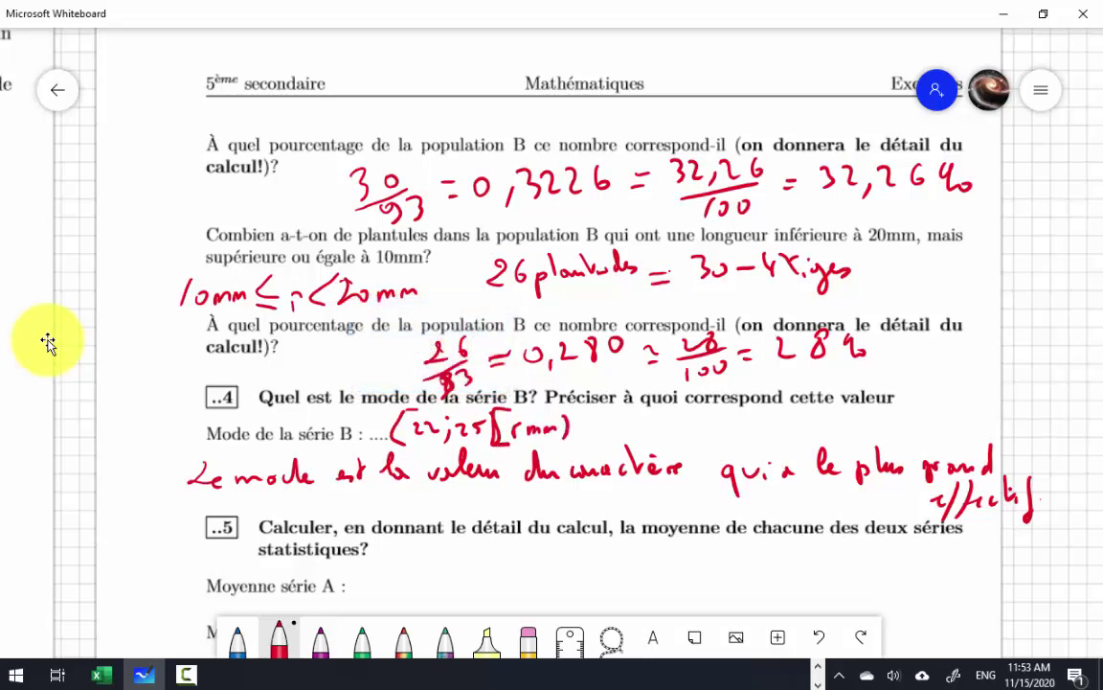
{"action": "mouse_move", "coordinate": [630, 421]}
{"action": "left_mouse_down"}
{"action": "mouse_move", "coordinate": [644, 438]}
{"action": "mouse_move", "coordinate": [665, 437]}
{"action": "left_mouse_up"}
{"action": "mouse_move", "coordinate": [675, 434]}
{"action": "left_mouse_down"}
{"action": "mouse_move", "coordinate": [673, 443]}
{"action": "mouse_move", "coordinate": [750, 432]}
{"action": "left_mouse_up"}
{"action": "left_click", "coordinate": [712, 433]}
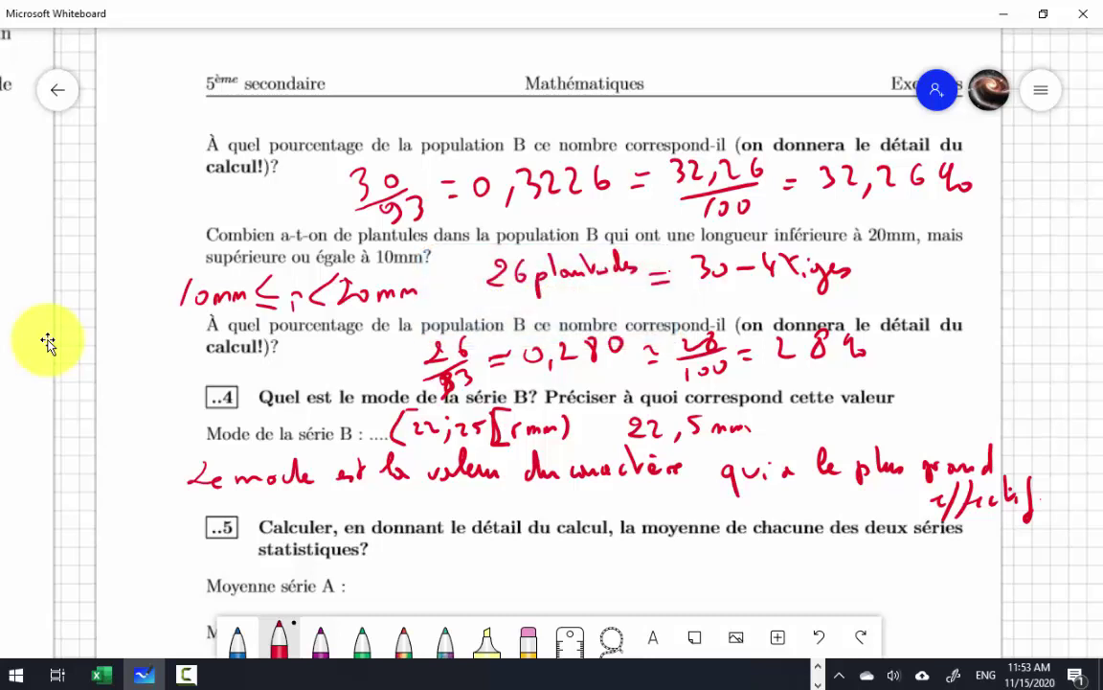
Step: Write the first term 3·2,5 of the series A mean under question 5
{"action": "scroll", "coordinate": [47, 342], "scroll_direction": "down", "scroll_amount": 1}
{"action": "scroll", "coordinate": [48, 343], "scroll_direction": "down", "scroll_amount": 1}
{"action": "scroll", "coordinate": [48, 343], "scroll_direction": "down", "scroll_amount": 1}
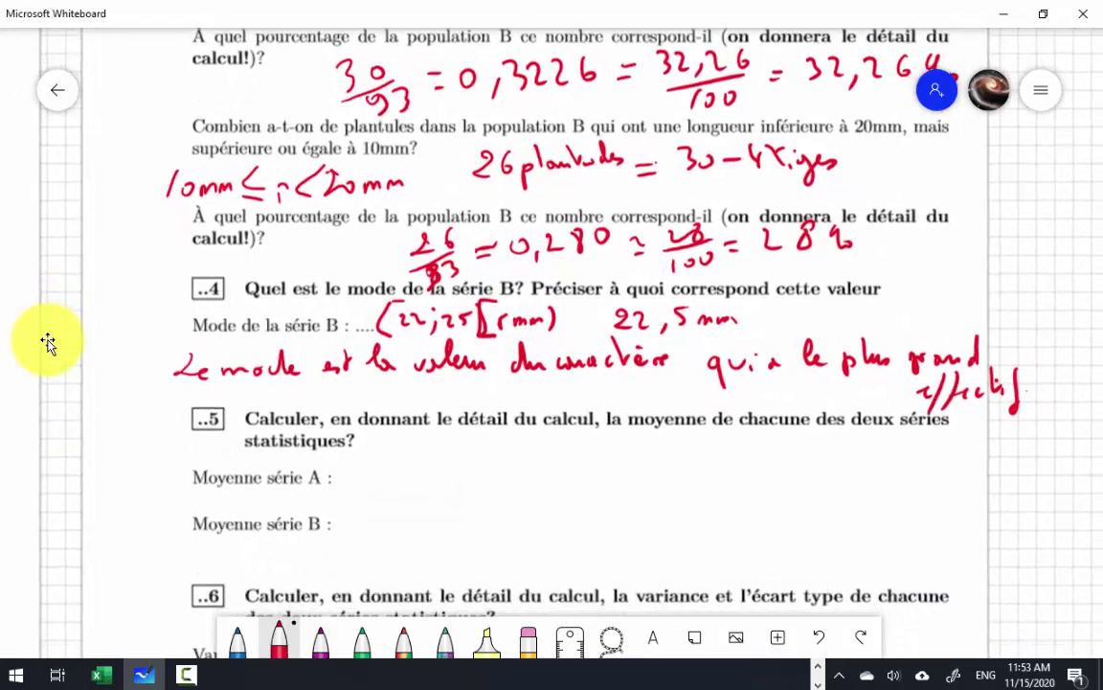
{"action": "scroll", "coordinate": [48, 343], "scroll_direction": "down", "scroll_amount": 1}
{"action": "scroll", "coordinate": [48, 343], "scroll_direction": "right", "scroll_amount": 1}
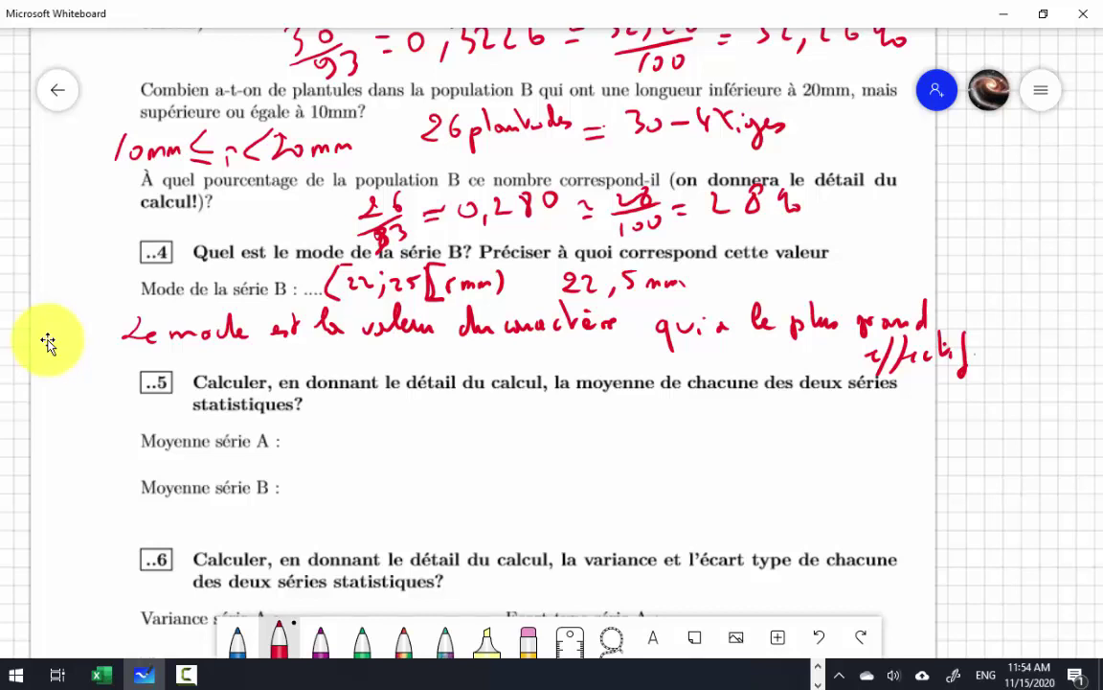
{"action": "key", "text": "alt+Tab"}
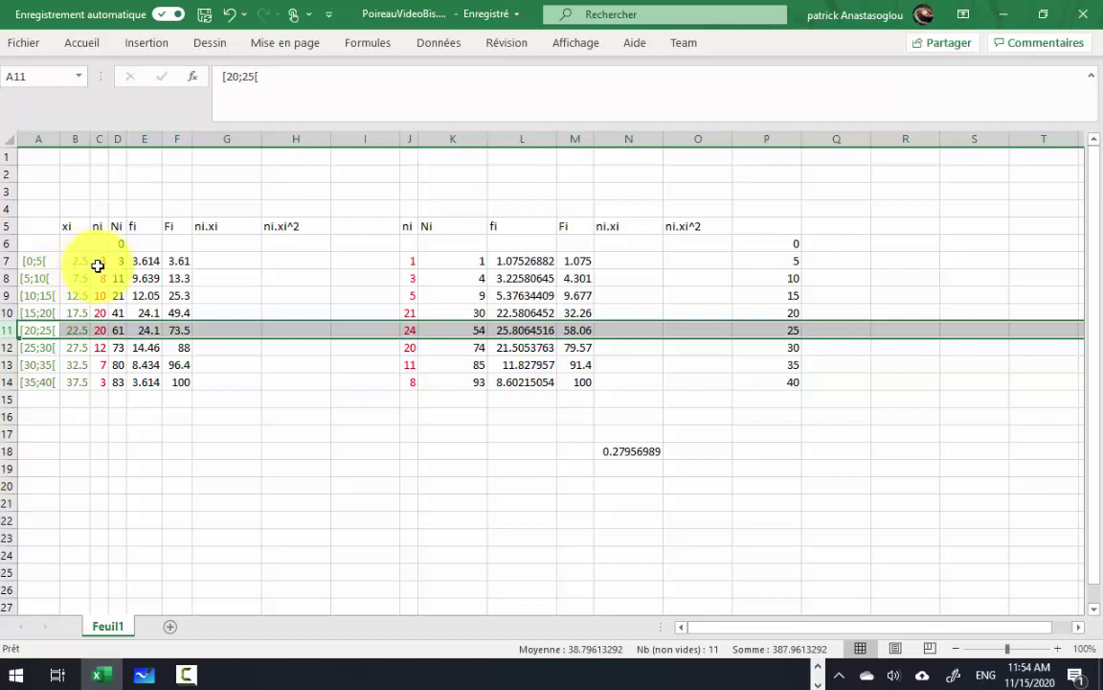
{"action": "key", "text": "alt+Tab"}
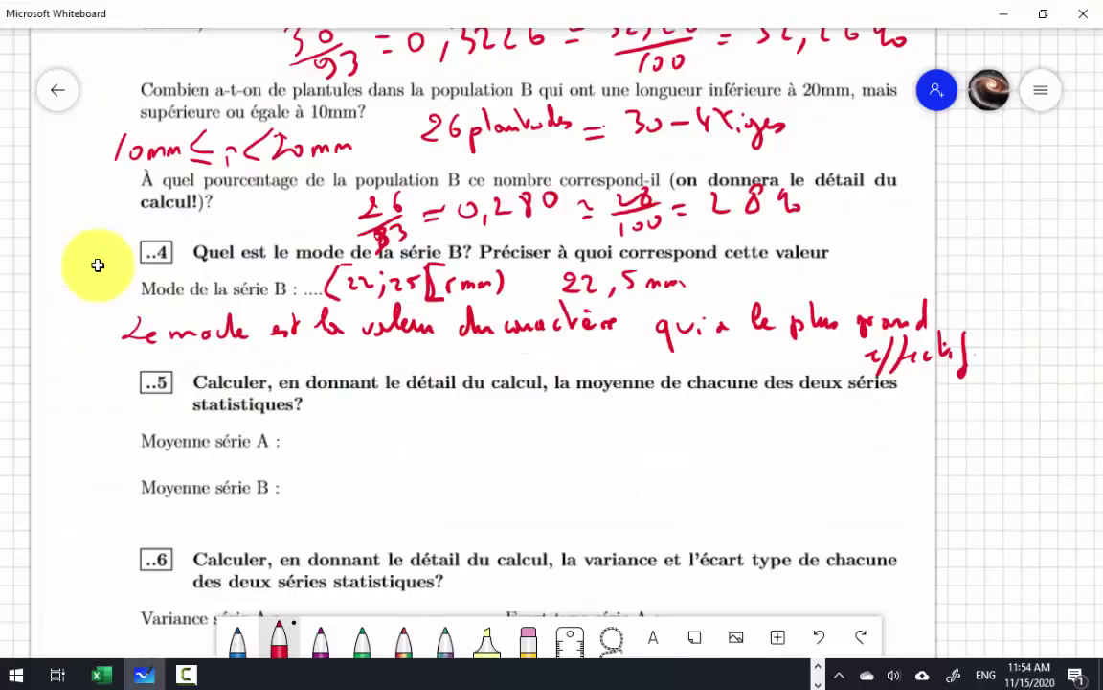
{"action": "mouse_move", "coordinate": [311, 408]}
{"action": "left_mouse_down"}
{"action": "mouse_move", "coordinate": [312, 427]}
{"action": "mouse_move", "coordinate": [362, 427]}
{"action": "left_mouse_up"}
{"action": "left_click", "coordinate": [329, 427]}
{"action": "mouse_move", "coordinate": [370, 406]}
{"action": "left_mouse_down"}
{"action": "mouse_move", "coordinate": [390, 427]}
{"action": "mouse_move", "coordinate": [400, 418]}
{"action": "left_mouse_up"}
Step: Add the second term 8·7,5 + to the series A mean sum
{"action": "key", "text": "alt+Tab"}
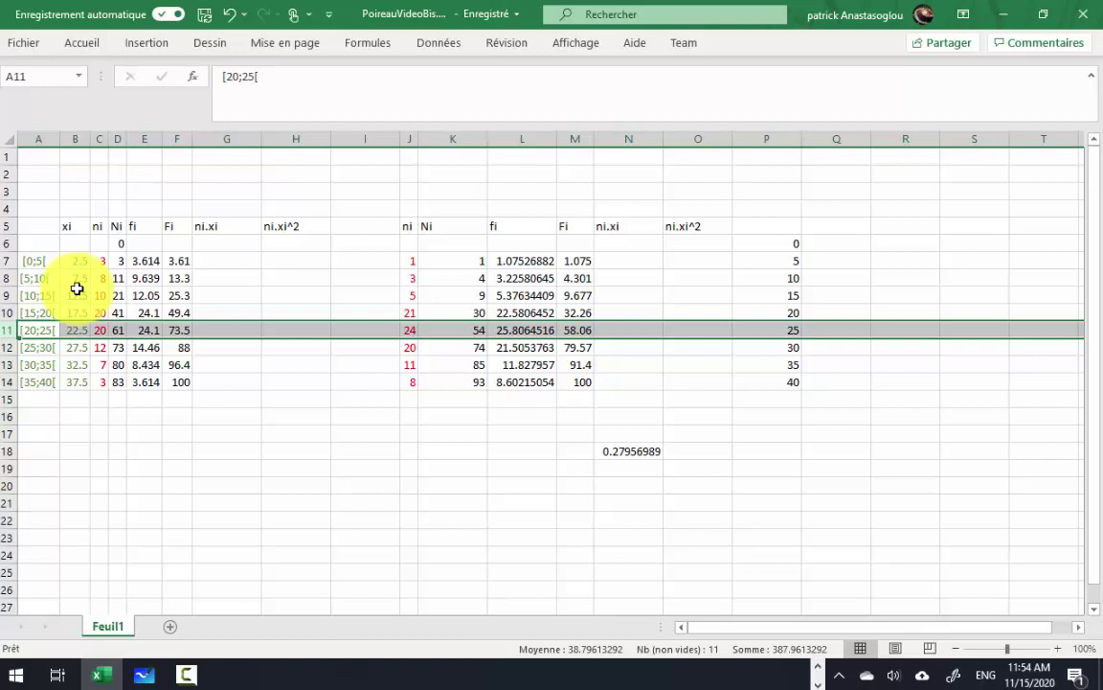
{"action": "key", "text": "alt+Tab"}
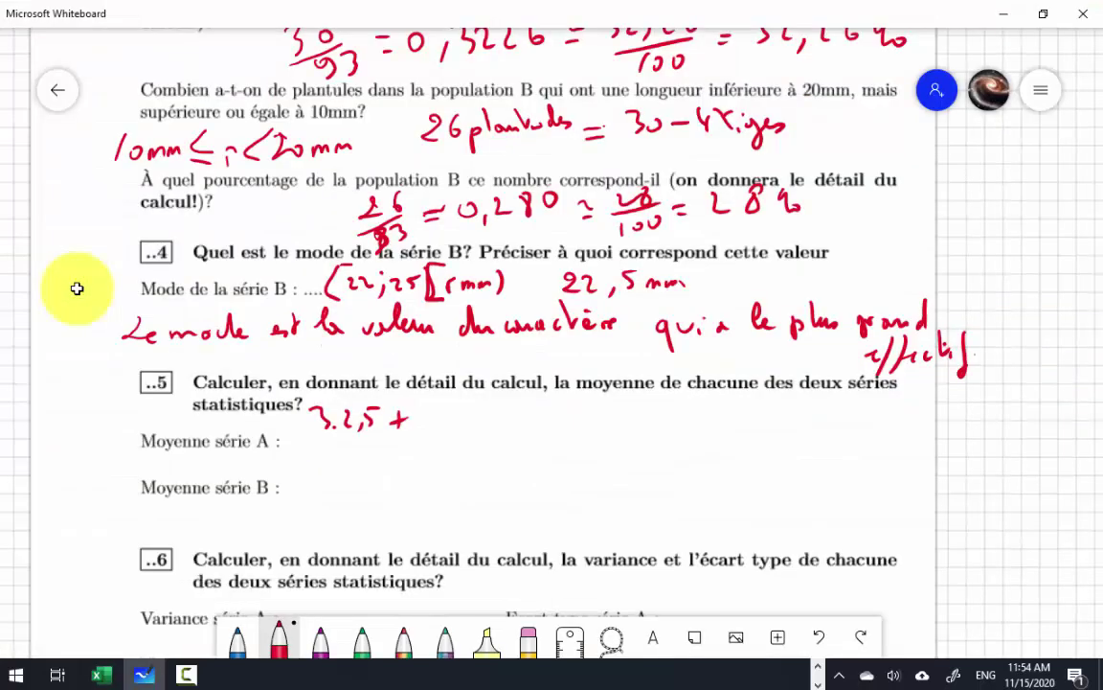
{"action": "left_click_drag", "start_coordinate": [433, 404], "coordinate": [443, 424]}
{"action": "mouse_move", "coordinate": [450, 407]}
{"action": "left_mouse_down"}
{"action": "mouse_move", "coordinate": [472, 428]}
{"action": "mouse_move", "coordinate": [518, 413]}
{"action": "left_mouse_up"}
{"action": "left_click_drag", "start_coordinate": [512, 407], "coordinate": [512, 422]}
{"action": "key", "text": "alt+Tab"}
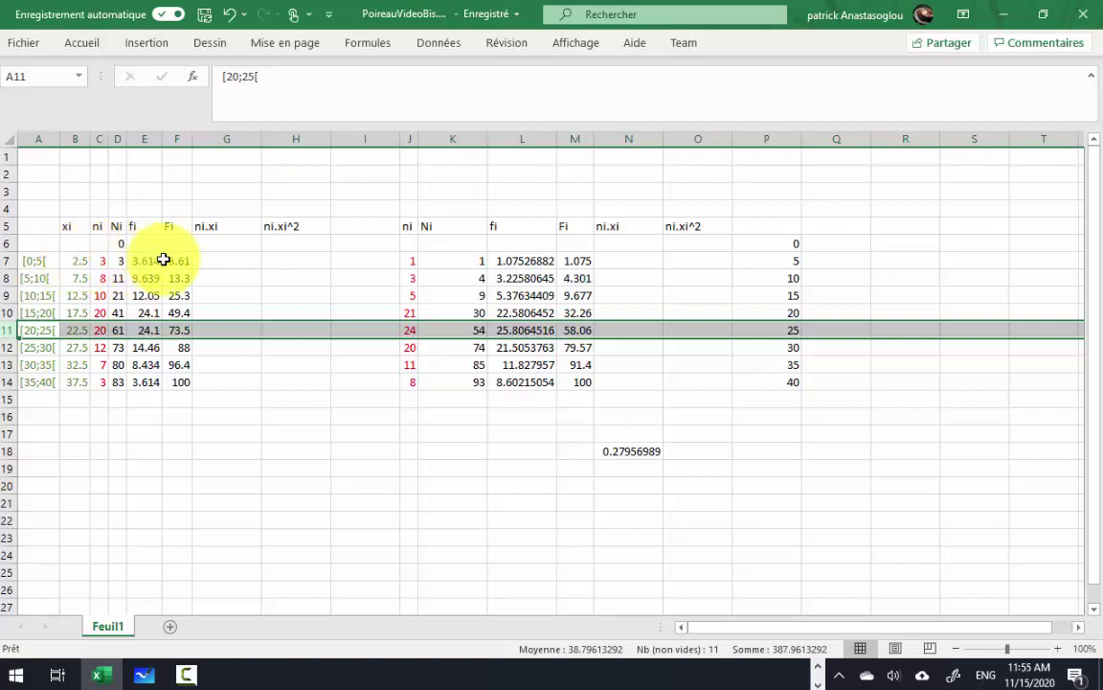
Step: Fill G7:G14 with the ni.xi products using =C7*B7 copied down
{"action": "left_click", "coordinate": [215, 263]}
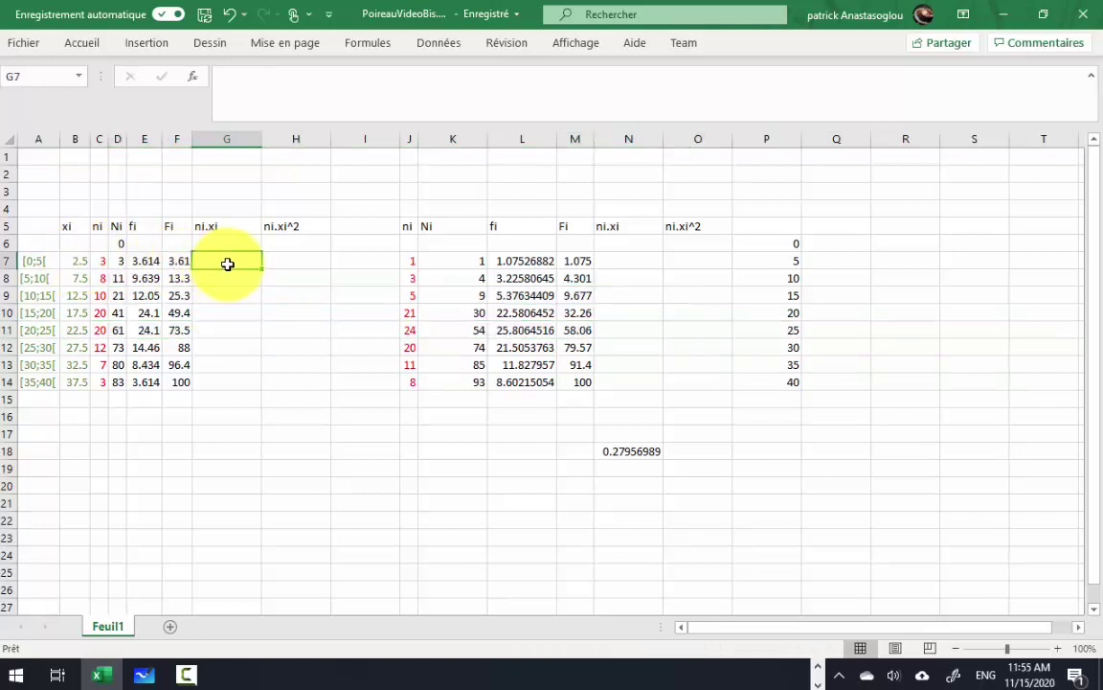
{"action": "type", "text": "="}
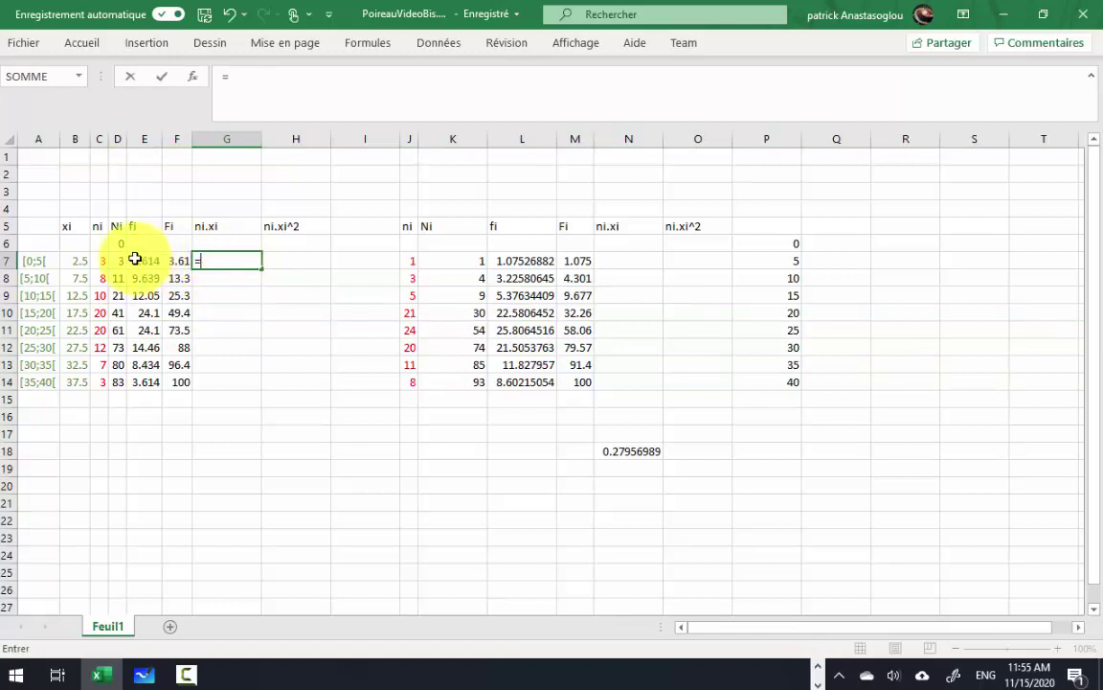
{"action": "left_click", "coordinate": [99, 260]}
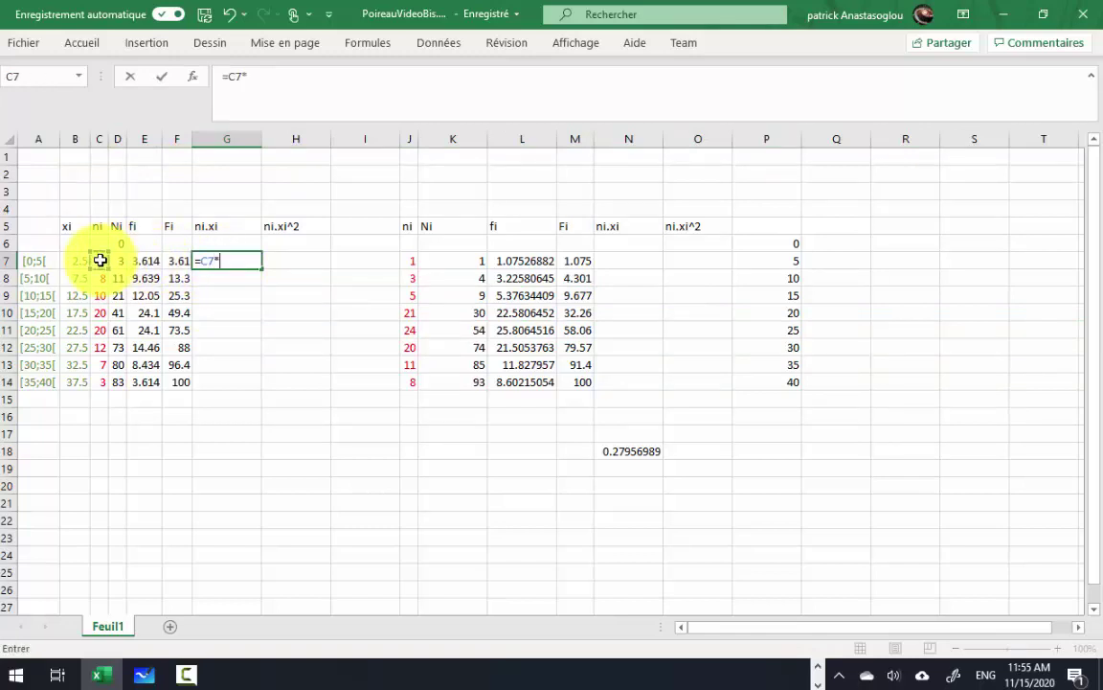
{"action": "type", "text": "*"}
{"action": "left_click", "coordinate": [79, 261]}
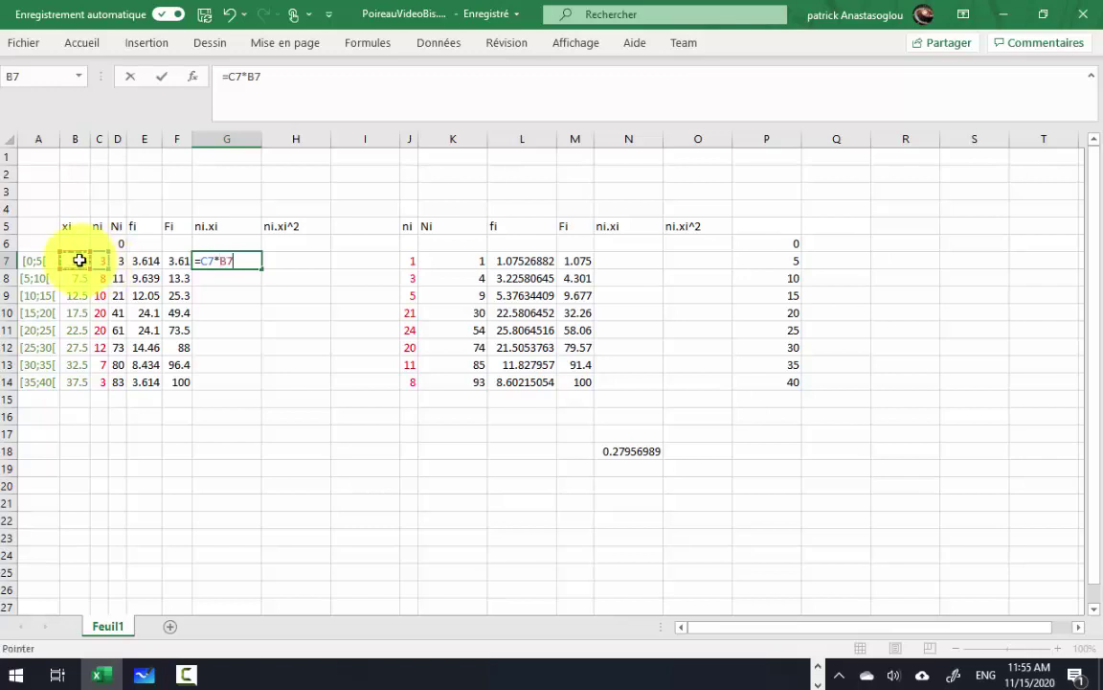
{"action": "key", "text": "Return"}
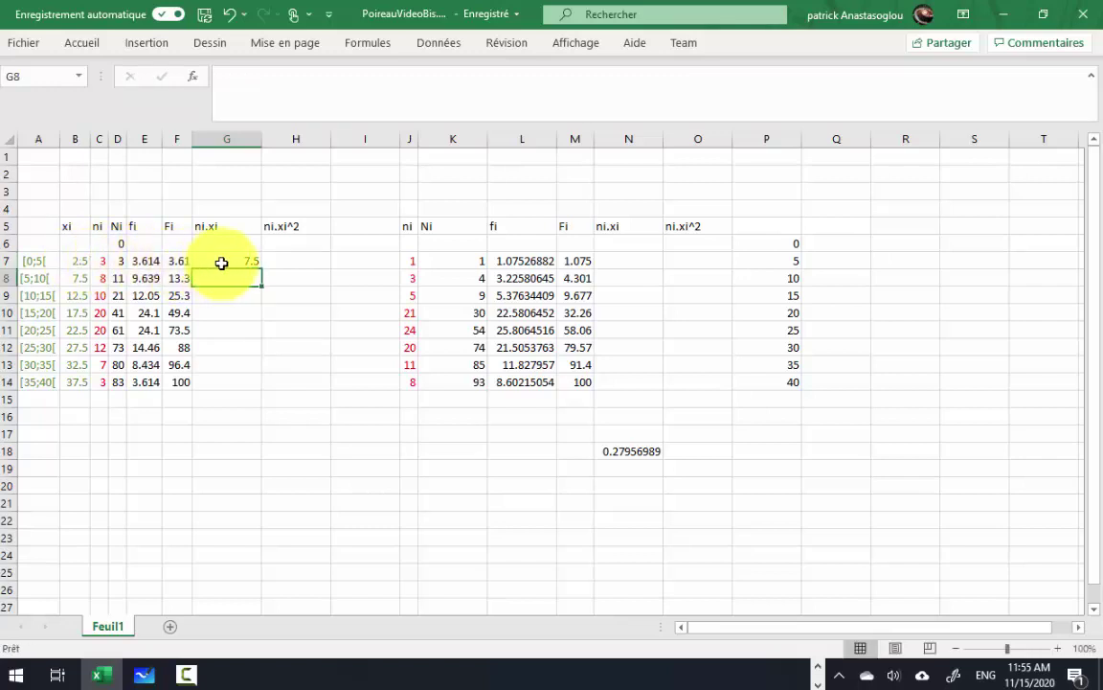
{"action": "left_click", "coordinate": [224, 261]}
{"action": "left_click_drag", "start_coordinate": [261, 269], "coordinate": [254, 387]}
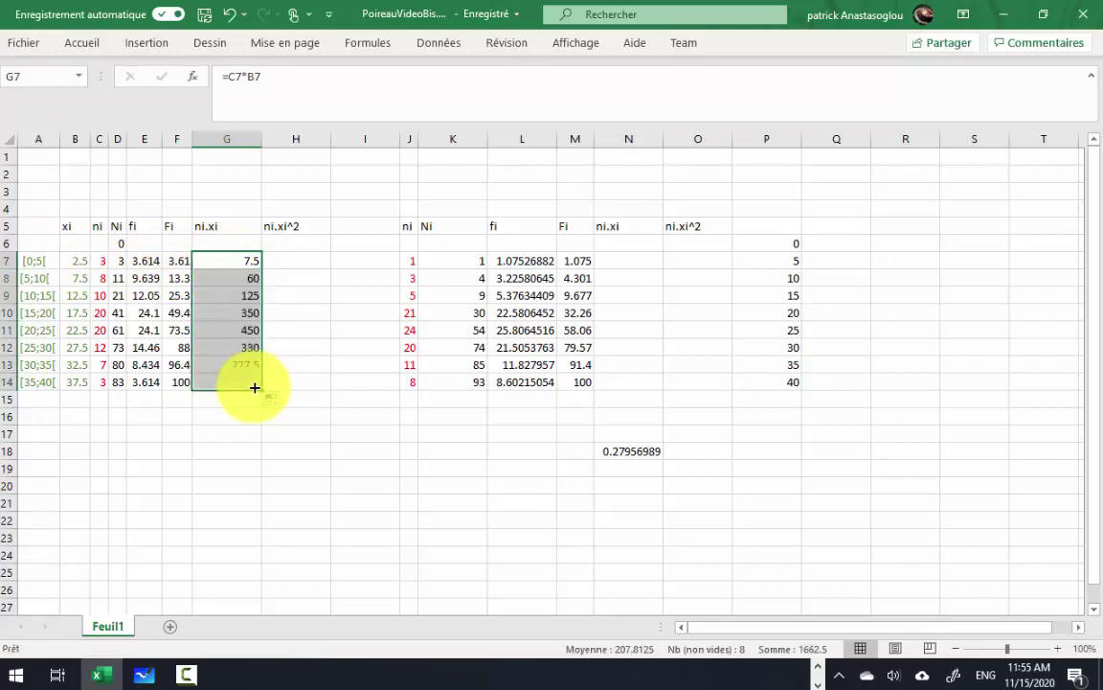
{"action": "left_click", "coordinate": [80, 400]}
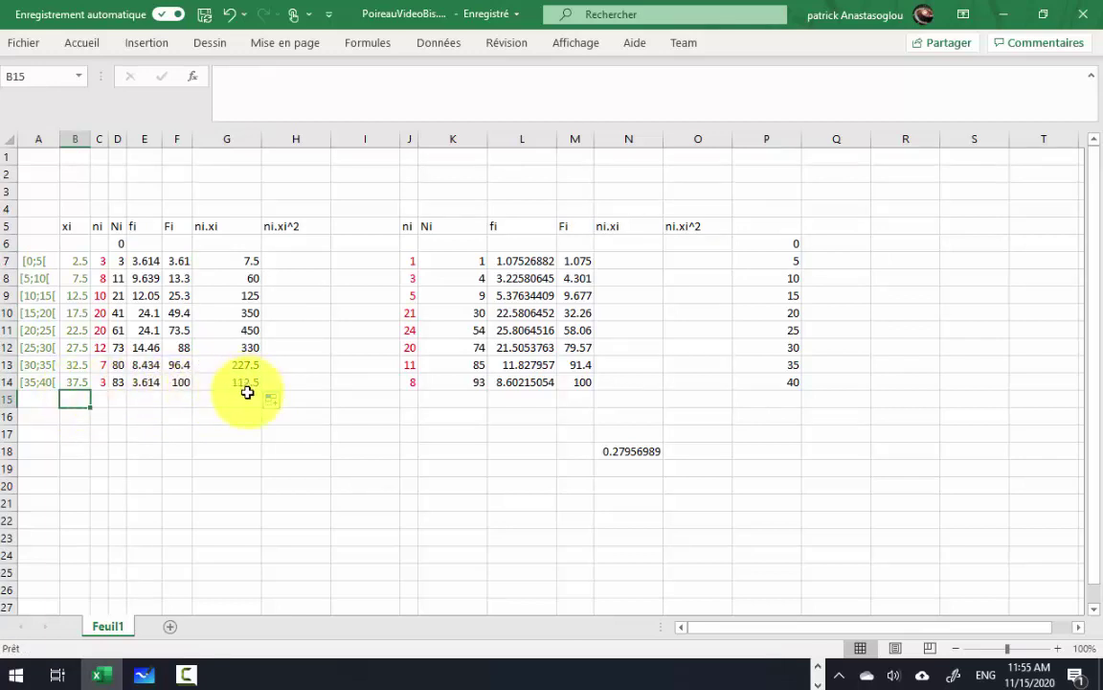
Step: Finish the Whiteboard sum with + 3·37,5 and underline it as a fraction numerator
{"action": "key", "text": "alt+Tab"}
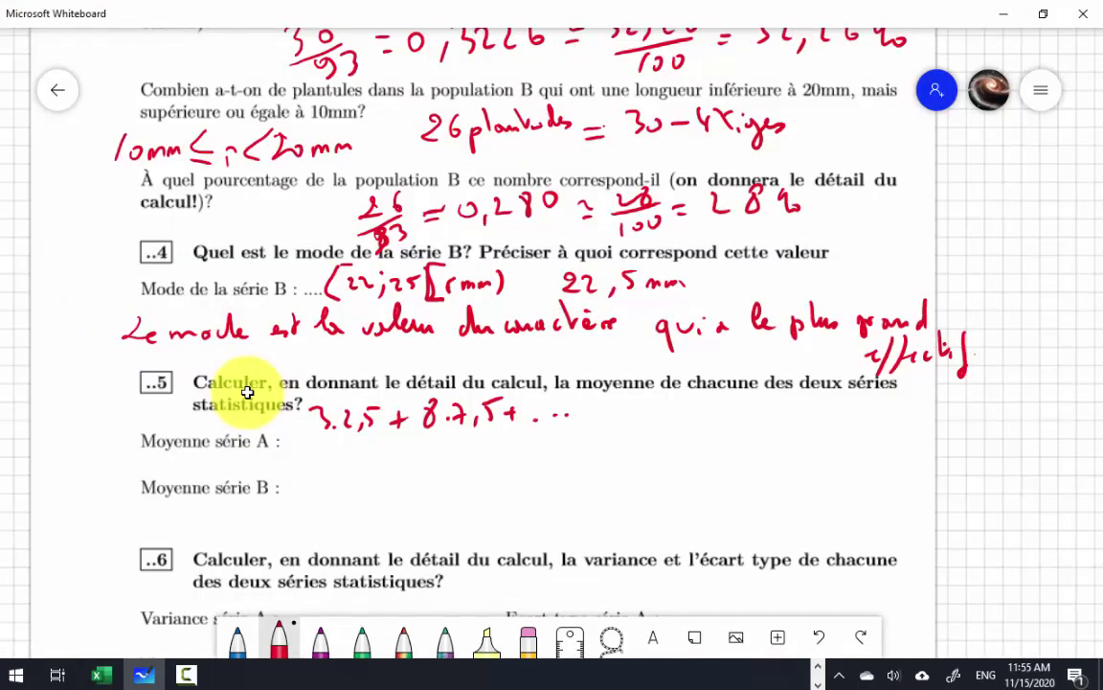
{"action": "left_click_drag", "start_coordinate": [593, 415], "coordinate": [601, 424]}
{"action": "key", "text": "alt+Tab"}
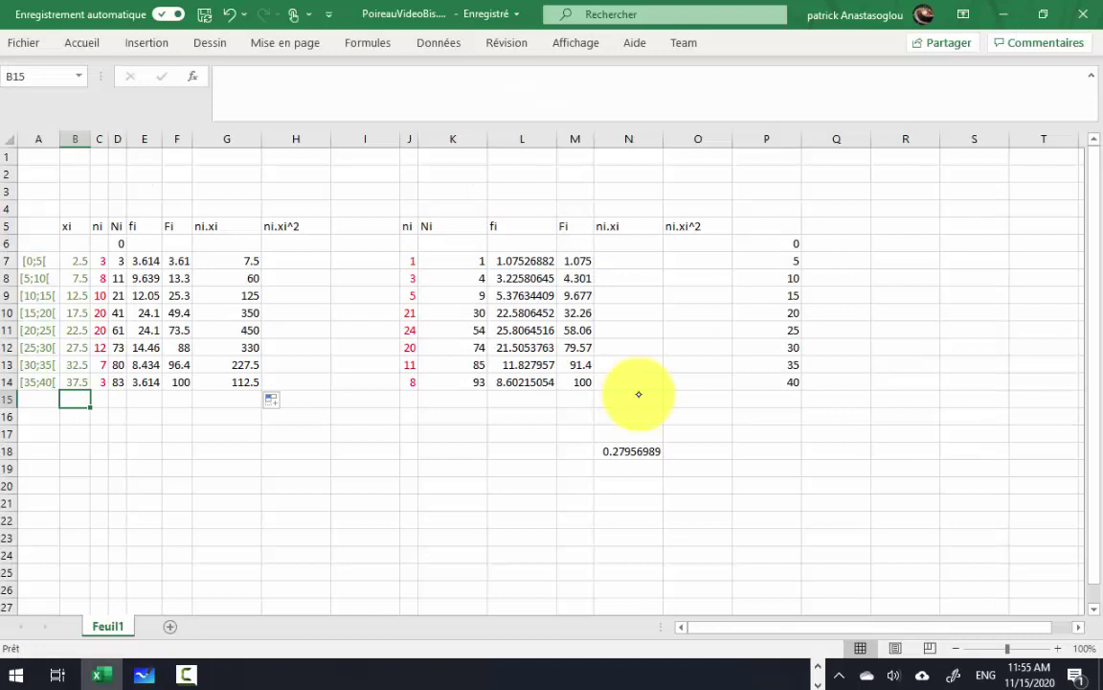
{"action": "key", "text": "alt+Tab"}
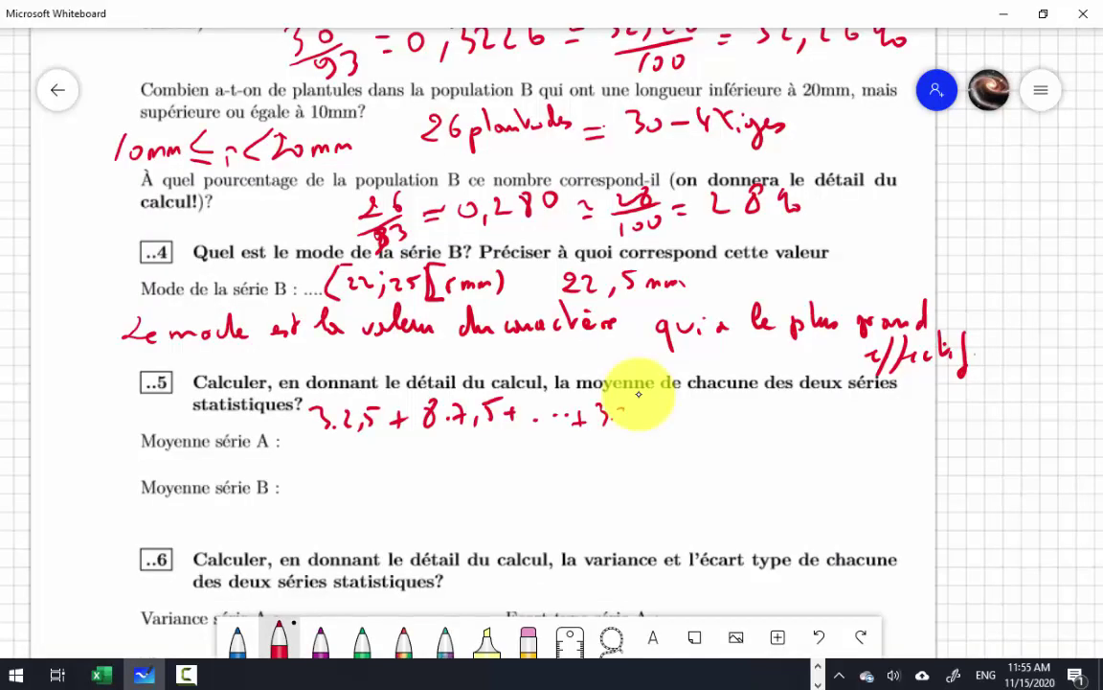
{"action": "mouse_move", "coordinate": [621, 408]}
{"action": "left_mouse_down"}
{"action": "mouse_move", "coordinate": [618, 424]}
{"action": "mouse_move", "coordinate": [652, 422]}
{"action": "left_mouse_up"}
{"action": "left_click_drag", "start_coordinate": [322, 444], "coordinate": [685, 434]}
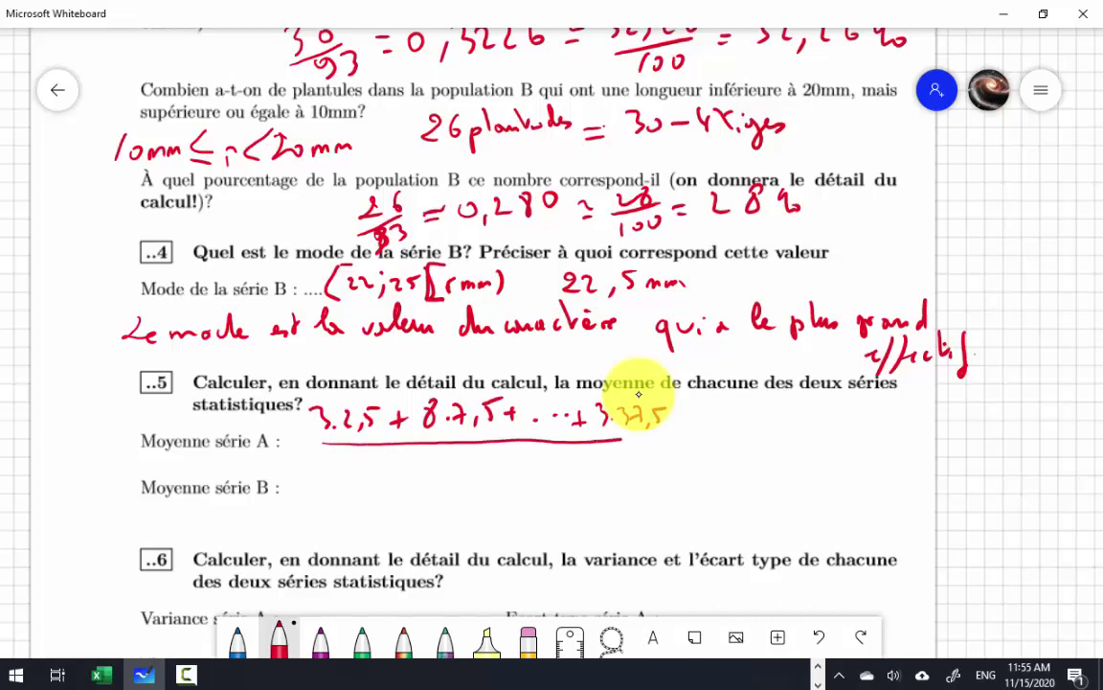
Step: Start a SOMME formula in G16 for the ni.xi total
{"action": "key", "text": "alt+Tab"}
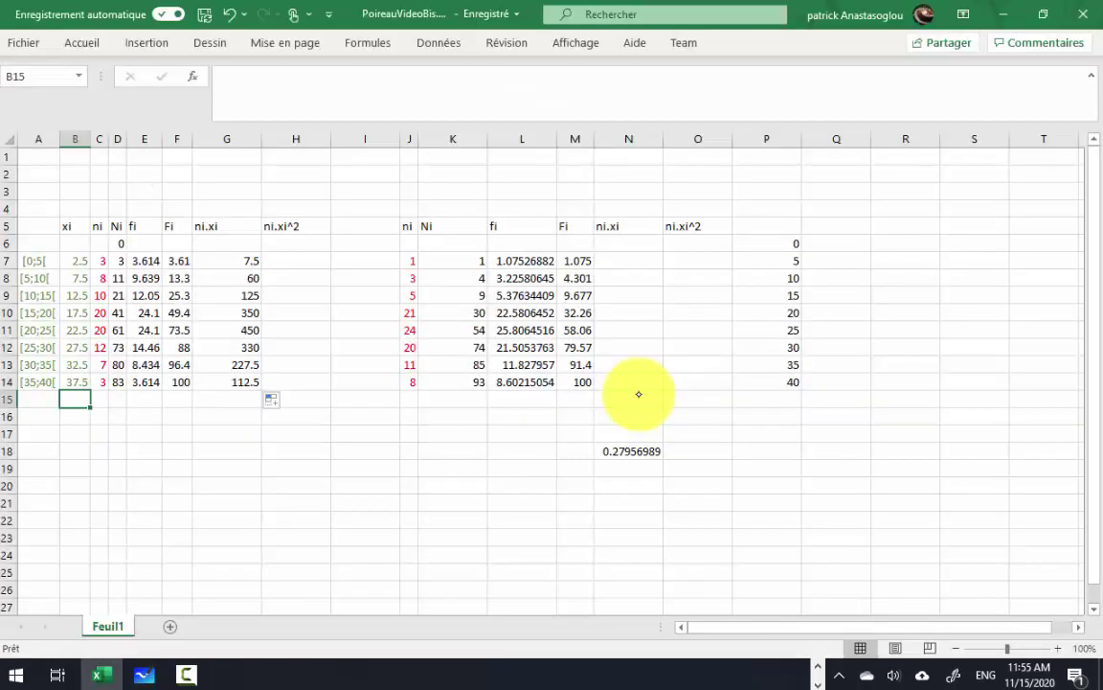
{"action": "left_click", "coordinate": [236, 416]}
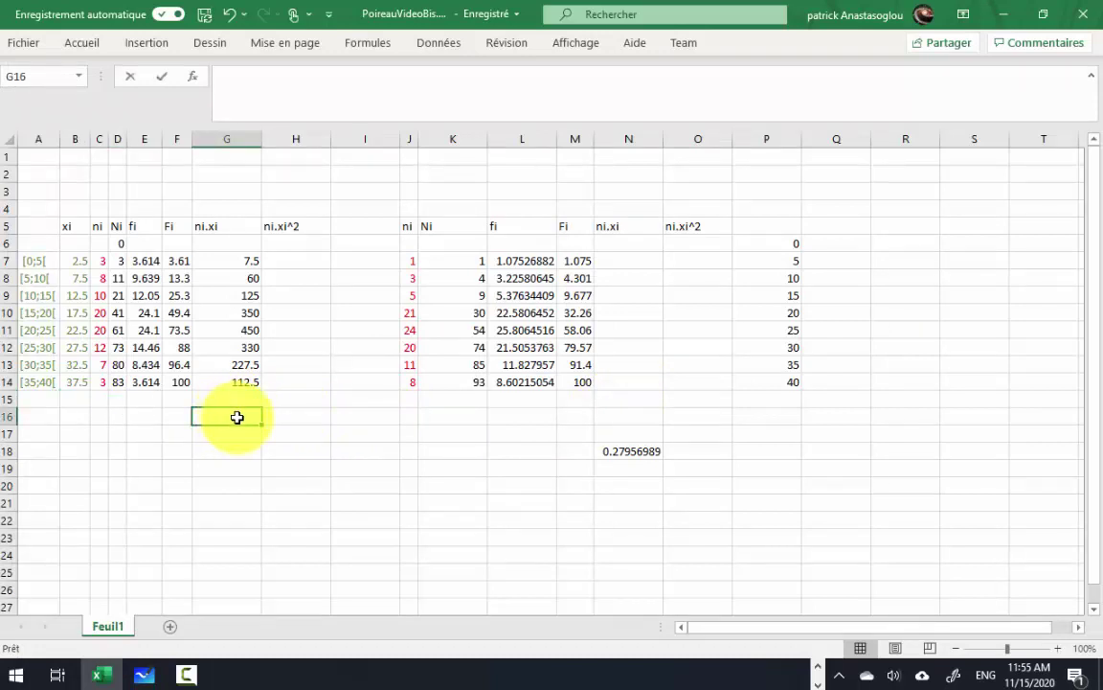
{"action": "type", "text": "="}
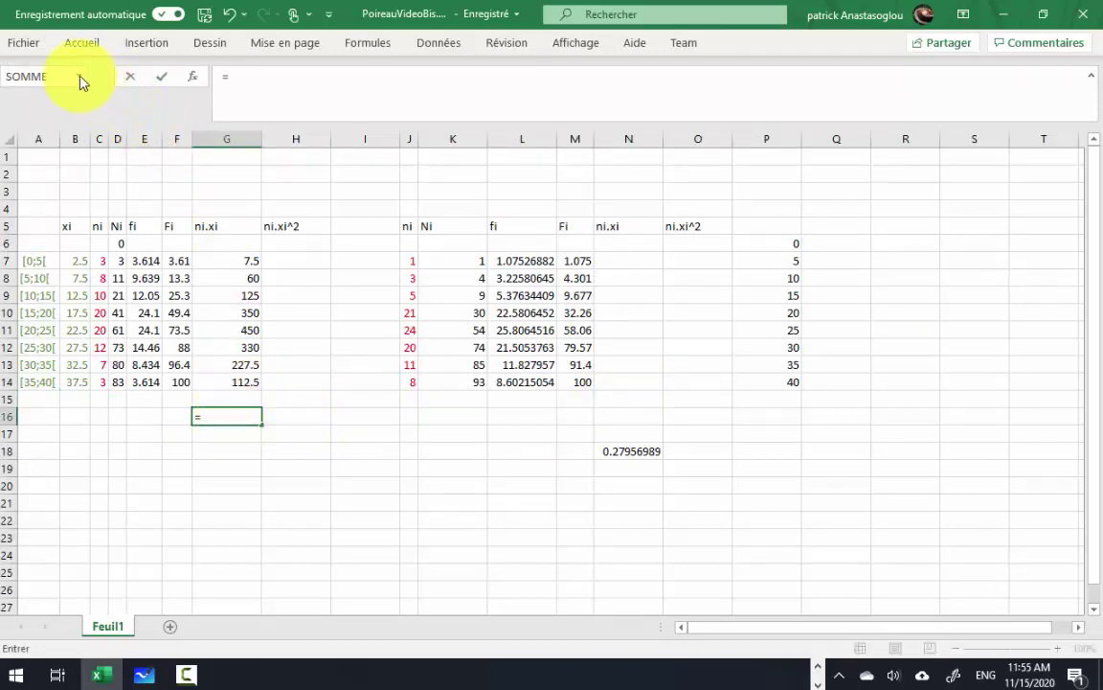
{"action": "left_click", "coordinate": [77, 77]}
{"action": "left_click", "coordinate": [29, 97]}
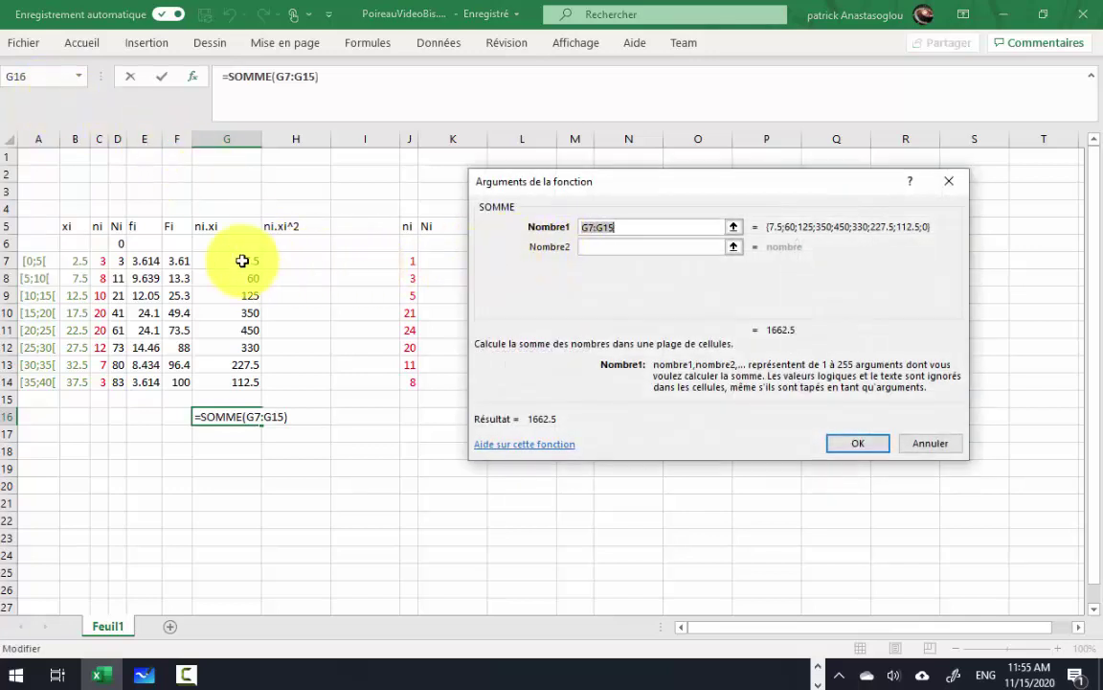
Step: Set G16 to =SOMME(G7:G14), giving the total 1662.5
{"action": "left_click_drag", "start_coordinate": [244, 260], "coordinate": [246, 358]}
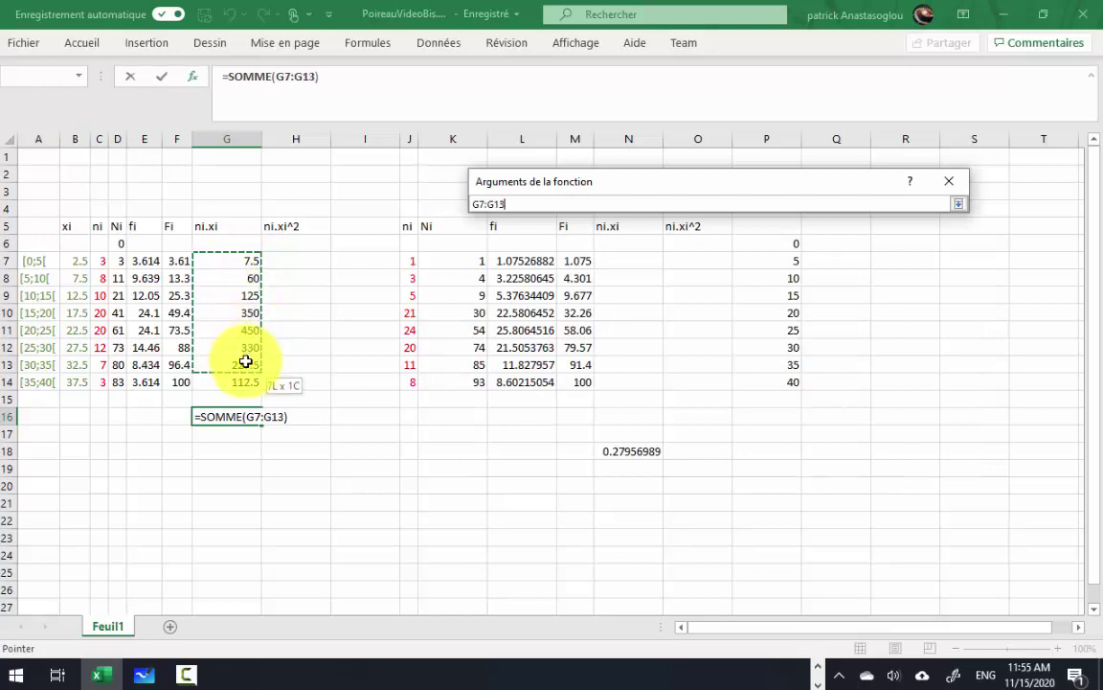
{"action": "left_click_drag", "start_coordinate": [247, 358], "coordinate": [245, 378]}
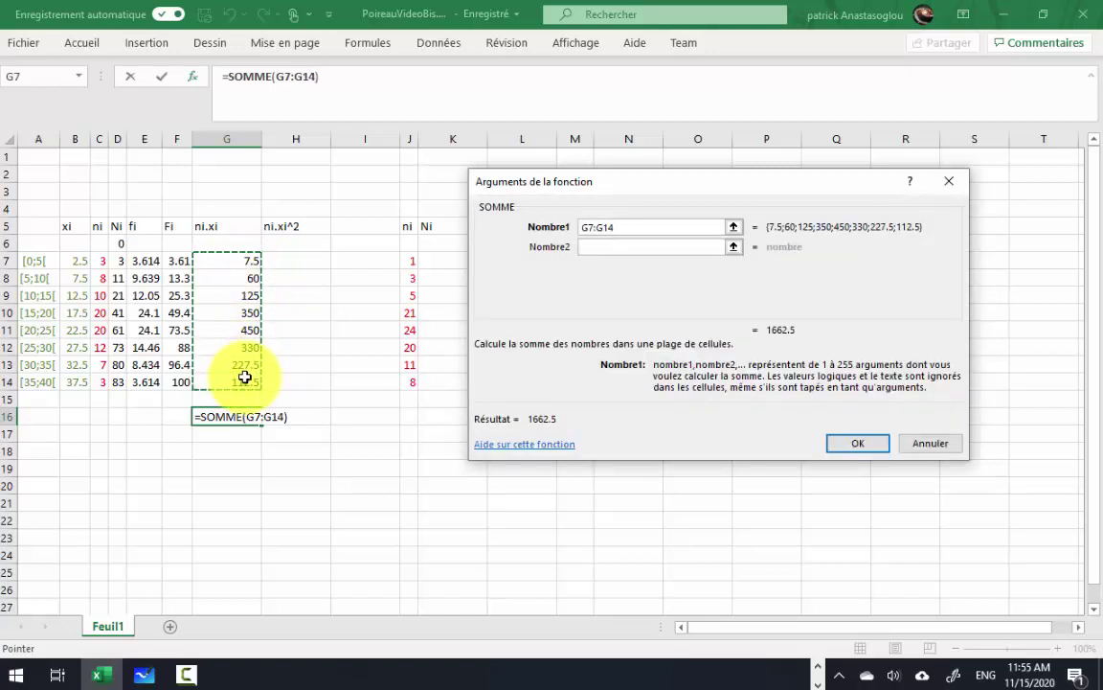
{"action": "key", "text": "Return"}
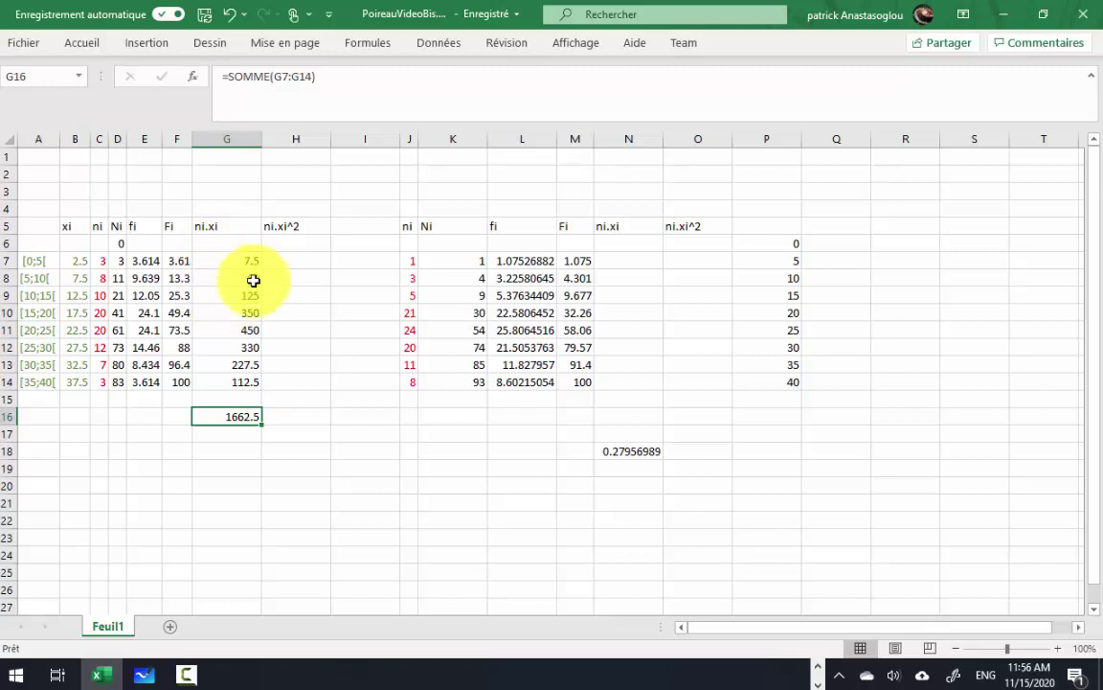
Step: Write = 1662,5 over a fraction bar with 83 below as the series A mean
{"action": "key", "text": "alt+Tab"}
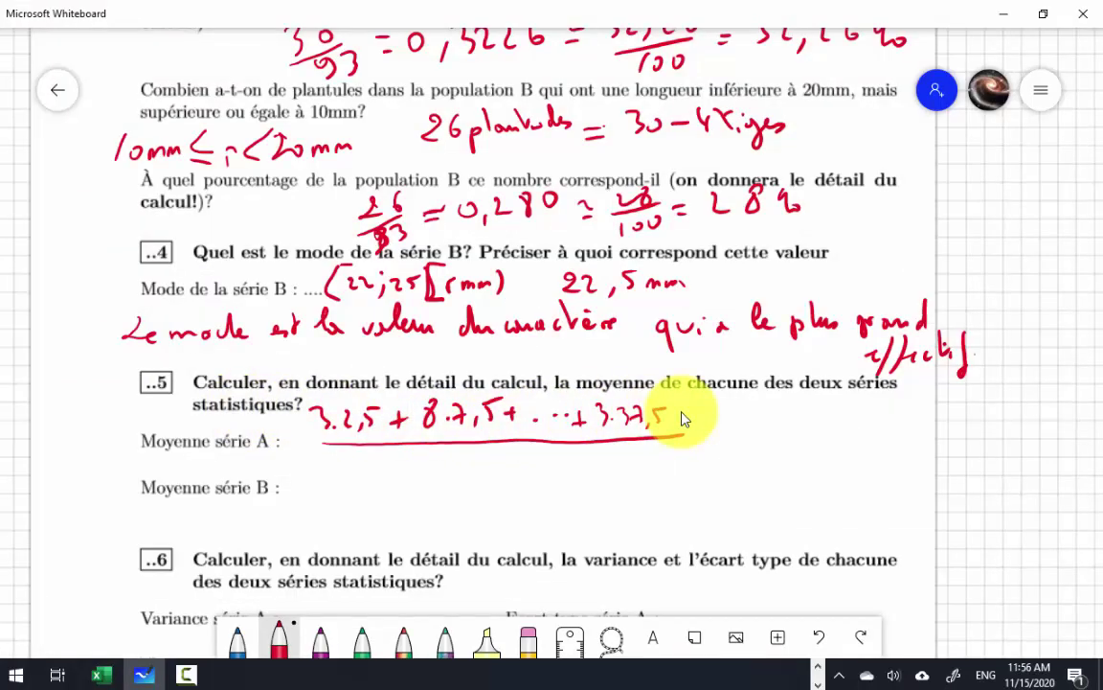
{"action": "key", "text": "alt+Tab"}
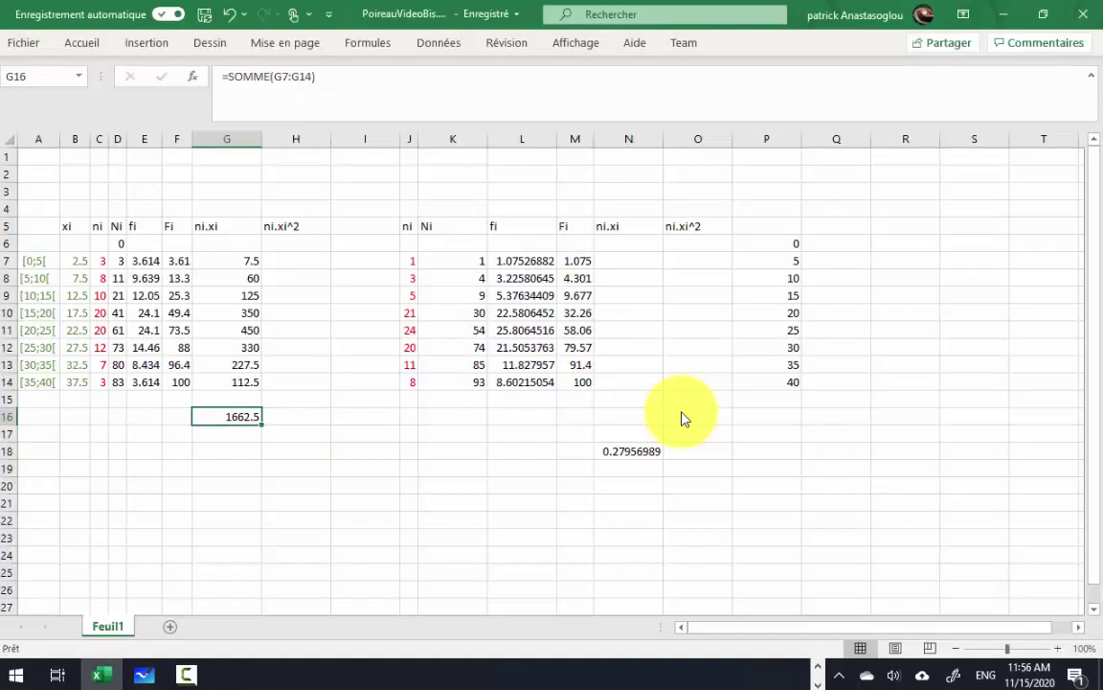
{"action": "key", "text": "alt+Tab"}
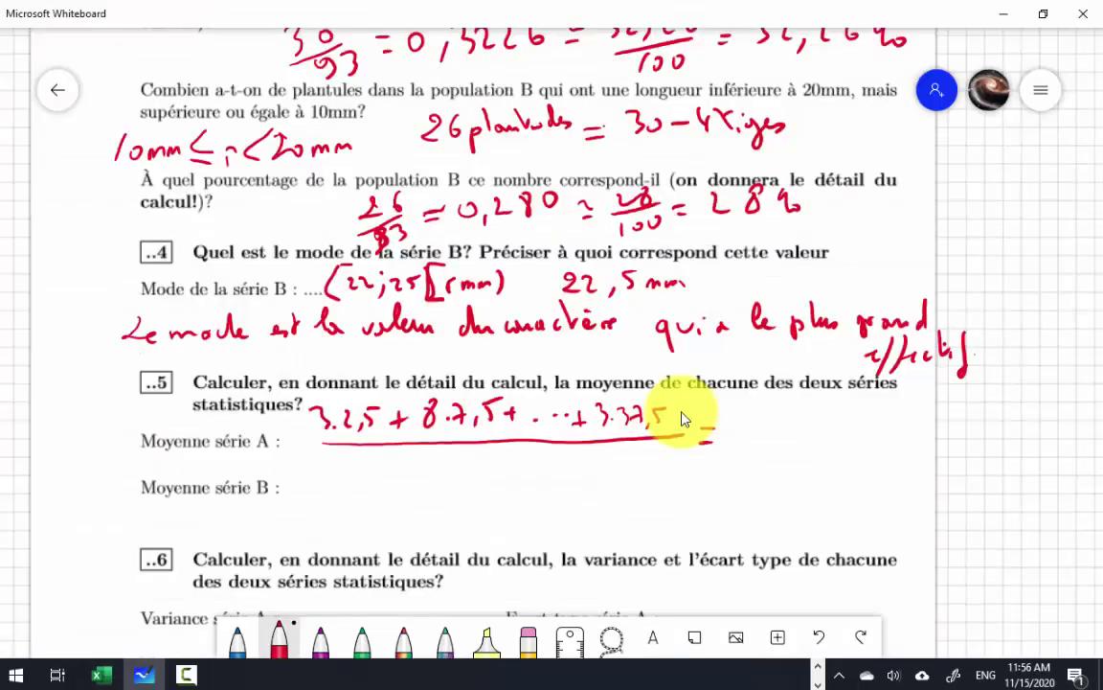
{"action": "mouse_move", "coordinate": [760, 400]}
{"action": "left_mouse_down"}
{"action": "mouse_move", "coordinate": [757, 418]}
{"action": "mouse_move", "coordinate": [801, 419]}
{"action": "left_mouse_up"}
{"action": "left_click_drag", "start_coordinate": [811, 417], "coordinate": [830, 419]}
{"action": "left_click_drag", "start_coordinate": [834, 400], "coordinate": [845, 399]}
{"action": "left_click_drag", "start_coordinate": [756, 441], "coordinate": [836, 433]}
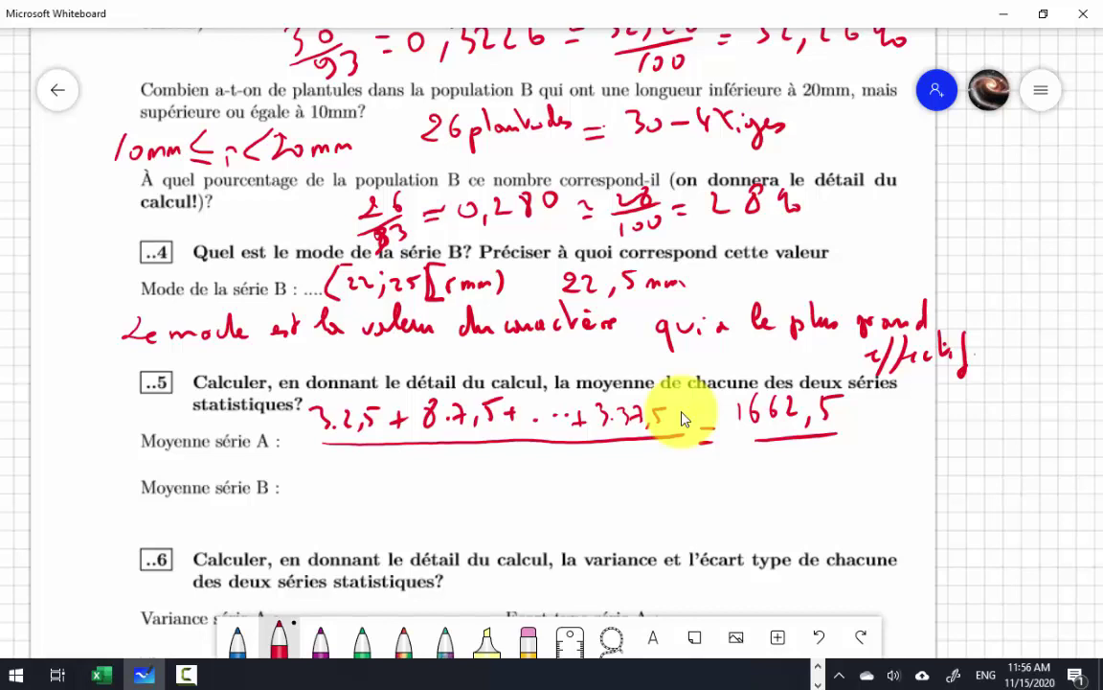
{"action": "left_click_drag", "start_coordinate": [465, 452], "coordinate": [483, 471]}
{"action": "mouse_move", "coordinate": [791, 456]}
{"action": "left_mouse_down"}
{"action": "mouse_move", "coordinate": [787, 476]}
{"action": "mouse_move", "coordinate": [807, 477]}
{"action": "left_mouse_up"}
{"action": "key", "text": "alt+Tab"}
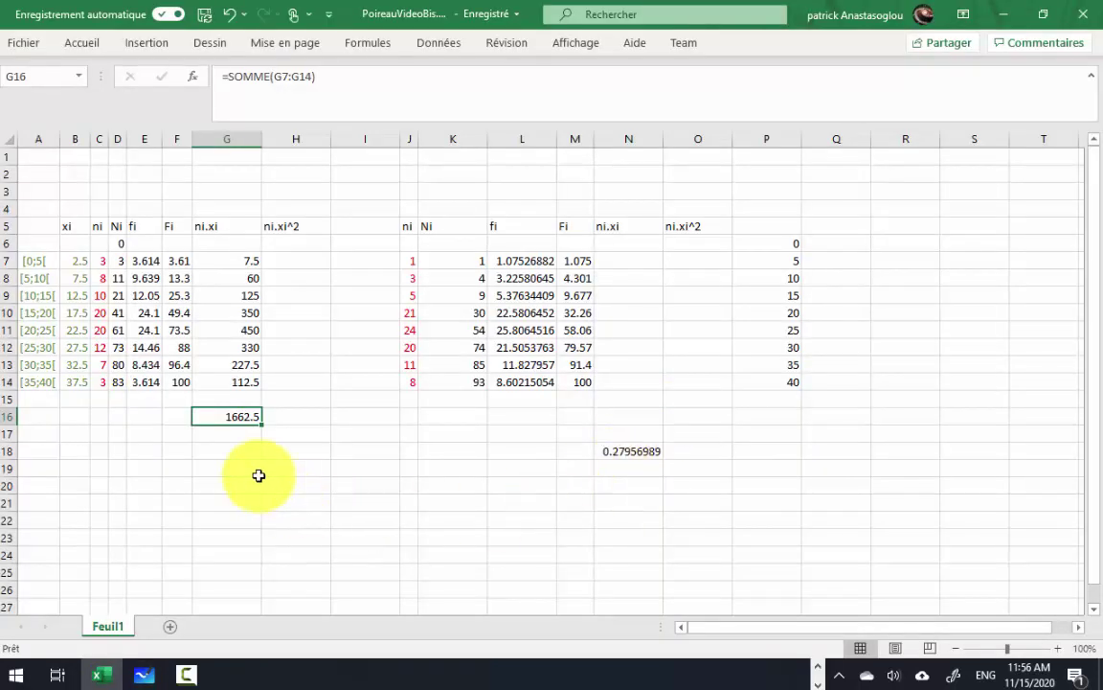
Step: Label F18 'moy' and enter =G16/D14 in G18, giving 20.0301205
{"action": "left_click", "coordinate": [221, 450]}
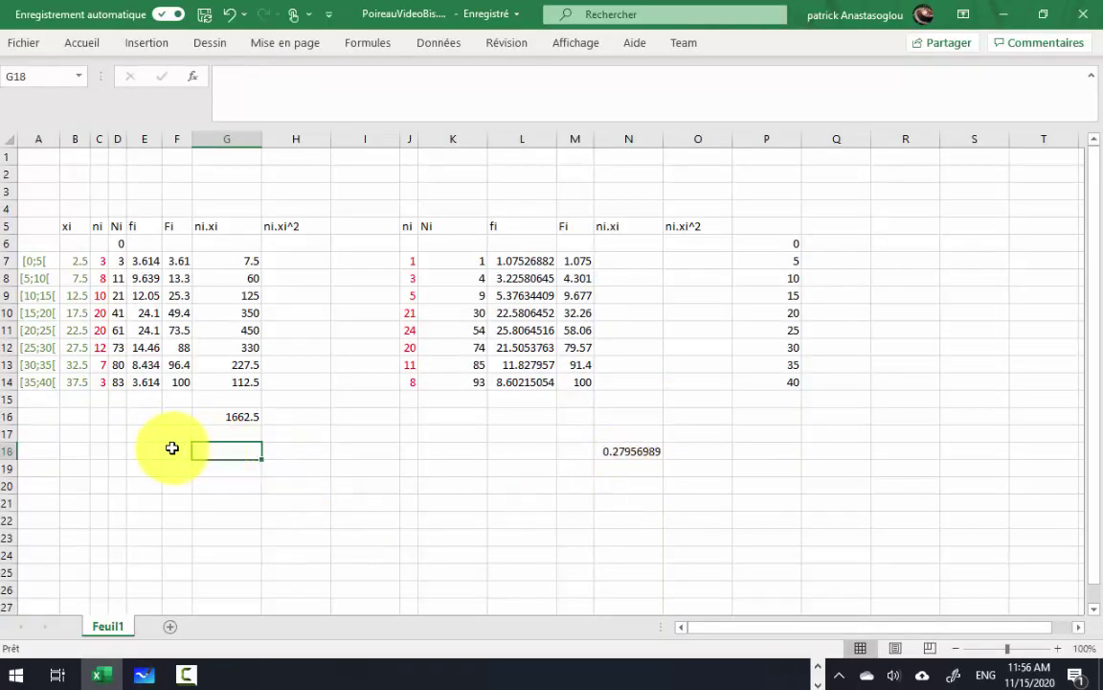
{"action": "left_click", "coordinate": [172, 448]}
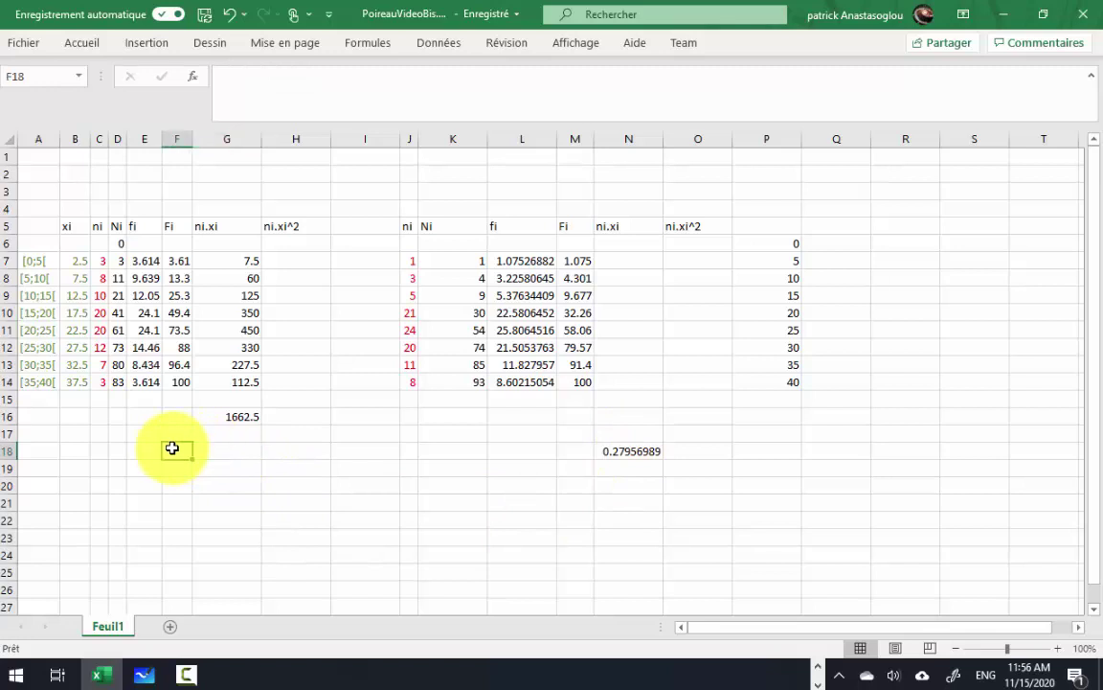
{"action": "type", "text": "moy"}
{"action": "key", "text": "Tab"}
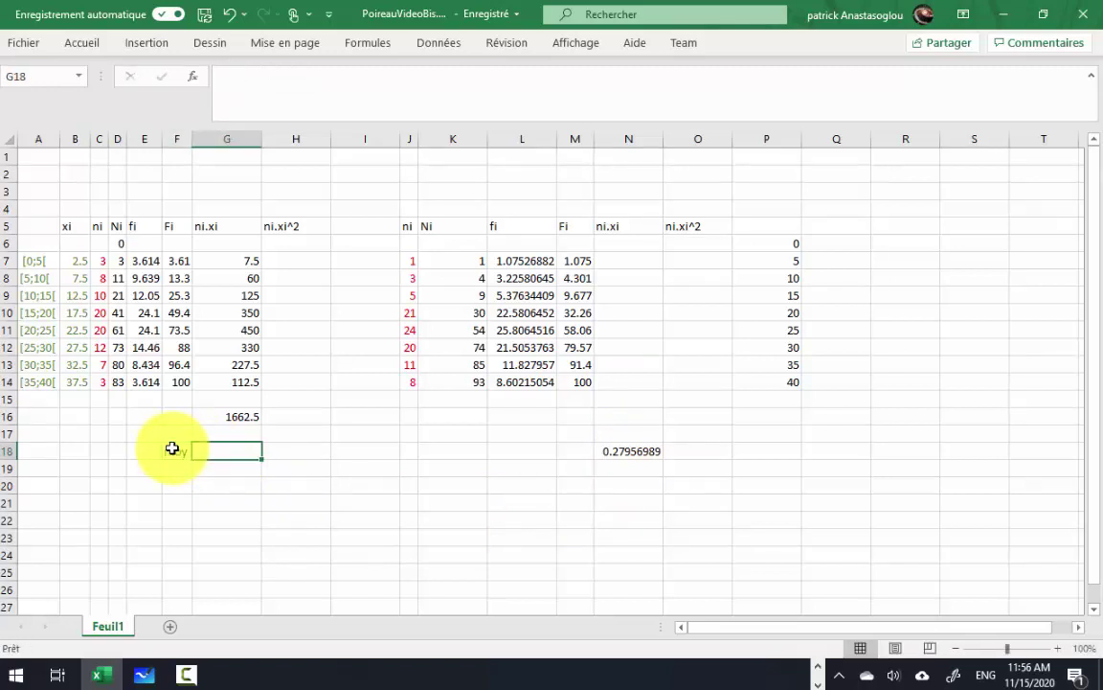
{"action": "type", "text": "="}
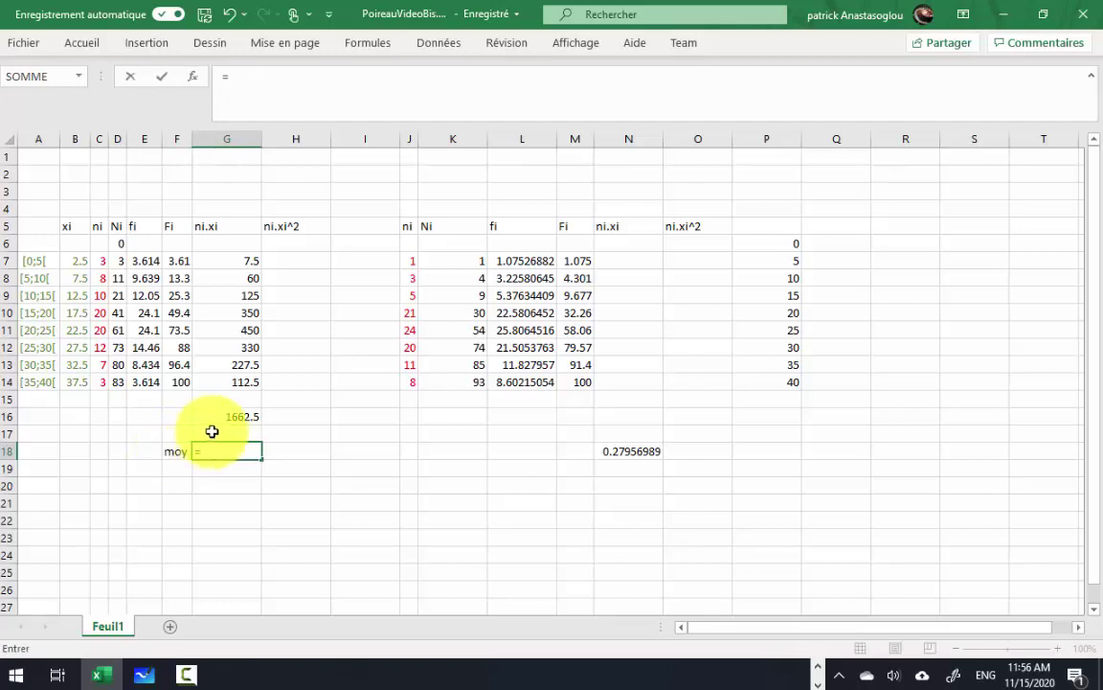
{"action": "left_click", "coordinate": [242, 416]}
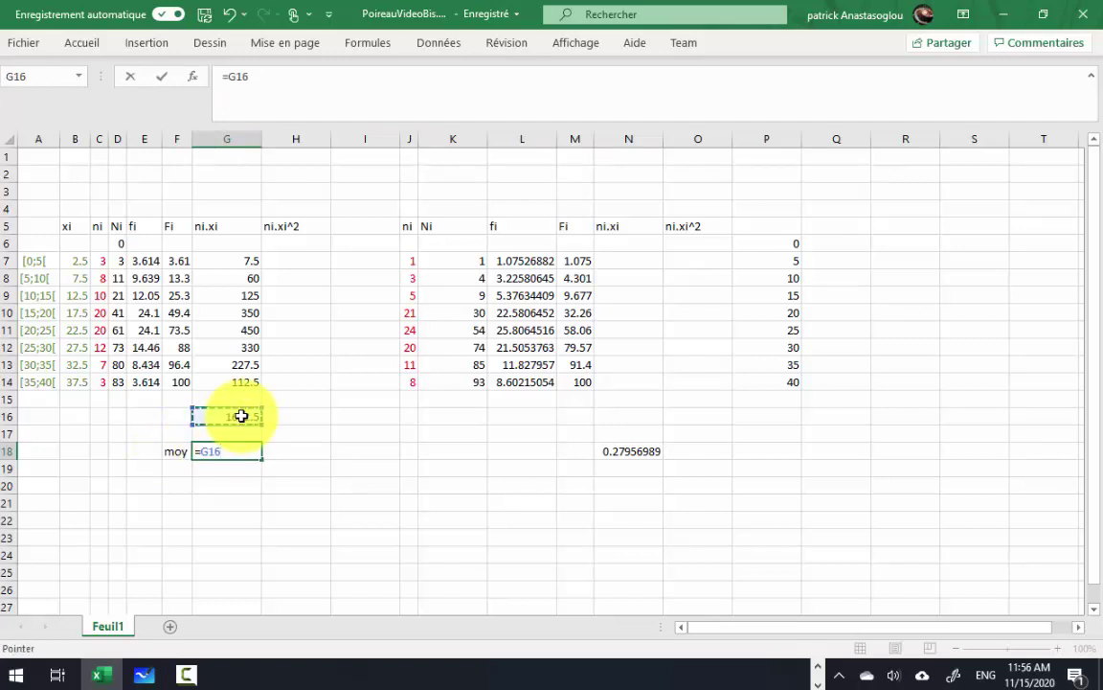
{"action": "type", "text": "/"}
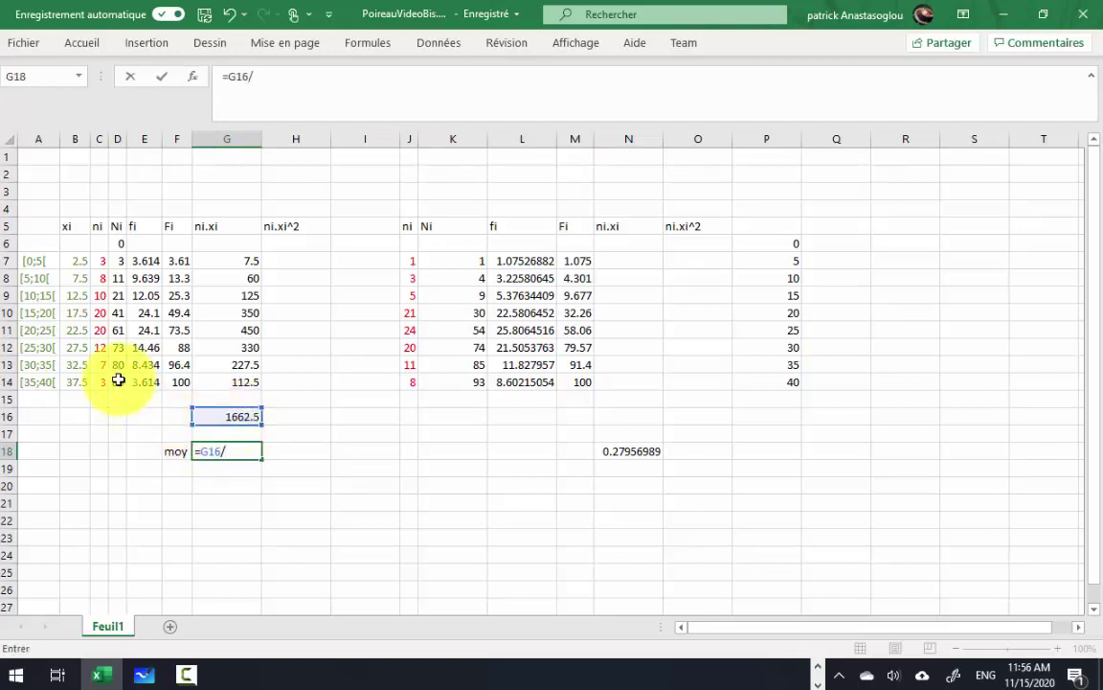
{"action": "left_click", "coordinate": [117, 381]}
{"action": "key", "text": "Return"}
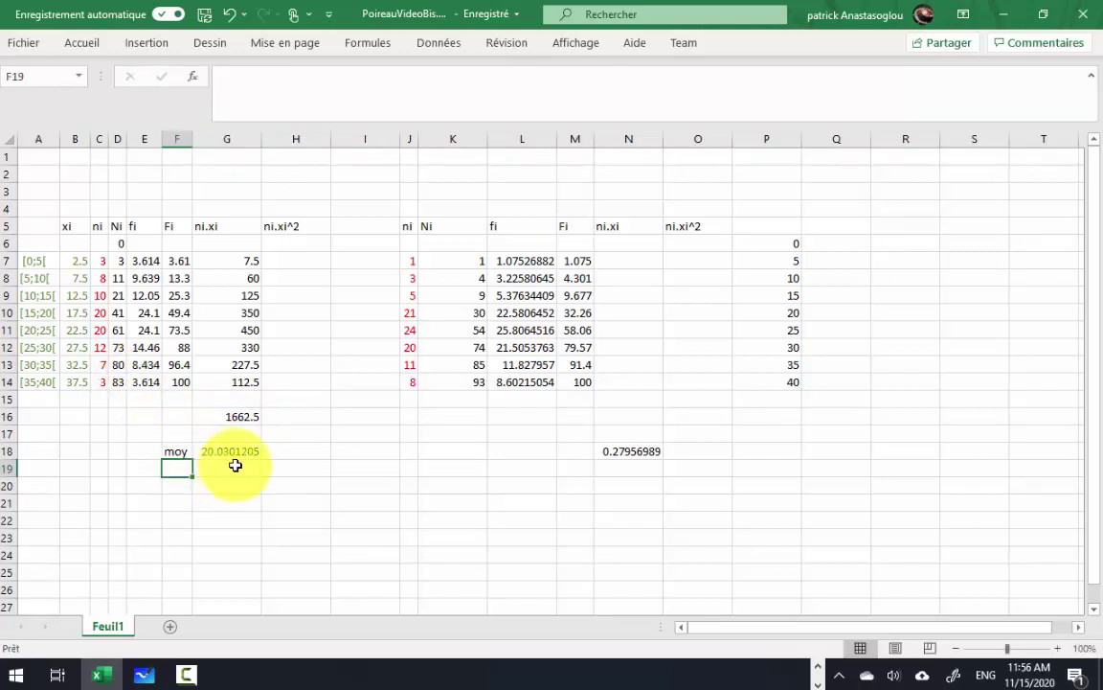
{"action": "key", "text": "alt+Tab"}
Step: Write =20,03 mm after the 1662,5/83 fraction and start the Moyenne série B line
{"action": "left_click_drag", "start_coordinate": [840, 427], "coordinate": [868, 433]}
{"action": "mouse_move", "coordinate": [876, 418]}
{"action": "left_mouse_down"}
{"action": "mouse_move", "coordinate": [886, 438]}
{"action": "mouse_move", "coordinate": [904, 416]}
{"action": "mouse_move", "coordinate": [912, 427]}
{"action": "mouse_move", "coordinate": [972, 425]}
{"action": "left_mouse_up"}
{"action": "left_click_drag", "start_coordinate": [996, 401], "coordinate": [891, 457]}
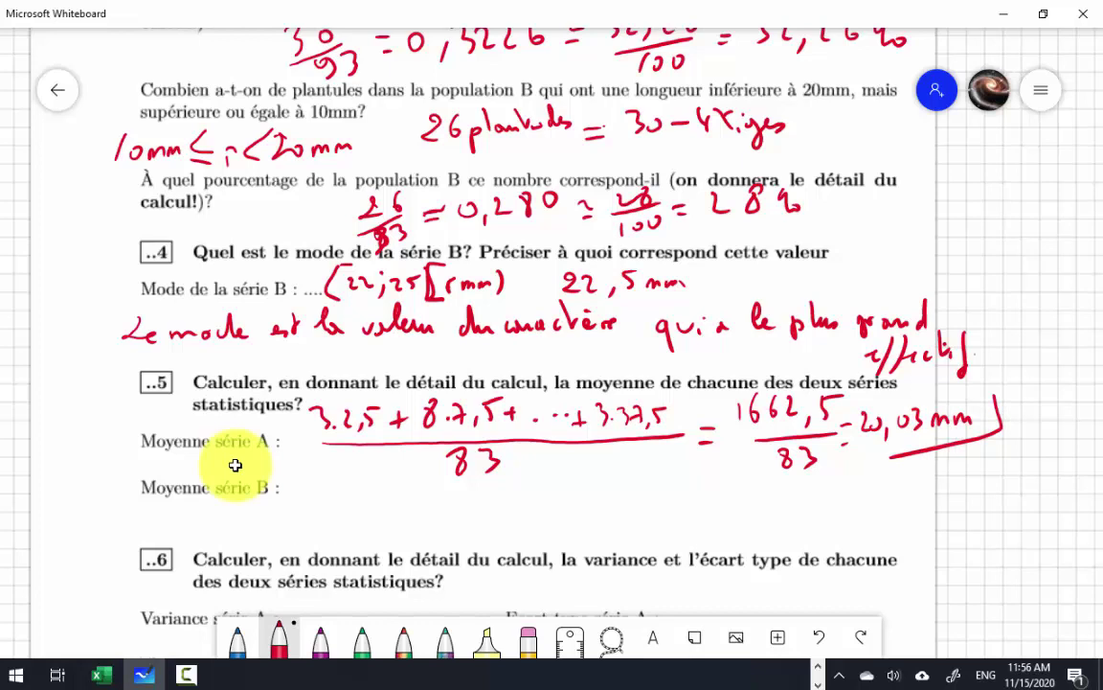
{"action": "mouse_move", "coordinate": [260, 507]}
{"action": "left_mouse_down"}
{"action": "mouse_move", "coordinate": [277, 525]}
{"action": "mouse_move", "coordinate": [288, 517]}
{"action": "left_mouse_up"}
{"action": "key", "text": "alt+Tab"}
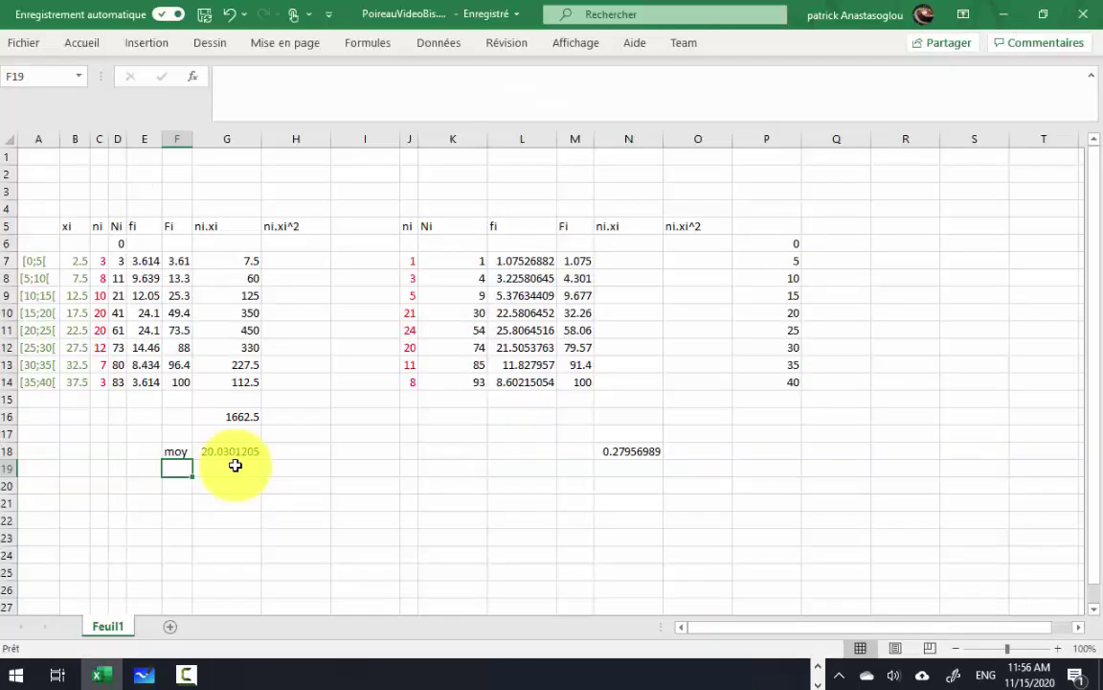
Step: Enter =J7*B7 in N7 as the first series B ni.xi product
{"action": "left_click", "coordinate": [626, 266]}
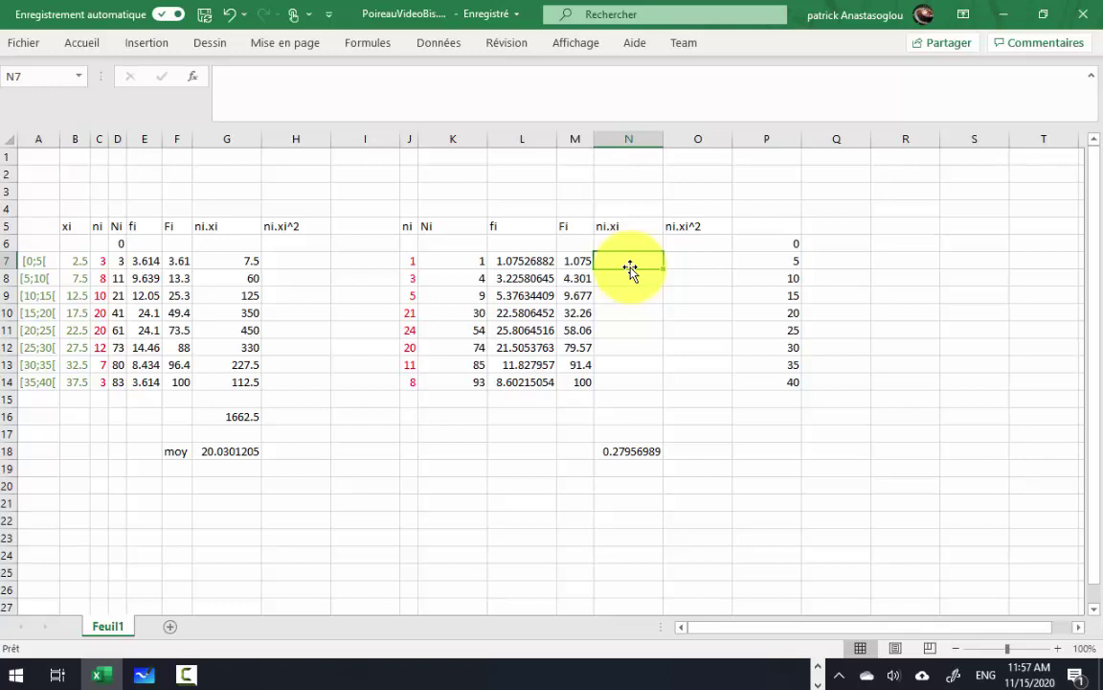
{"action": "type", "text": "="}
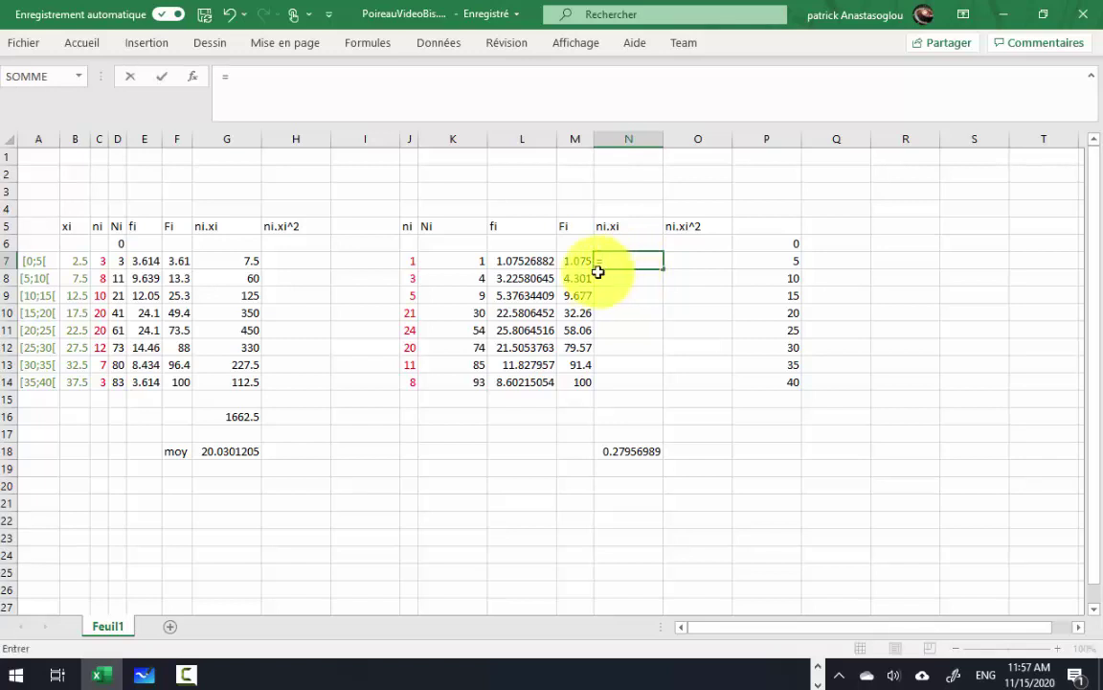
{"action": "left_click", "coordinate": [411, 258]}
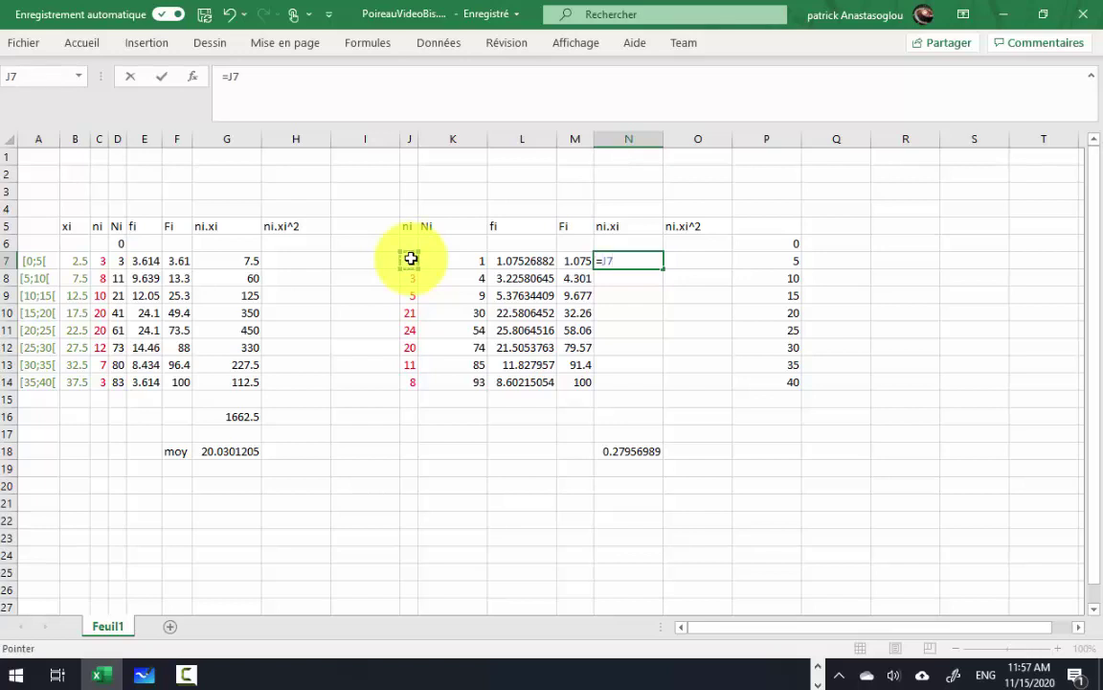
{"action": "type", "text": "*"}
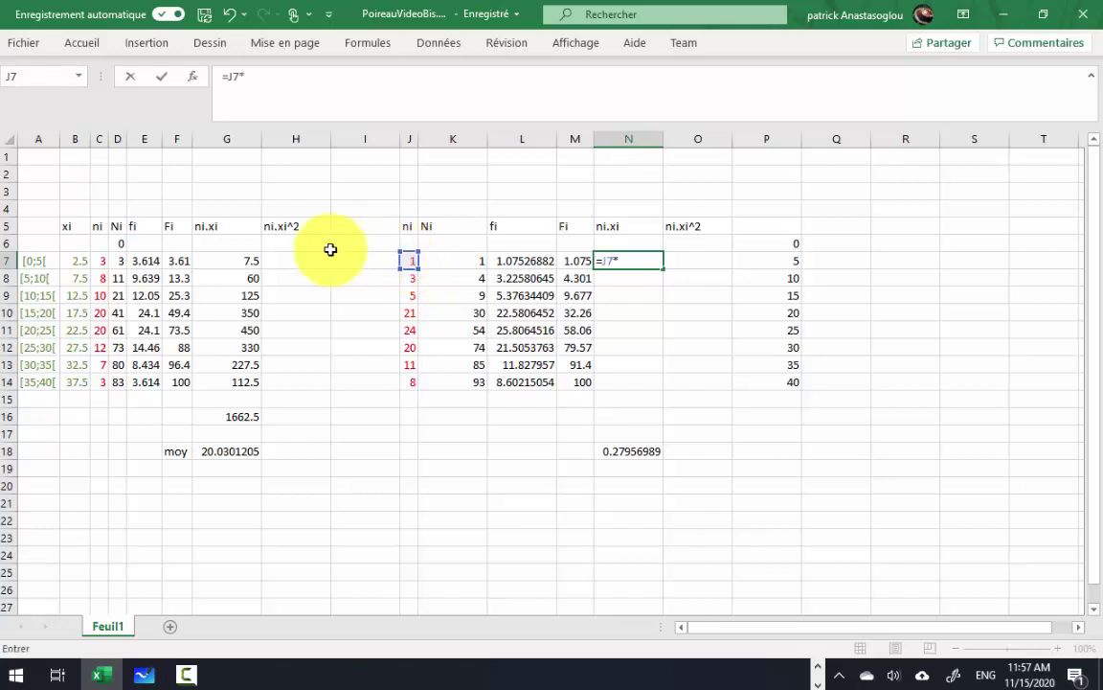
{"action": "left_click", "coordinate": [75, 262]}
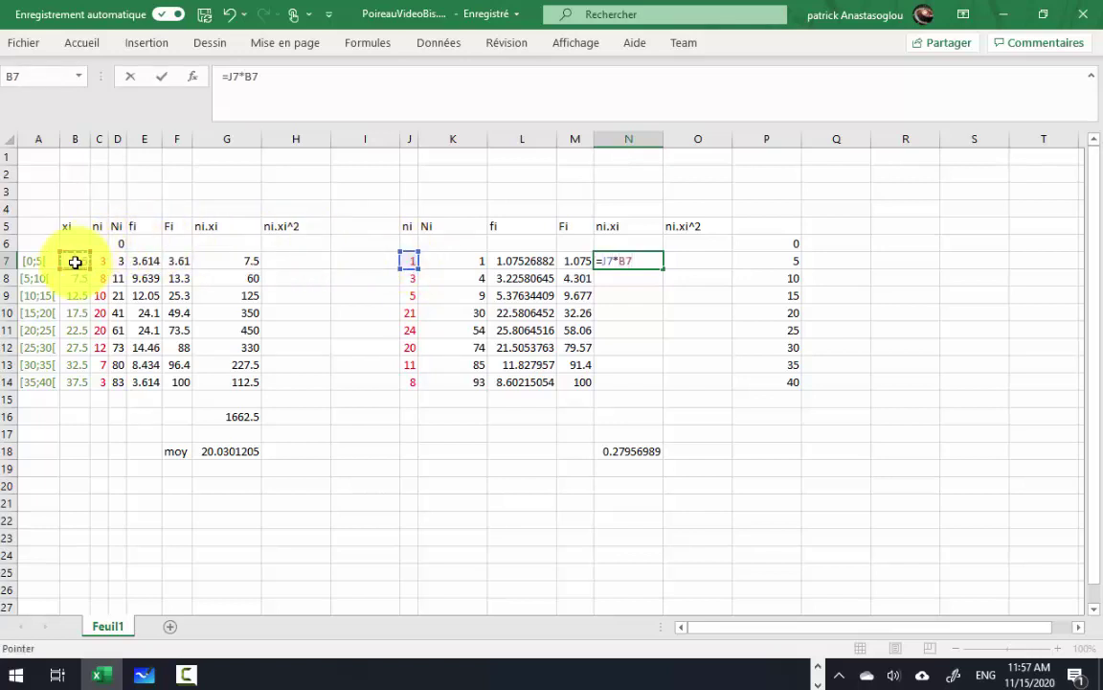
{"action": "key", "text": "Return"}
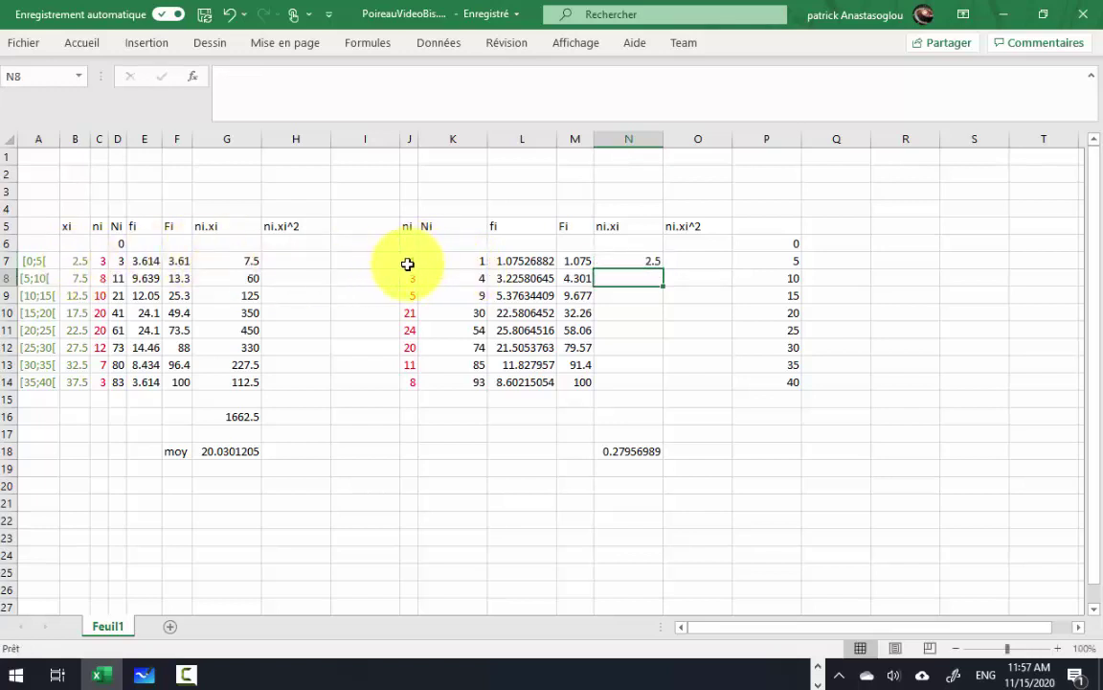
Step: Fill the product formula down to N14, giving 2.5 to 300, and select N16
{"action": "left_click", "coordinate": [652, 261]}
{"action": "left_click_drag", "start_coordinate": [663, 269], "coordinate": [657, 387]}
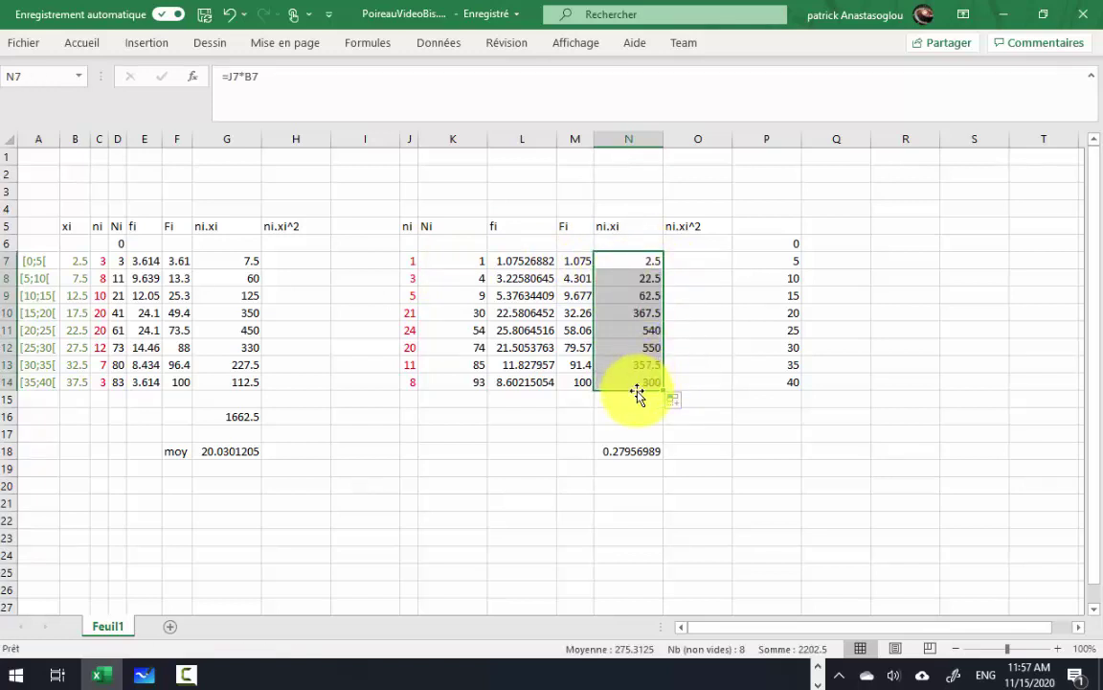
{"action": "left_click", "coordinate": [642, 381]}
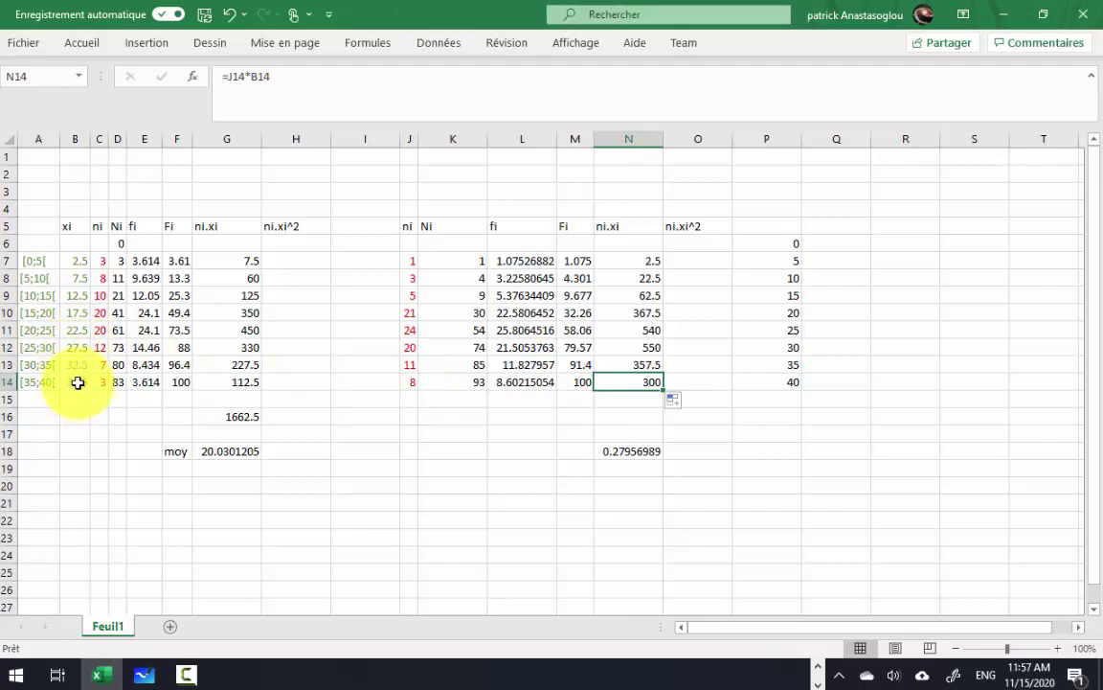
{"action": "left_click", "coordinate": [640, 413]}
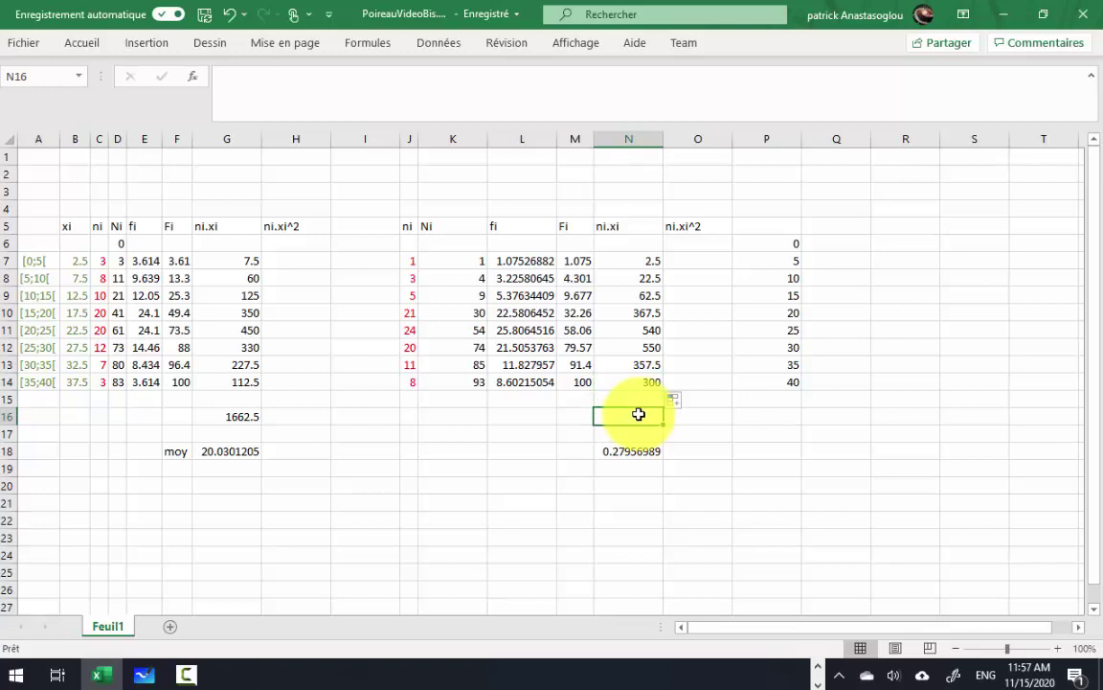
Step: Sum N7:N14 with SOMME in N16, giving the 2202.5 ni.xi total
{"action": "type", "text": "="}
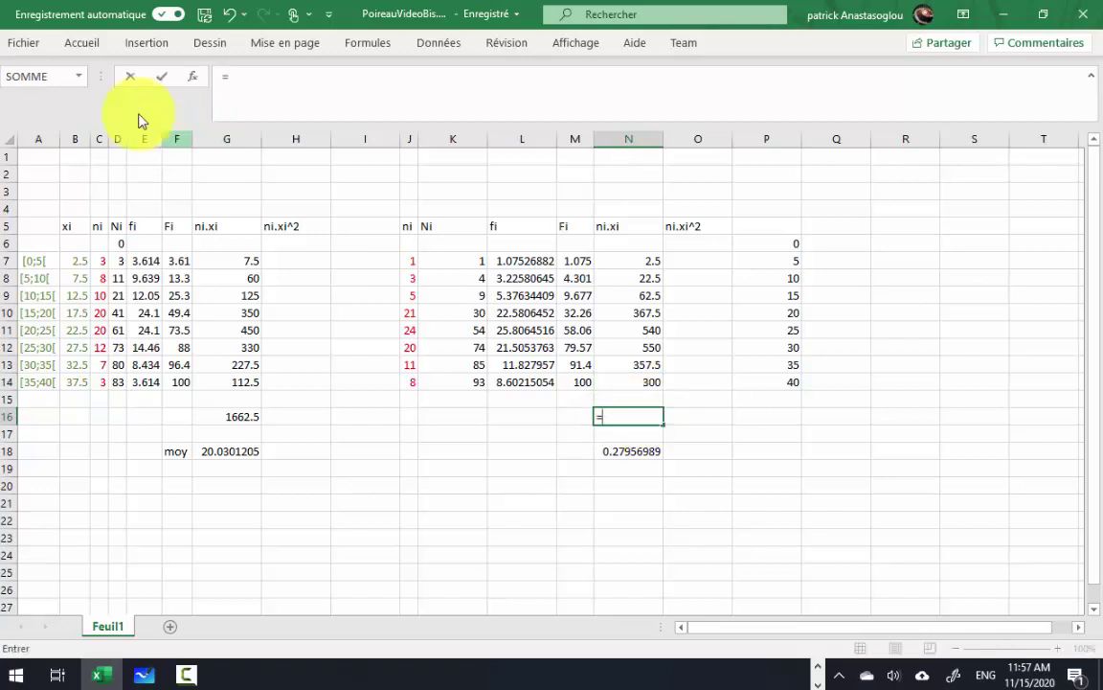
{"action": "left_click", "coordinate": [80, 76]}
{"action": "left_click", "coordinate": [44, 95]}
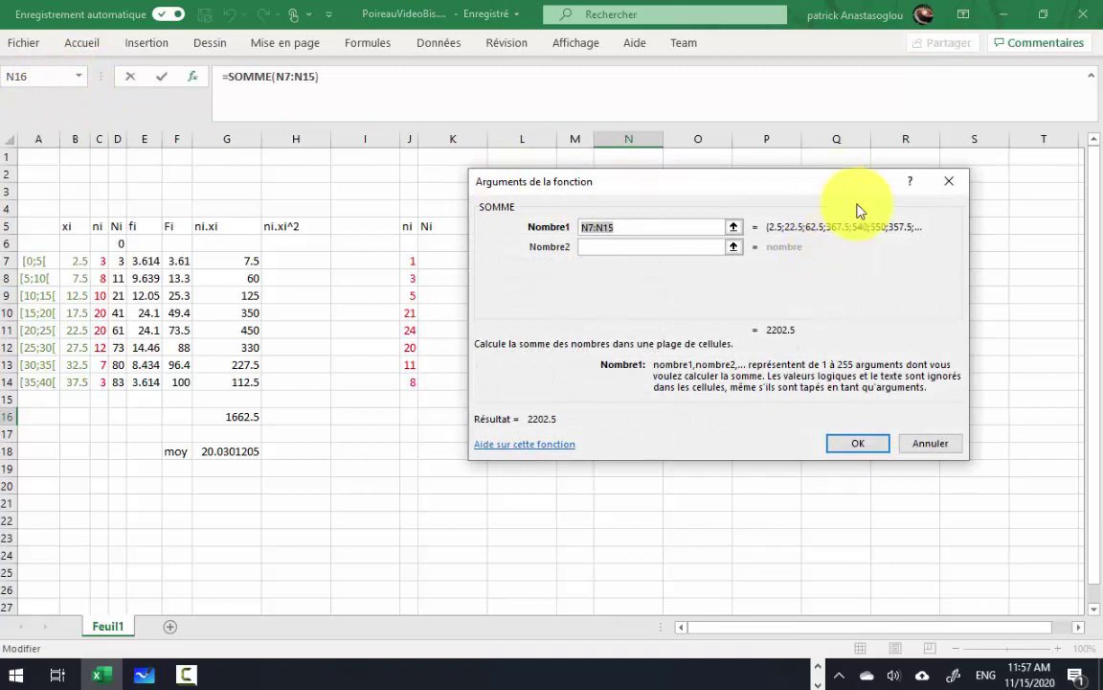
{"action": "left_click_drag", "start_coordinate": [834, 190], "coordinate": [994, 334]}
{"action": "left_click_drag", "start_coordinate": [634, 261], "coordinate": [639, 377]}
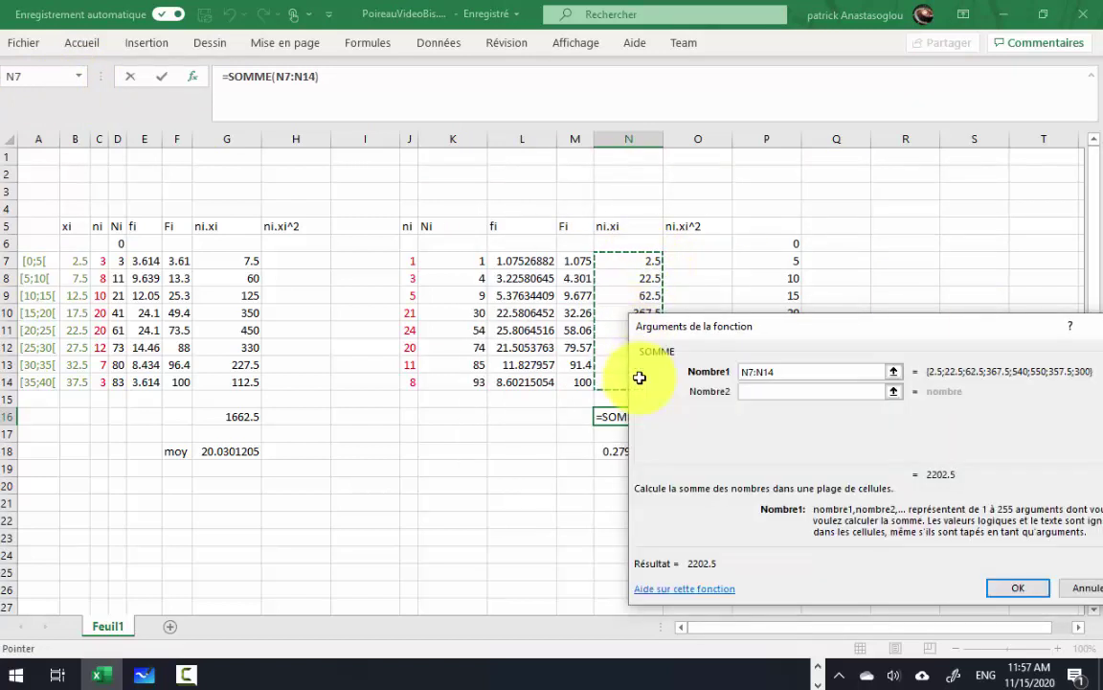
{"action": "key", "text": "Return"}
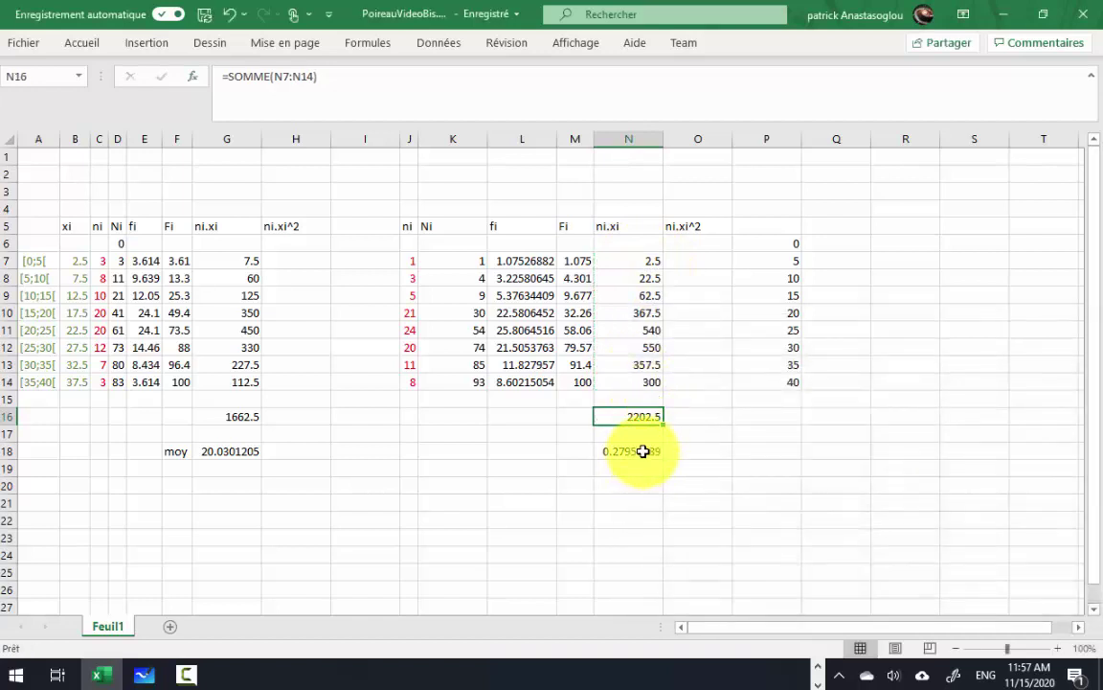
Step: Label M18 'moy' and compute =N16/K14 in N18, giving 23.6827957
{"action": "left_click", "coordinate": [587, 454]}
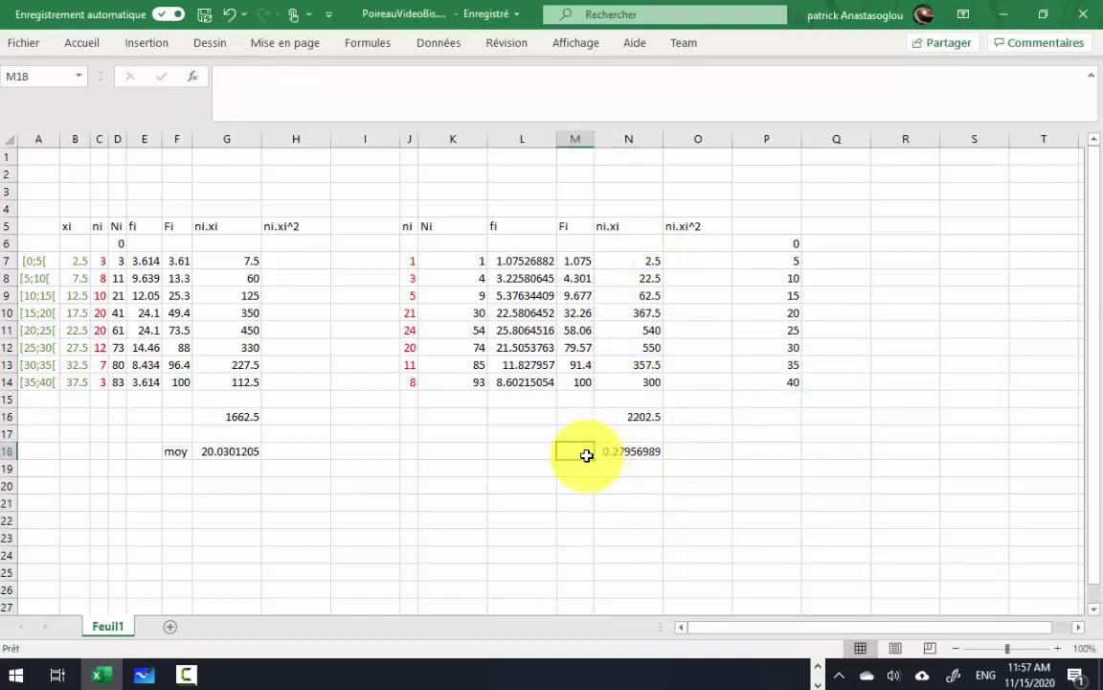
{"action": "type", "text": "moy"}
{"action": "left_click", "coordinate": [637, 452]}
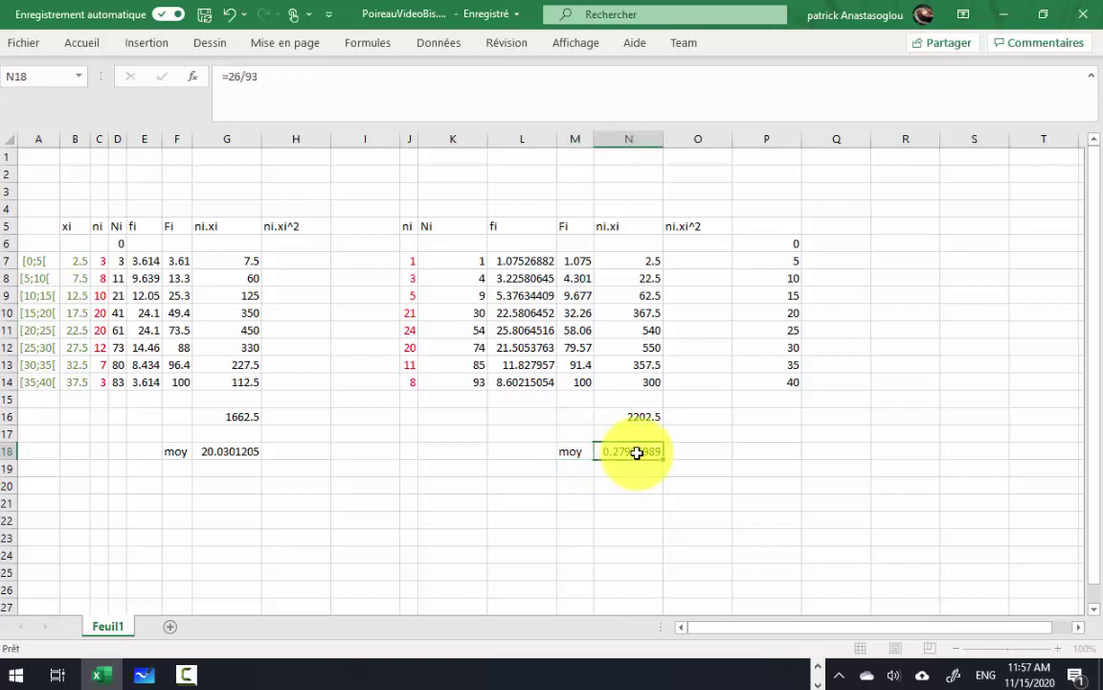
{"action": "type", "text": "="}
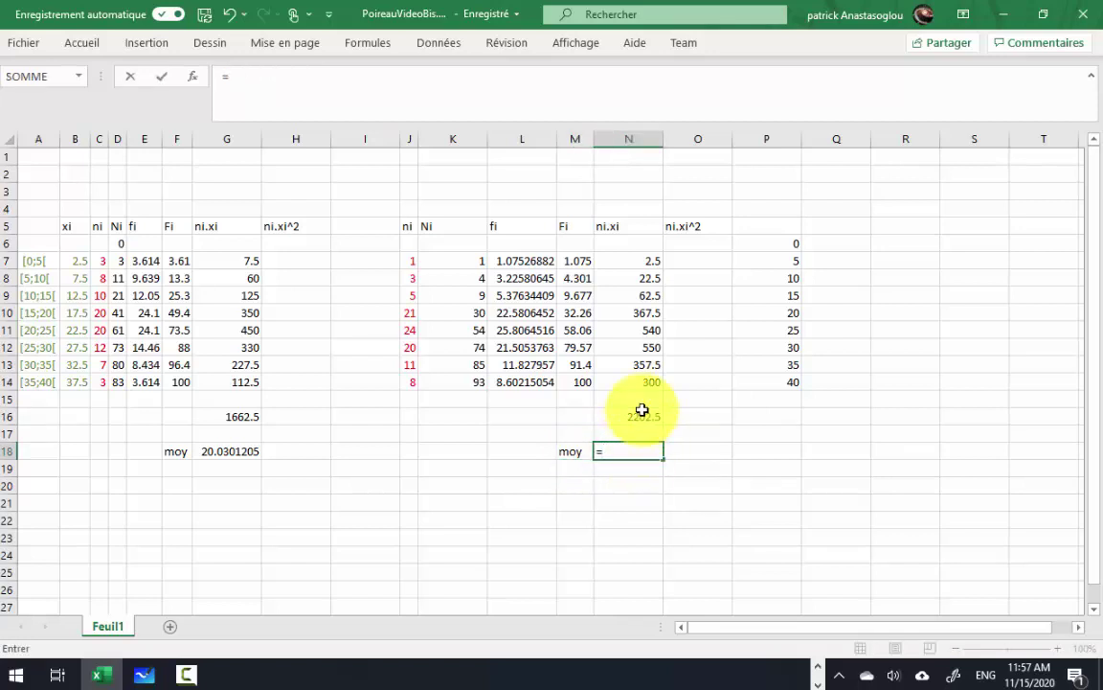
{"action": "left_click", "coordinate": [641, 418]}
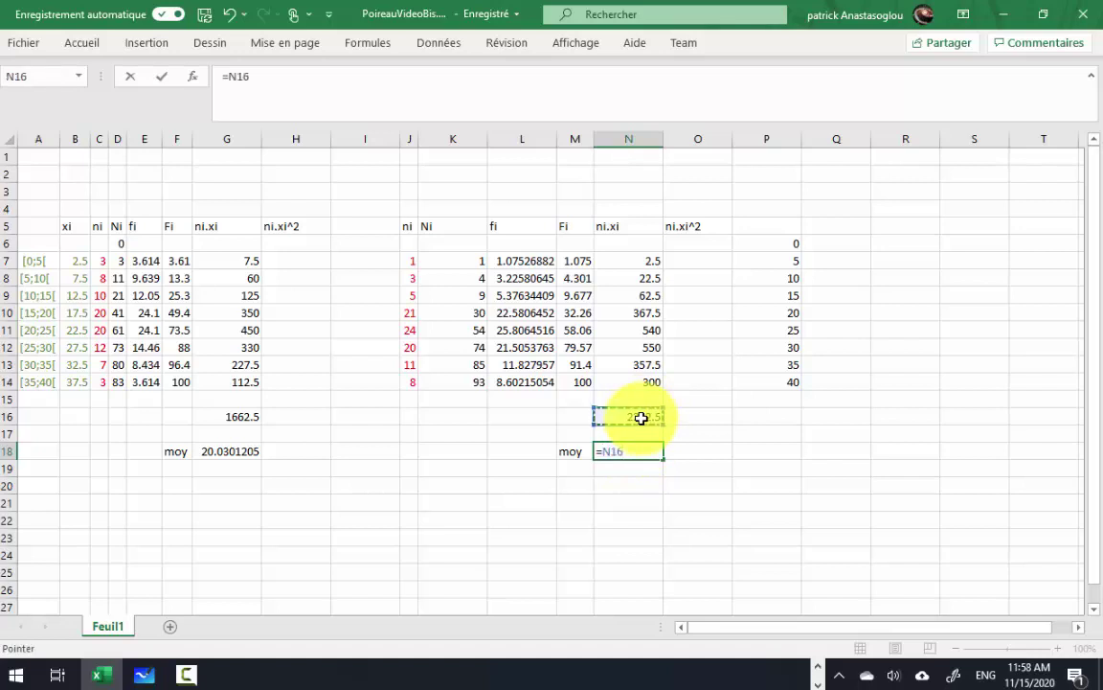
{"action": "type", "text": "/"}
{"action": "left_click", "coordinate": [464, 383]}
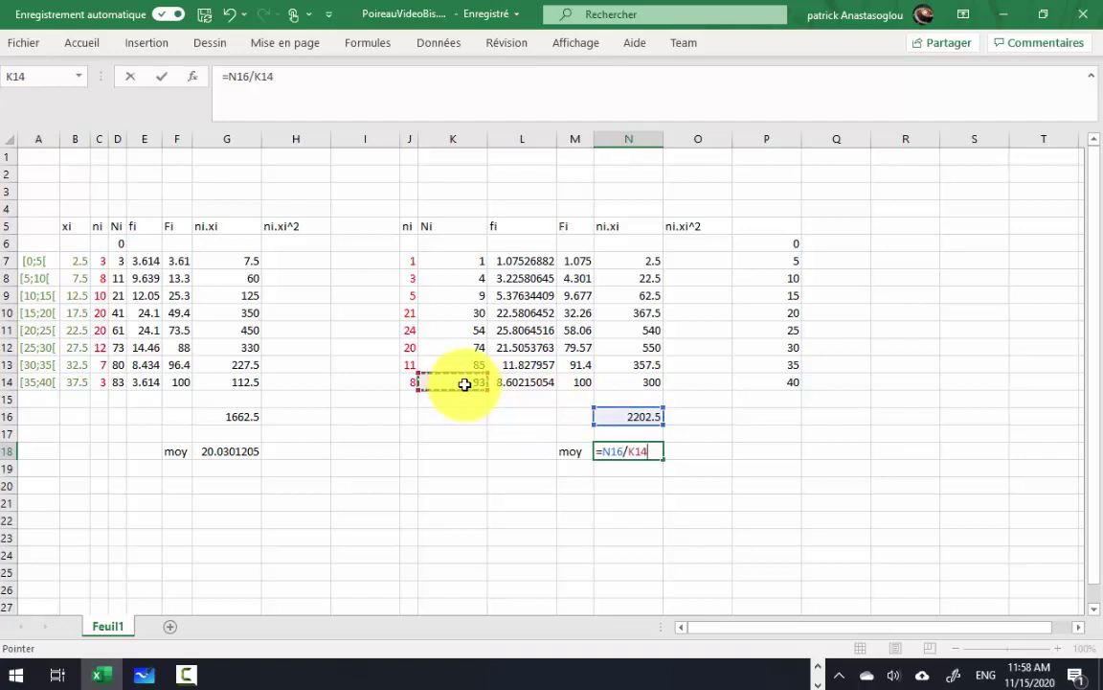
{"action": "key", "text": "Return"}
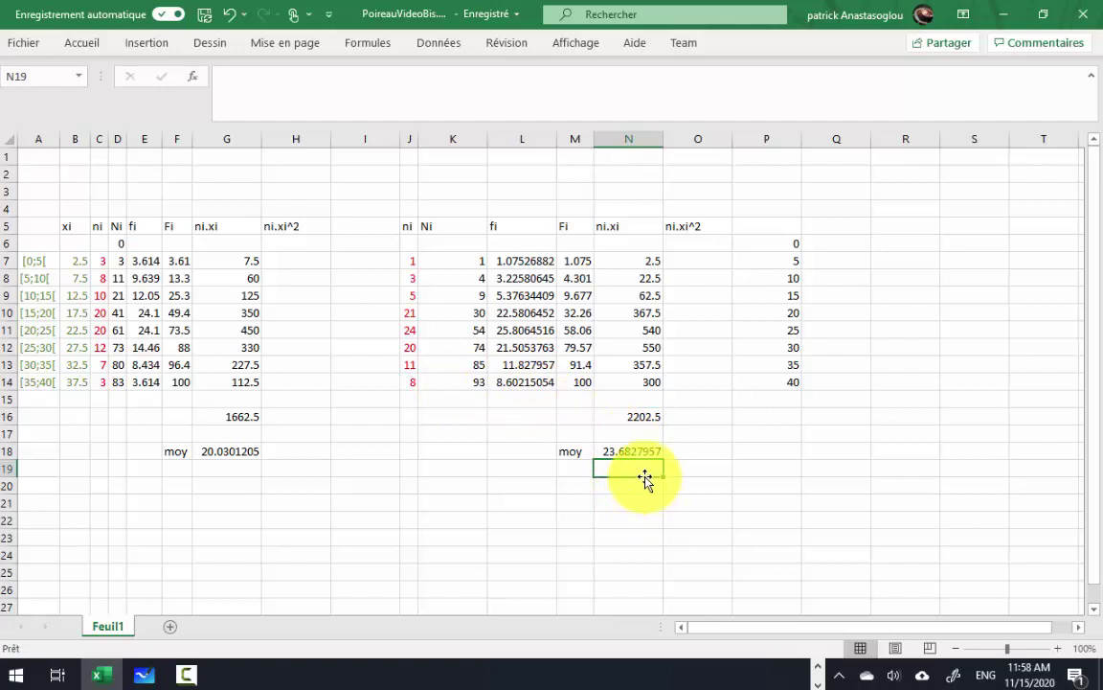
Step: Write 23,68 mm on the Moyenne série B line of the whiteboard worksheet
{"action": "key", "text": "alt+Tab"}
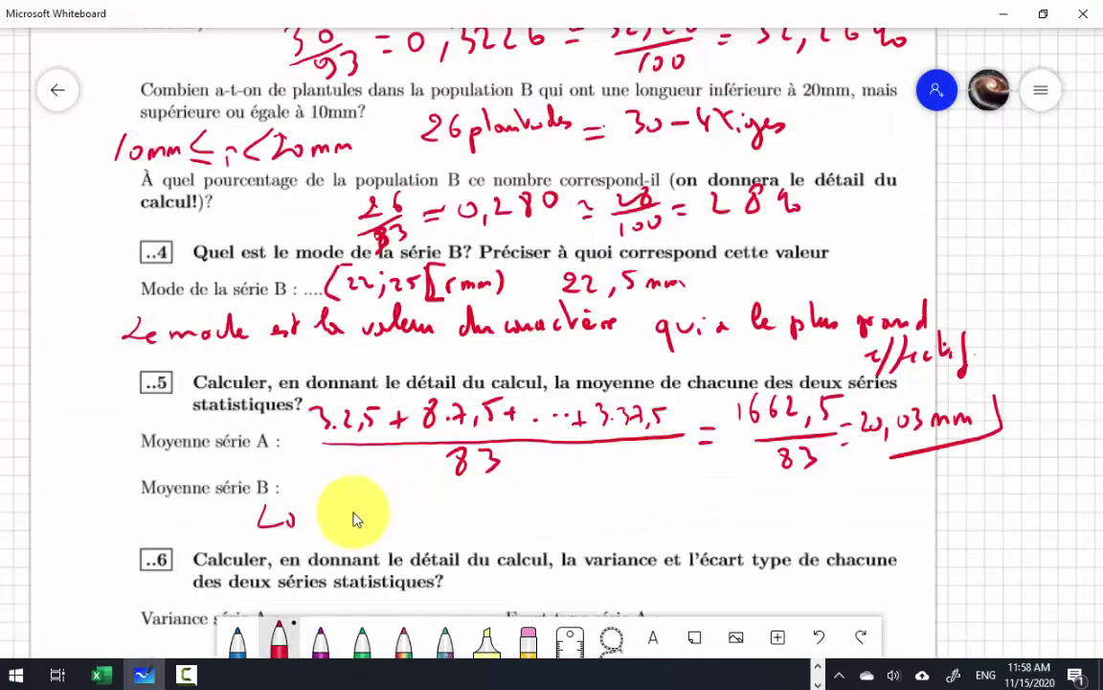
{"action": "left_click_drag", "start_coordinate": [376, 508], "coordinate": [402, 522]}
{"action": "mouse_move", "coordinate": [423, 514]}
{"action": "left_mouse_down"}
{"action": "mouse_move", "coordinate": [422, 523]}
{"action": "mouse_move", "coordinate": [436, 517]}
{"action": "mouse_move", "coordinate": [446, 500]}
{"action": "mouse_move", "coordinate": [506, 511]}
{"action": "mouse_move", "coordinate": [461, 543]}
{"action": "left_mouse_up"}
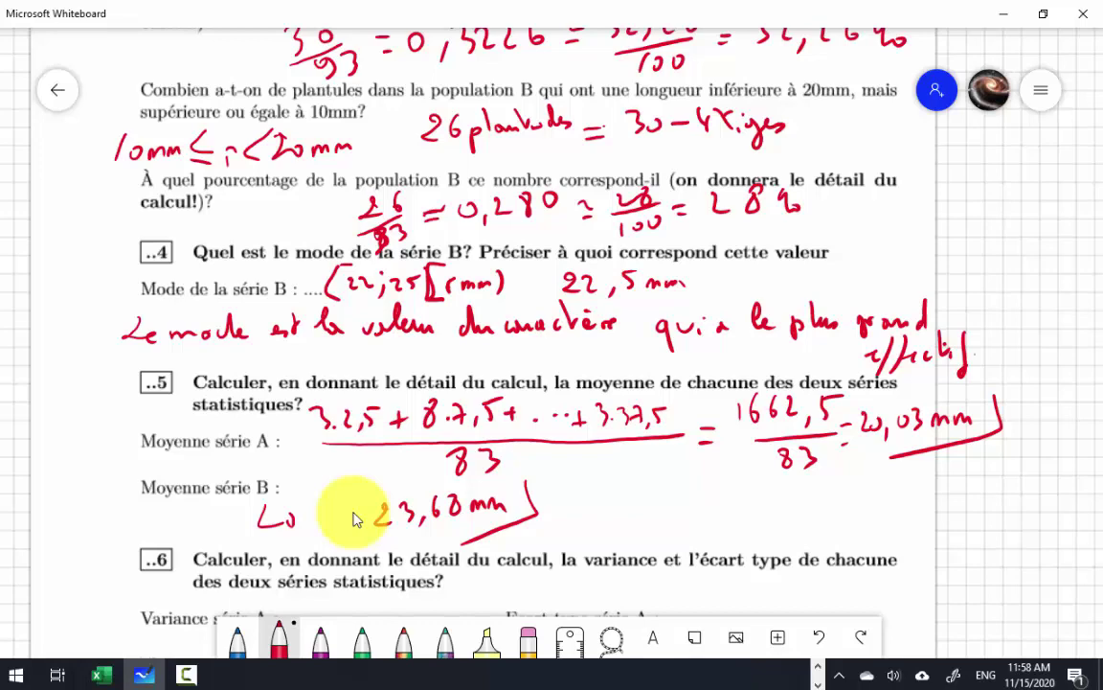
Step: Scroll the worksheet down to bring question 6 on variance and standard deviation into view
{"action": "scroll", "coordinate": [353, 518], "scroll_direction": "down", "scroll_amount": 2}
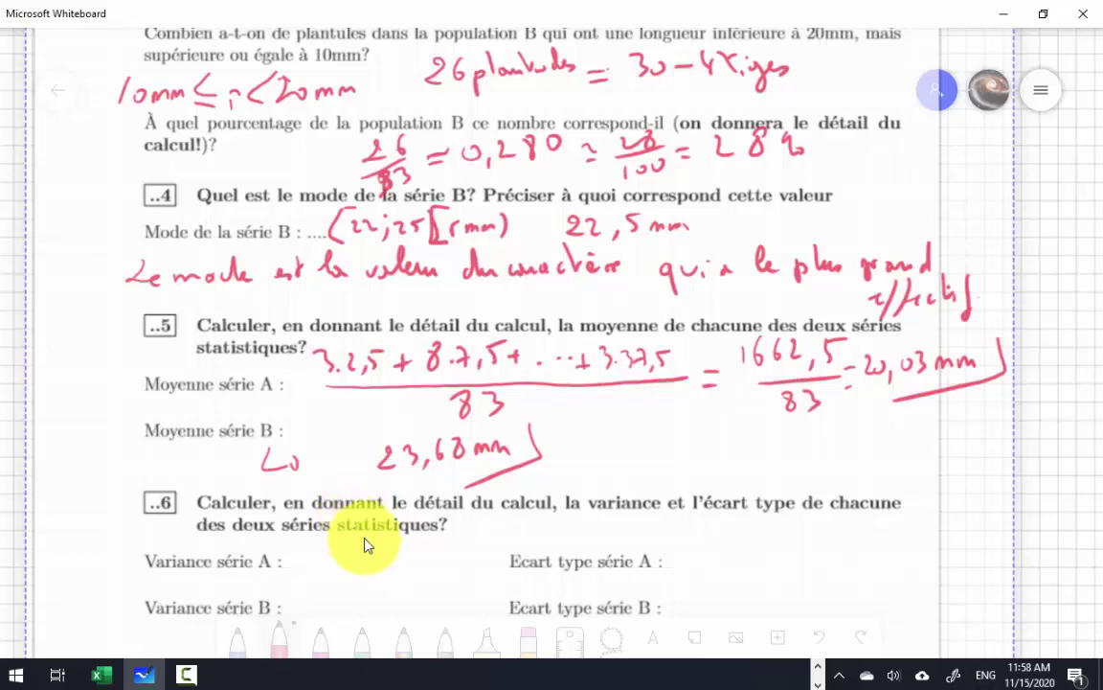
{"action": "left_click", "coordinate": [603, 475]}
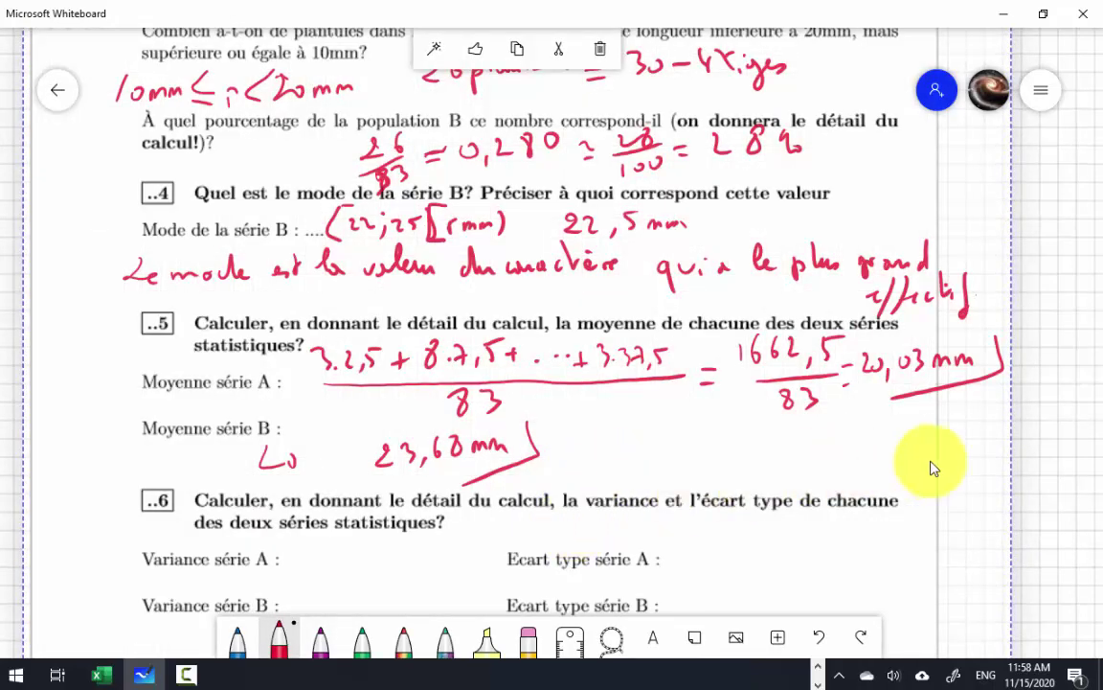
{"action": "left_click", "coordinate": [859, 462]}
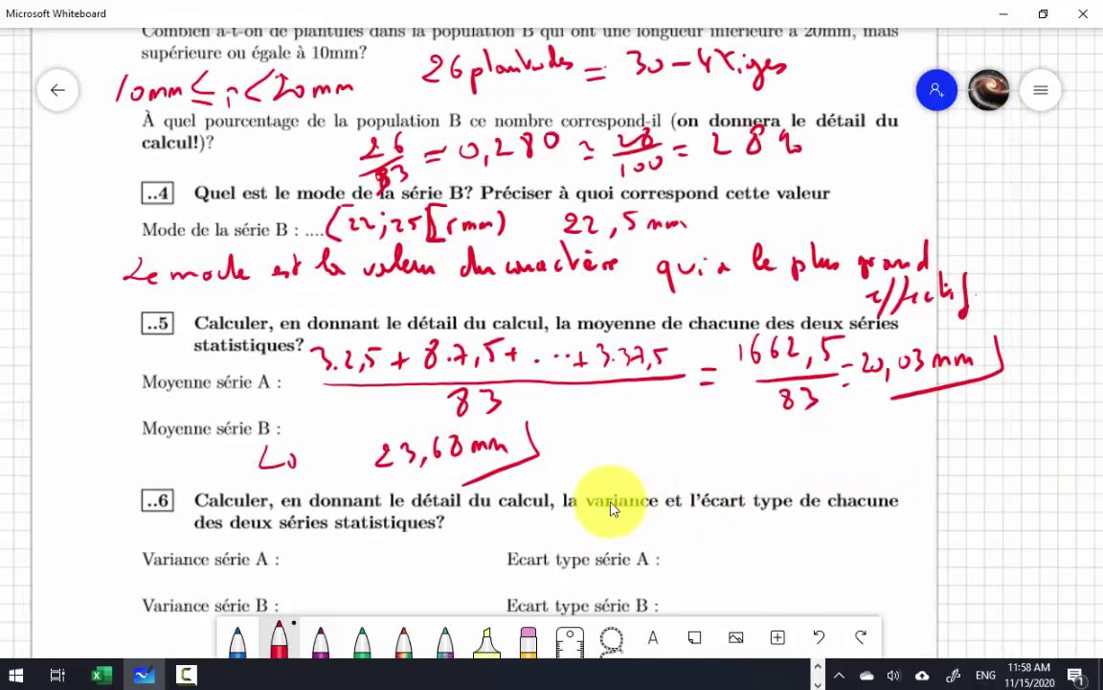
{"action": "scroll", "coordinate": [623, 462], "scroll_direction": "down", "scroll_amount": 2}
{"action": "scroll", "coordinate": [613, 375], "scroll_direction": "right", "scroll_amount": 1}
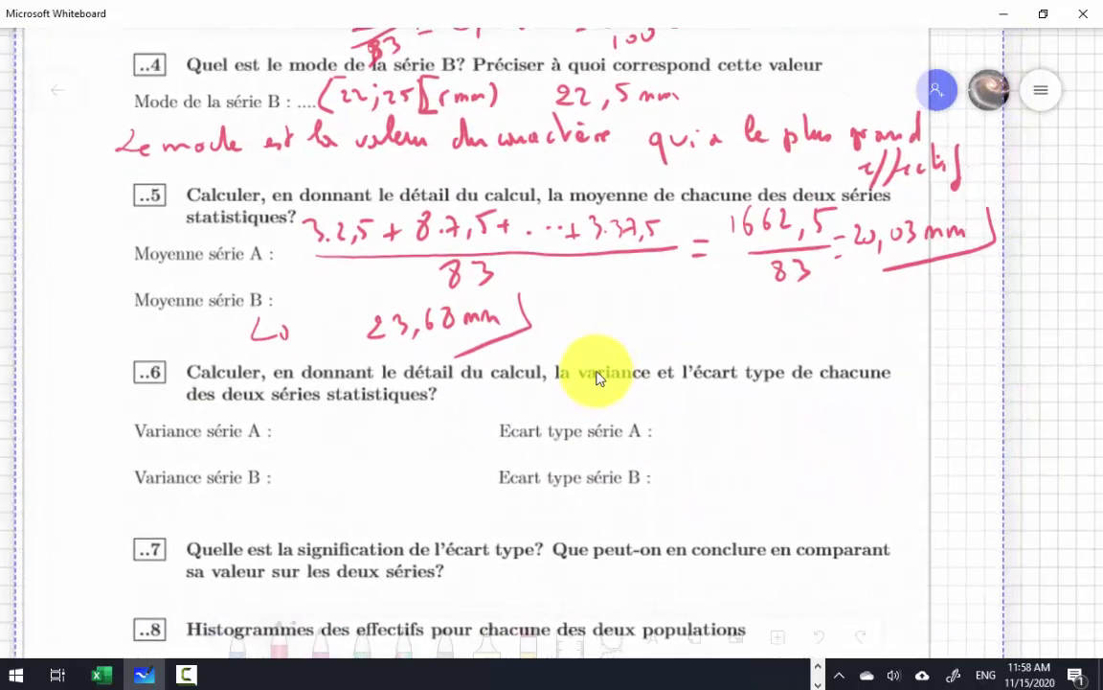
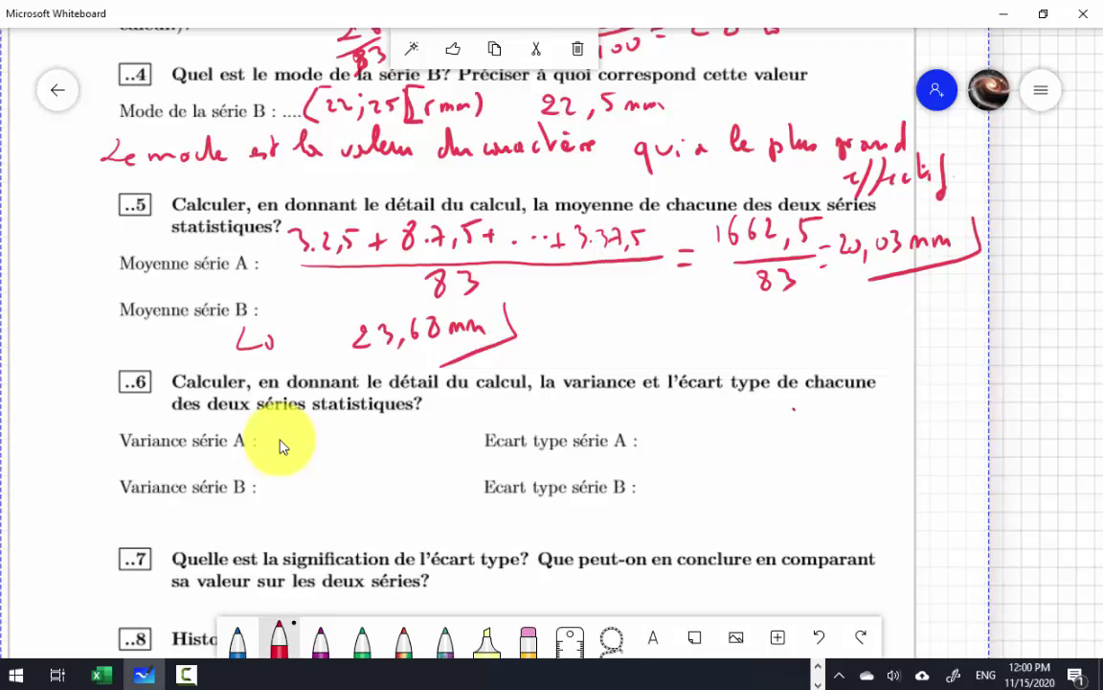
Step: Write in red ink beside question 6 that variance is the mean of the squared deviations from the mean
{"action": "scroll", "coordinate": [280, 445], "scroll_direction": "down", "scroll_amount": 5}
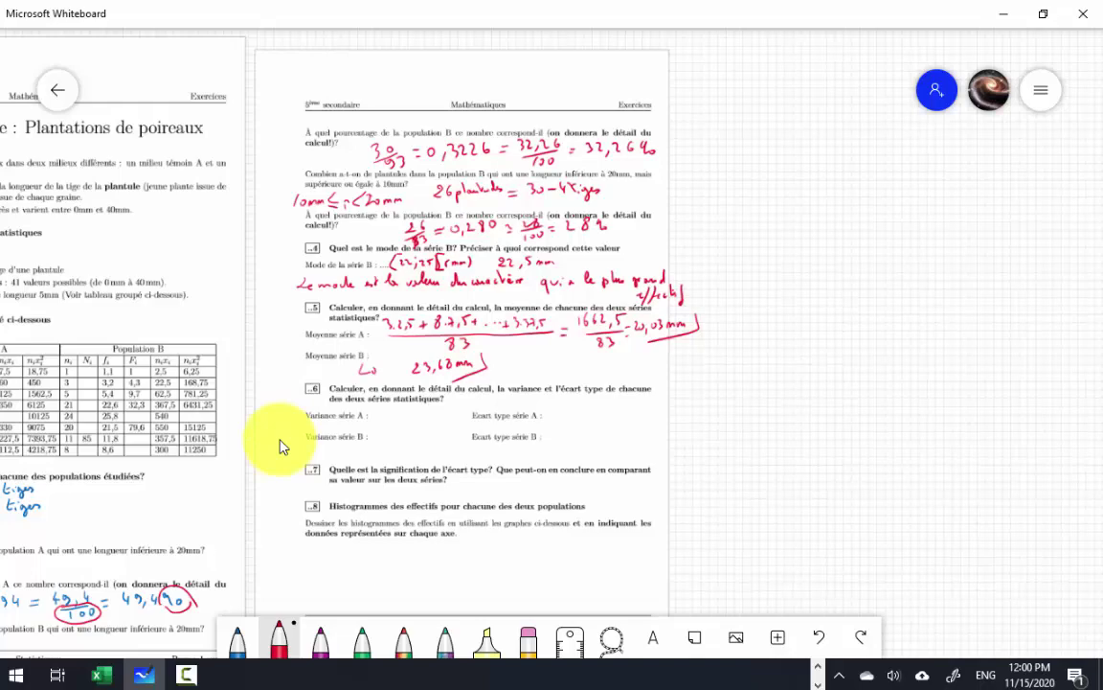
{"action": "scroll", "coordinate": [280, 445], "scroll_direction": "up", "scroll_amount": 2}
{"action": "scroll", "coordinate": [281, 445], "scroll_direction": "up", "scroll_amount": 3}
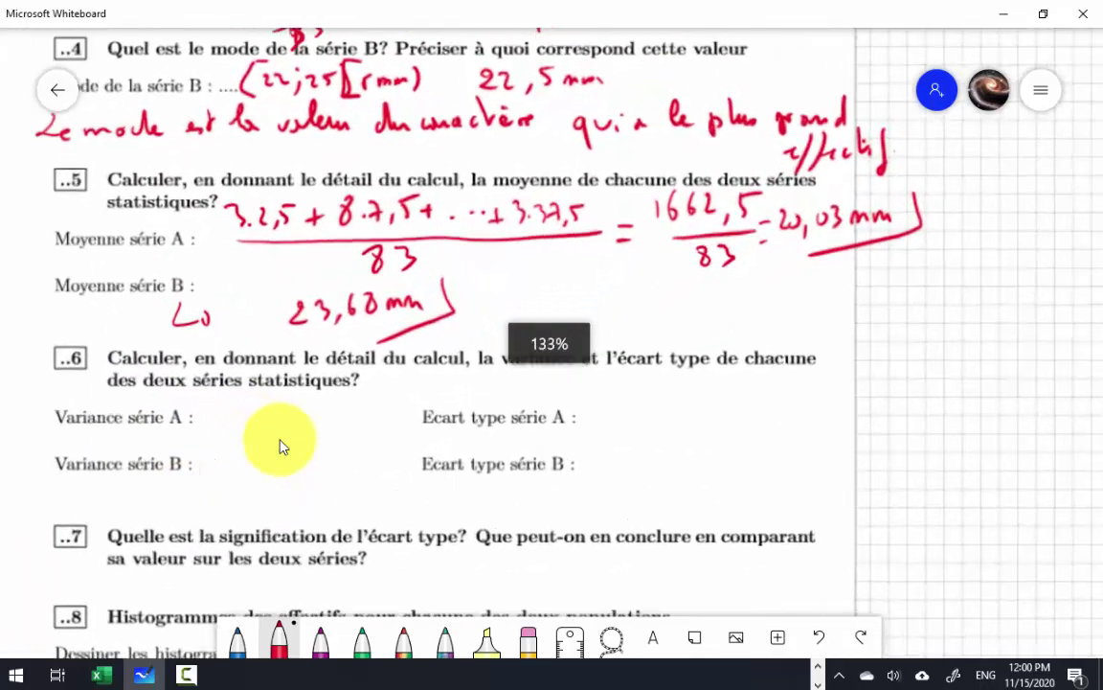
{"action": "scroll", "coordinate": [281, 445], "scroll_direction": "up", "scroll_amount": 1}
{"action": "mouse_move", "coordinate": [664, 387]}
{"action": "left_mouse_down"}
{"action": "mouse_move", "coordinate": [716, 403]}
{"action": "mouse_move", "coordinate": [738, 383]}
{"action": "mouse_move", "coordinate": [910, 379]}
{"action": "mouse_move", "coordinate": [950, 352]}
{"action": "mouse_move", "coordinate": [973, 379]}
{"action": "mouse_move", "coordinate": [1025, 376]}
{"action": "mouse_move", "coordinate": [1050, 361]}
{"action": "left_mouse_up"}
{"action": "left_click_drag", "start_coordinate": [989, 401], "coordinate": [1063, 394]}
{"action": "mouse_move", "coordinate": [1015, 433]}
{"action": "left_mouse_down"}
{"action": "mouse_move", "coordinate": [1042, 426]}
{"action": "mouse_move", "coordinate": [1058, 437]}
{"action": "mouse_move", "coordinate": [1098, 420]}
{"action": "left_mouse_up"}
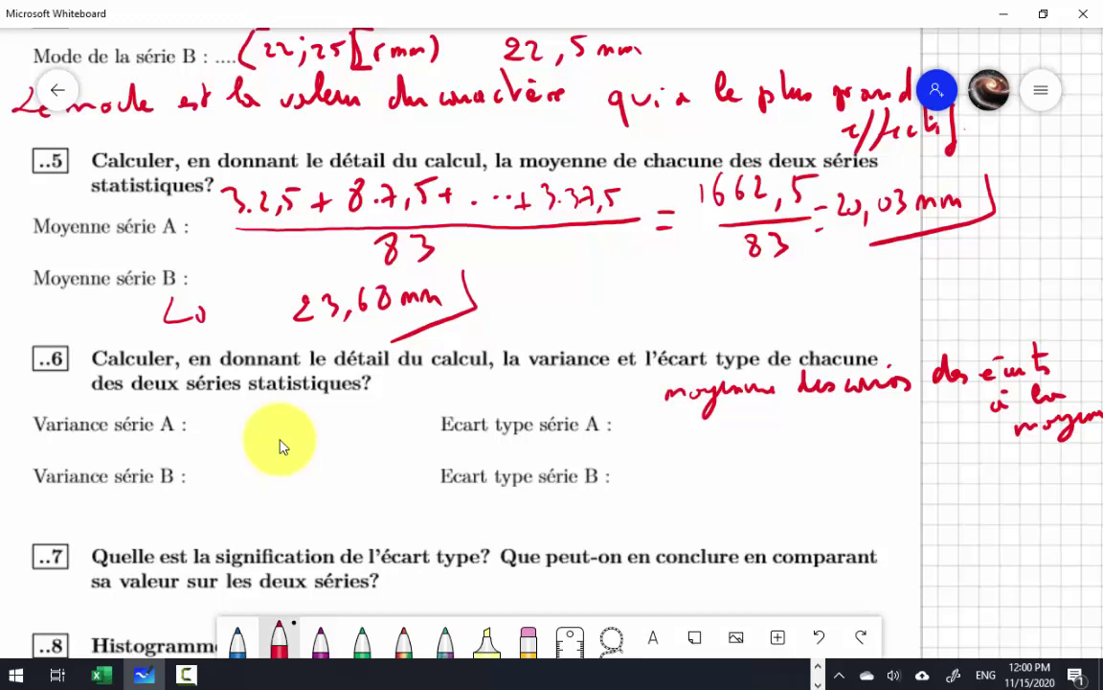
Step: Add the equivalent formula: equals moyenne des carrés minus carré de la moyenne
{"action": "left_click_drag", "start_coordinate": [795, 450], "coordinate": [812, 449]}
{"action": "mouse_move", "coordinate": [795, 464]}
{"action": "left_mouse_down"}
{"action": "mouse_move", "coordinate": [865, 460]}
{"action": "mouse_move", "coordinate": [879, 473]}
{"action": "mouse_move", "coordinate": [967, 448]}
{"action": "mouse_move", "coordinate": [1062, 463]}
{"action": "left_mouse_up"}
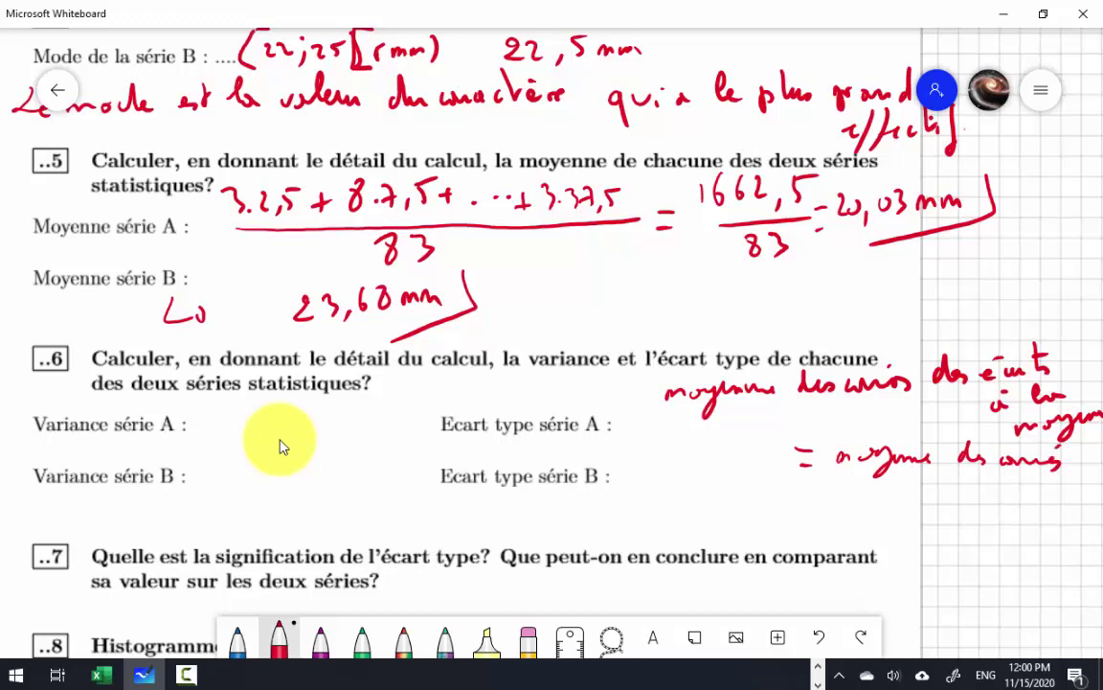
{"action": "mouse_move", "coordinate": [824, 512]}
{"action": "left_mouse_down"}
{"action": "mouse_move", "coordinate": [929, 512]}
{"action": "mouse_move", "coordinate": [935, 498]}
{"action": "mouse_move", "coordinate": [959, 496]}
{"action": "mouse_move", "coordinate": [973, 512]}
{"action": "left_mouse_up"}
{"action": "mouse_move", "coordinate": [982, 513]}
{"action": "left_mouse_down"}
{"action": "mouse_move", "coordinate": [993, 492]}
{"action": "mouse_move", "coordinate": [1008, 513]}
{"action": "left_mouse_up"}
{"action": "mouse_move", "coordinate": [1011, 514]}
{"action": "left_mouse_down"}
{"action": "mouse_move", "coordinate": [1046, 523]}
{"action": "mouse_move", "coordinate": [1083, 511]}
{"action": "left_mouse_up"}
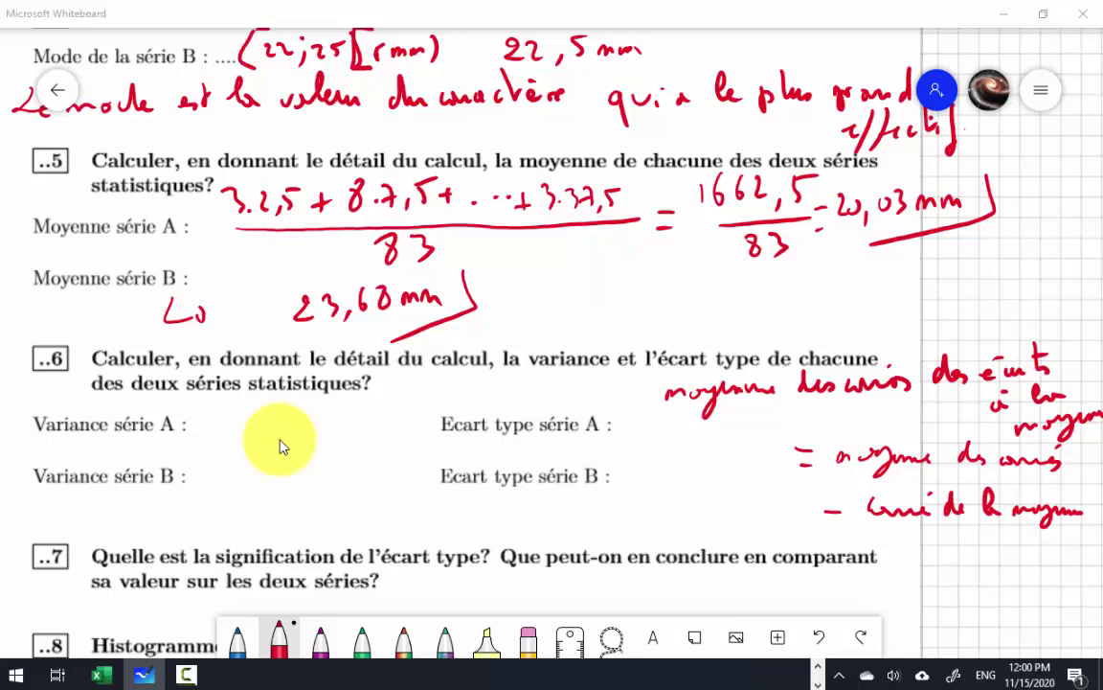
{"action": "key", "text": "alt+Tab"}
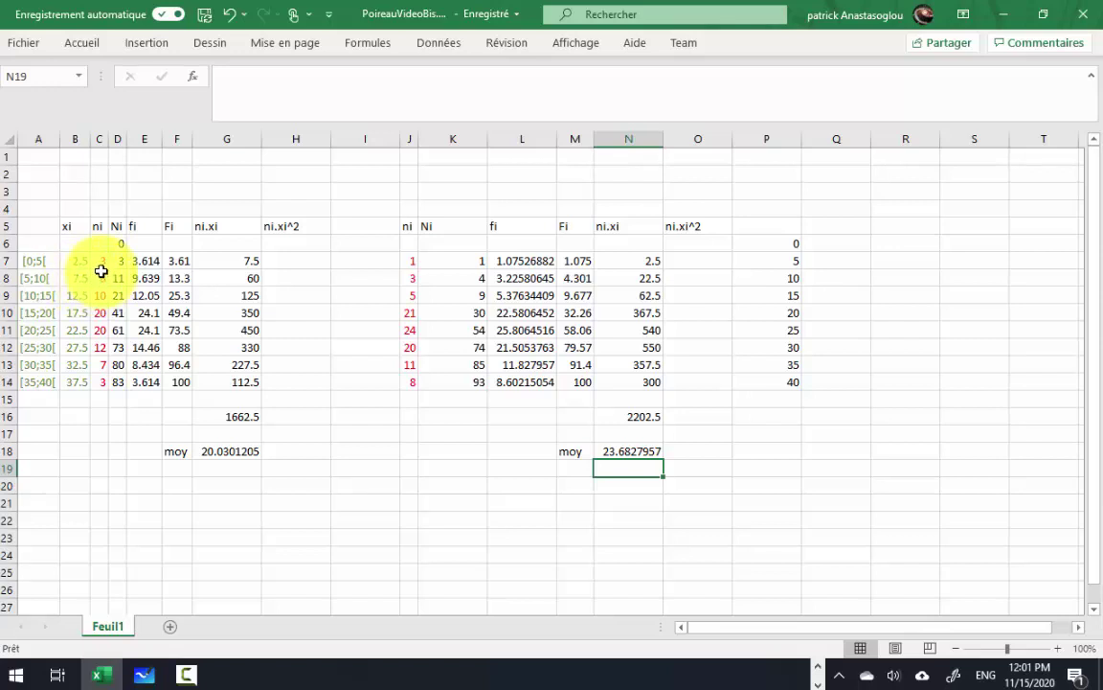
Step: Fill H7:H14 with =G7*B7, giving ni.xi^2 values from 18.75 to 4218.75
{"action": "left_click", "coordinate": [302, 260]}
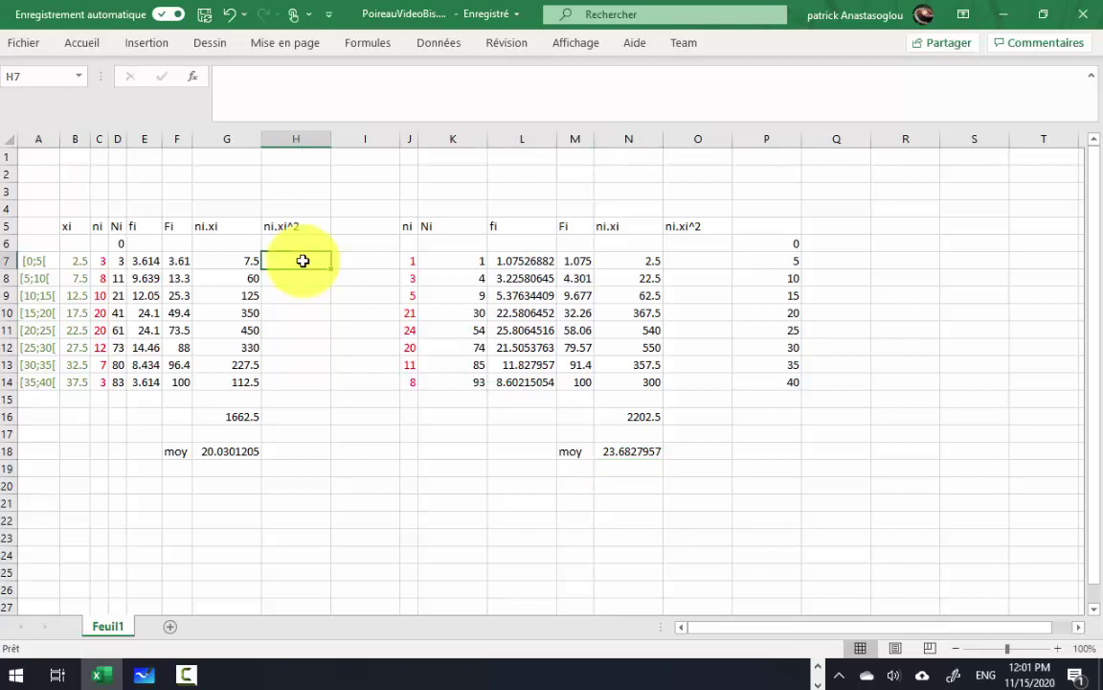
{"action": "type", "text": "="}
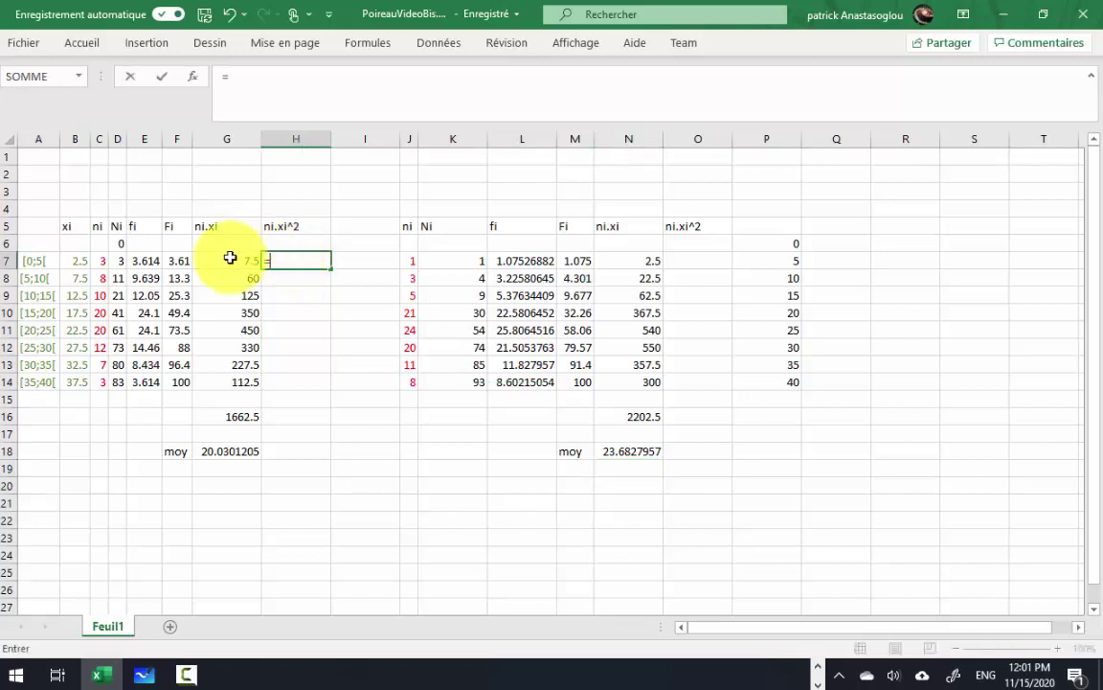
{"action": "left_click", "coordinate": [225, 262]}
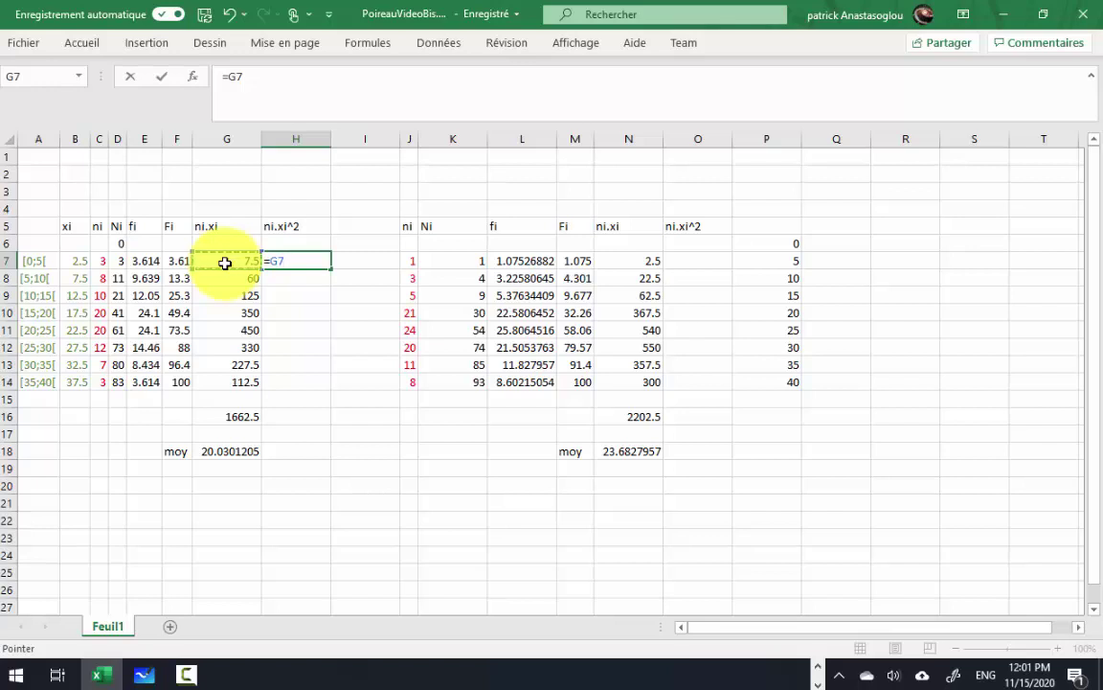
{"action": "type", "text": "*"}
{"action": "left_click", "coordinate": [79, 260]}
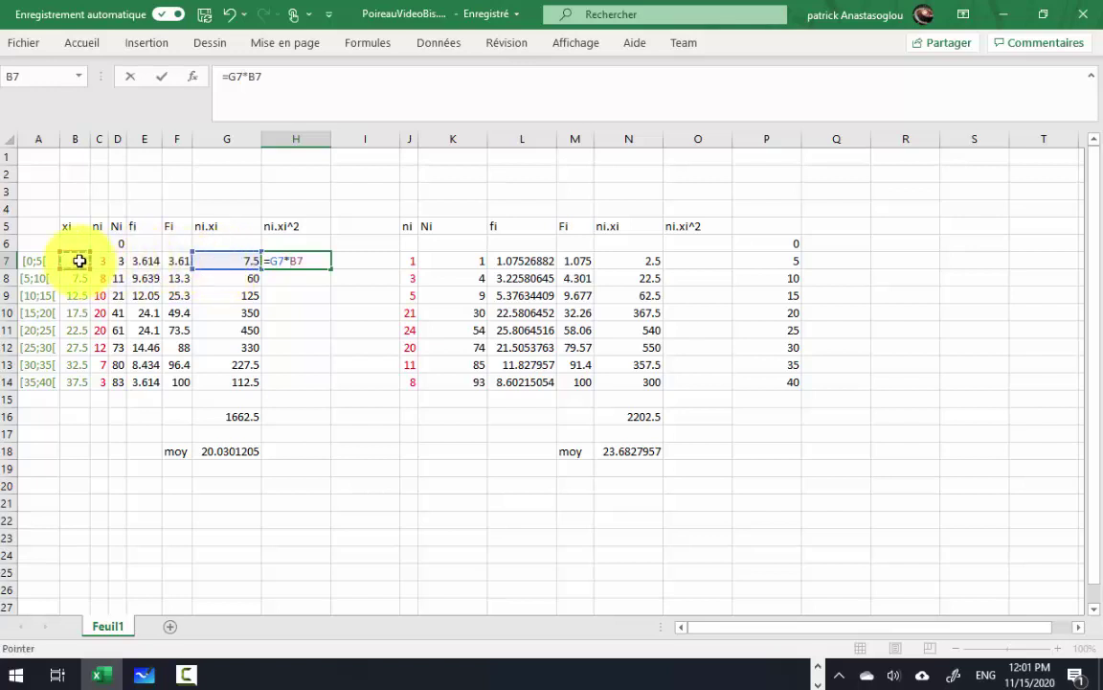
{"action": "key", "text": "Return"}
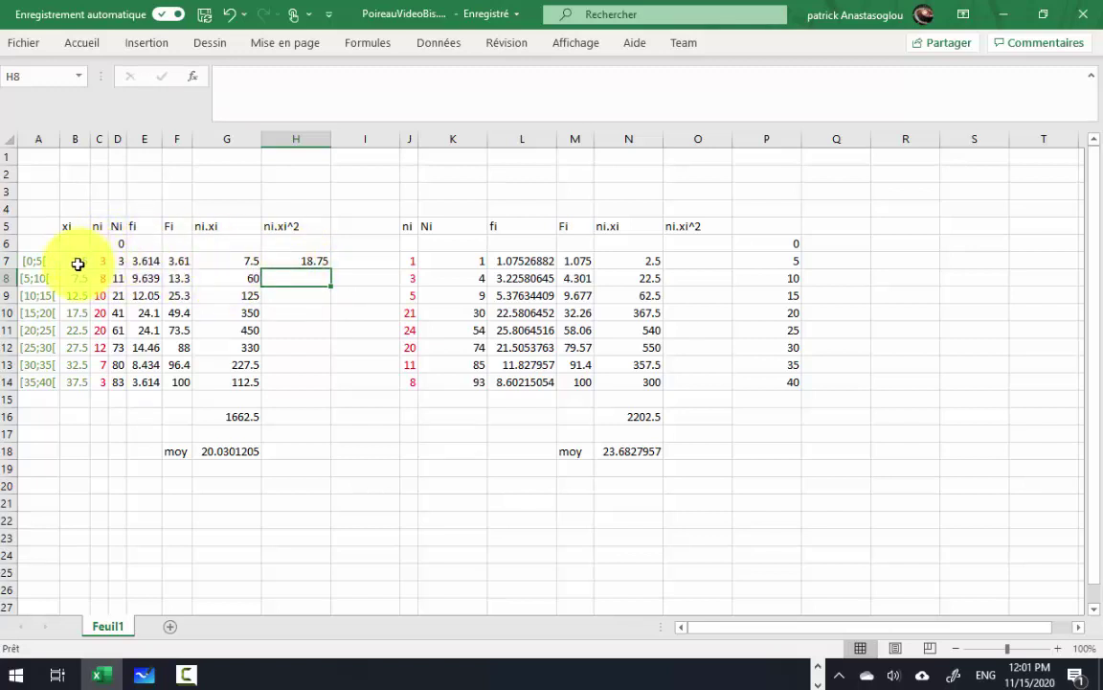
{"action": "left_click", "coordinate": [300, 261]}
{"action": "left_click_drag", "start_coordinate": [330, 269], "coordinate": [315, 385]}
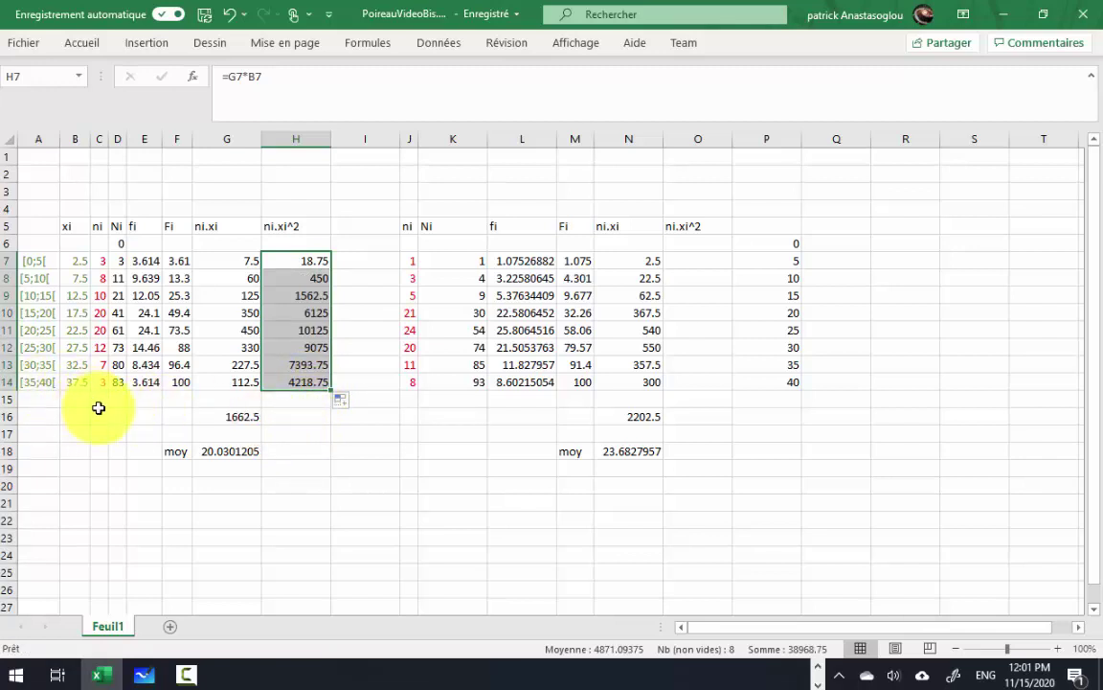
Step: Total the column in H16 with SOMME(H7:H14), giving 38968.75
{"action": "left_click", "coordinate": [313, 418]}
{"action": "type", "text": "="}
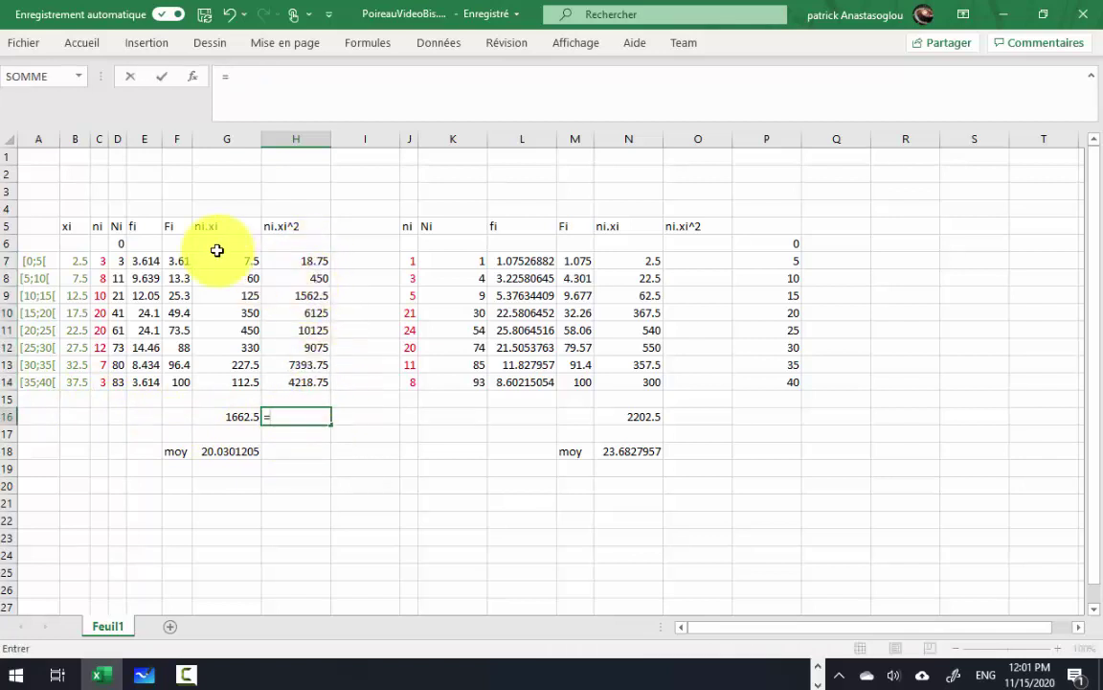
{"action": "left_click", "coordinate": [80, 81]}
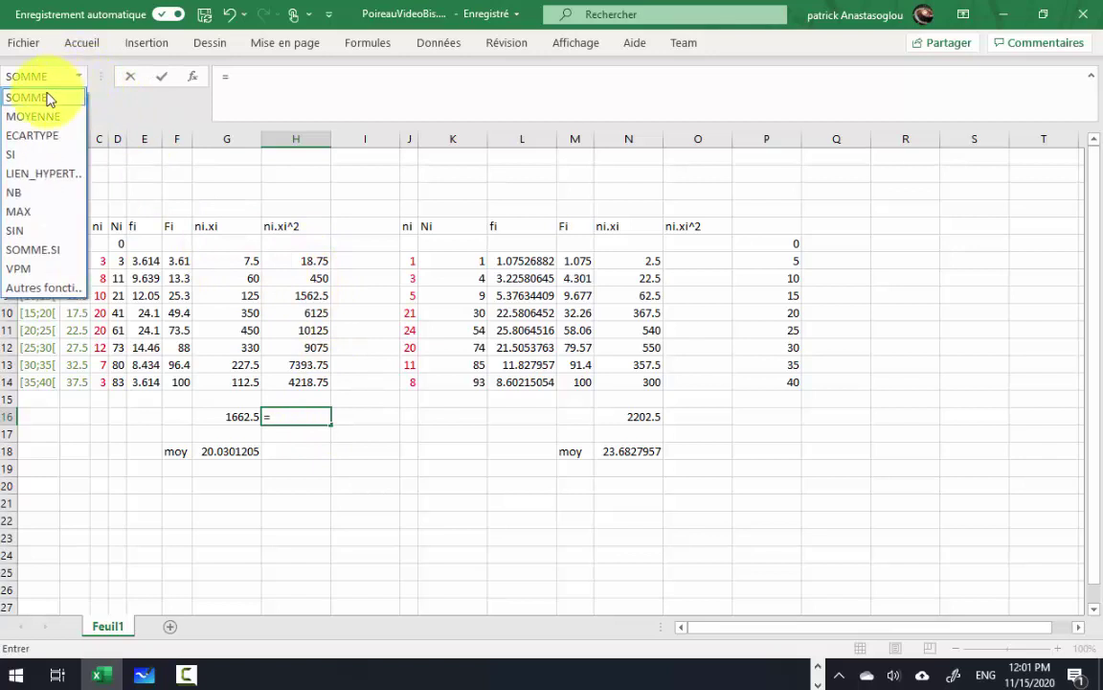
{"action": "left_click", "coordinate": [25, 93]}
{"action": "left_click_drag", "start_coordinate": [305, 263], "coordinate": [304, 382]}
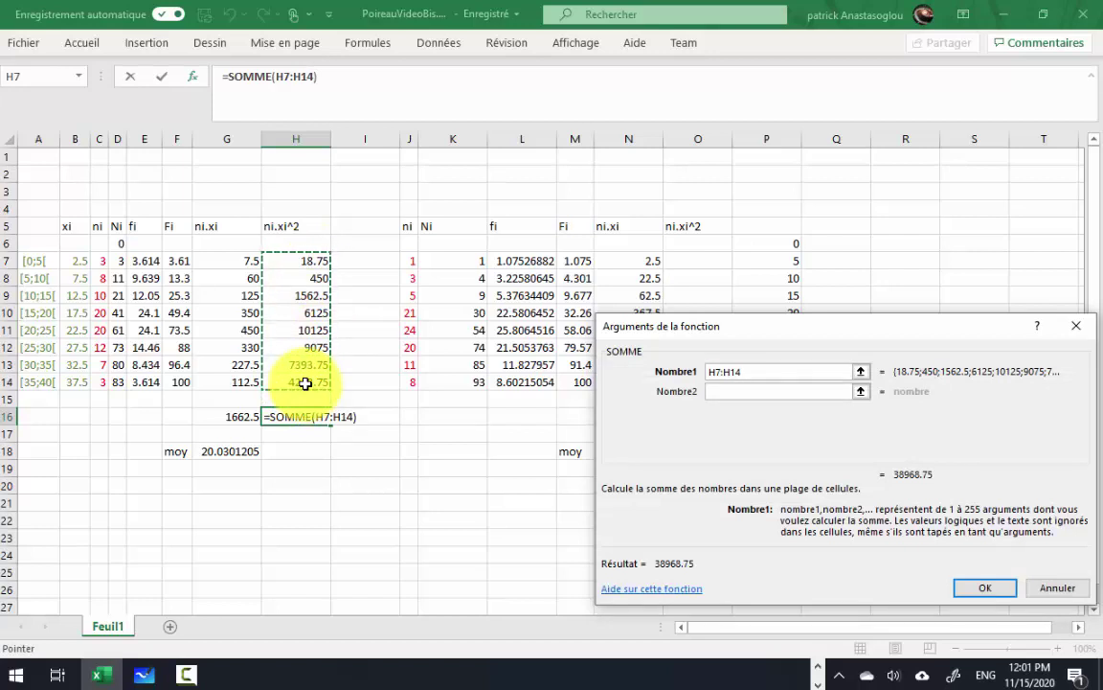
{"action": "key", "text": "Return"}
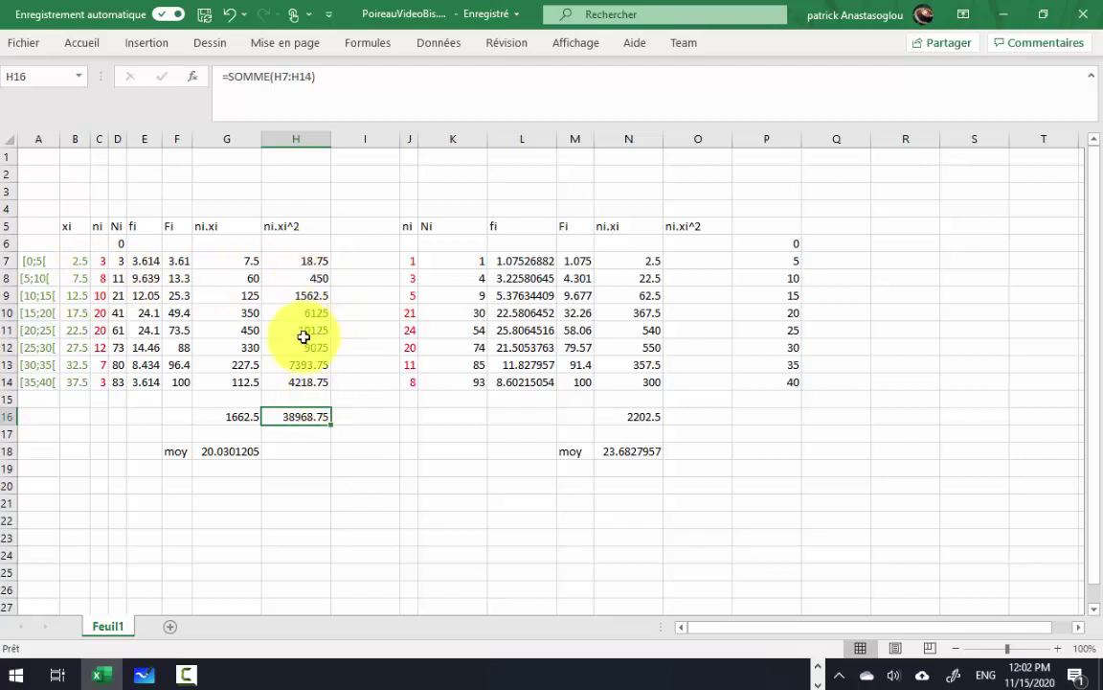
Step: Compute the mean of squares in H18 as =H16/D14, giving 469.503012
{"action": "left_click", "coordinate": [298, 453]}
{"action": "type", "text": "="}
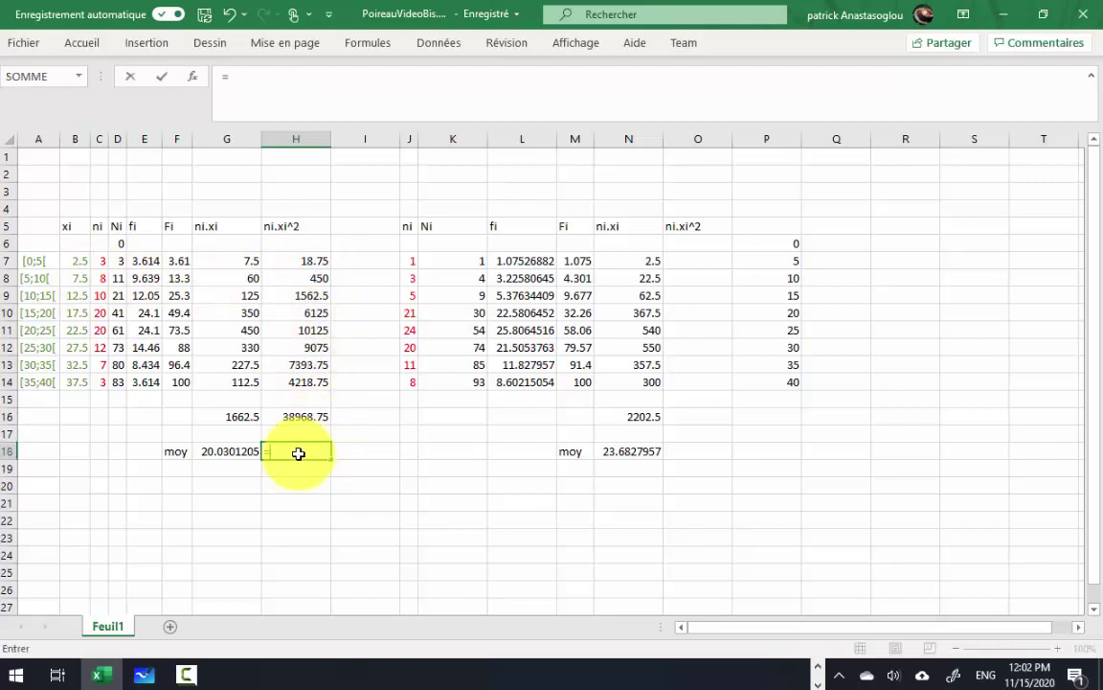
{"action": "left_click", "coordinate": [303, 416]}
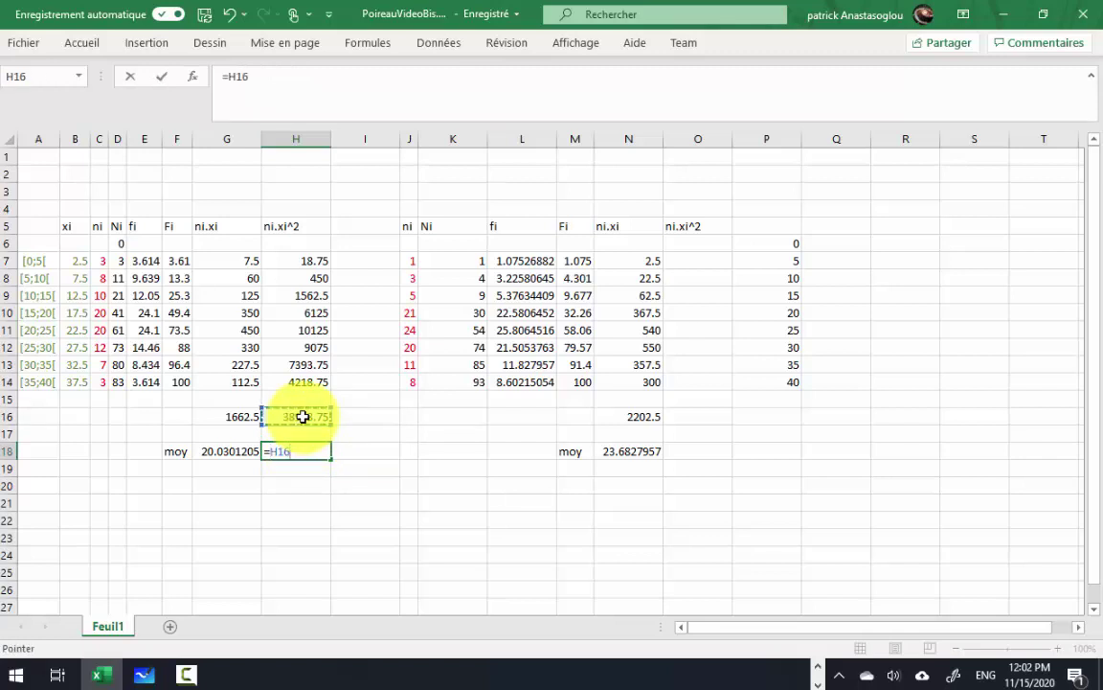
{"action": "type", "text": "/"}
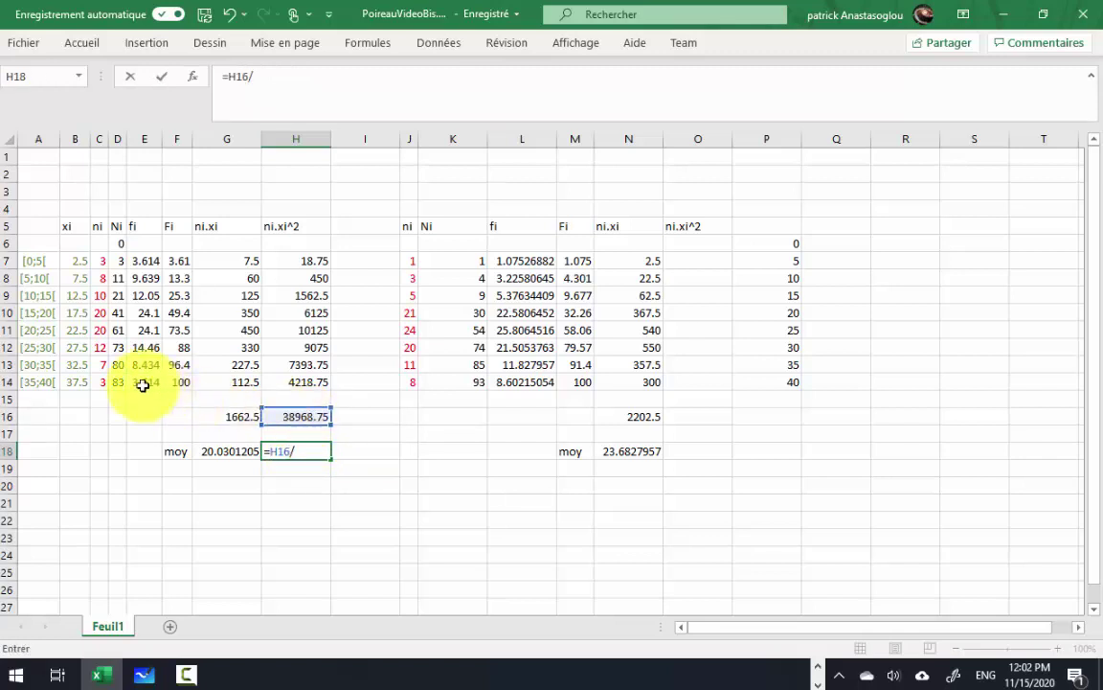
{"action": "left_click", "coordinate": [118, 382]}
{"action": "key", "text": "Return"}
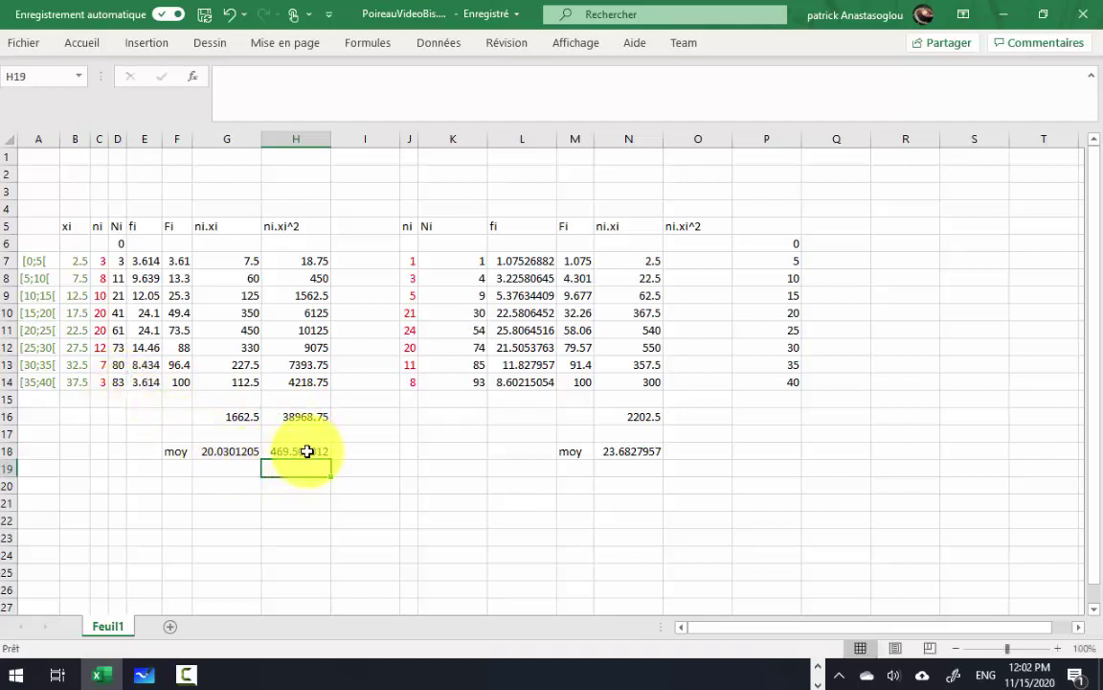
Step: Label F20 'Var' and compute the variance in G20 as =H18-G18^2, giving 68.2972855
{"action": "left_click", "coordinate": [170, 483]}
{"action": "type", "text": "Var"}
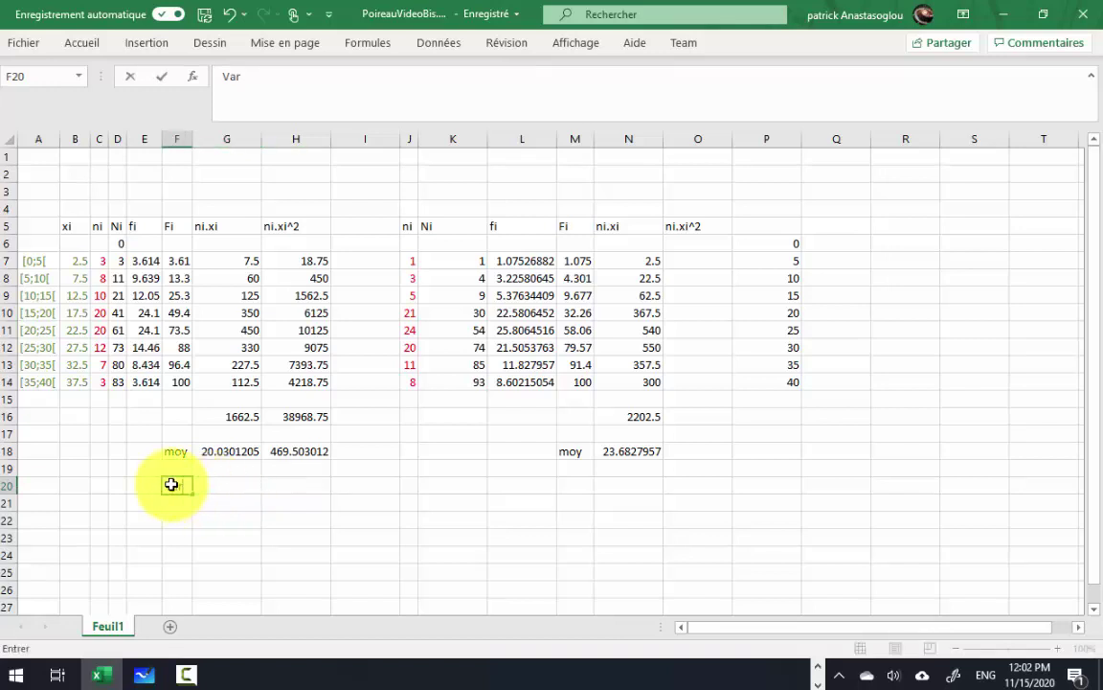
{"action": "left_click", "coordinate": [225, 488]}
{"action": "type", "text": "="}
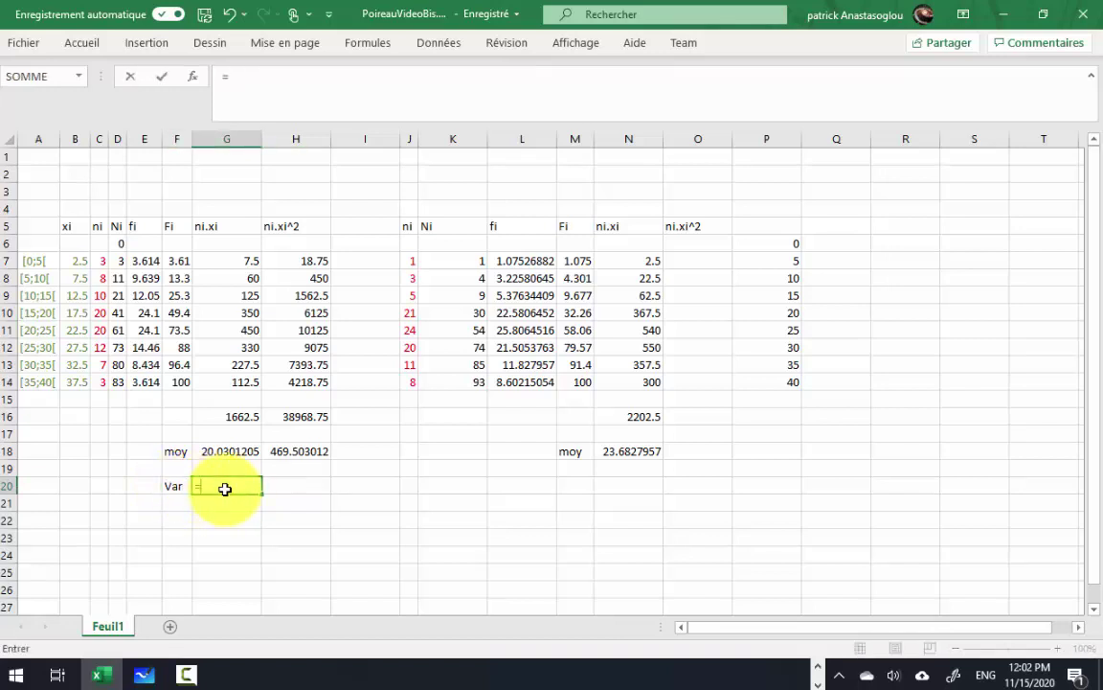
{"action": "left_click", "coordinate": [300, 452]}
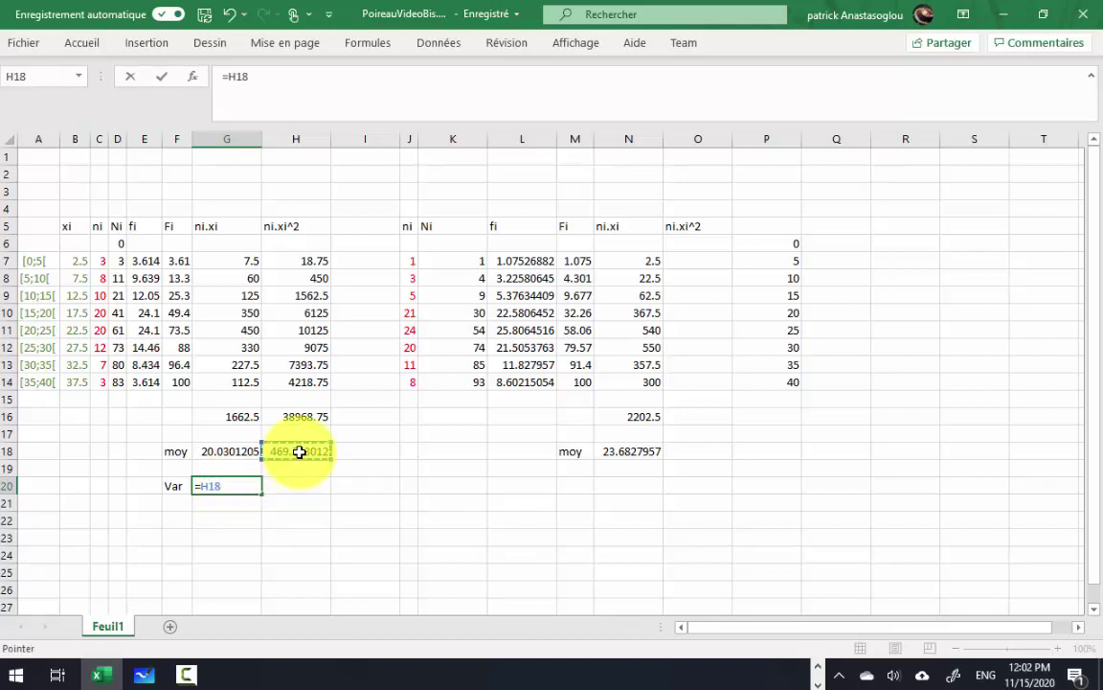
{"action": "type", "text": "-"}
{"action": "left_click", "coordinate": [227, 452]}
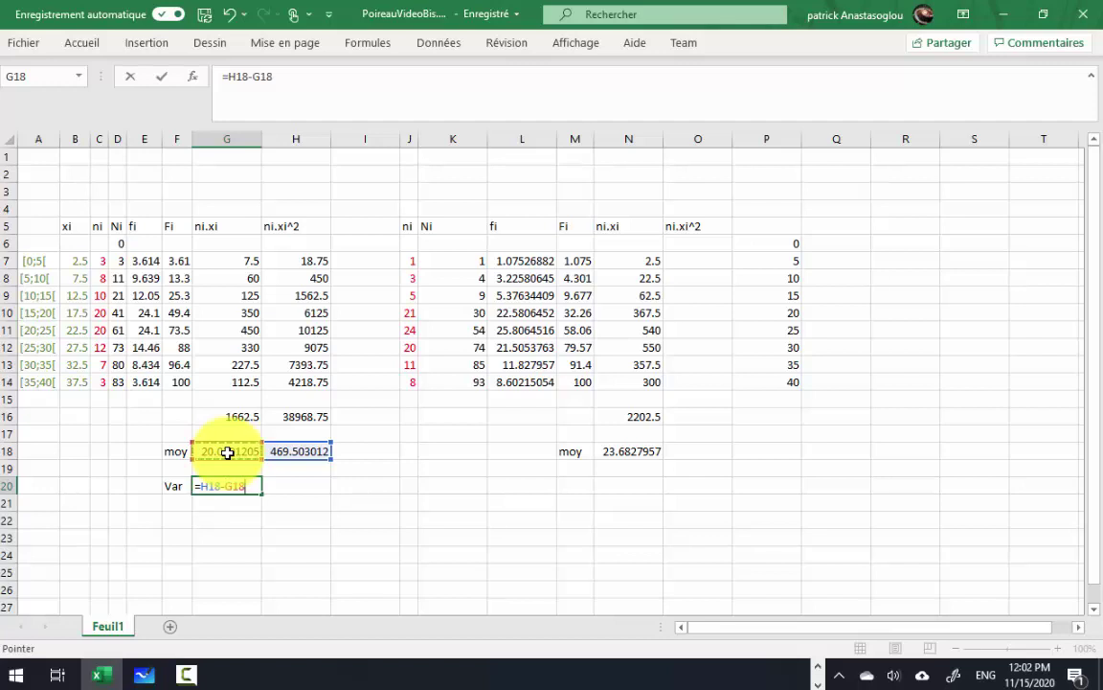
{"action": "type", "text": "^2"}
{"action": "key", "text": "Return"}
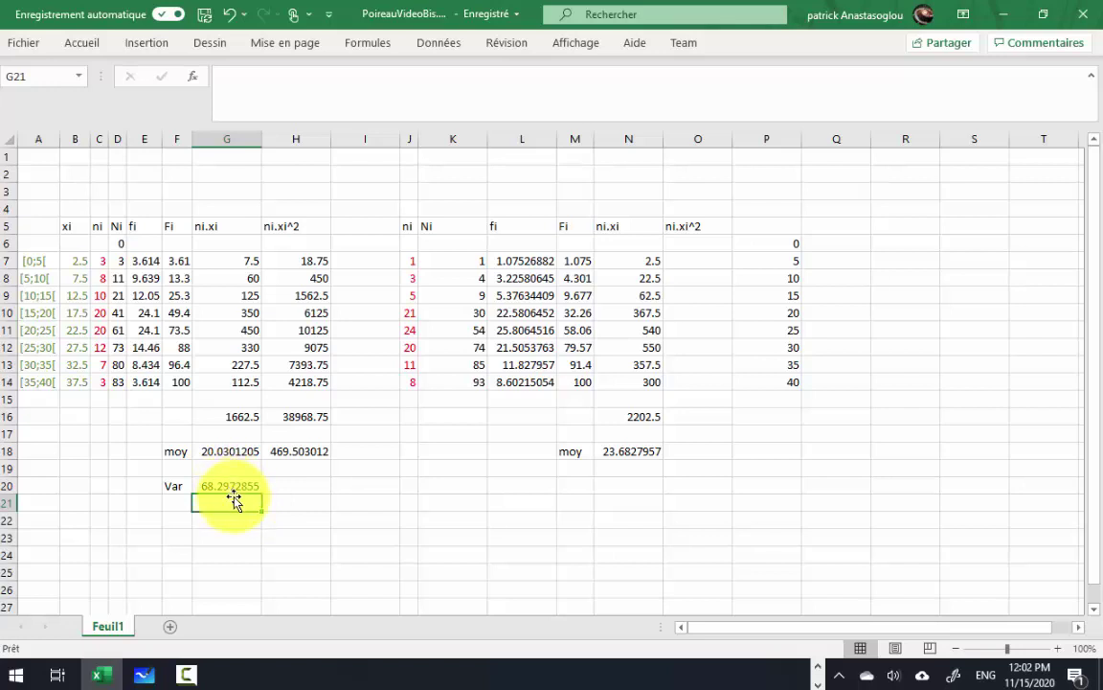
Step: Handwrite 68,3 mm² after Variance série A, checking the value against Excel
{"action": "key", "text": "alt+Tab"}
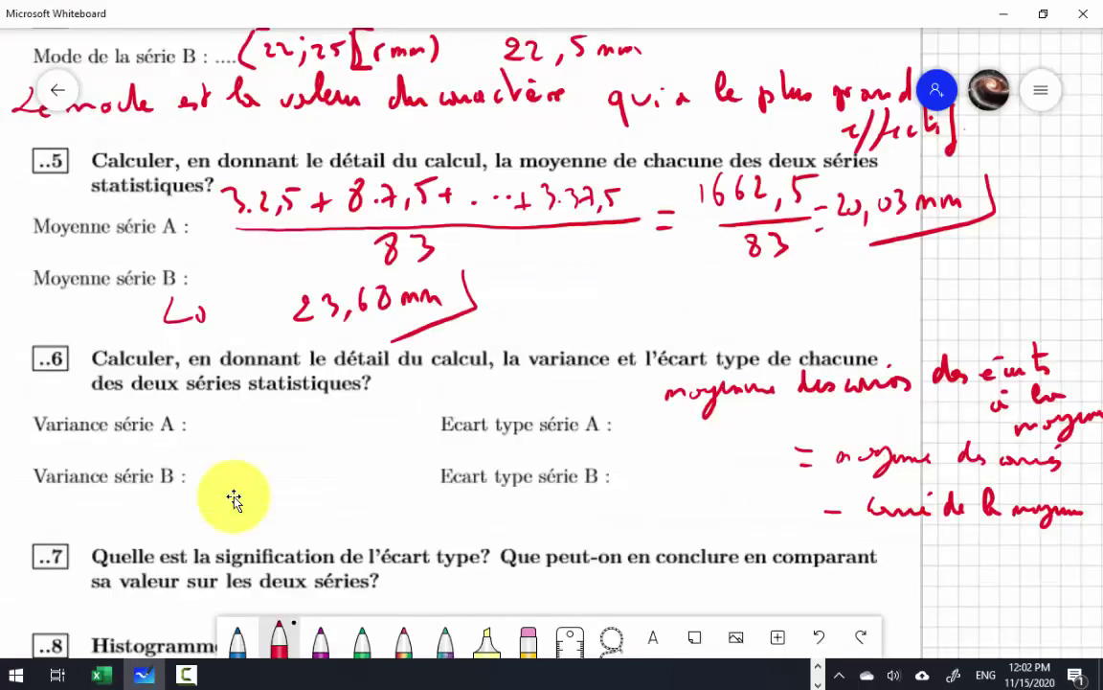
{"action": "mouse_move", "coordinate": [211, 409]}
{"action": "left_mouse_down"}
{"action": "mouse_move", "coordinate": [202, 425]}
{"action": "mouse_move", "coordinate": [235, 410]}
{"action": "left_mouse_up"}
{"action": "key", "text": "alt+Tab"}
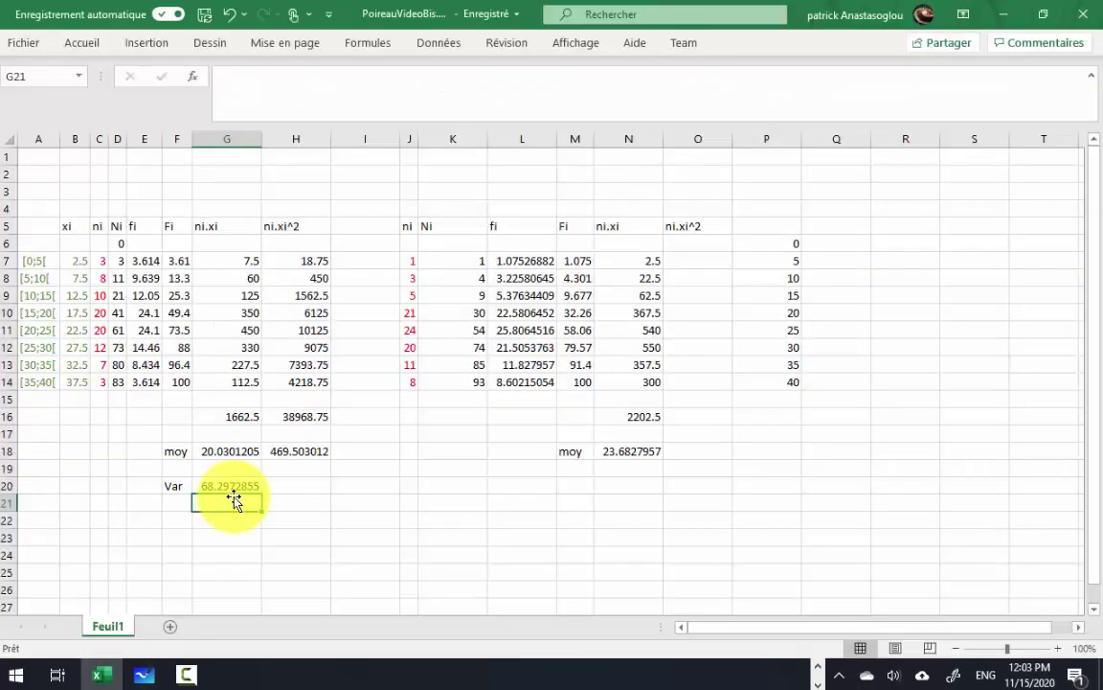
{"action": "key", "text": "alt+Tab"}
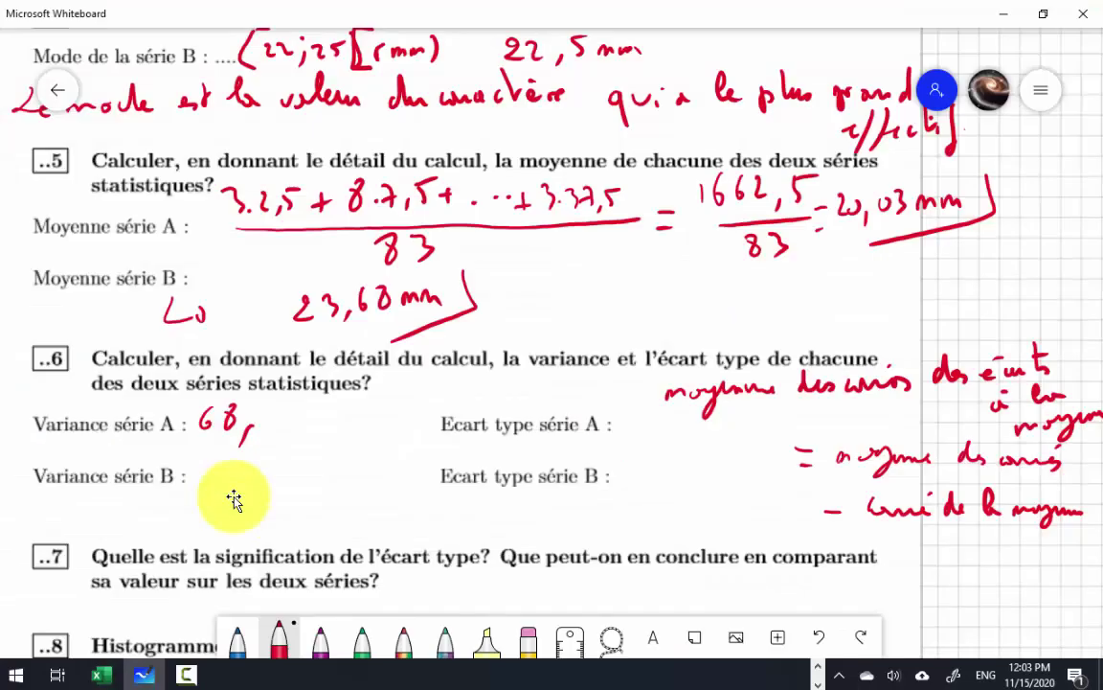
{"action": "mouse_move", "coordinate": [268, 412]}
{"action": "left_mouse_down"}
{"action": "mouse_move", "coordinate": [270, 427]}
{"action": "mouse_move", "coordinate": [333, 425]}
{"action": "left_mouse_up"}
{"action": "left_click_drag", "start_coordinate": [339, 402], "coordinate": [356, 410]}
{"action": "key", "text": "alt+Tab"}
Step: Enter =RACINE(G20) in G21 to get the series A standard deviation 8.26421718
{"action": "key", "text": "Return"}
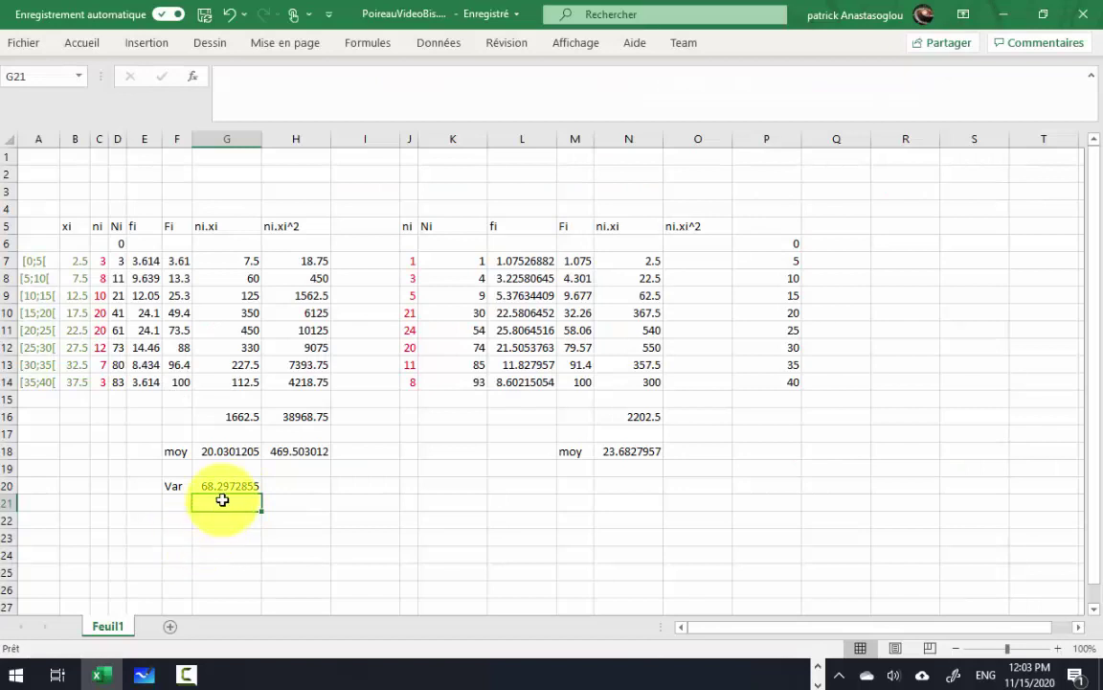
{"action": "type", "text": "="}
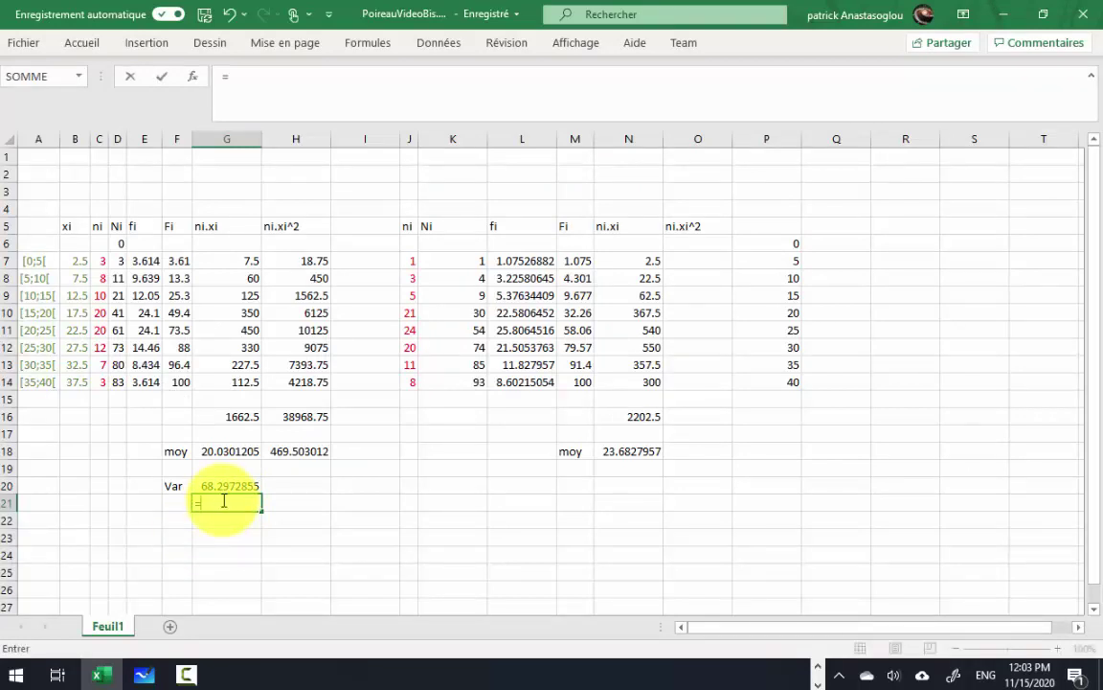
{"action": "type", "text": "s"}
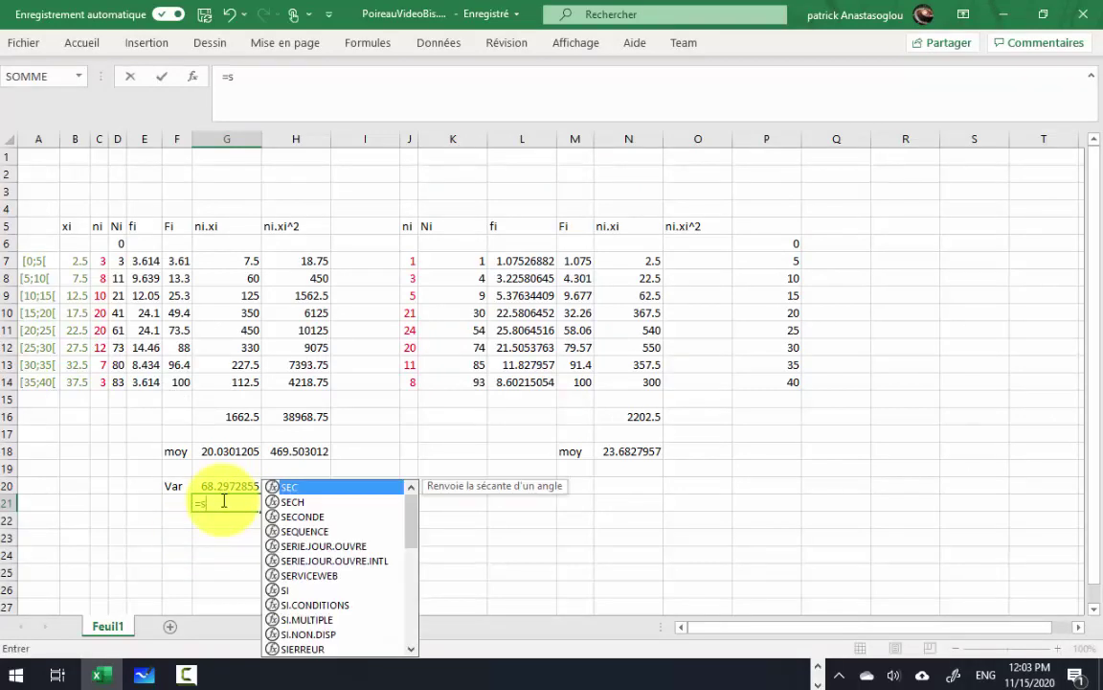
{"action": "type", "text": "q"}
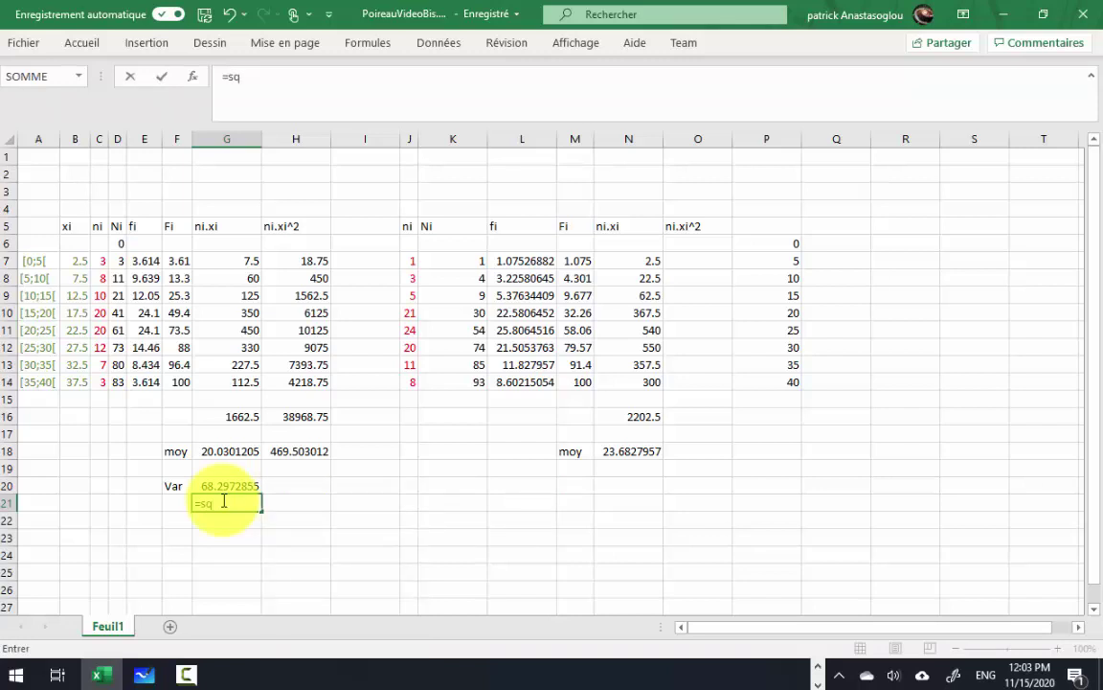
{"action": "key", "text": "BackSpace"}
{"action": "key", "text": "BackSpace"}
{"action": "type", "text": "ra"}
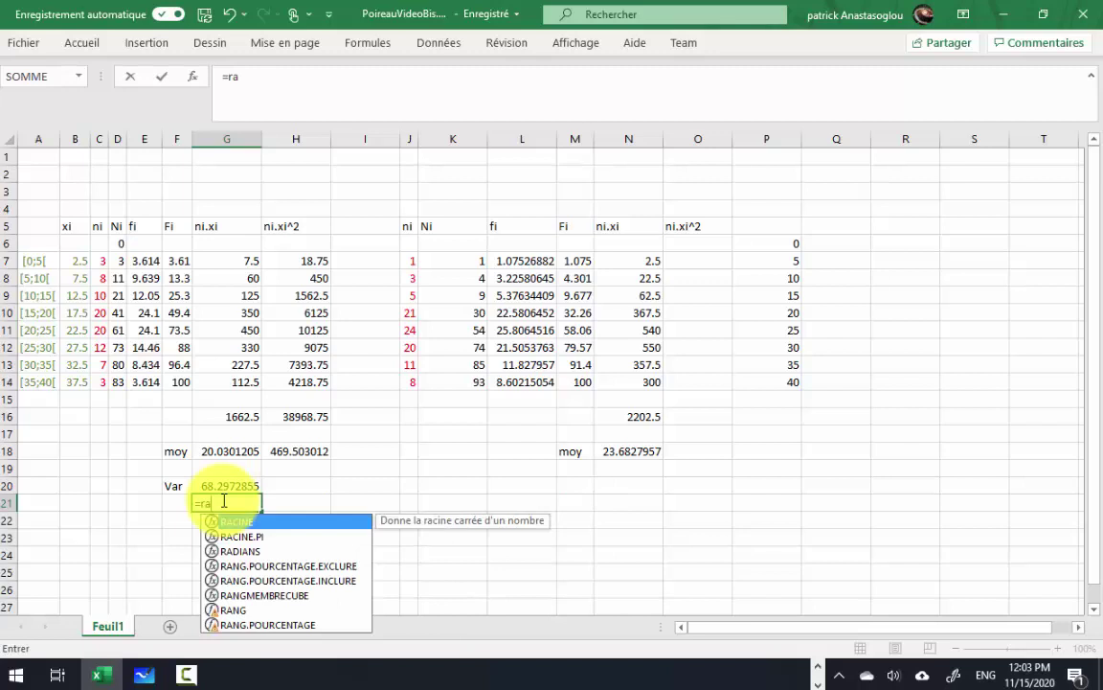
{"action": "key", "text": "Tab"}
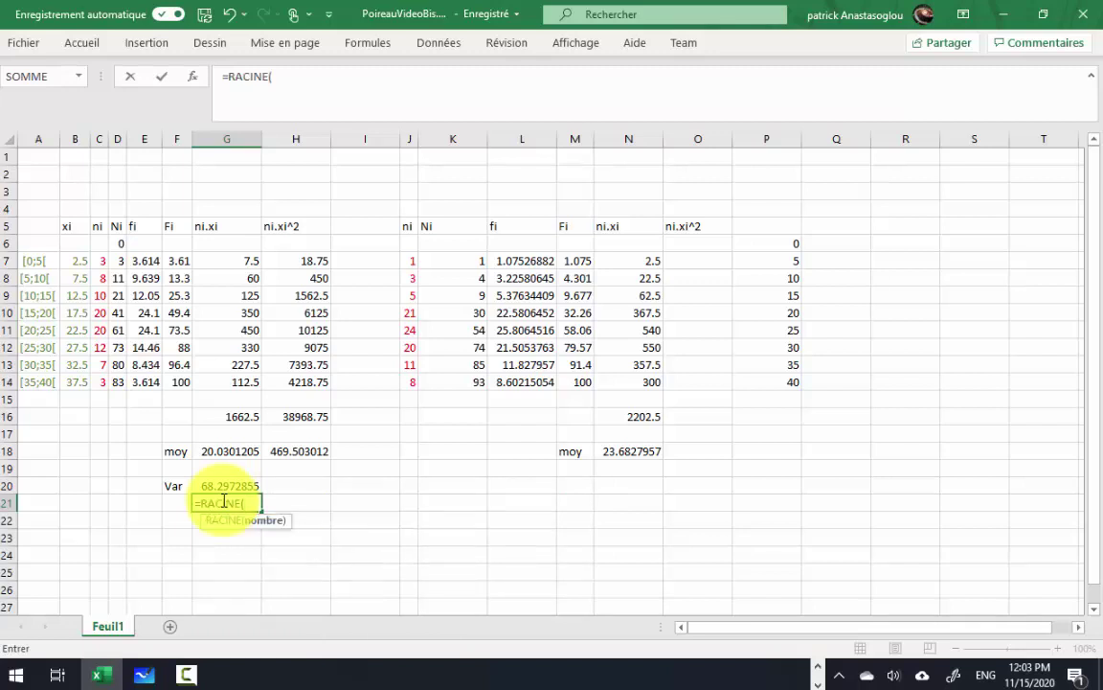
{"action": "left_click", "coordinate": [231, 484]}
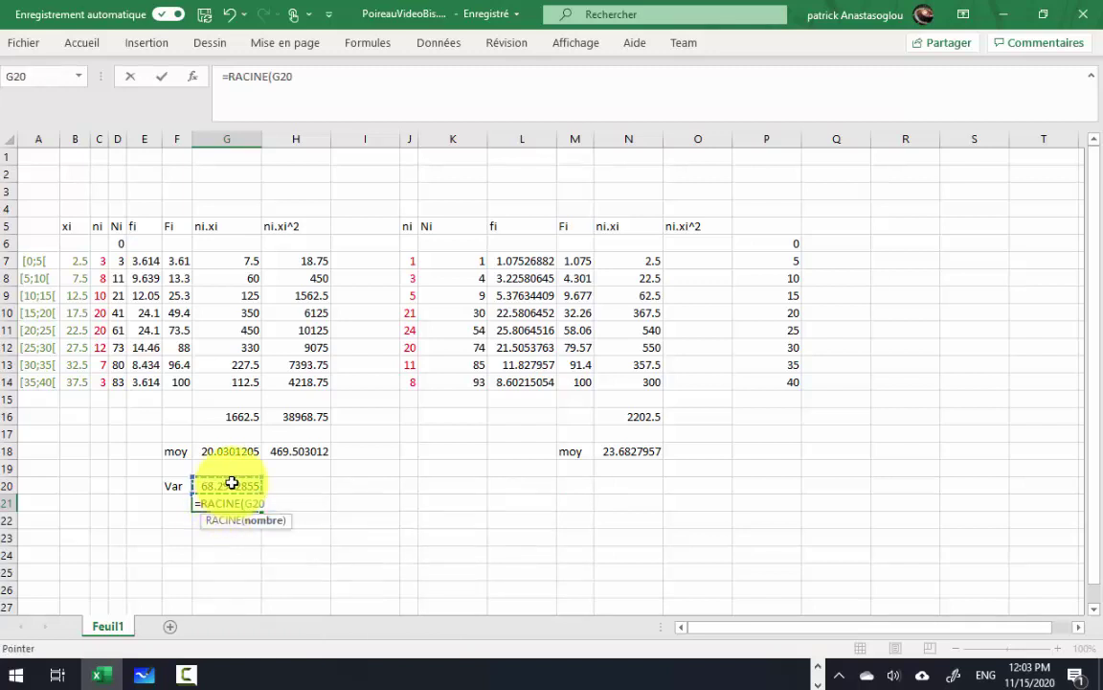
{"action": "key", "text": "Return"}
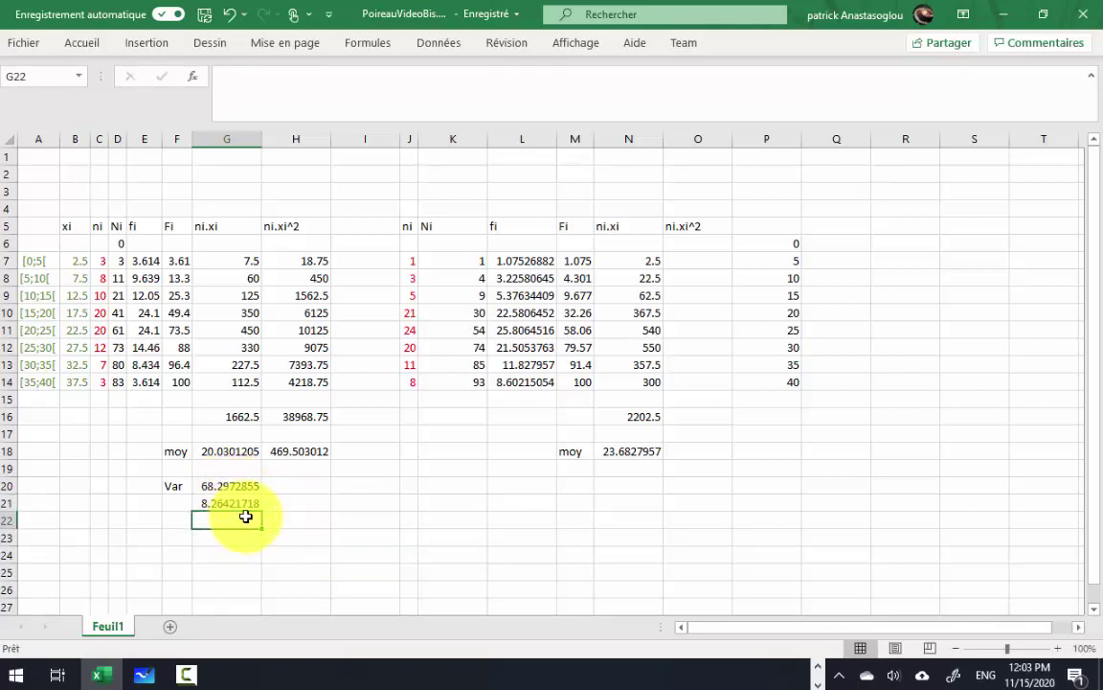
Step: Handwrite 8,26 beside Ecart type série A on the Whiteboard worksheet
{"action": "key", "text": "alt+Tab"}
{"action": "mouse_move", "coordinate": [642, 411]}
{"action": "left_mouse_down"}
{"action": "mouse_move", "coordinate": [634, 433]}
{"action": "mouse_move", "coordinate": [671, 433]}
{"action": "left_mouse_up"}
{"action": "mouse_move", "coordinate": [685, 416]}
{"action": "left_mouse_down"}
{"action": "mouse_move", "coordinate": [680, 431]}
{"action": "mouse_move", "coordinate": [729, 433]}
{"action": "left_mouse_up"}
{"action": "left_click", "coordinate": [697, 430]}
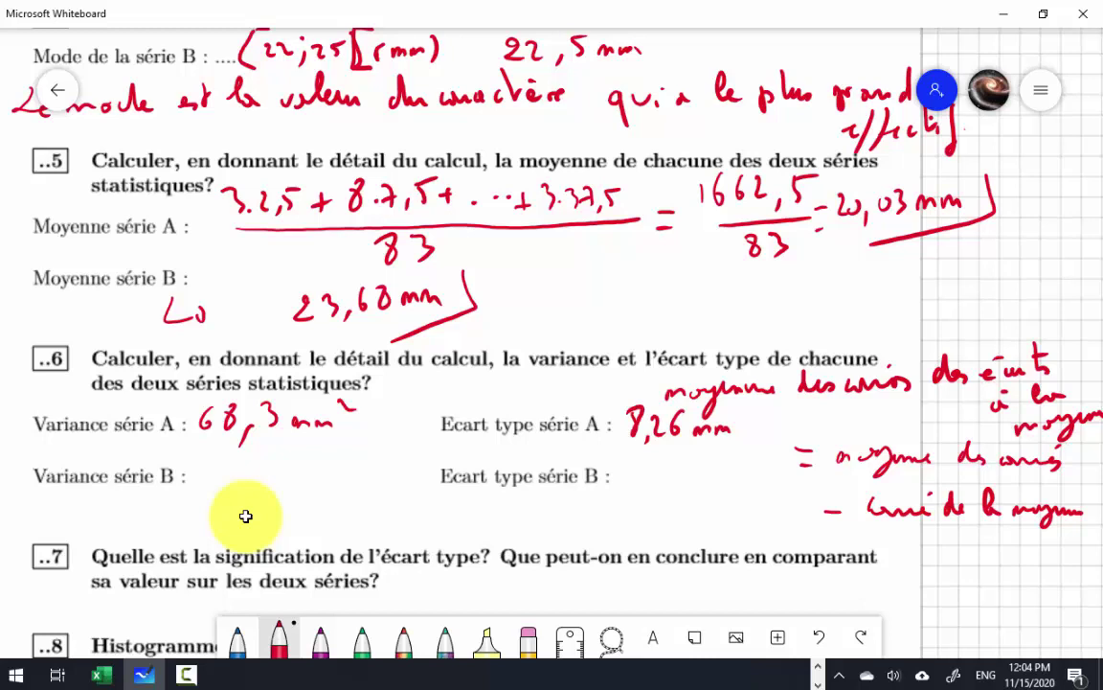
Step: Bring the Excel workbook with the second table back to the front
{"action": "key", "text": "alt+Tab"}
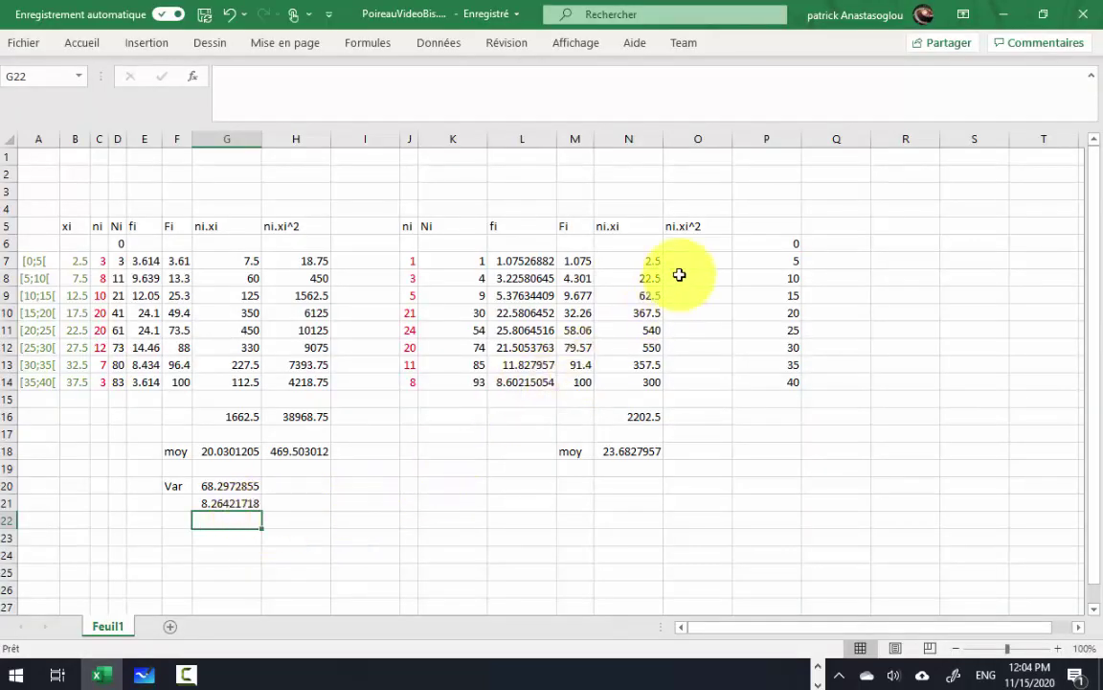
Step: Enter =N7*B7 in O7 and copy it down to O14, giving 6.25 to 11250
{"action": "left_click", "coordinate": [695, 261]}
{"action": "type", "text": "="}
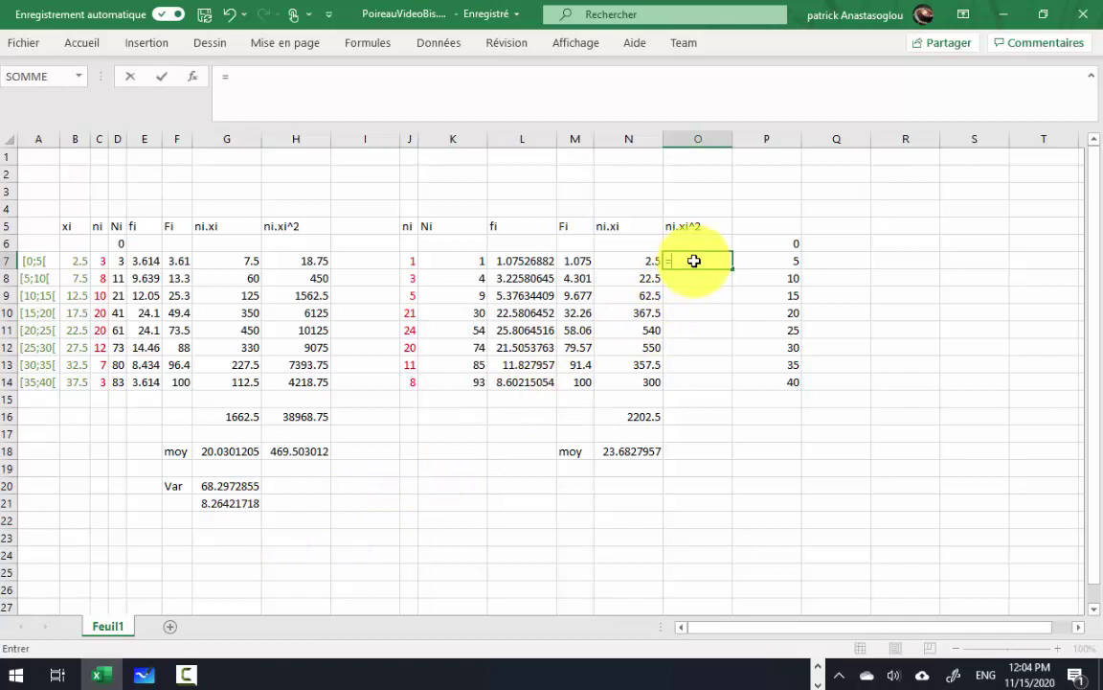
{"action": "left_click", "coordinate": [627, 264]}
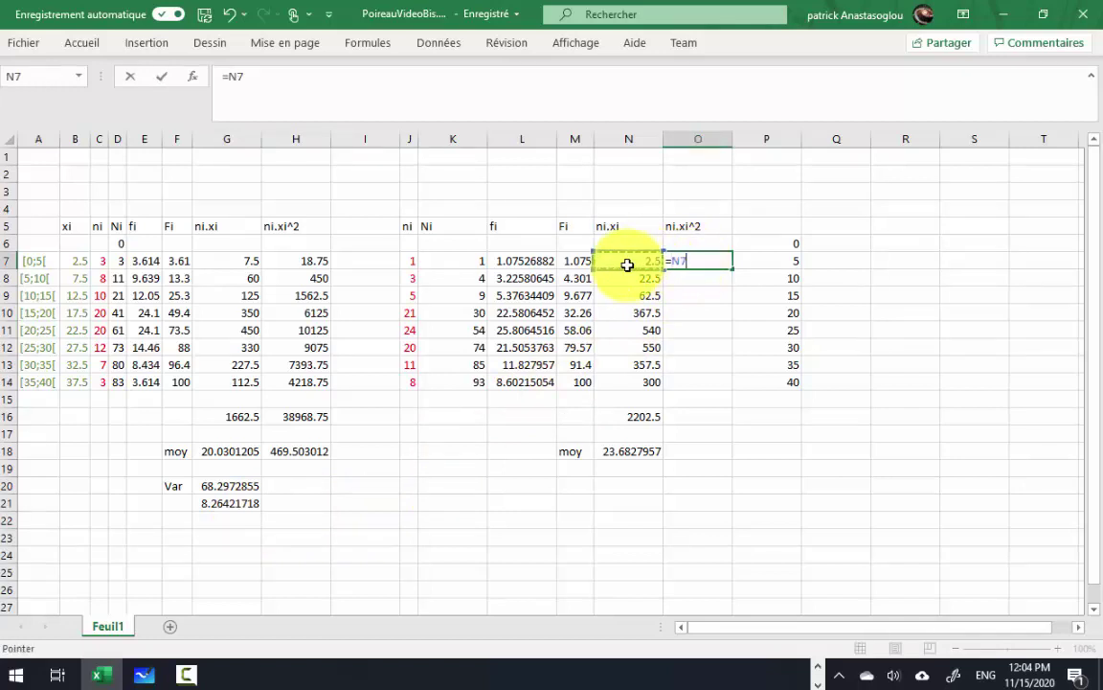
{"action": "type", "text": "*"}
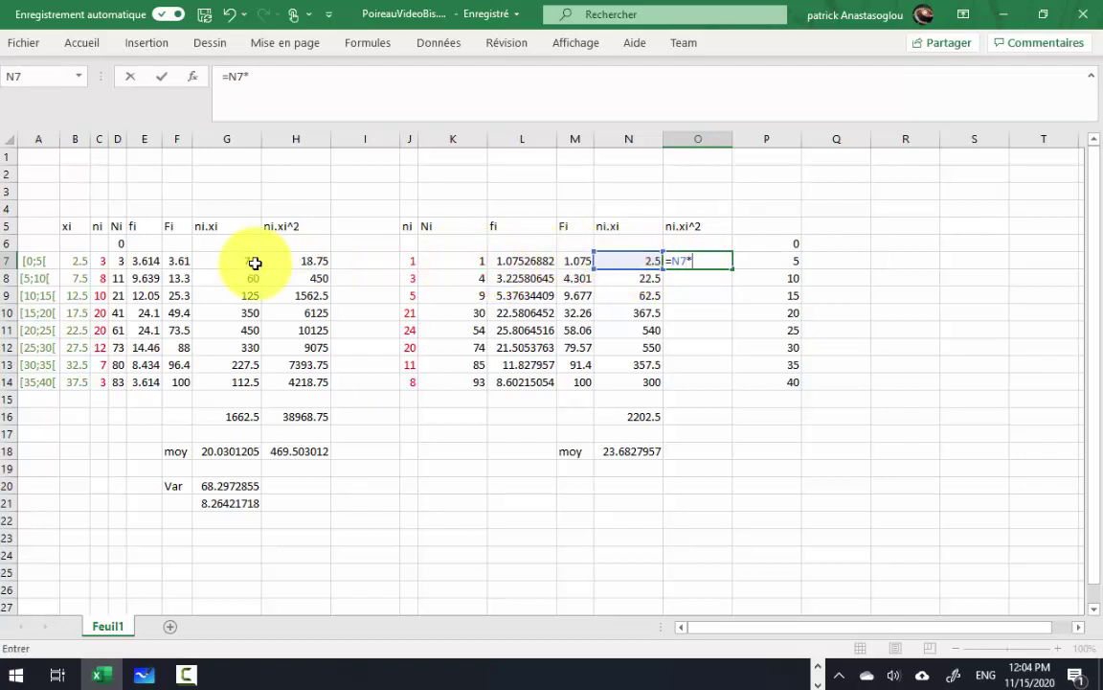
{"action": "left_click", "coordinate": [76, 260]}
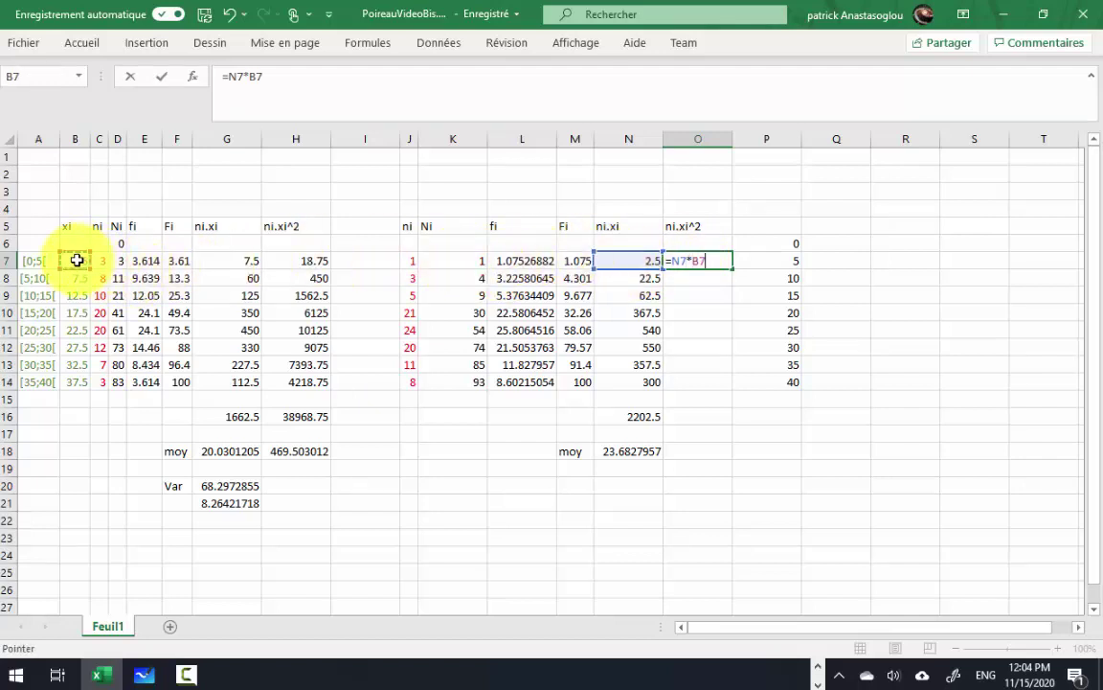
{"action": "key", "text": "Return"}
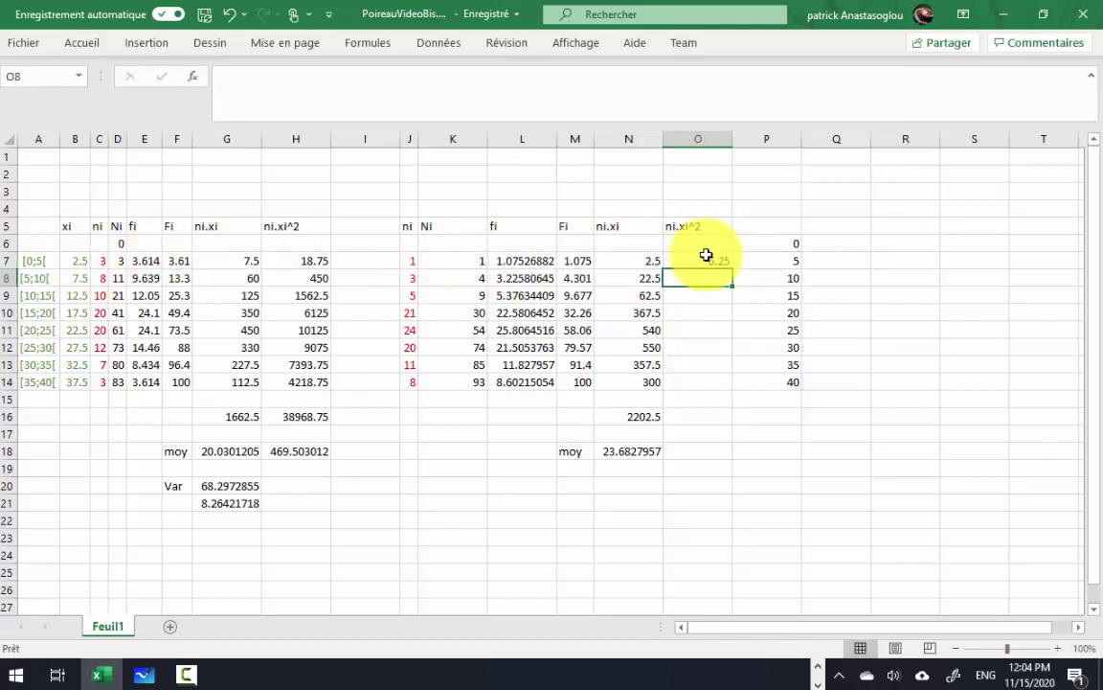
{"action": "left_click", "coordinate": [706, 253]}
{"action": "left_click_drag", "start_coordinate": [729, 268], "coordinate": [727, 389]}
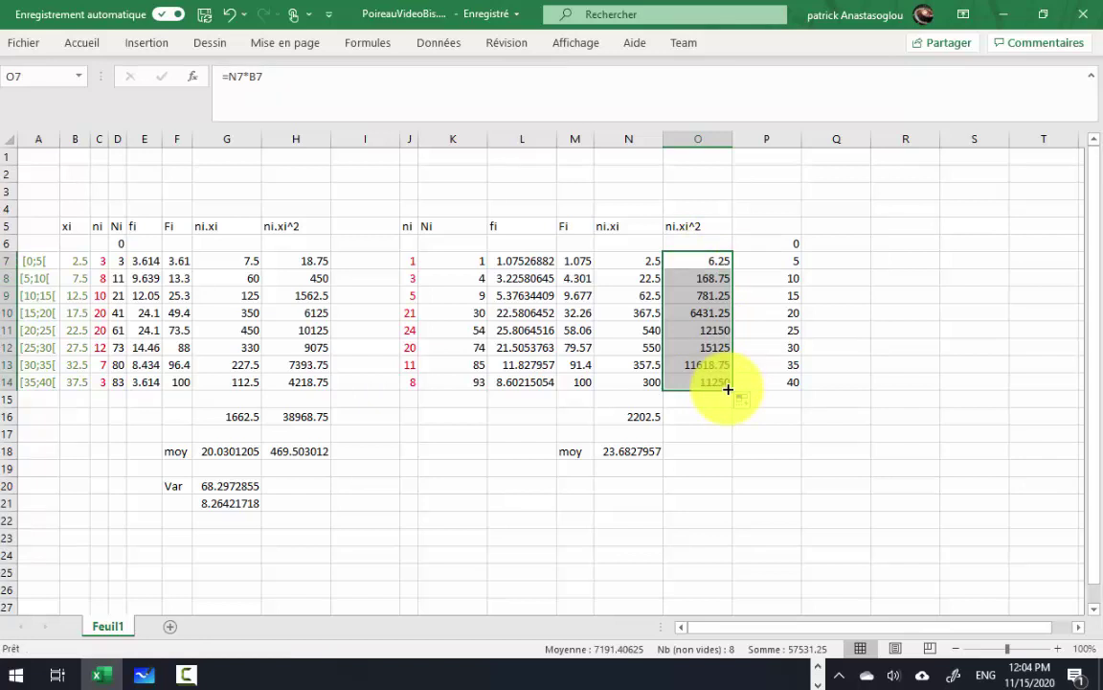
{"action": "left_click", "coordinate": [700, 436]}
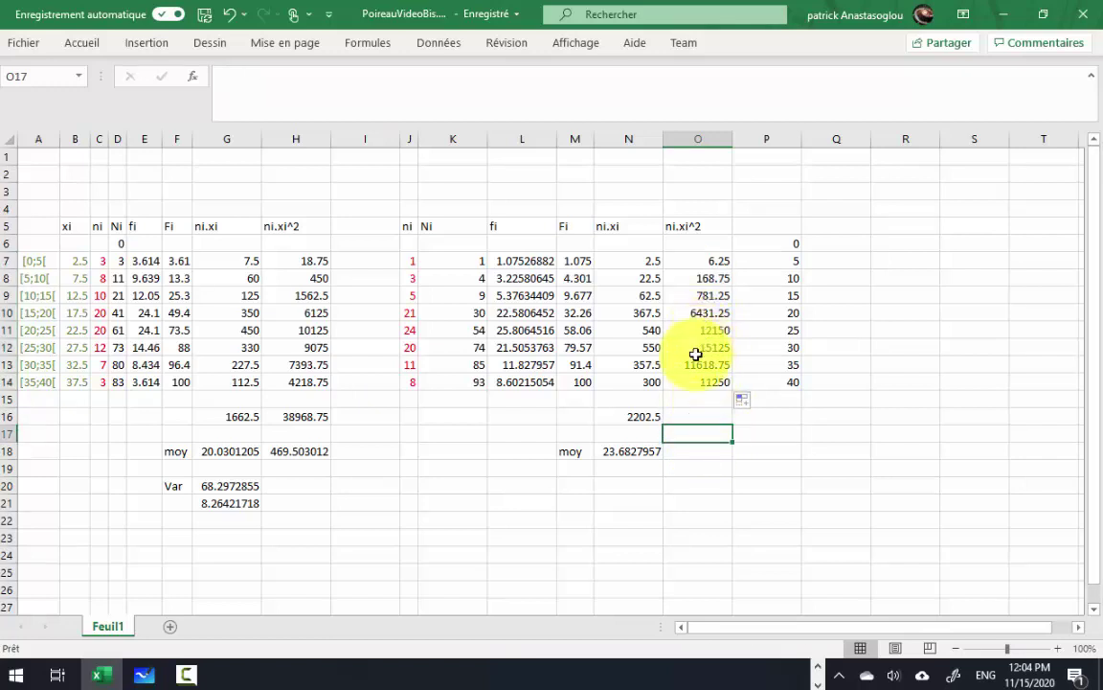
{"action": "left_click", "coordinate": [699, 414]}
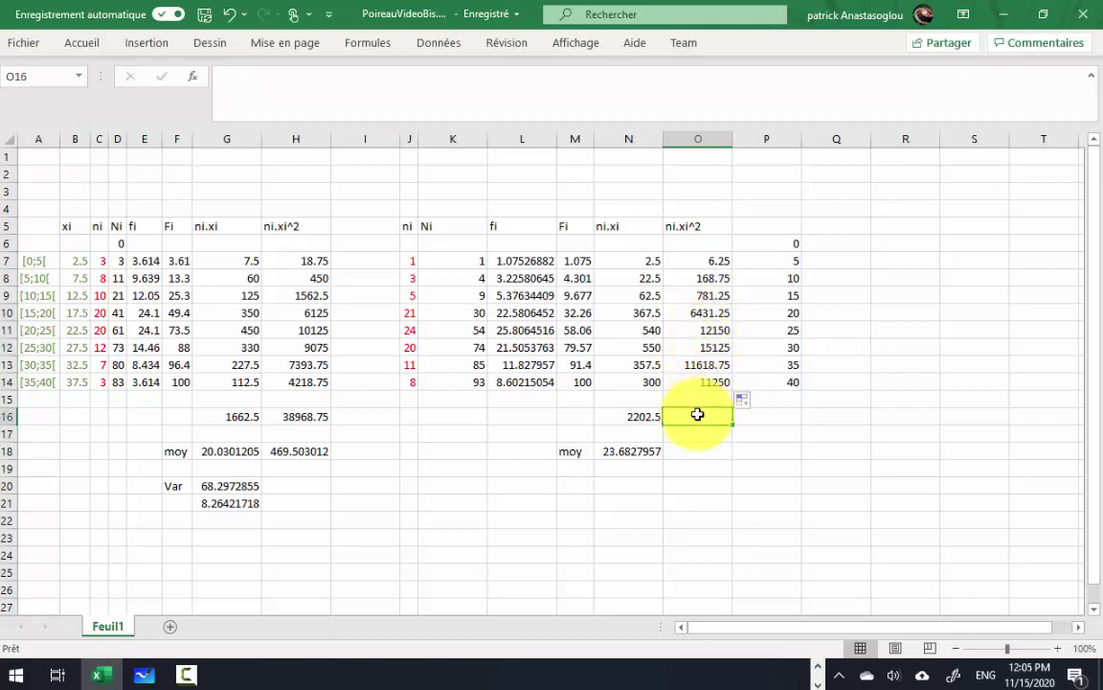
Step: Total O7:O14 in O16 with SOMME, giving 57531.25
{"action": "type", "text": "="}
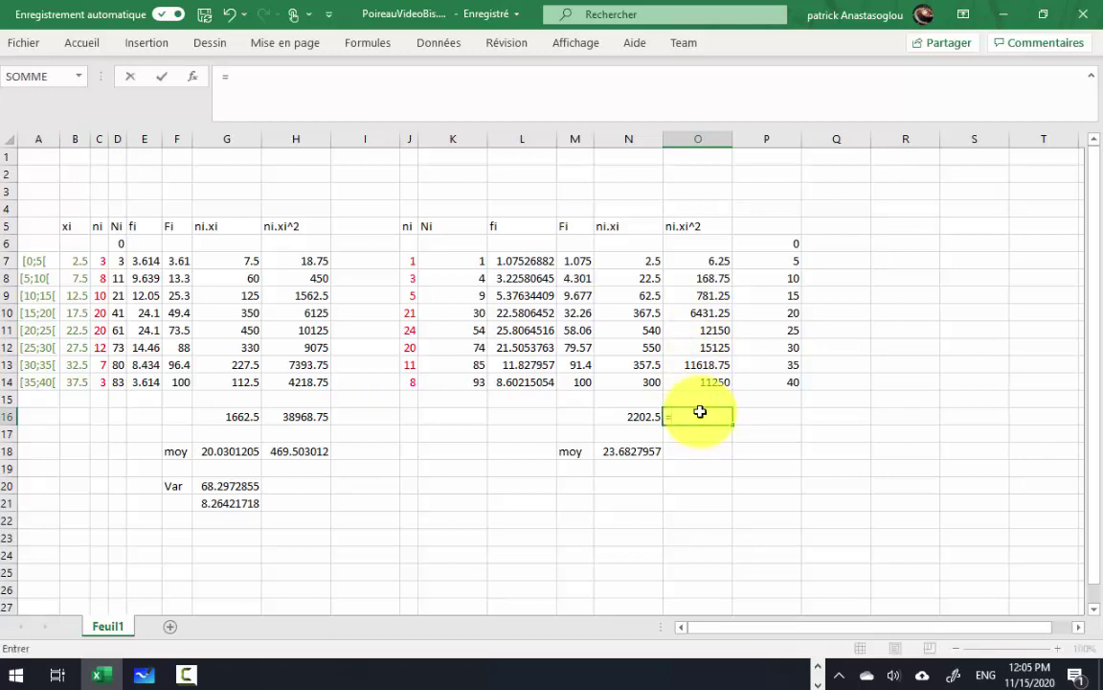
{"action": "left_click", "coordinate": [78, 76]}
{"action": "left_click", "coordinate": [44, 93]}
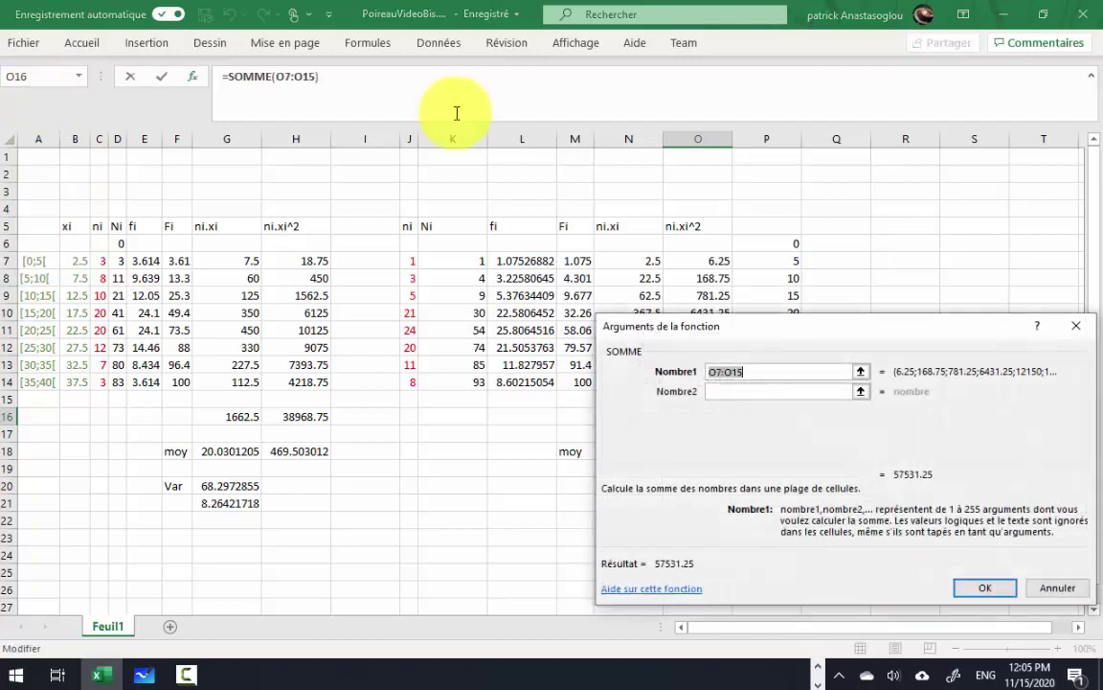
{"action": "left_click", "coordinate": [708, 259]}
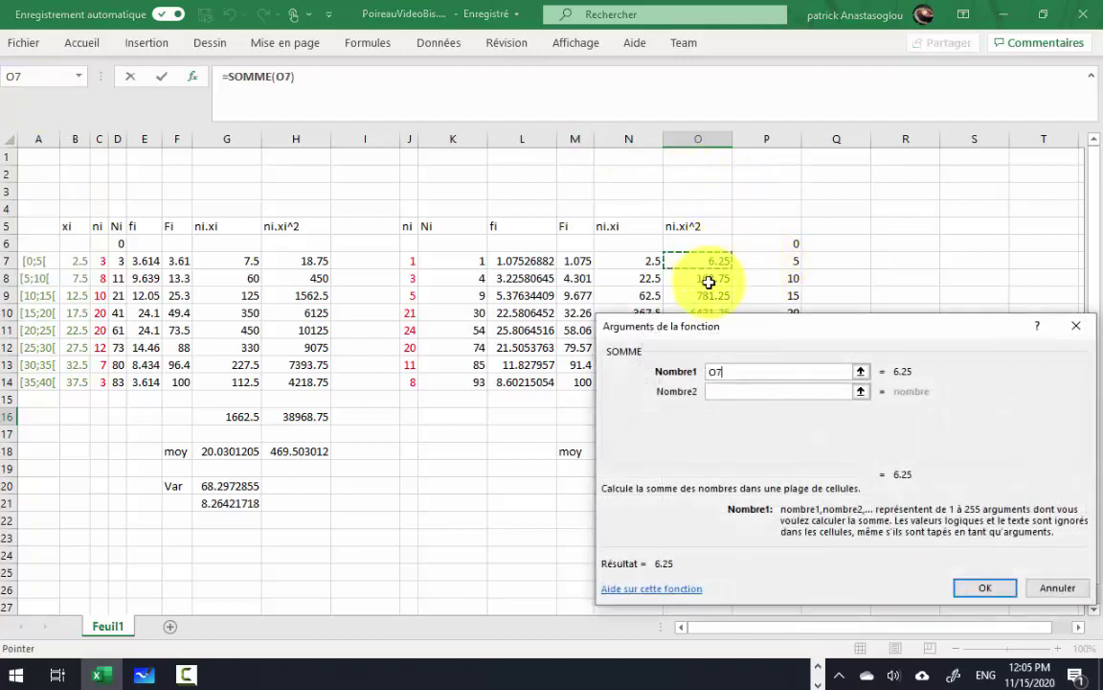
{"action": "left_click_drag", "start_coordinate": [709, 281], "coordinate": [708, 383]}
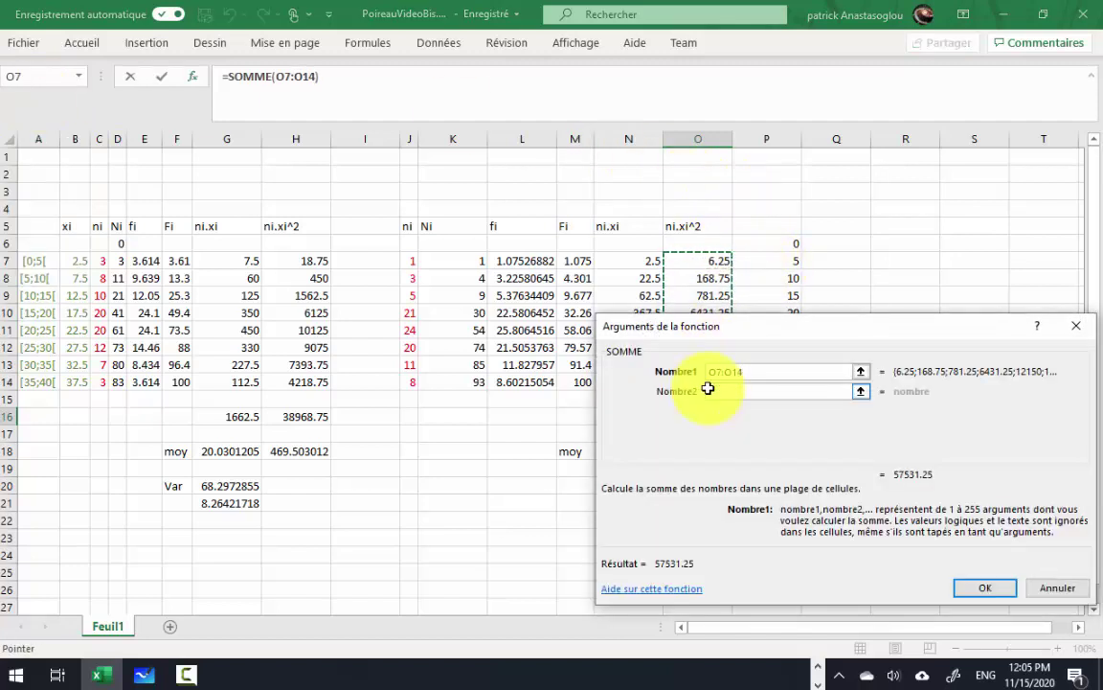
{"action": "key", "text": "Return"}
Step: Compute the mean of squares in O18 as =O16/K14, giving 618.615591
{"action": "left_click", "coordinate": [702, 449]}
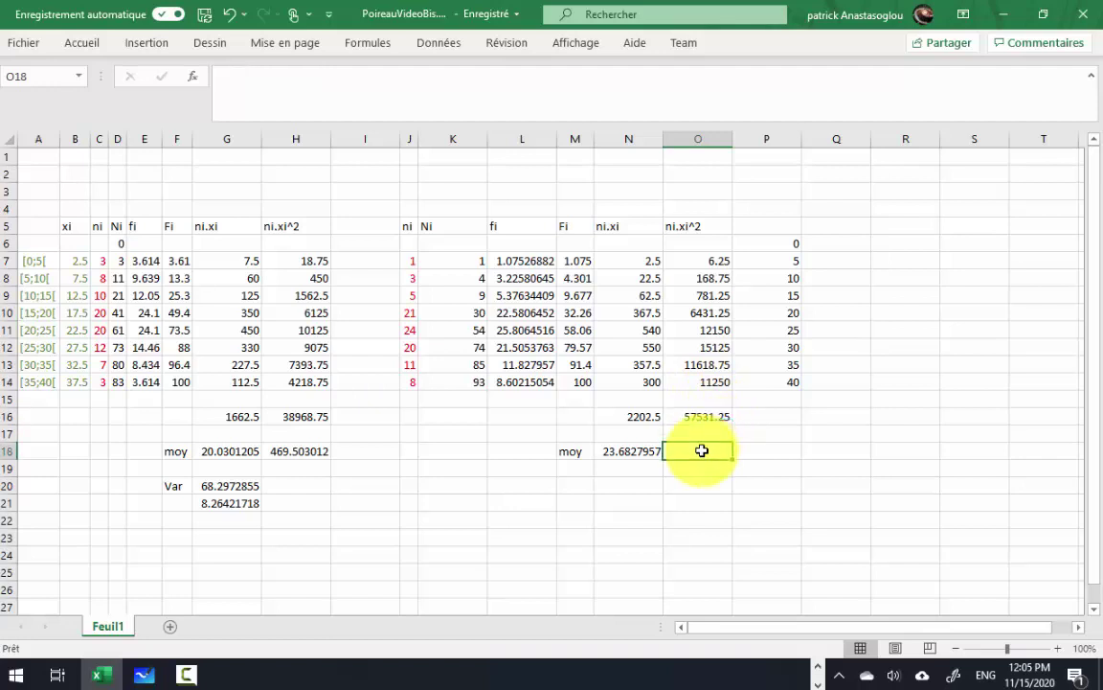
{"action": "type", "text": "="}
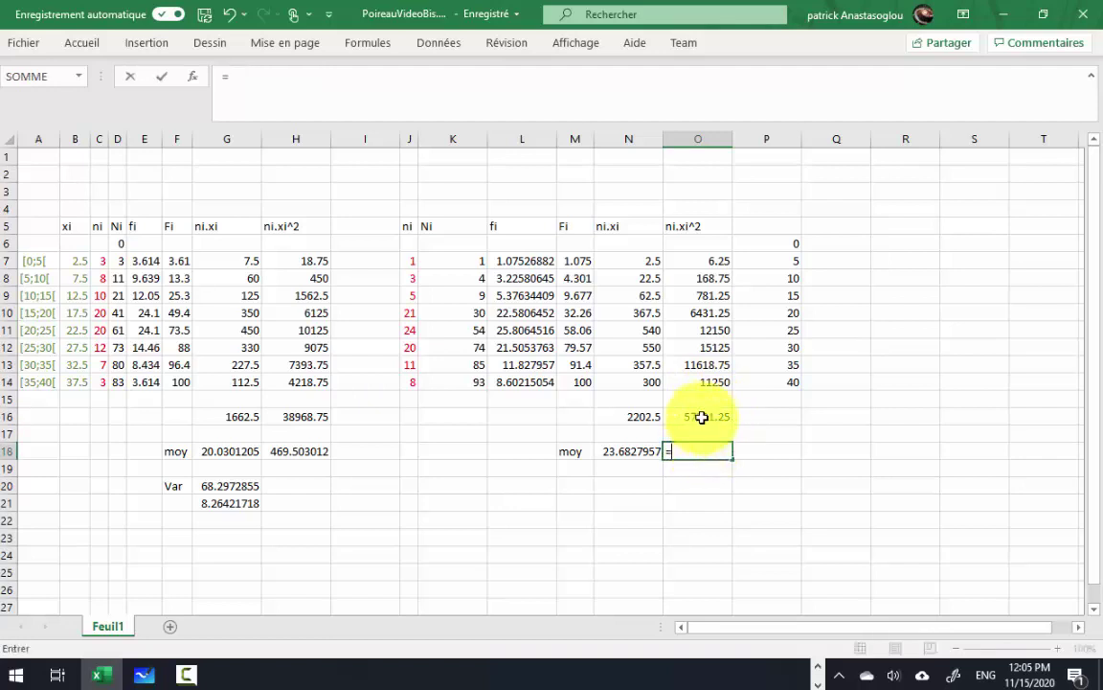
{"action": "left_click", "coordinate": [702, 418]}
{"action": "type", "text": "/"}
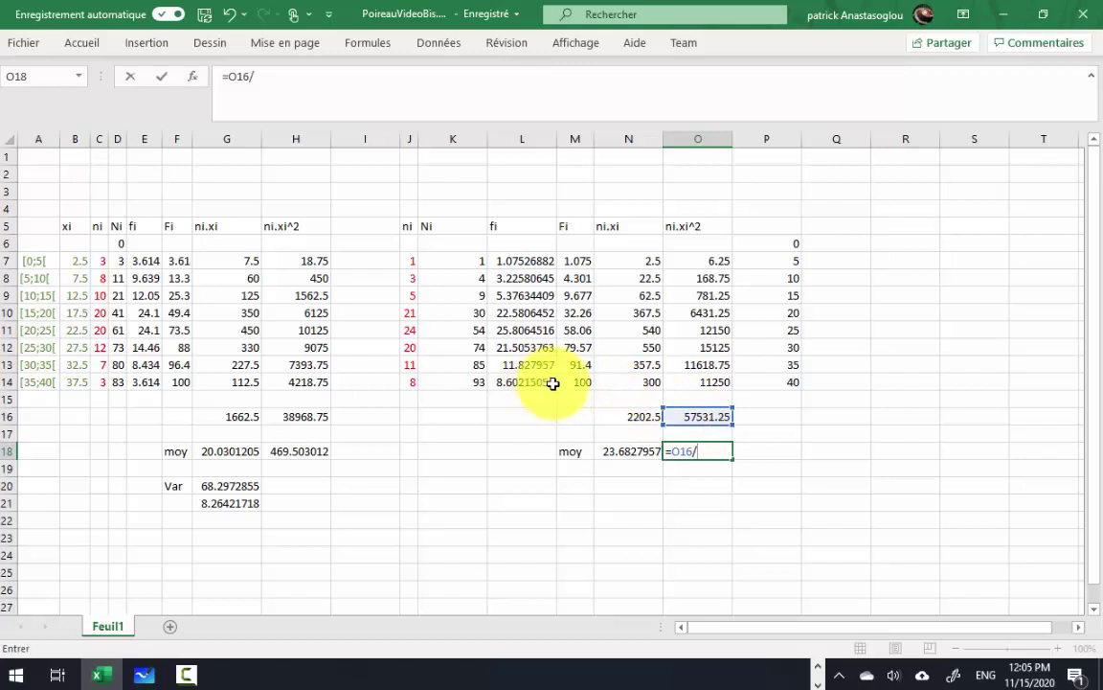
{"action": "left_click", "coordinate": [470, 383]}
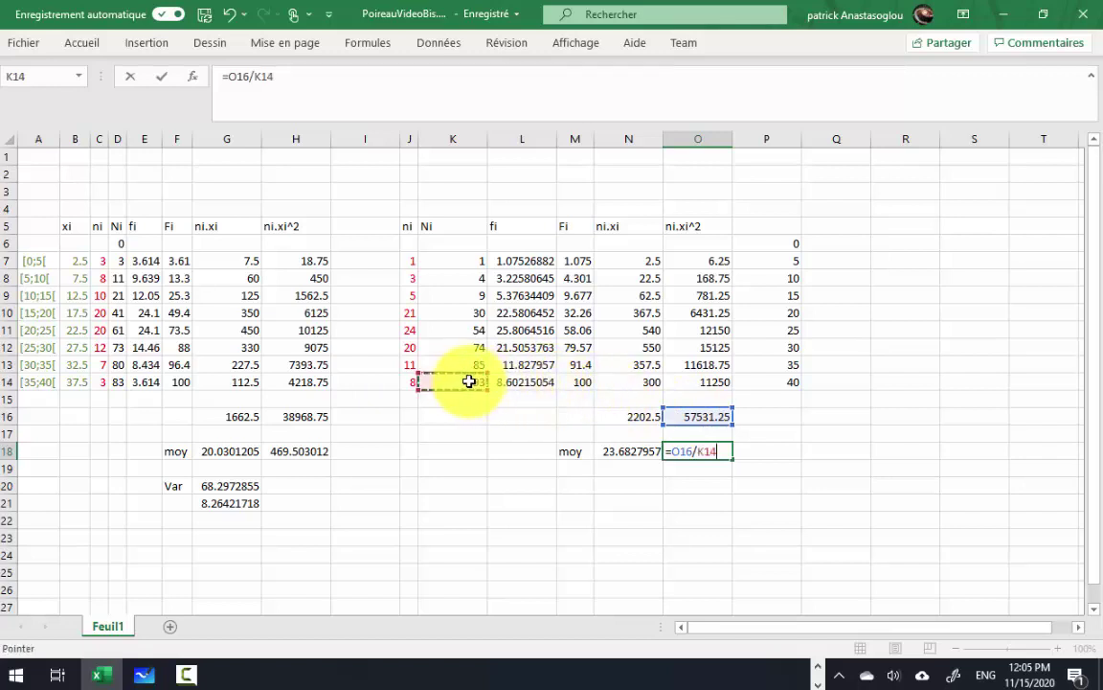
{"action": "key", "text": "Return"}
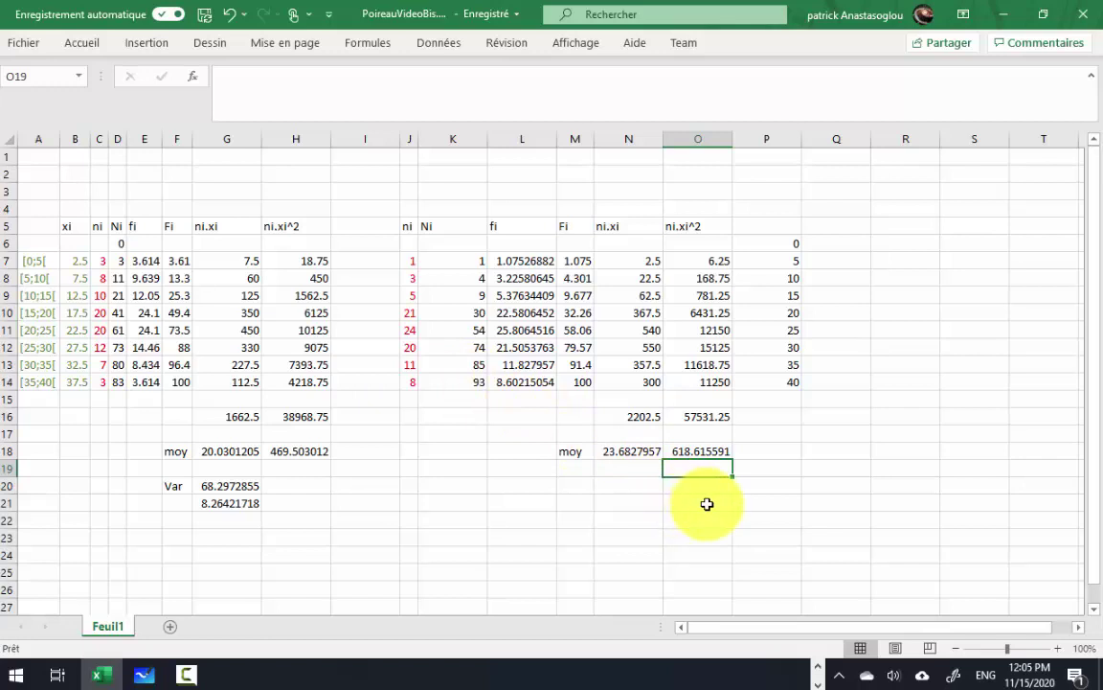
{"action": "key", "text": "alt+Tab"}
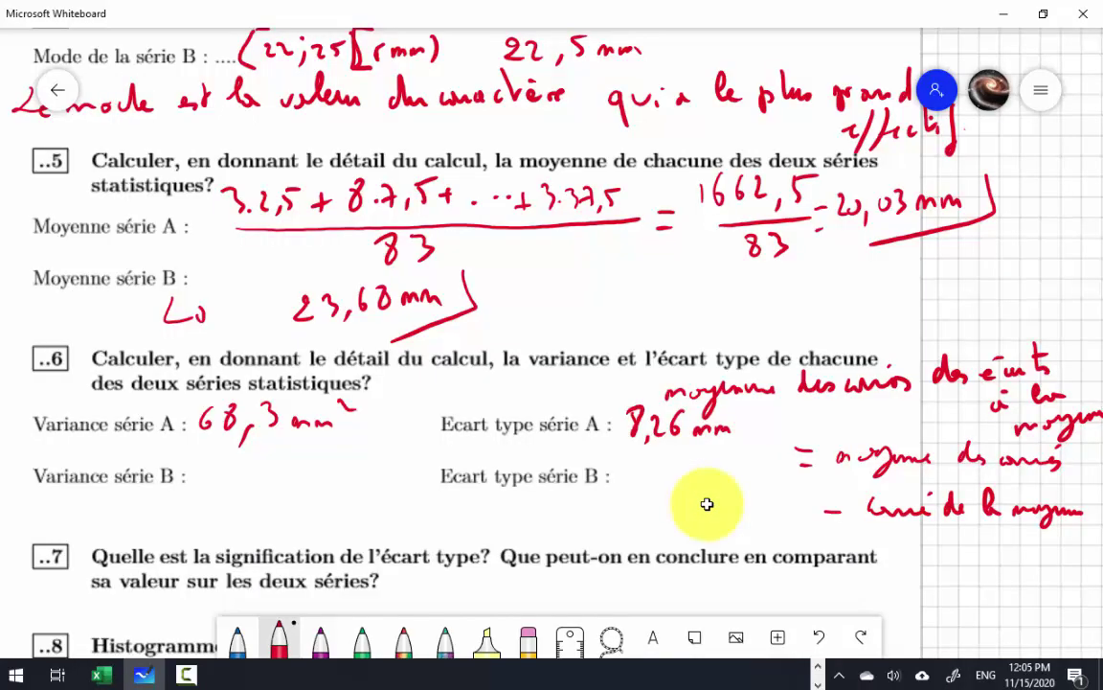
{"action": "key", "text": "alt+Tab"}
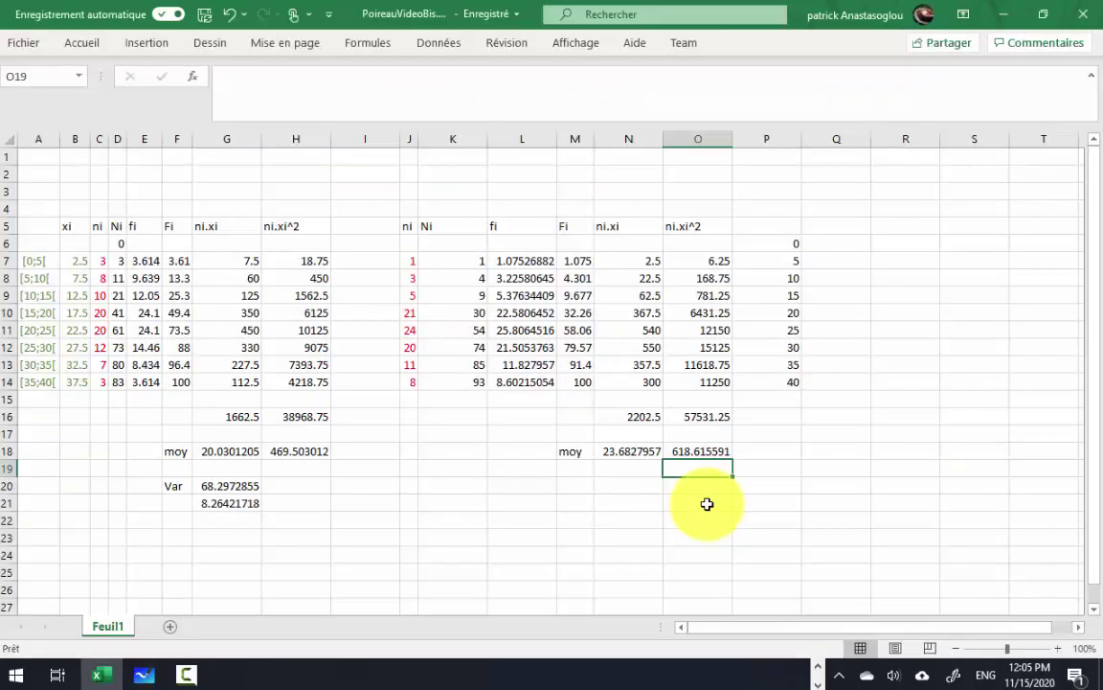
{"action": "key", "text": "alt+Tab"}
{"action": "key", "text": "alt+Tab"}
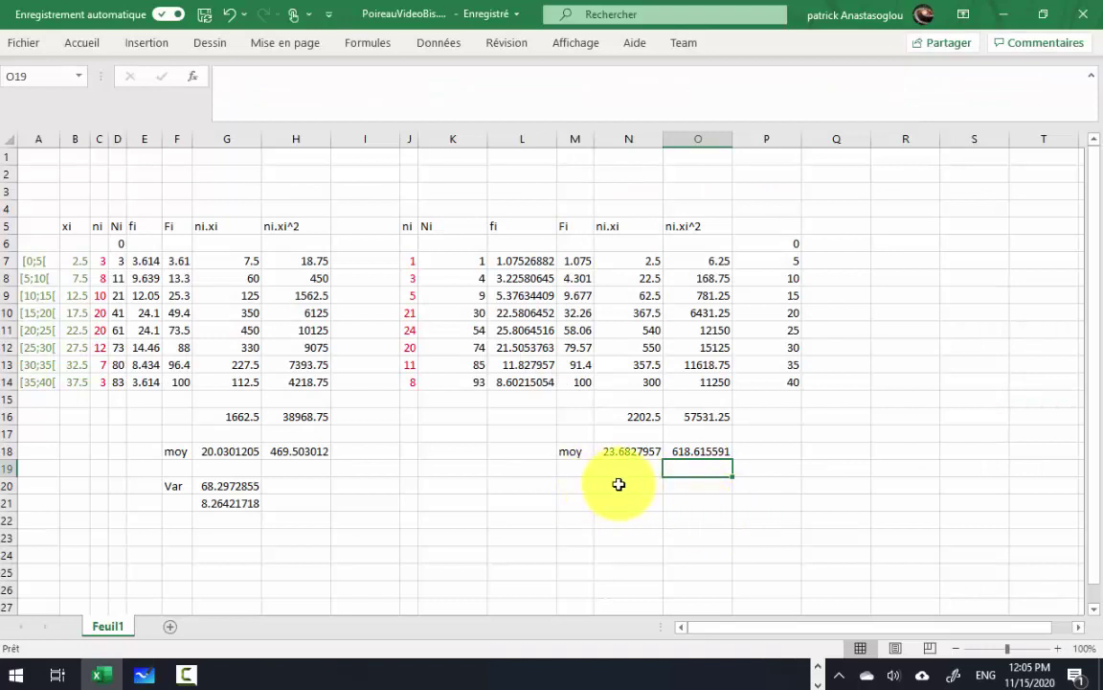
{"action": "left_click", "coordinate": [693, 488]}
{"action": "key", "text": "alt+Tab"}
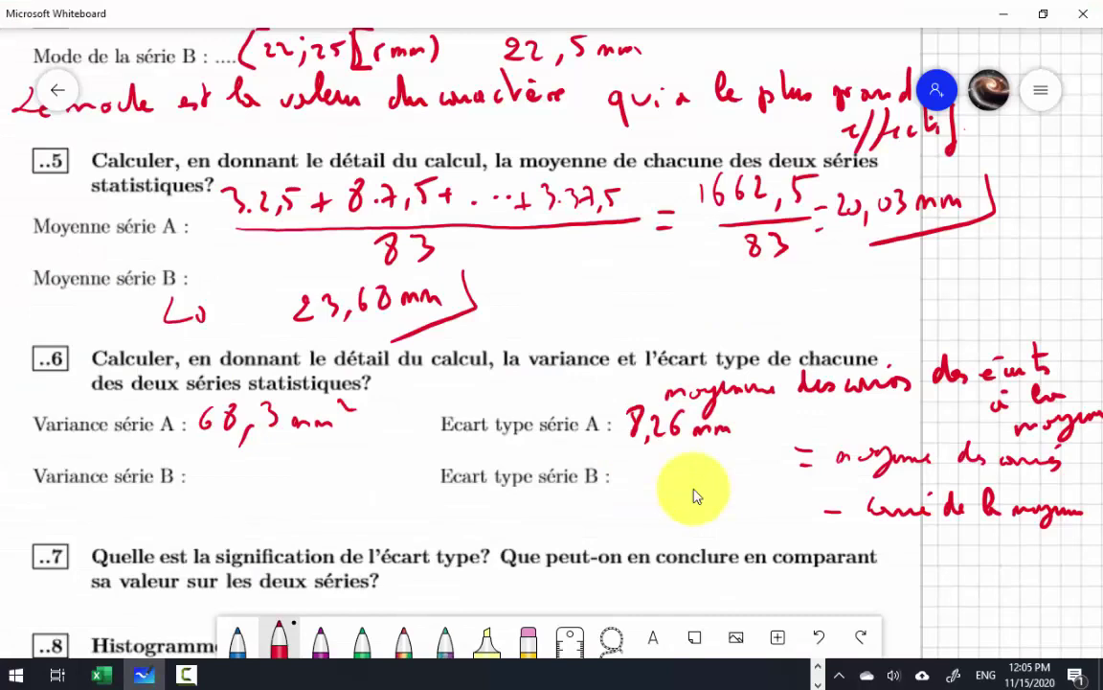
{"action": "key", "text": "alt+Tab"}
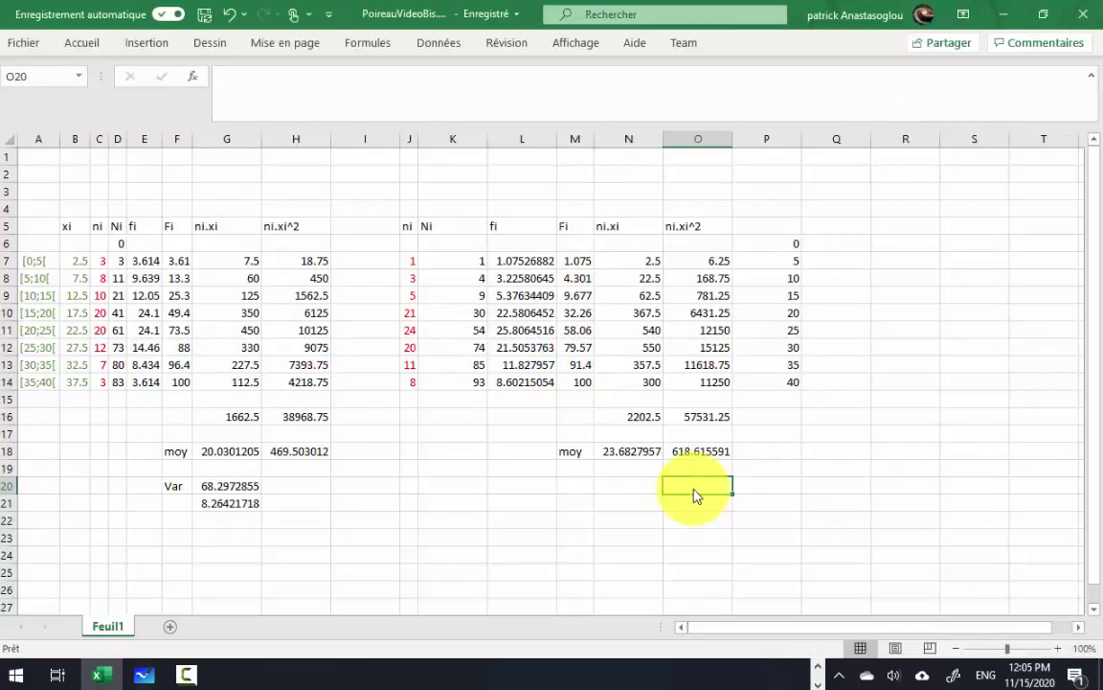
{"action": "left_click", "coordinate": [569, 488]}
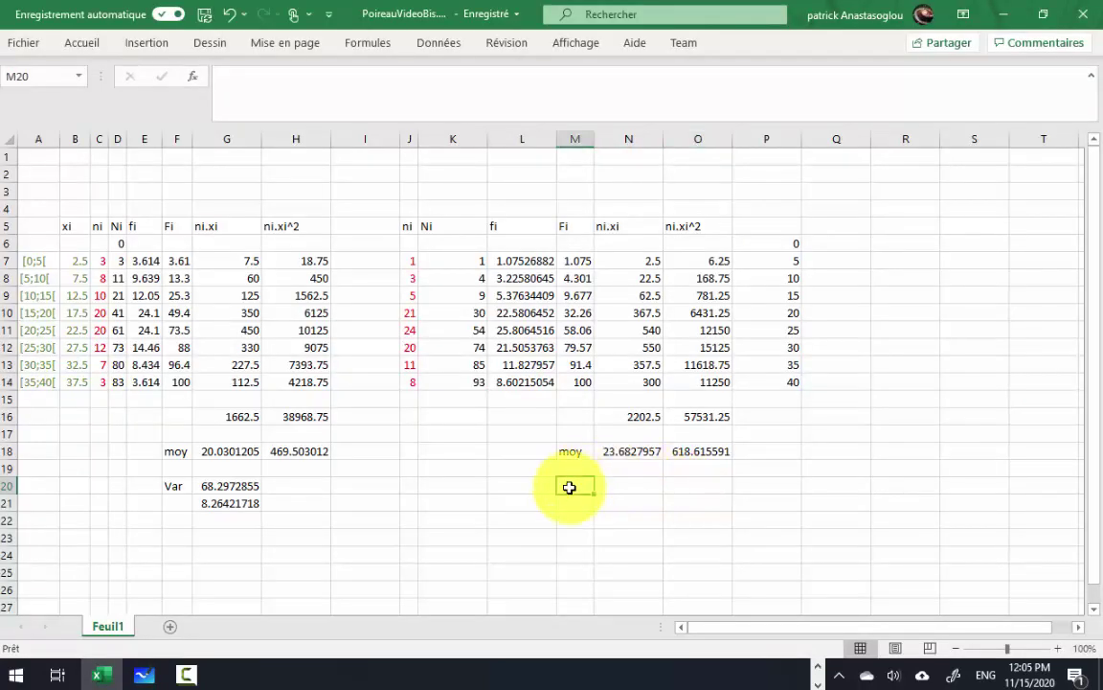
Step: Label the row 'Var' and enter =O18-N18^2 in N20, giving series B variance 57.7407793
{"action": "type", "text": "Var"}
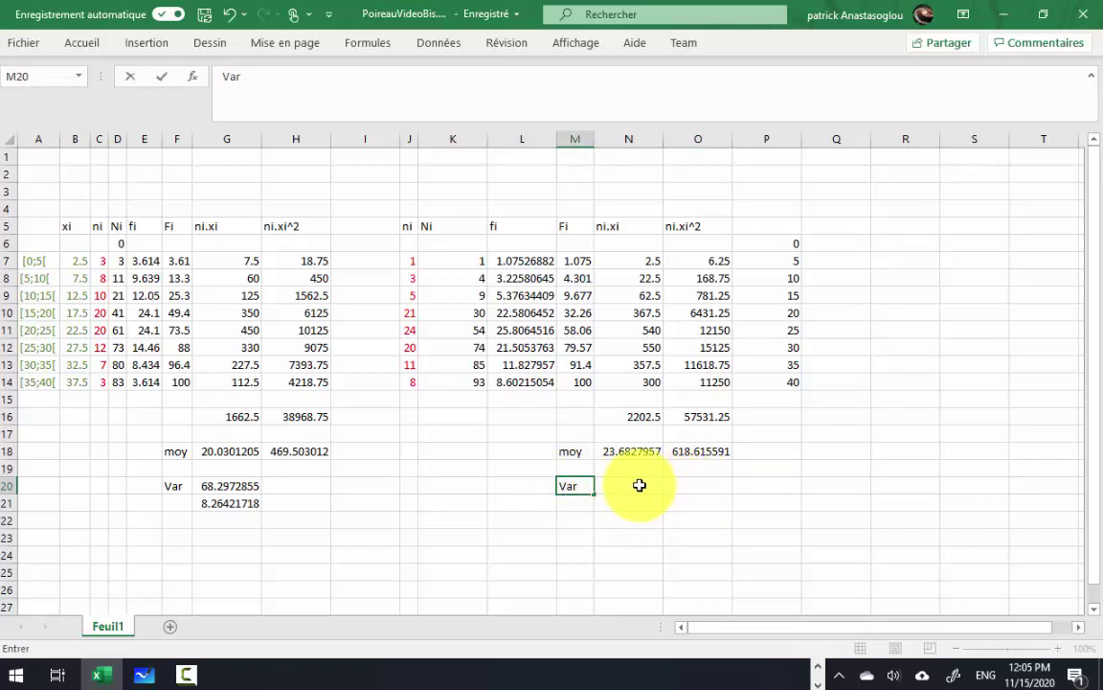
{"action": "left_click", "coordinate": [636, 486]}
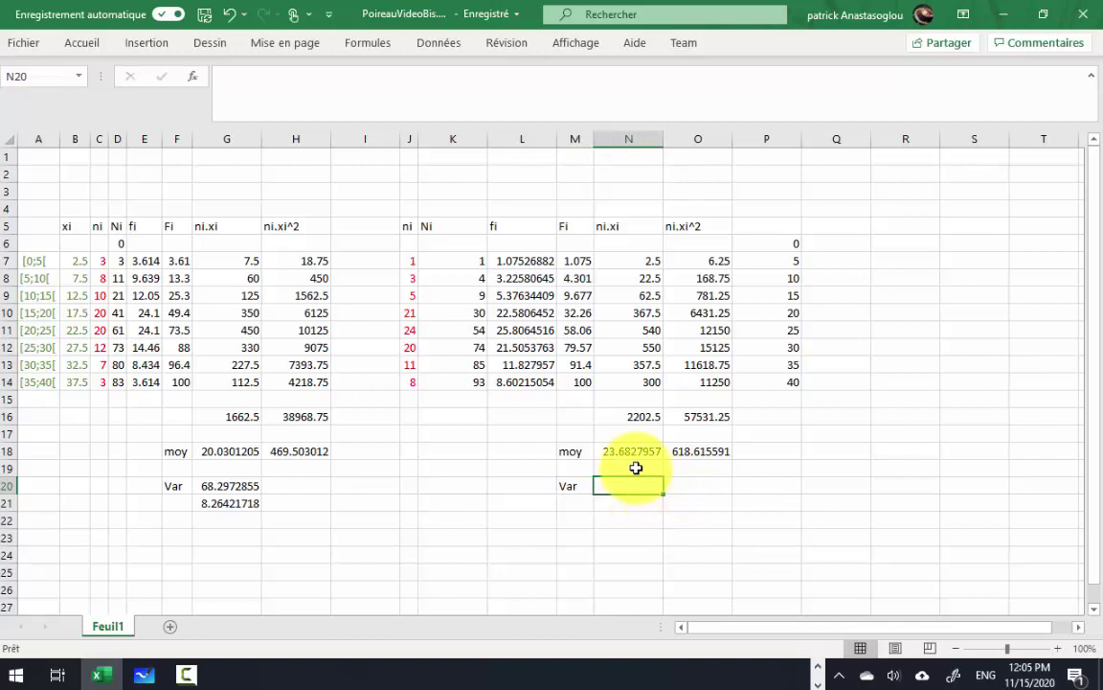
{"action": "left_click", "coordinate": [700, 451]}
{"action": "left_click", "coordinate": [633, 486]}
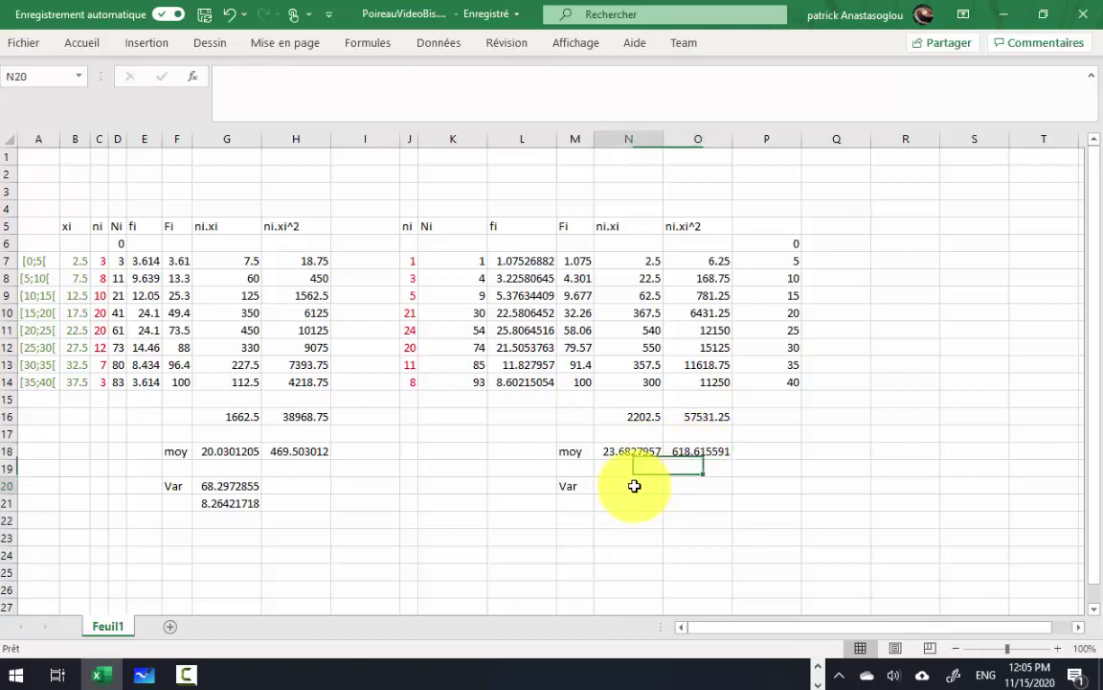
{"action": "type", "text": "="}
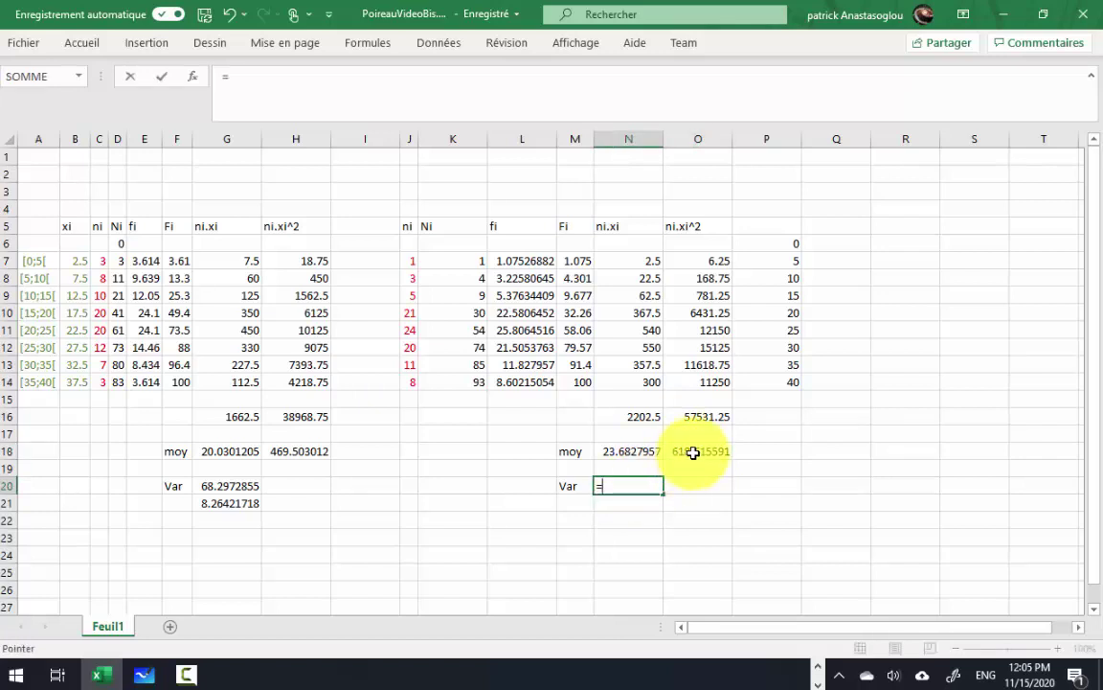
{"action": "left_click", "coordinate": [696, 451]}
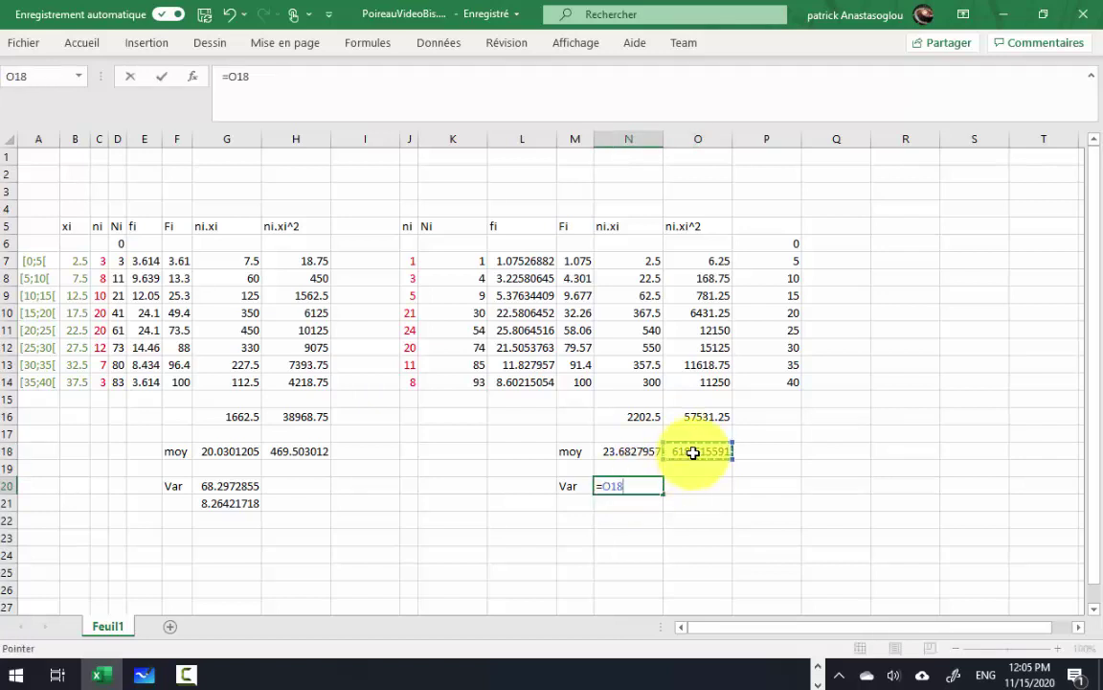
{"action": "type", "text": "-"}
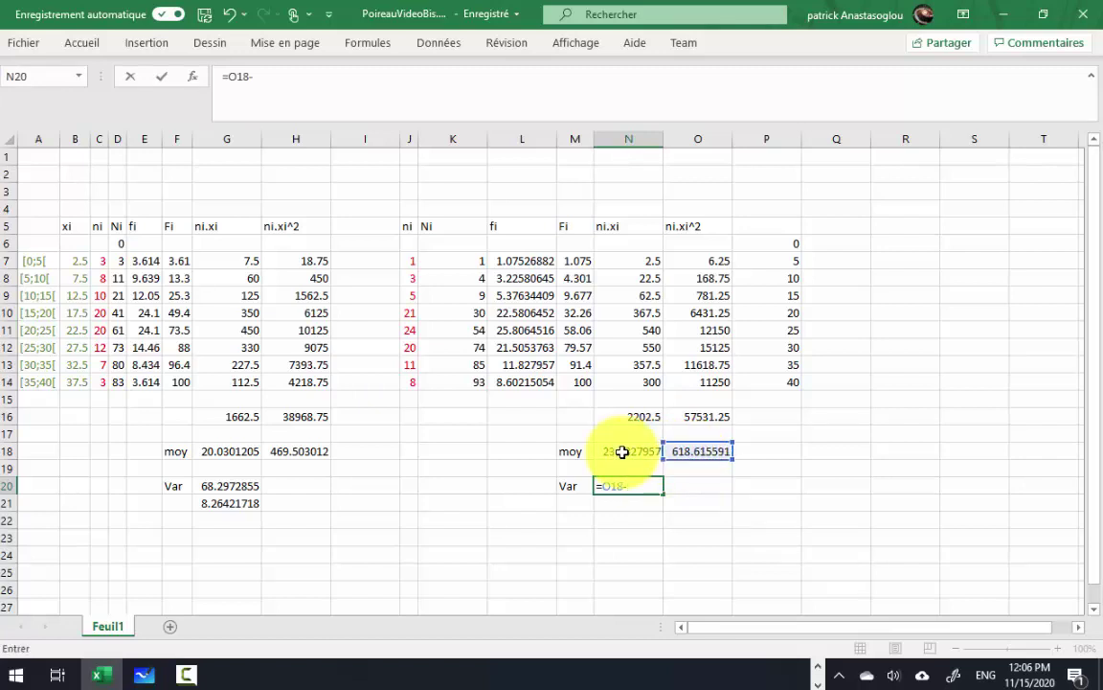
{"action": "left_click", "coordinate": [623, 452]}
{"action": "type", "text": "^2"}
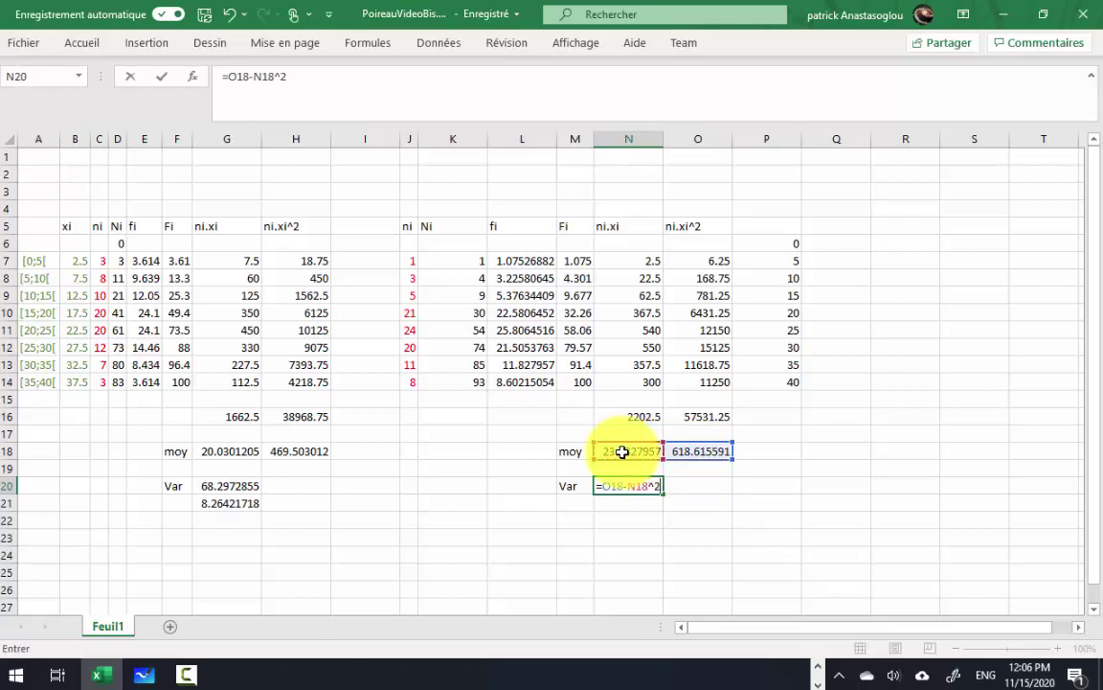
{"action": "key", "text": "Return"}
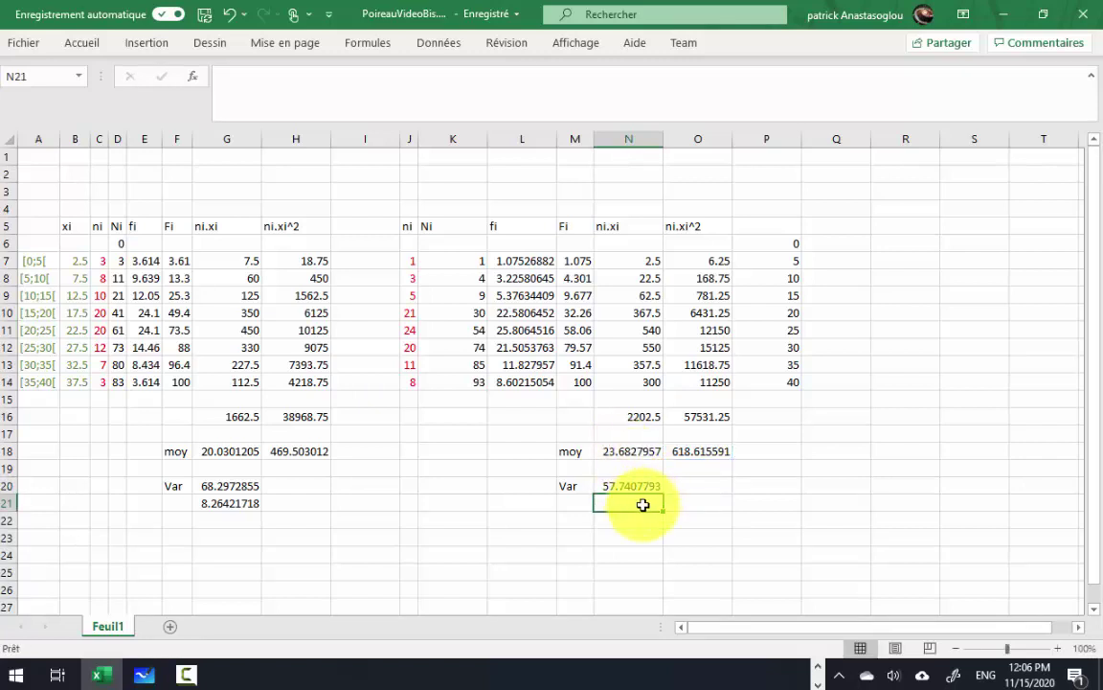
{"action": "key", "text": "alt+Tab"}
Step: Handwrite 57,74 mm² after 'Variance série B :' on the worksheet
{"action": "mouse_move", "coordinate": [203, 466]}
{"action": "left_mouse_down"}
{"action": "mouse_move", "coordinate": [199, 488]}
{"action": "mouse_move", "coordinate": [213, 461]}
{"action": "mouse_move", "coordinate": [224, 490]}
{"action": "left_mouse_up"}
{"action": "mouse_move", "coordinate": [232, 479]}
{"action": "left_mouse_down"}
{"action": "mouse_move", "coordinate": [227, 490]}
{"action": "mouse_move", "coordinate": [253, 489]}
{"action": "left_mouse_up"}
{"action": "left_click_drag", "start_coordinate": [270, 461], "coordinate": [280, 475]}
{"action": "mouse_move", "coordinate": [276, 464]}
{"action": "left_mouse_down"}
{"action": "mouse_move", "coordinate": [275, 486]}
{"action": "mouse_move", "coordinate": [329, 483]}
{"action": "mouse_move", "coordinate": [356, 465]}
{"action": "left_mouse_up"}
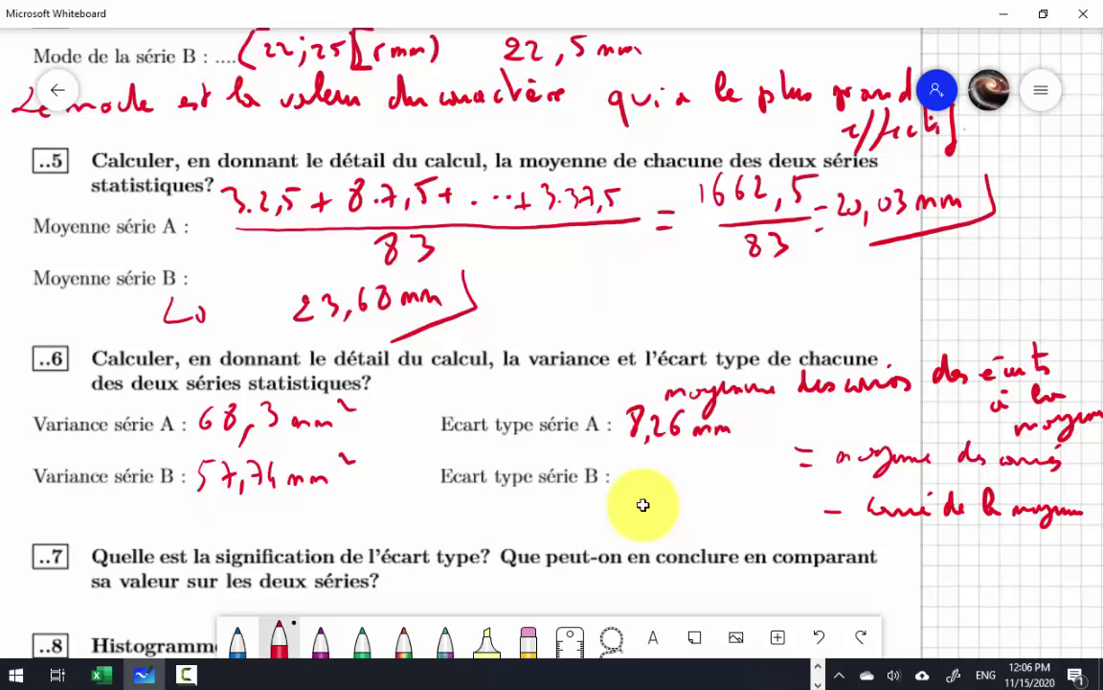
{"action": "key", "text": "alt+Tab"}
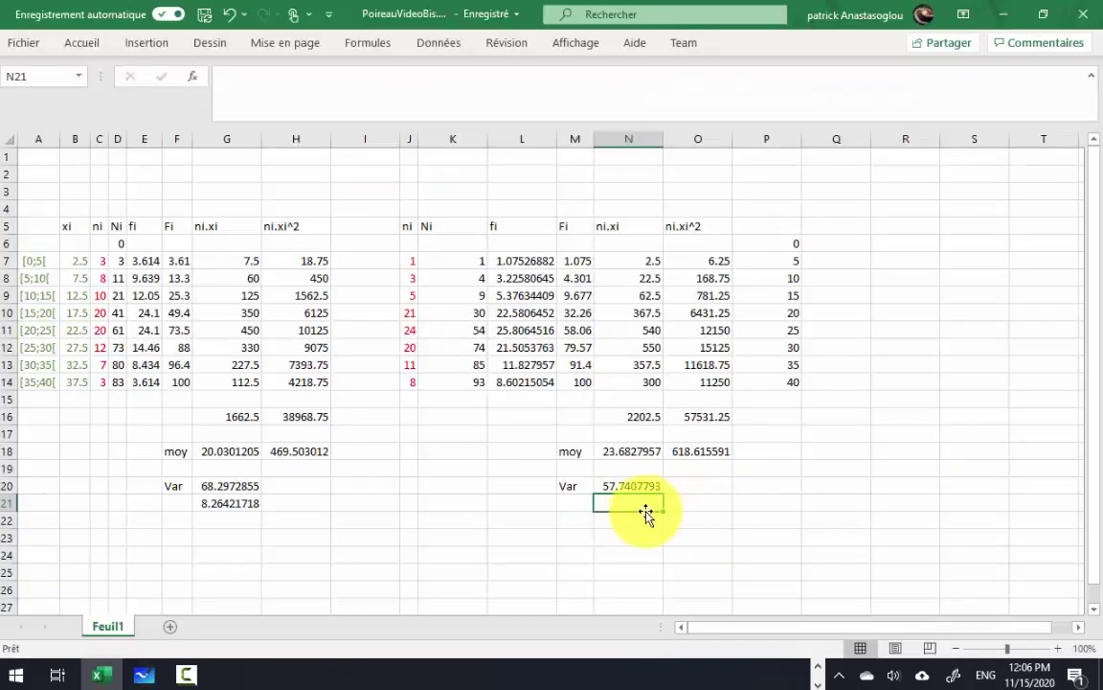
Step: Attempt a square root formula in N21, which returns #NOM?, and check the variance in N20
{"action": "type", "text": "=r"}
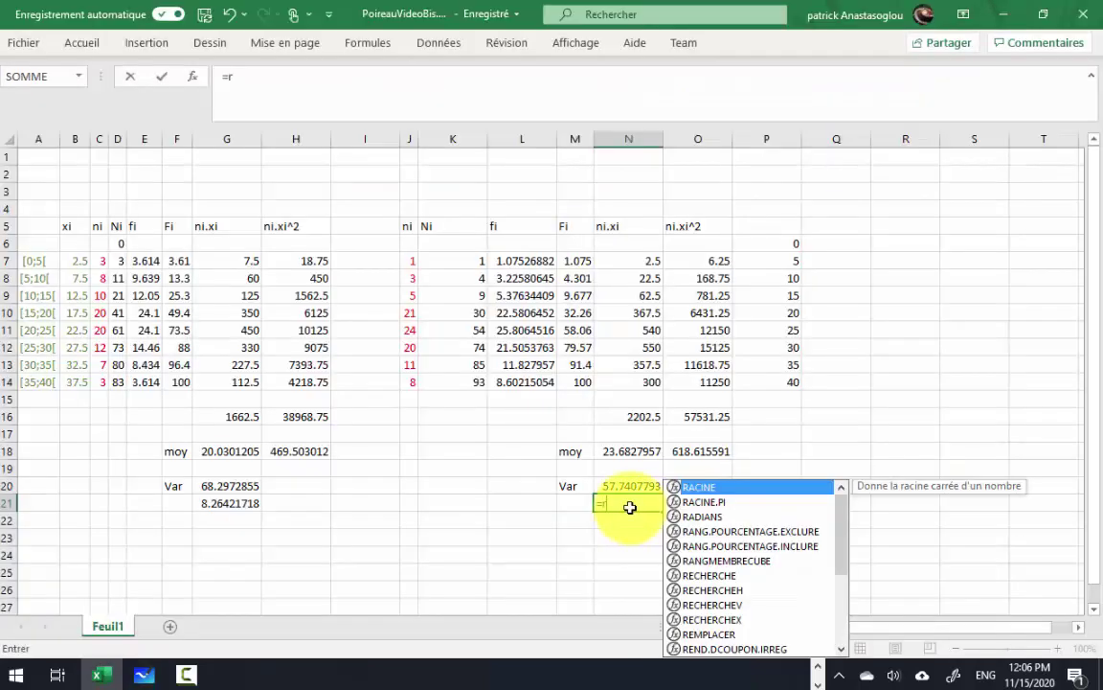
{"action": "type", "text": "ac"}
{"action": "key", "text": "Return"}
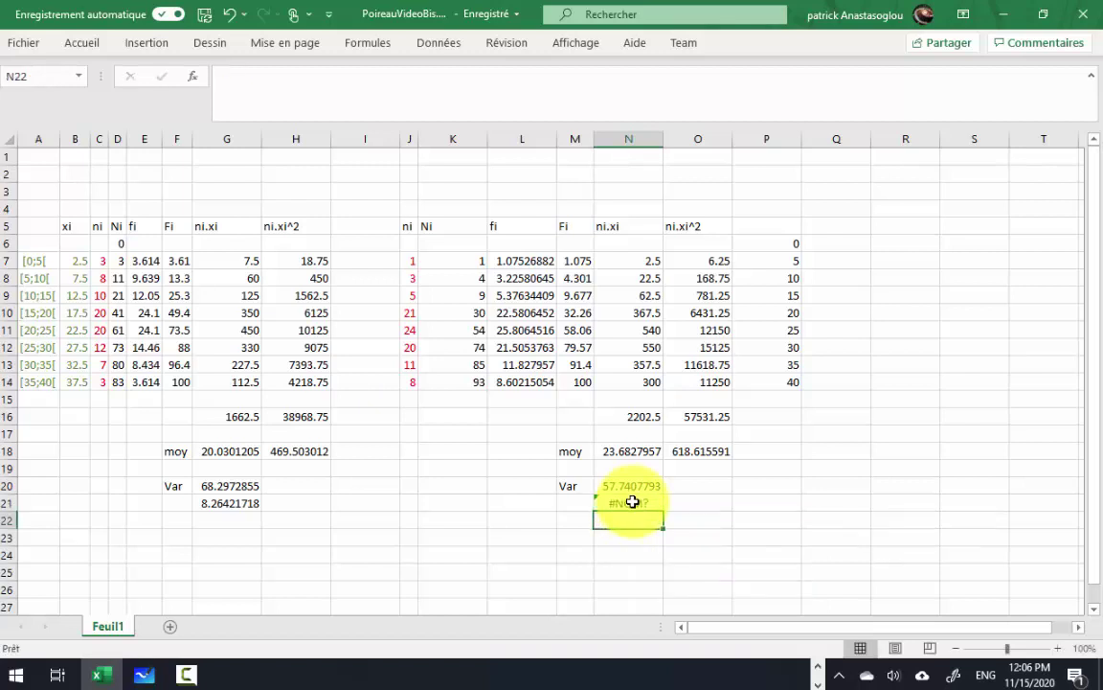
{"action": "left_click", "coordinate": [632, 502]}
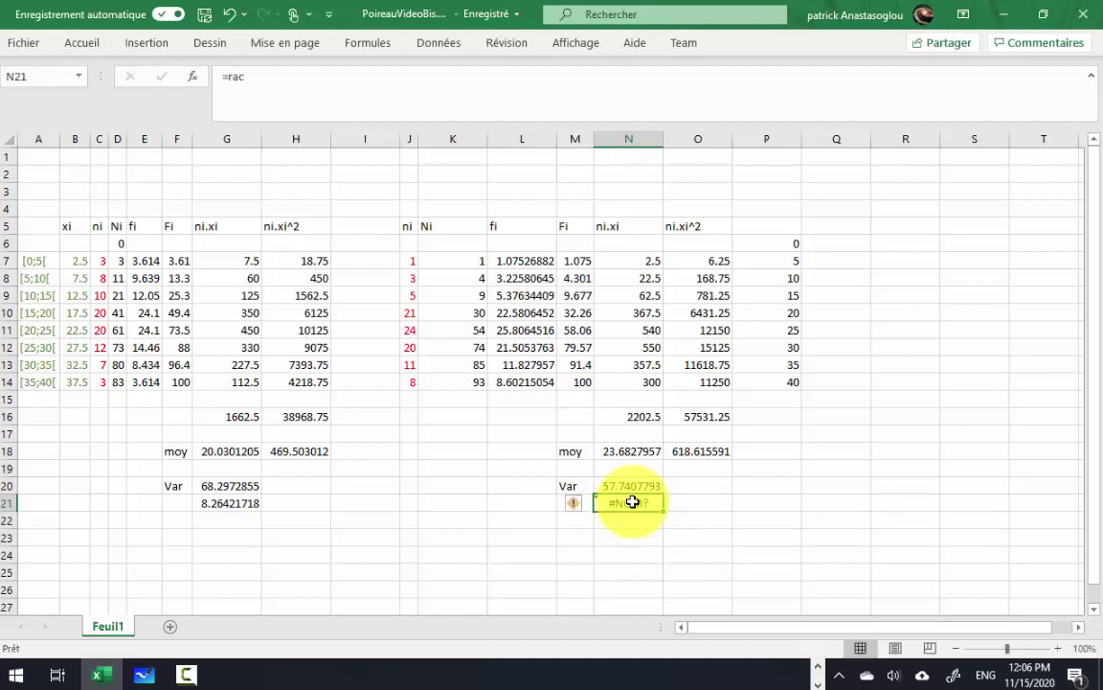
{"action": "double_click", "coordinate": [632, 502]}
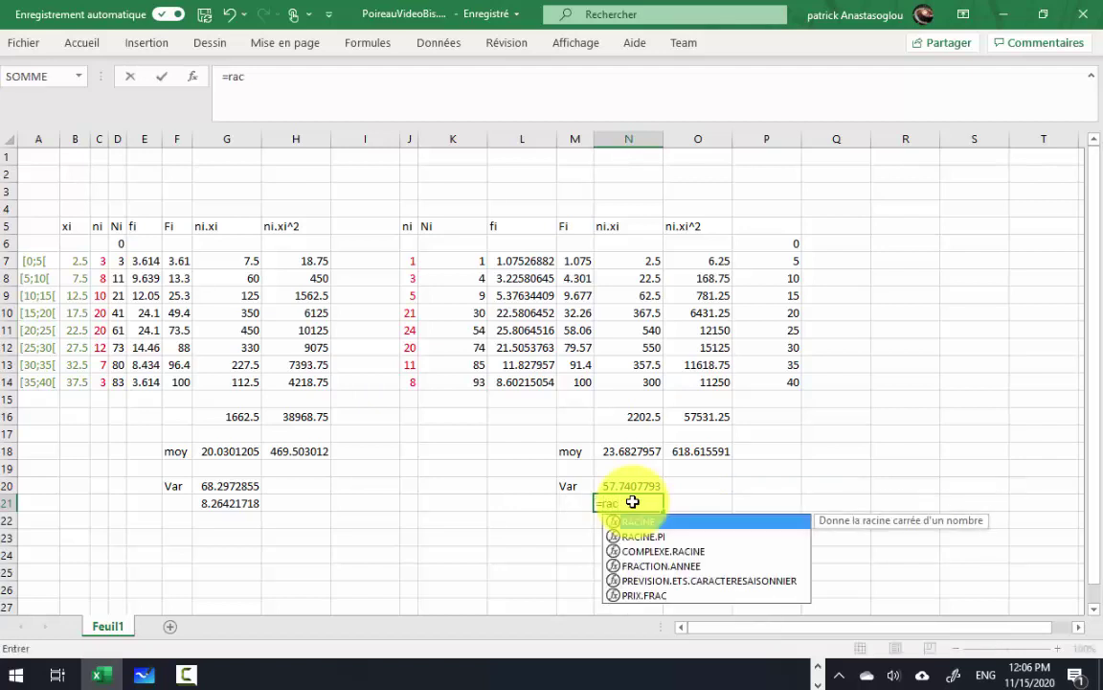
{"action": "left_click", "coordinate": [640, 486]}
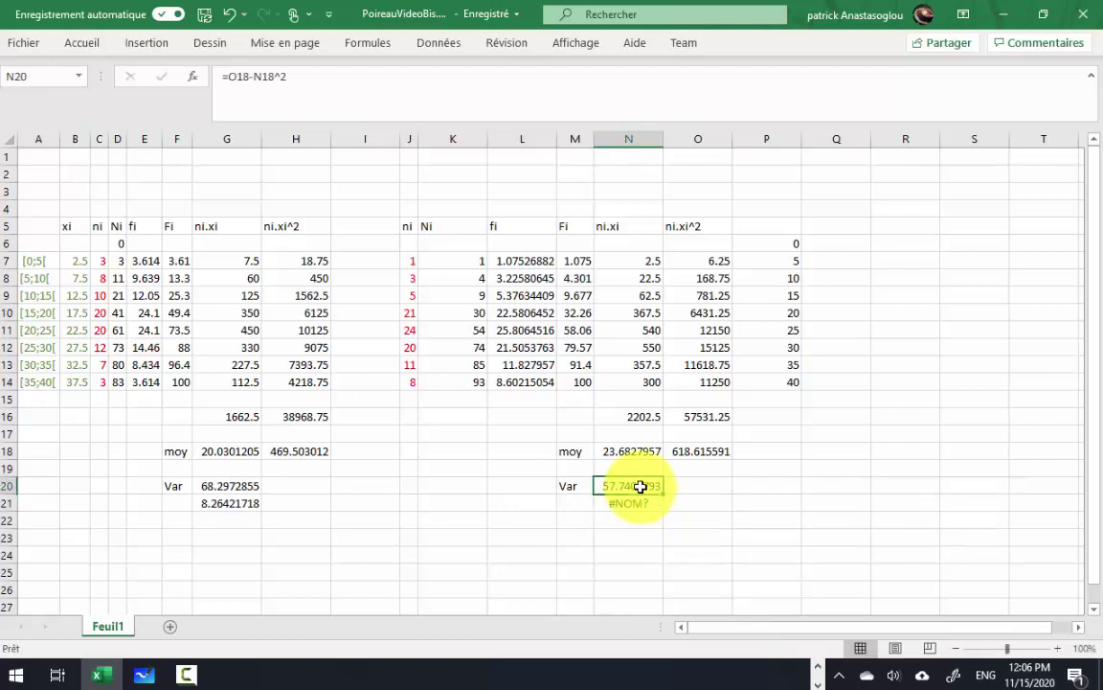
{"action": "left_click", "coordinate": [634, 504]}
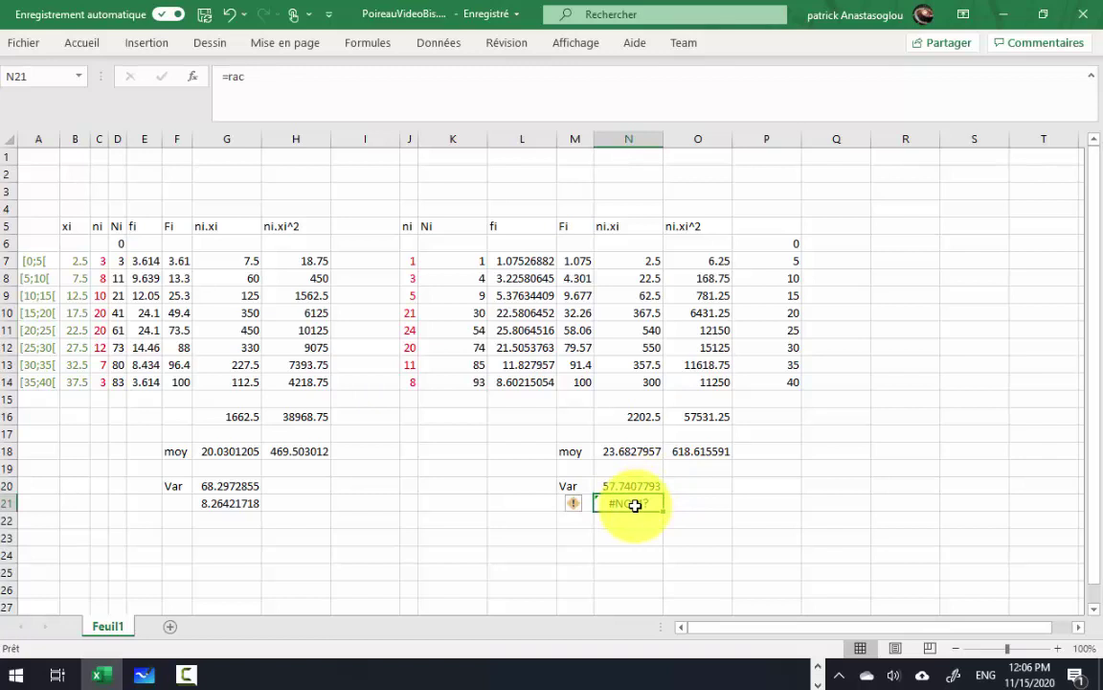
{"action": "double_click", "coordinate": [635, 504]}
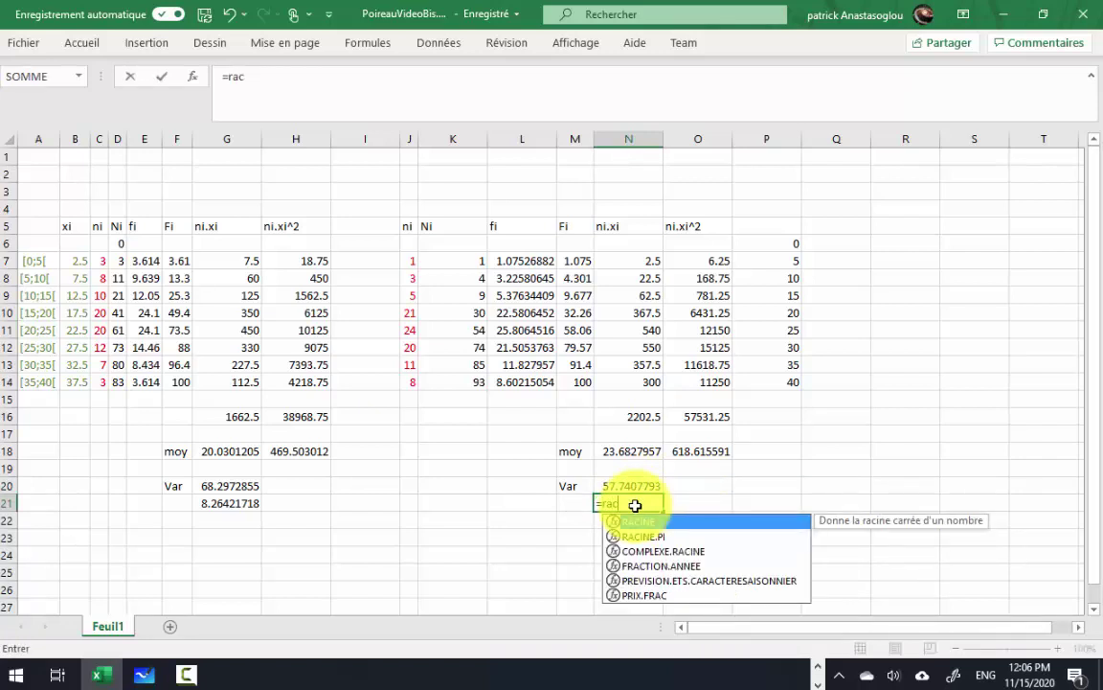
{"action": "key", "text": "Return"}
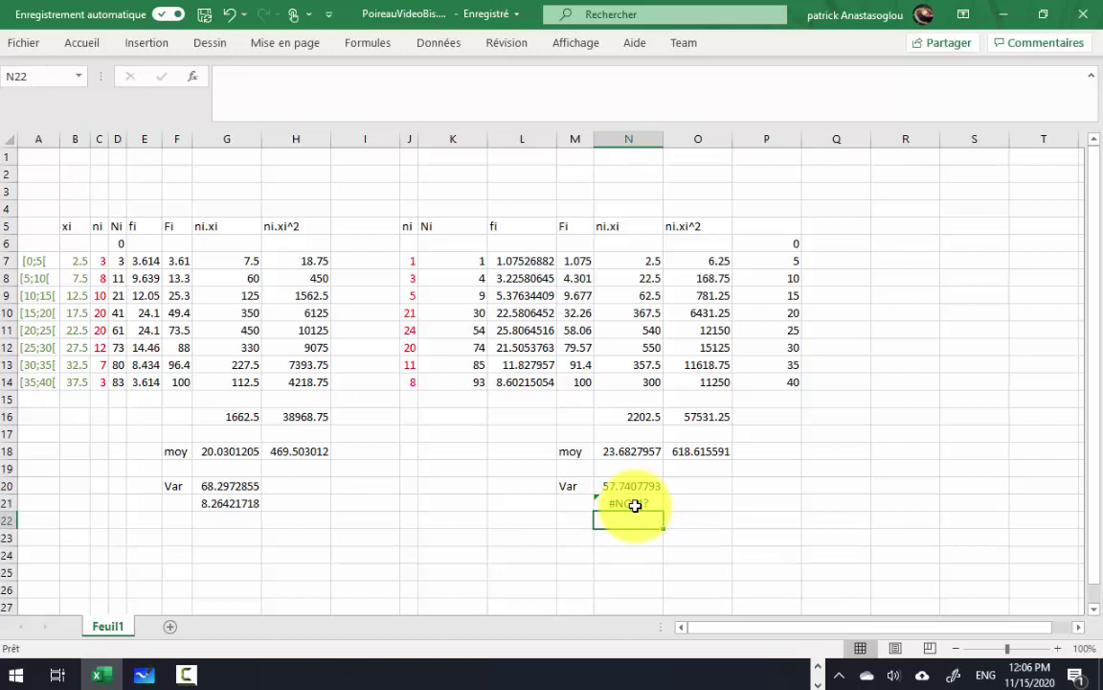
{"action": "left_click", "coordinate": [635, 504]}
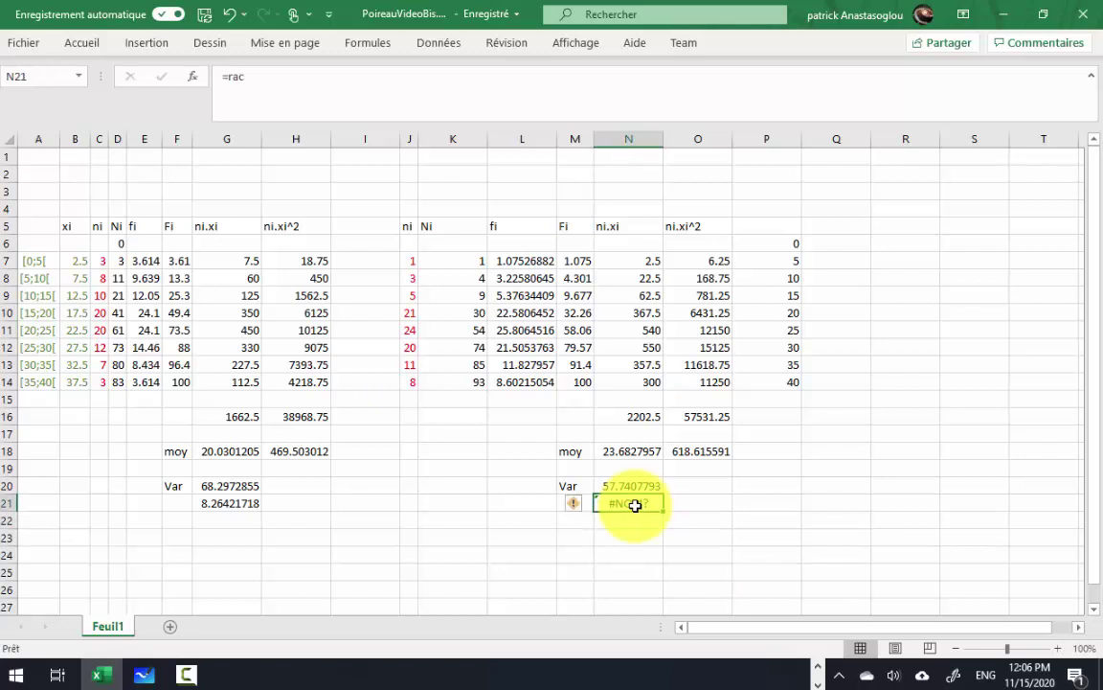
{"action": "left_click", "coordinate": [634, 486]}
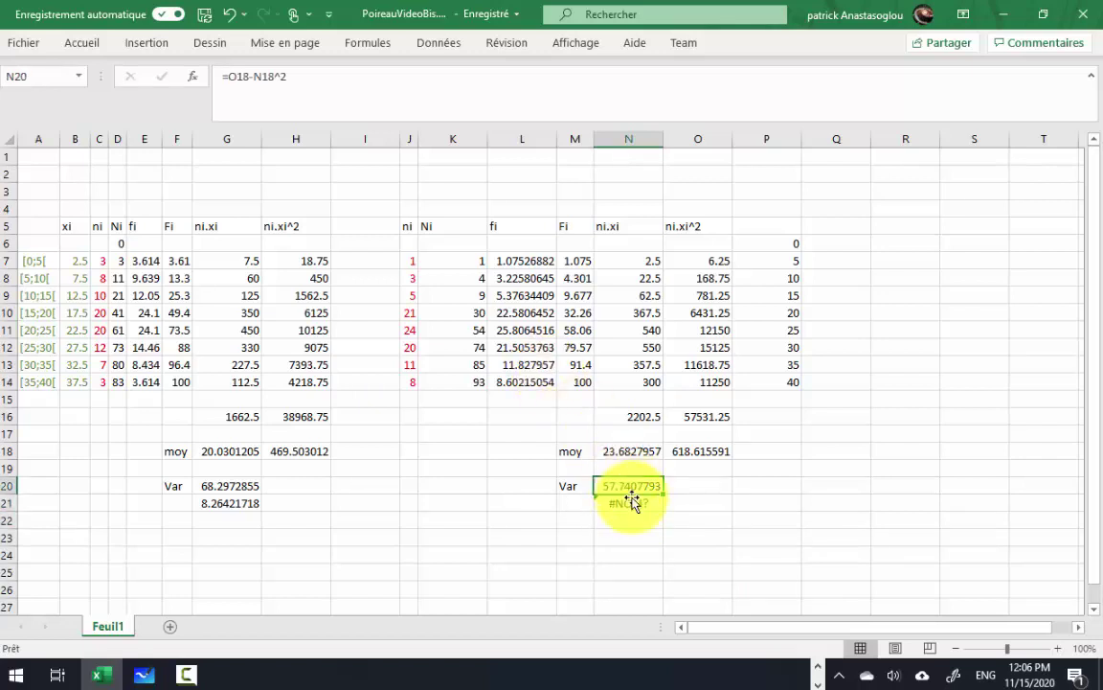
{"action": "left_click", "coordinate": [632, 503]}
Step: Enter =RACINE(N20) in N21 to get series B's standard deviation 7.59873537
{"action": "type", "text": "="}
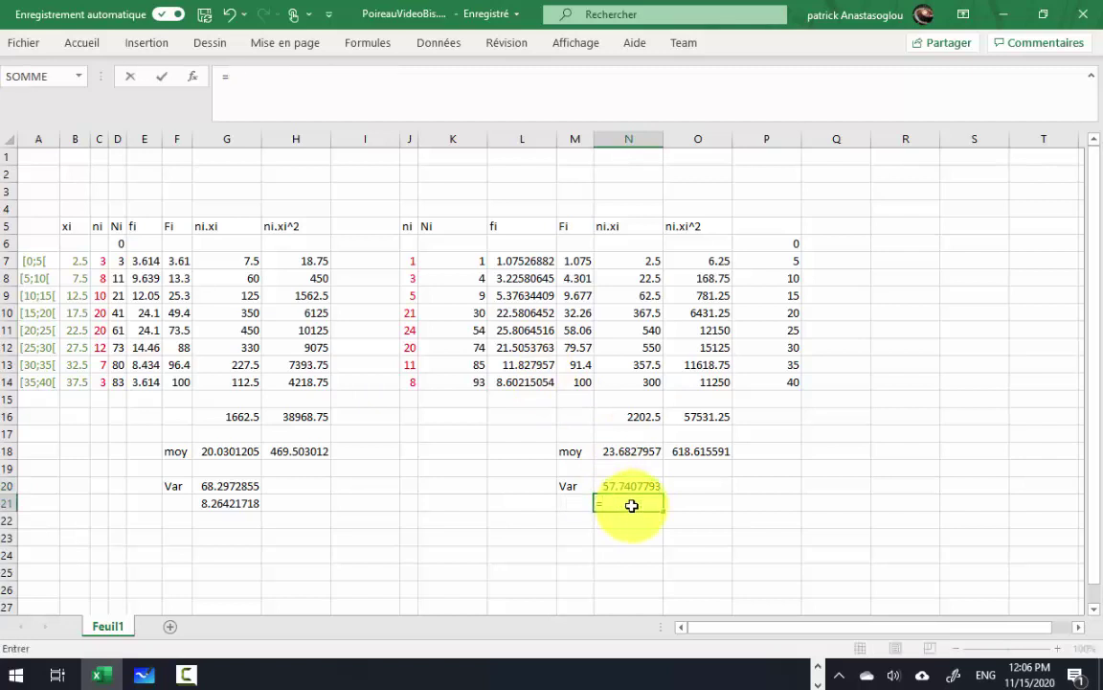
{"action": "type", "text": "rac"}
{"action": "key", "text": "Right"}
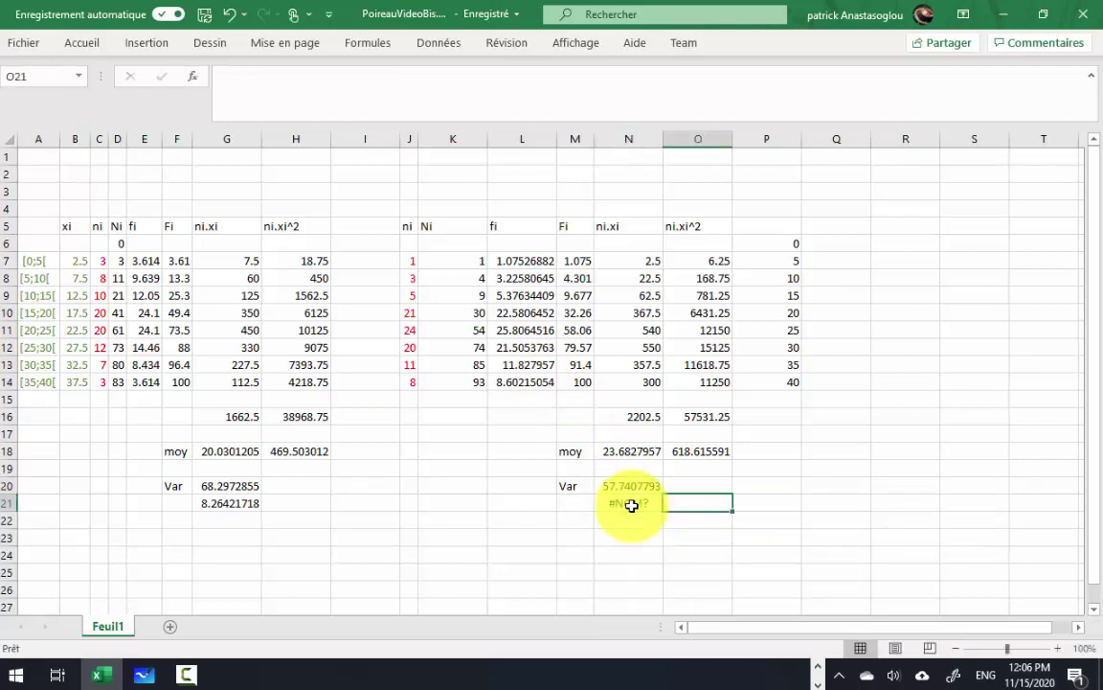
{"action": "left_click", "coordinate": [632, 505]}
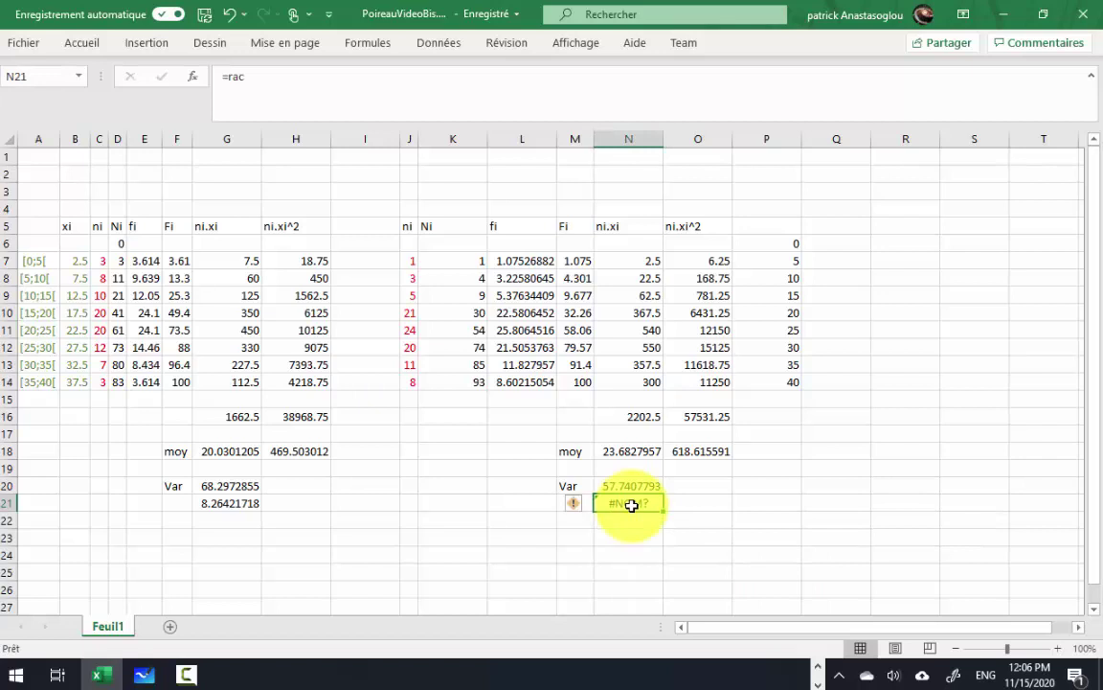
{"action": "type", "text": "=rac"}
{"action": "key", "text": "Tab"}
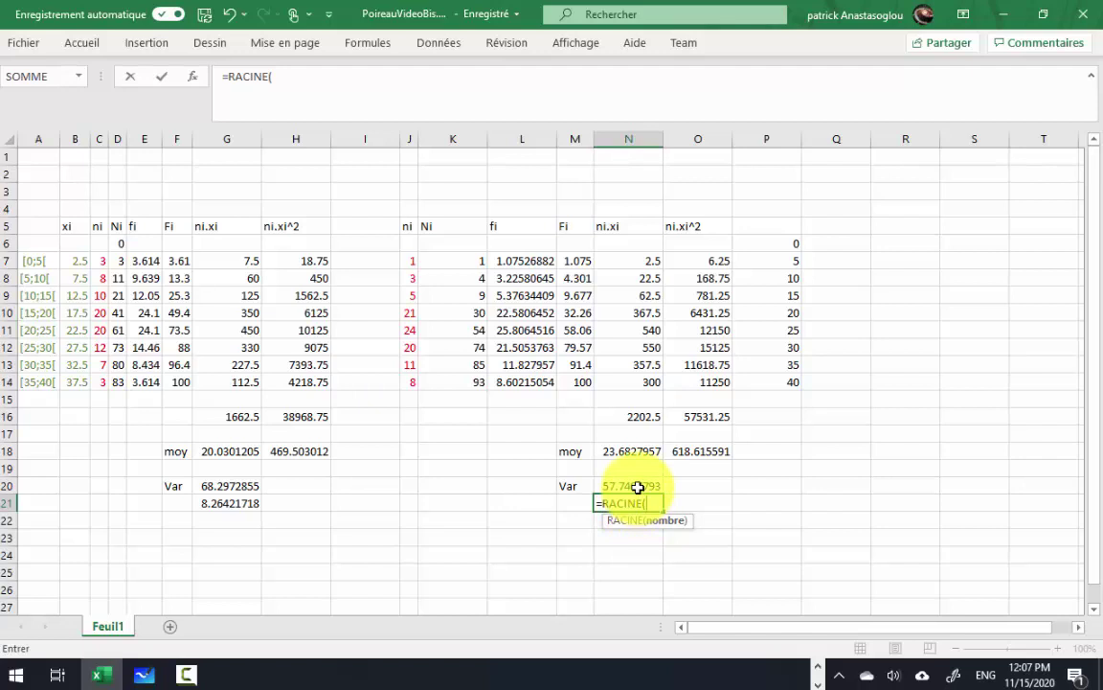
{"action": "left_click", "coordinate": [638, 487]}
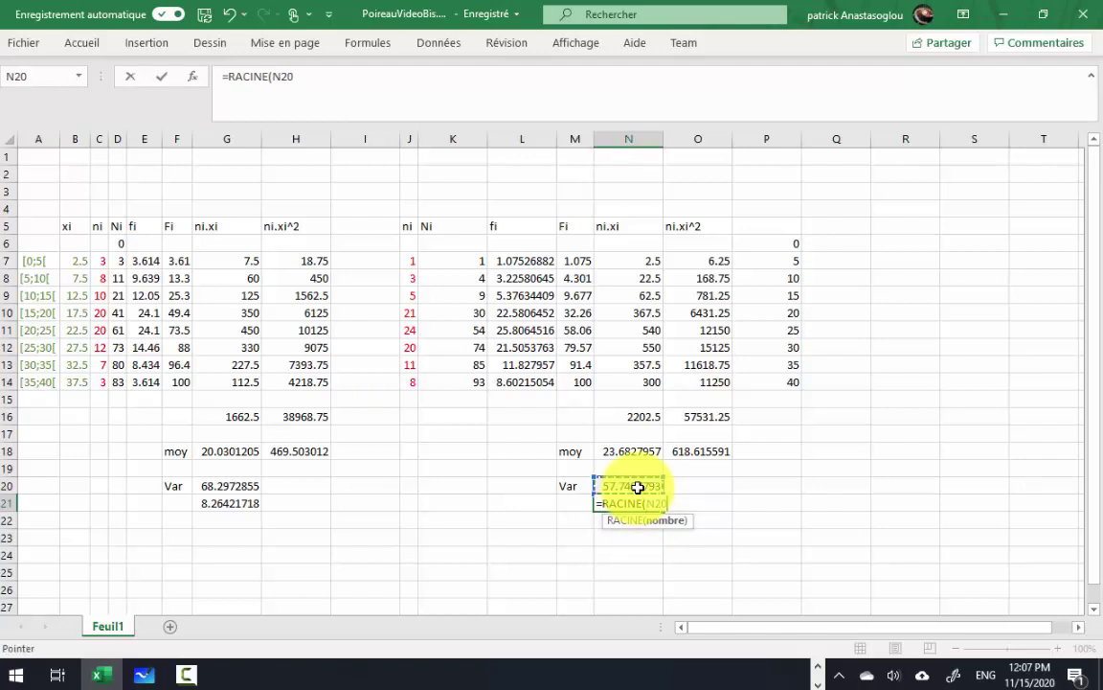
{"action": "key", "text": "Return"}
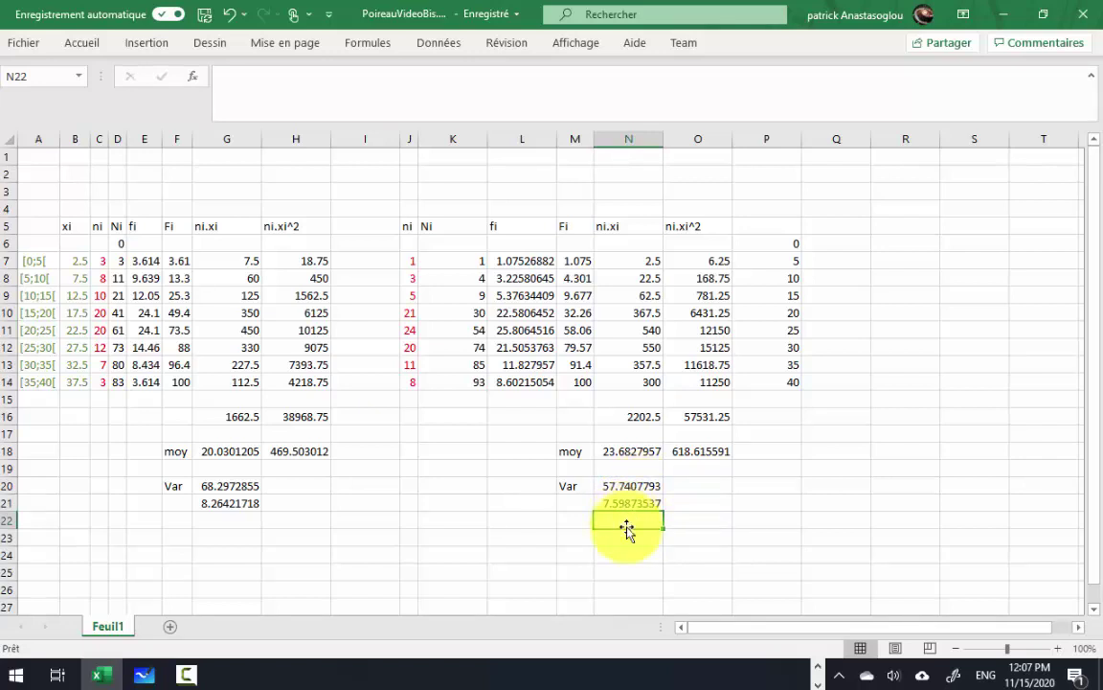
Step: Write 7,6 on the whiteboard as series B's standard deviation
{"action": "key", "text": "alt"}
{"action": "key", "text": "alt+Tab"}
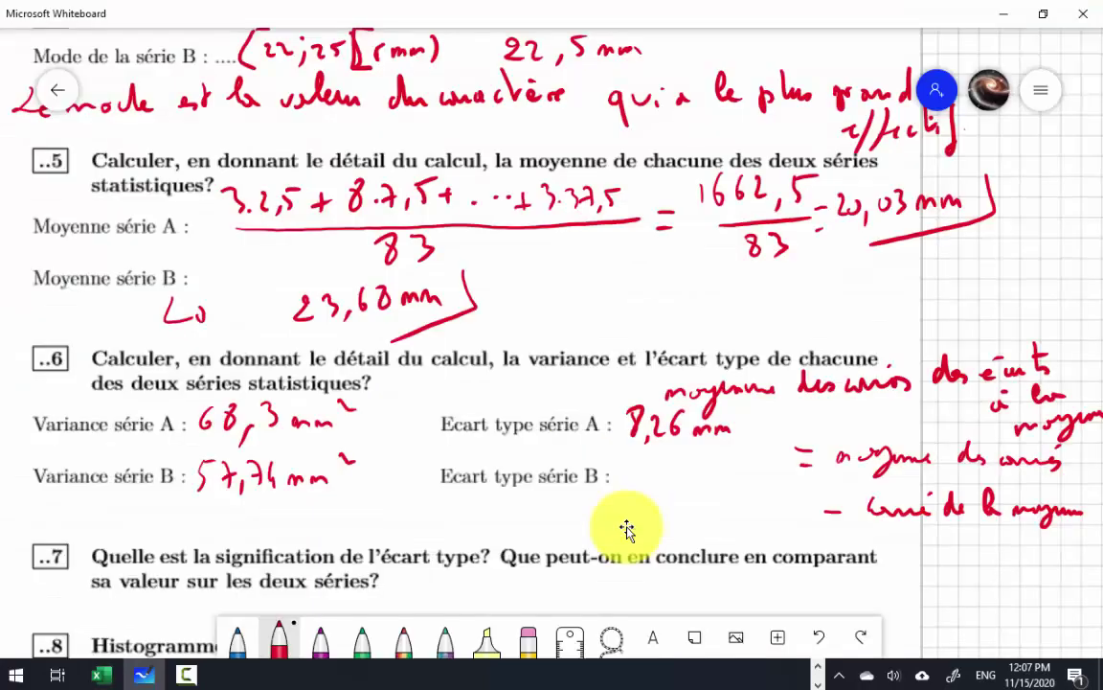
{"action": "mouse_move", "coordinate": [621, 462]}
{"action": "left_mouse_down"}
{"action": "mouse_move", "coordinate": [643, 496]}
{"action": "mouse_move", "coordinate": [664, 481]}
{"action": "mouse_move", "coordinate": [731, 479]}
{"action": "left_mouse_up"}
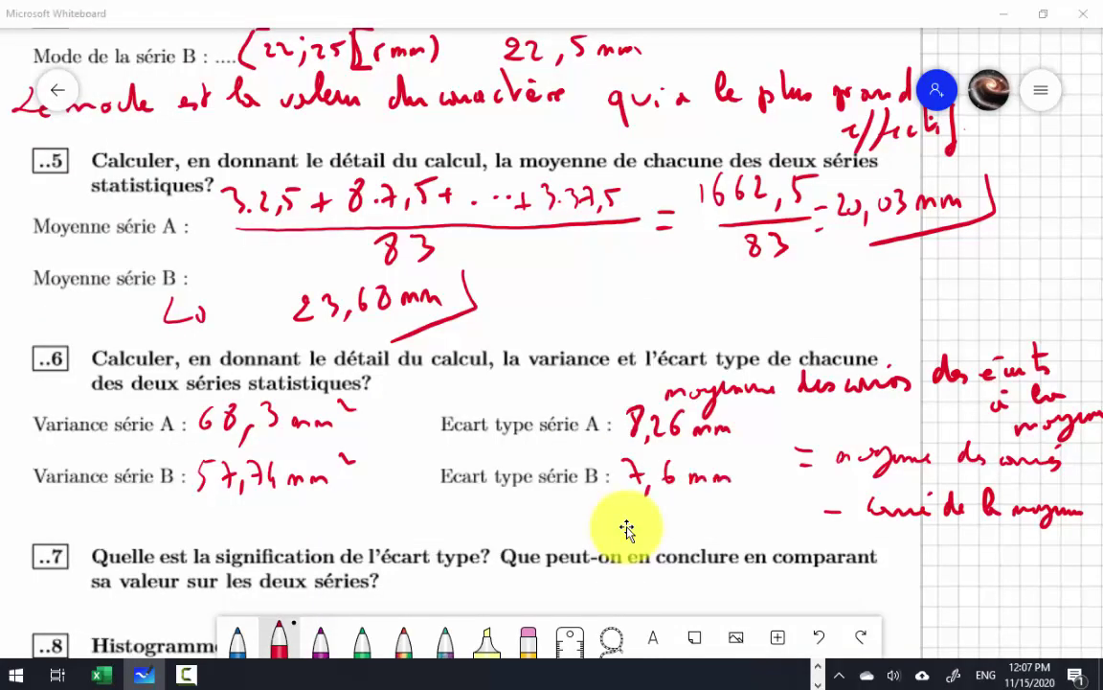
Step: Replace the rounded 7,6 with the more precise 7,599 mm, checking the digits in Excel
{"action": "key", "text": "alt+Tab"}
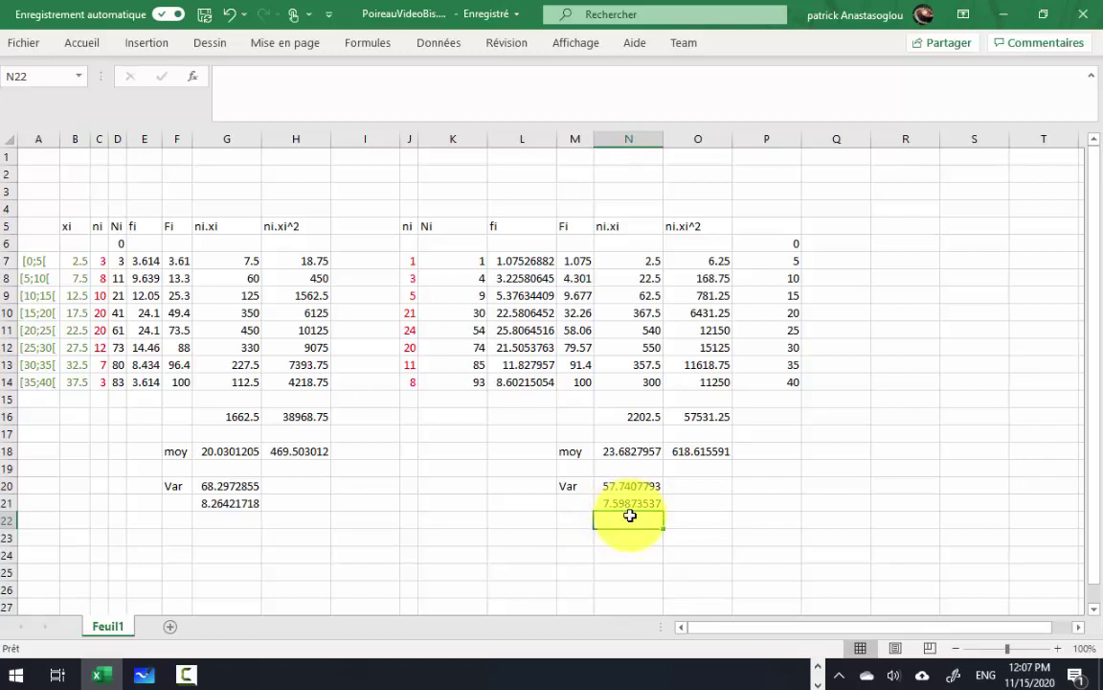
{"action": "key", "text": "alt"}
{"action": "key", "text": "alt+Tab"}
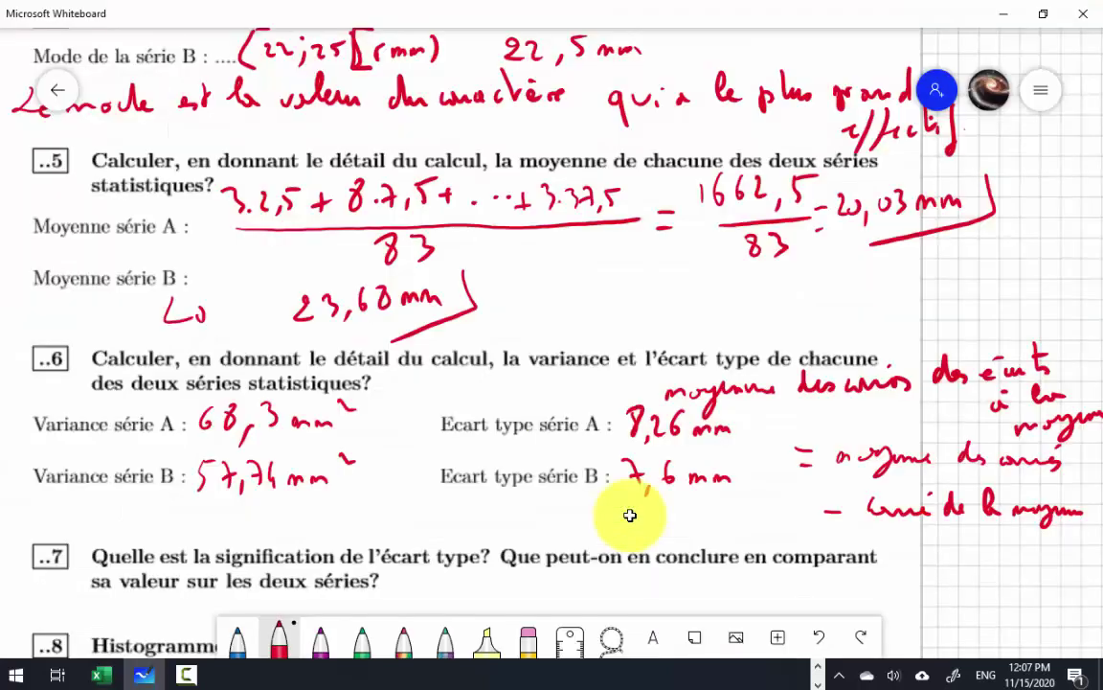
{"action": "left_click_drag", "start_coordinate": [622, 470], "coordinate": [718, 479]}
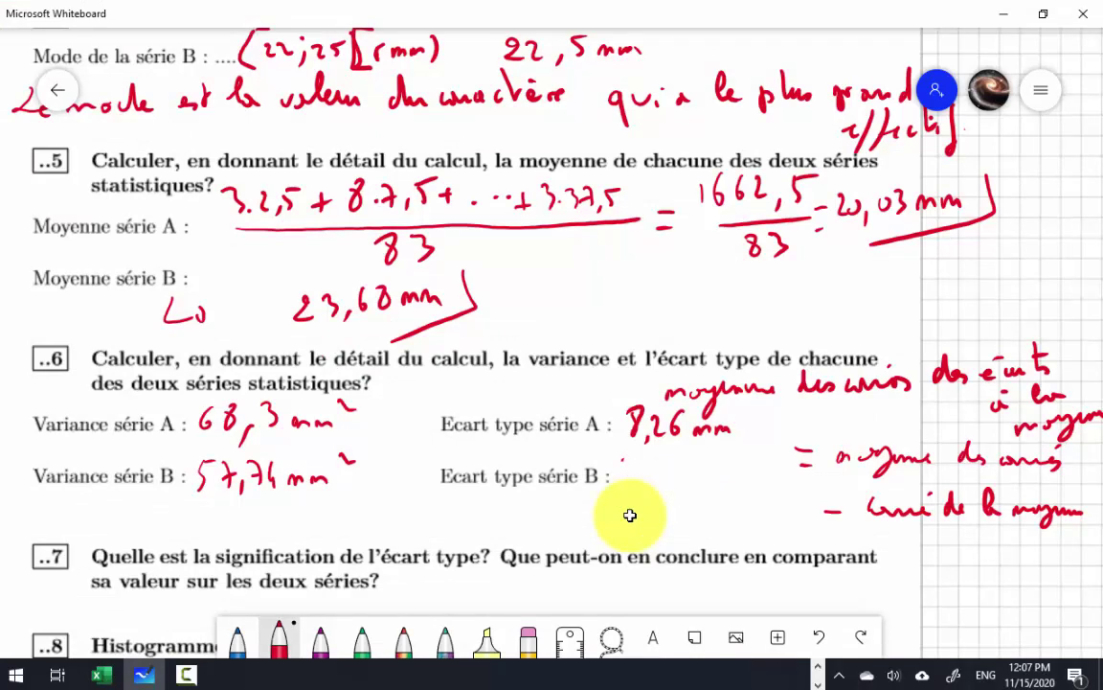
{"action": "mouse_move", "coordinate": [623, 464]}
{"action": "left_mouse_down"}
{"action": "mouse_move", "coordinate": [647, 492]}
{"action": "mouse_move", "coordinate": [689, 464]}
{"action": "mouse_move", "coordinate": [700, 487]}
{"action": "left_mouse_up"}
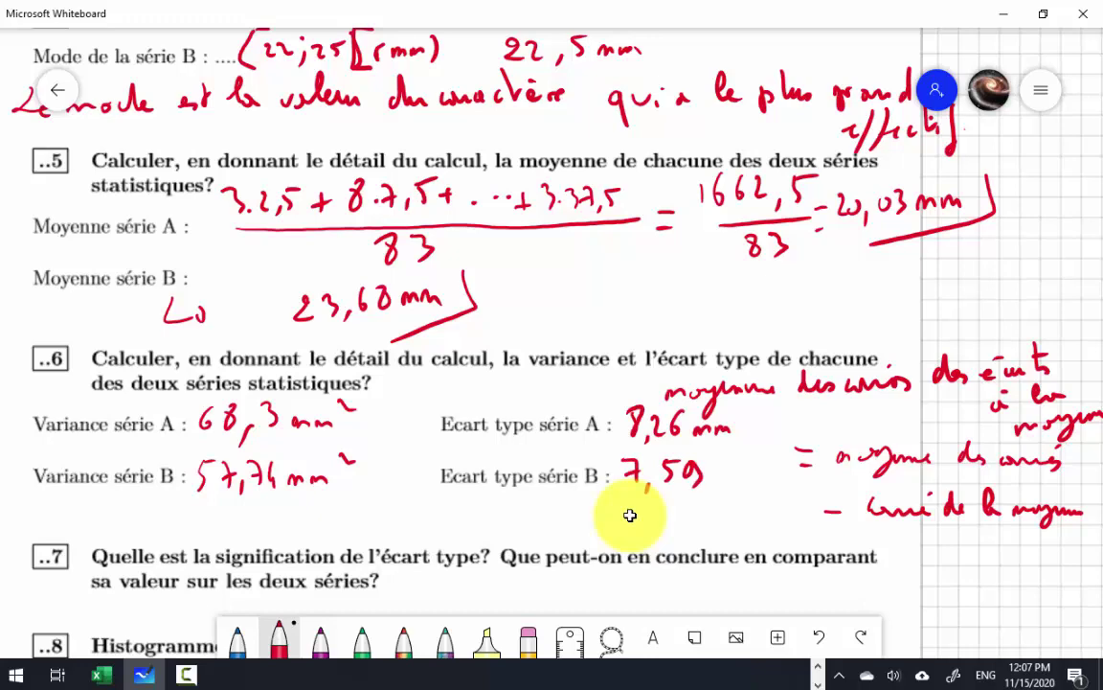
{"action": "key", "text": "alt+Tab"}
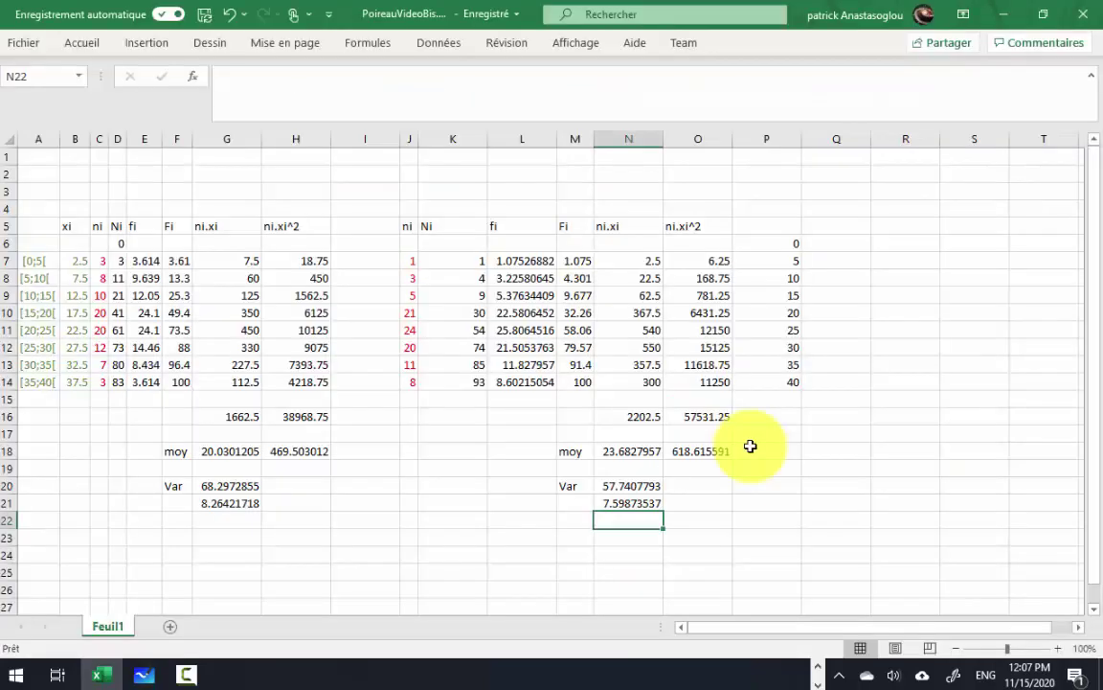
{"action": "key", "text": "alt+Tab"}
{"action": "mouse_move", "coordinate": [716, 460]}
{"action": "left_mouse_down"}
{"action": "mouse_move", "coordinate": [713, 479]}
{"action": "mouse_move", "coordinate": [757, 477]}
{"action": "left_mouse_up"}
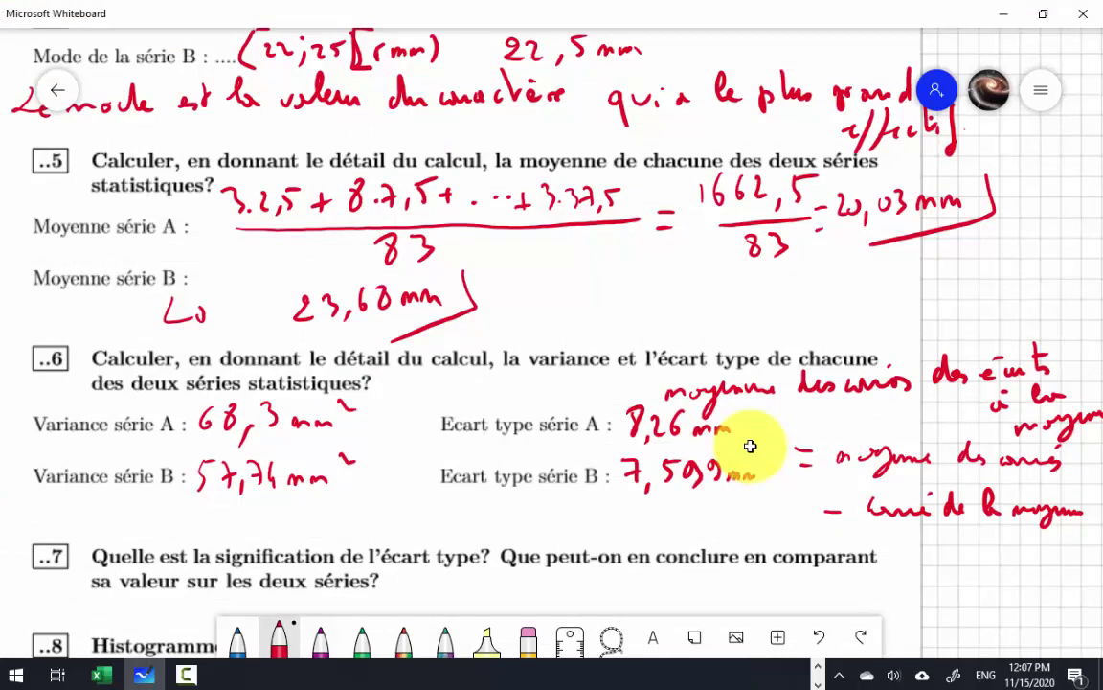
Step: Underline the 7,599 mm series B standard deviation in red
{"action": "key", "text": "alt+Tab"}
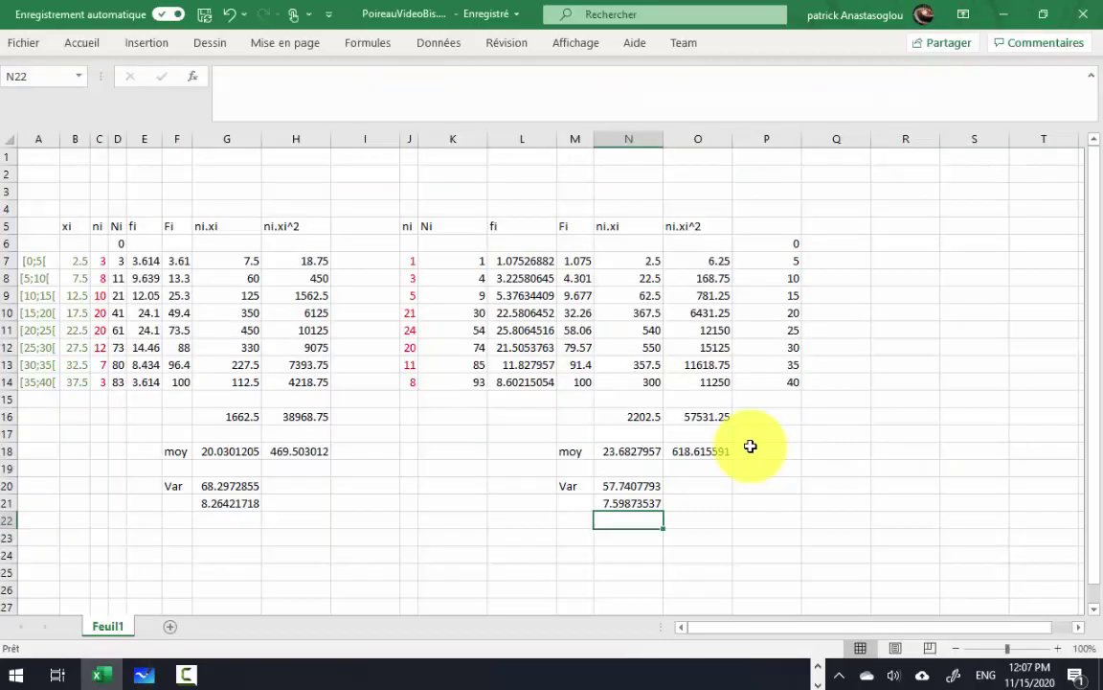
{"action": "key", "text": "alt+Tab"}
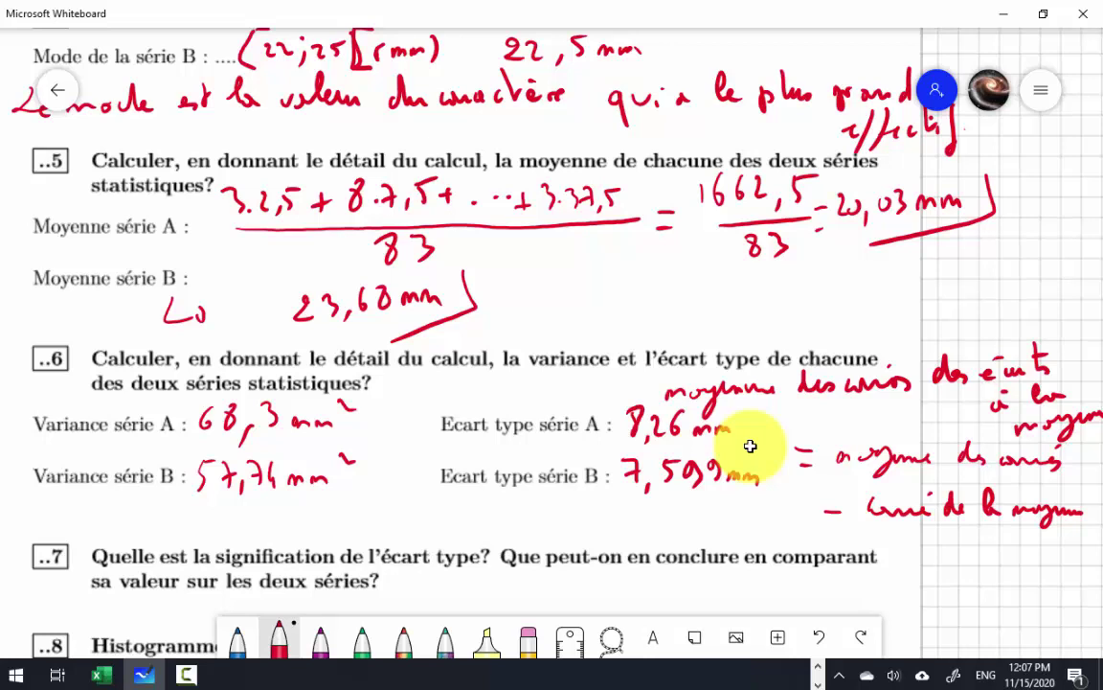
{"action": "left_click_drag", "start_coordinate": [686, 514], "coordinate": [747, 513]}
Step: Handwrite 'mesure l'écart des données par rapport à la moyenne' under question 7
{"action": "scroll", "coordinate": [750, 445], "scroll_direction": "down", "scroll_amount": 5}
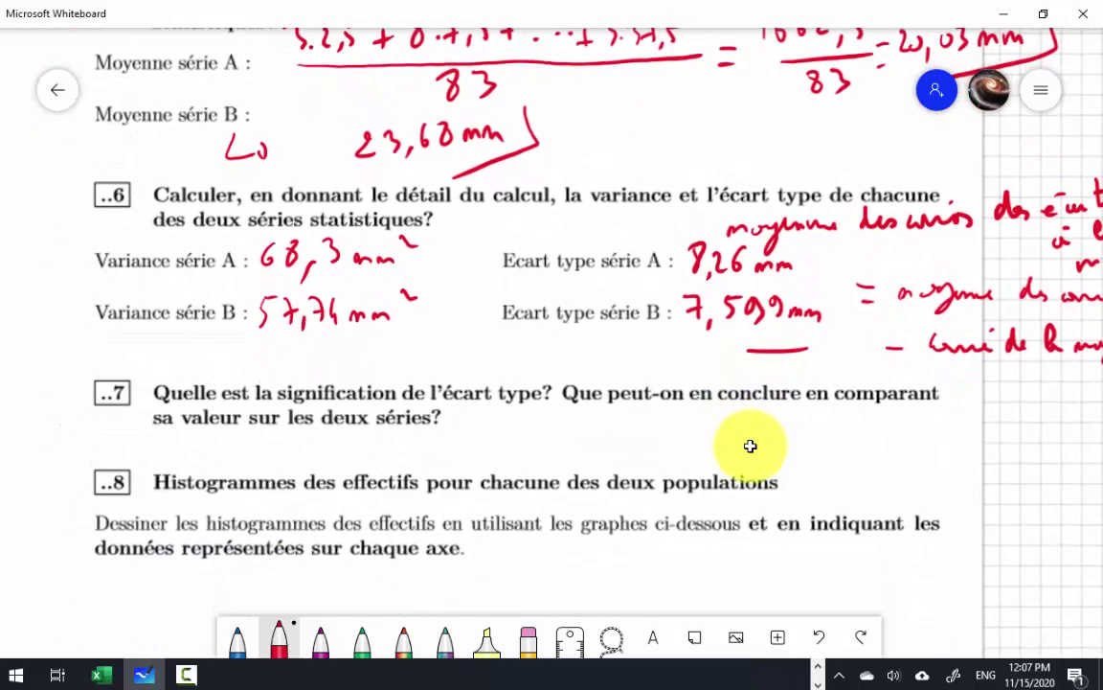
{"action": "mouse_move", "coordinate": [73, 450]}
{"action": "left_mouse_down"}
{"action": "mouse_move", "coordinate": [161, 443]}
{"action": "mouse_move", "coordinate": [196, 457]}
{"action": "left_mouse_up"}
{"action": "left_click_drag", "start_coordinate": [100, 422], "coordinate": [116, 419]}
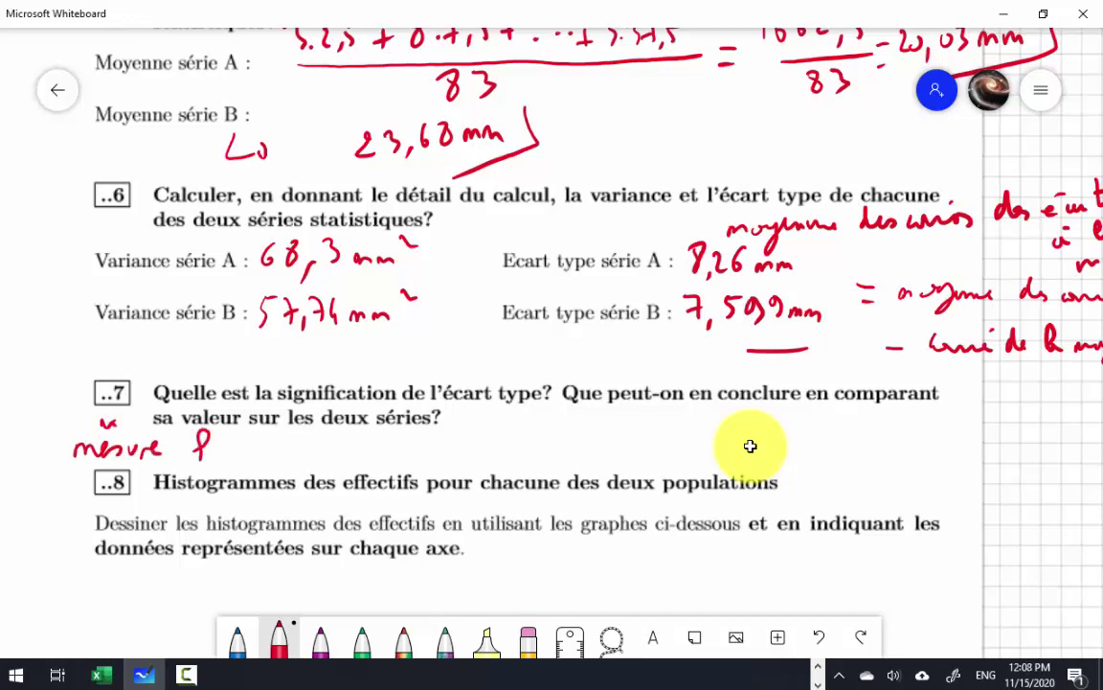
{"action": "mouse_move", "coordinate": [212, 432]}
{"action": "left_mouse_down"}
{"action": "mouse_move", "coordinate": [210, 440]}
{"action": "mouse_move", "coordinate": [230, 448]}
{"action": "mouse_move", "coordinate": [229, 430]}
{"action": "mouse_move", "coordinate": [280, 458]}
{"action": "mouse_move", "coordinate": [305, 432]}
{"action": "mouse_move", "coordinate": [337, 450]}
{"action": "mouse_move", "coordinate": [244, 429]}
{"action": "left_mouse_up"}
{"action": "mouse_move", "coordinate": [360, 444]}
{"action": "left_mouse_down"}
{"action": "mouse_move", "coordinate": [352, 455]}
{"action": "mouse_move", "coordinate": [421, 446]}
{"action": "mouse_move", "coordinate": [479, 470]}
{"action": "mouse_move", "coordinate": [513, 443]}
{"action": "mouse_move", "coordinate": [564, 452]}
{"action": "mouse_move", "coordinate": [606, 431]}
{"action": "mouse_move", "coordinate": [636, 452]}
{"action": "mouse_move", "coordinate": [643, 436]}
{"action": "mouse_move", "coordinate": [682, 456]}
{"action": "left_mouse_up"}
{"action": "mouse_move", "coordinate": [687, 450]}
{"action": "left_mouse_down"}
{"action": "mouse_move", "coordinate": [772, 442]}
{"action": "mouse_move", "coordinate": [777, 470]}
{"action": "mouse_move", "coordinate": [803, 446]}
{"action": "mouse_move", "coordinate": [852, 442]}
{"action": "left_mouse_up"}
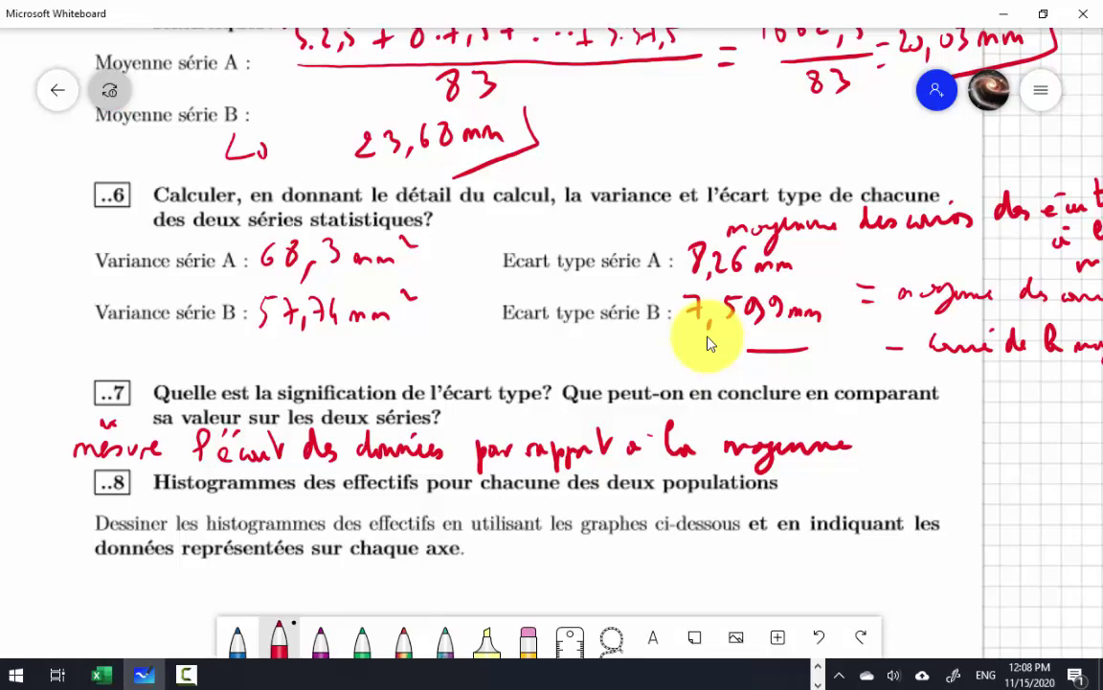
Step: Scroll down to bring the empty histogram grids into view
{"action": "scroll", "coordinate": [709, 343], "scroll_direction": "down", "scroll_amount": 3}
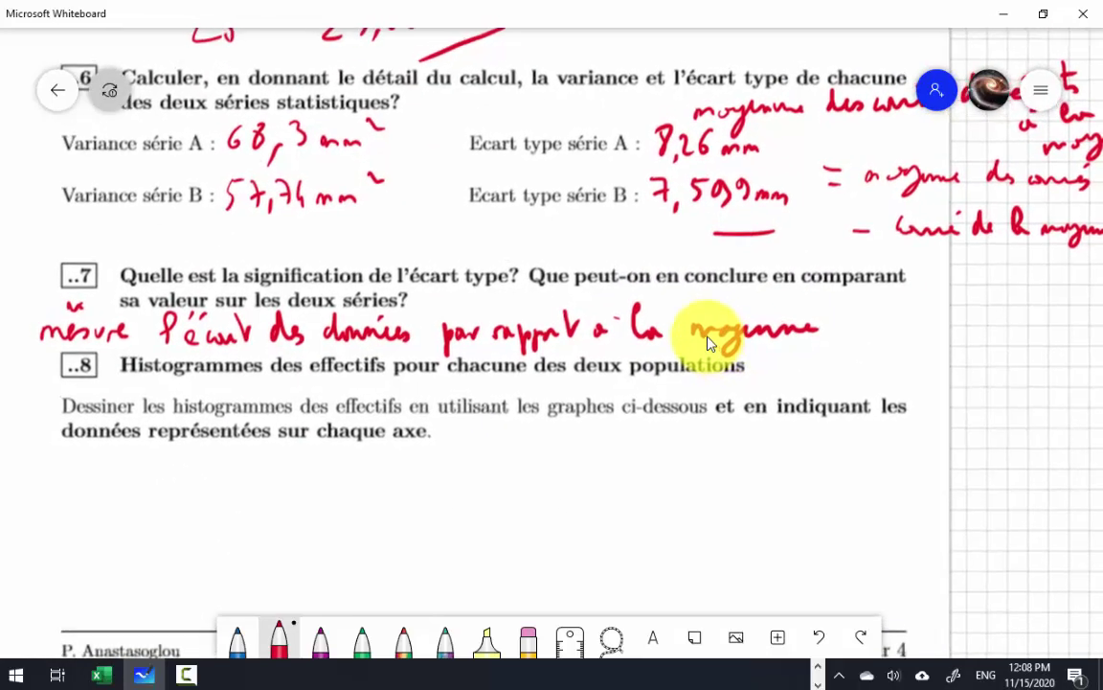
{"action": "scroll", "coordinate": [709, 343], "scroll_direction": "up", "scroll_amount": 3}
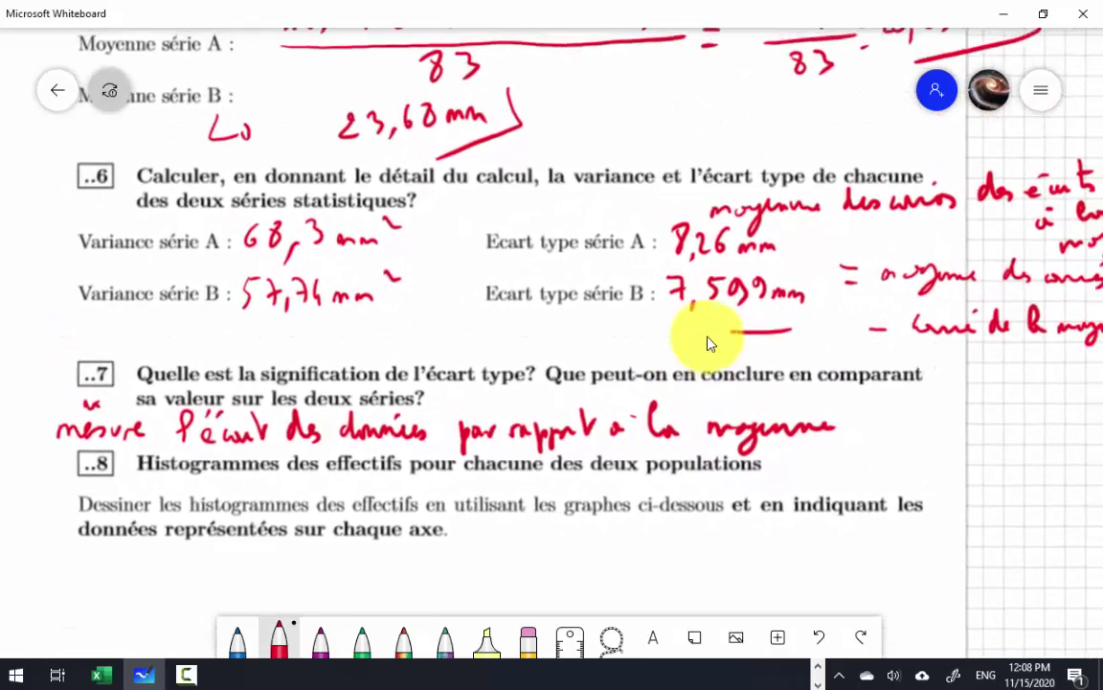
{"action": "scroll", "coordinate": [709, 343], "scroll_direction": "right", "scroll_amount": 5}
{"action": "scroll", "coordinate": [709, 343], "scroll_direction": "right", "scroll_amount": 3}
{"action": "scroll", "coordinate": [708, 343], "scroll_direction": "left", "scroll_amount": 4}
{"action": "scroll", "coordinate": [709, 343], "scroll_direction": "left", "scroll_amount": 5}
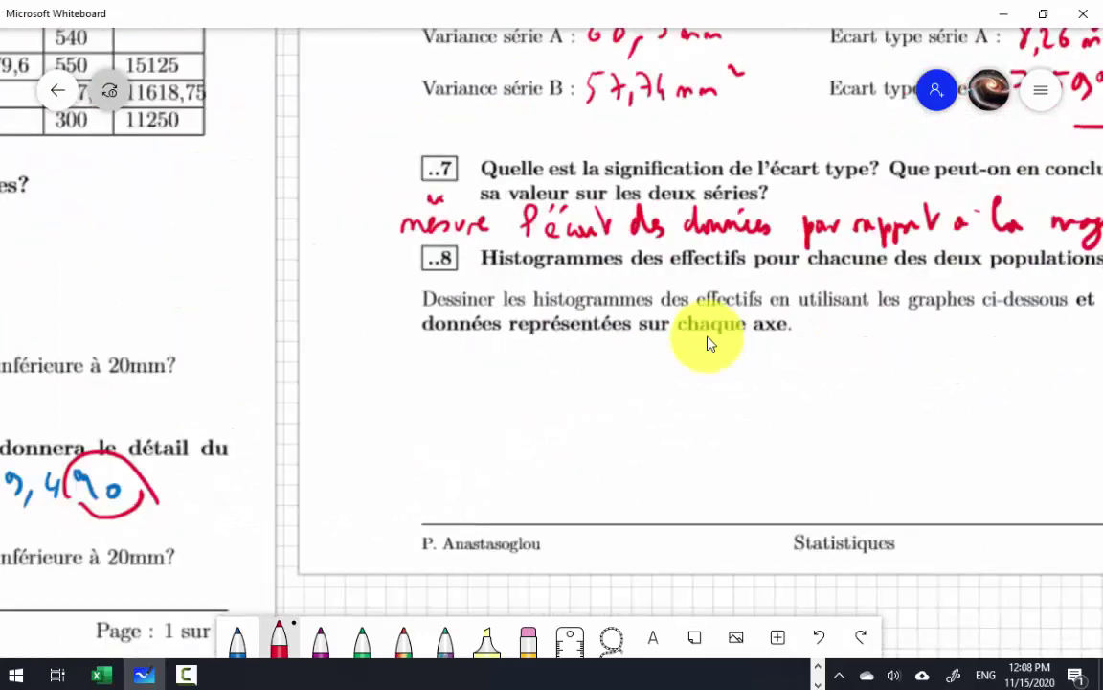
{"action": "scroll", "coordinate": [709, 343], "scroll_direction": "down", "scroll_amount": 5}
{"action": "scroll", "coordinate": [709, 343], "scroll_direction": "down", "scroll_amount": 3}
{"action": "scroll", "coordinate": [708, 343], "scroll_direction": "down", "scroll_amount": 2}
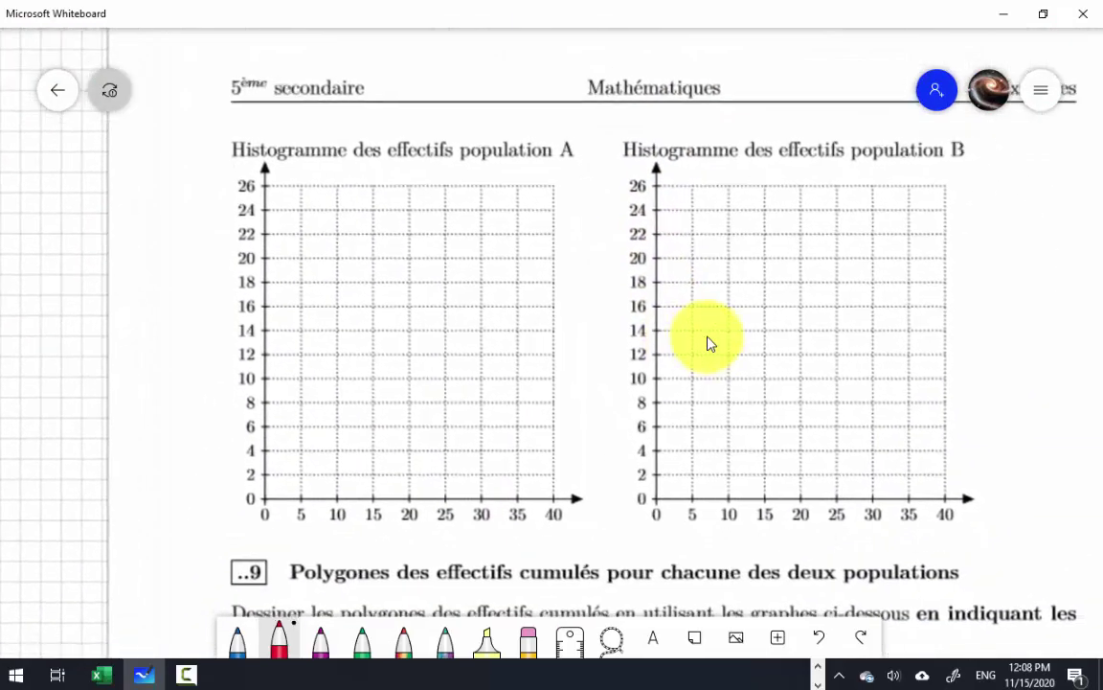
{"action": "scroll", "coordinate": [709, 343], "scroll_direction": "up", "scroll_amount": 2}
{"action": "scroll", "coordinate": [708, 343], "scroll_direction": "right", "scroll_amount": 2}
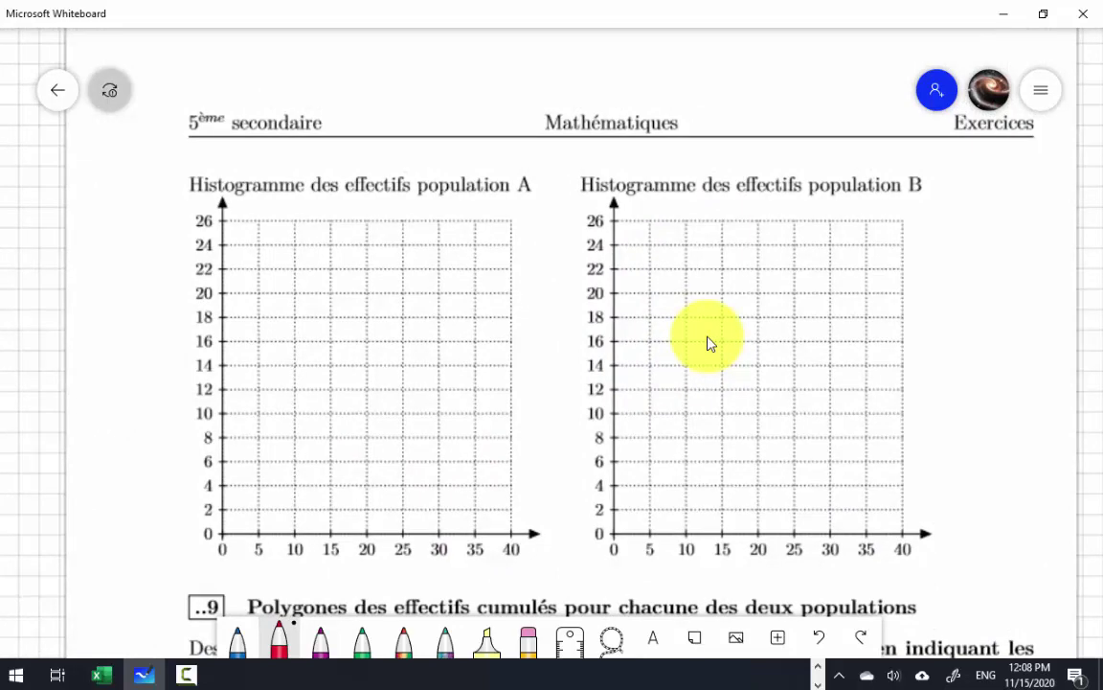
Step: Draw histogram A's first bar top at height 3 over class 0–5, using Excel's ni values
{"action": "key", "text": "alt+Tab"}
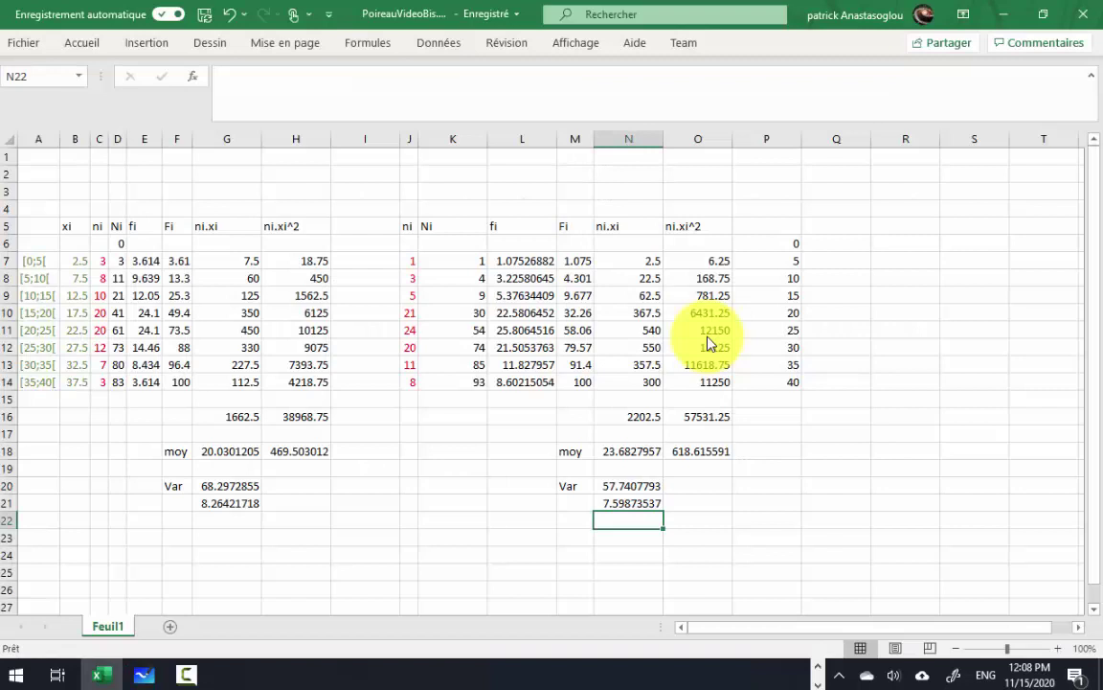
{"action": "key", "text": "alt+Tab"}
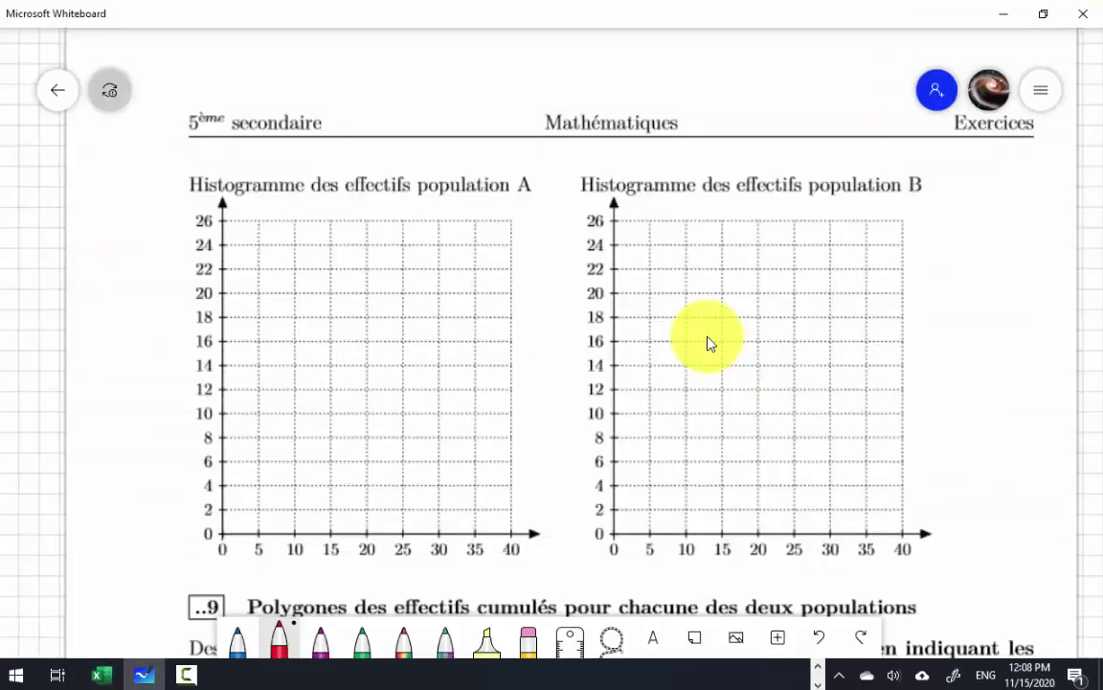
{"action": "left_click_drag", "start_coordinate": [225, 494], "coordinate": [259, 494]}
{"action": "key", "text": "alt+Tab"}
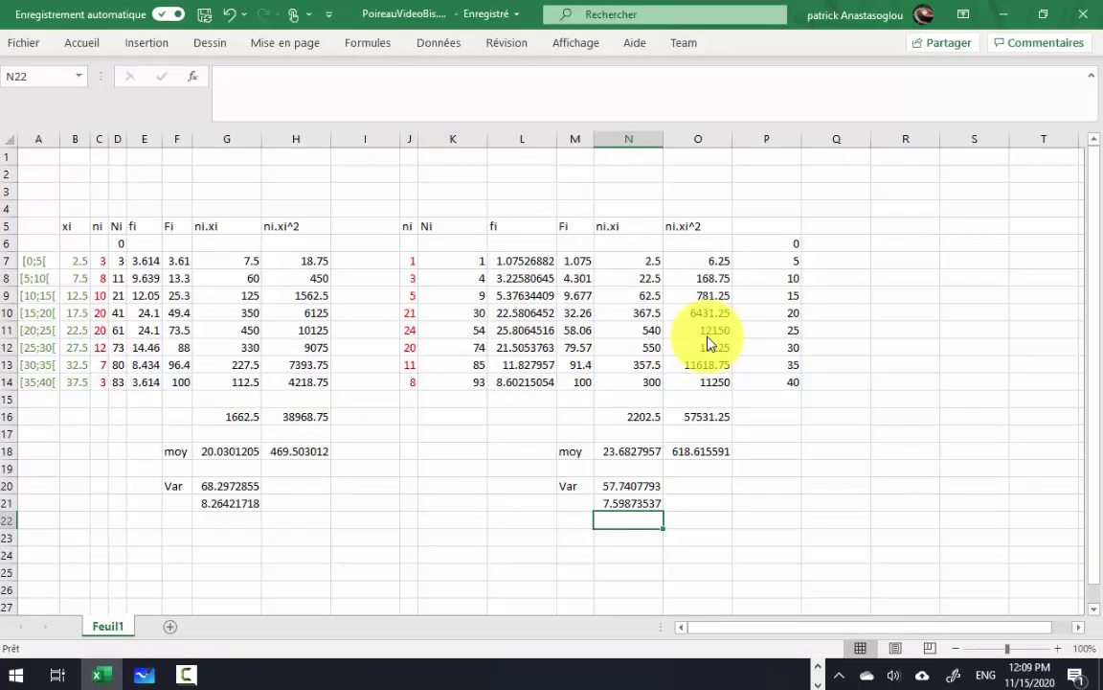
{"action": "key", "text": "alt+Tab"}
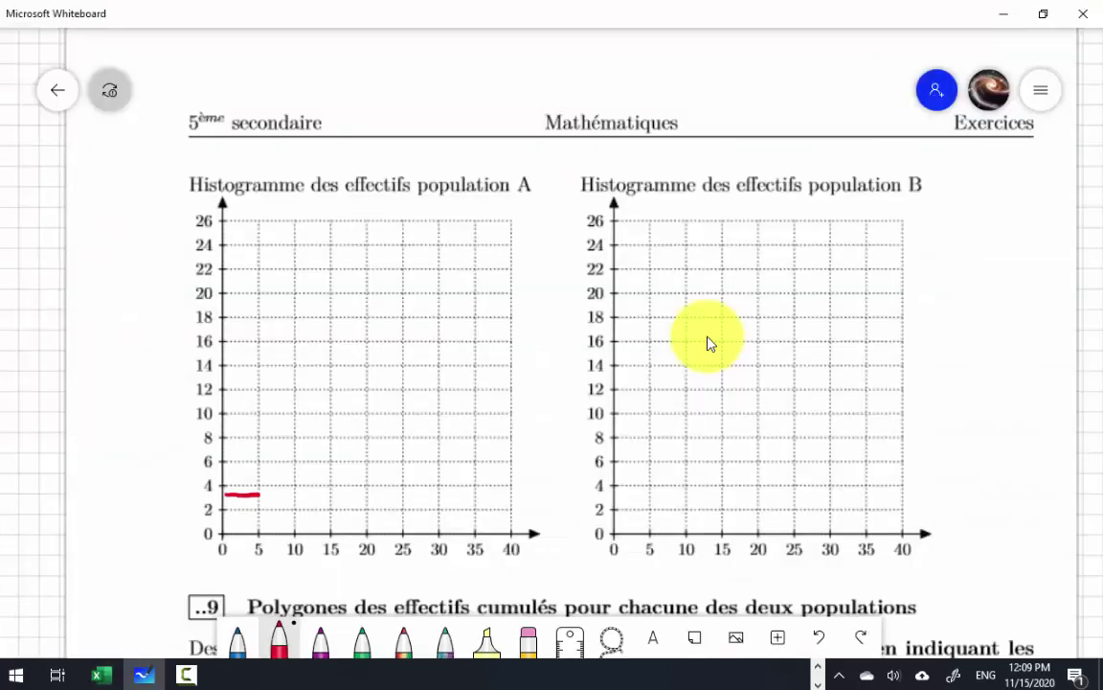
Step: Draw histogram A's 5–10 bar top at 8 and label its axes ni and xi
{"action": "left_click_drag", "start_coordinate": [261, 437], "coordinate": [296, 437]}
{"action": "left_click_drag", "start_coordinate": [154, 208], "coordinate": [177, 215]}
{"action": "left_click", "coordinate": [180, 196]}
{"action": "left_click_drag", "start_coordinate": [533, 551], "coordinate": [544, 563]}
{"action": "mouse_move", "coordinate": [542, 549]}
{"action": "left_mouse_down"}
{"action": "mouse_move", "coordinate": [537, 565]}
{"action": "mouse_move", "coordinate": [549, 564]}
{"action": "left_mouse_up"}
{"action": "left_click", "coordinate": [552, 547]}
Step: Label histogram B's axes and underline 'effectifs' in both histogram titles
{"action": "left_click_drag", "start_coordinate": [937, 561], "coordinate": [959, 561]}
{"action": "left_click", "coordinate": [962, 546]}
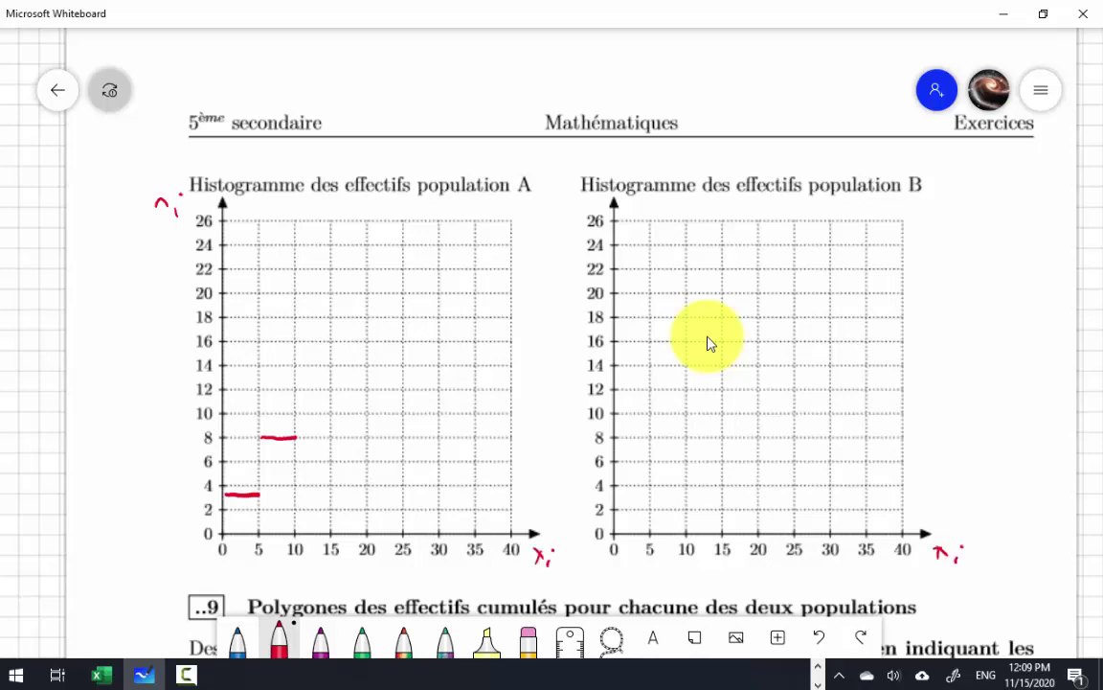
{"action": "left_click_drag", "start_coordinate": [591, 208], "coordinate": [598, 209]}
{"action": "left_click_drag", "start_coordinate": [345, 202], "coordinate": [389, 202]}
{"action": "left_click_drag", "start_coordinate": [738, 202], "coordinate": [791, 203]}
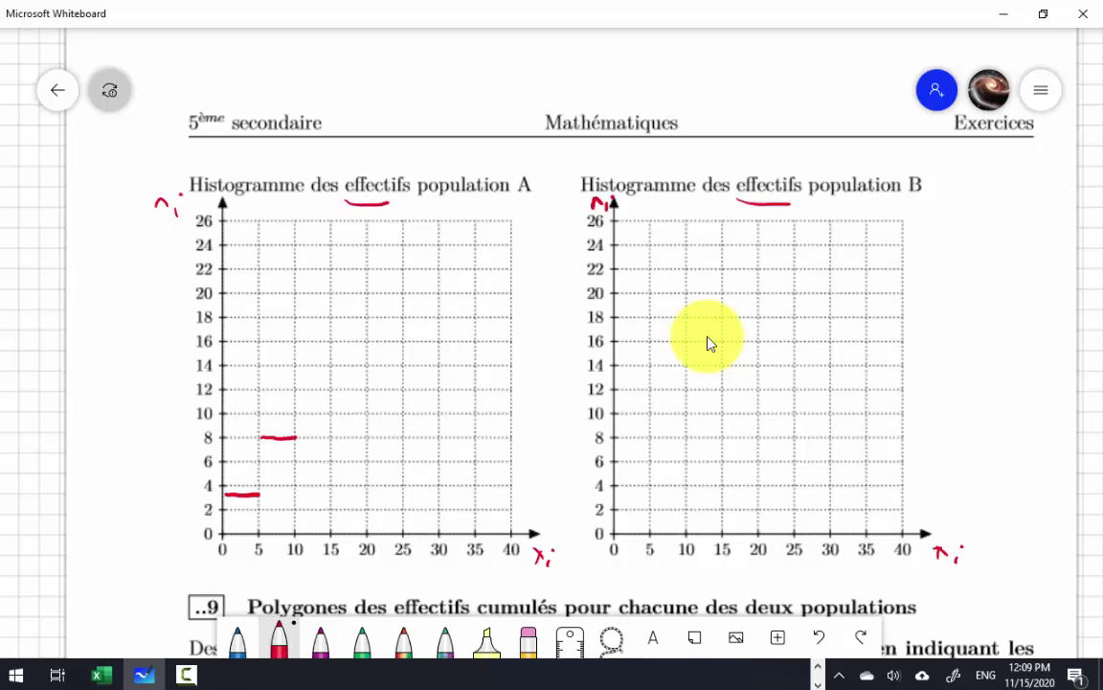
Step: Draw histogram A's 10–15 bar top at 10 and the vertical sides of its first bars
{"action": "key", "text": "alt+Tab"}
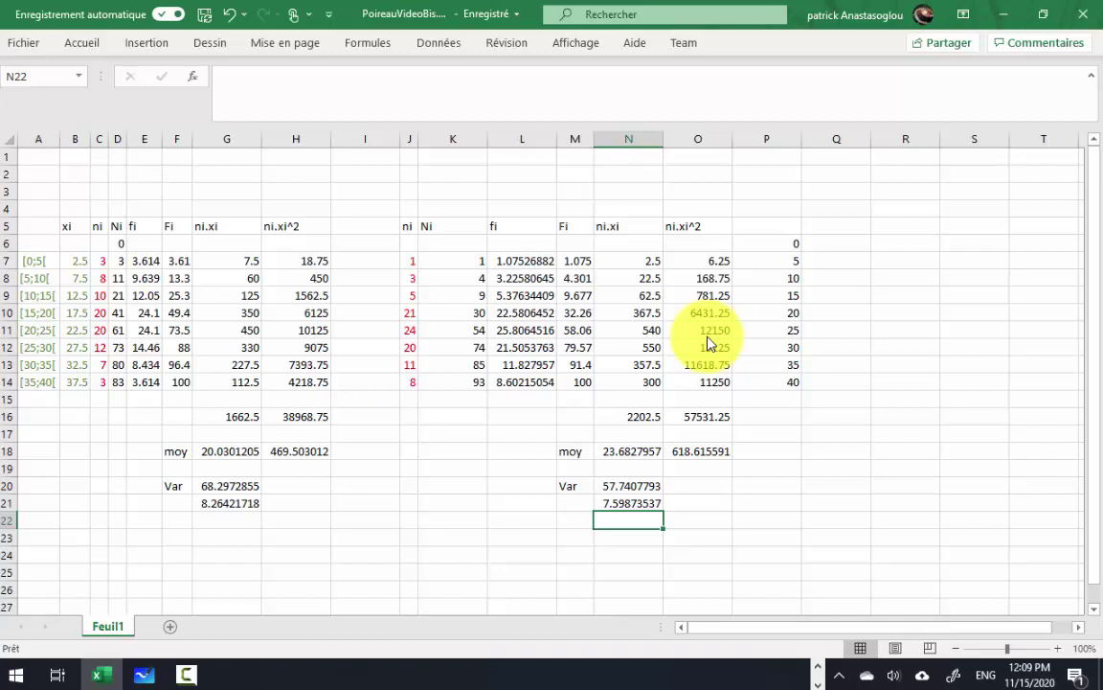
{"action": "key", "text": "alt+Tab"}
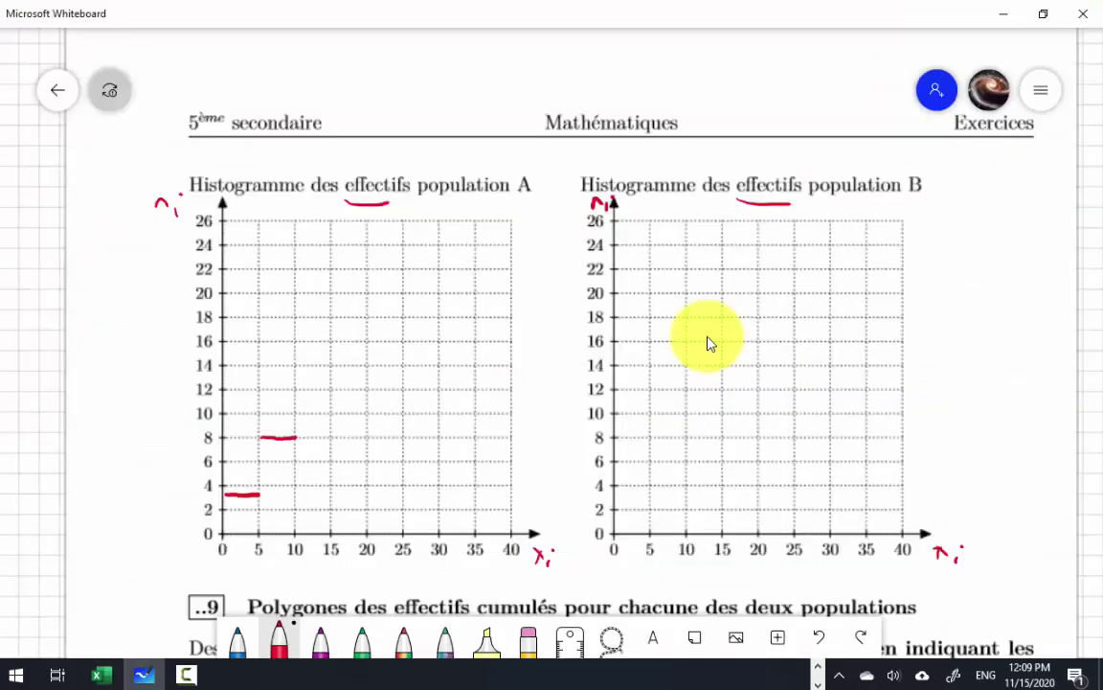
{"action": "mouse_move", "coordinate": [297, 410]}
{"action": "left_mouse_down"}
{"action": "mouse_move", "coordinate": [331, 409]}
{"action": "mouse_move", "coordinate": [295, 474]}
{"action": "mouse_move", "coordinate": [291, 533]}
{"action": "left_mouse_up"}
{"action": "left_click_drag", "start_coordinate": [261, 439], "coordinate": [254, 532]}
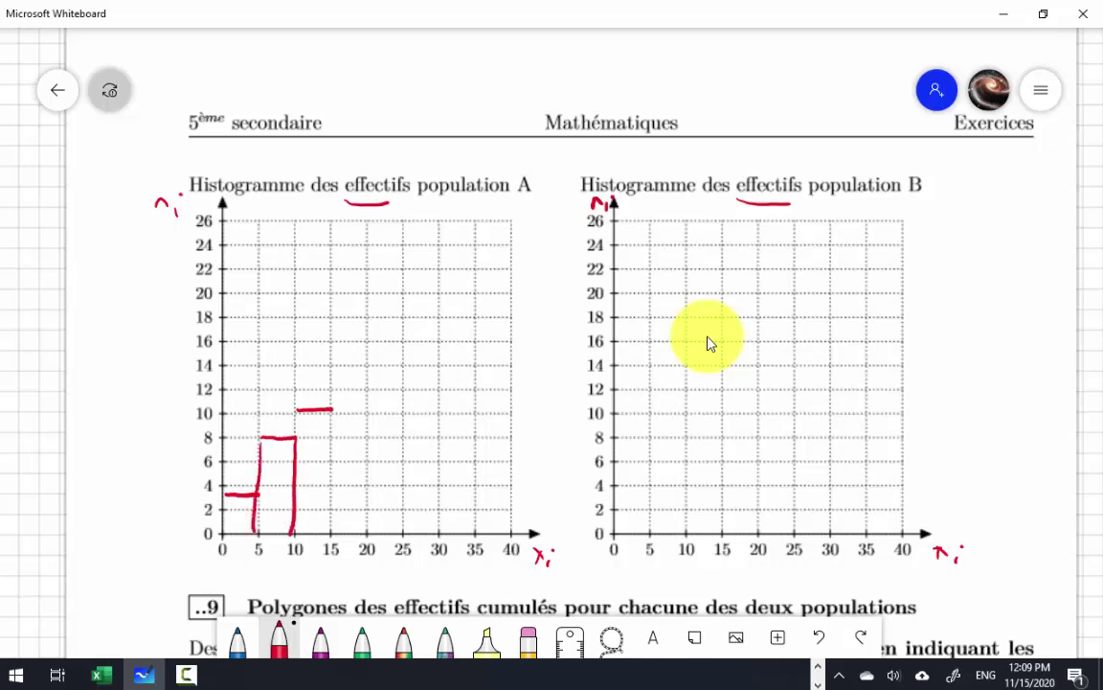
{"action": "left_click_drag", "start_coordinate": [225, 496], "coordinate": [225, 532]}
{"action": "mouse_move", "coordinate": [301, 411]}
{"action": "left_mouse_down"}
{"action": "mouse_move", "coordinate": [297, 437]}
{"action": "mouse_move", "coordinate": [333, 469]}
{"action": "mouse_move", "coordinate": [332, 533]}
{"action": "left_mouse_up"}
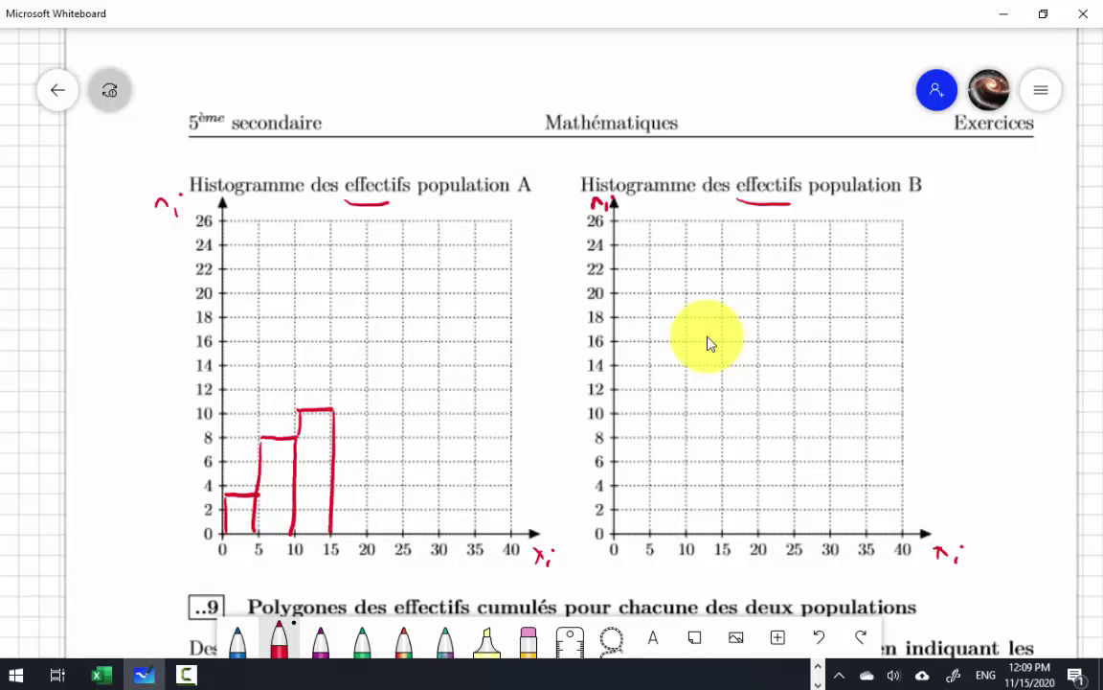
Step: Draw histogram B's first bar top at 1 over class 0–5
{"action": "key", "text": "alt+Tab"}
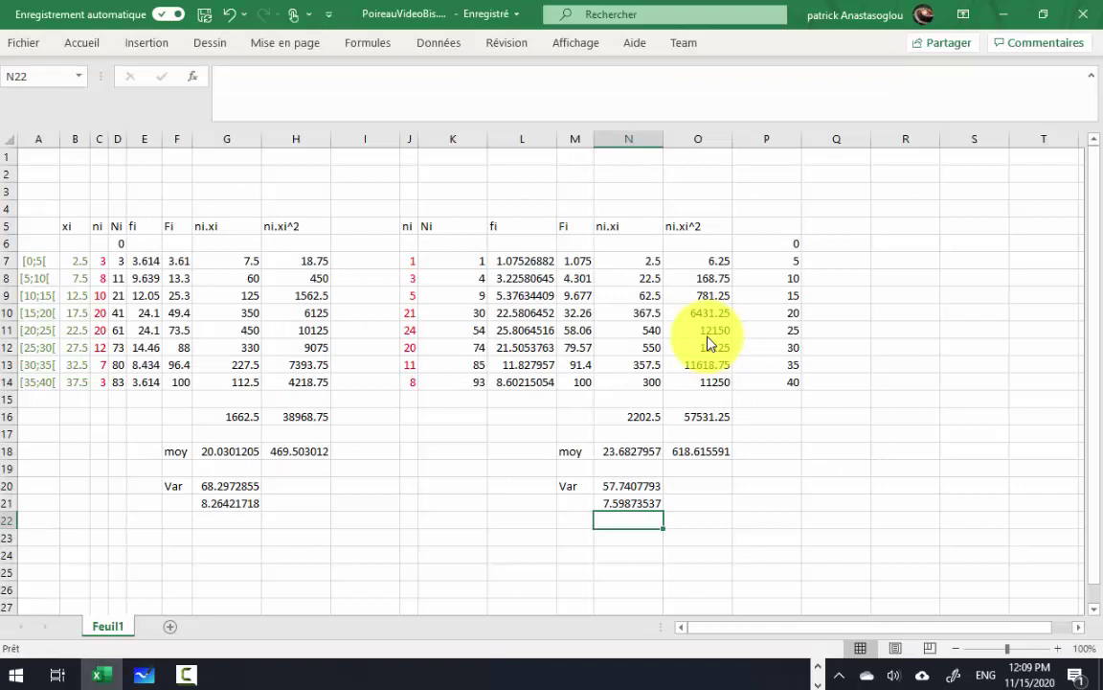
{"action": "key", "text": "alt+Tab"}
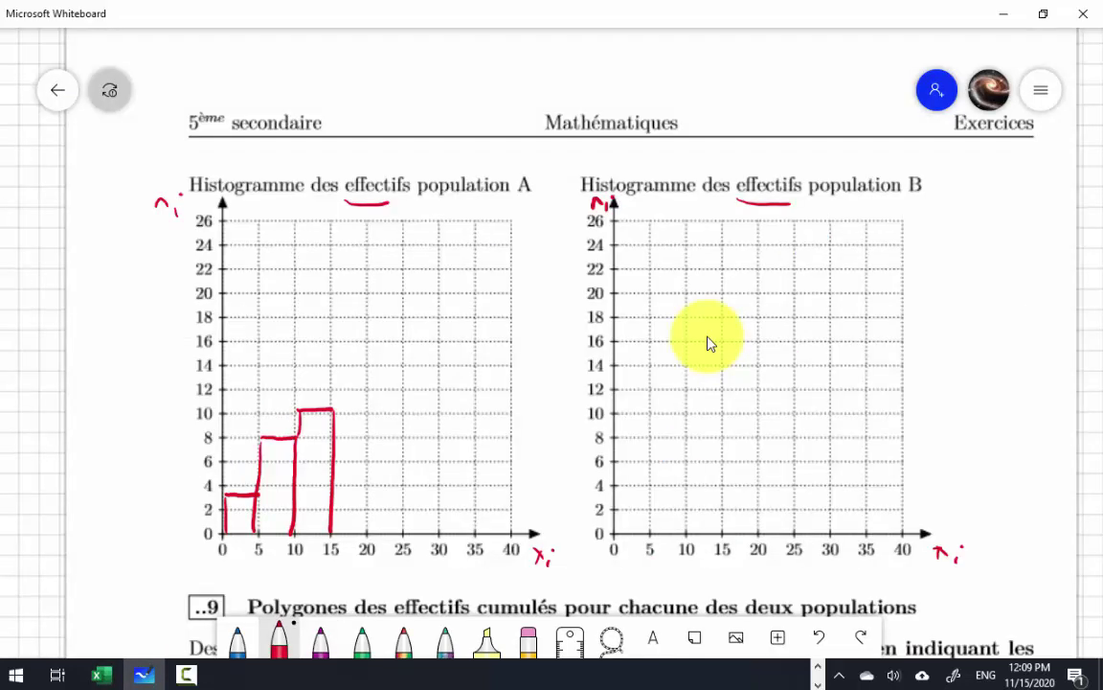
{"action": "left_click_drag", "start_coordinate": [616, 522], "coordinate": [652, 522]}
Step: Draw histogram B's bar tops at 3, 5, 21 and 24 for classes 5–25
{"action": "key", "text": "alt+Tab"}
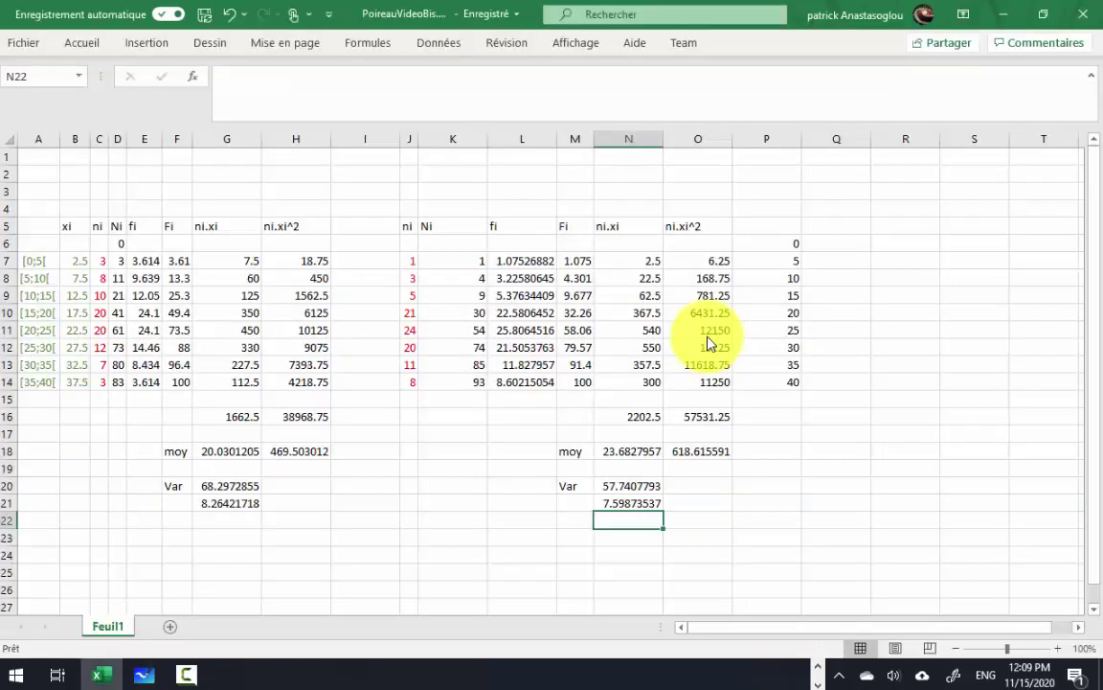
{"action": "key", "text": "alt+Tab"}
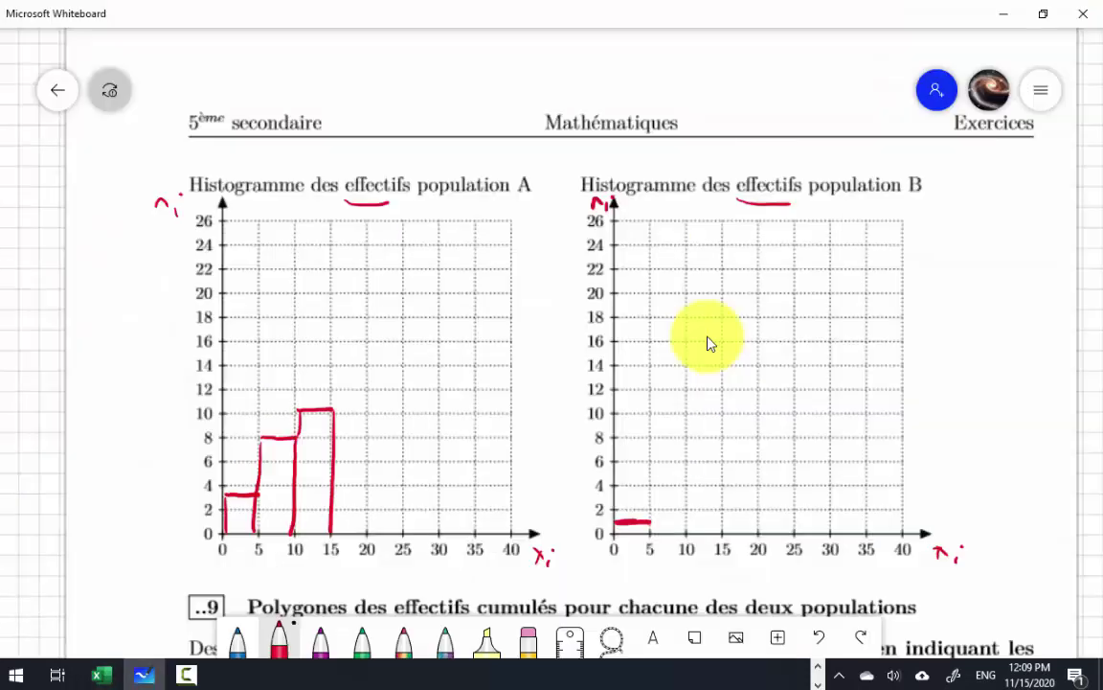
{"action": "left_click_drag", "start_coordinate": [652, 497], "coordinate": [686, 497]}
{"action": "key", "text": "alt+Tab"}
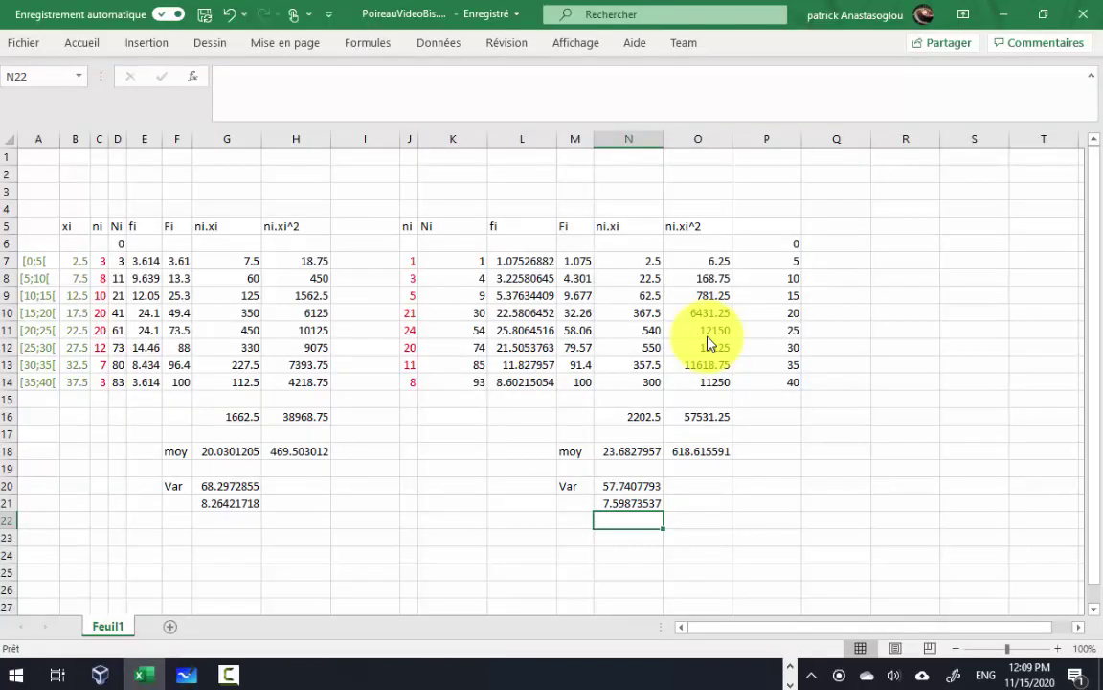
{"action": "key", "text": "alt+Tab"}
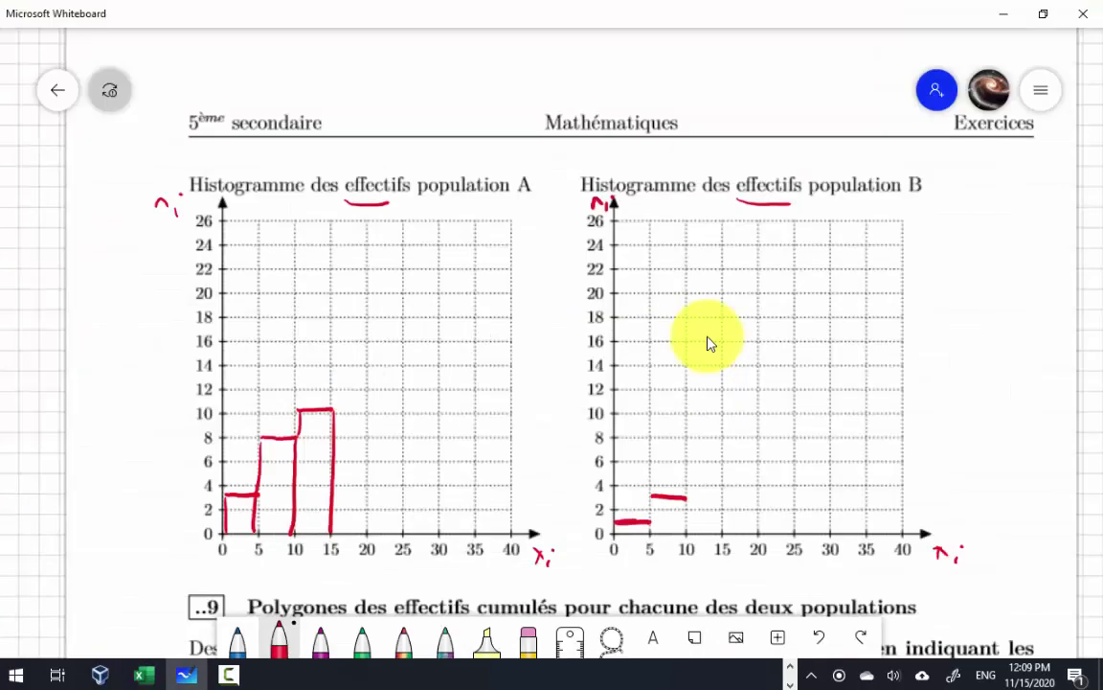
{"action": "left_click_drag", "start_coordinate": [686, 469], "coordinate": [720, 469]}
{"action": "key", "text": "alt+Tab"}
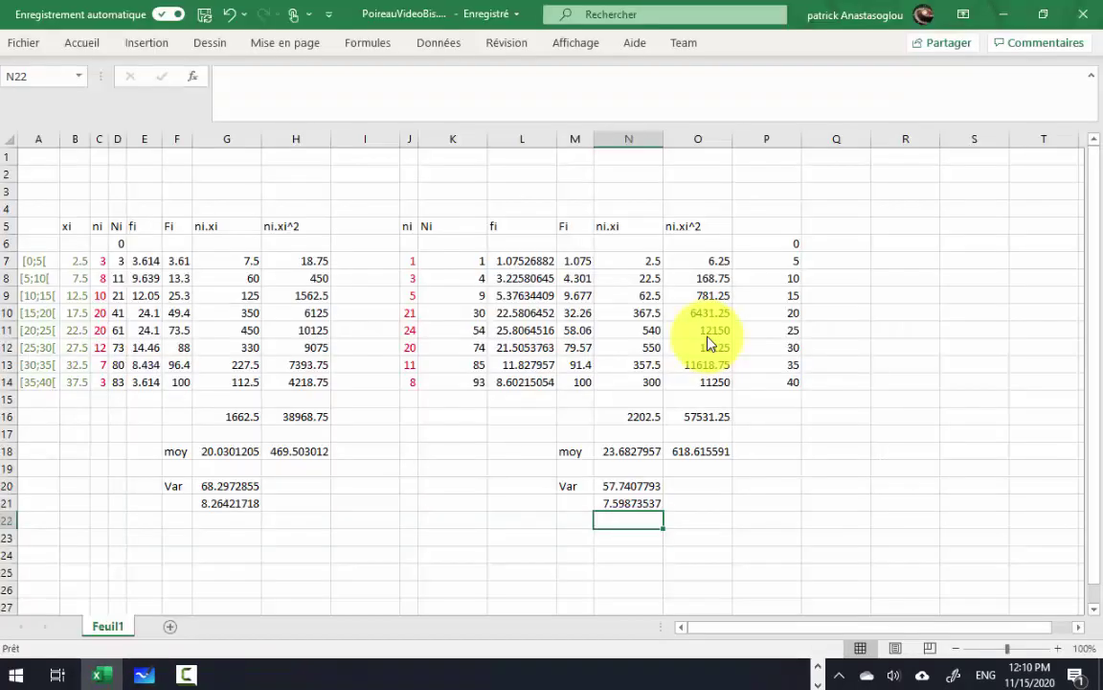
{"action": "key", "text": "alt+Tab"}
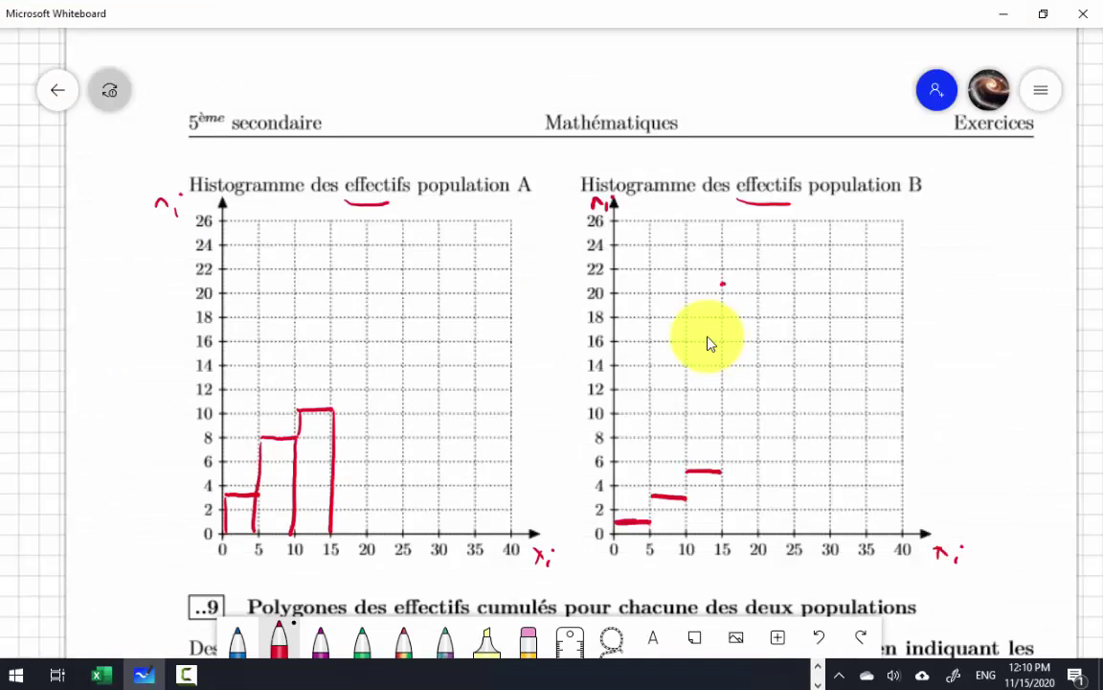
{"action": "left_click_drag", "start_coordinate": [720, 283], "coordinate": [755, 280]}
{"action": "key", "text": "alt+Tab"}
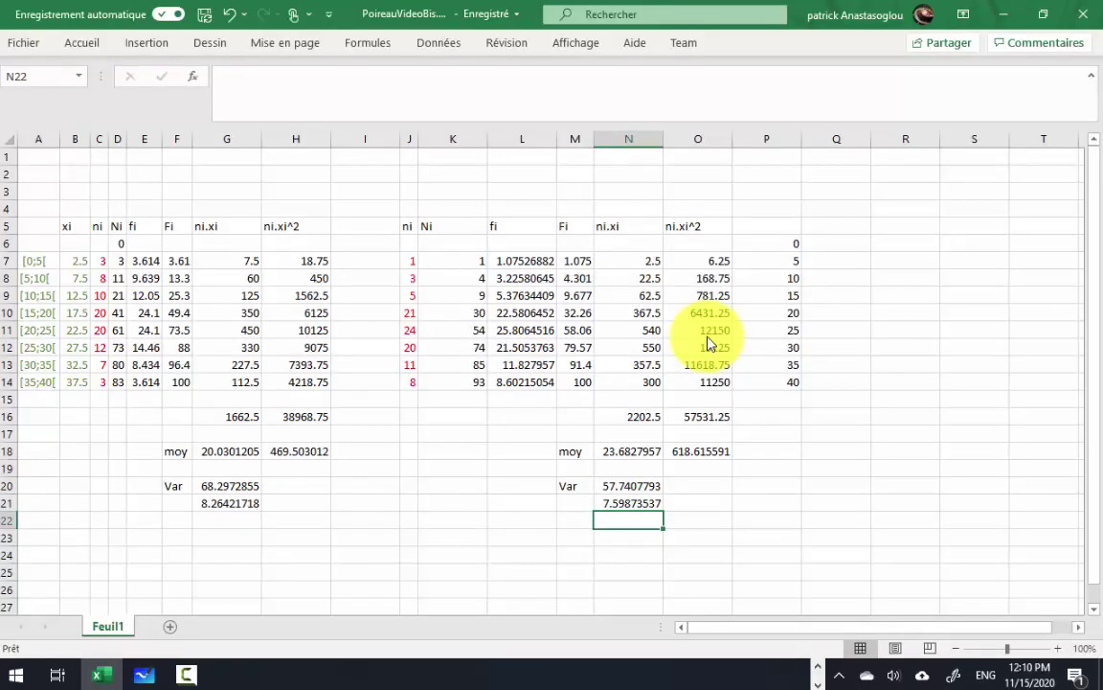
{"action": "key", "text": "alt+Tab"}
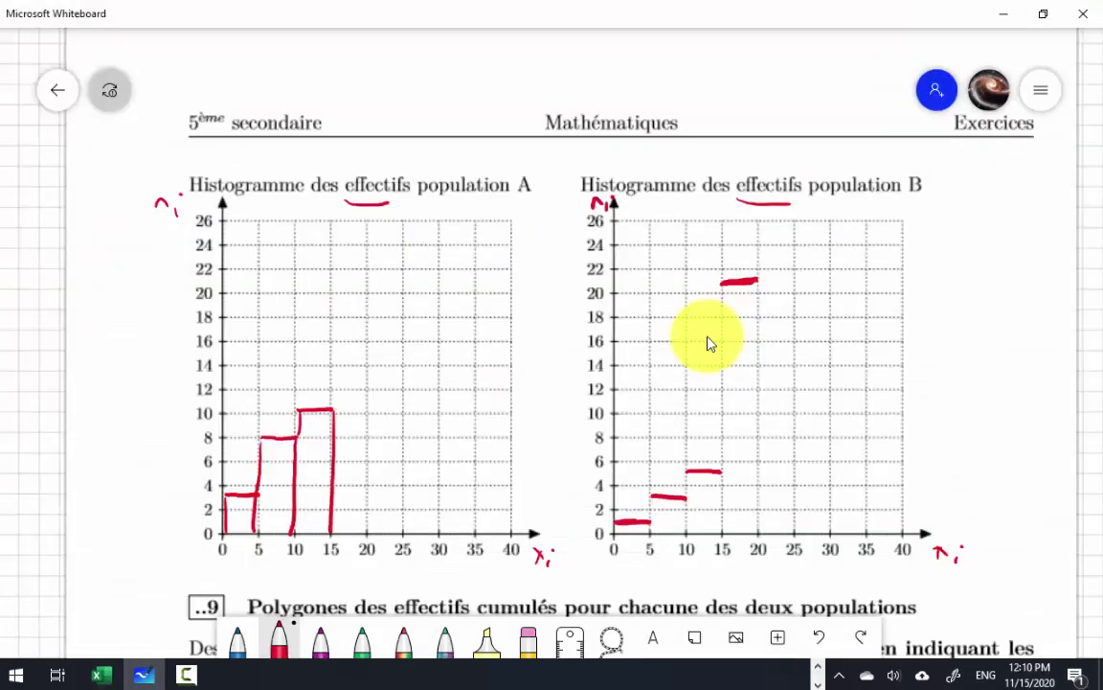
{"action": "left_click_drag", "start_coordinate": [681, 222], "coordinate": [717, 218]}
Step: Draw histogram B's bar tops at 20, 11 and 8 for classes 25–40
{"action": "key", "text": "alt+Tab"}
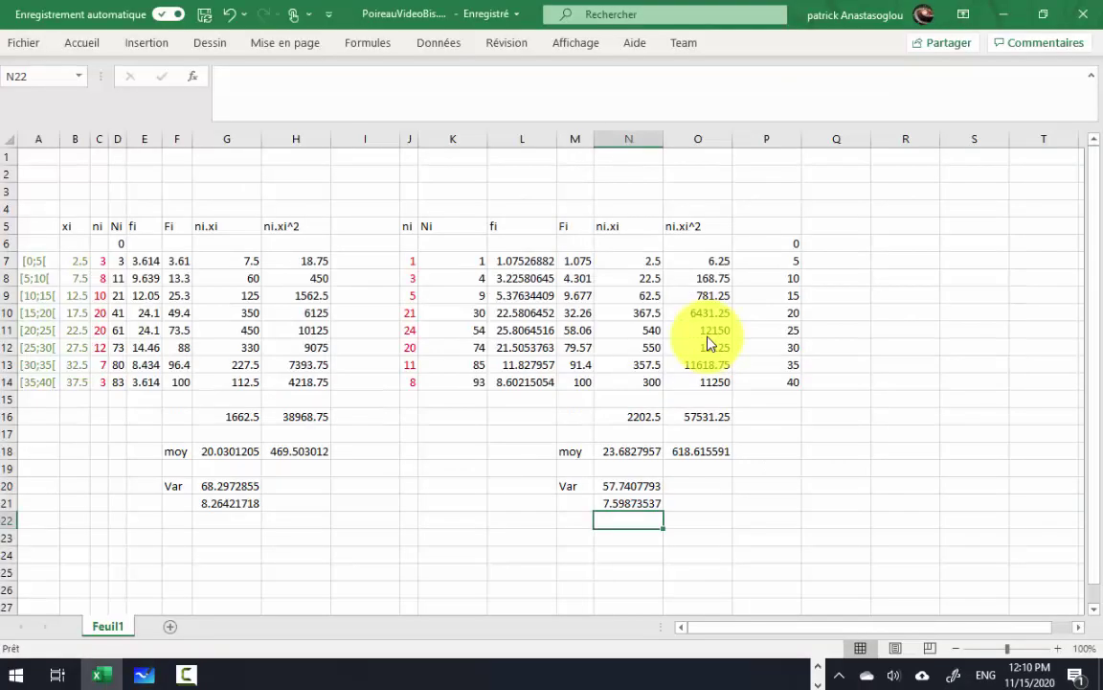
{"action": "key", "text": "alt+Tab"}
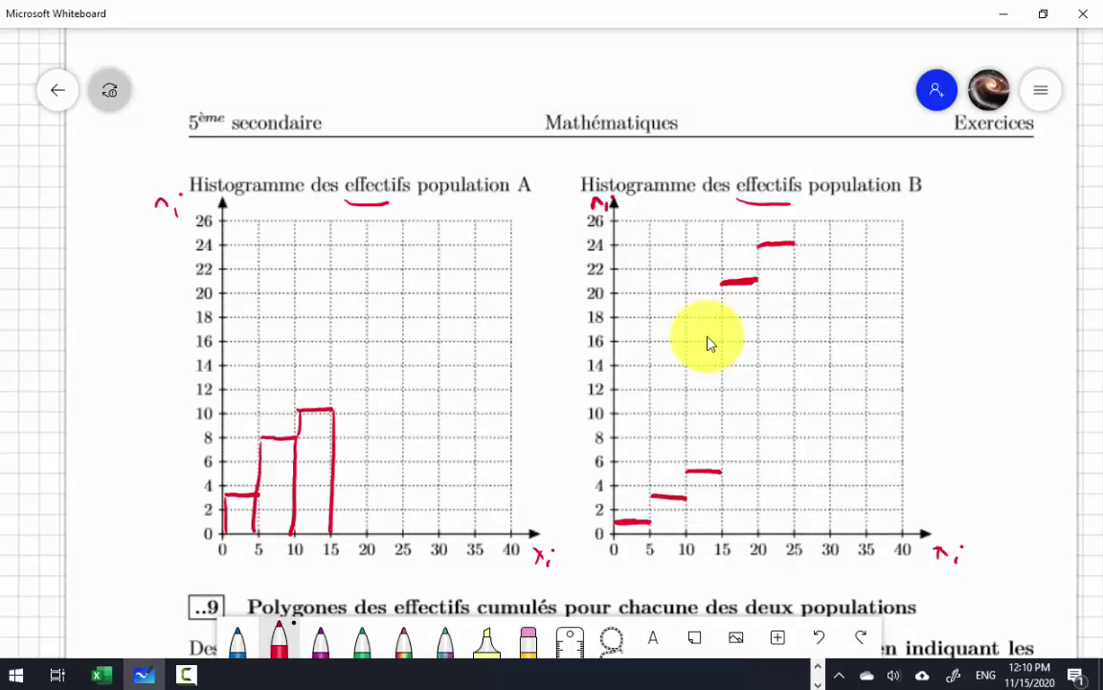
{"action": "left_click_drag", "start_coordinate": [797, 295], "coordinate": [829, 293]}
{"action": "key", "text": "alt+Tab"}
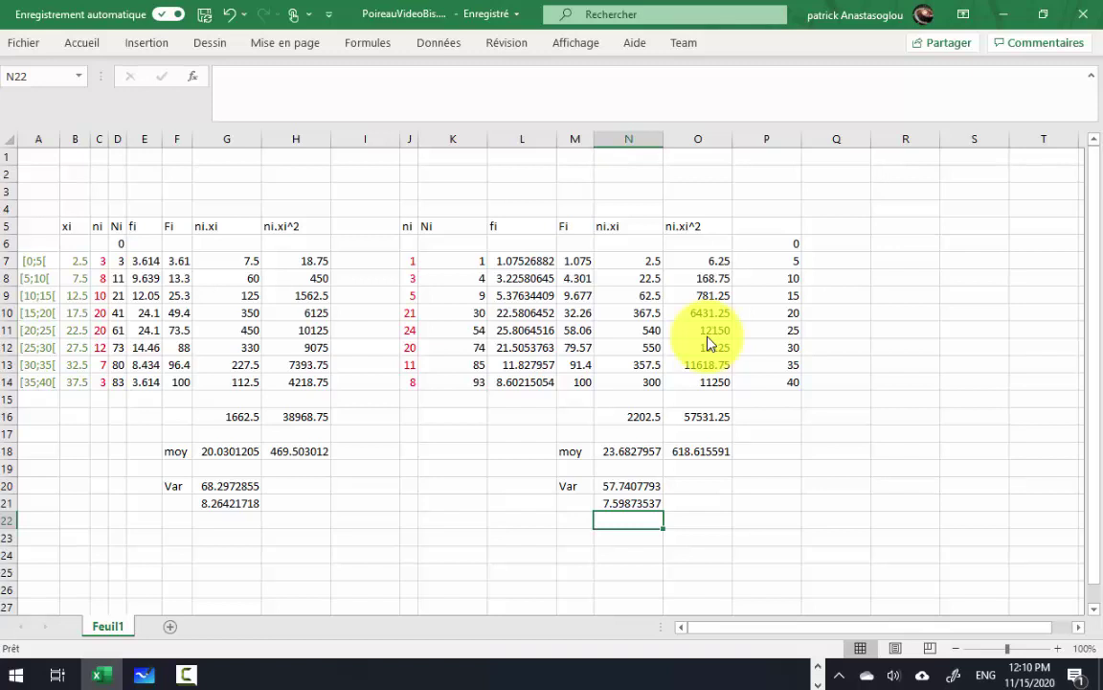
{"action": "key", "text": "alt+Tab"}
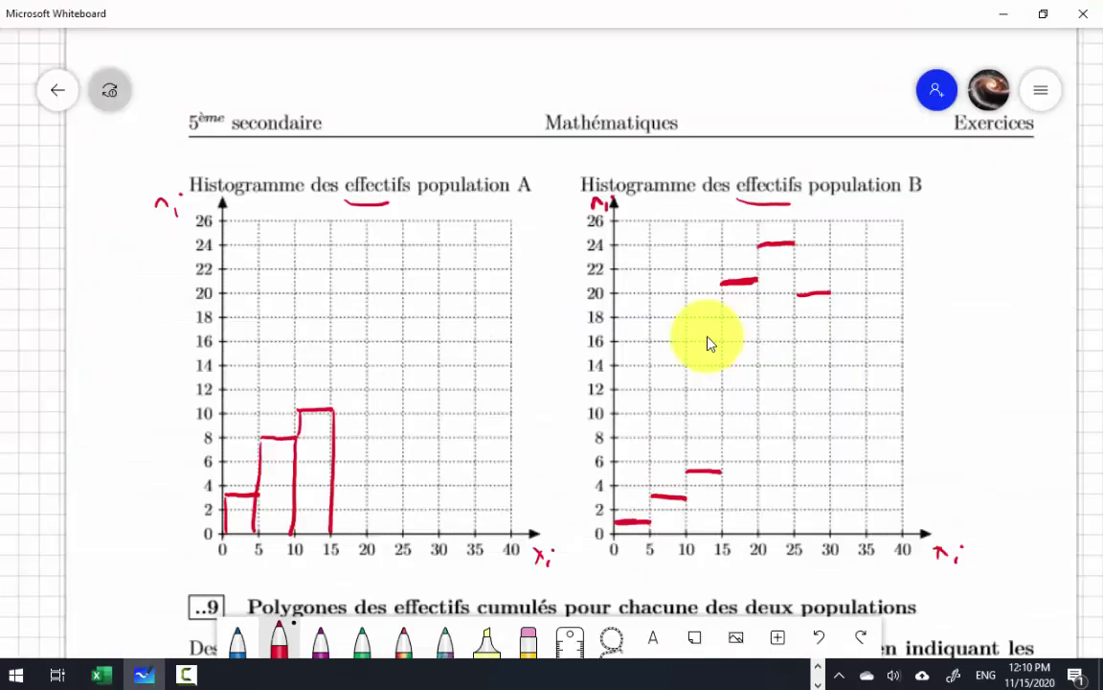
{"action": "left_click_drag", "start_coordinate": [830, 401], "coordinate": [866, 402]}
{"action": "key", "text": "alt+Tab"}
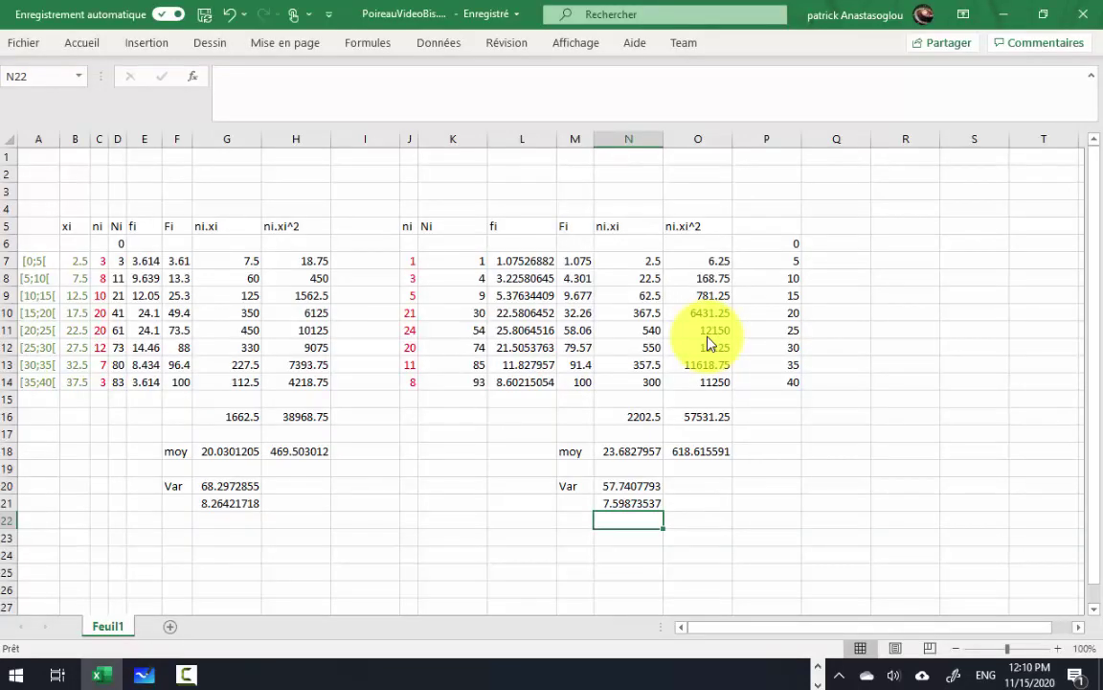
{"action": "key", "text": "alt+Tab"}
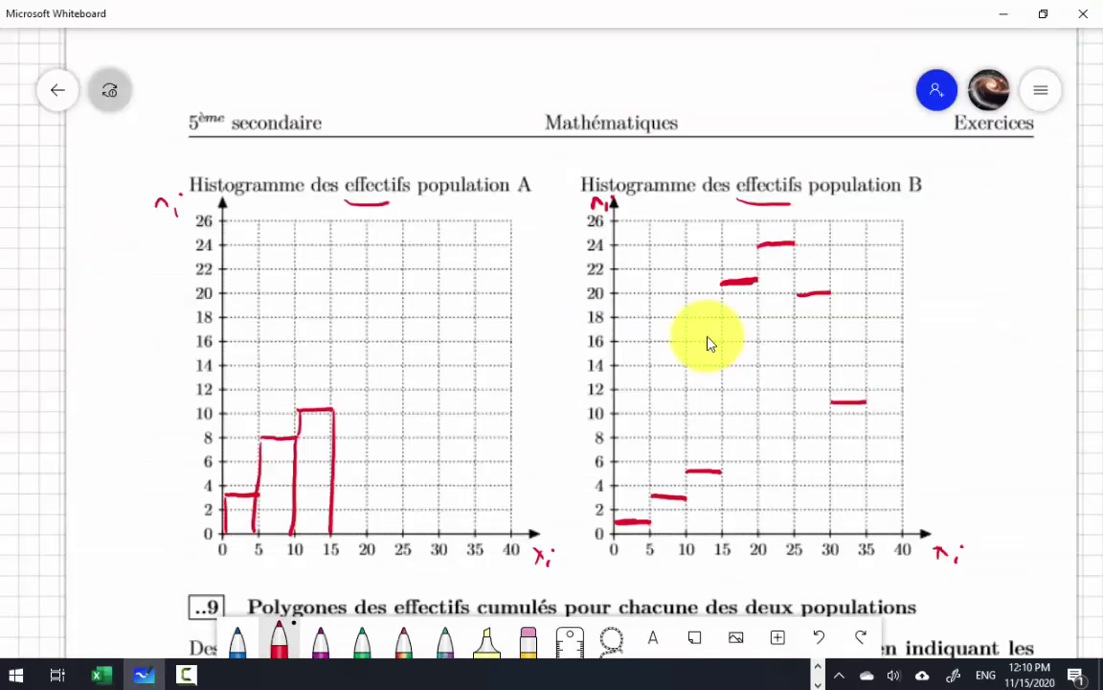
{"action": "left_click_drag", "start_coordinate": [866, 438], "coordinate": [900, 439]}
Step: Draw histogram B's vertical bar sides at 5, 10, 15, 20 and 25
{"action": "left_click_drag", "start_coordinate": [650, 497], "coordinate": [650, 534]}
{"action": "left_click_drag", "start_coordinate": [687, 471], "coordinate": [687, 527]}
{"action": "left_click_drag", "start_coordinate": [722, 282], "coordinate": [723, 534]}
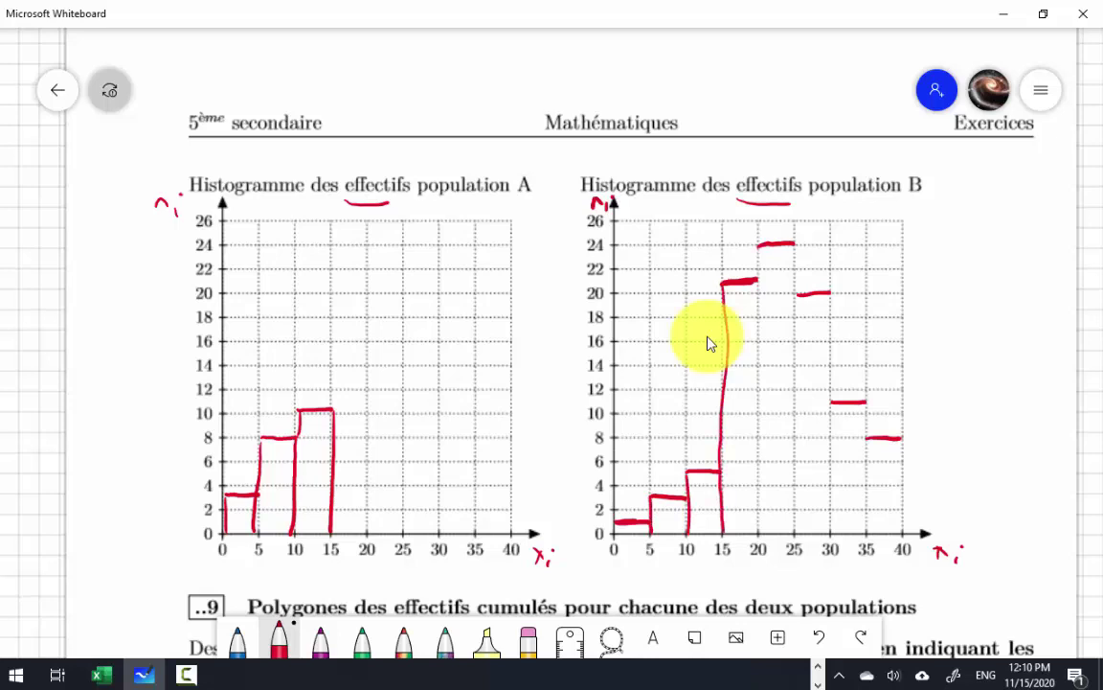
{"action": "left_click_drag", "start_coordinate": [761, 246], "coordinate": [758, 533]}
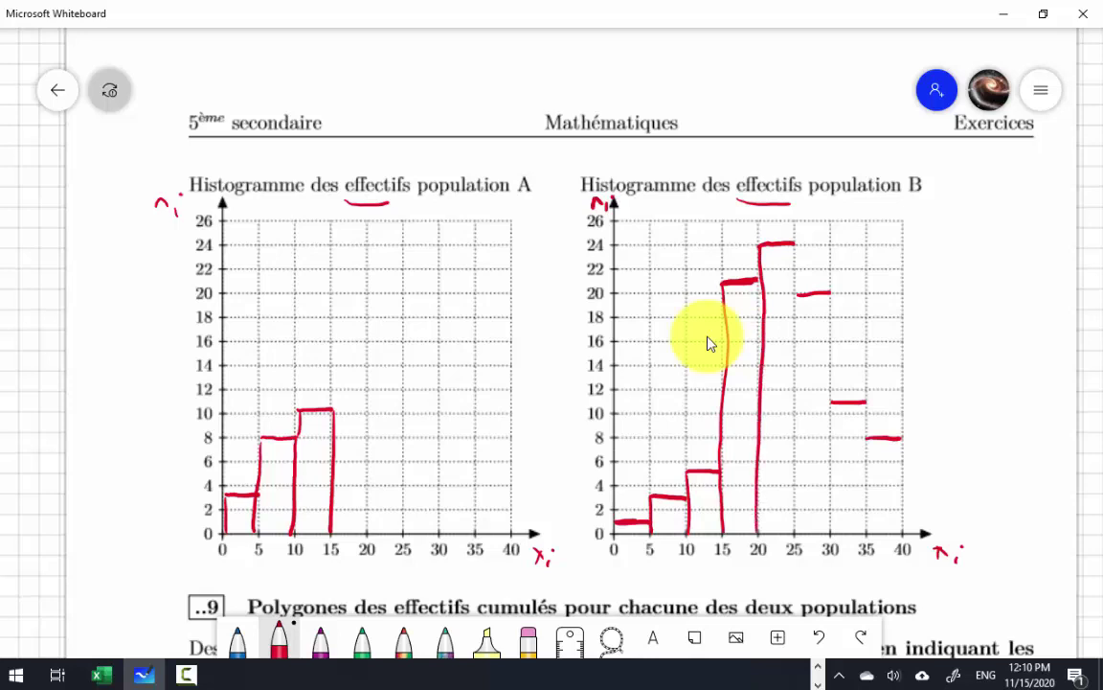
{"action": "left_click_drag", "start_coordinate": [798, 247], "coordinate": [791, 509]}
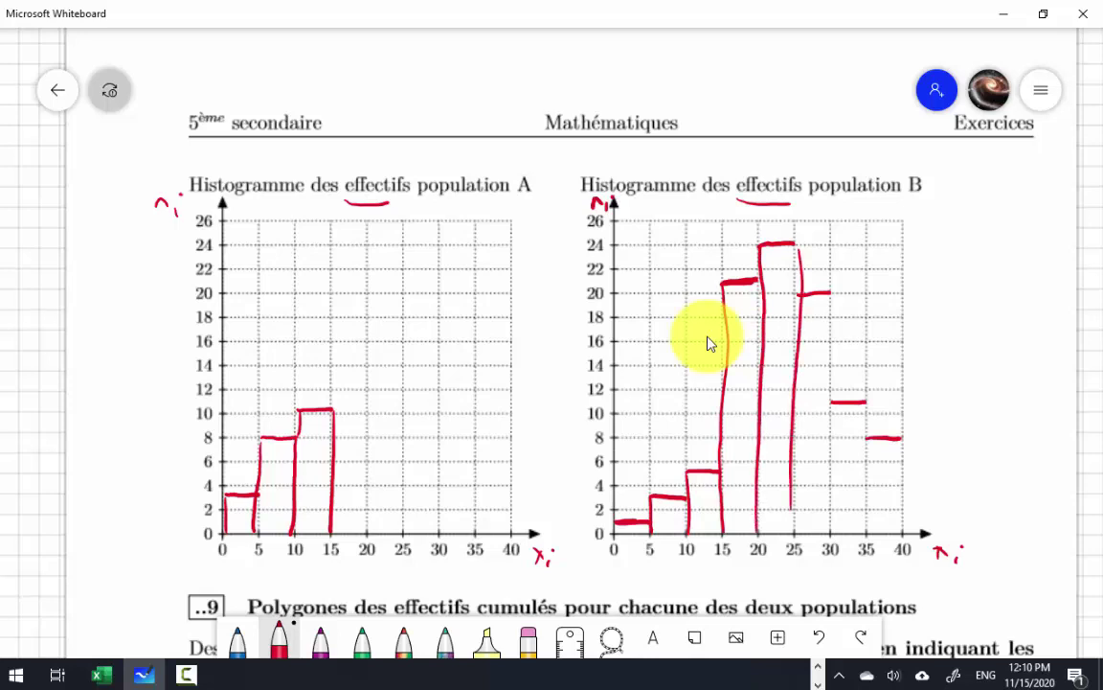
Step: With the ruler shown, draw histogram A's bar top at 20 across classes 15–25
{"action": "left_click", "coordinate": [570, 637]}
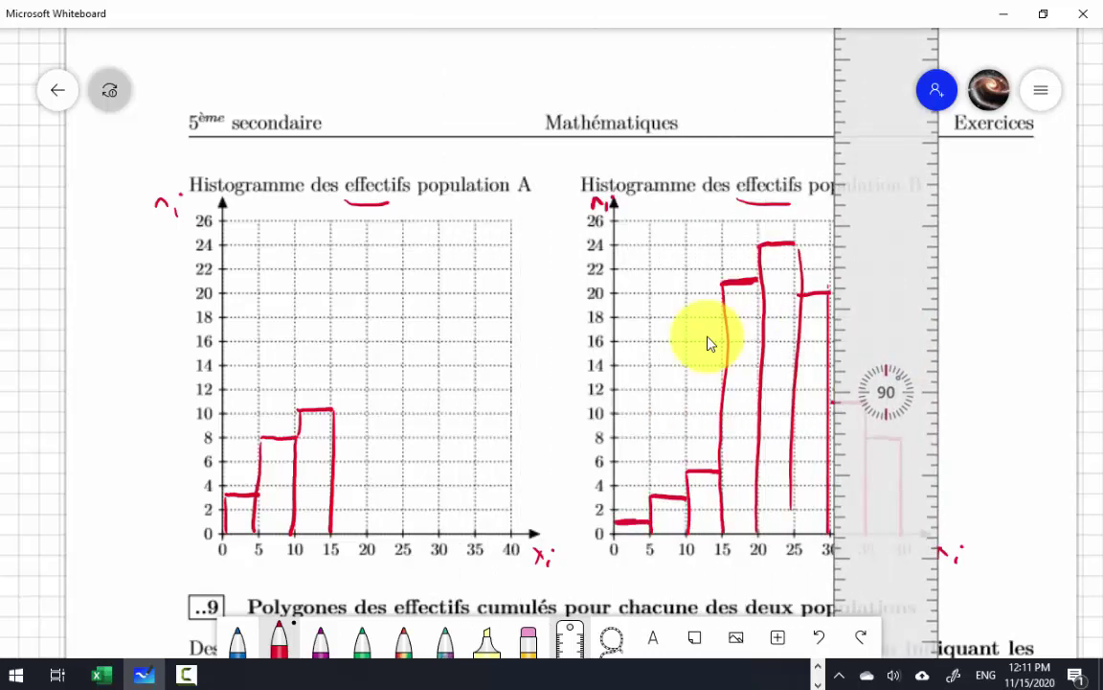
{"action": "key", "text": "alt+Tab"}
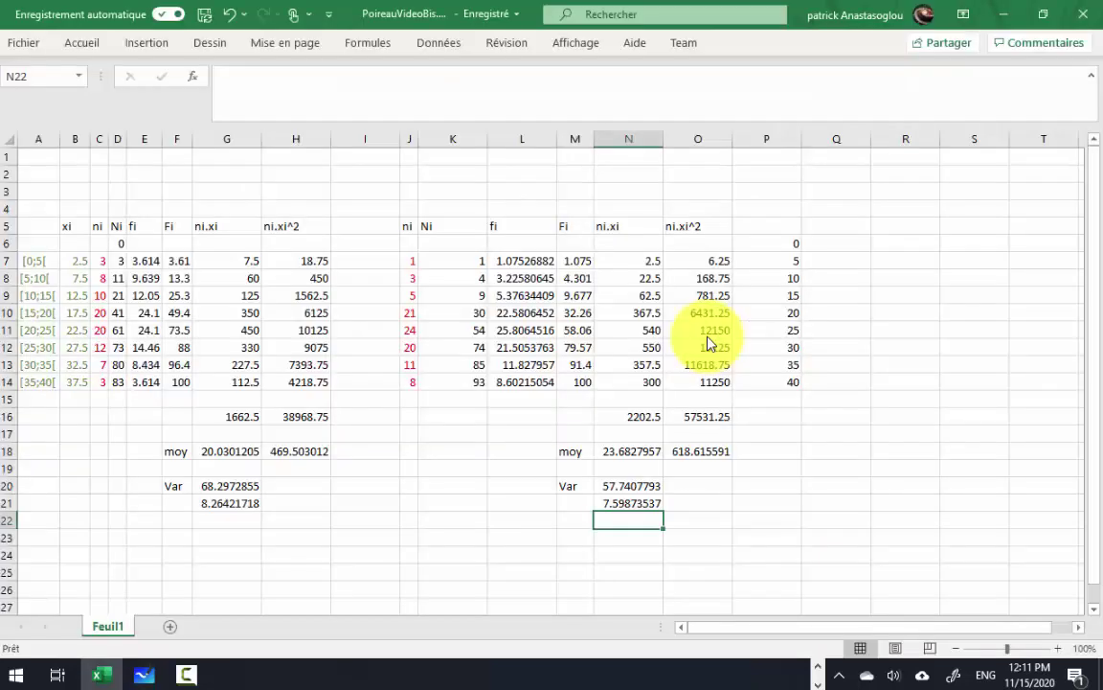
{"action": "key", "text": "alt+Tab"}
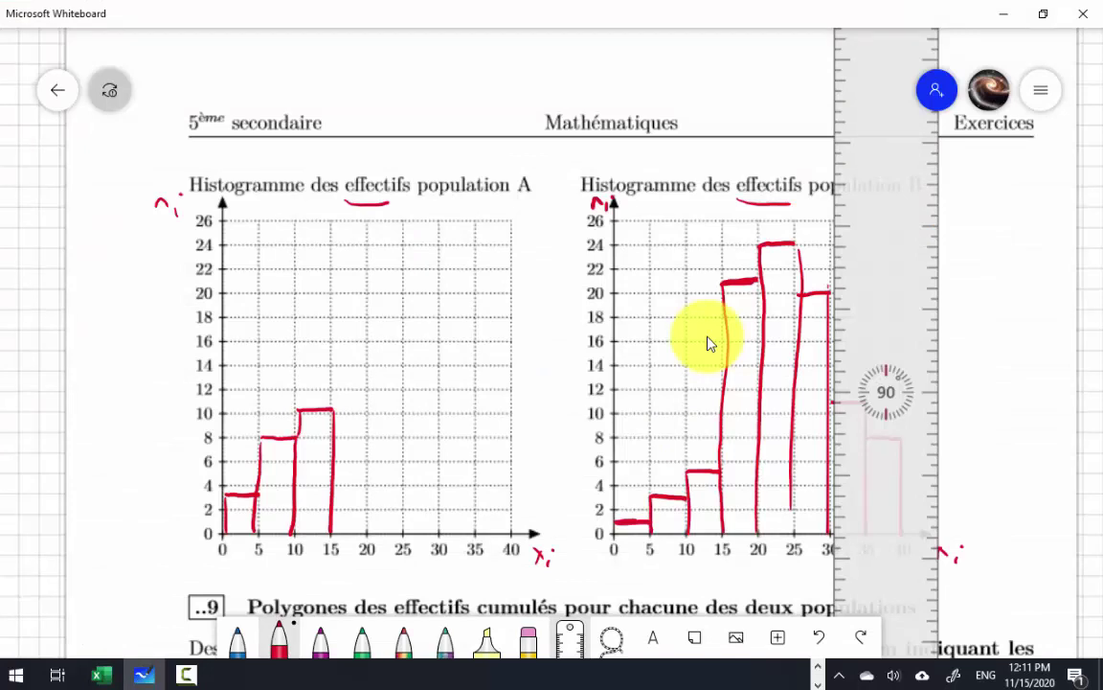
{"action": "left_click_drag", "start_coordinate": [332, 292], "coordinate": [369, 292]}
{"action": "key", "text": "alt+Tab"}
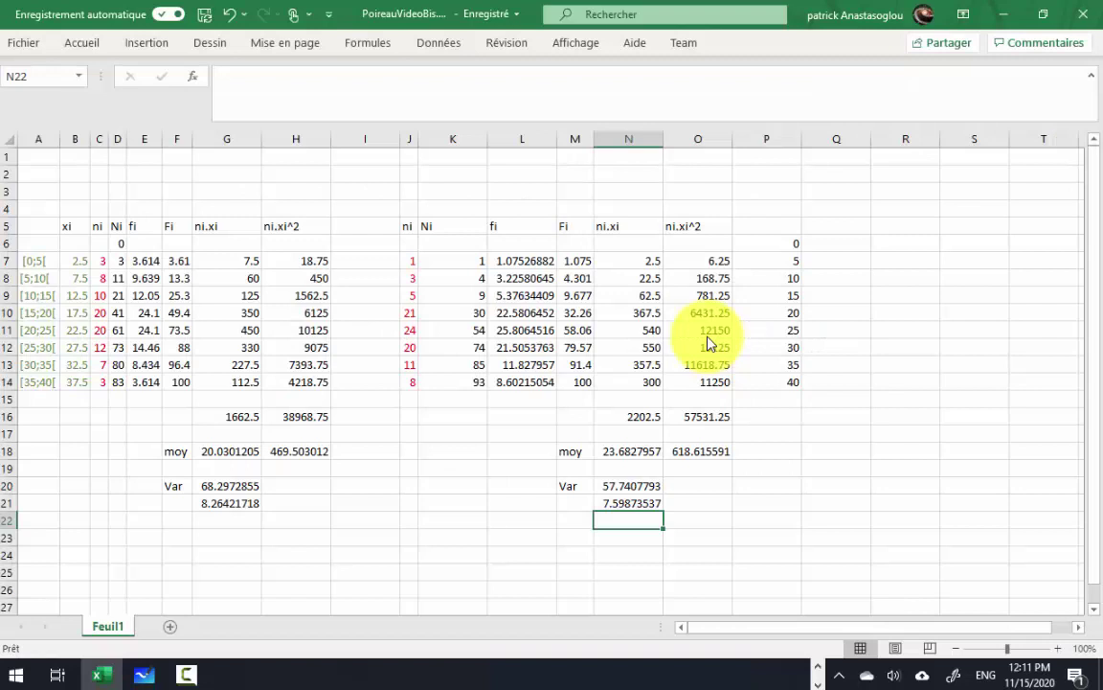
{"action": "key", "text": "alt+Tab"}
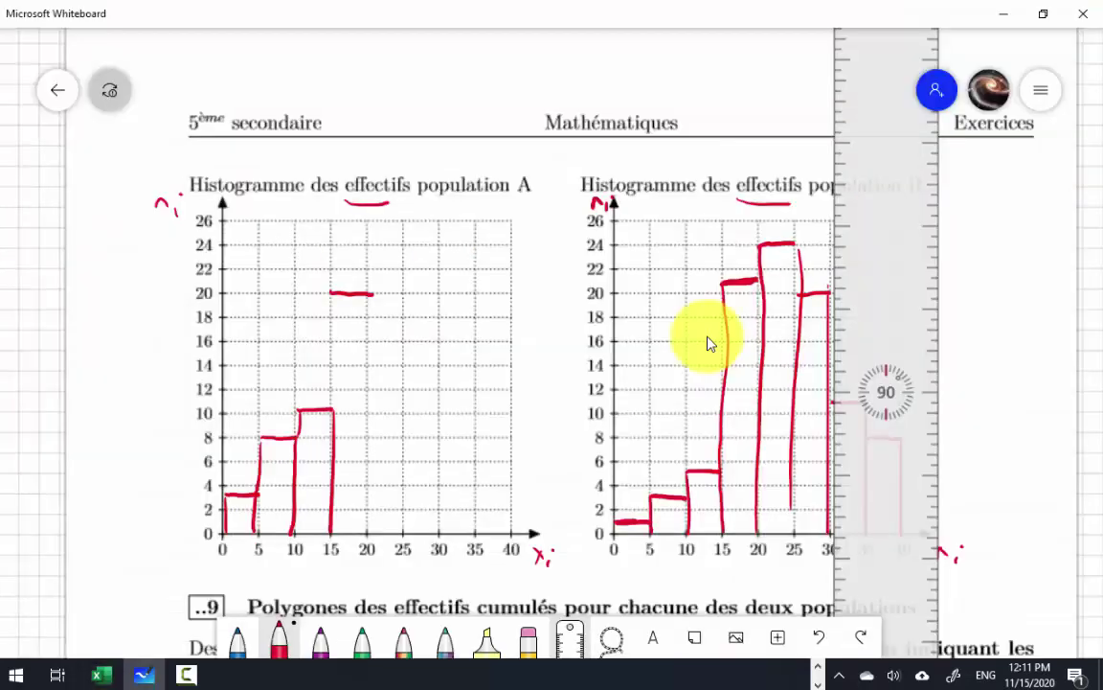
{"action": "left_click_drag", "start_coordinate": [372, 294], "coordinate": [403, 293]}
Step: Draw histogram A's bar tops at 12, 7 and 2 for classes 25–40
{"action": "key", "text": "alt+Tab"}
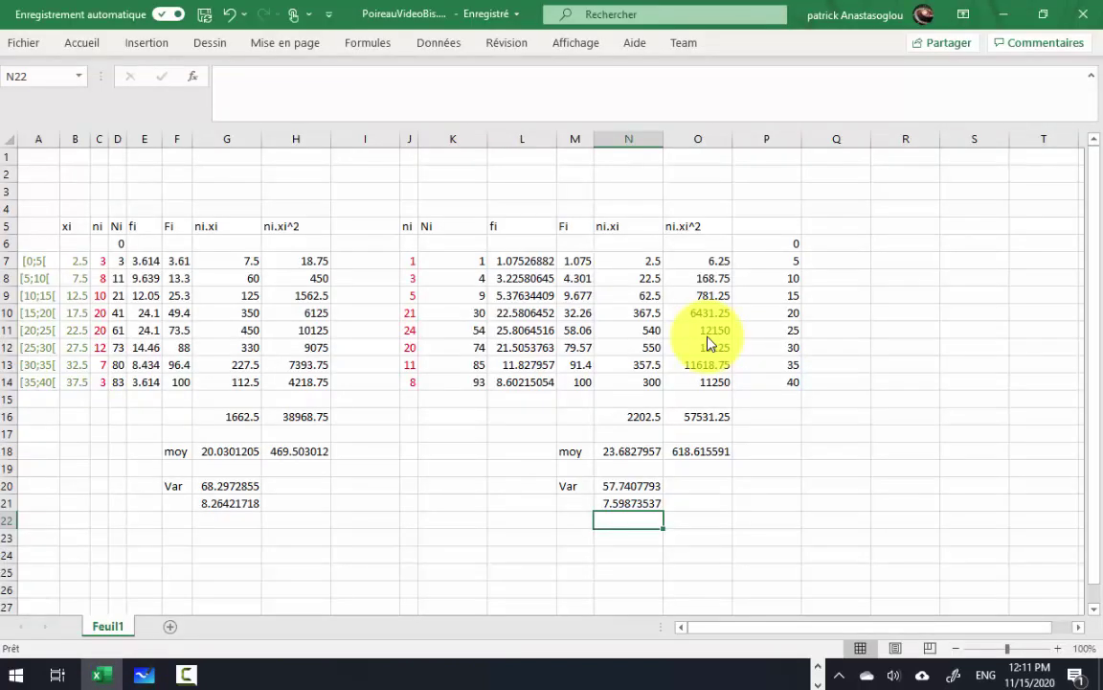
{"action": "key", "text": "alt+Tab"}
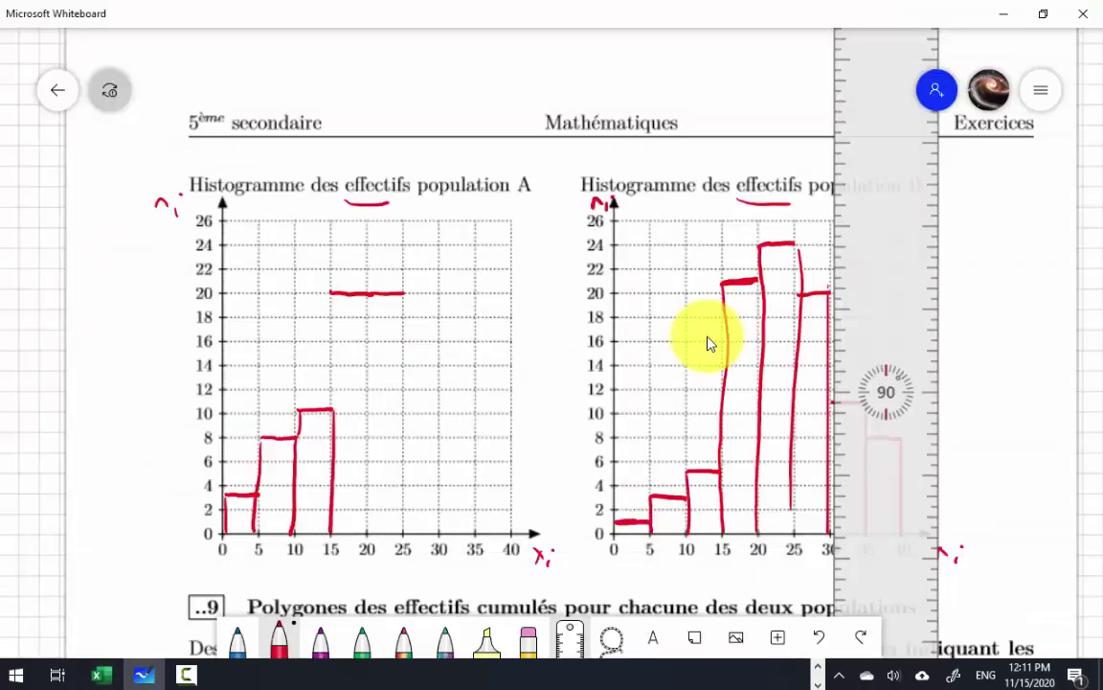
{"action": "left_click_drag", "start_coordinate": [364, 351], "coordinate": [396, 349]}
{"action": "key", "text": "alt+Tab"}
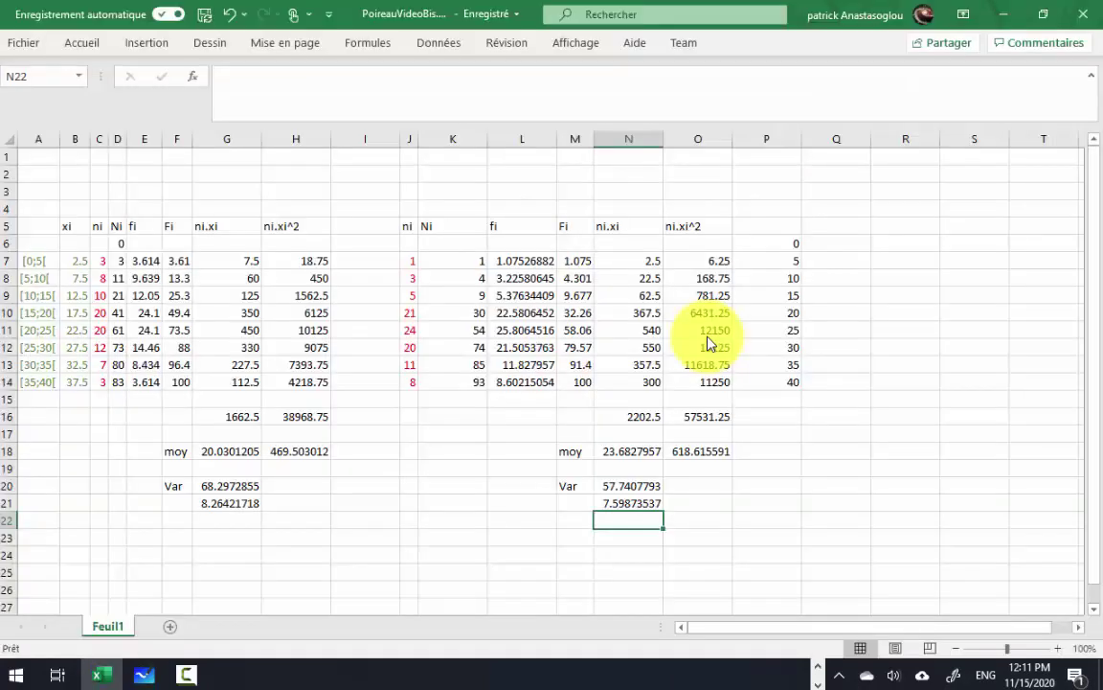
{"action": "key", "text": "alt+Tab"}
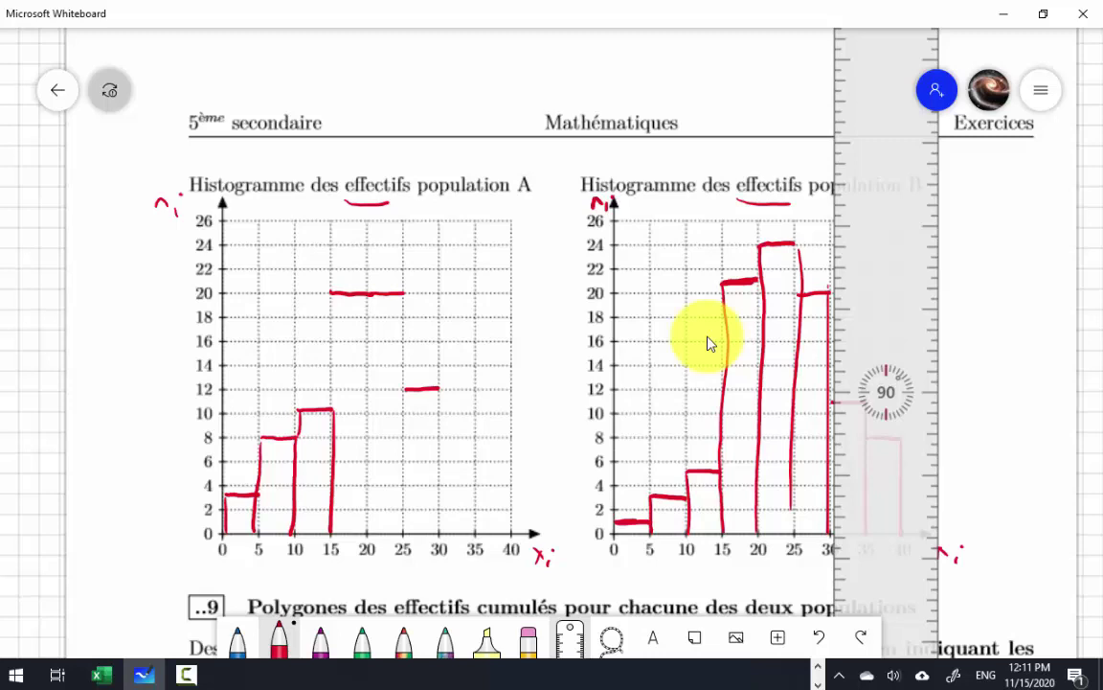
{"action": "left_click_drag", "start_coordinate": [440, 450], "coordinate": [475, 450]}
{"action": "key", "text": "alt+Tab"}
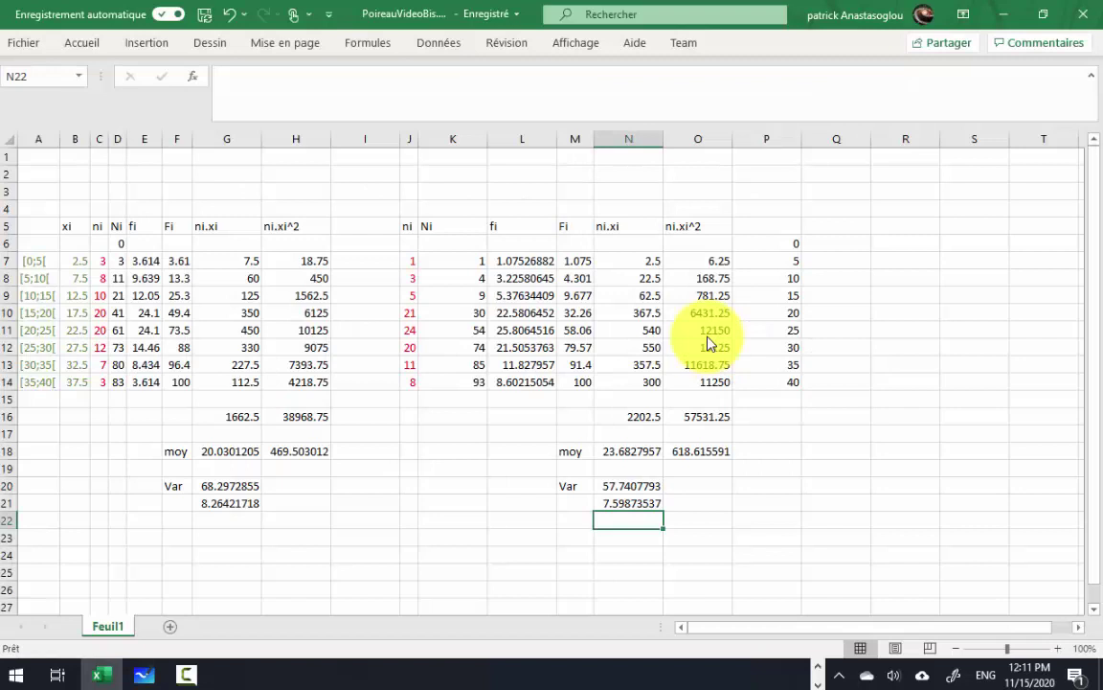
{"action": "key", "text": "alt+Tab"}
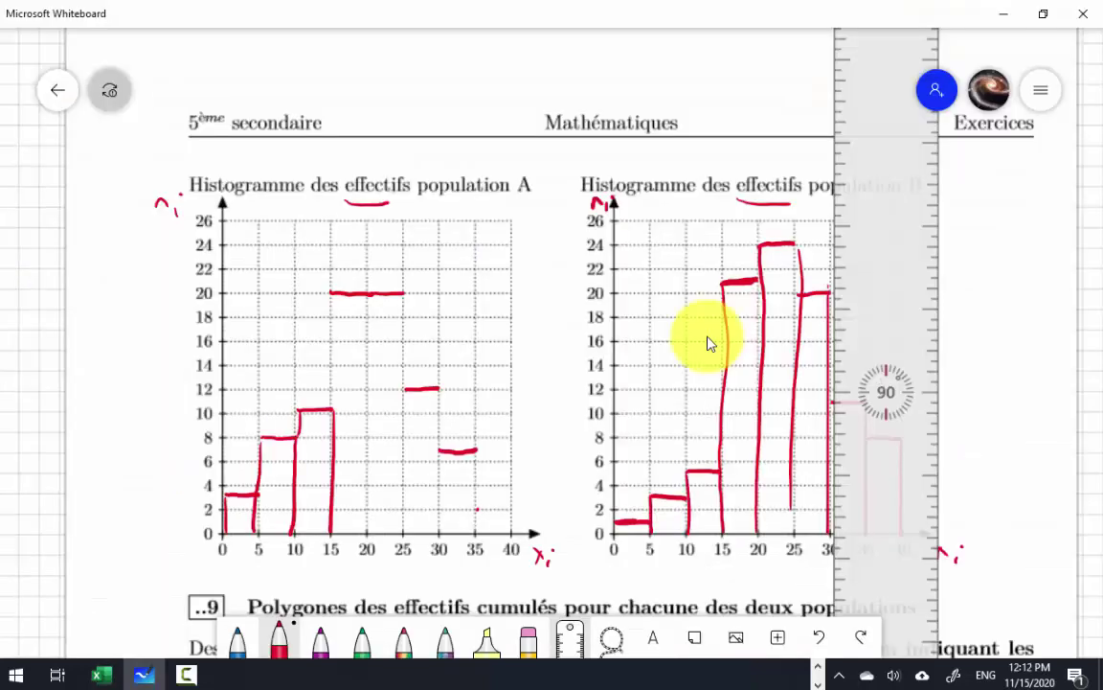
{"action": "left_click_drag", "start_coordinate": [477, 510], "coordinate": [508, 511]}
Step: Move the ruler across histogram A and ink each bar's vertical edge from 15 to 40, closing the 35–40 bar
{"action": "left_click_drag", "start_coordinate": [886, 288], "coordinate": [274, 288]}
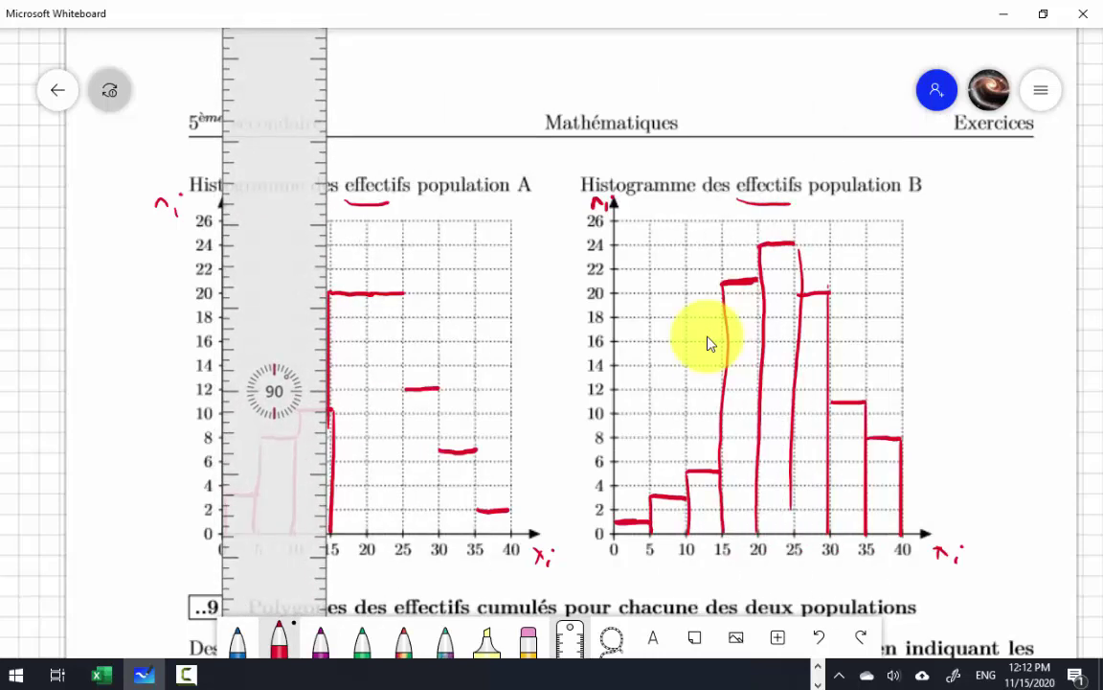
{"action": "mouse_move", "coordinate": [274, 288]}
{"action": "left_mouse_down"}
{"action": "mouse_move", "coordinate": [312, 287]}
{"action": "mouse_move", "coordinate": [366, 356]}
{"action": "mouse_move", "coordinate": [366, 533]}
{"action": "left_mouse_up"}
{"action": "mouse_move", "coordinate": [313, 287]}
{"action": "left_mouse_down"}
{"action": "mouse_move", "coordinate": [347, 287]}
{"action": "mouse_move", "coordinate": [402, 412]}
{"action": "mouse_move", "coordinate": [401, 533]}
{"action": "left_mouse_up"}
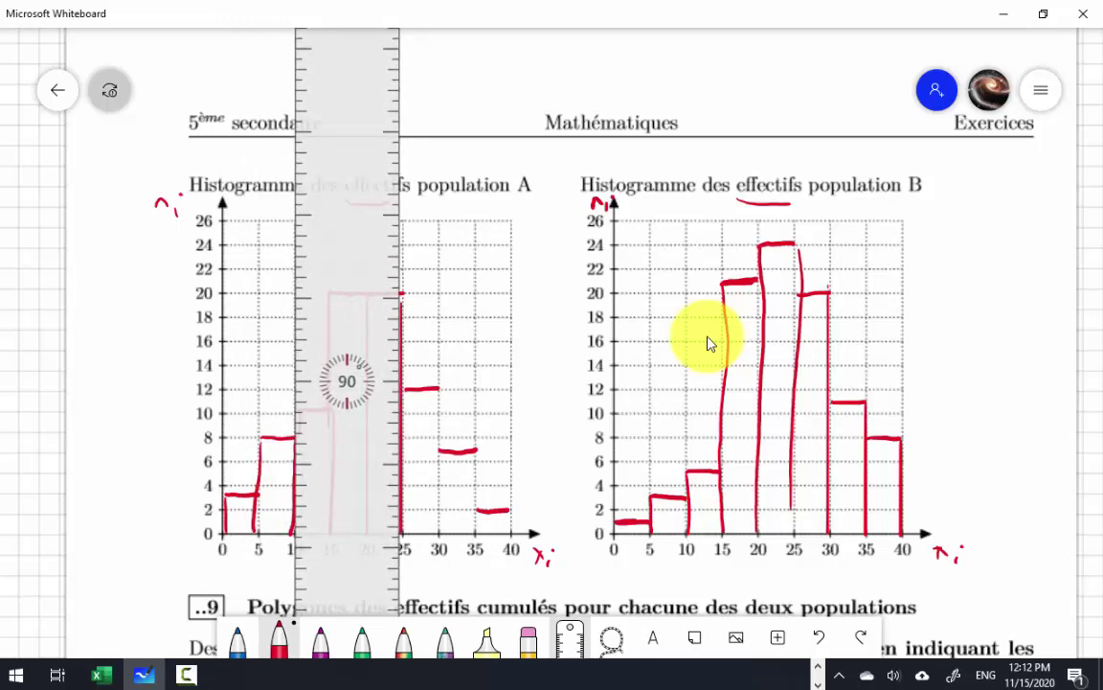
{"action": "left_click_drag", "start_coordinate": [347, 287], "coordinate": [383, 288]}
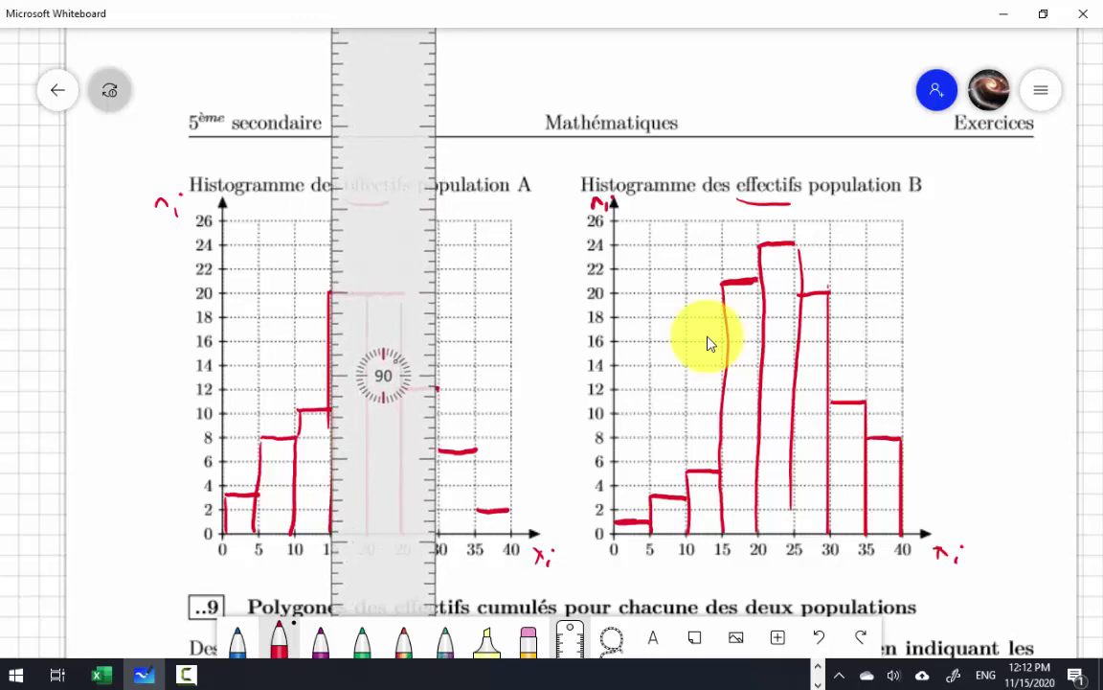
{"action": "mouse_move", "coordinate": [384, 287]}
{"action": "left_mouse_down"}
{"action": "mouse_move", "coordinate": [422, 287]}
{"action": "mouse_move", "coordinate": [367, 533]}
{"action": "left_mouse_up"}
{"action": "left_click_drag", "start_coordinate": [423, 288], "coordinate": [443, 287]}
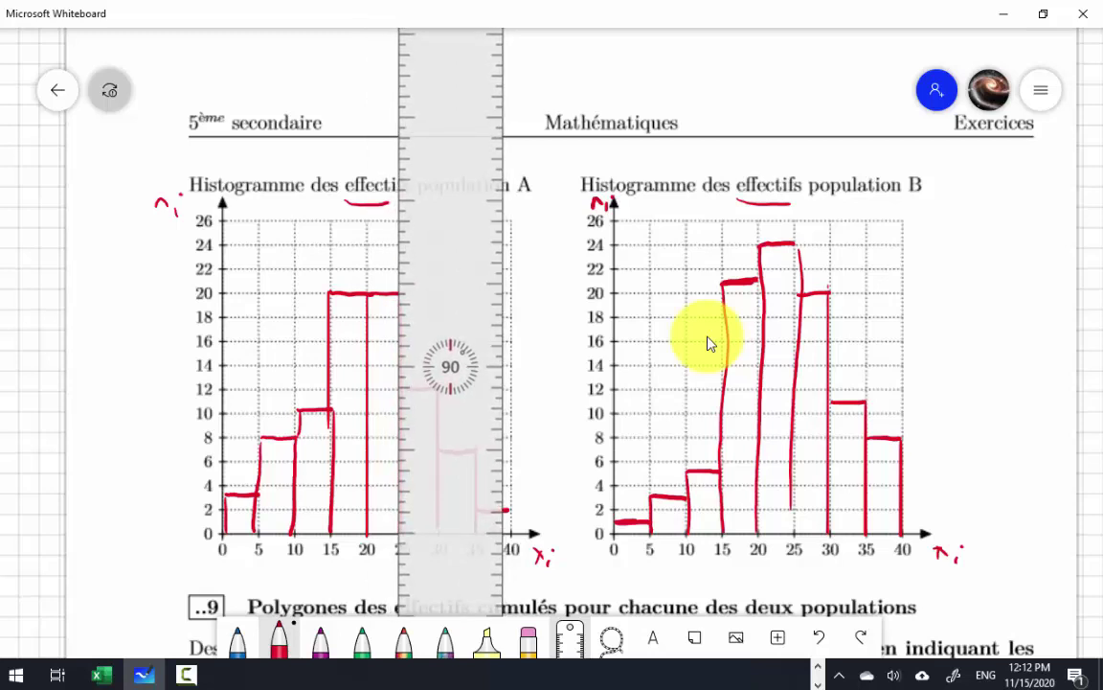
{"action": "left_click_drag", "start_coordinate": [450, 288], "coordinate": [464, 288]}
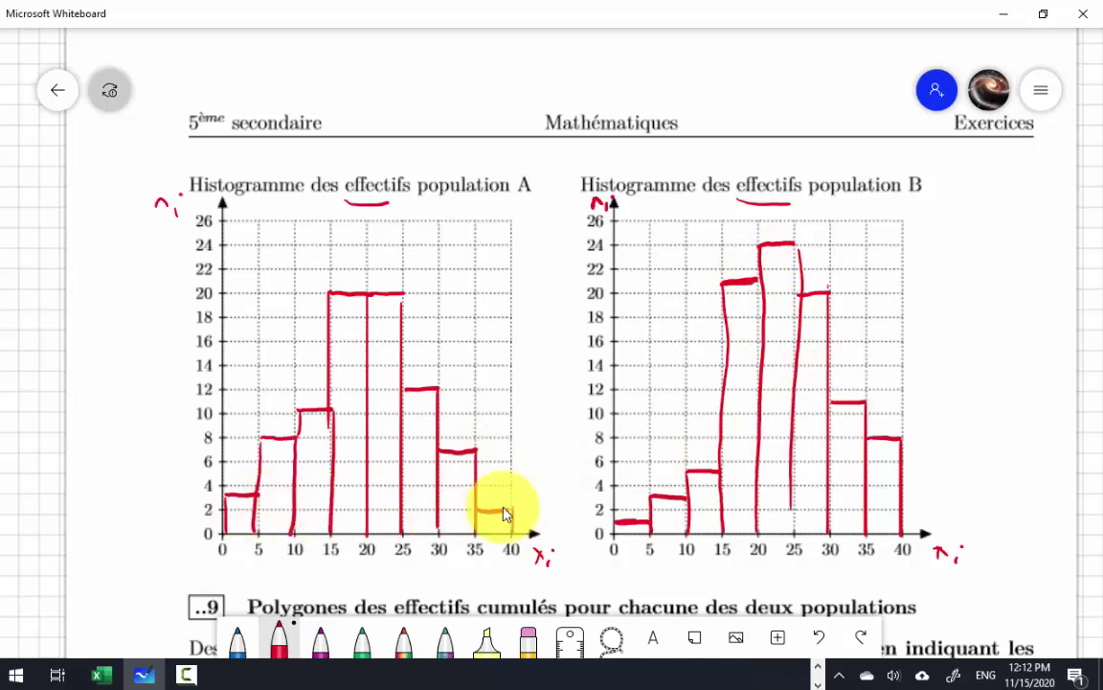
{"action": "left_click_drag", "start_coordinate": [504, 515], "coordinate": [512, 533]}
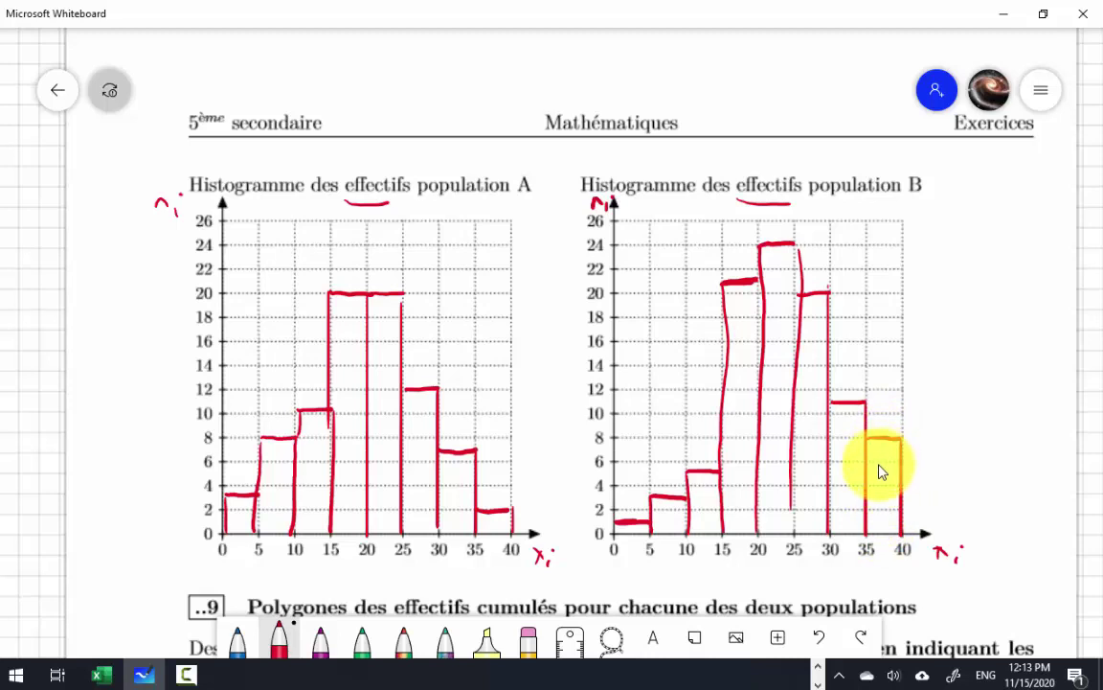
{"action": "left_click_drag", "start_coordinate": [492, 505], "coordinate": [505, 534]}
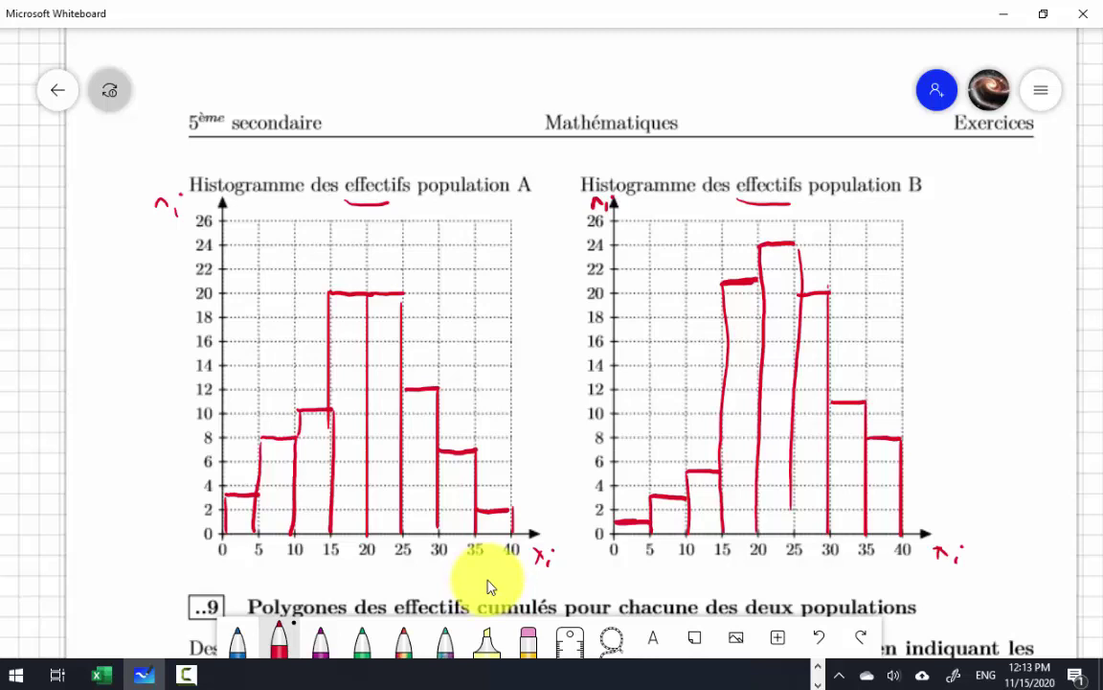
Step: Scroll the whiteboard, then bring up the Excel sheet with series A's cumulative Ni column (3 to 83)
{"action": "scroll", "coordinate": [488, 586], "scroll_direction": "down", "scroll_amount": 3}
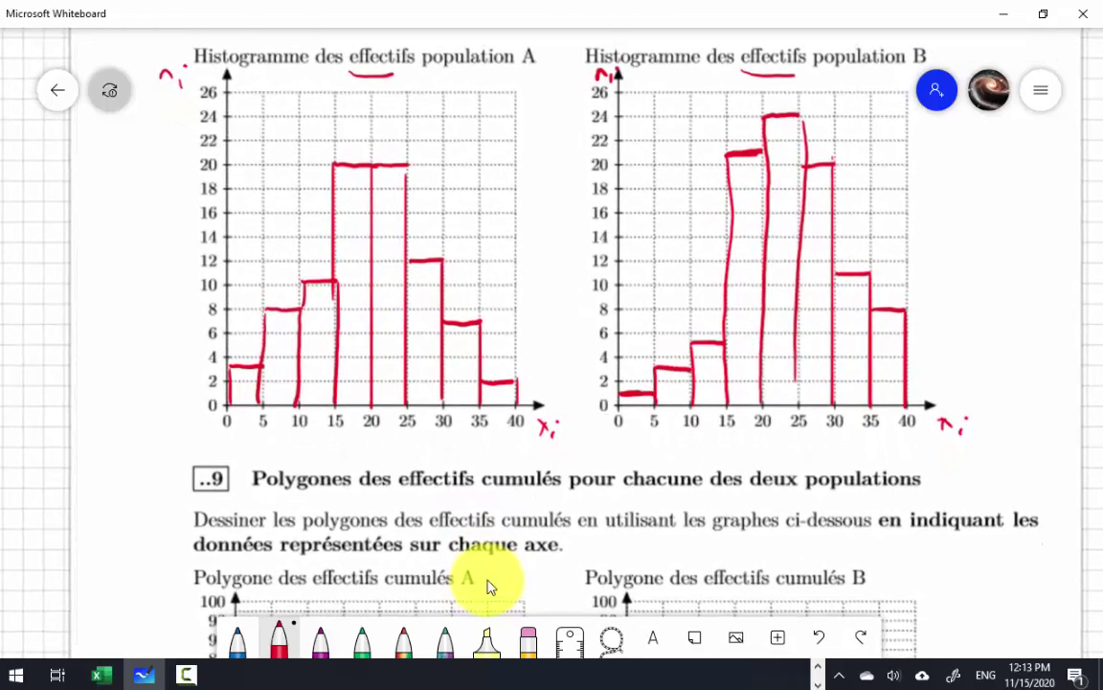
{"action": "scroll", "coordinate": [488, 586], "scroll_direction": "down", "scroll_amount": 2}
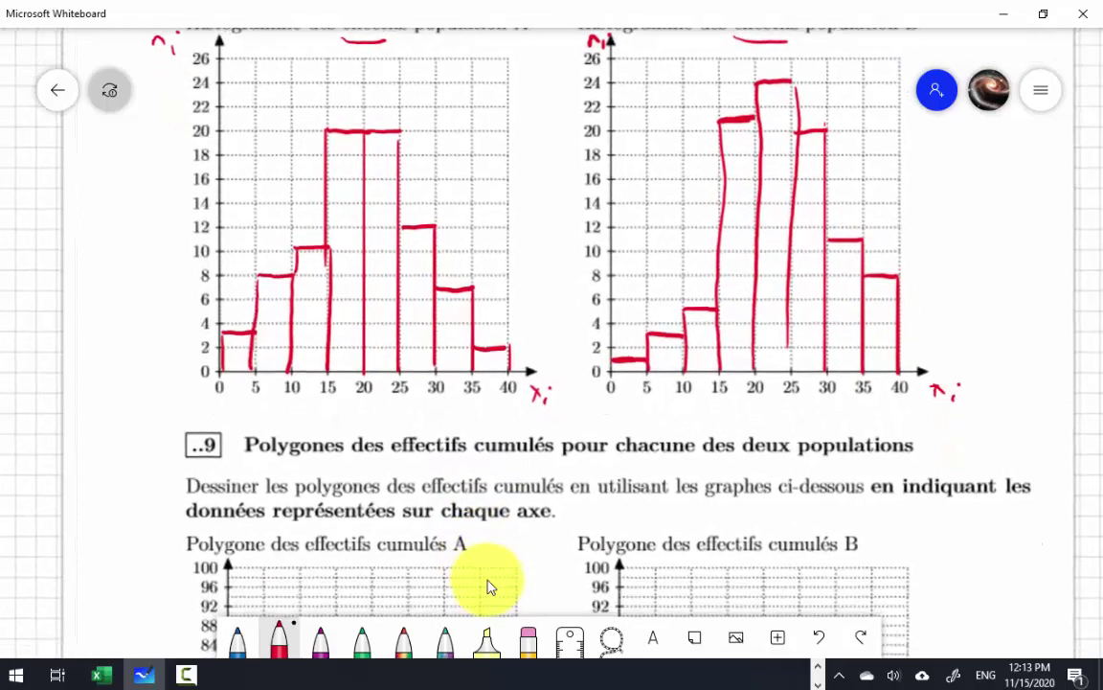
{"action": "scroll", "coordinate": [488, 587], "scroll_direction": "down", "scroll_amount": 2}
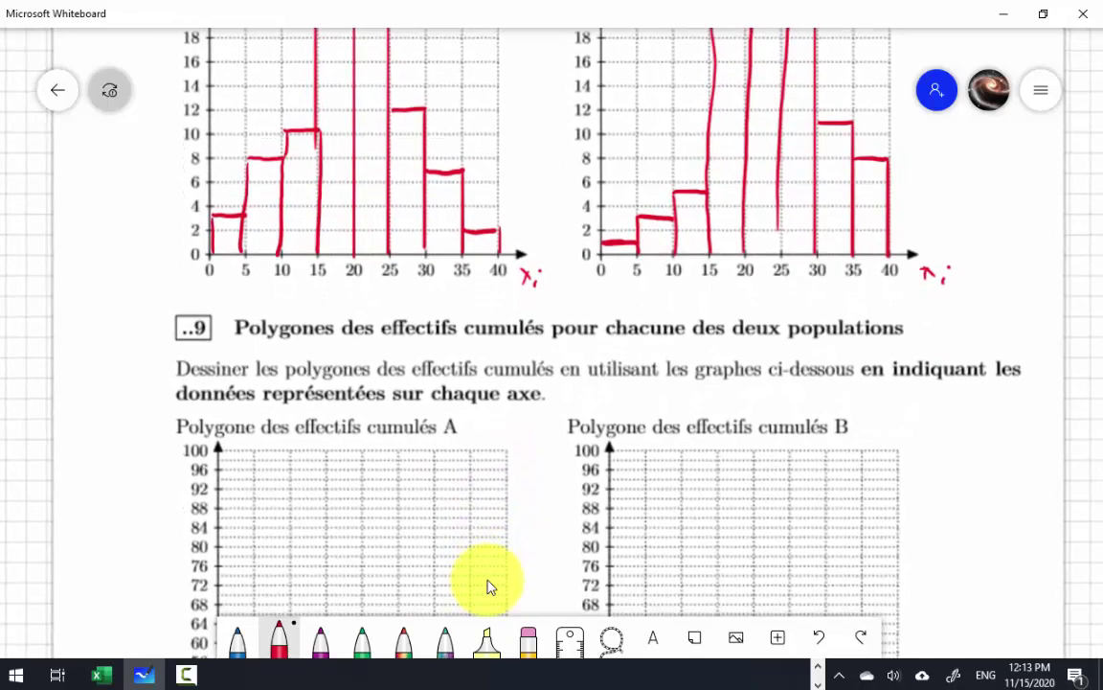
{"action": "scroll", "coordinate": [488, 586], "scroll_direction": "down", "scroll_amount": 1}
{"action": "scroll", "coordinate": [488, 587], "scroll_direction": "down", "scroll_amount": 1}
{"action": "scroll", "coordinate": [487, 587], "scroll_direction": "down", "scroll_amount": 1}
{"action": "scroll", "coordinate": [488, 586], "scroll_direction": "down", "scroll_amount": 1}
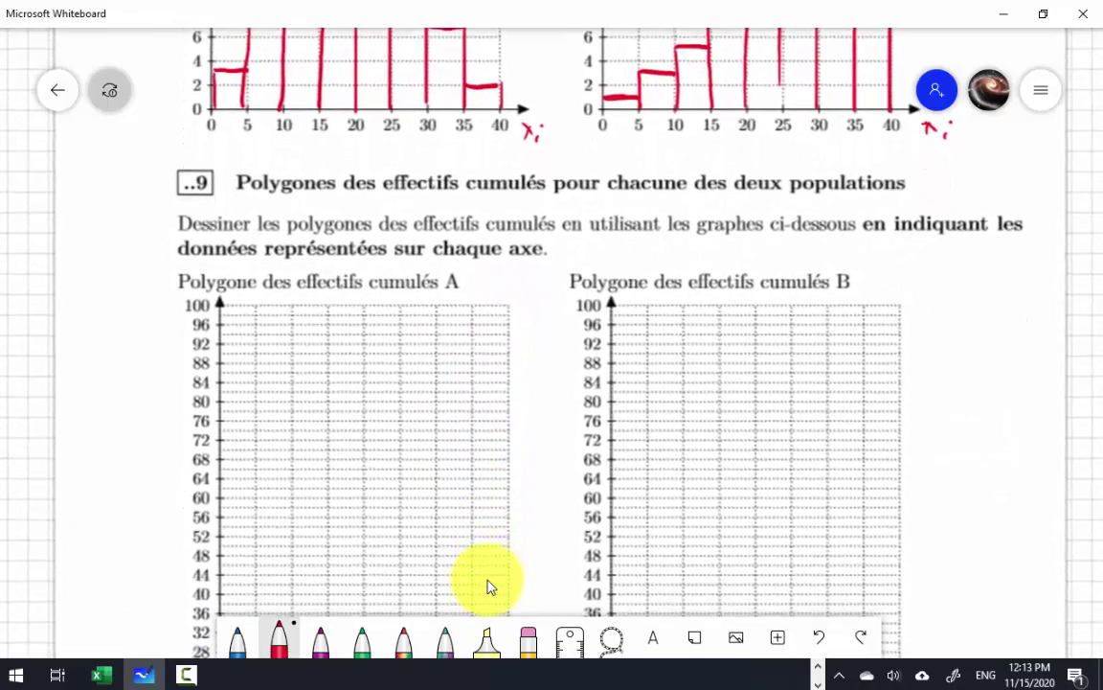
{"action": "scroll", "coordinate": [487, 586], "scroll_direction": "down", "scroll_amount": 1}
{"action": "scroll", "coordinate": [487, 586], "scroll_direction": "down", "scroll_amount": 1}
{"action": "scroll", "coordinate": [487, 586], "scroll_direction": "down", "scroll_amount": 1}
{"action": "scroll", "coordinate": [488, 586], "scroll_direction": "down", "scroll_amount": 1}
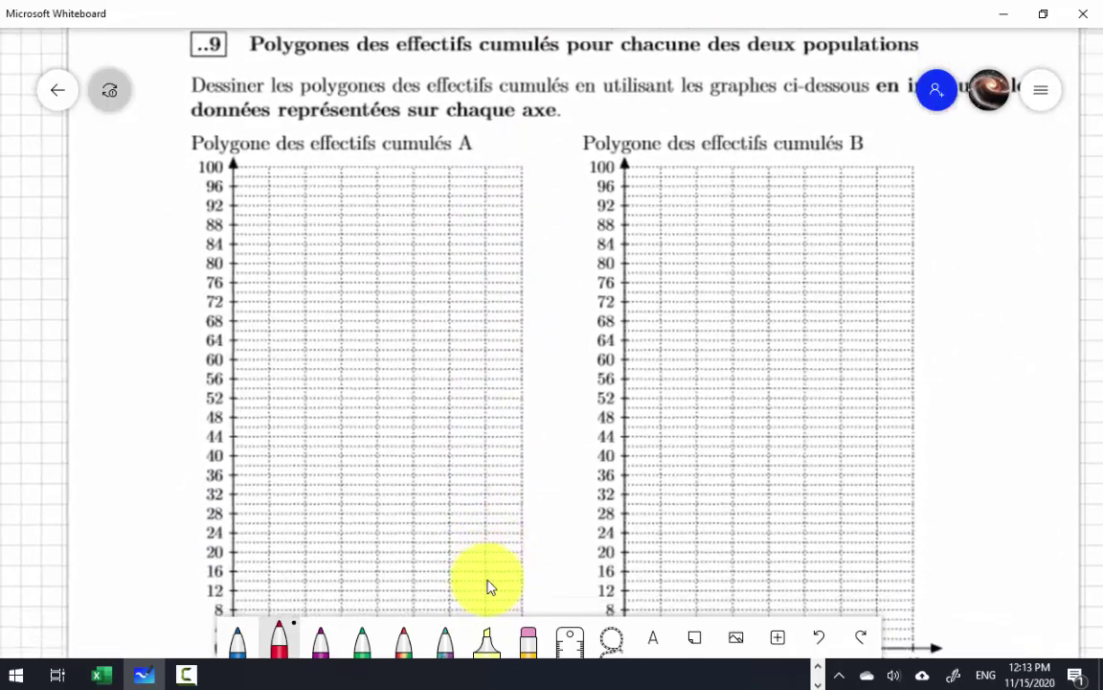
{"action": "scroll", "coordinate": [487, 586], "scroll_direction": "down", "scroll_amount": 1}
{"action": "scroll", "coordinate": [488, 586], "scroll_direction": "down", "scroll_amount": 2}
{"action": "scroll", "coordinate": [487, 586], "scroll_direction": "down", "scroll_amount": 1}
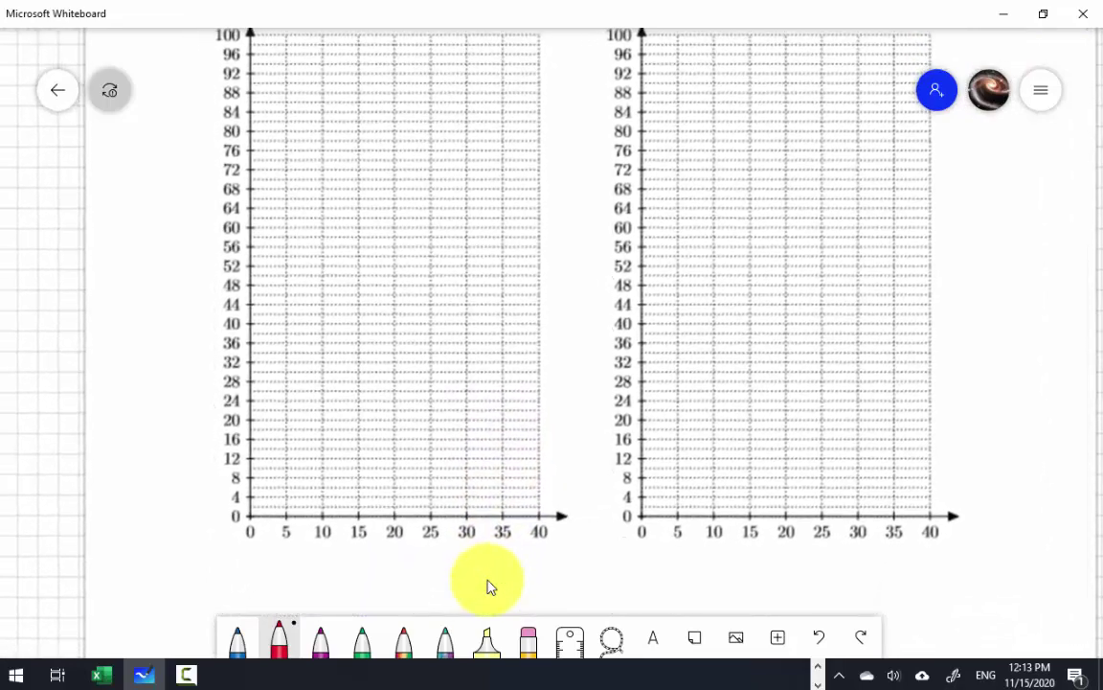
{"action": "scroll", "coordinate": [488, 587], "scroll_direction": "up", "scroll_amount": 1}
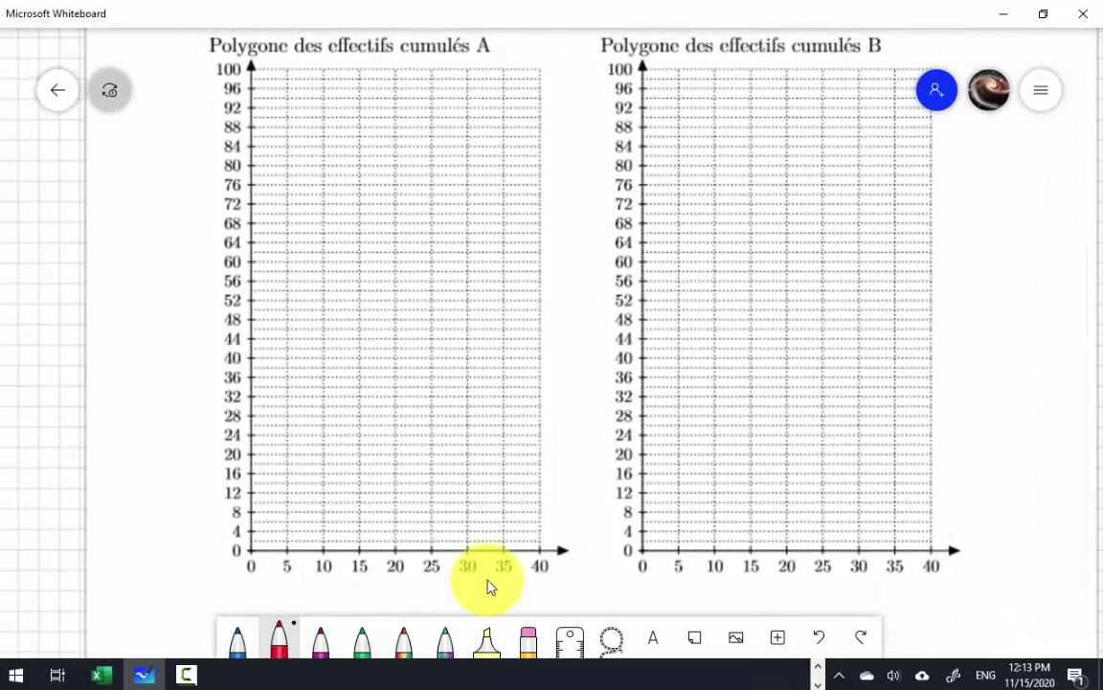
{"action": "key", "text": "alt+Tab"}
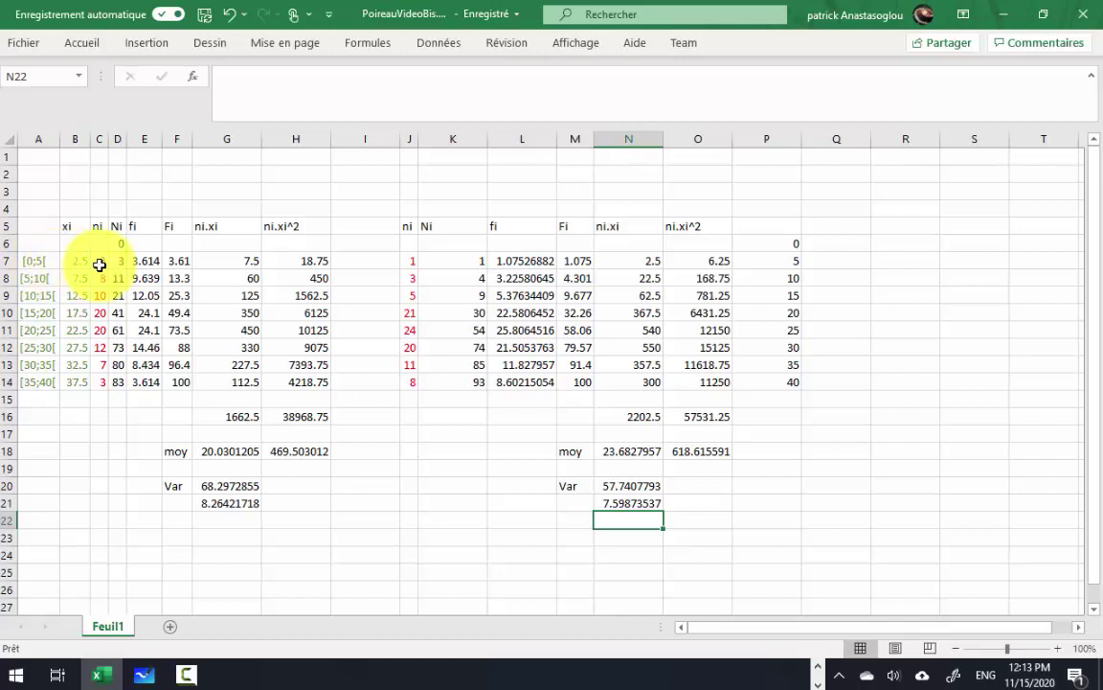
Step: Plot graph A's cumulative counts 3, 11, 21 and 41 at 5, 10, 15 and 20, checking each in Excel
{"action": "key", "text": "alt+Tab"}
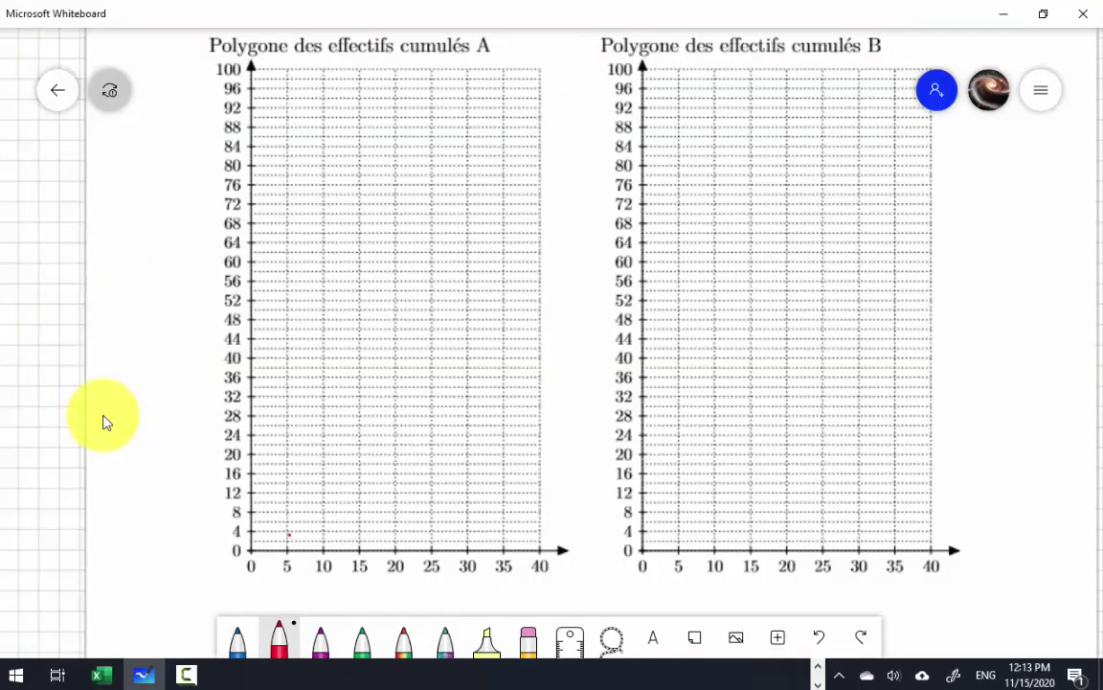
{"action": "key", "text": "alt+Tab"}
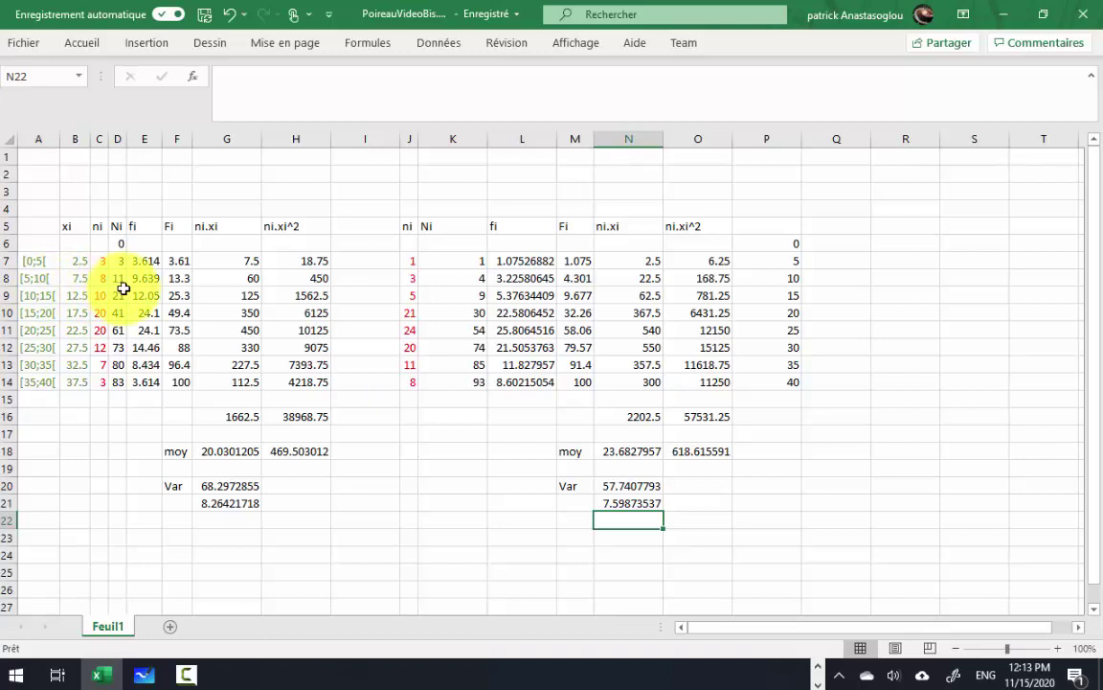
{"action": "key", "text": "alt+Tab"}
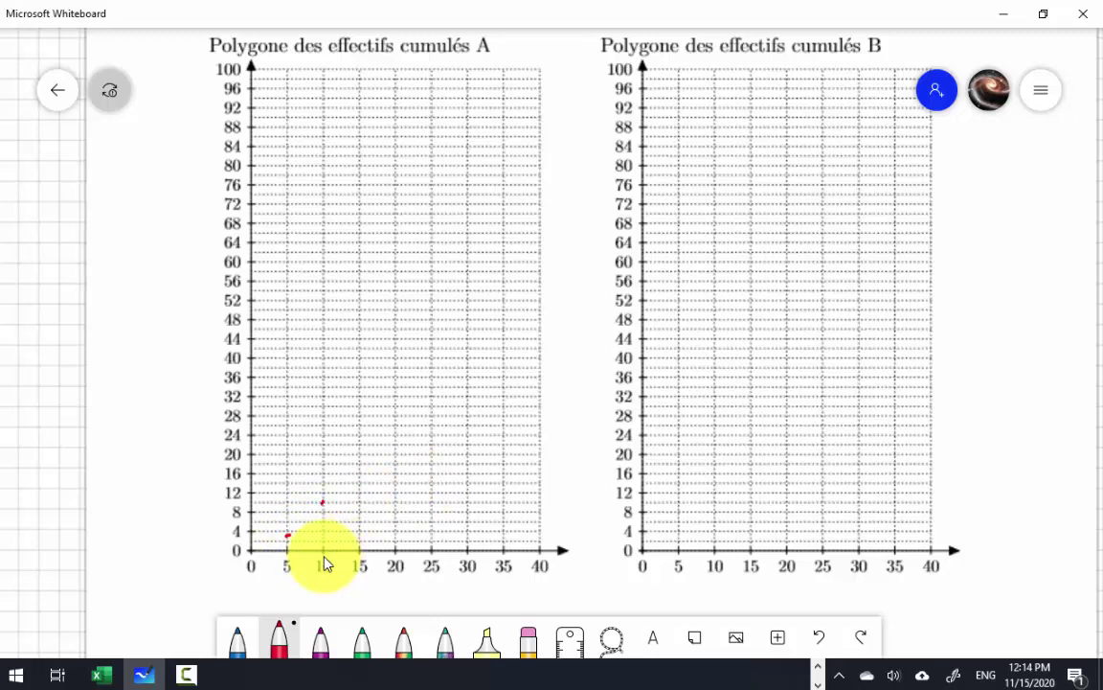
{"action": "key", "text": "alt+Tab"}
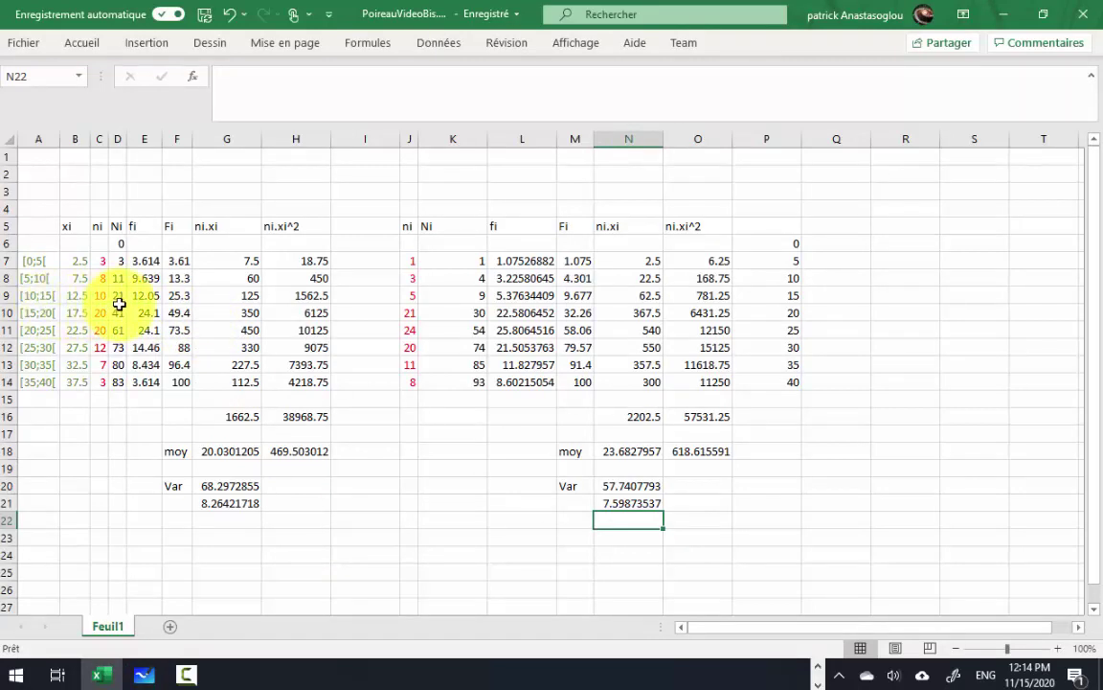
{"action": "key", "text": "alt+Tab"}
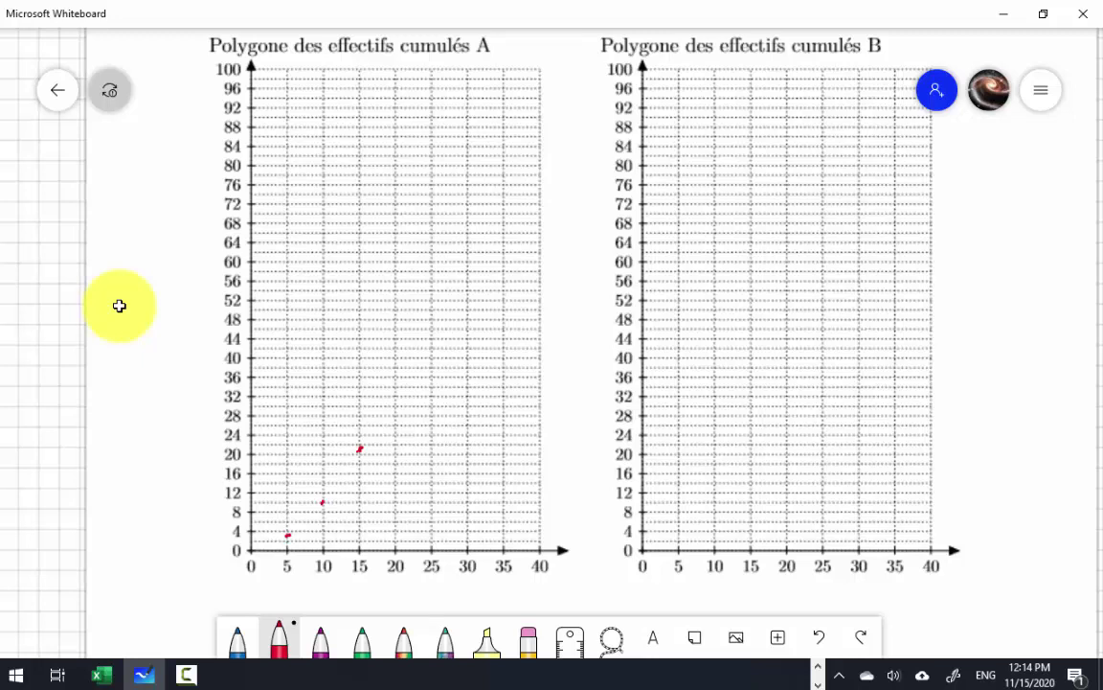
{"action": "key", "text": "alt+Tab"}
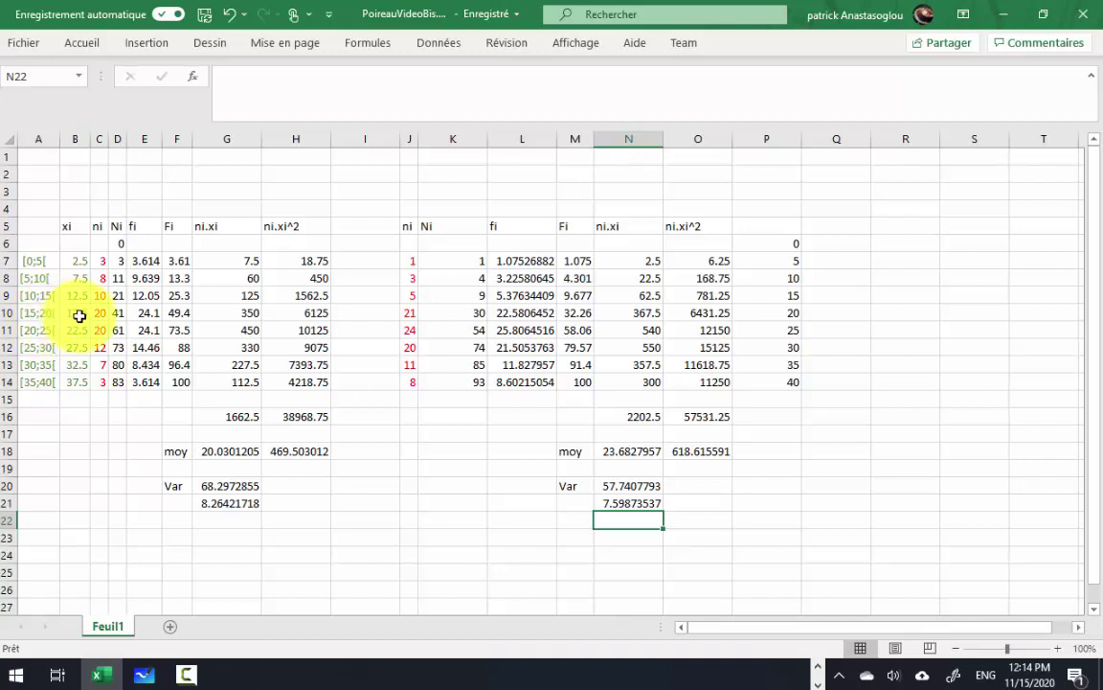
{"action": "key", "text": "alt+Tab"}
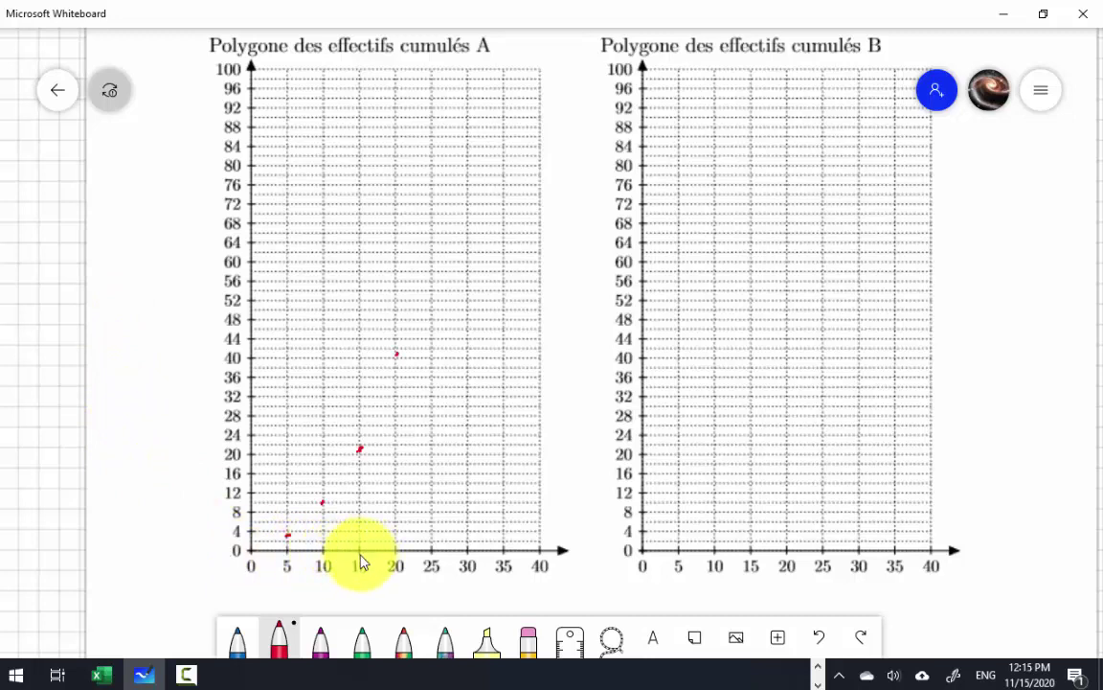
Step: Handwrite xi on graph A's x-axis and Ni on the y-axes of graphs A and B
{"action": "mouse_move", "coordinate": [563, 566]}
{"action": "left_mouse_down"}
{"action": "mouse_move", "coordinate": [550, 580]}
{"action": "mouse_move", "coordinate": [564, 580]}
{"action": "left_mouse_up"}
{"action": "left_click_drag", "start_coordinate": [576, 582], "coordinate": [575, 588]}
{"action": "left_click_drag", "start_coordinate": [576, 588], "coordinate": [571, 604]}
{"action": "left_click_drag", "start_coordinate": [181, 74], "coordinate": [185, 54]}
{"action": "left_click", "coordinate": [179, 48]}
{"action": "left_click_drag", "start_coordinate": [211, 69], "coordinate": [209, 76]}
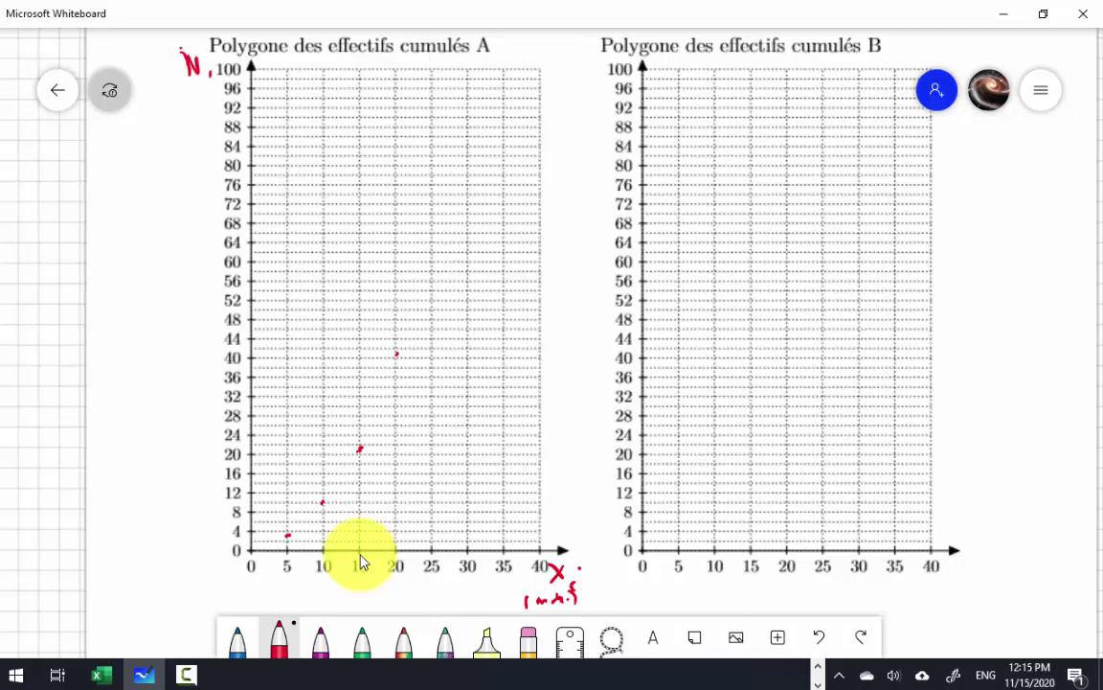
{"action": "mouse_move", "coordinate": [581, 79]}
{"action": "left_mouse_down"}
{"action": "mouse_move", "coordinate": [597, 65]}
{"action": "mouse_move", "coordinate": [603, 81]}
{"action": "left_mouse_up"}
{"action": "left_click", "coordinate": [606, 63]}
Step: Align the ruler on the first points and draw red segments from the origin through 3 toward 11
{"action": "left_click", "coordinate": [566, 646]}
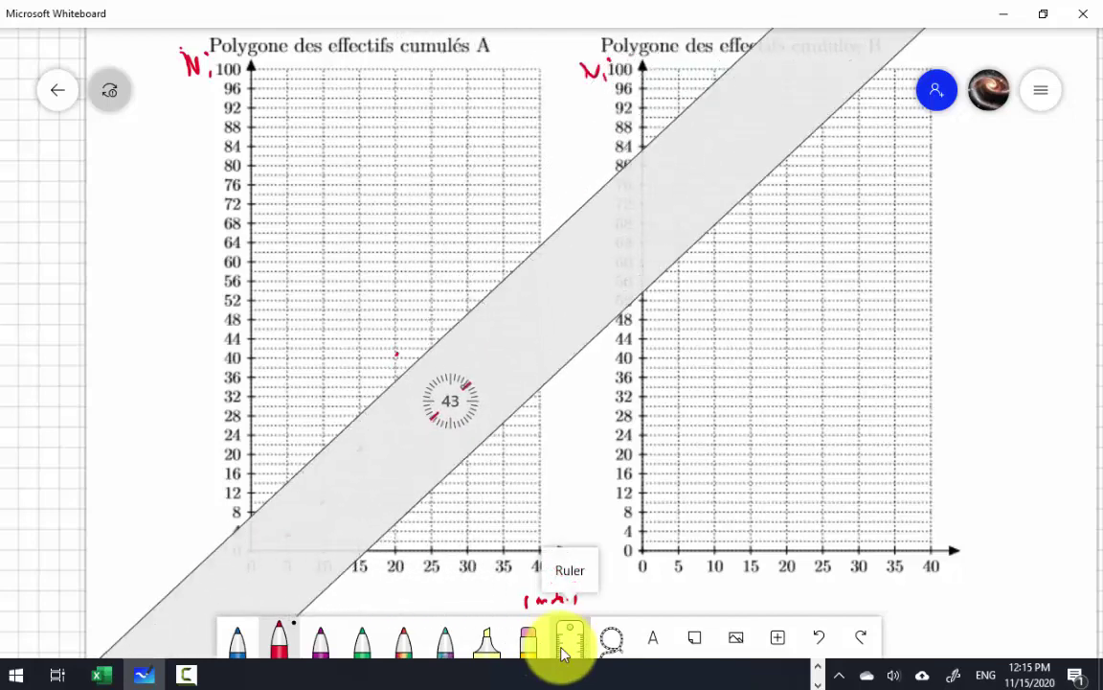
{"action": "left_click", "coordinate": [360, 448]}
{"action": "left_click", "coordinate": [322, 502]}
{"action": "left_click", "coordinate": [287, 534]}
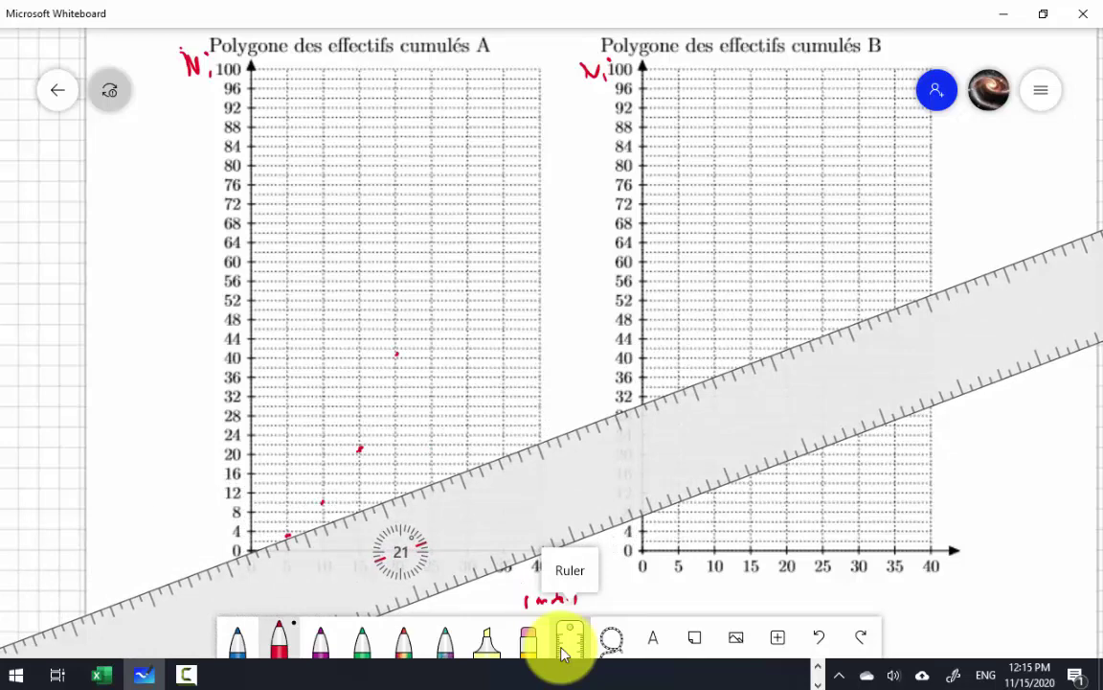
{"action": "left_click_drag", "start_coordinate": [254, 549], "coordinate": [288, 535]}
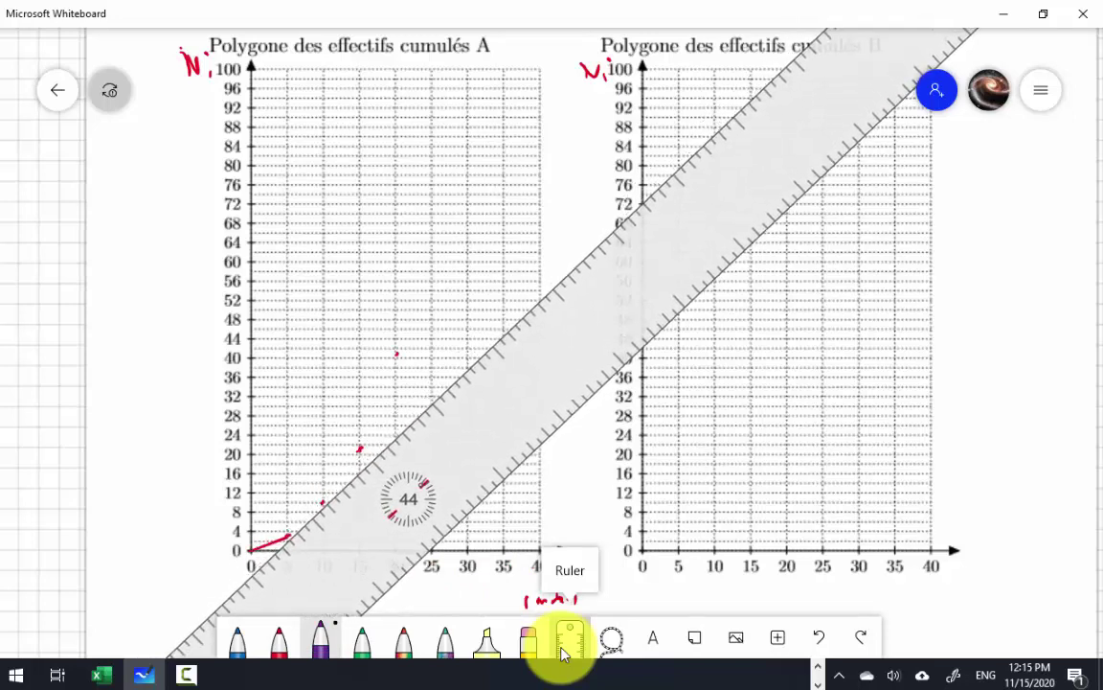
{"action": "left_click_drag", "start_coordinate": [296, 528], "coordinate": [323, 502]}
Step: Reposition the ruler and extend the red polygon up to 21 at 15 and 41 at 20
{"action": "left_click", "coordinate": [279, 640]}
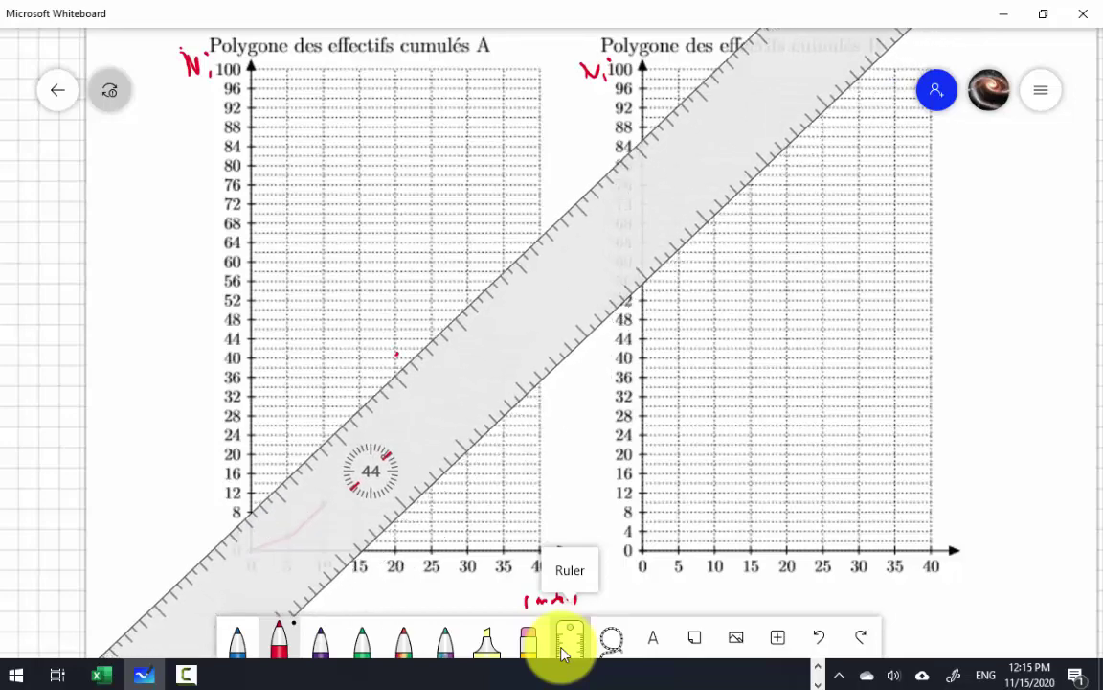
{"action": "scroll", "coordinate": [551, 345], "scroll_direction": "down", "scroll_amount": 5}
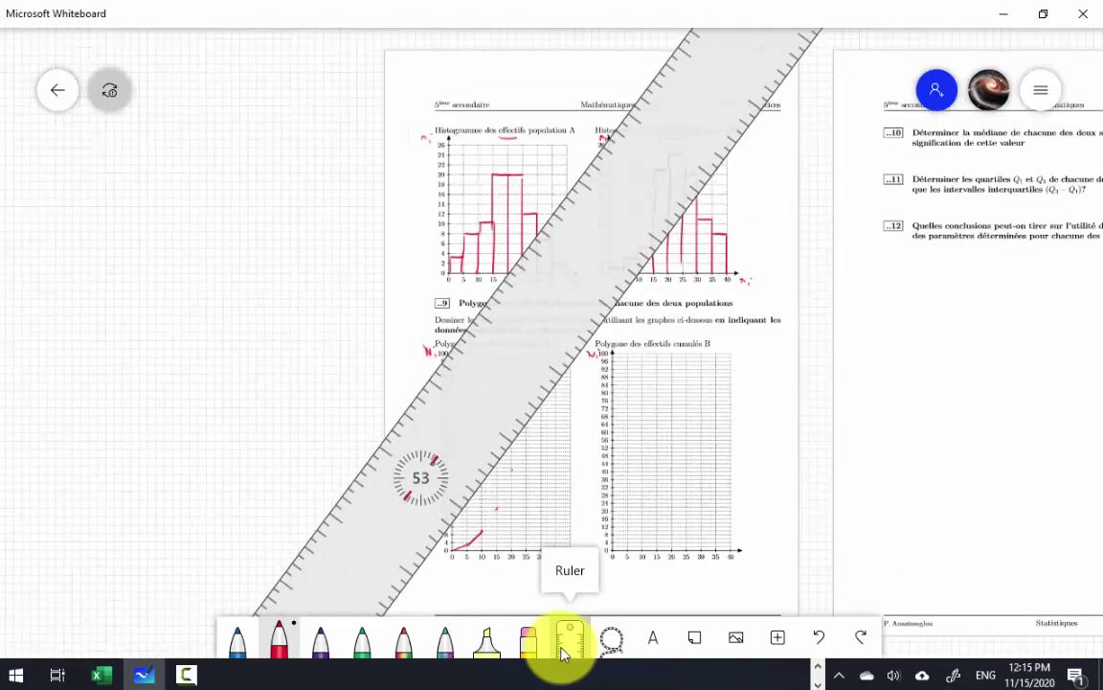
{"action": "scroll", "coordinate": [565, 518], "scroll_direction": "up", "scroll_amount": 5}
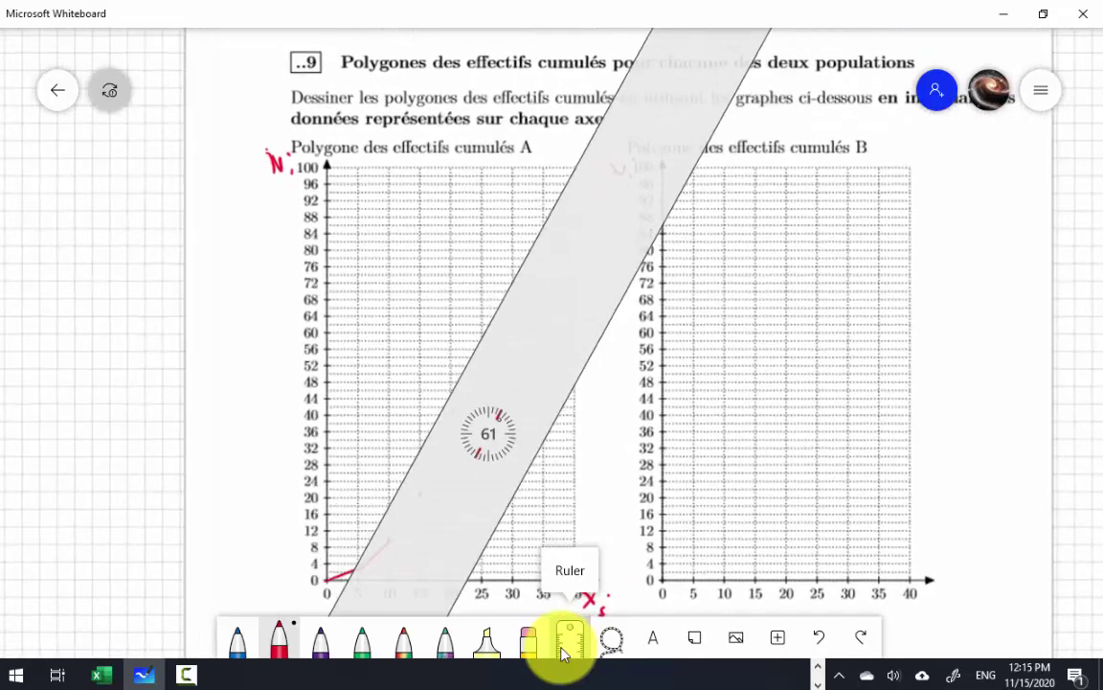
{"action": "left_click_drag", "start_coordinate": [489, 434], "coordinate": [512, 459]}
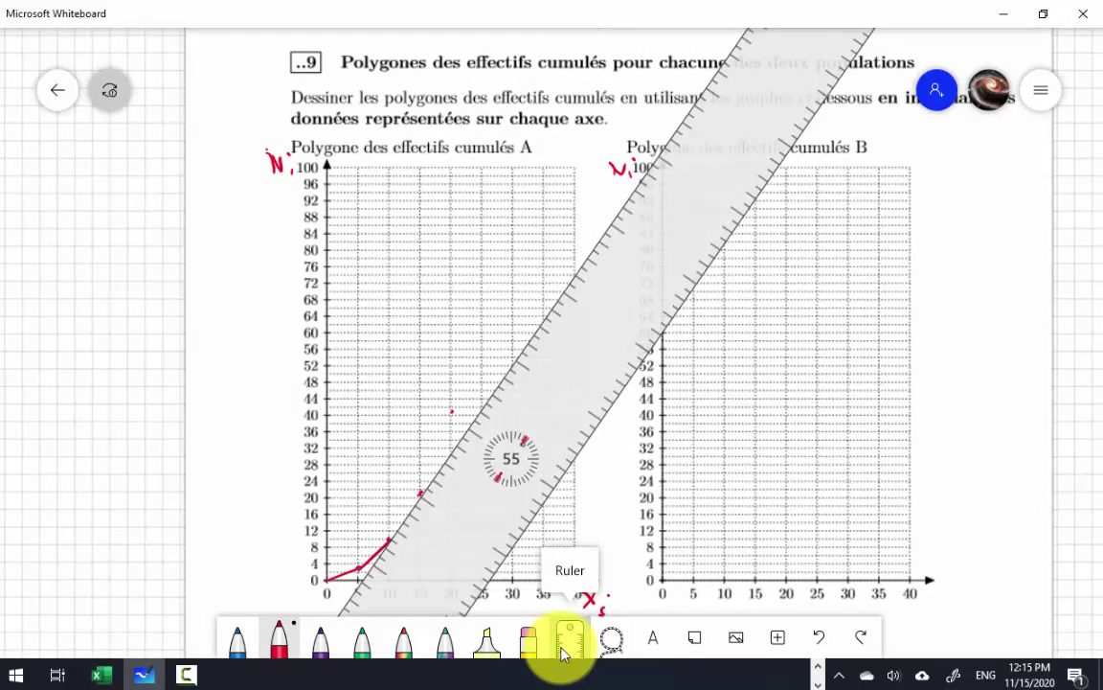
{"action": "left_click_drag", "start_coordinate": [387, 541], "coordinate": [421, 492]}
{"action": "left_click_drag", "start_coordinate": [511, 458], "coordinate": [493, 455]}
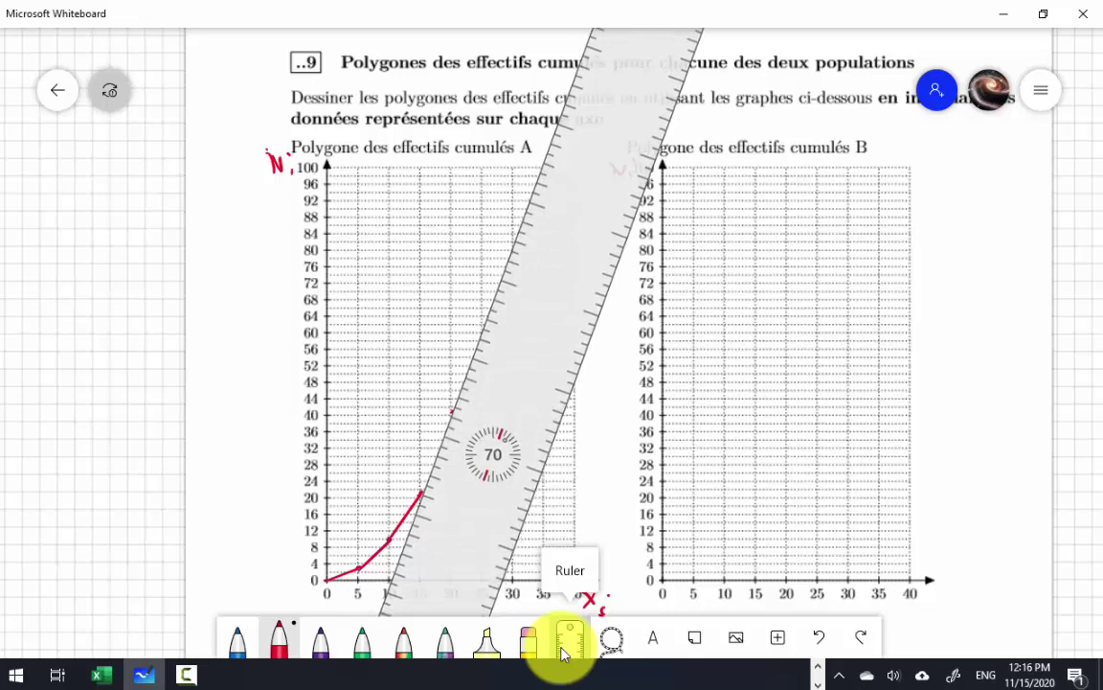
{"action": "left_click_drag", "start_coordinate": [422, 492], "coordinate": [453, 410]}
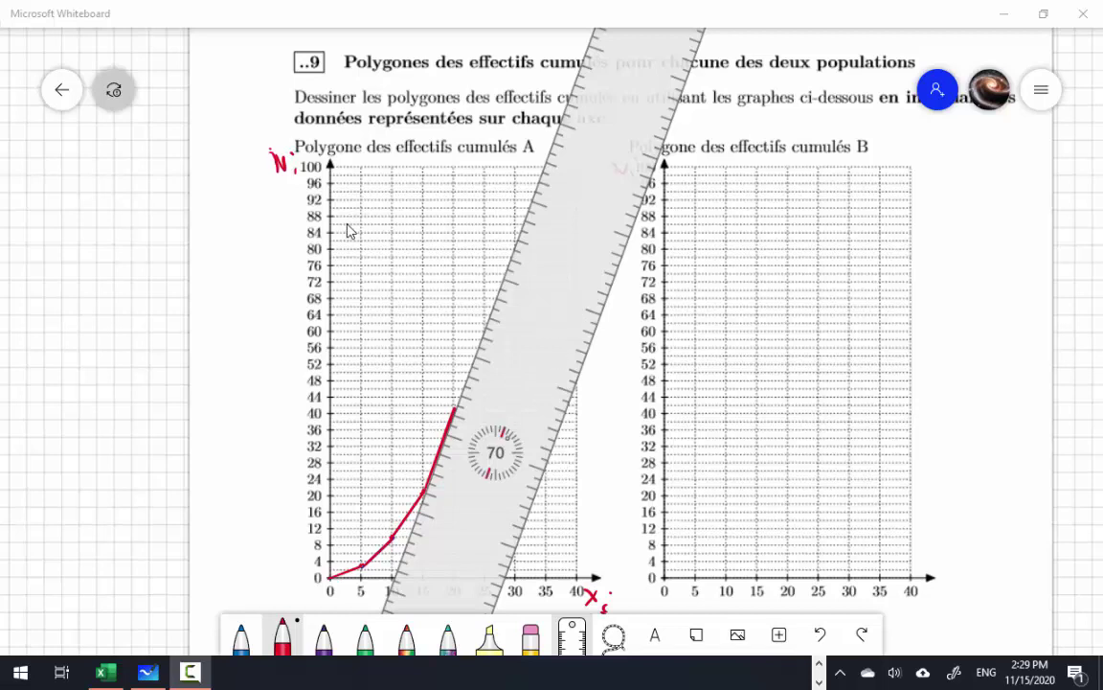
Step: Return to Excel with the sheet scrolled to series A's remaining counts 61, 73, 80 and 83
{"action": "key", "text": "alt+Tab"}
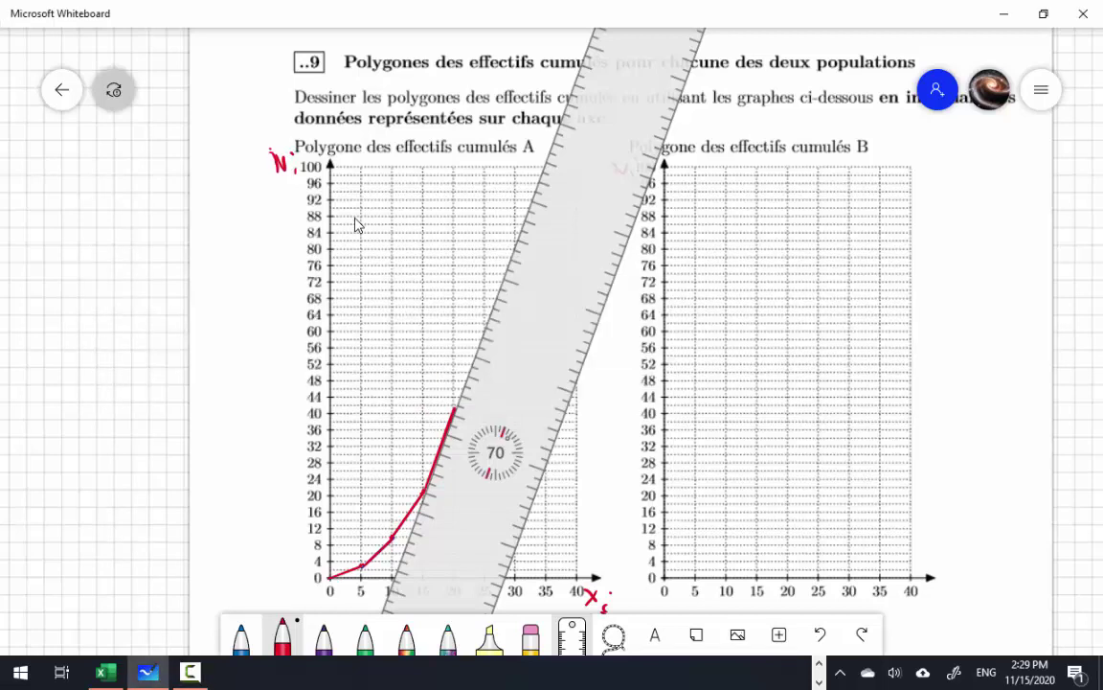
{"action": "key", "text": "alt+Tab"}
{"action": "key", "text": "alt+Tab"}
{"action": "key", "text": "alt+Tab"}
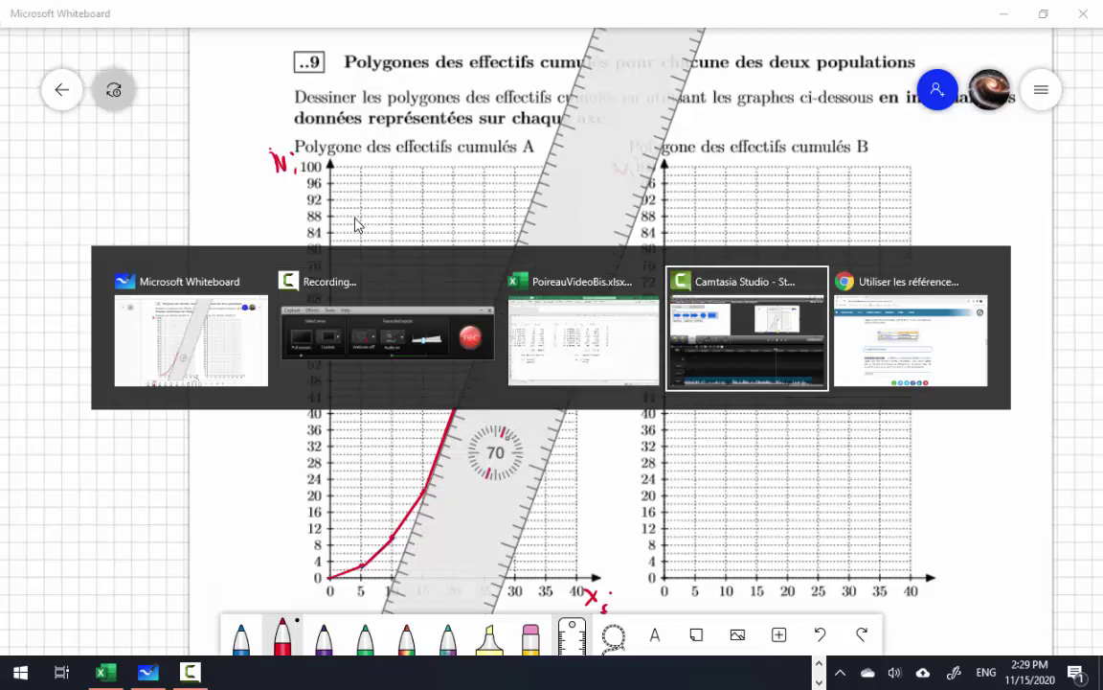
{"action": "key", "text": "alt+shift+Tab"}
{"action": "key", "text": "alt+shift+Tab"}
{"action": "key", "text": "alt+Tab"}
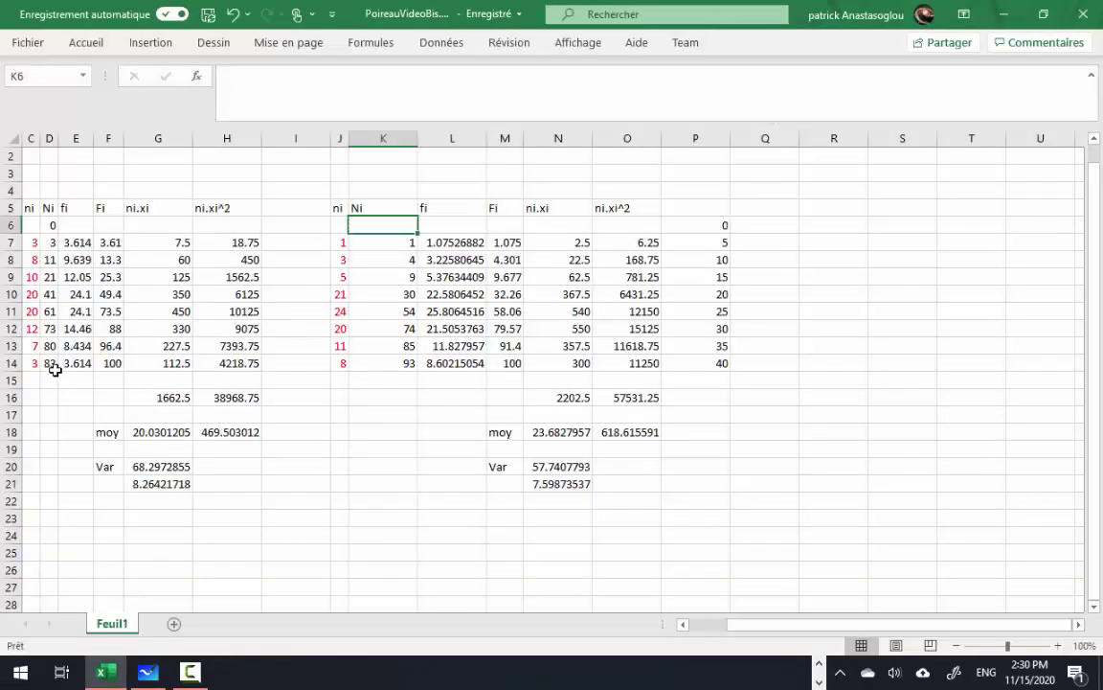
{"action": "key", "text": "alt"}
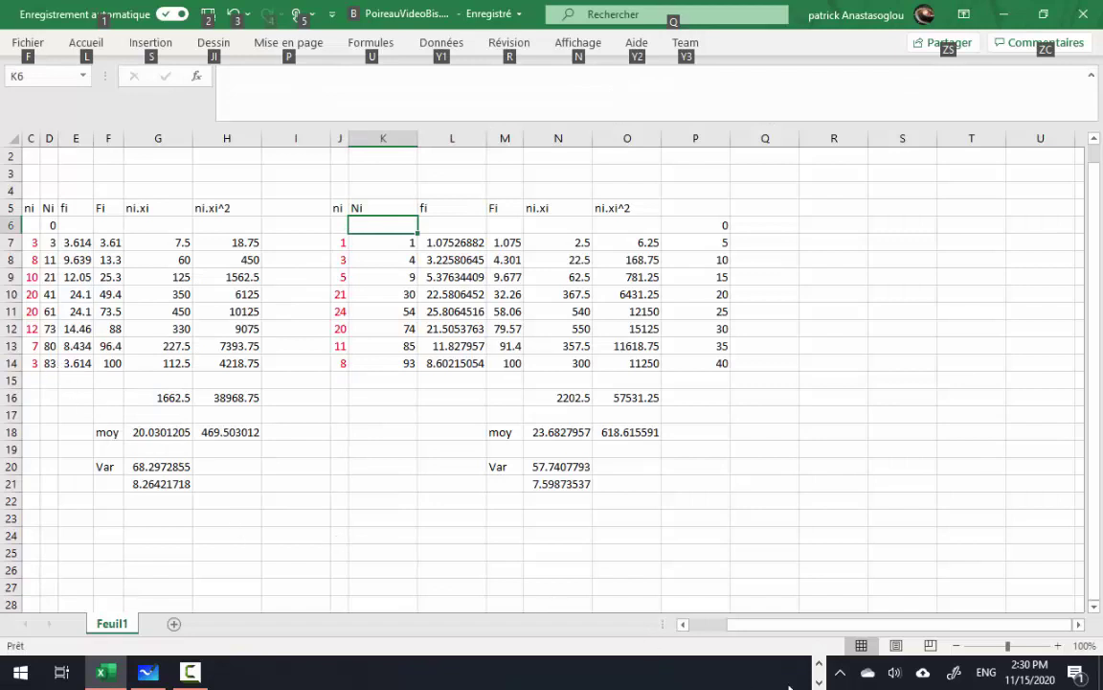
{"action": "left_click_drag", "start_coordinate": [816, 632], "coordinate": [756, 635]}
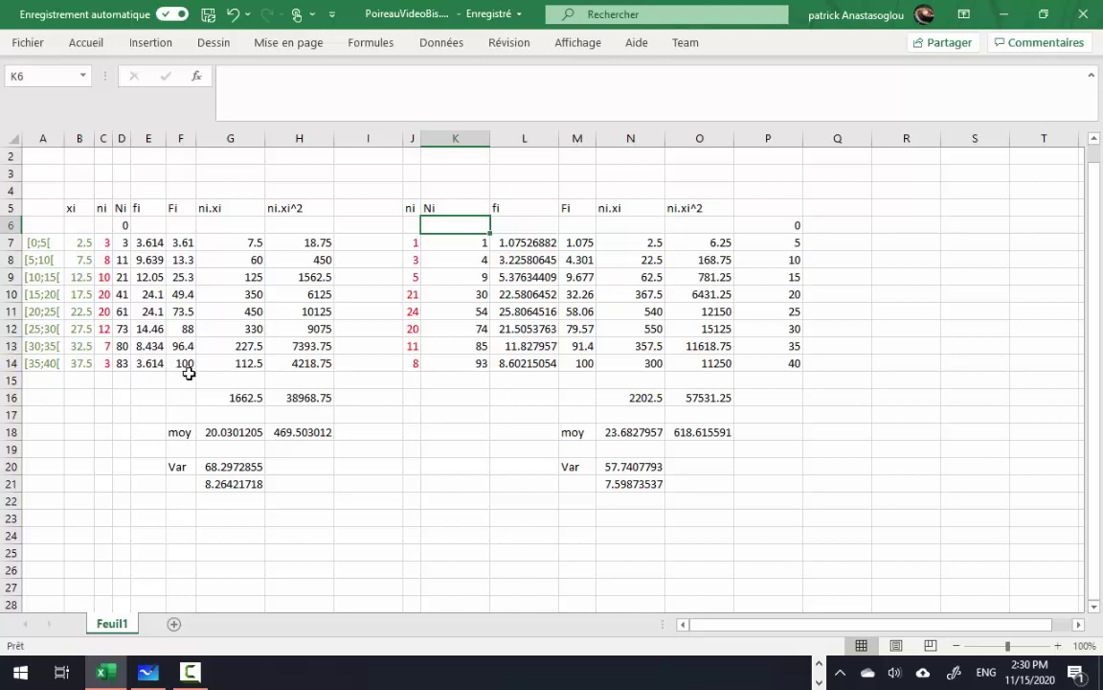
{"action": "key", "text": "alt+Tab"}
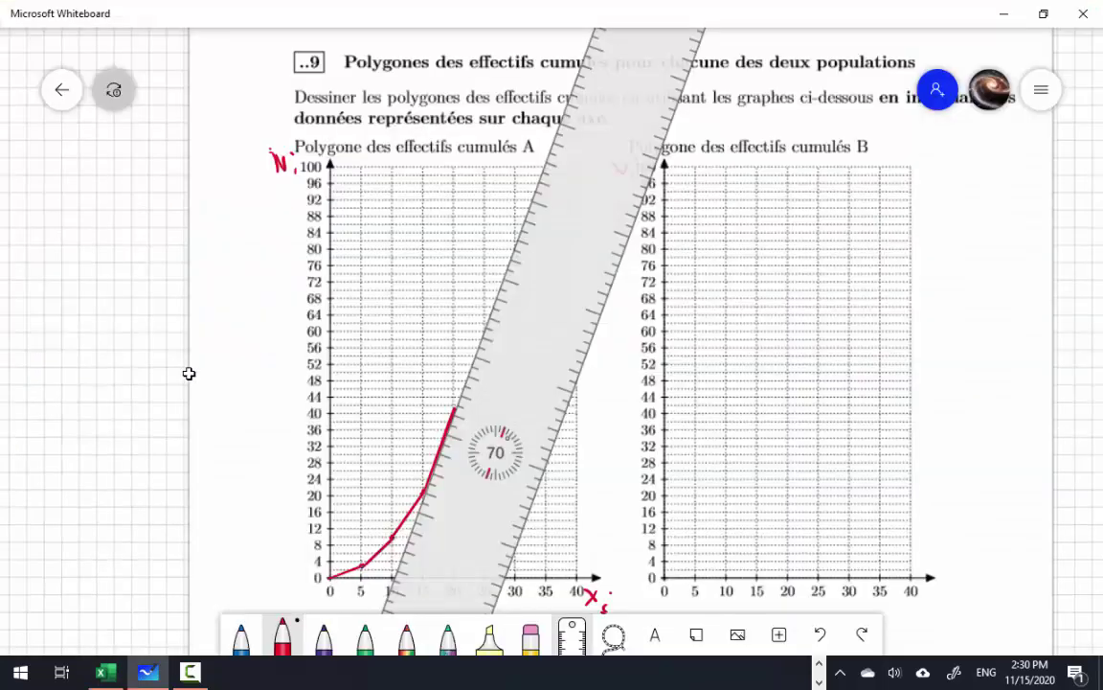
{"action": "key", "text": "alt+Tab"}
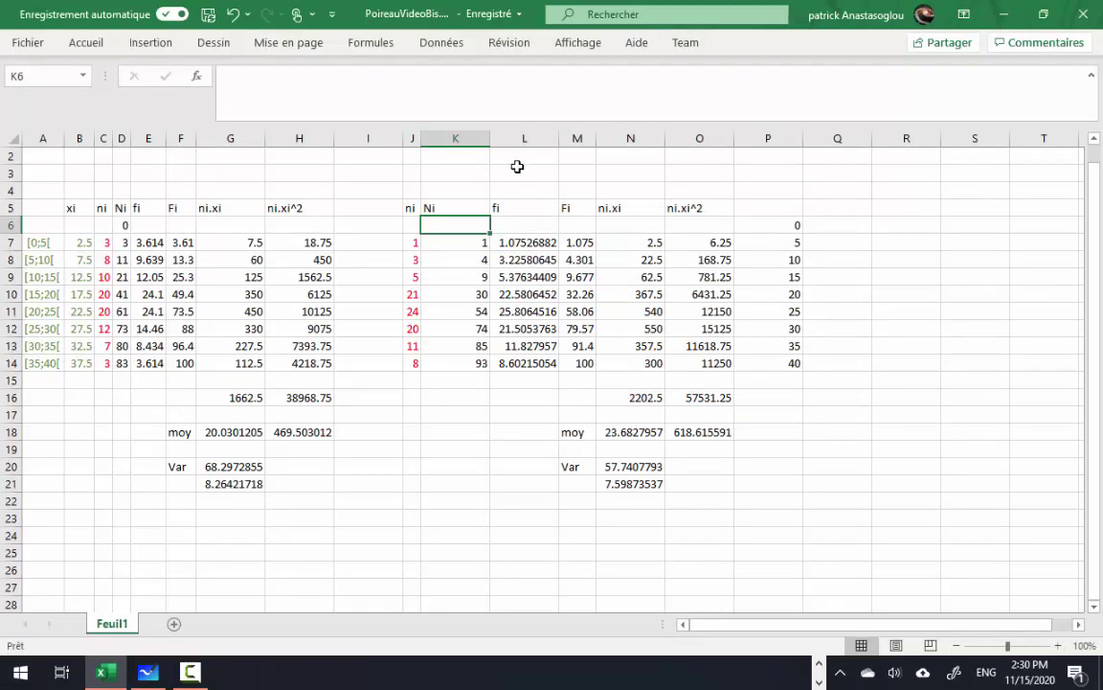
Step: Insert a line chart with markers on the sheet
{"action": "left_click", "coordinate": [144, 40]}
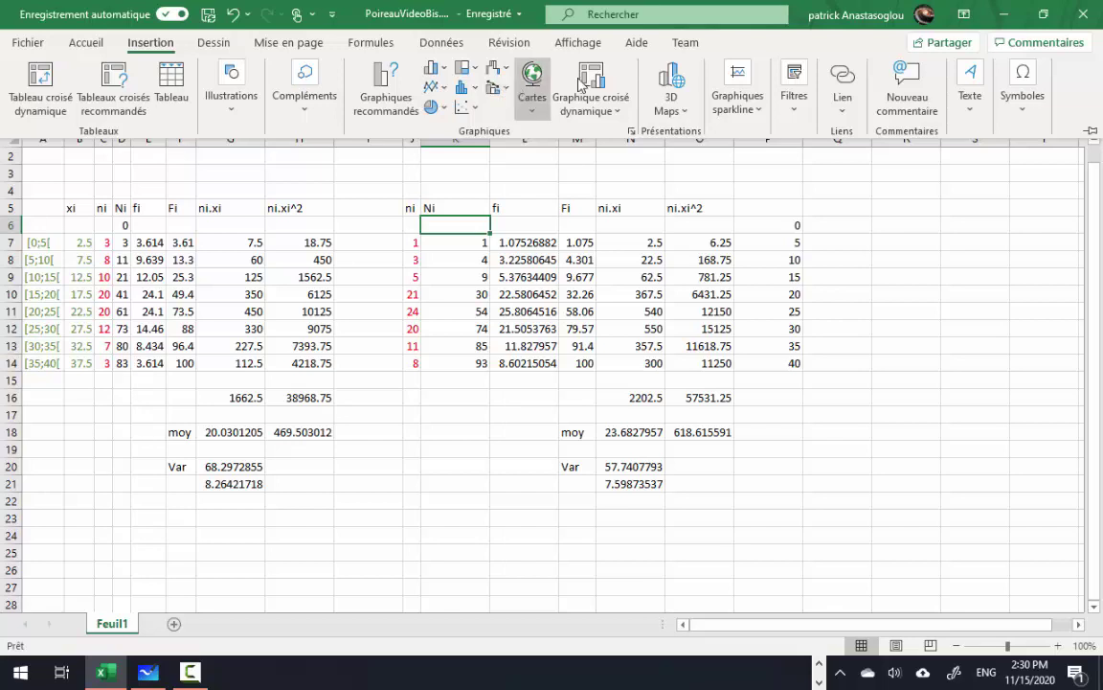
{"action": "left_click", "coordinate": [435, 89]}
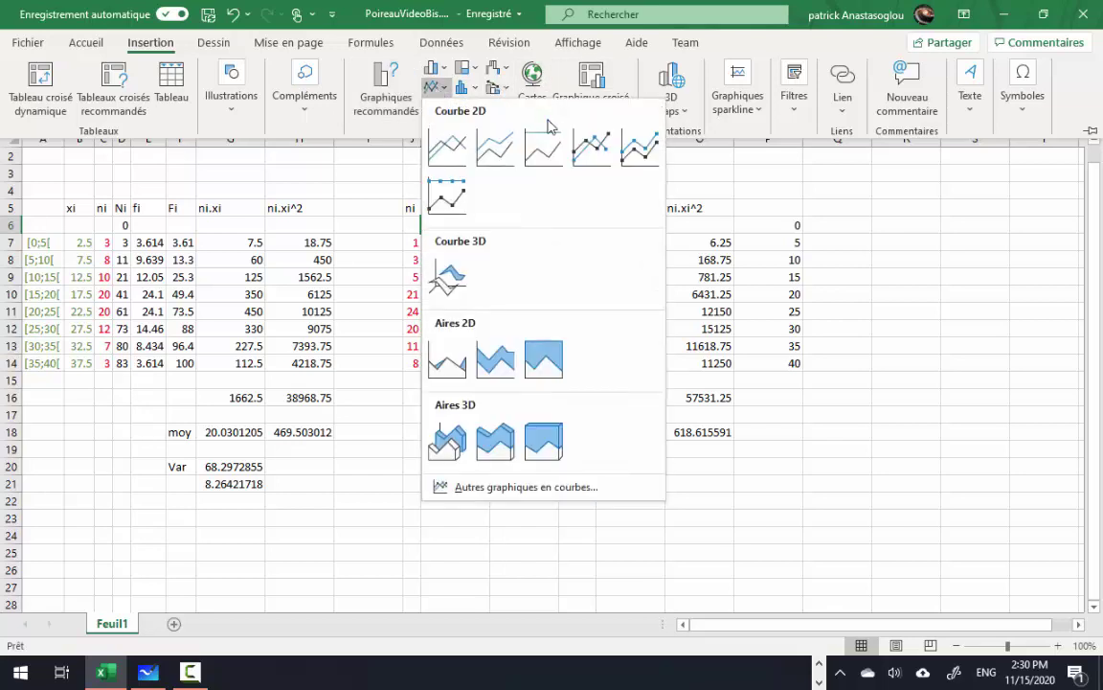
{"action": "left_click", "coordinate": [592, 143]}
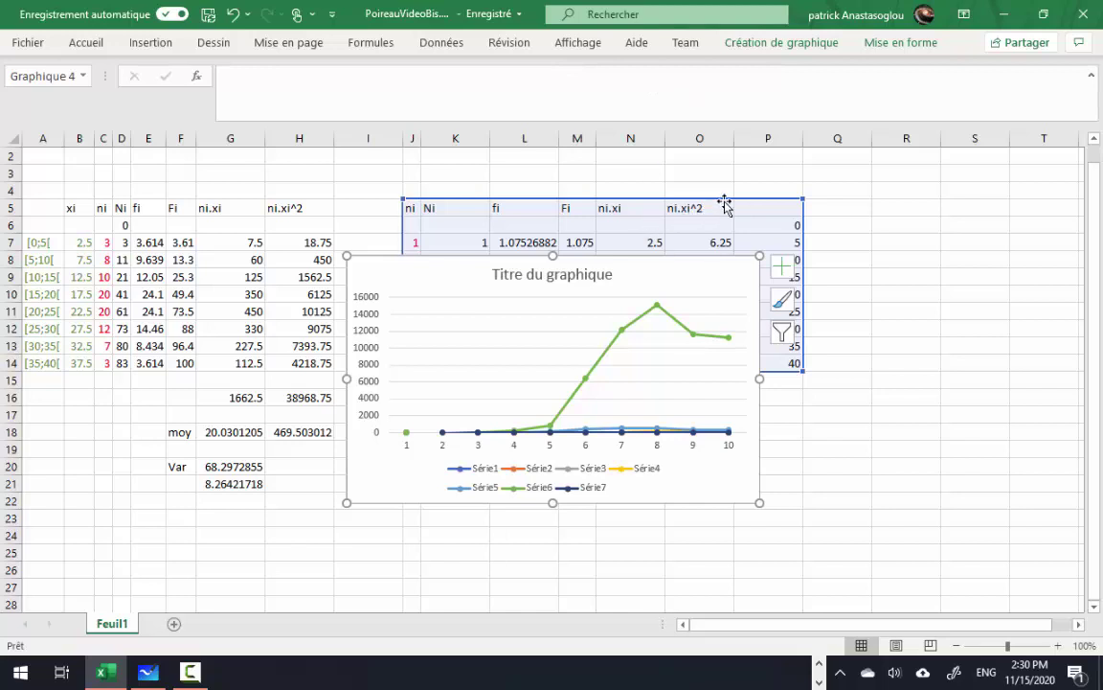
Step: In Select Data Source, remove Série1 and every other series, then confirm with OK
{"action": "left_click", "coordinate": [792, 45]}
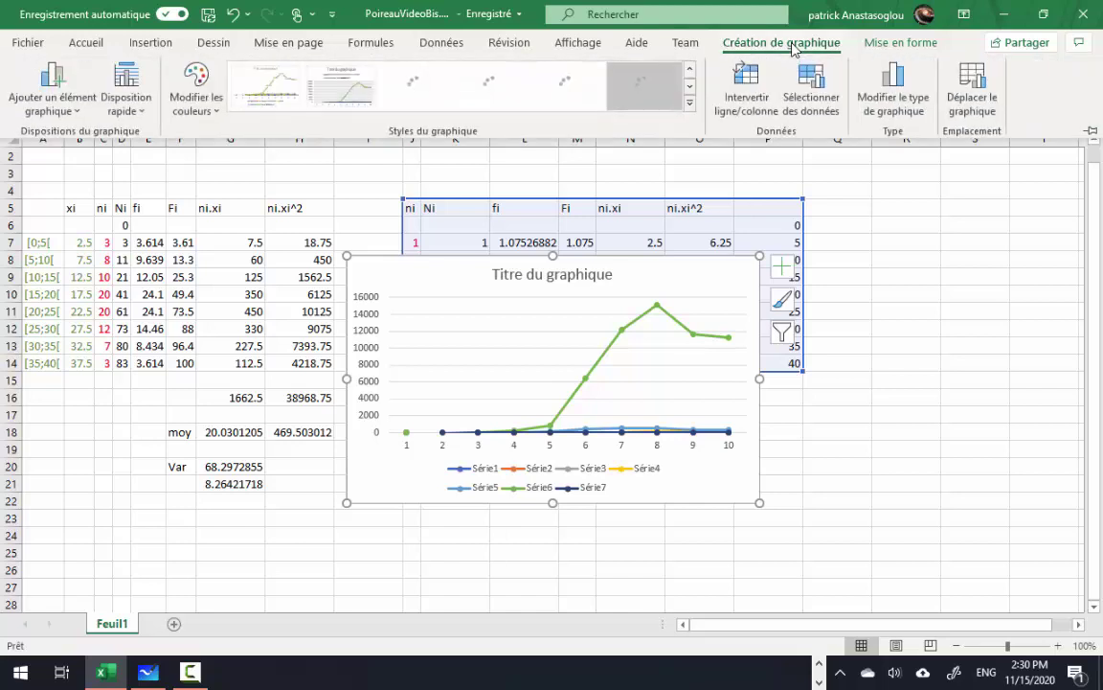
{"action": "left_click", "coordinate": [810, 94]}
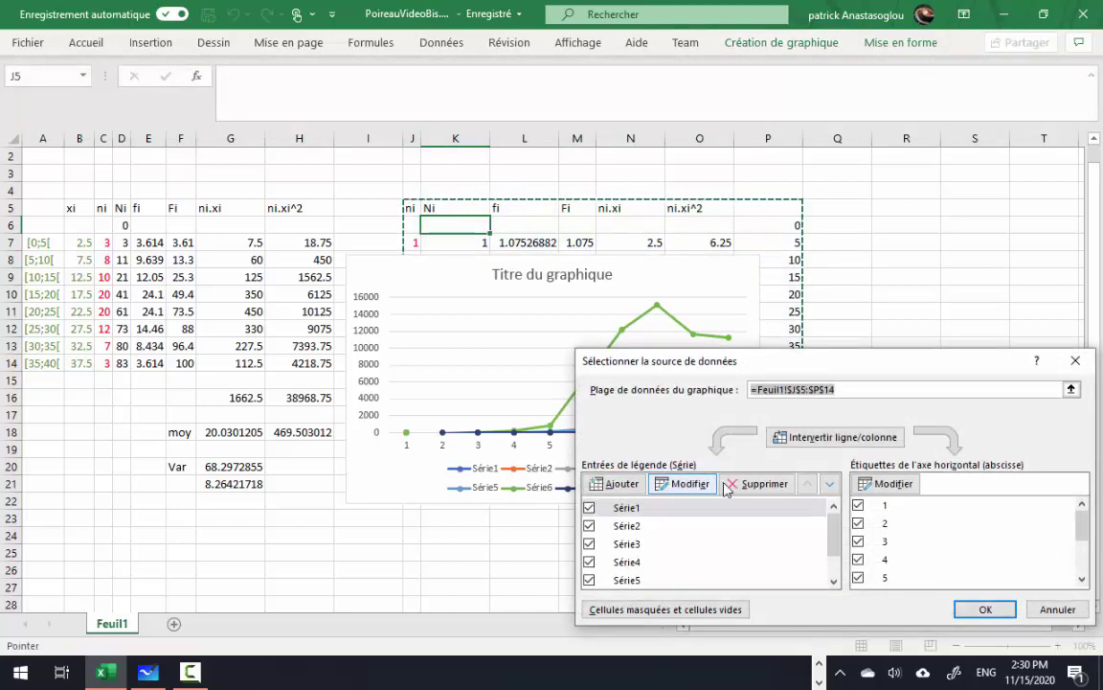
{"action": "left_click", "coordinate": [625, 509]}
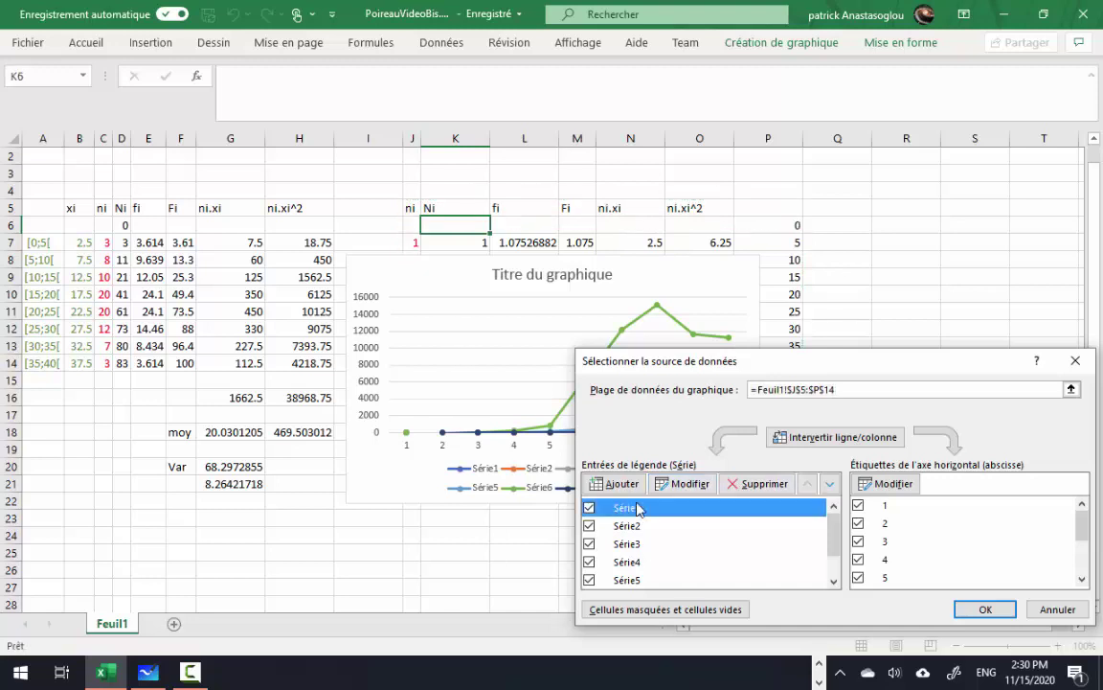
{"action": "left_click", "coordinate": [764, 483]}
{"action": "left_click", "coordinate": [772, 488]}
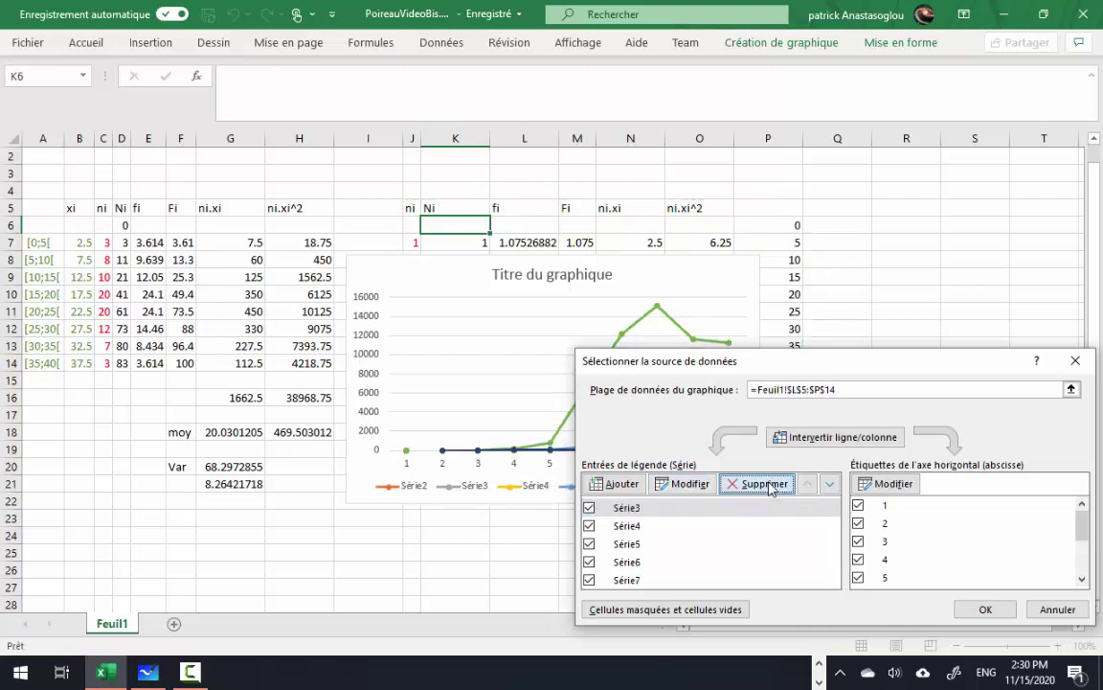
{"action": "left_click", "coordinate": [772, 488]}
{"action": "left_click", "coordinate": [772, 489]}
{"action": "left_click", "coordinate": [772, 489]}
{"action": "left_click", "coordinate": [772, 489]}
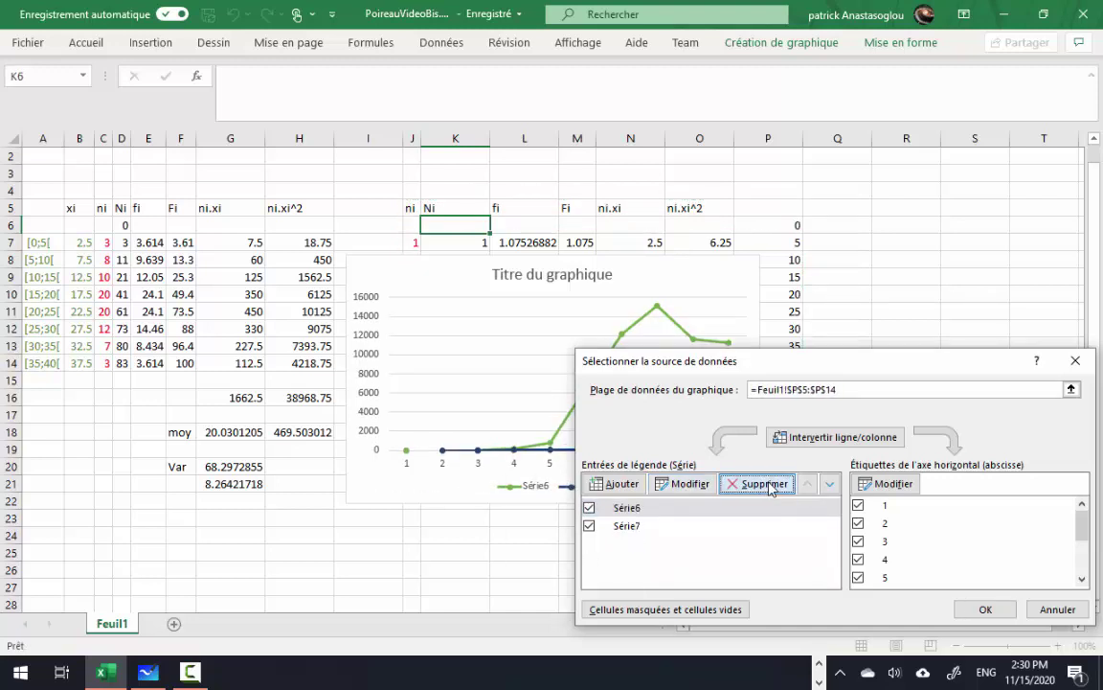
{"action": "left_click", "coordinate": [772, 488]}
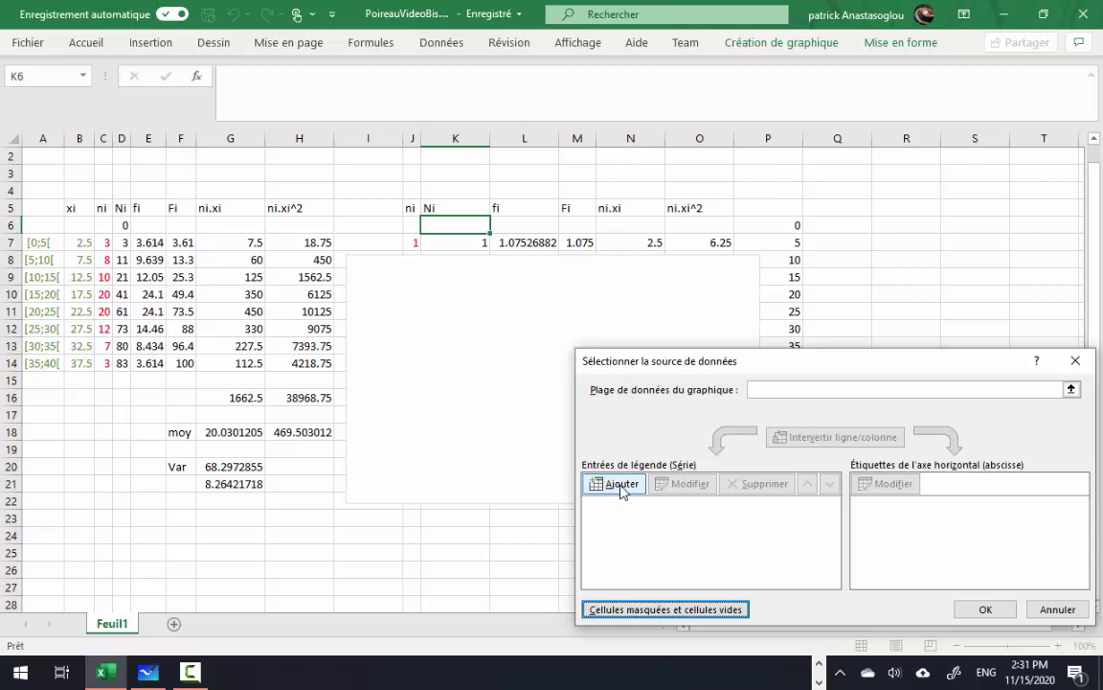
{"action": "left_click", "coordinate": [990, 610]}
Step: Move the empty chart below the tables and add a new series named Ni
{"action": "mouse_move", "coordinate": [621, 278]}
{"action": "left_mouse_down"}
{"action": "mouse_move", "coordinate": [655, 473]}
{"action": "mouse_move", "coordinate": [659, 400]}
{"action": "left_mouse_up"}
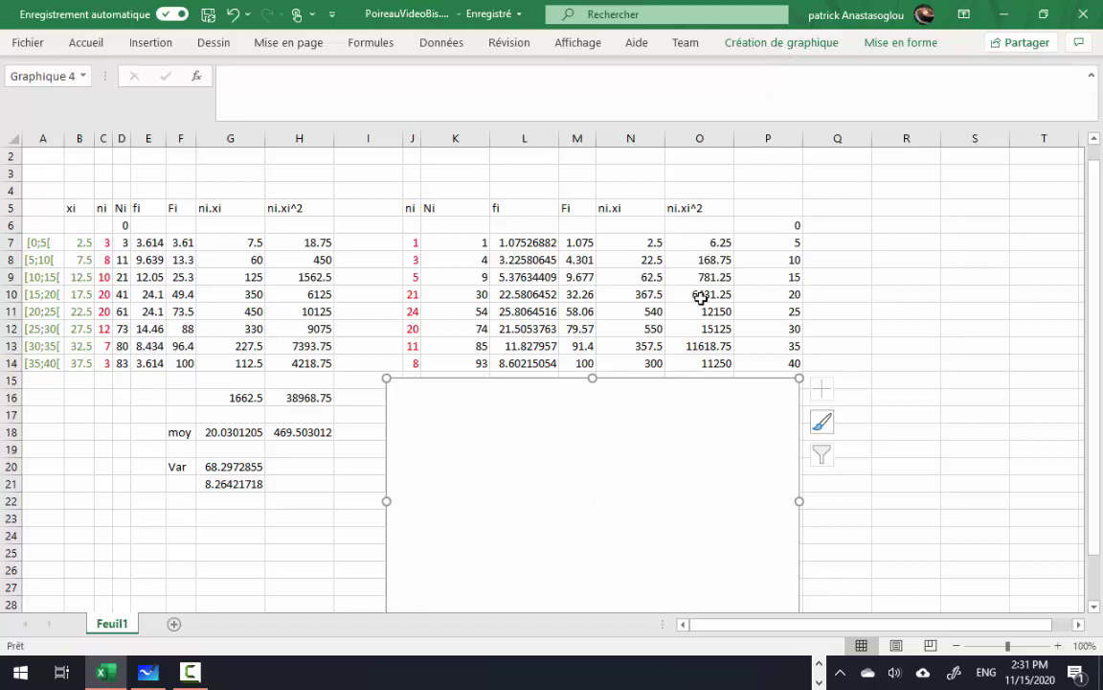
{"action": "left_click", "coordinate": [780, 45]}
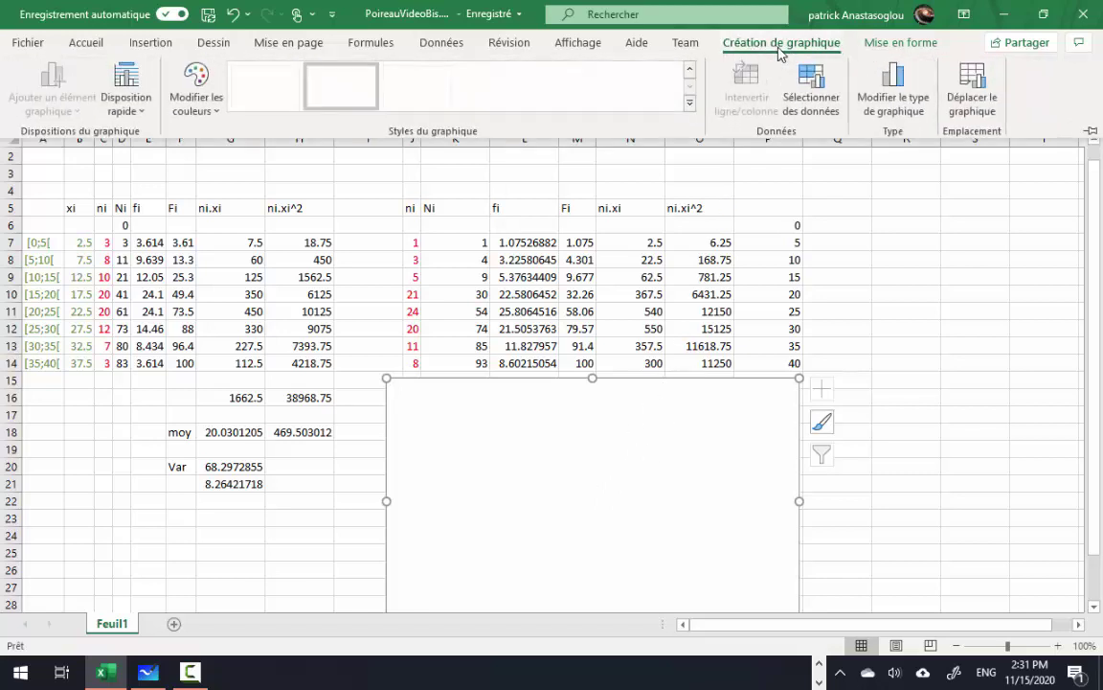
{"action": "left_click", "coordinate": [813, 84]}
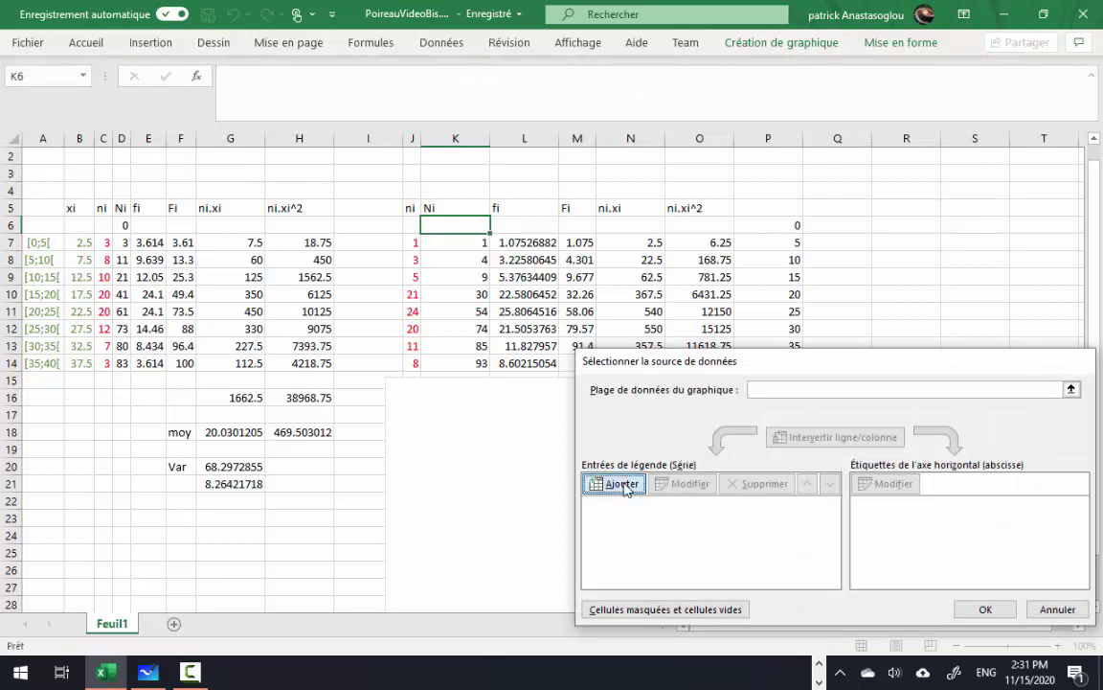
{"action": "left_click", "coordinate": [622, 485]}
{"action": "left_click_drag", "start_coordinate": [461, 224], "coordinate": [450, 362]}
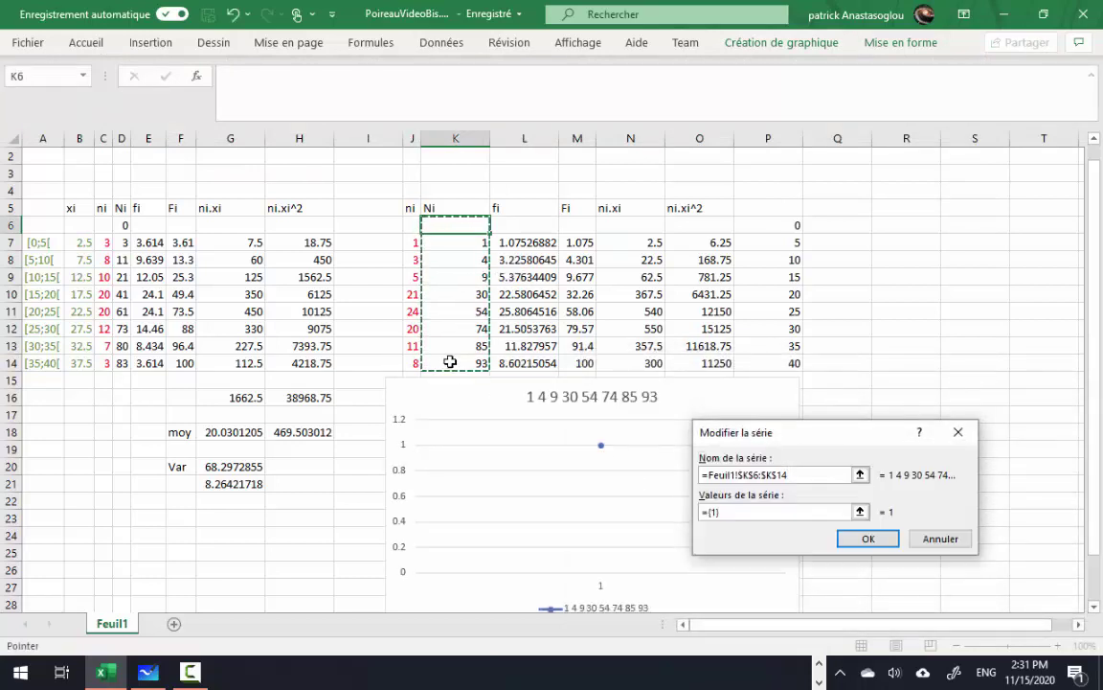
{"action": "left_click_drag", "start_coordinate": [794, 473], "coordinate": [695, 476]}
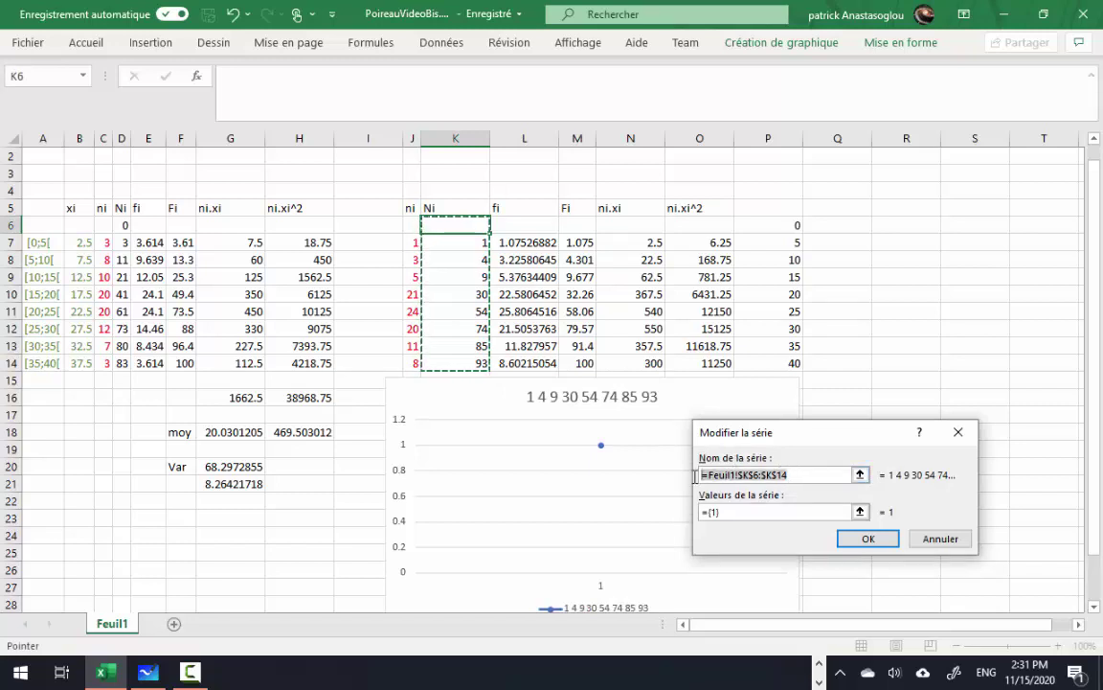
{"action": "type", "text": "Ni"}
Step: Set the Ni series values to K6:K14 and confirm the series
{"action": "left_click", "coordinate": [742, 511]}
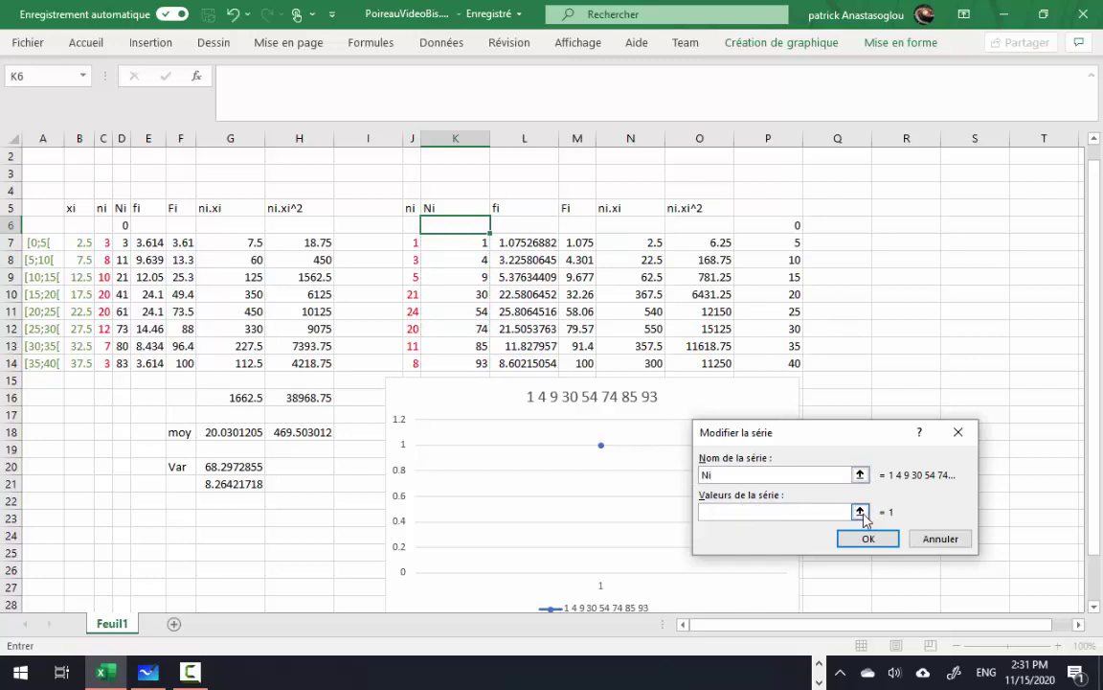
{"action": "left_click", "coordinate": [860, 512]}
{"action": "left_click", "coordinate": [457, 224]}
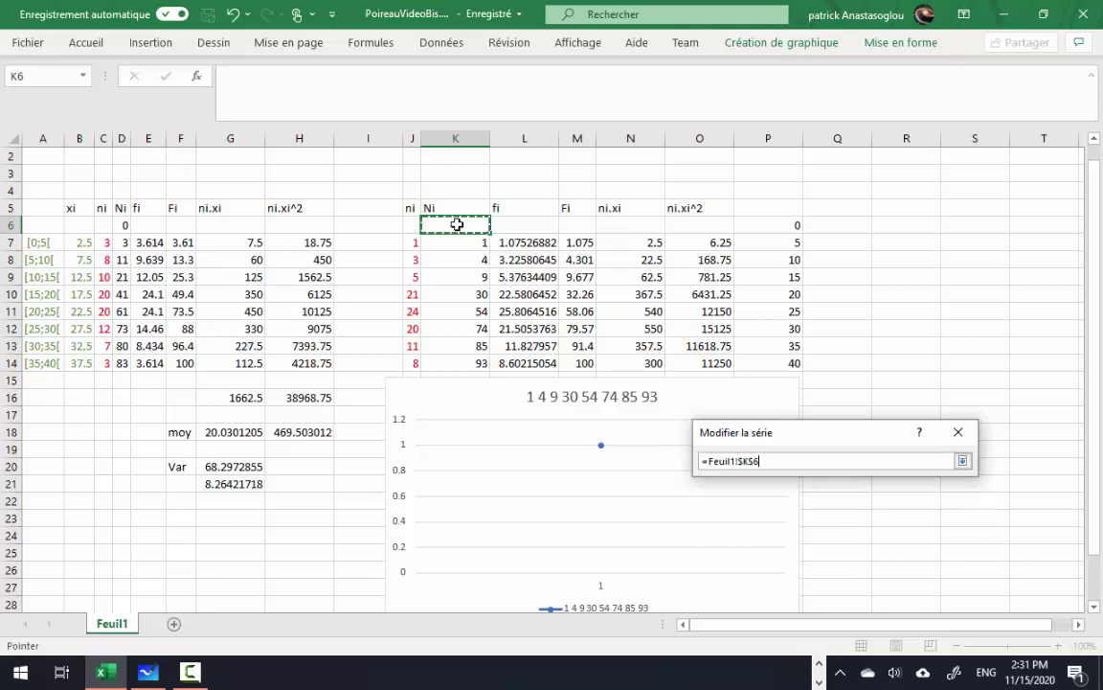
{"action": "left_click_drag", "start_coordinate": [457, 224], "coordinate": [459, 359]}
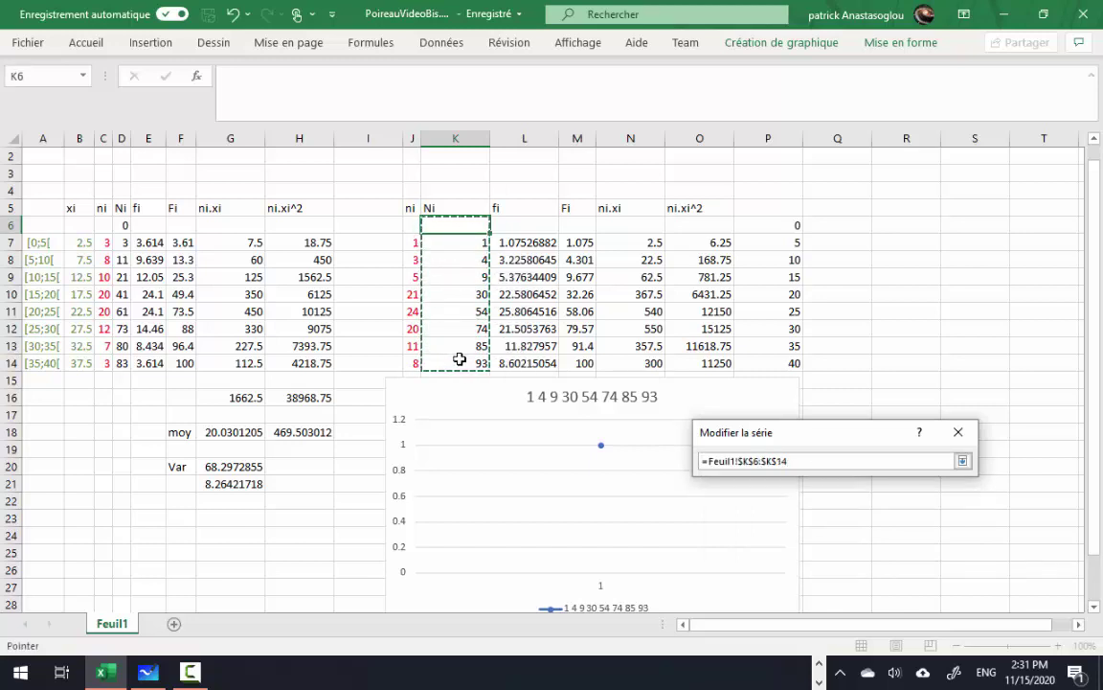
{"action": "left_click", "coordinate": [962, 461]}
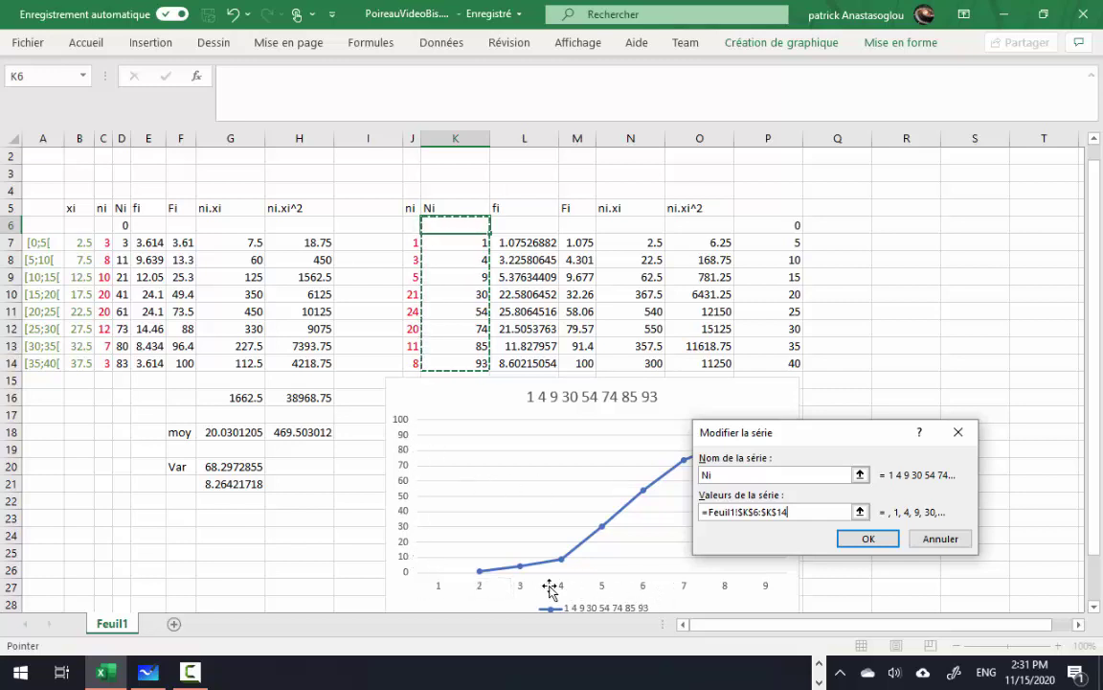
{"action": "left_click", "coordinate": [868, 539]}
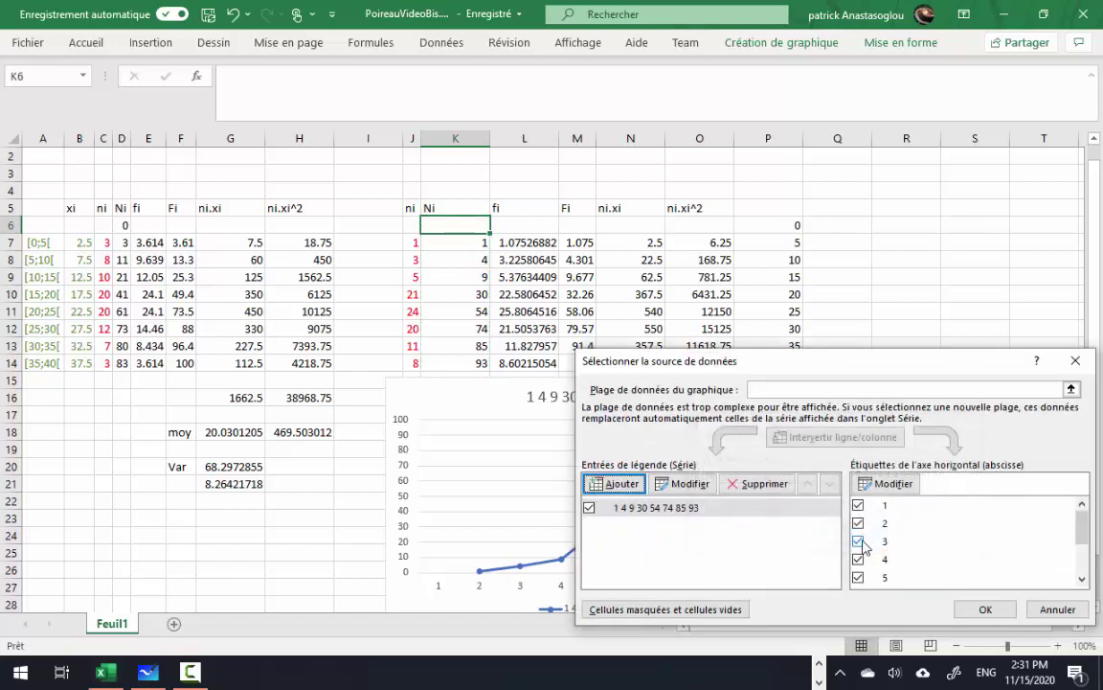
Step: Use P6:P14 (class bounds 0–40) as the chart's horizontal axis labels
{"action": "left_click", "coordinate": [893, 484]}
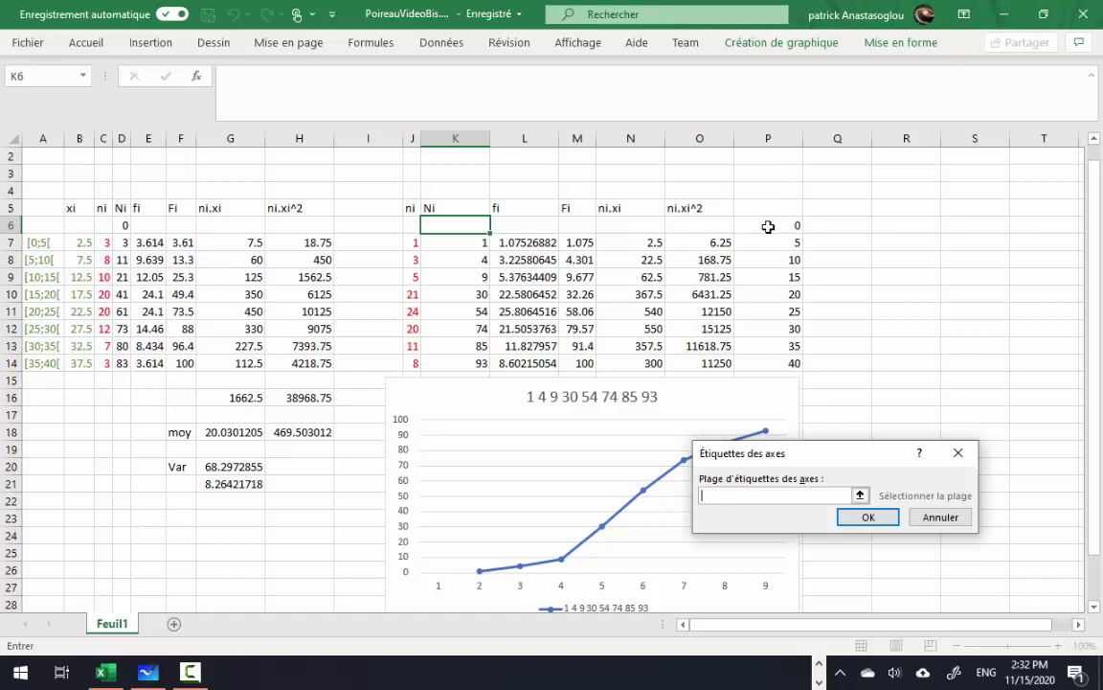
{"action": "left_click_drag", "start_coordinate": [768, 224], "coordinate": [771, 360]}
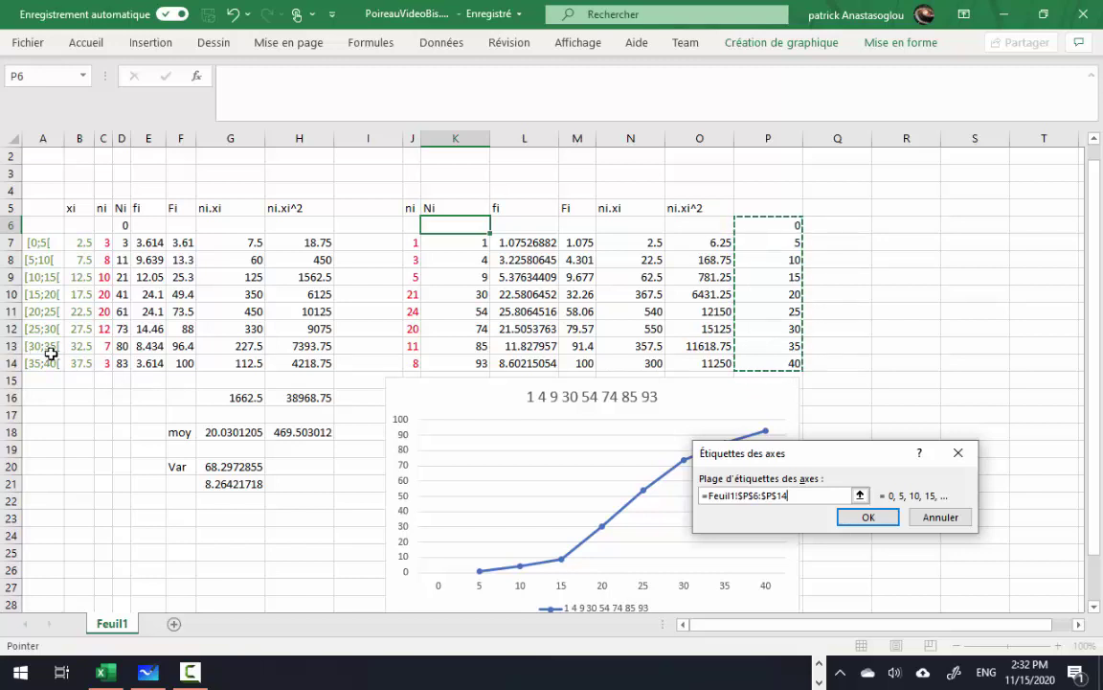
{"action": "left_click", "coordinate": [868, 518]}
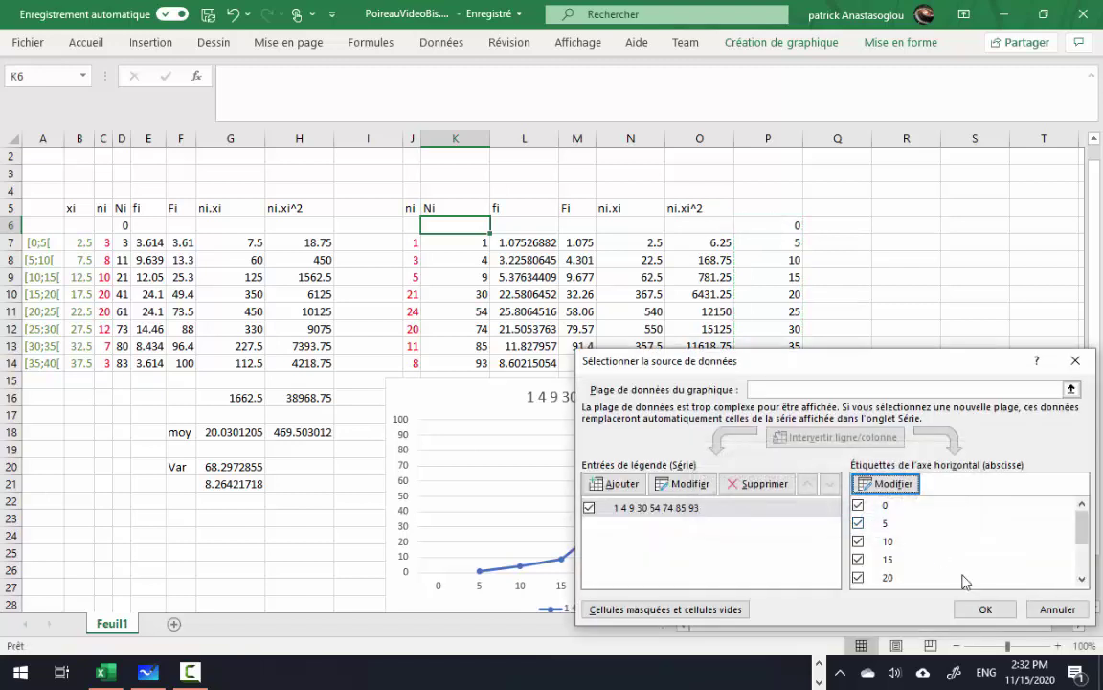
{"action": "left_click", "coordinate": [984, 610]}
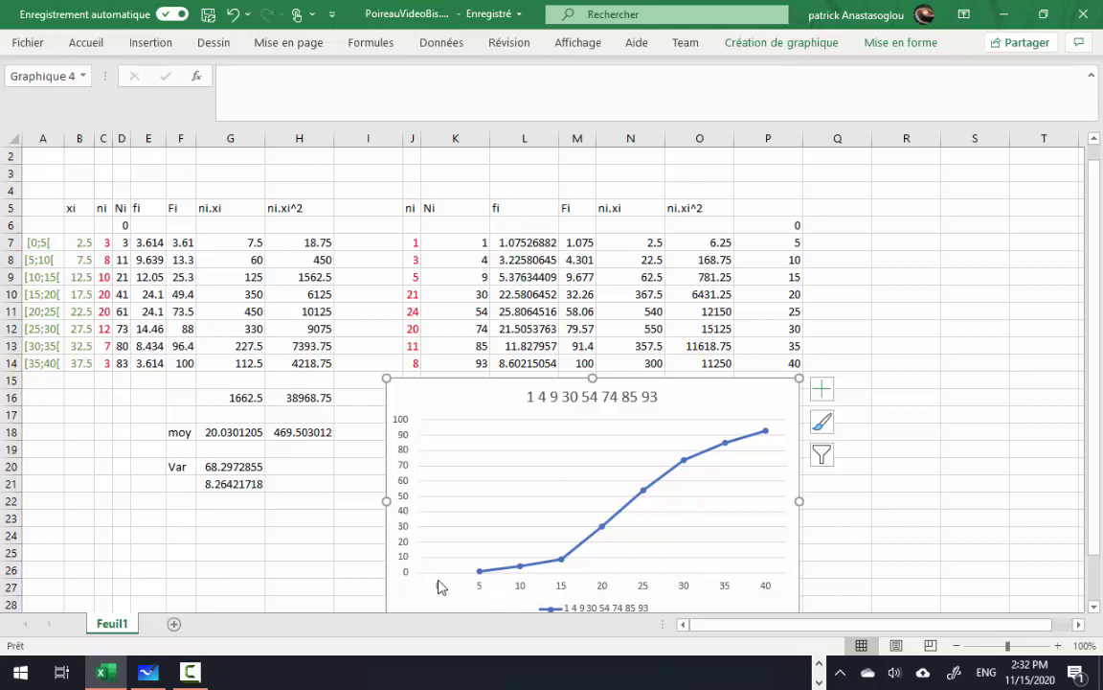
Step: Enter 0 in cell M6
{"action": "left_click", "coordinate": [575, 231]}
{"action": "type", "text": "0"}
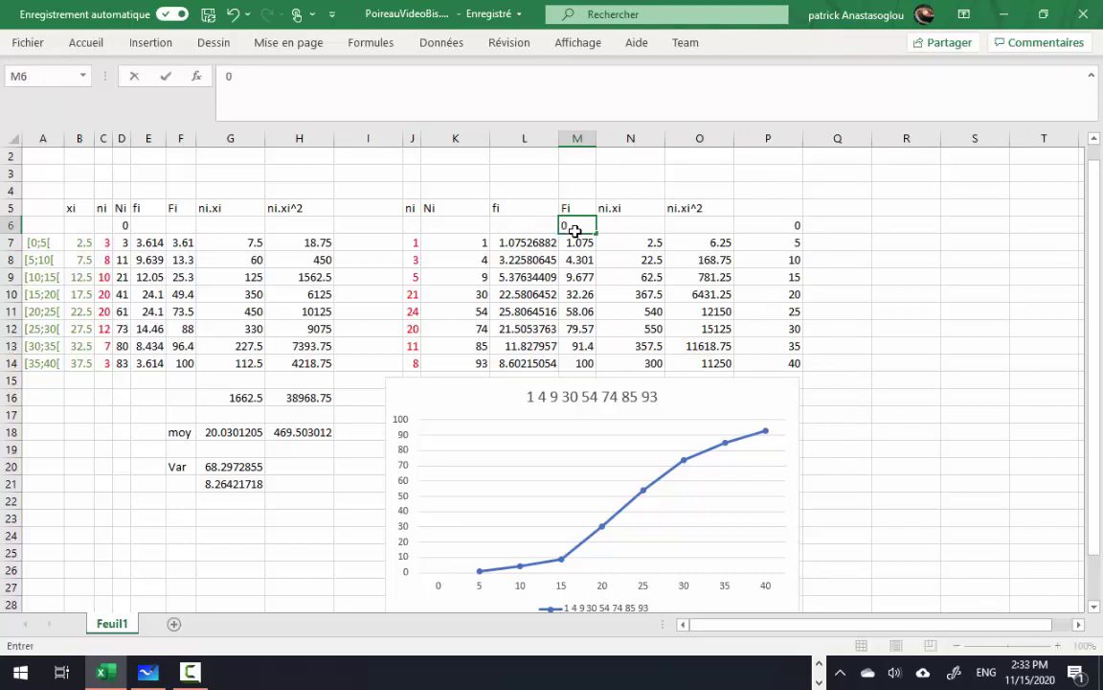
{"action": "key", "text": "Return"}
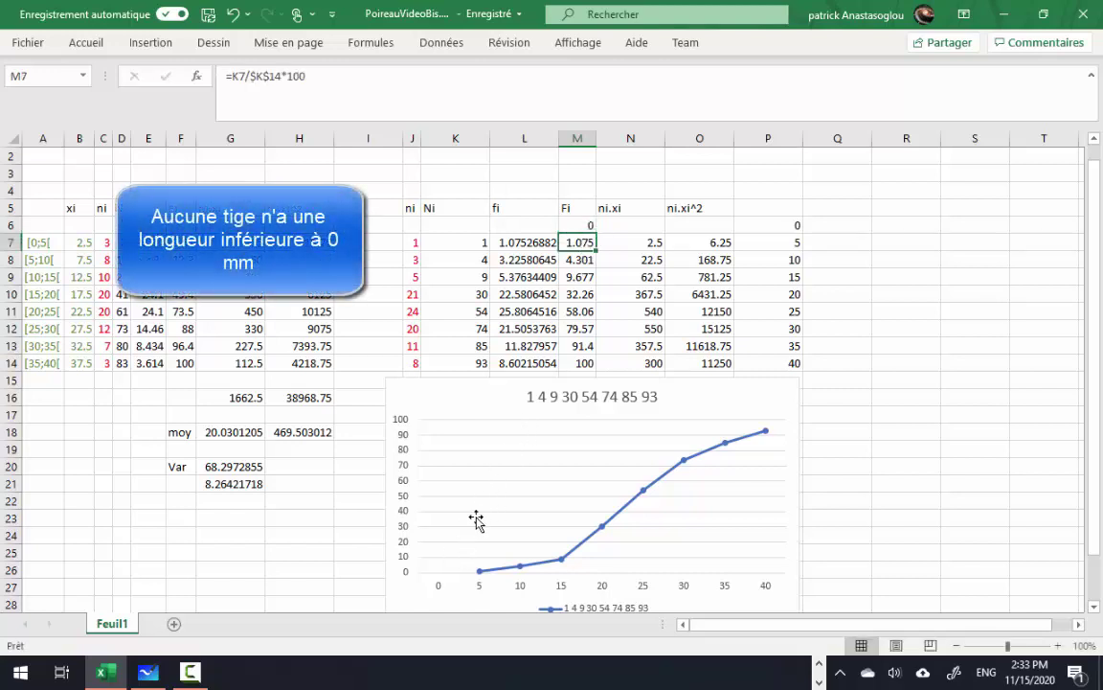
Step: Enter 0 in cell K6 so the cumulative curve starts at zero
{"action": "left_click", "coordinate": [468, 225]}
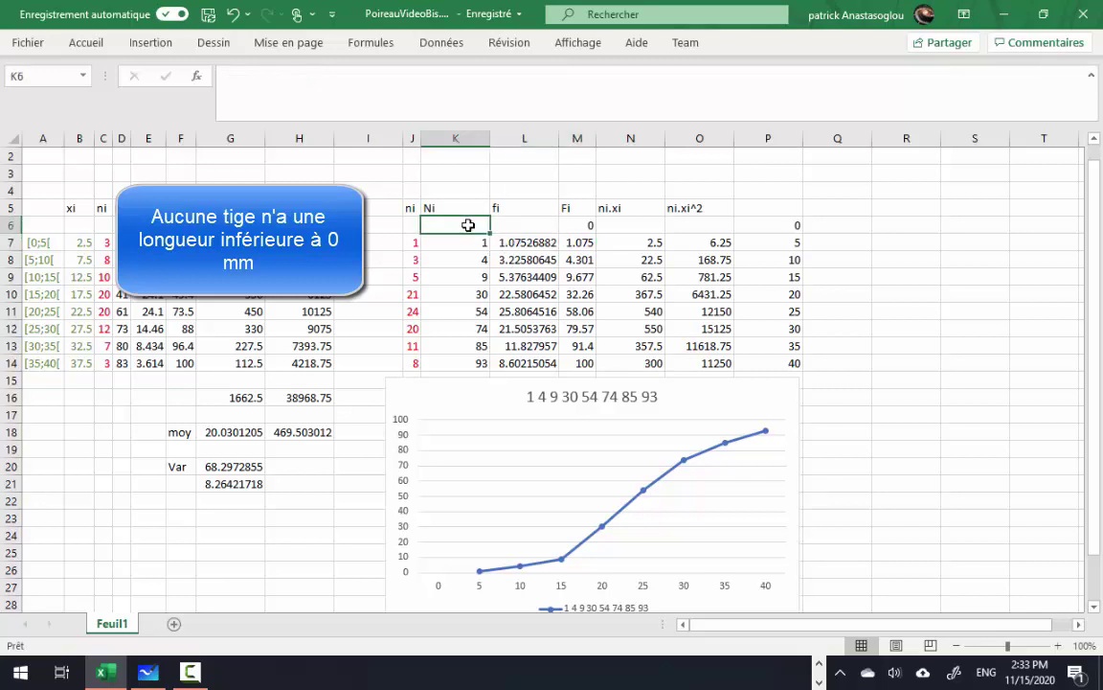
{"action": "type", "text": "0"}
{"action": "key", "text": "Return"}
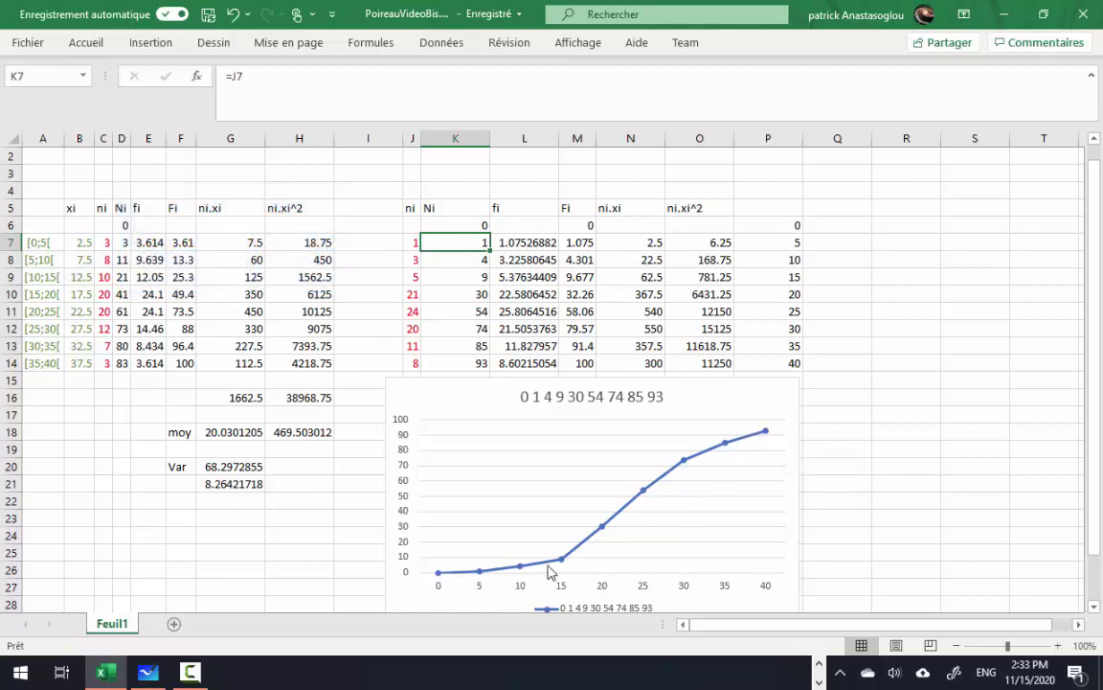
Step: Retitle the chart 'polygone effectif cumulé B'
{"action": "left_click", "coordinate": [611, 398]}
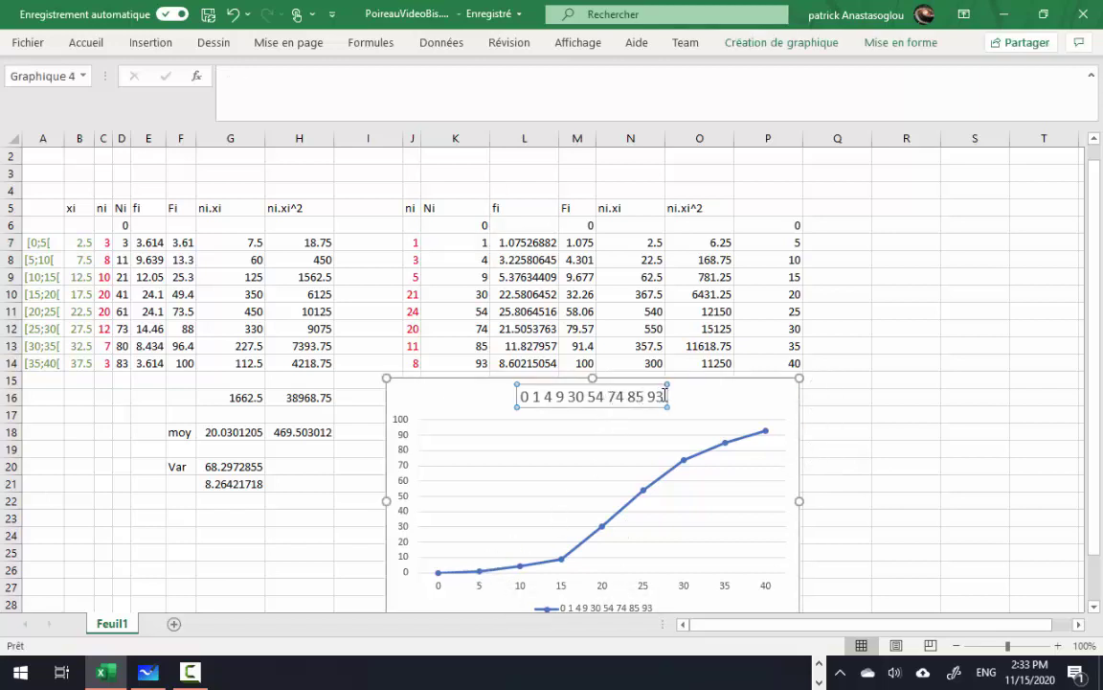
{"action": "key", "text": "BackSpace"}
{"action": "key", "text": "BackSpace"}
{"action": "key", "text": "BackSpace"}
{"action": "key", "text": "BackSpace"}
{"action": "key", "text": "BackSpace"}
{"action": "key", "text": "BackSpace"}
{"action": "key", "text": "BackSpace"}
{"action": "key", "text": "BackSpace"}
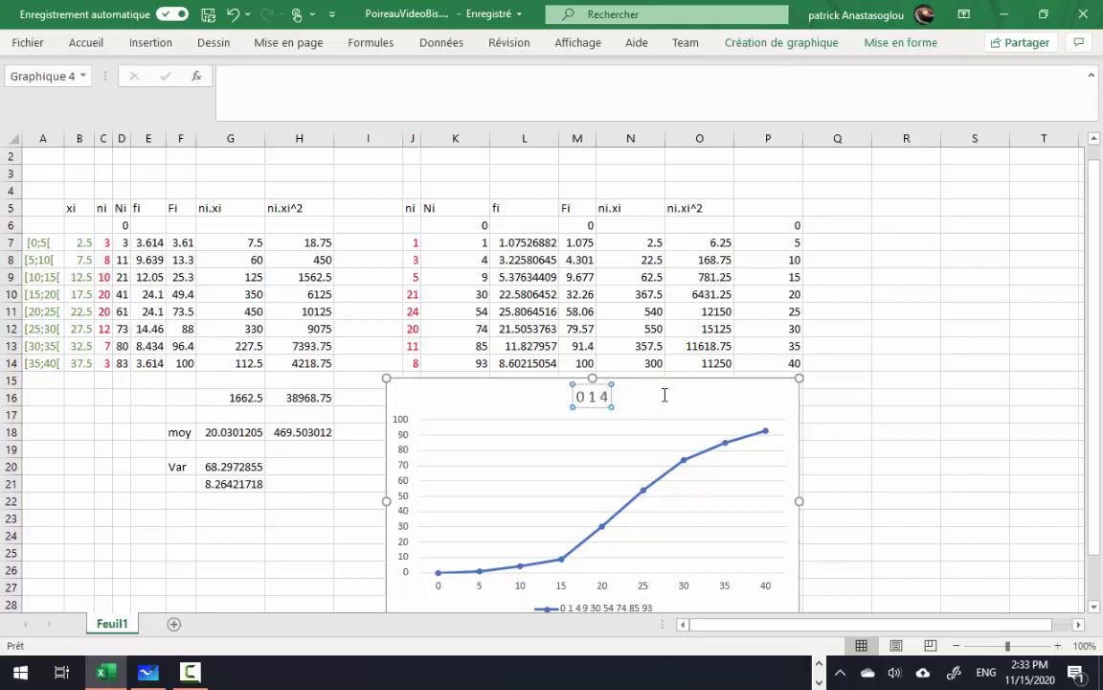
{"action": "key", "text": "BackSpace"}
{"action": "key", "text": "BackSpace"}
{"action": "key", "text": "BackSpace"}
{"action": "key", "text": "BackSpace"}
{"action": "key", "text": "BackSpace"}
{"action": "type", "text": "p"}
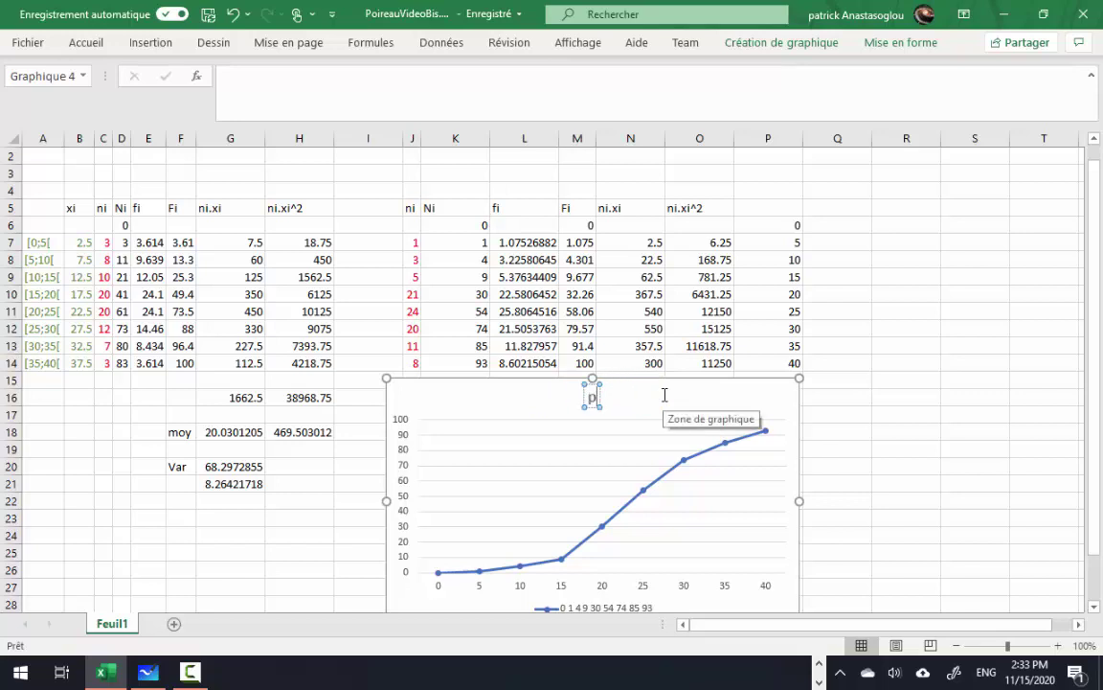
{"action": "type", "text": "olygon"}
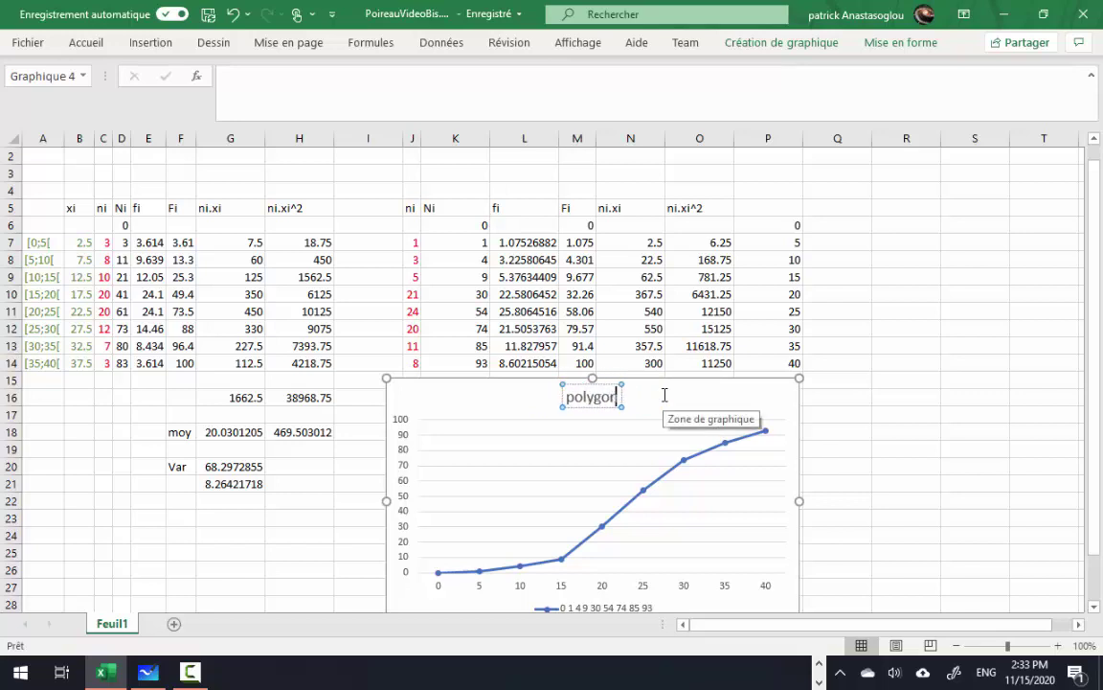
{"action": "type", "text": "e"}
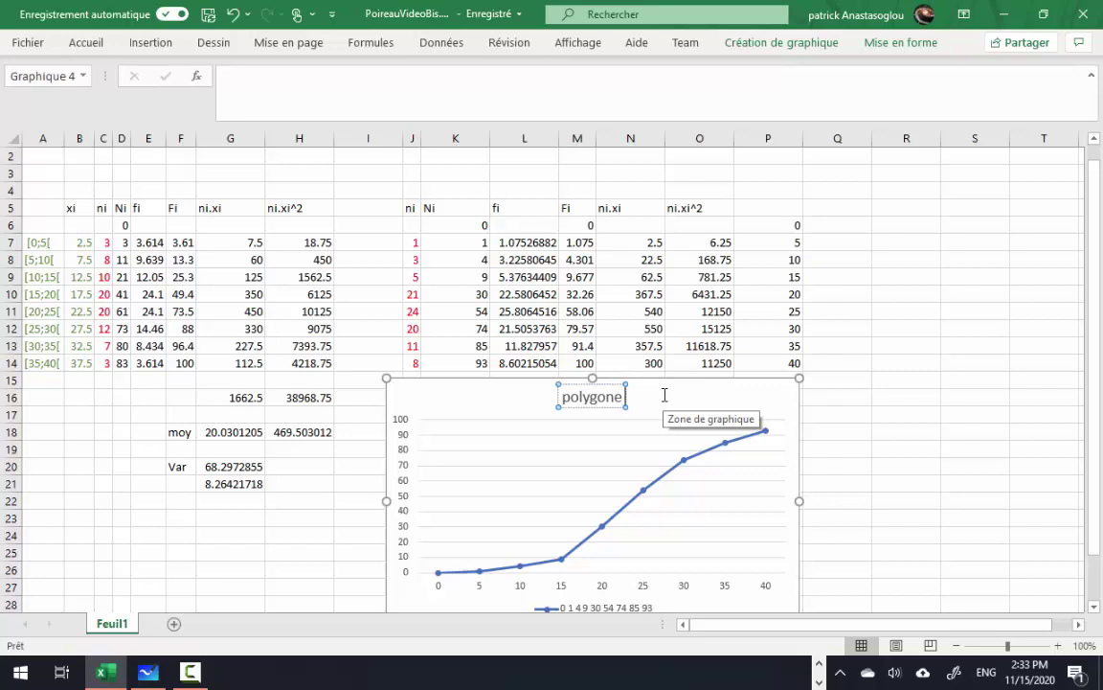
{"action": "type", "text": " effectif c"}
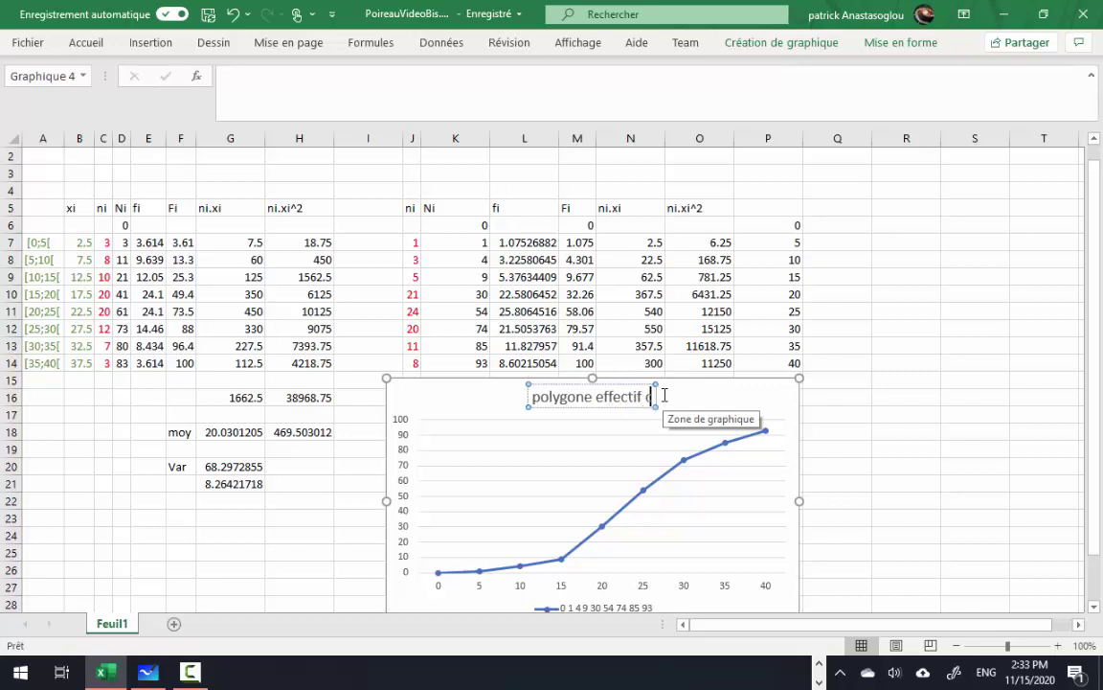
{"action": "type", "text": "u"}
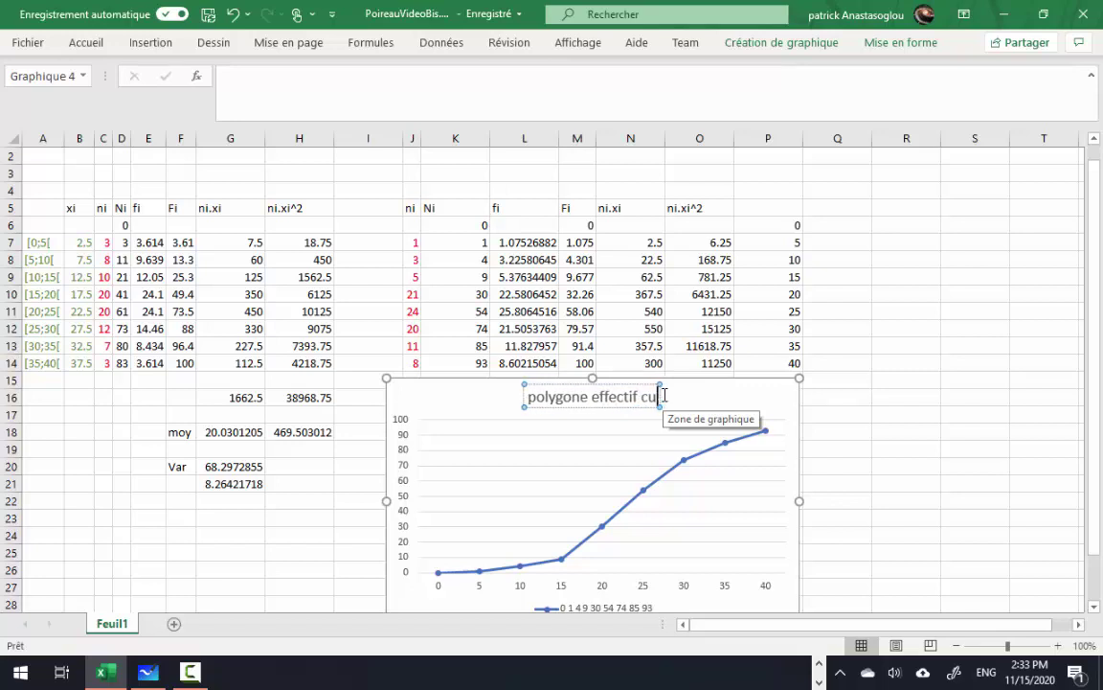
{"action": "type", "text": "mu"}
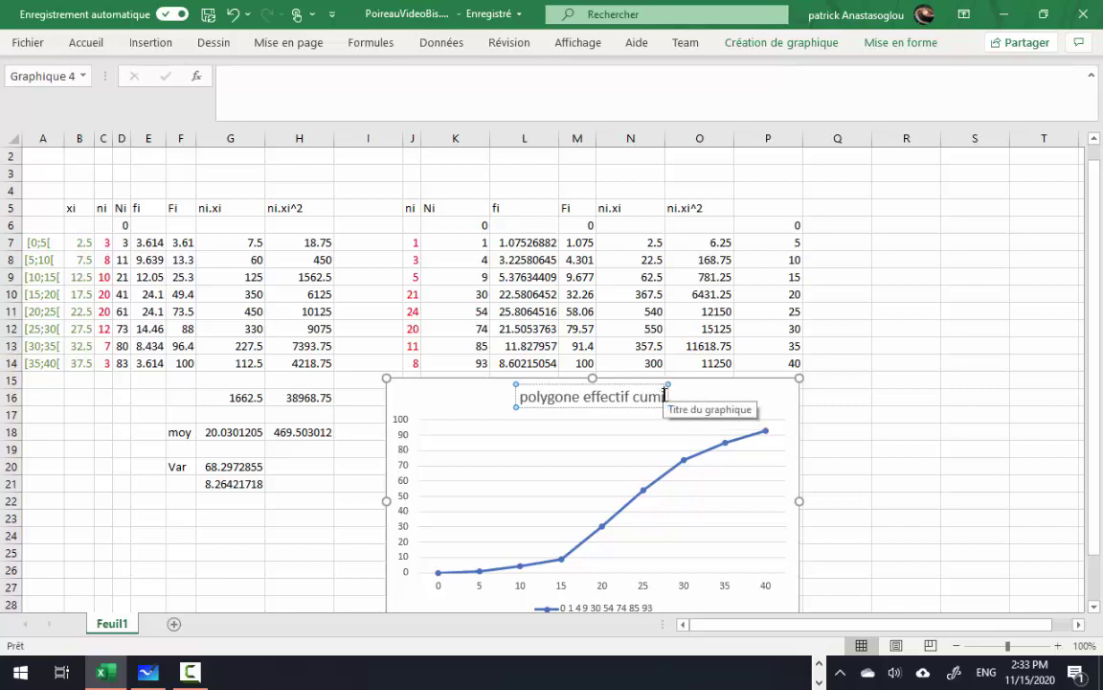
{"action": "key", "text": "BackSpace"}
{"action": "type", "text": "u"}
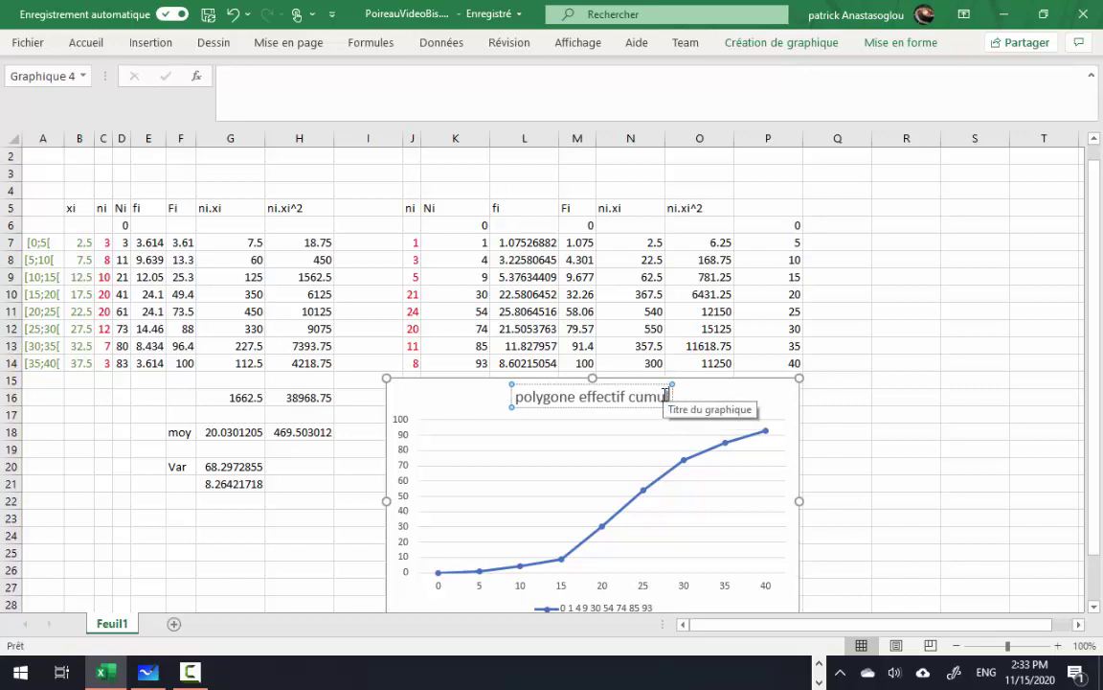
{"action": "type", "text": "lé"}
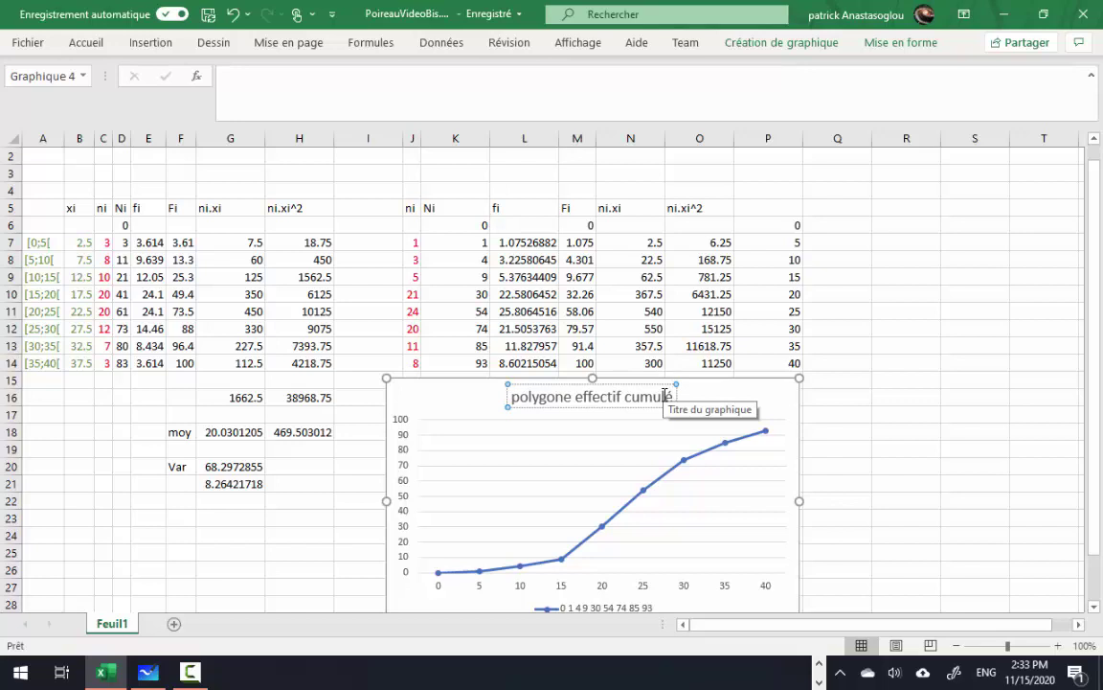
{"action": "type", "text": " B"}
{"action": "key", "text": "Return"}
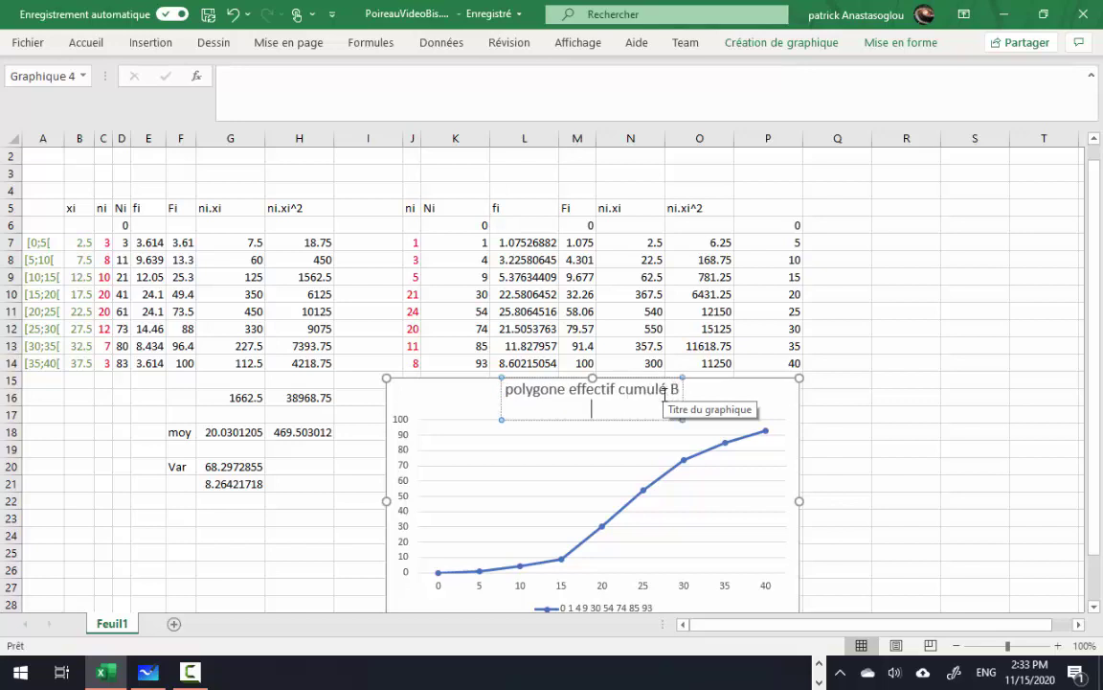
Step: Apply the blue chart style with data labels and move the chart beside series B's mean and variance
{"action": "left_click", "coordinate": [778, 406]}
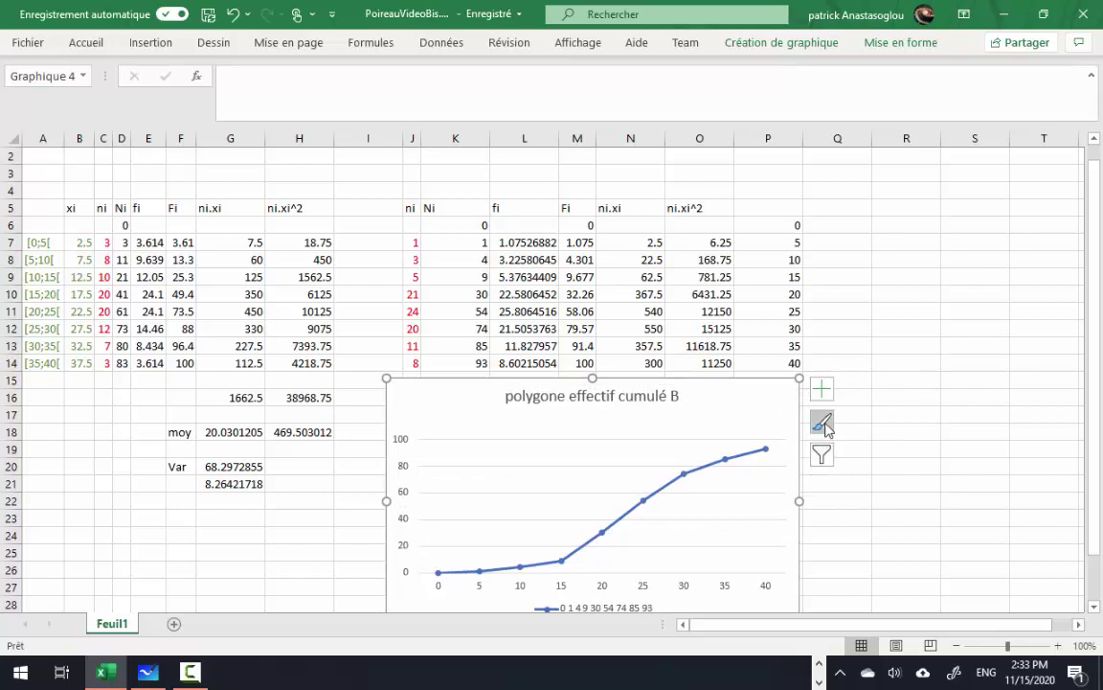
{"action": "left_click", "coordinate": [822, 422]}
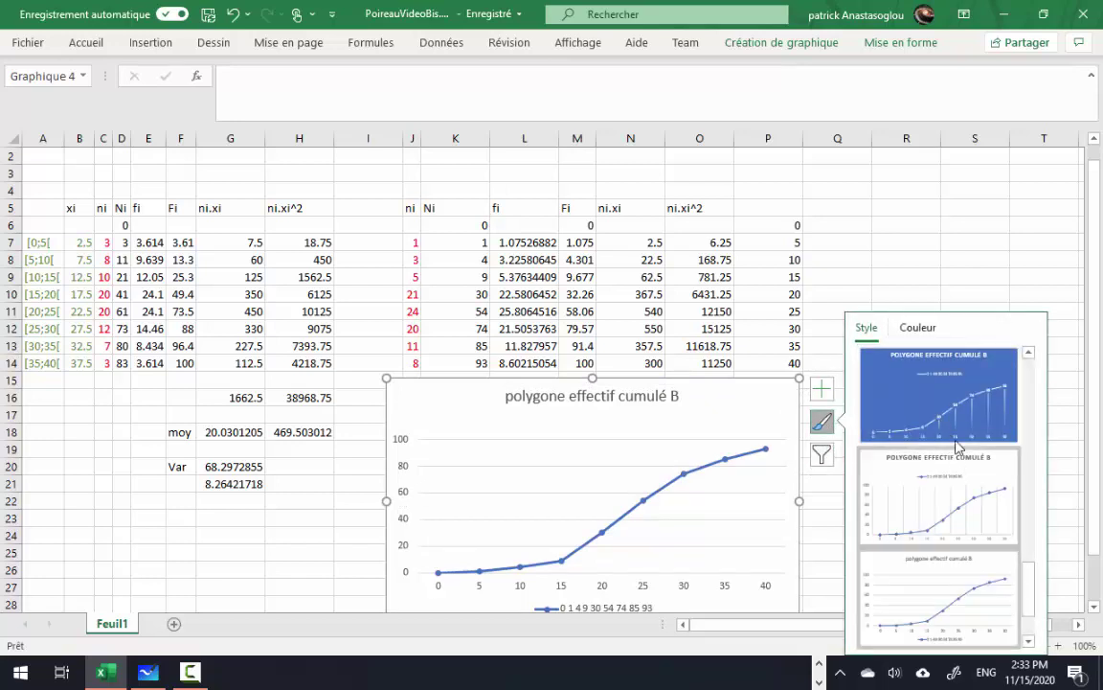
{"action": "left_click", "coordinate": [956, 414]}
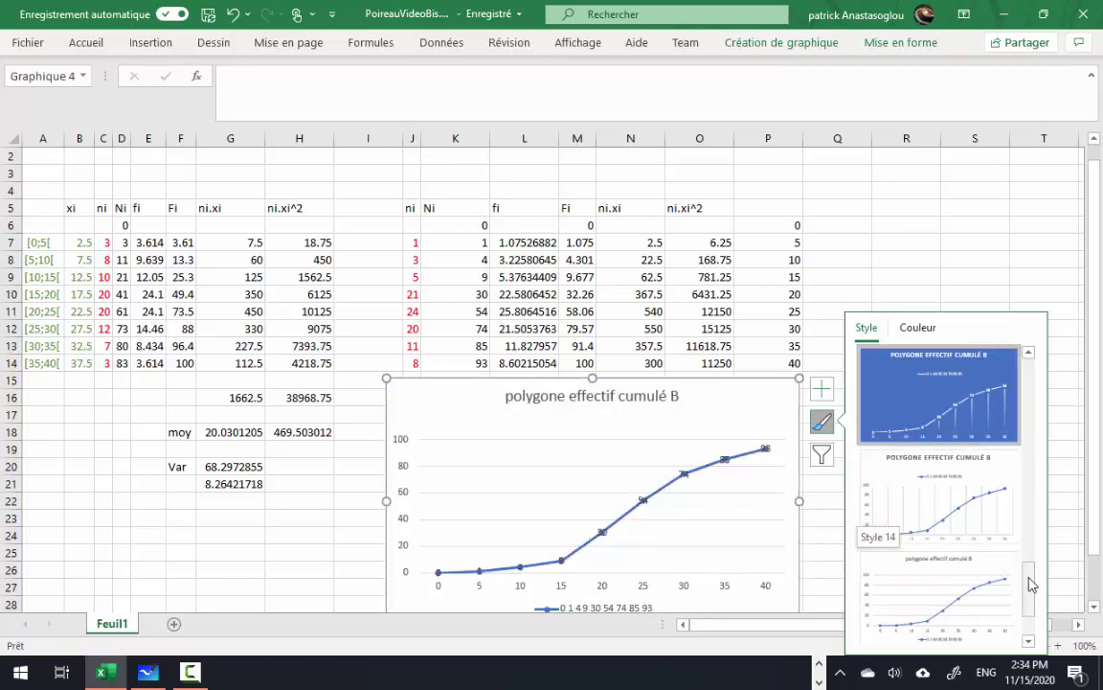
{"action": "left_click_drag", "start_coordinate": [1030, 584], "coordinate": [1031, 609]}
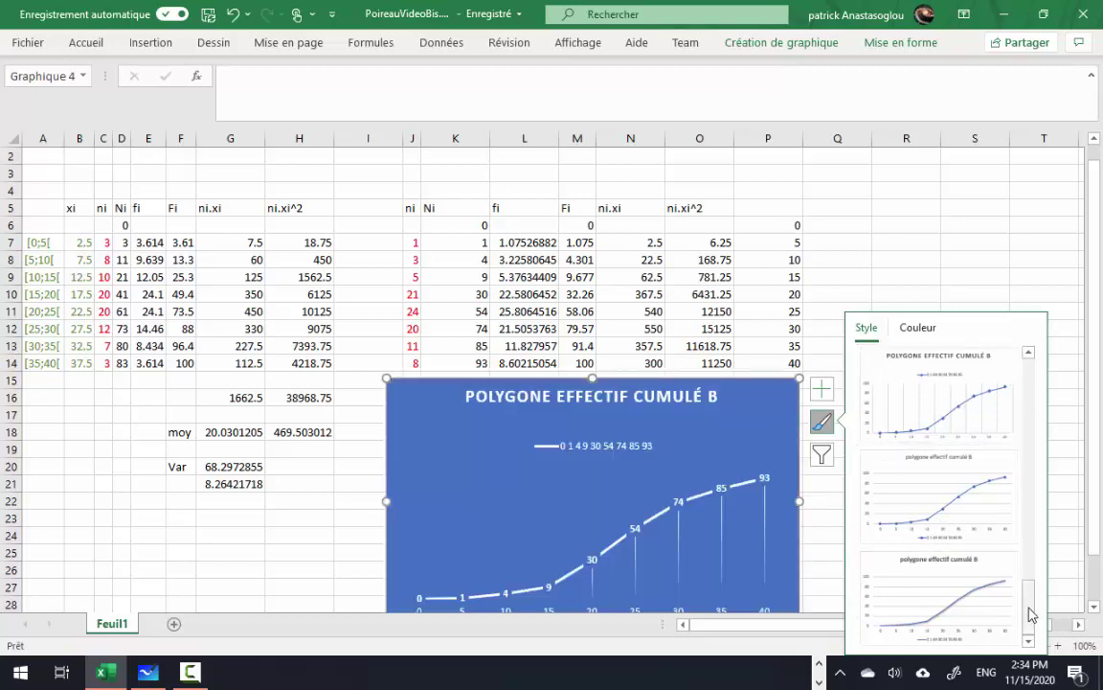
{"action": "left_click_drag", "start_coordinate": [1032, 614], "coordinate": [1030, 564]}
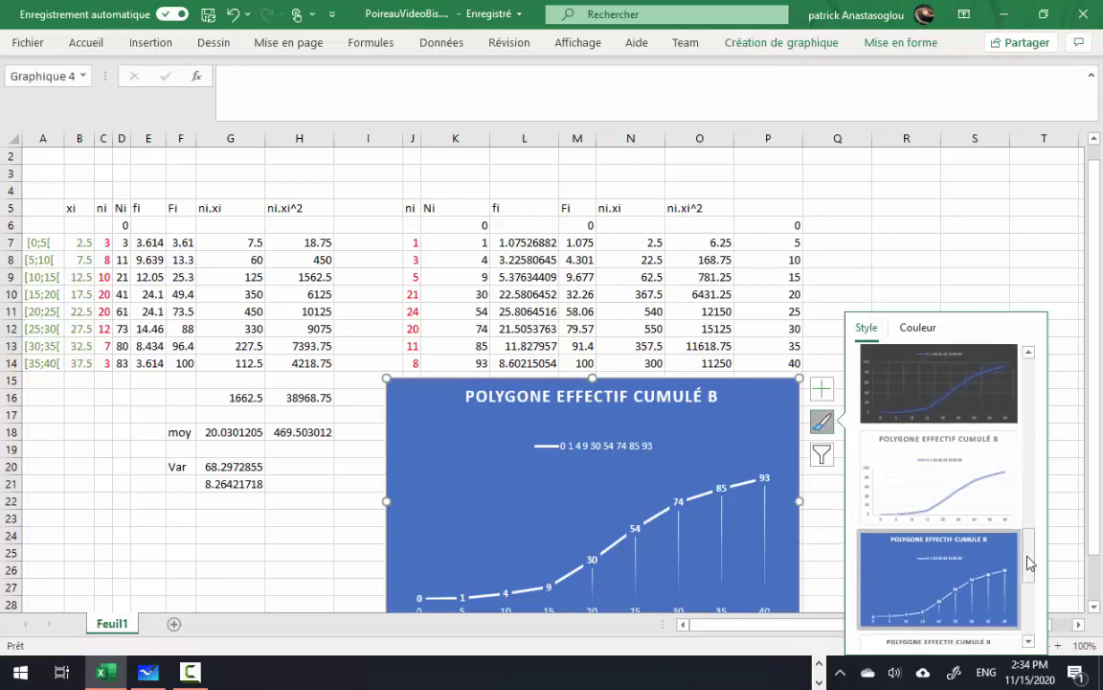
{"action": "left_click", "coordinate": [966, 274]}
{"action": "mouse_move", "coordinate": [742, 383]}
{"action": "left_mouse_down"}
{"action": "mouse_move", "coordinate": [926, 306]}
{"action": "mouse_move", "coordinate": [971, 379]}
{"action": "left_mouse_up"}
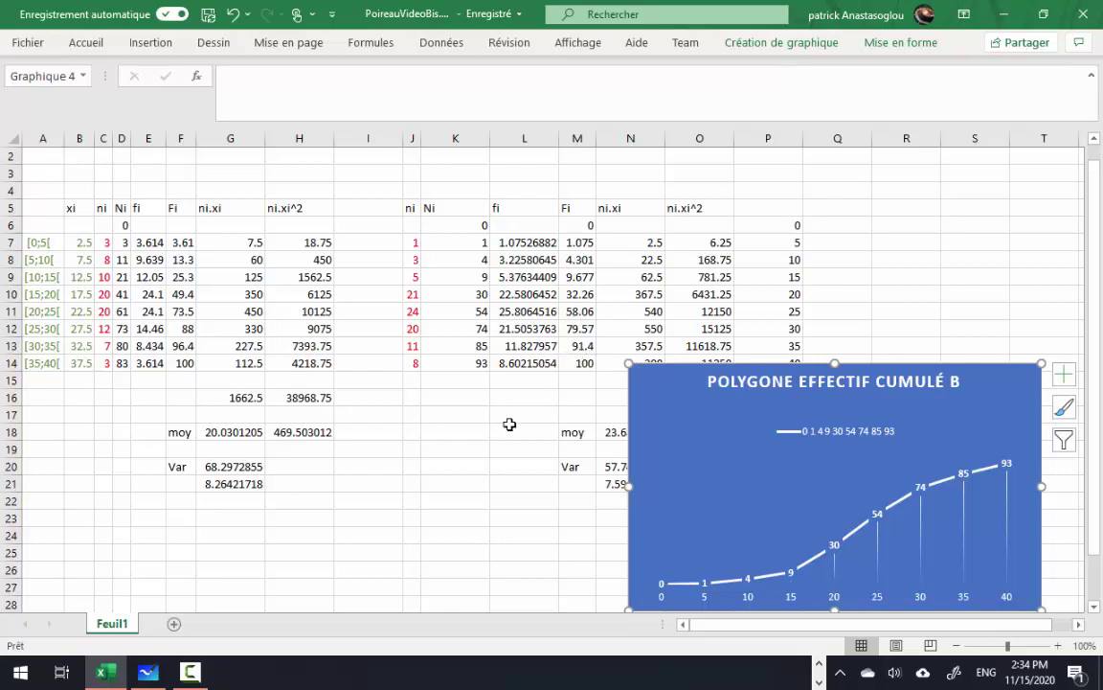
Step: Insert a blank line chart with markers under the first table and open its Select Data settings
{"action": "right_click", "coordinate": [469, 438]}
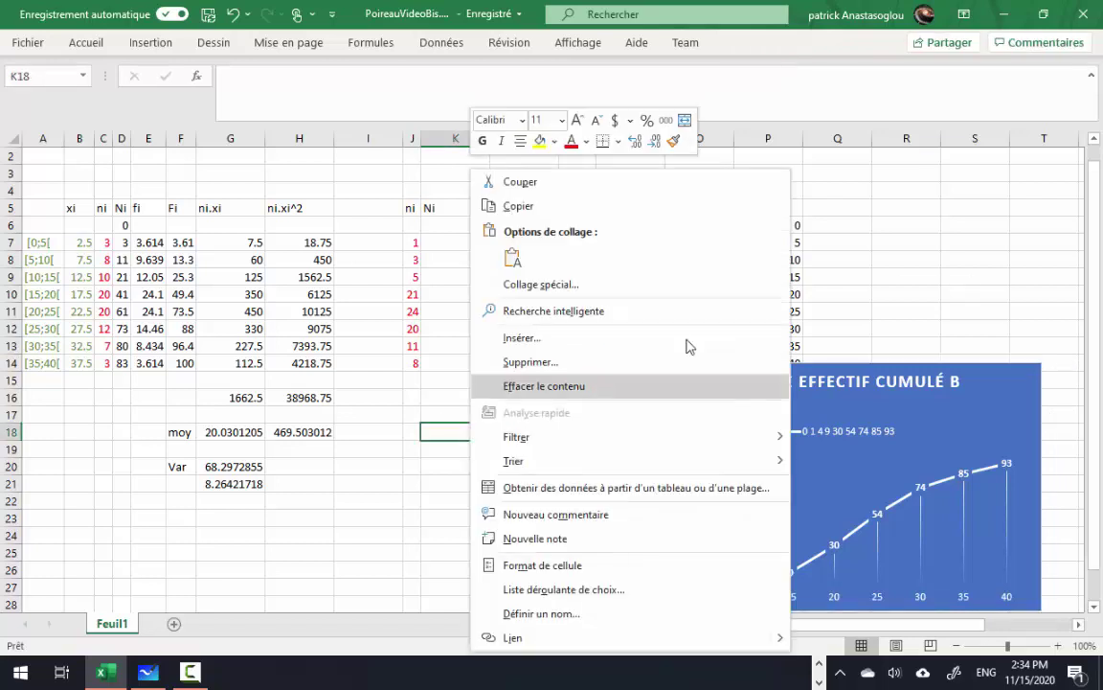
{"action": "key", "text": "Escape"}
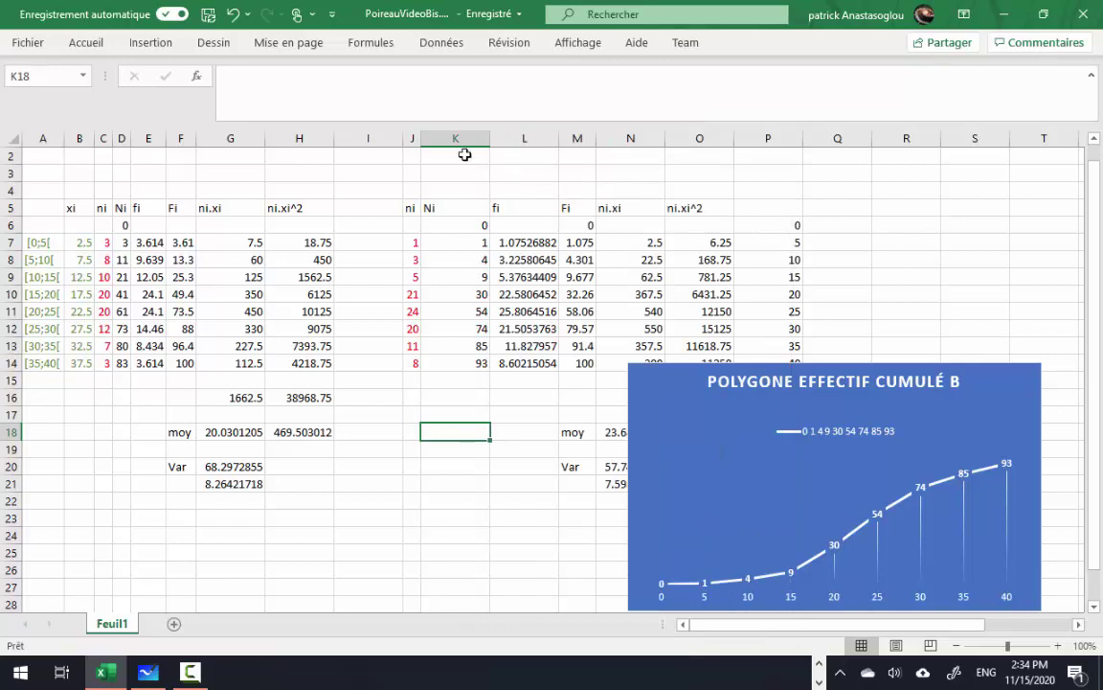
{"action": "left_click", "coordinate": [150, 43]}
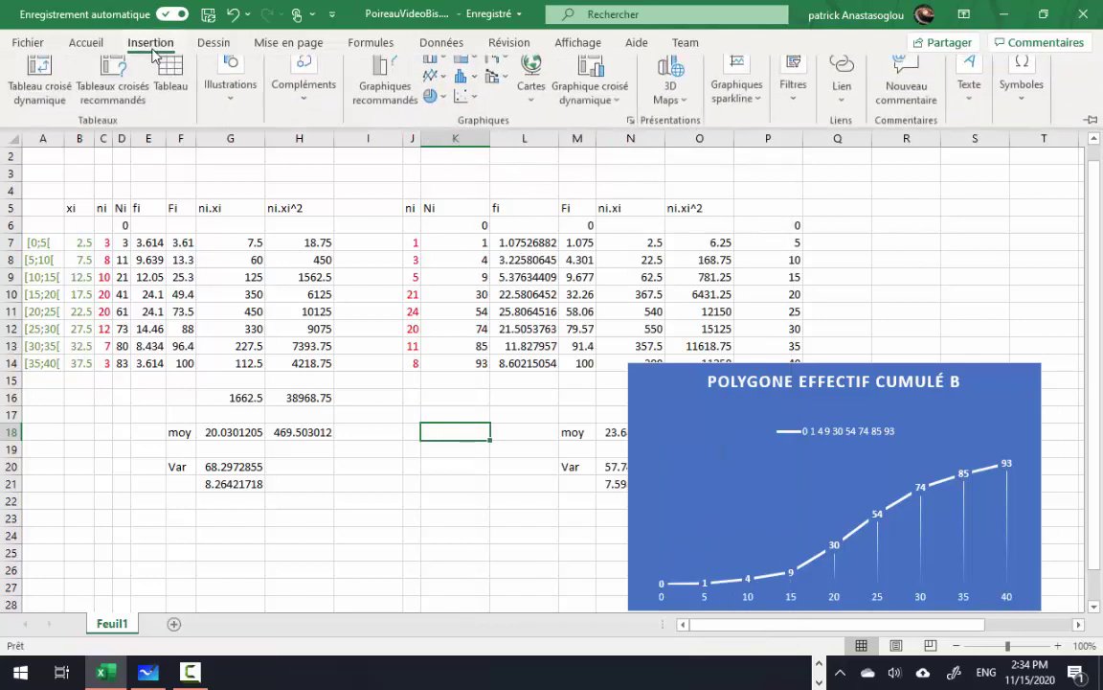
{"action": "left_click", "coordinate": [433, 91]}
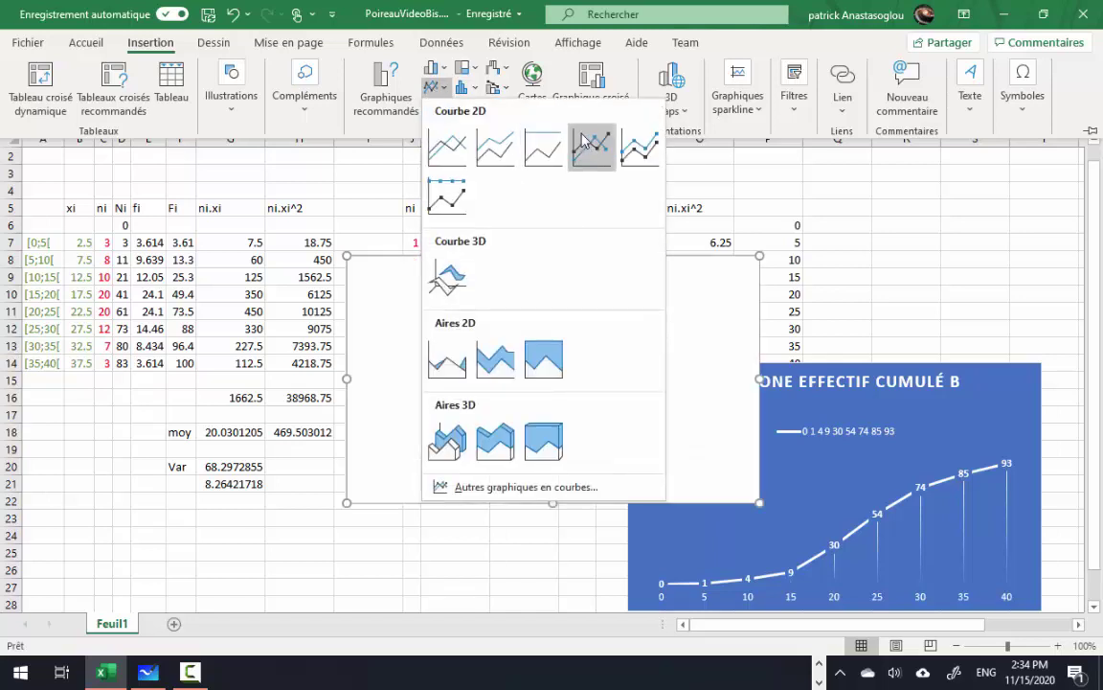
{"action": "left_click", "coordinate": [593, 147]}
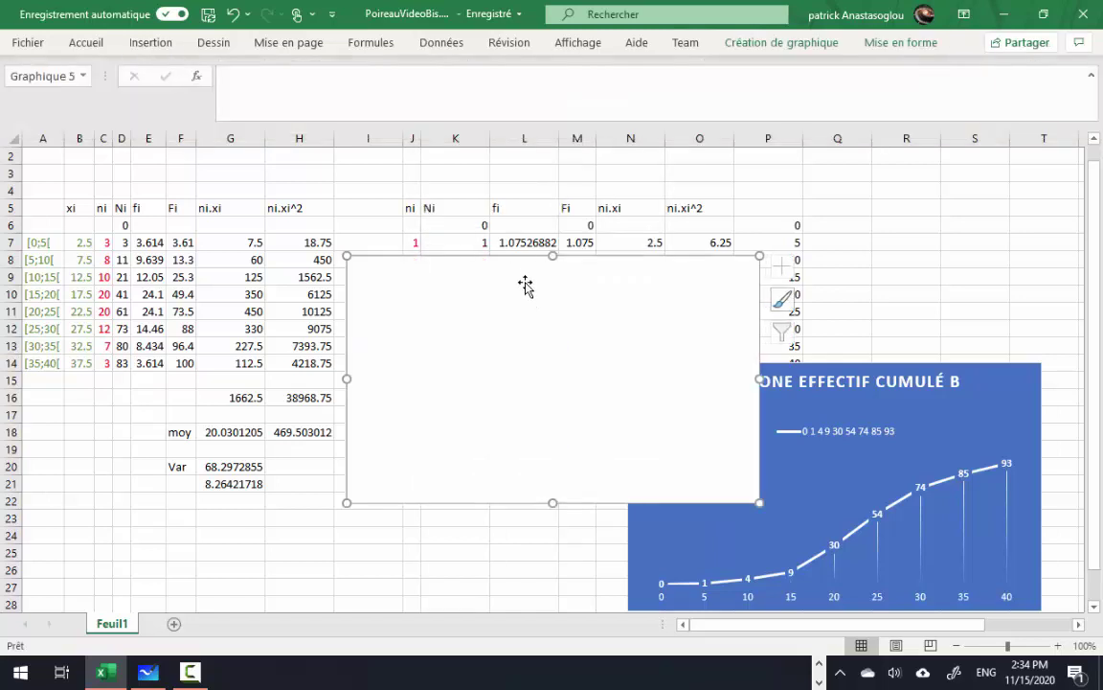
{"action": "left_click_drag", "start_coordinate": [429, 356], "coordinate": [334, 378]}
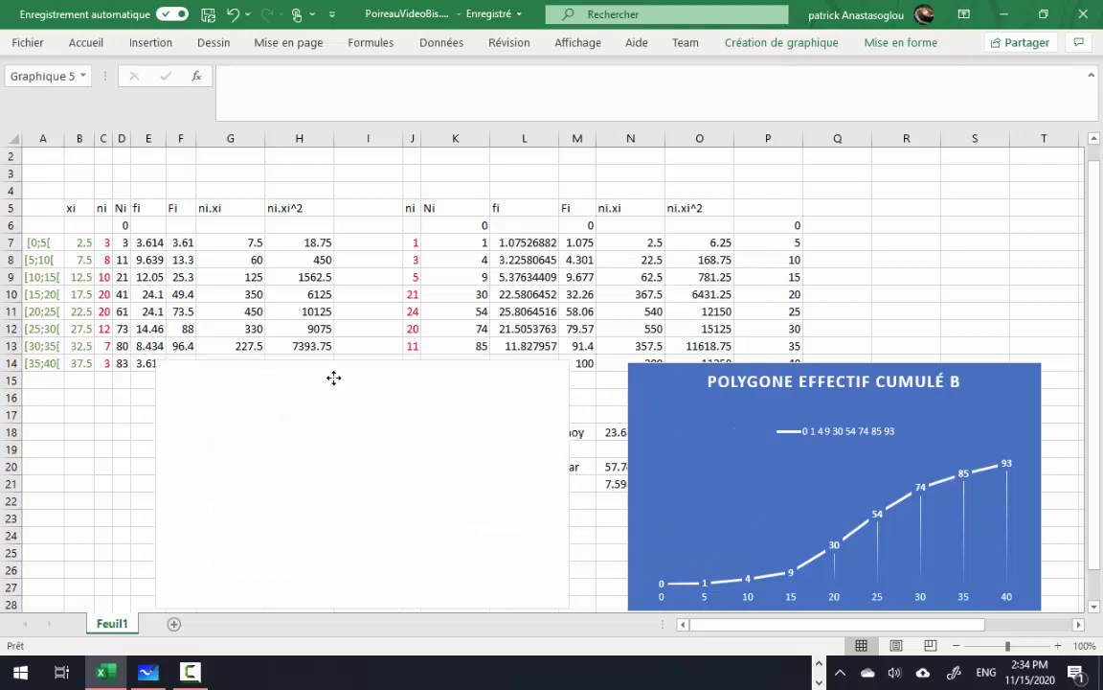
{"action": "left_click_drag", "start_coordinate": [336, 371], "coordinate": [333, 375]}
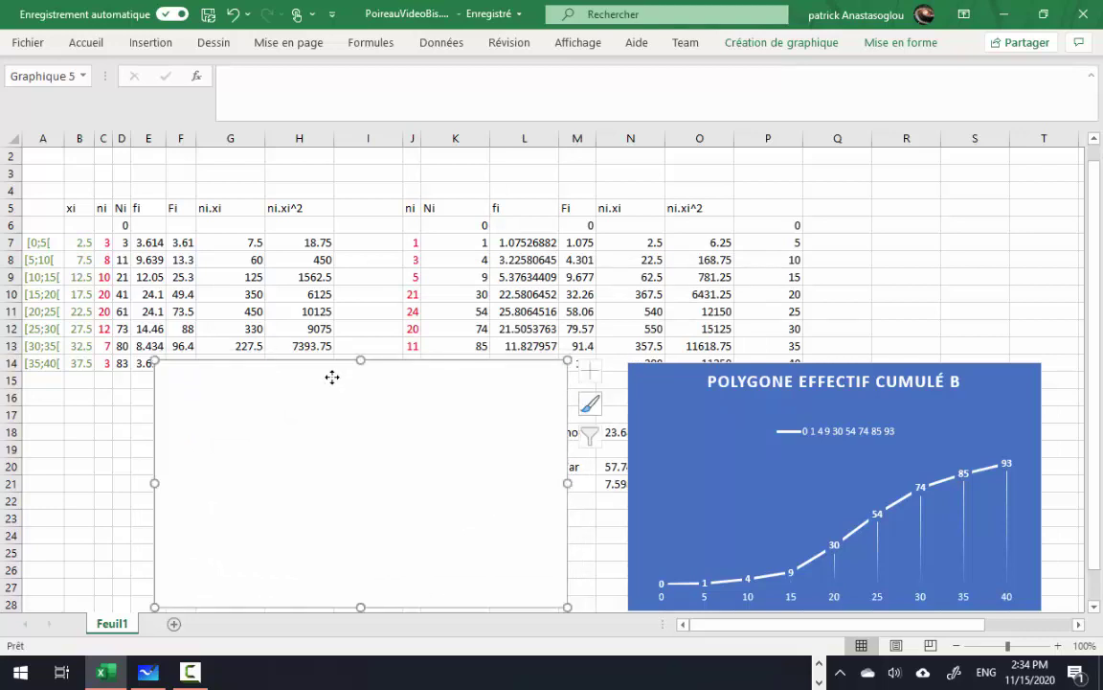
{"action": "left_click", "coordinate": [794, 45]}
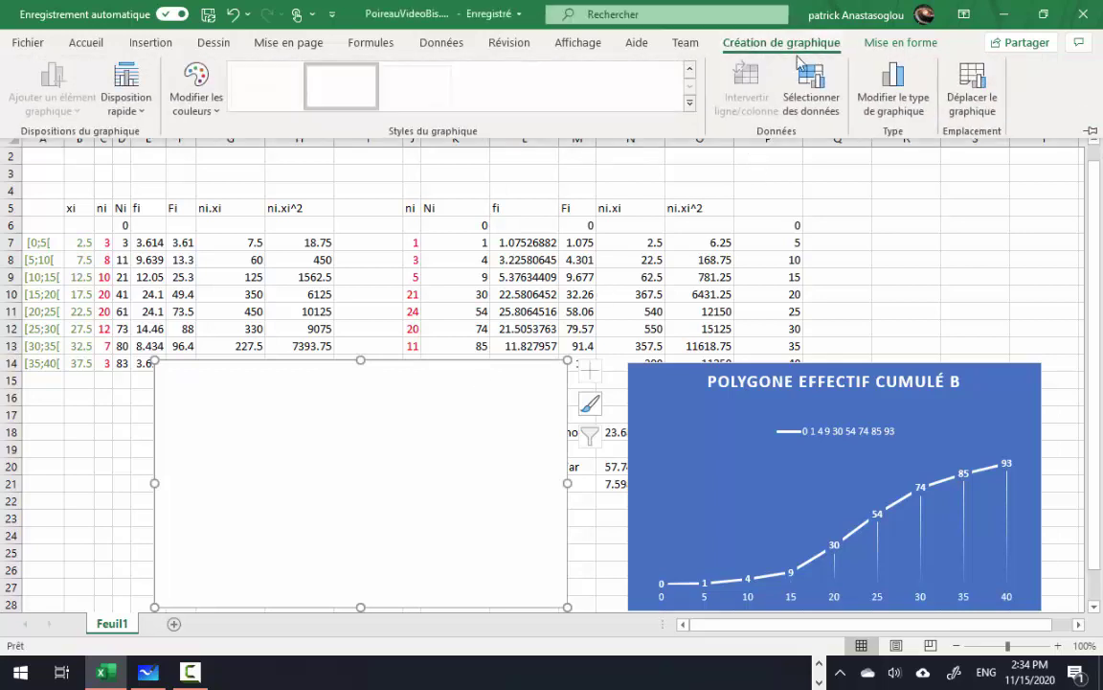
{"action": "left_click", "coordinate": [816, 92]}
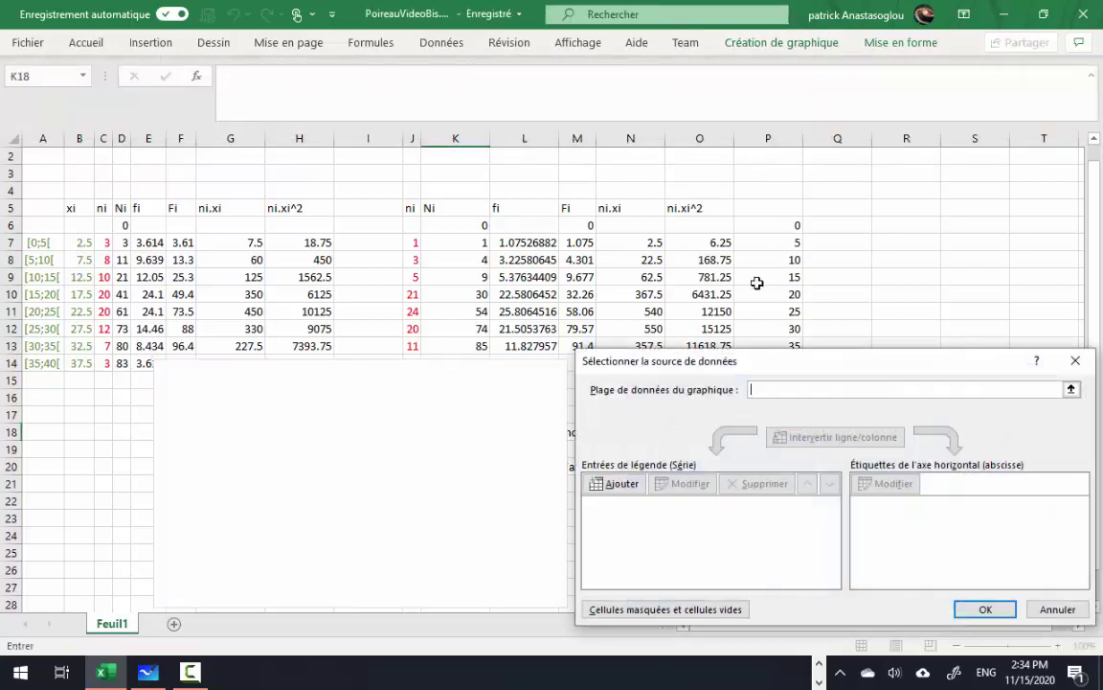
Step: Add a data series named Fi with values =Feuil1!$M$6:$M$14
{"action": "left_click", "coordinate": [621, 484]}
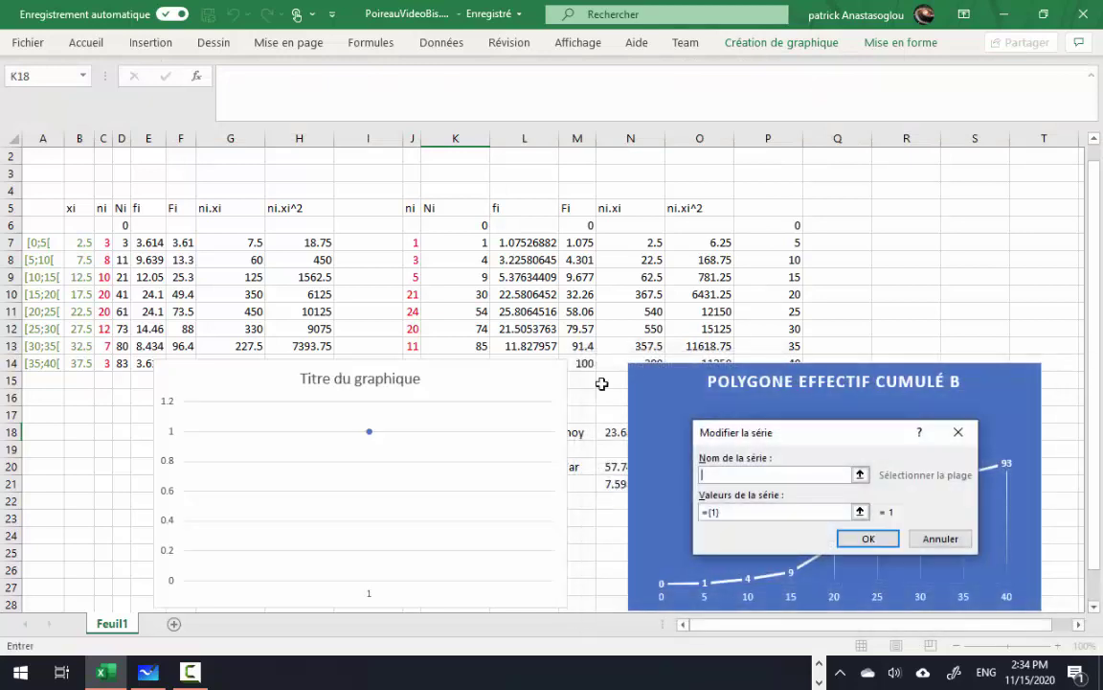
{"action": "left_click_drag", "start_coordinate": [582, 226], "coordinate": [578, 359]}
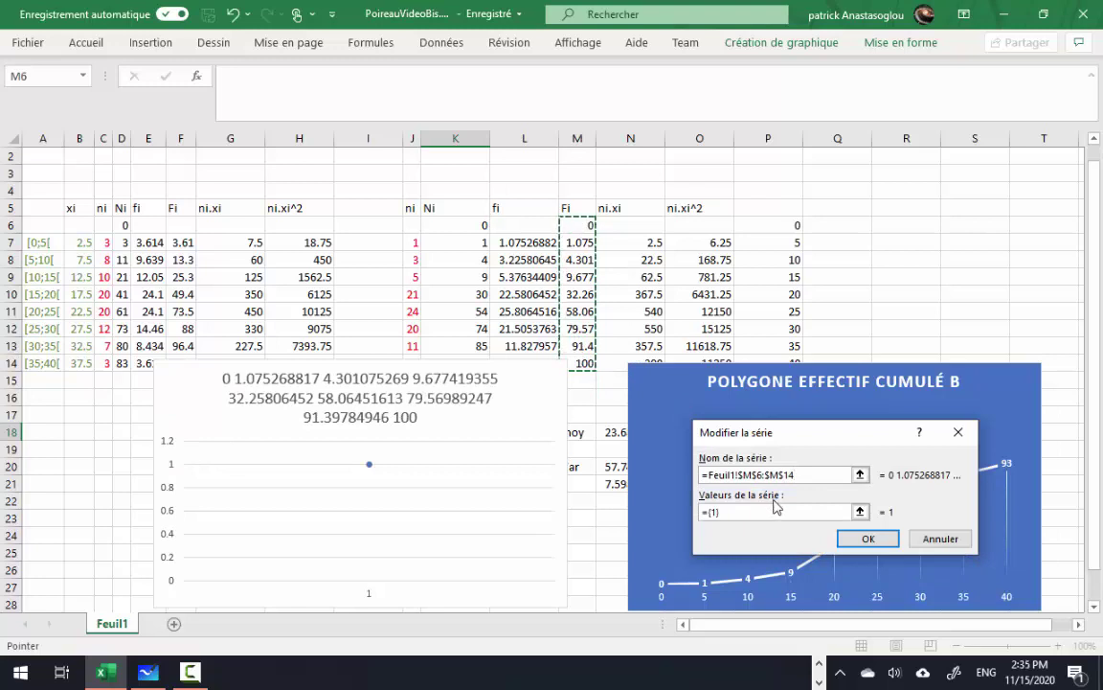
{"action": "left_click_drag", "start_coordinate": [805, 474], "coordinate": [699, 474]}
{"action": "key", "text": "ctrl+c"}
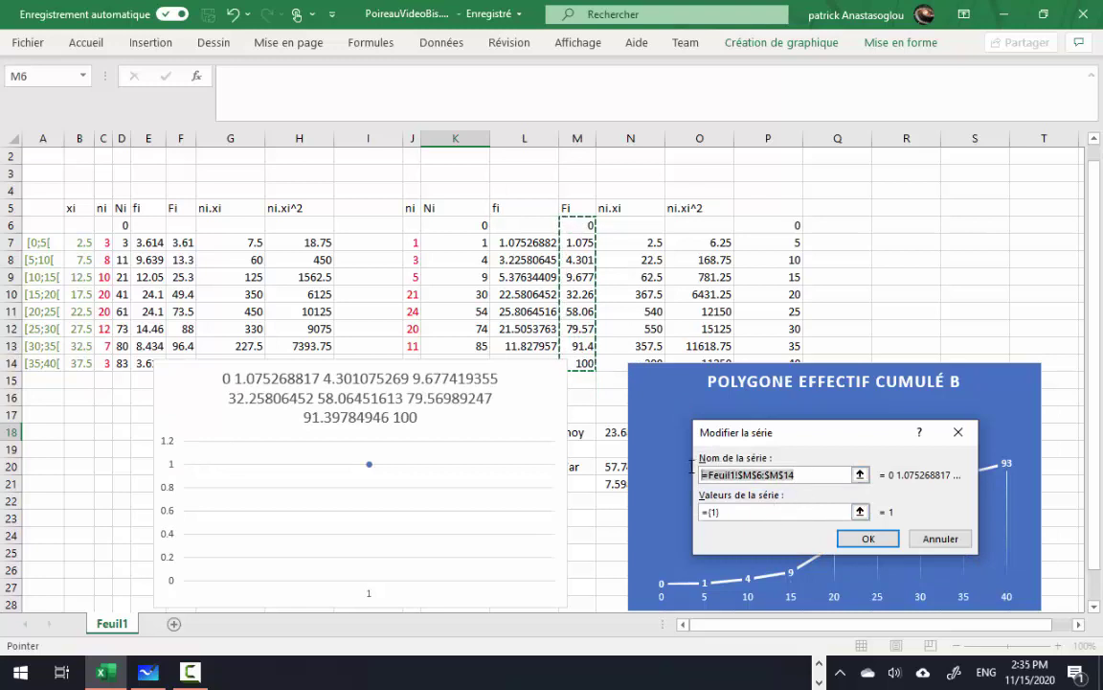
{"action": "left_click", "coordinate": [738, 512]}
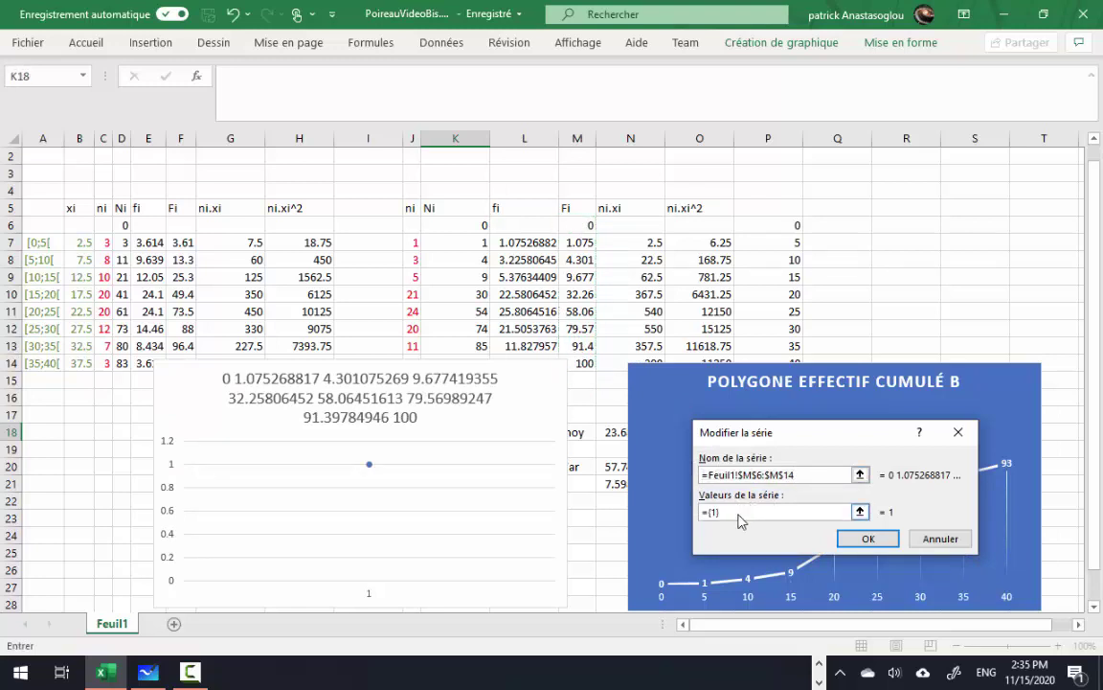
{"action": "left_click_drag", "start_coordinate": [718, 513], "coordinate": [695, 511]}
{"action": "key", "text": "ctrl+v"}
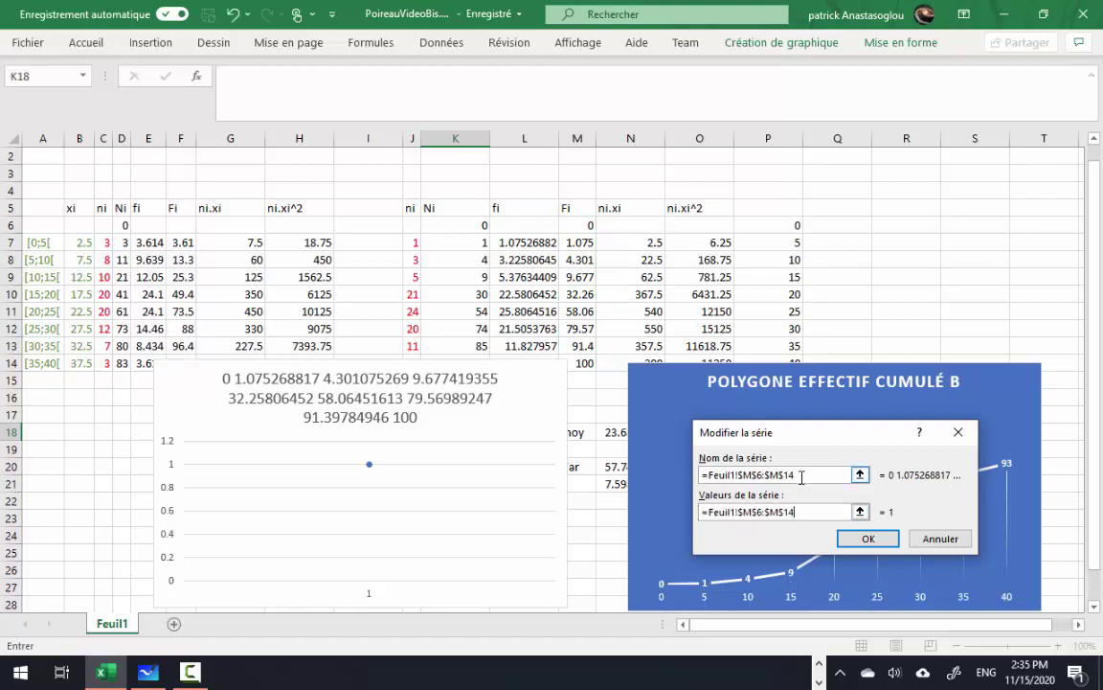
{"action": "left_click_drag", "start_coordinate": [801, 476], "coordinate": [698, 479]}
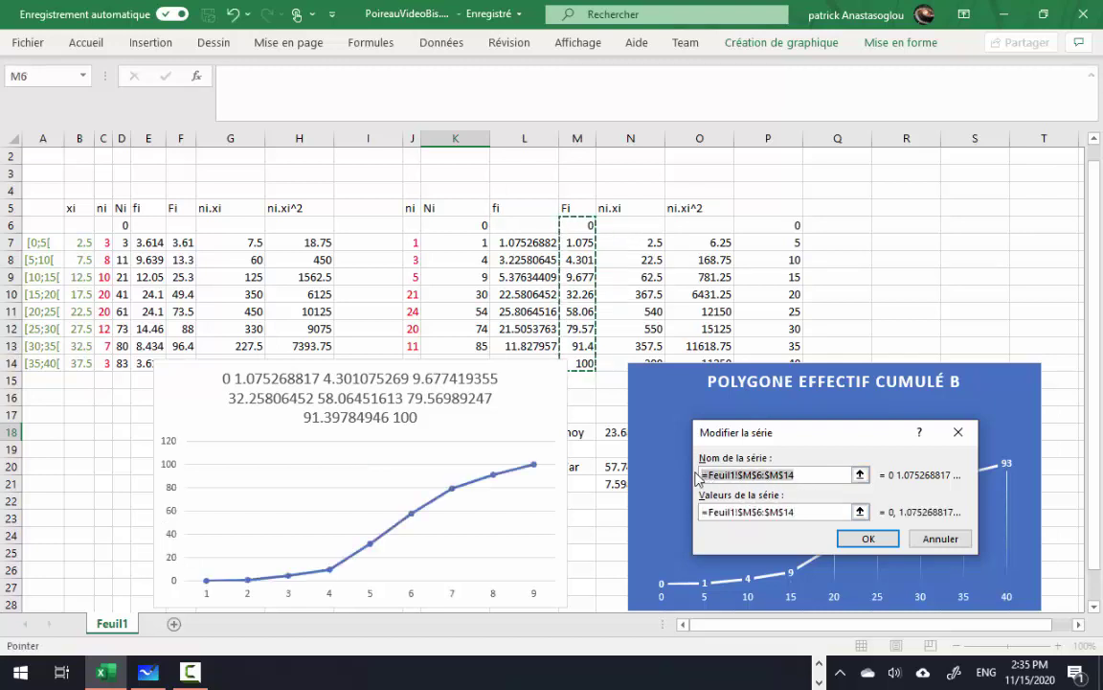
{"action": "type", "text": "Fi"}
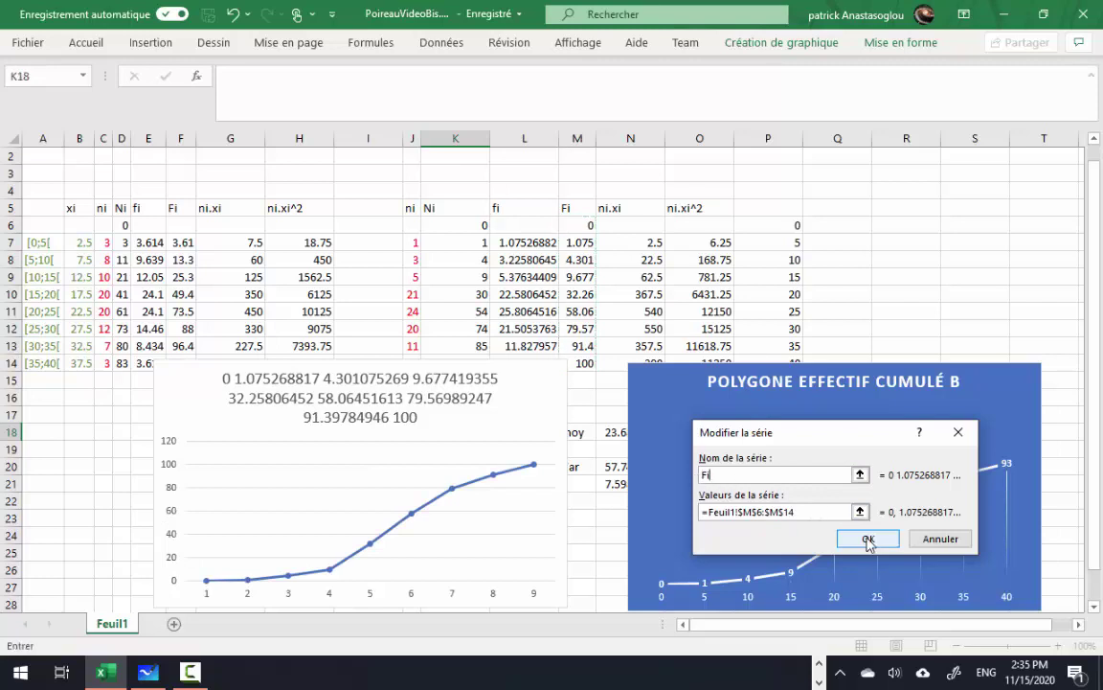
{"action": "left_click", "coordinate": [867, 539]}
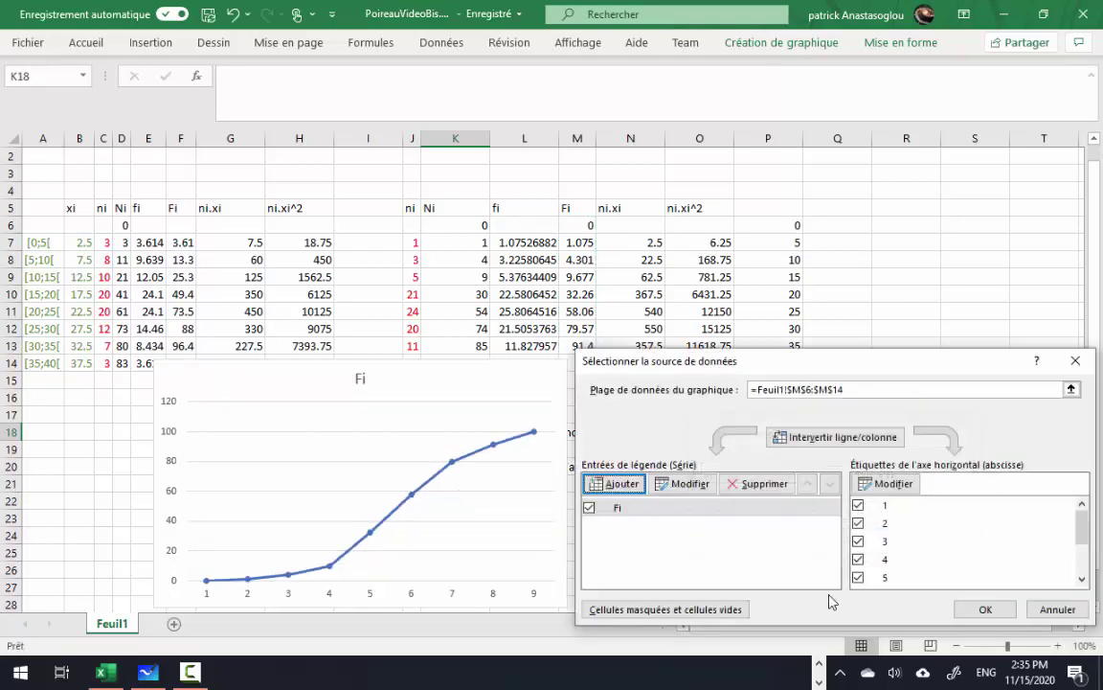
Step: Set the horizontal axis labels to P6:P14 (0 to 40) and apply the data settings
{"action": "left_click", "coordinate": [900, 486]}
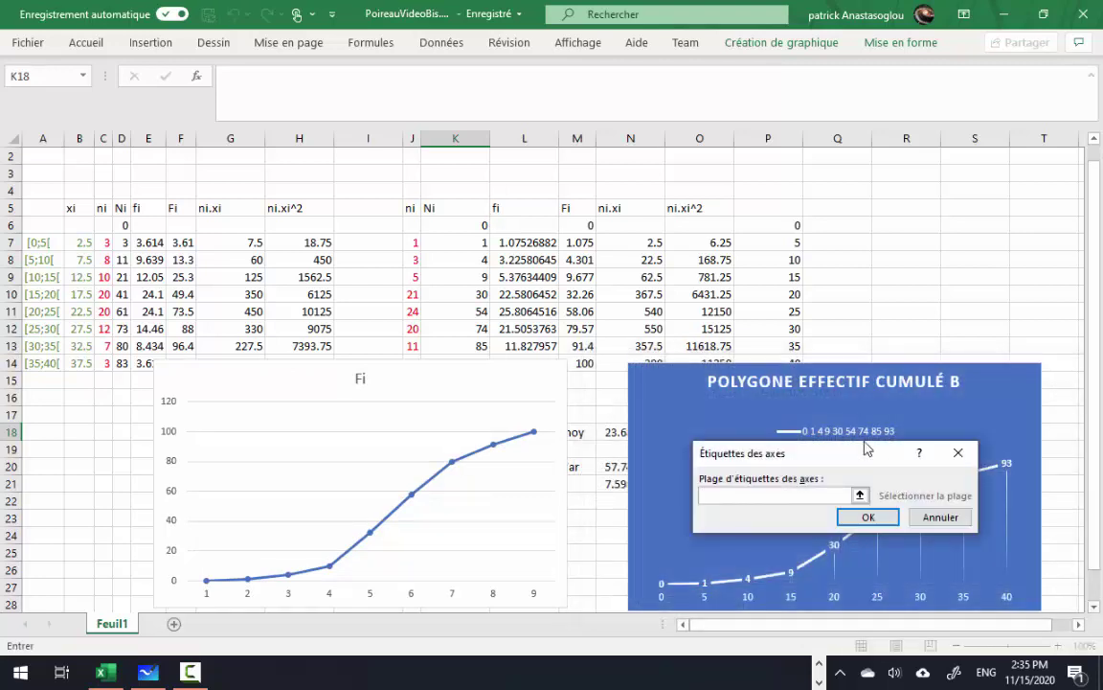
{"action": "left_click_drag", "start_coordinate": [780, 229], "coordinate": [775, 361]}
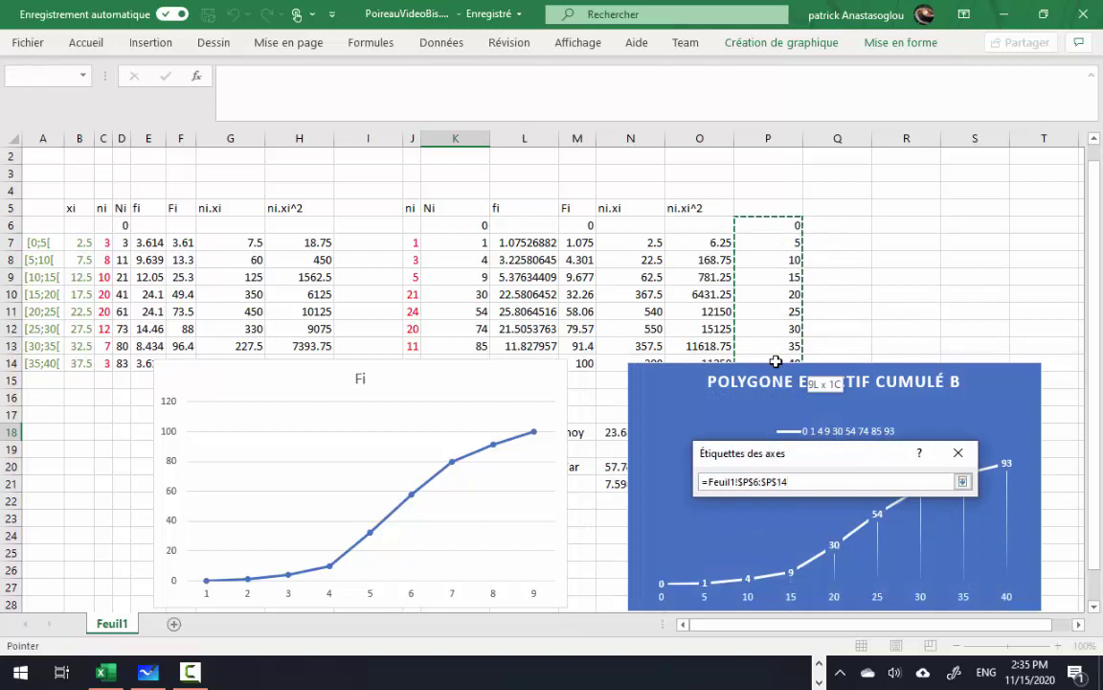
{"action": "left_click_drag", "start_coordinate": [776, 361], "coordinate": [776, 361]}
{"action": "left_click", "coordinate": [868, 517]}
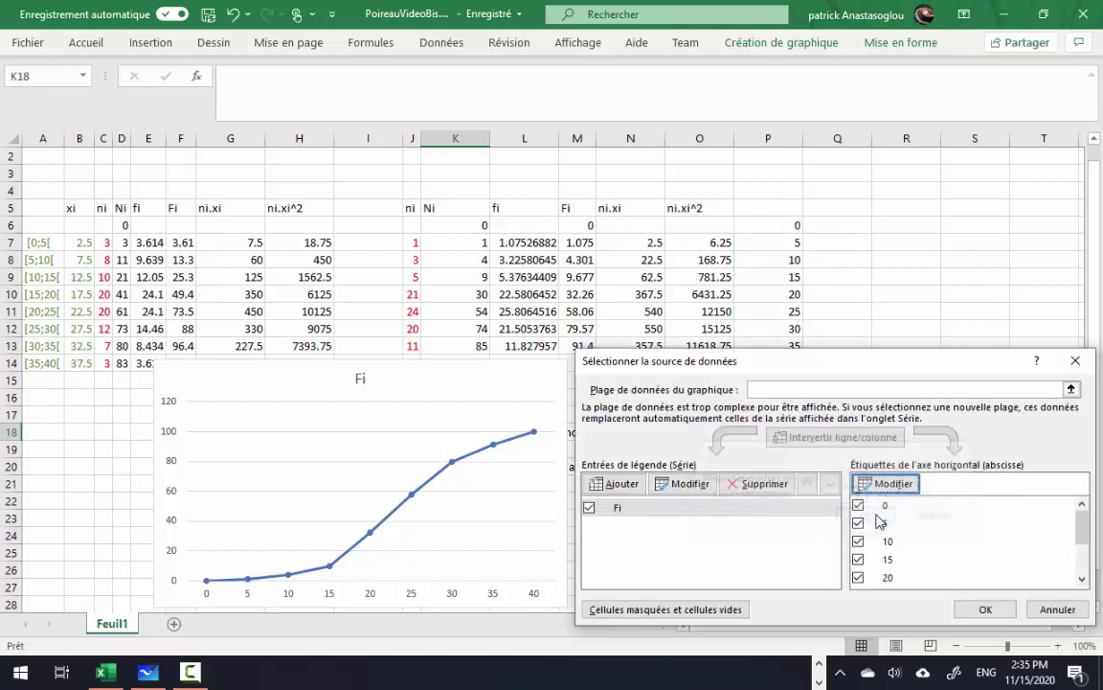
{"action": "left_click", "coordinate": [986, 609]}
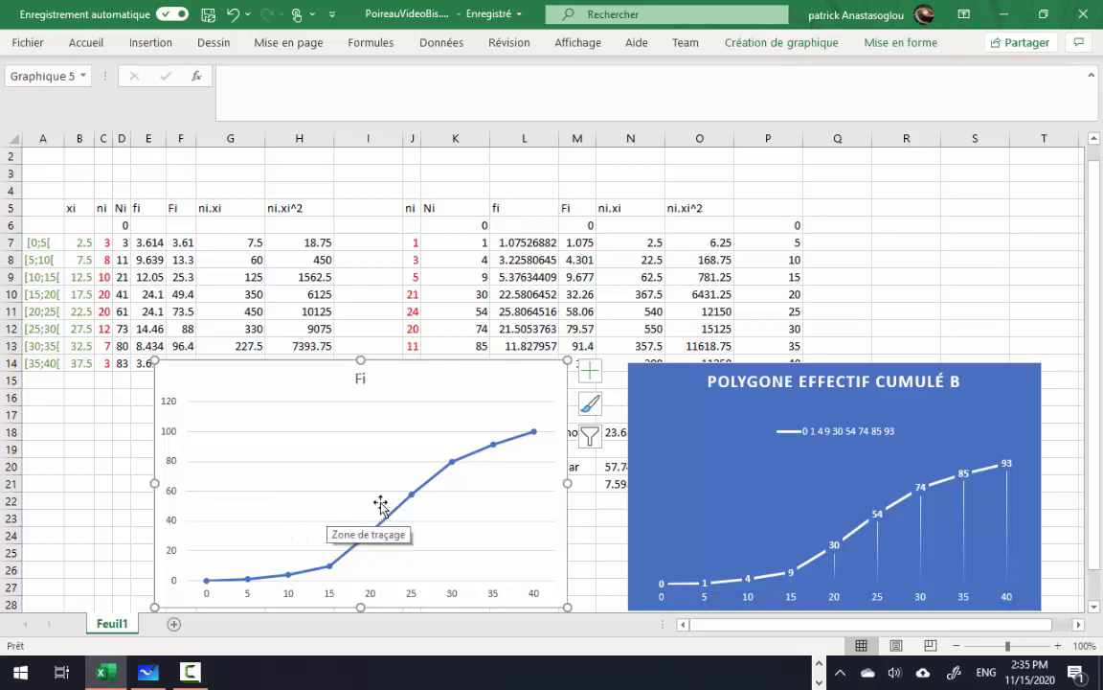
{"action": "mouse_move", "coordinate": [397, 515]}
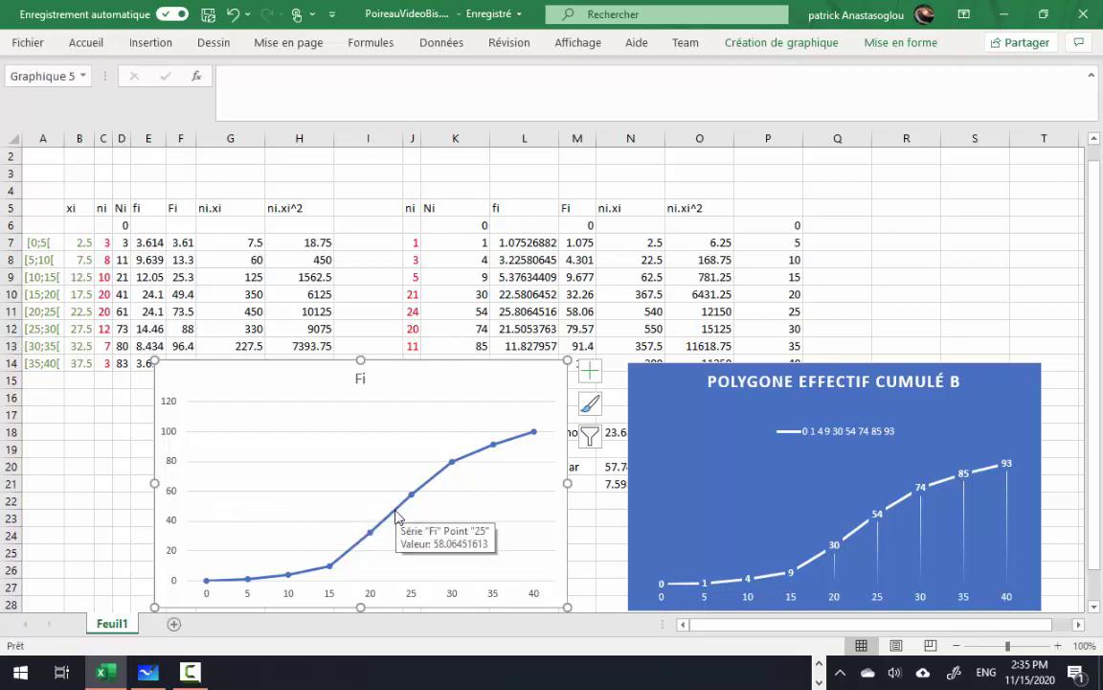
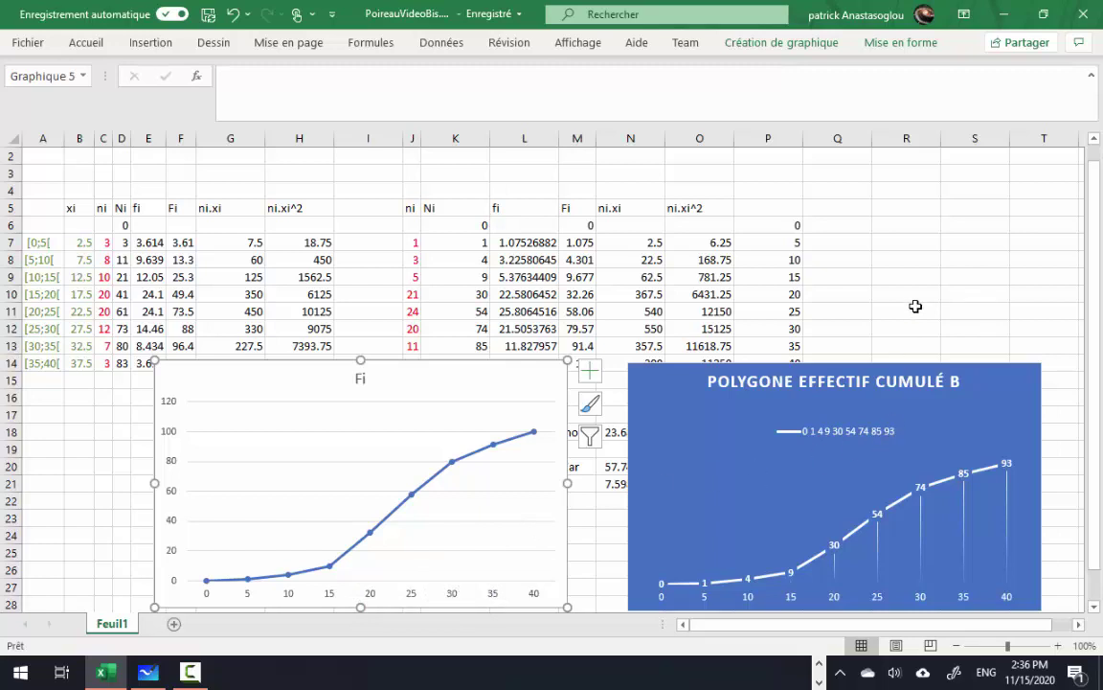
Step: Switch from Excel to the whiteboard worksheet showing the cumulative frequency polygons
{"action": "key", "text": "alt+Tab"}
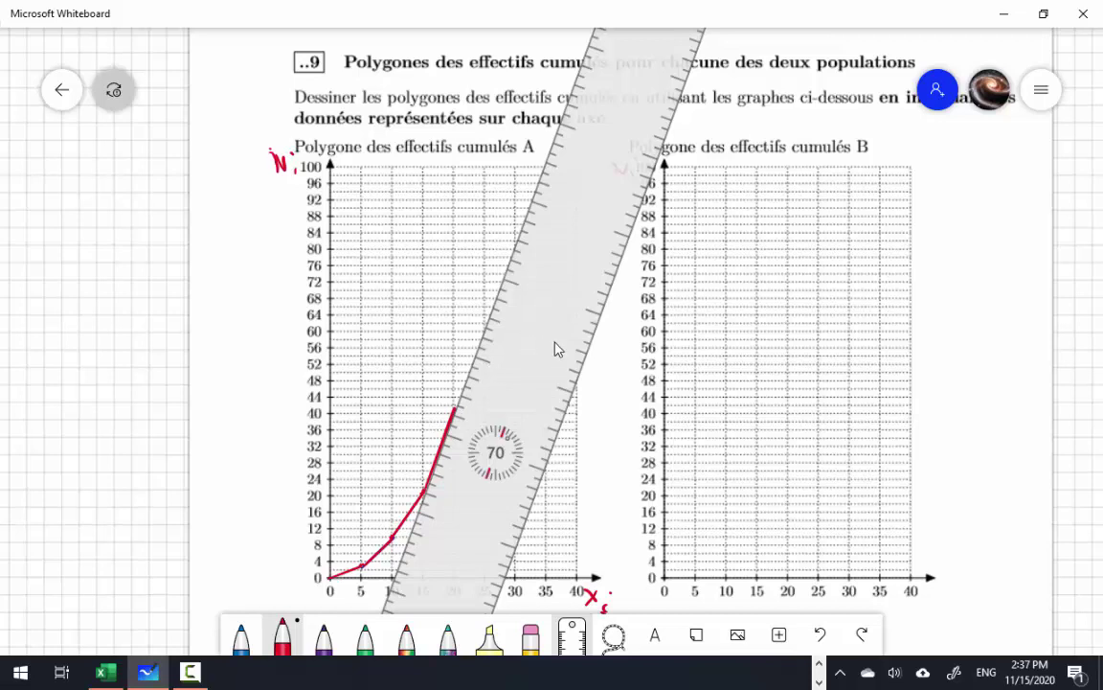
Step: Move the ruler from graph A onto graph B, check the counts in Excel, then select all
{"action": "left_click_drag", "start_coordinate": [556, 346], "coordinate": [878, 370]}
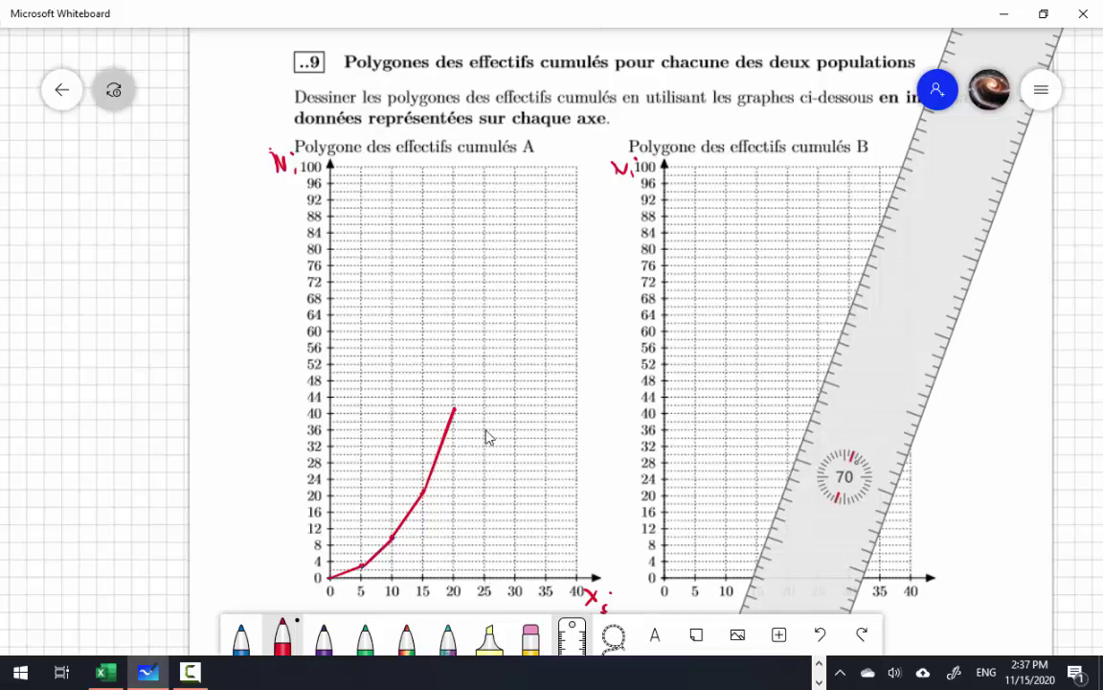
{"action": "key", "text": "alt+Tab"}
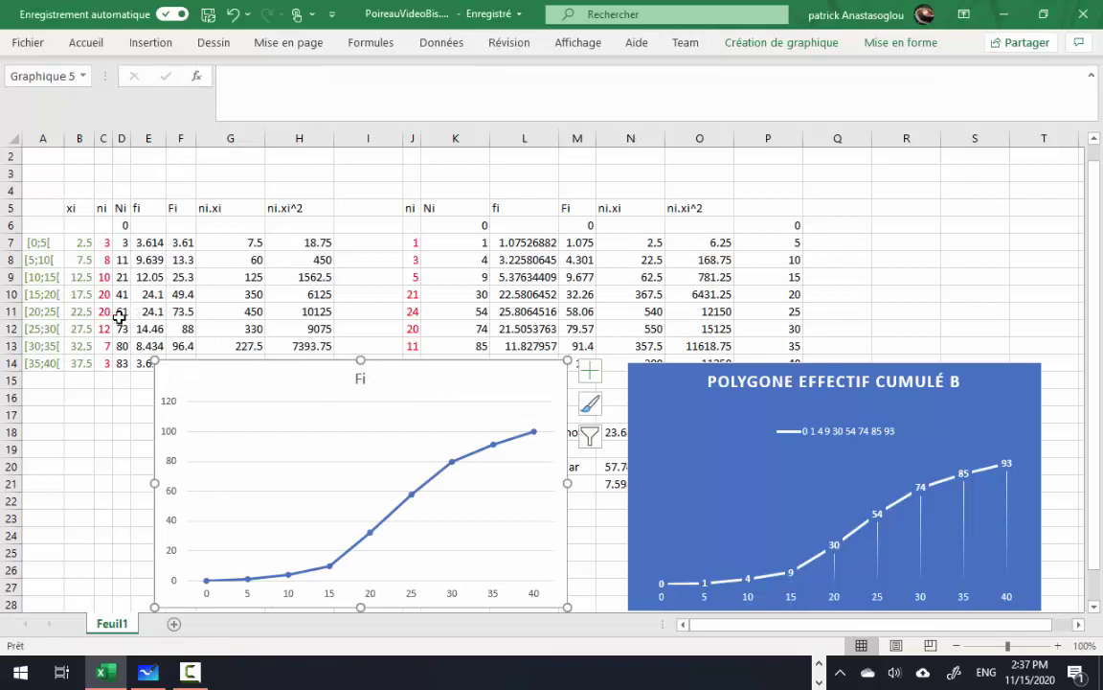
{"action": "key", "text": "alt+Tab"}
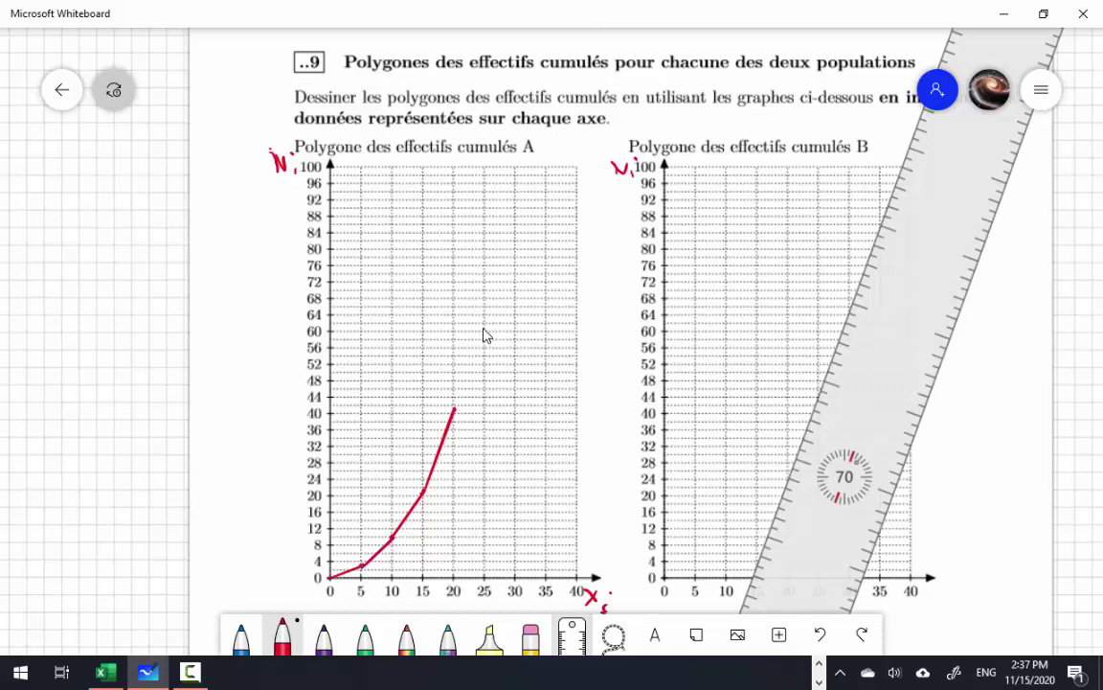
{"action": "key", "text": "ctrl+a"}
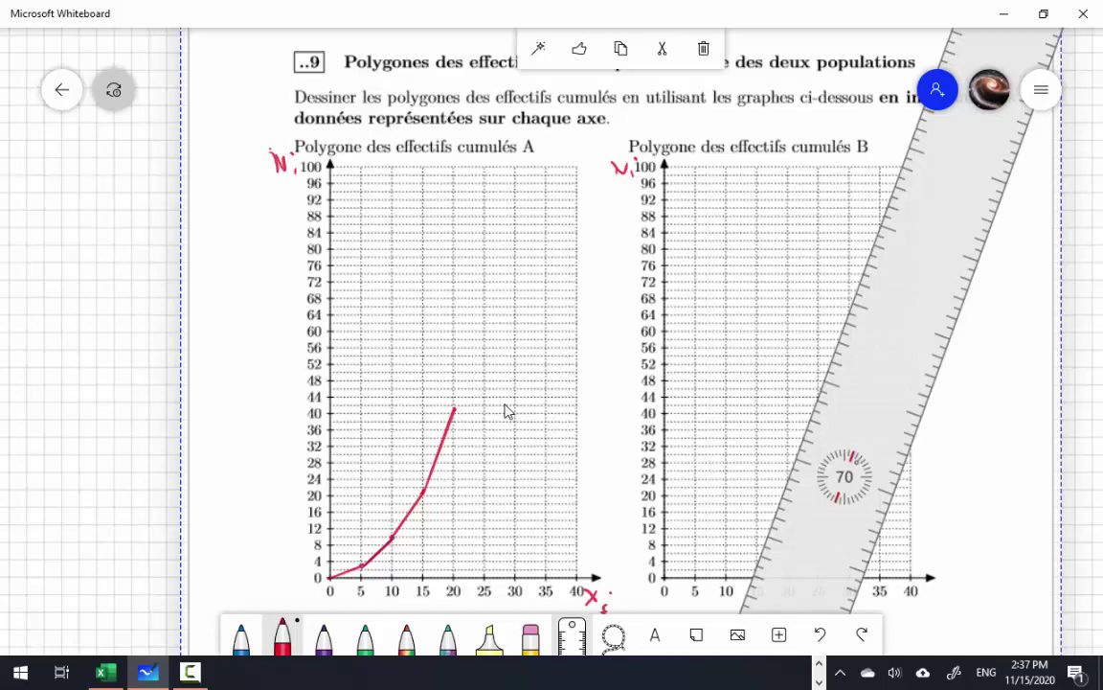
Step: Zoom in on graph A and check the red ink colour and thickness options
{"action": "scroll", "coordinate": [508, 410], "scroll_direction": "down", "scroll_amount": 5, "text": "ctrl"}
{"action": "scroll", "coordinate": [507, 410], "scroll_direction": "down", "scroll_amount": 2, "text": "ctrl"}
{"action": "scroll", "coordinate": [508, 410], "scroll_direction": "up", "scroll_amount": 5, "text": "ctrl"}
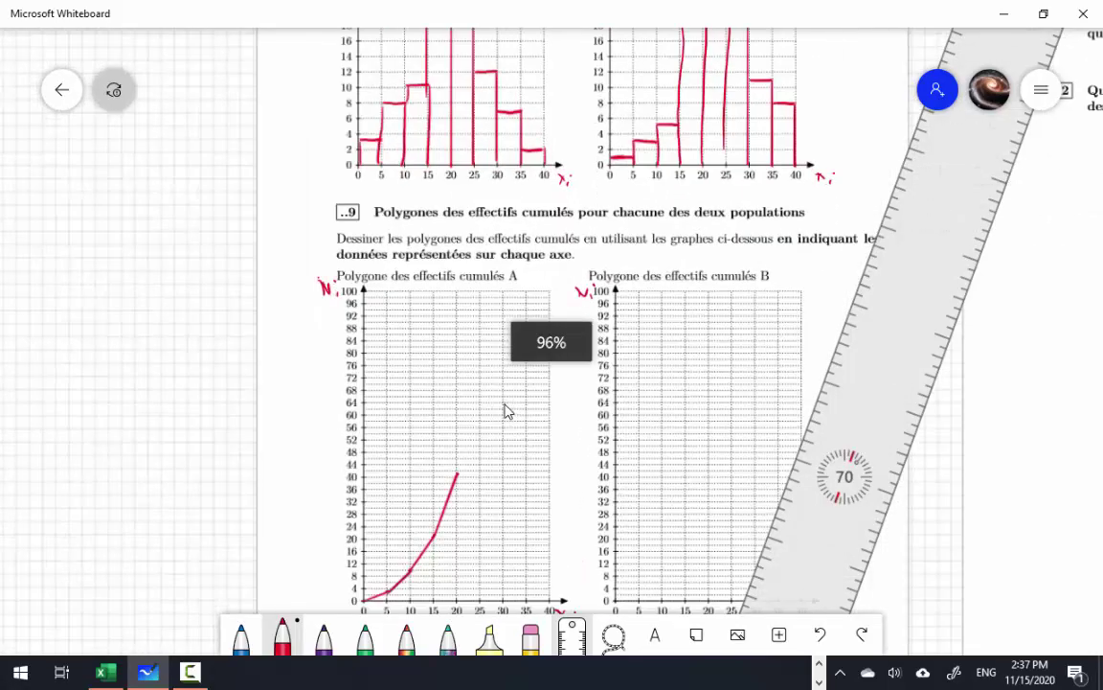
{"action": "scroll", "coordinate": [508, 410], "scroll_direction": "up", "scroll_amount": 3, "text": "ctrl"}
{"action": "scroll", "coordinate": [508, 410], "scroll_direction": "up", "scroll_amount": 2, "text": "ctrl"}
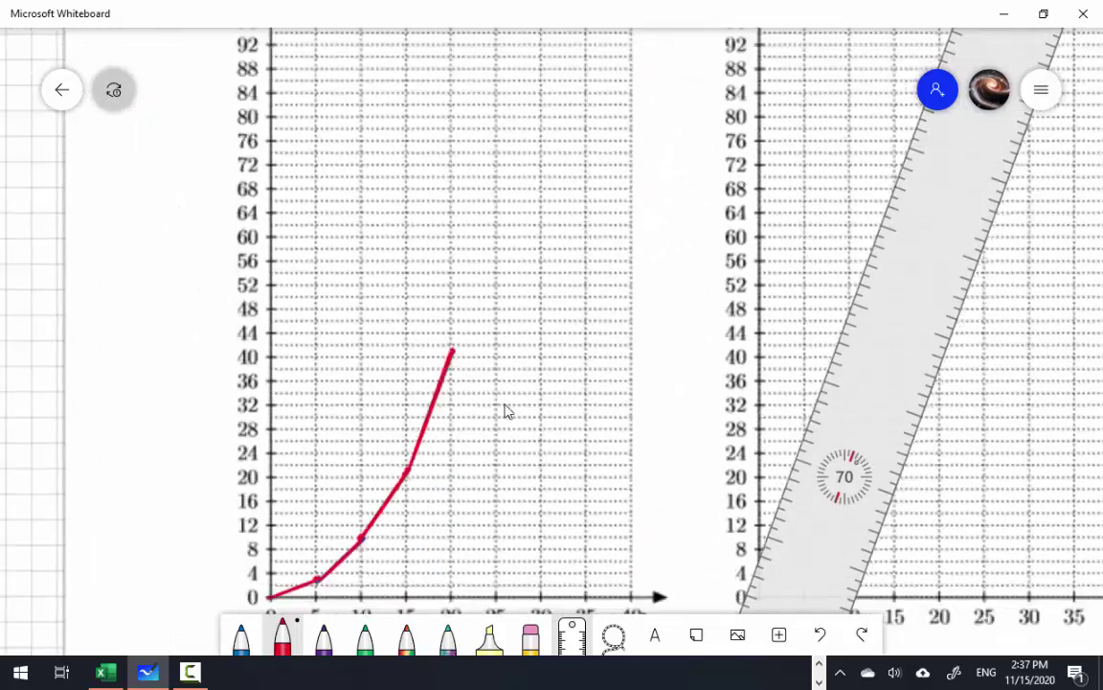
{"action": "scroll", "coordinate": [508, 409], "scroll_direction": "down", "scroll_amount": 2, "text": "ctrl"}
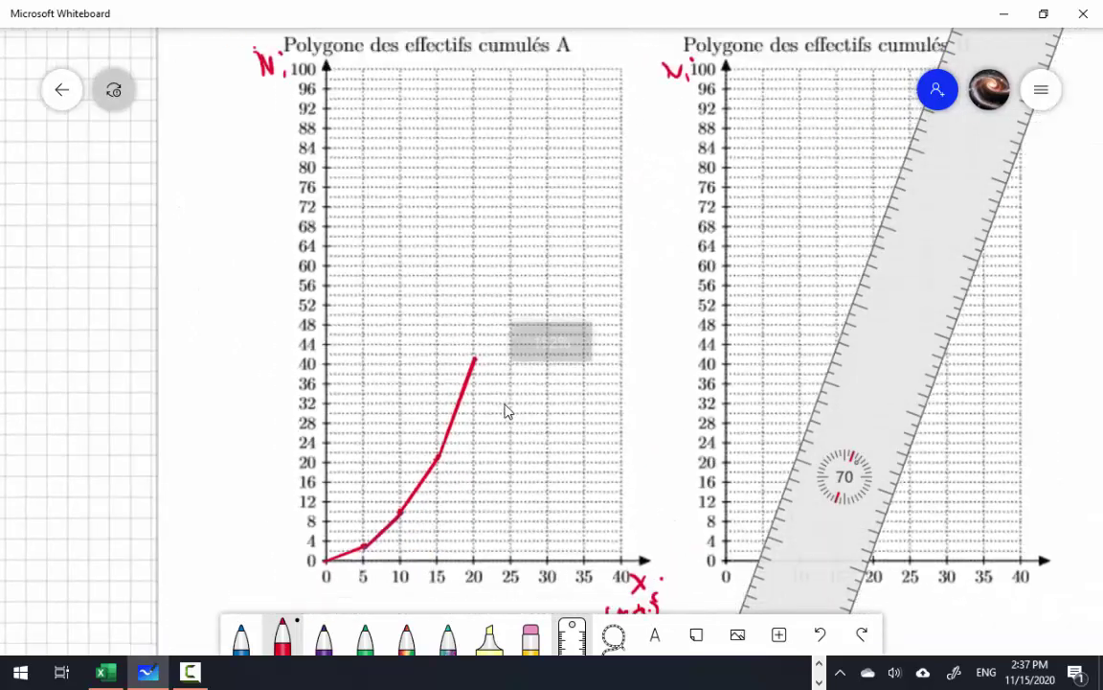
{"action": "scroll", "coordinate": [507, 410], "scroll_direction": "up", "scroll_amount": 1, "text": "ctrl"}
{"action": "scroll", "coordinate": [508, 410], "scroll_direction": "up", "scroll_amount": 1, "text": "ctrl"}
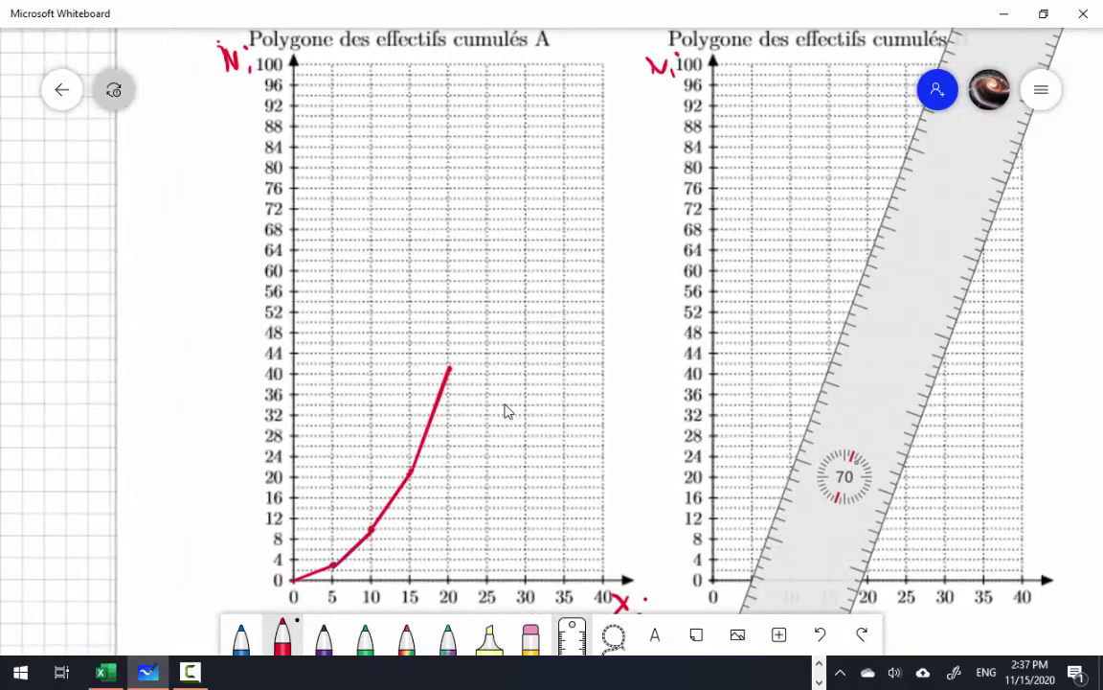
{"action": "left_click", "coordinate": [283, 637]}
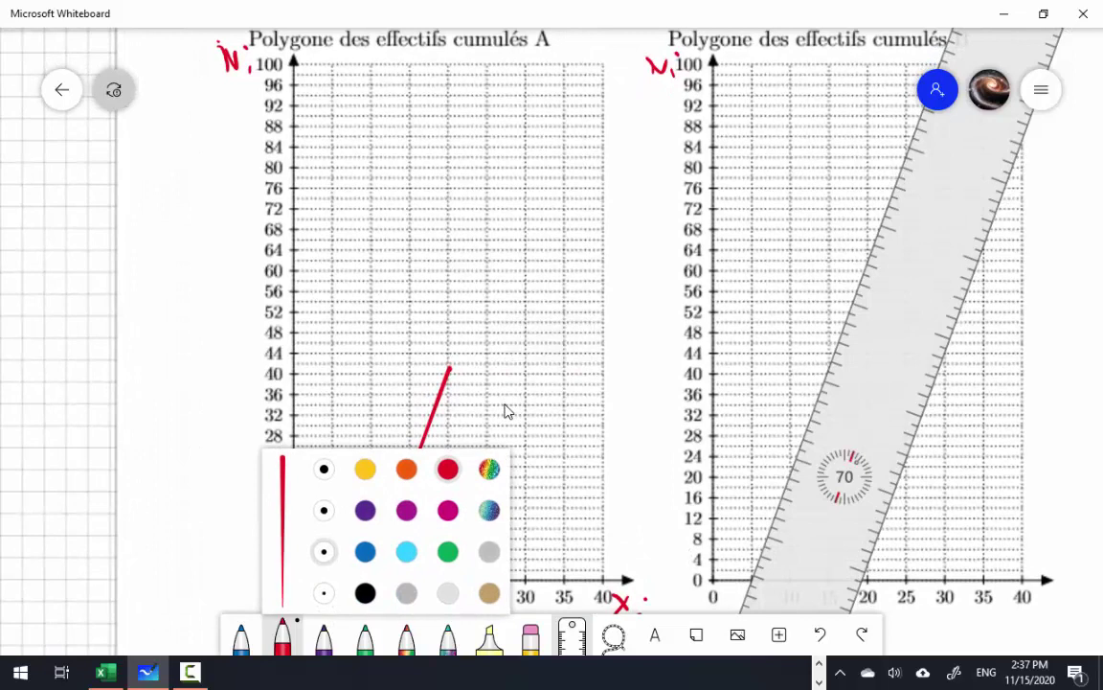
{"action": "key", "text": "Escape"}
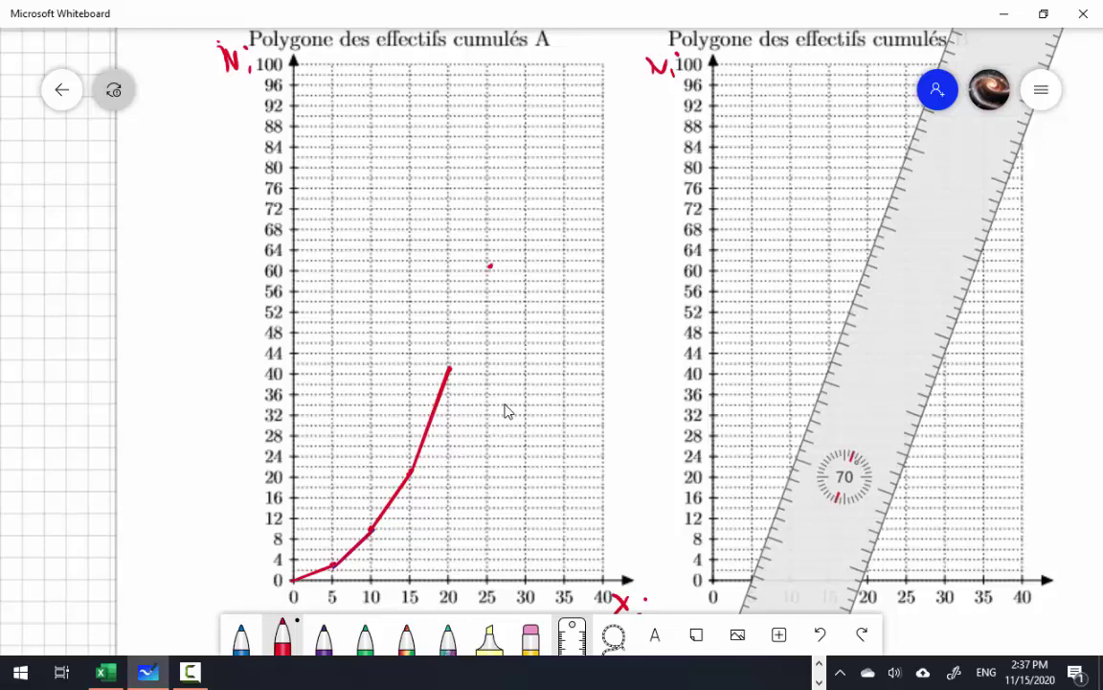
Step: Plot red points at (25, 61), (30, 73) and (35, 80), reading each count from Excel
{"action": "key", "text": "alt+Tab"}
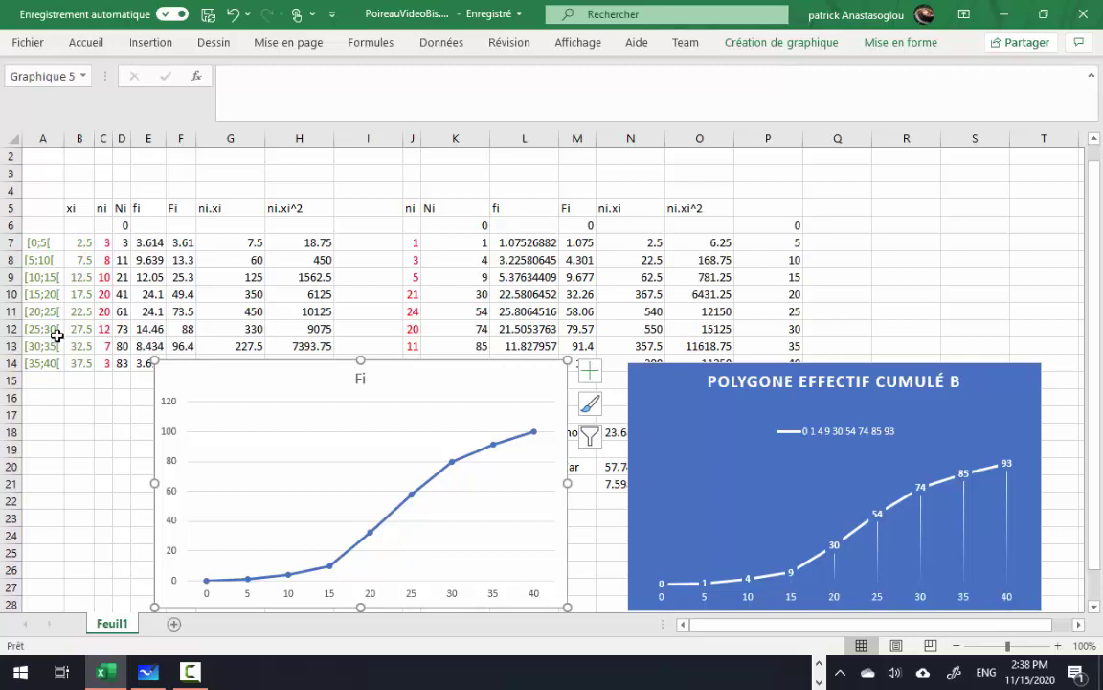
{"action": "key", "text": "alt+Tab"}
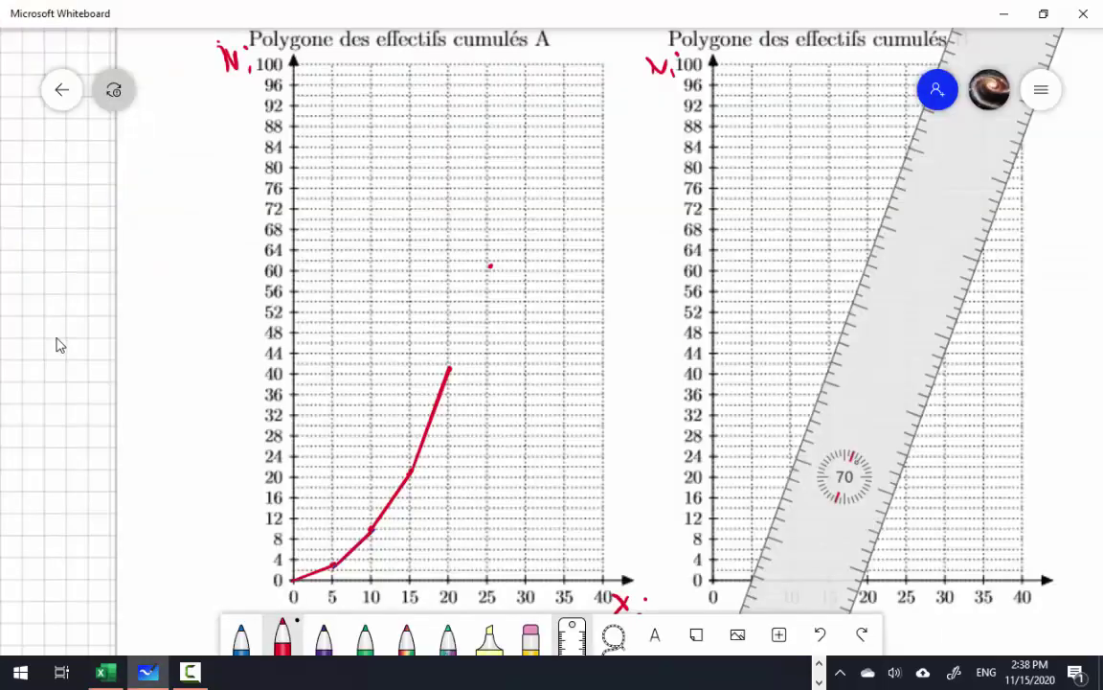
{"action": "key", "text": "alt+Tab"}
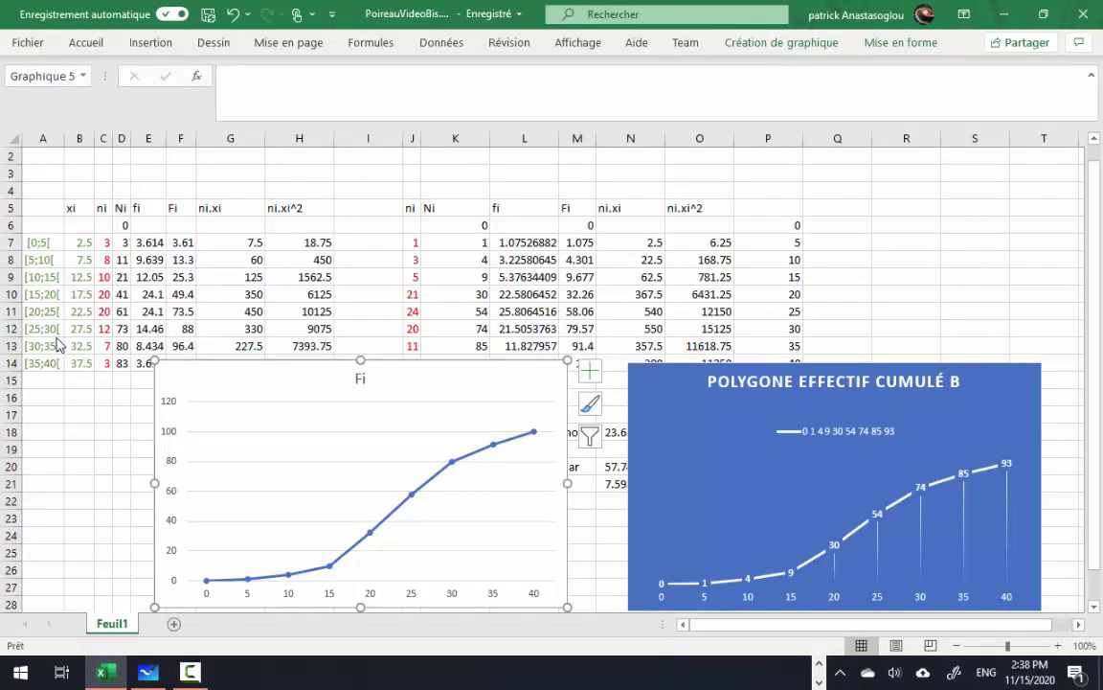
{"action": "key", "text": "alt"}
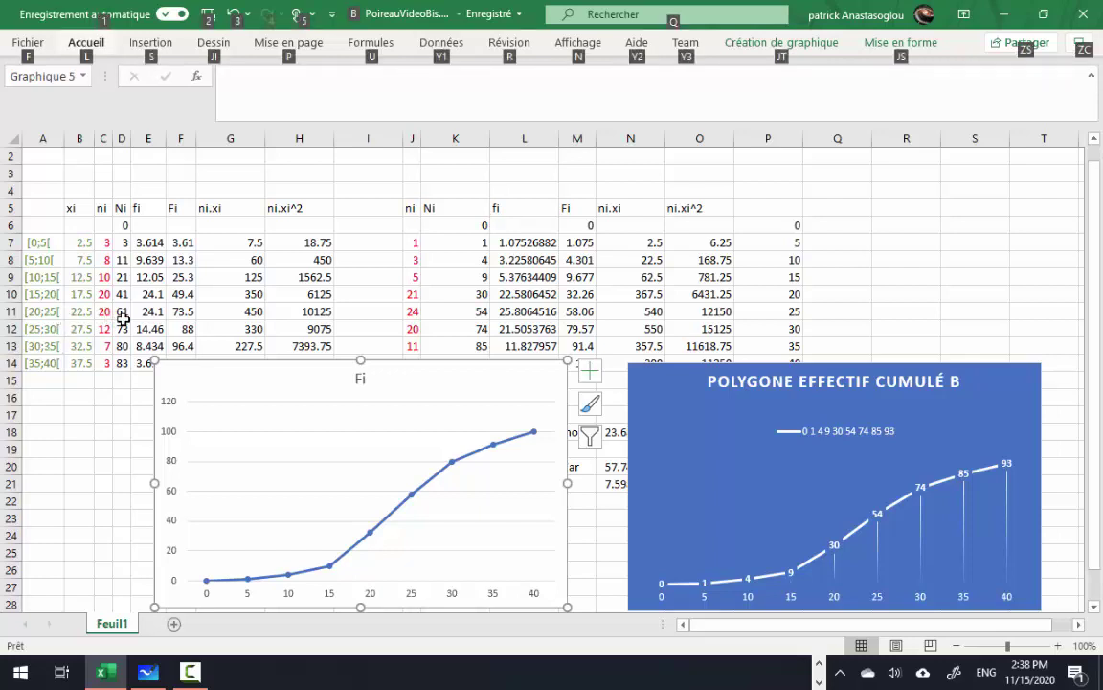
{"action": "key", "text": "alt+Tab"}
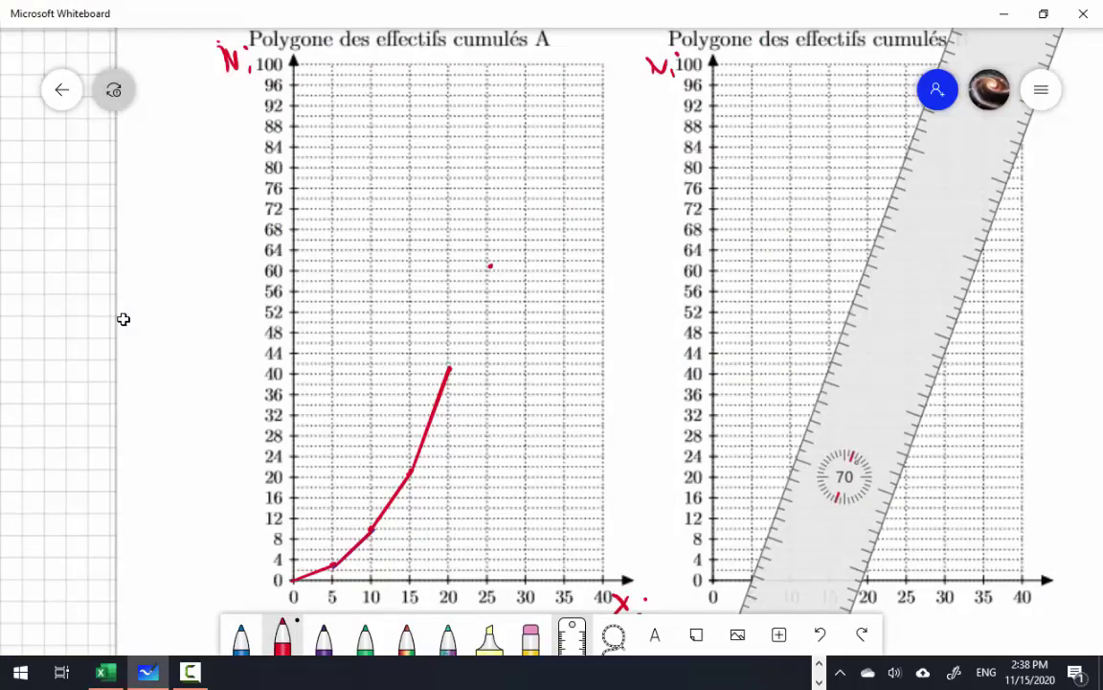
{"action": "key", "text": "alt+Tab"}
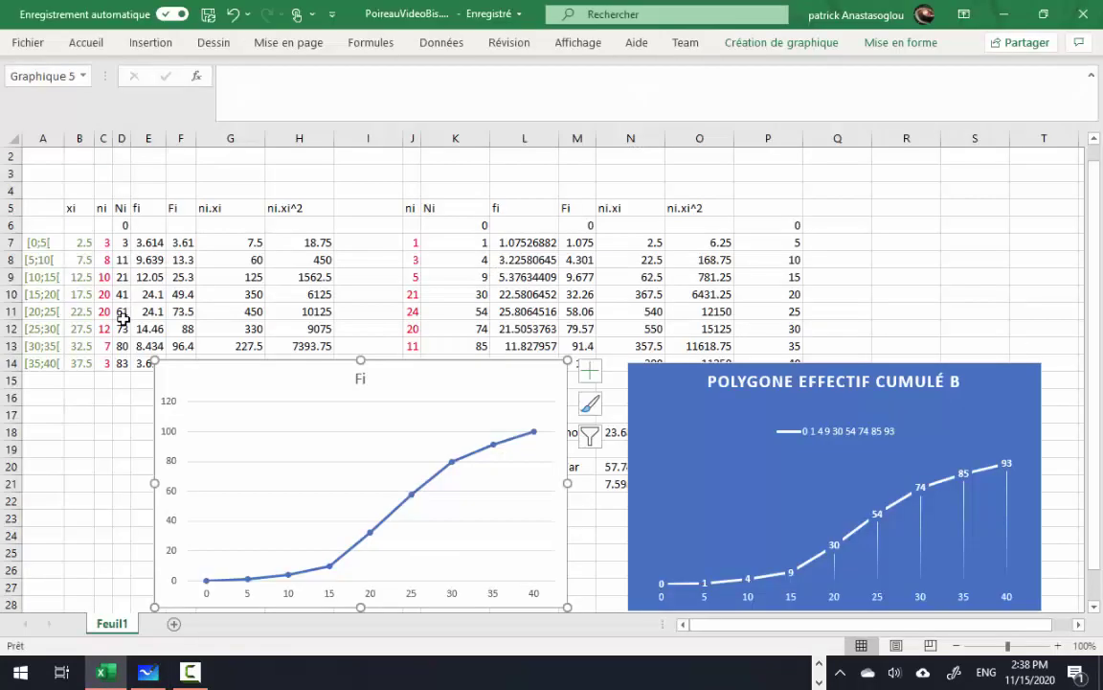
{"action": "key", "text": "alt+Tab"}
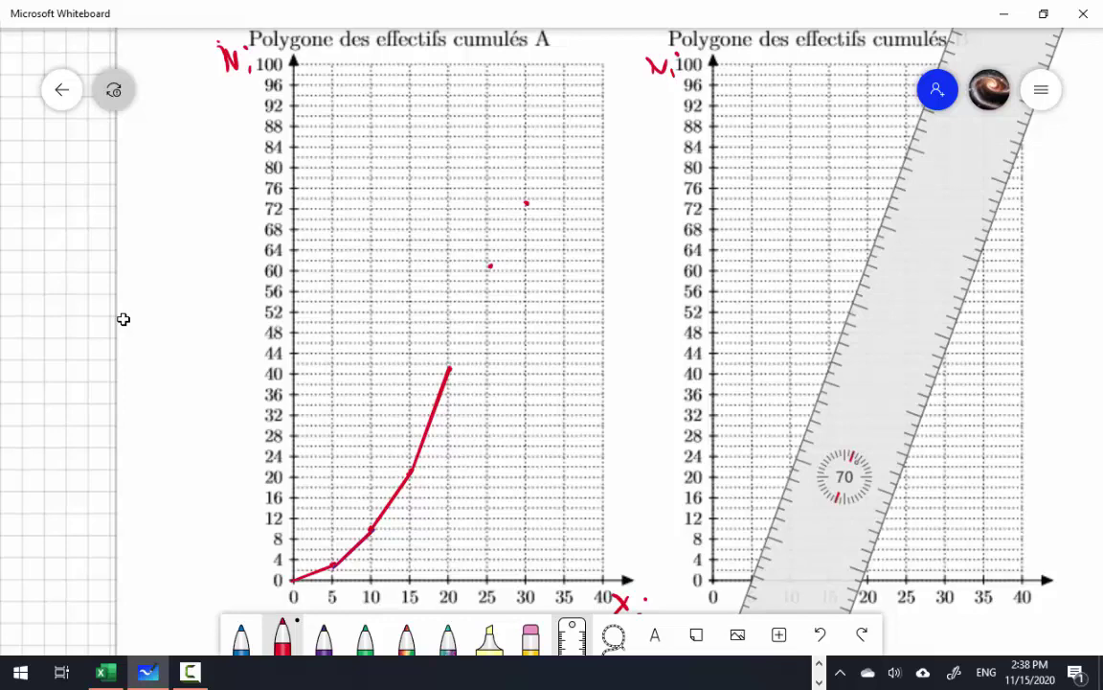
{"action": "key", "text": "alt+Tab"}
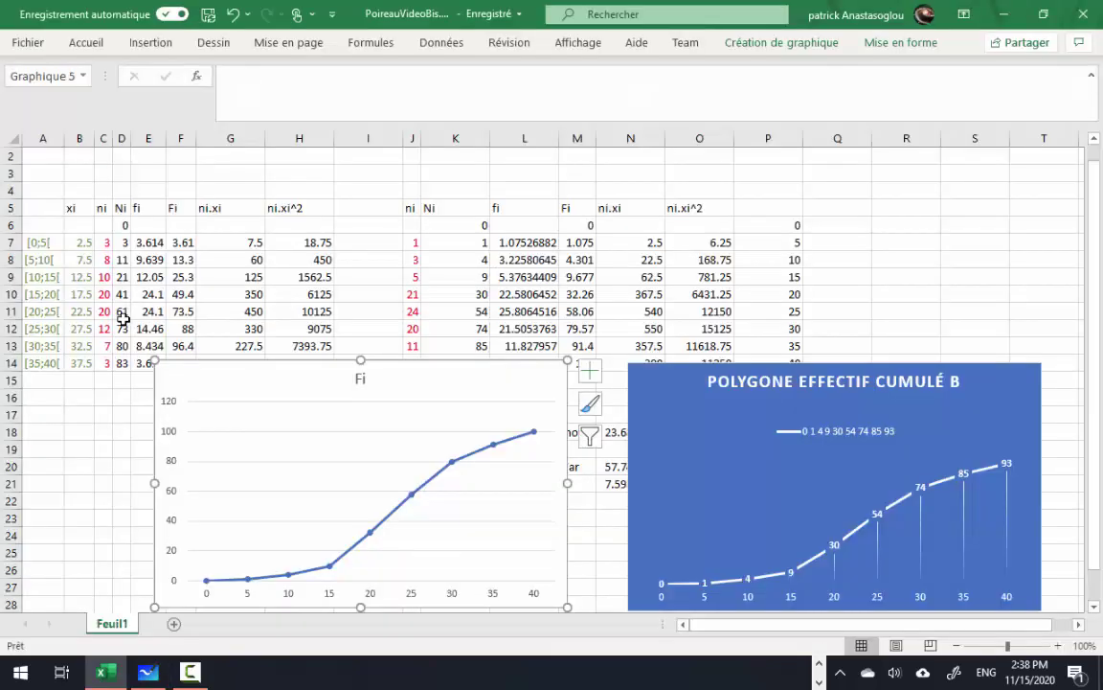
{"action": "key", "text": "alt+Tab"}
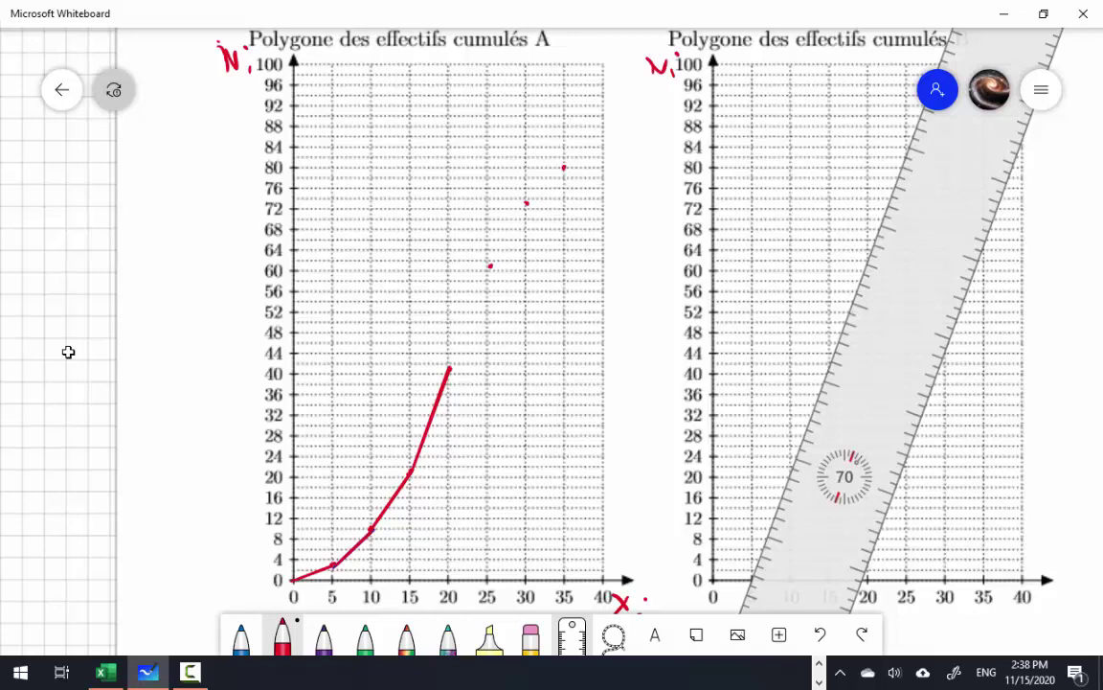
{"action": "key", "text": "alt+Tab"}
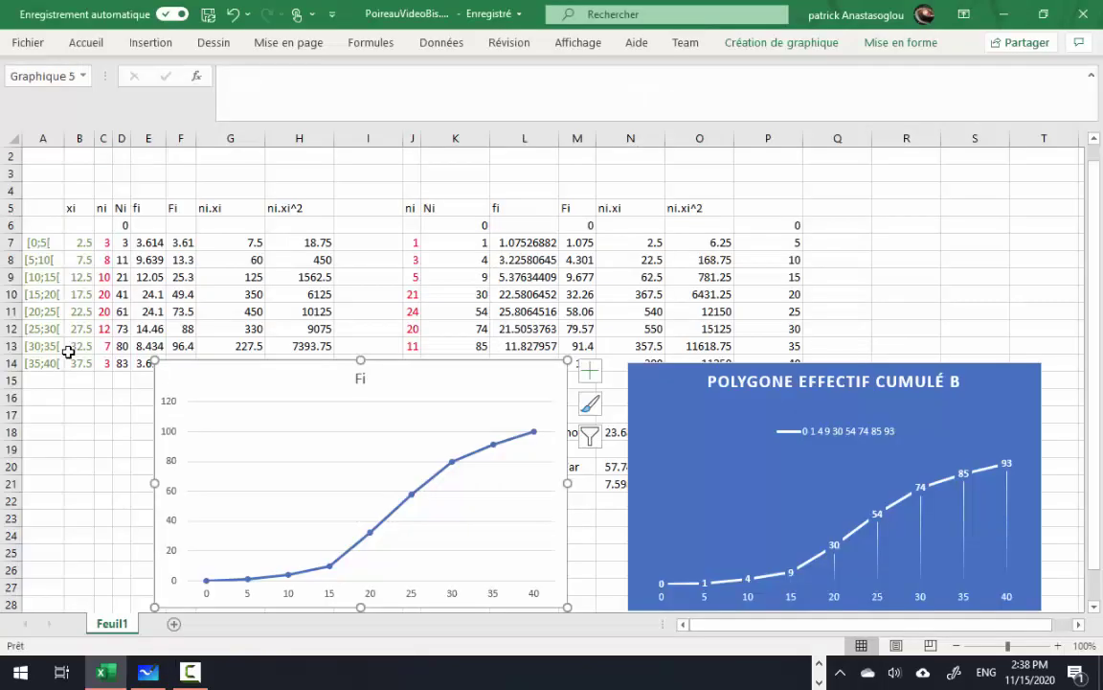
{"action": "key", "text": "alt+Tab"}
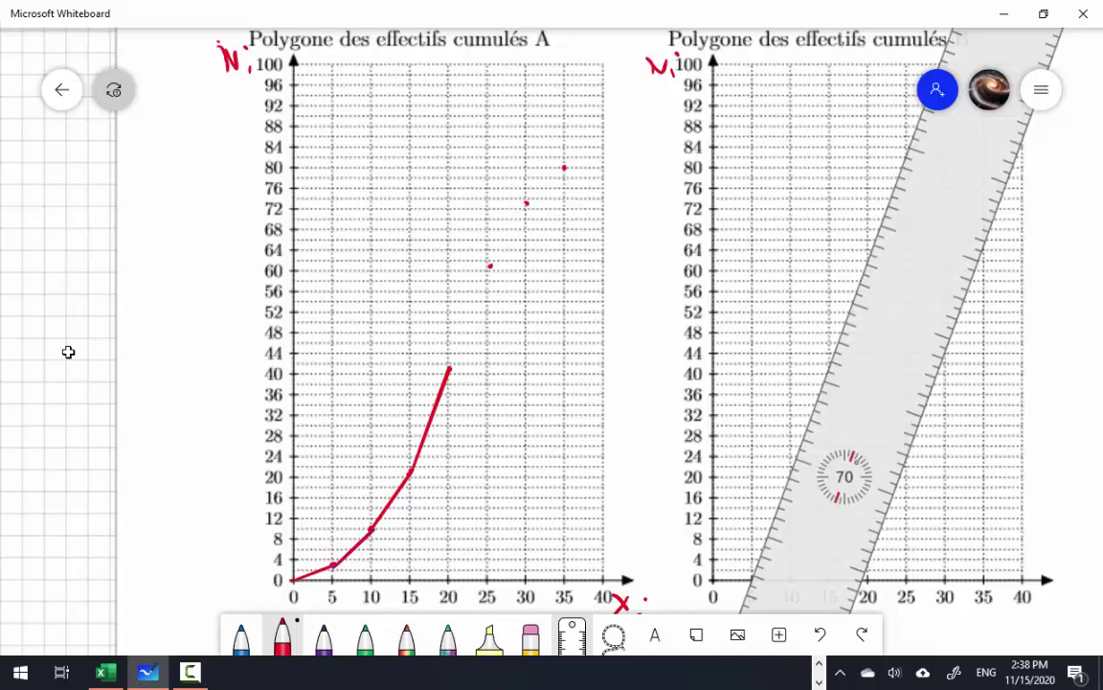
Step: Plot a red point near x = 40 and extend polygon A's line through 25 toward 30
{"action": "left_click", "coordinate": [602, 150]}
{"action": "mouse_move", "coordinate": [844, 476]}
{"action": "left_mouse_down"}
{"action": "mouse_move", "coordinate": [767, 375]}
{"action": "mouse_move", "coordinate": [571, 303]}
{"action": "mouse_move", "coordinate": [543, 278]}
{"action": "left_mouse_up"}
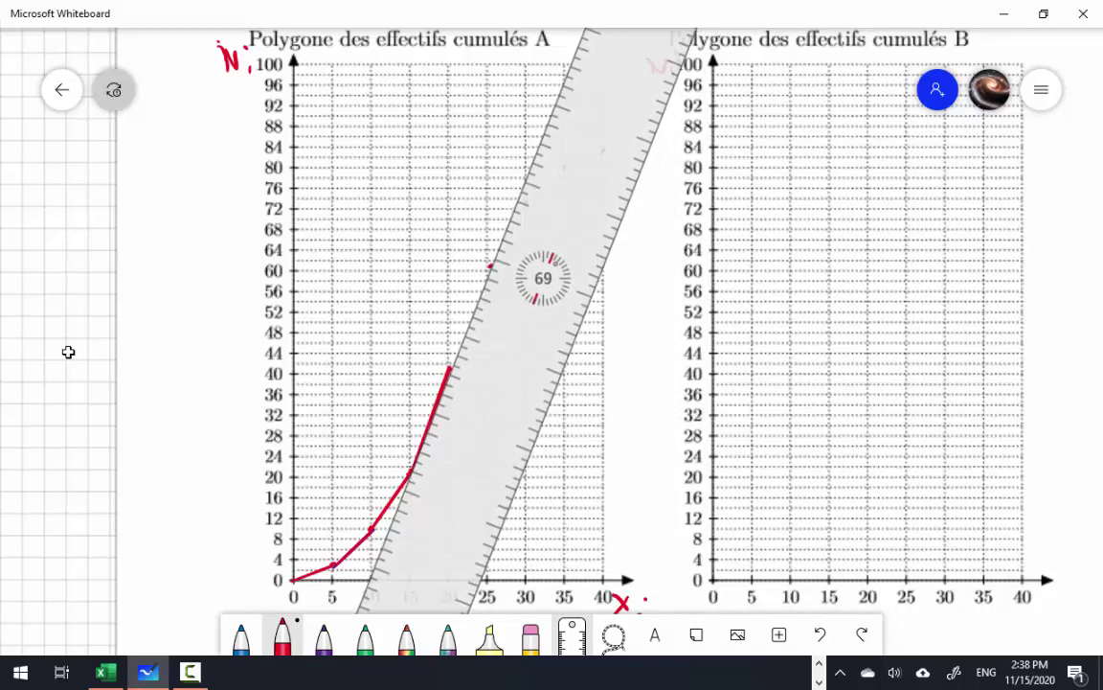
{"action": "left_click_drag", "start_coordinate": [452, 364], "coordinate": [490, 265]}
{"action": "left_click_drag", "start_coordinate": [671, 383], "coordinate": [629, 362]}
{"action": "mouse_move", "coordinate": [566, 271]}
{"action": "left_mouse_down"}
{"action": "mouse_move", "coordinate": [527, 244]}
{"action": "mouse_move", "coordinate": [523, 223]}
{"action": "left_mouse_up"}
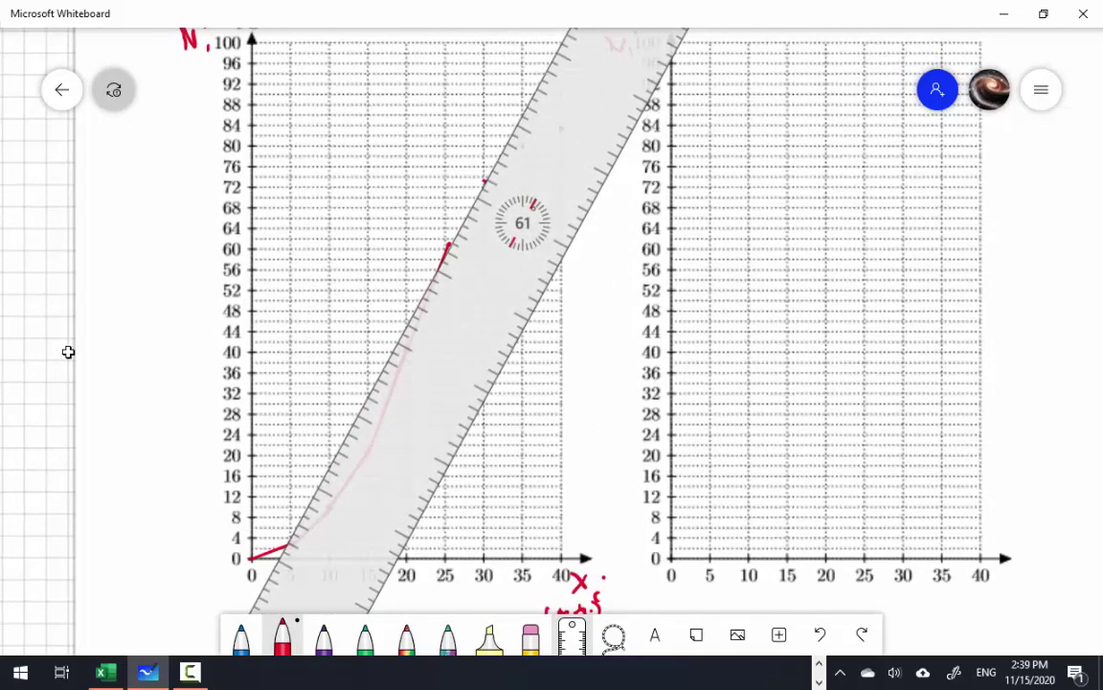
{"action": "left_click_drag", "start_coordinate": [446, 248], "coordinate": [483, 180]}
Step: Join the points at 30, 35 and 40 in red along the ruler
{"action": "left_click_drag", "start_coordinate": [522, 223], "coordinate": [530, 213]}
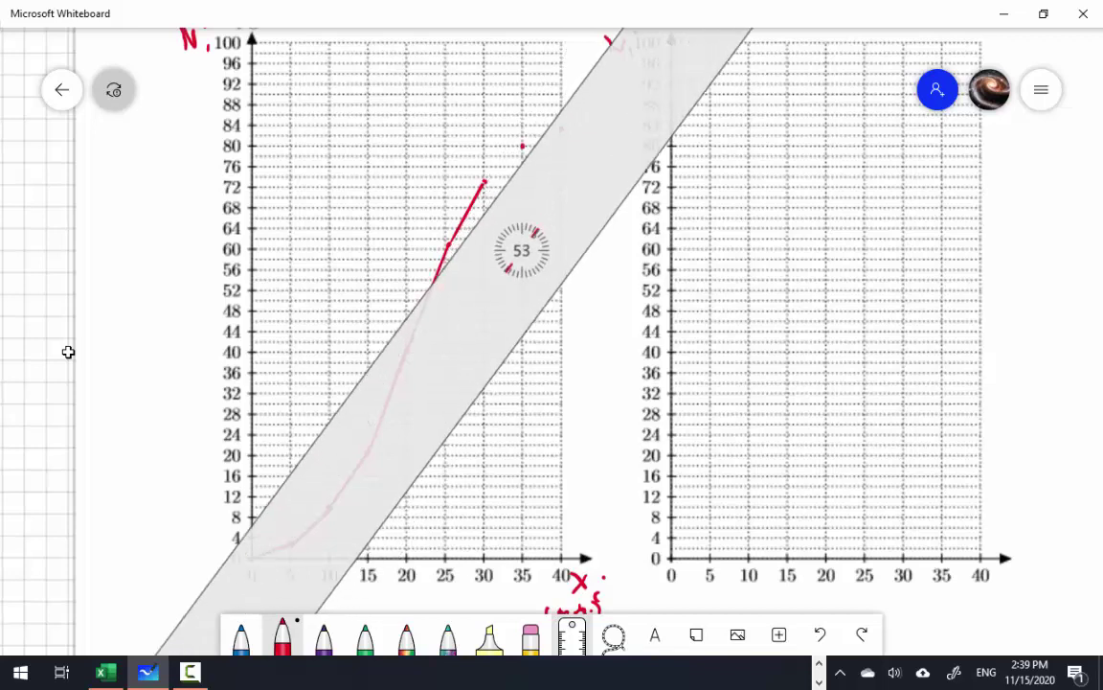
{"action": "left_click_drag", "start_coordinate": [251, 559], "coordinate": [377, 432]}
{"action": "left_click_drag", "start_coordinate": [529, 213], "coordinate": [532, 211]}
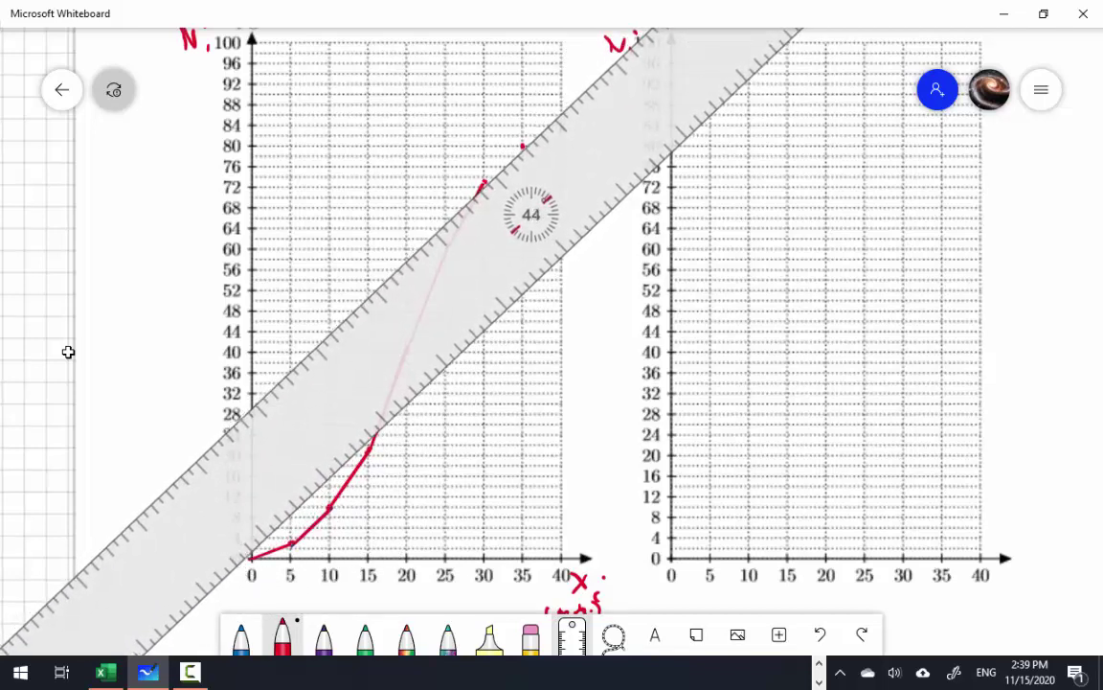
{"action": "left_click_drag", "start_coordinate": [484, 180], "coordinate": [526, 144]}
{"action": "mouse_move", "coordinate": [532, 214]}
{"action": "left_mouse_down"}
{"action": "mouse_move", "coordinate": [889, 305]}
{"action": "mouse_move", "coordinate": [670, 307]}
{"action": "mouse_move", "coordinate": [601, 163]}
{"action": "mouse_move", "coordinate": [591, 191]}
{"action": "mouse_move", "coordinate": [594, 175]}
{"action": "left_mouse_up"}
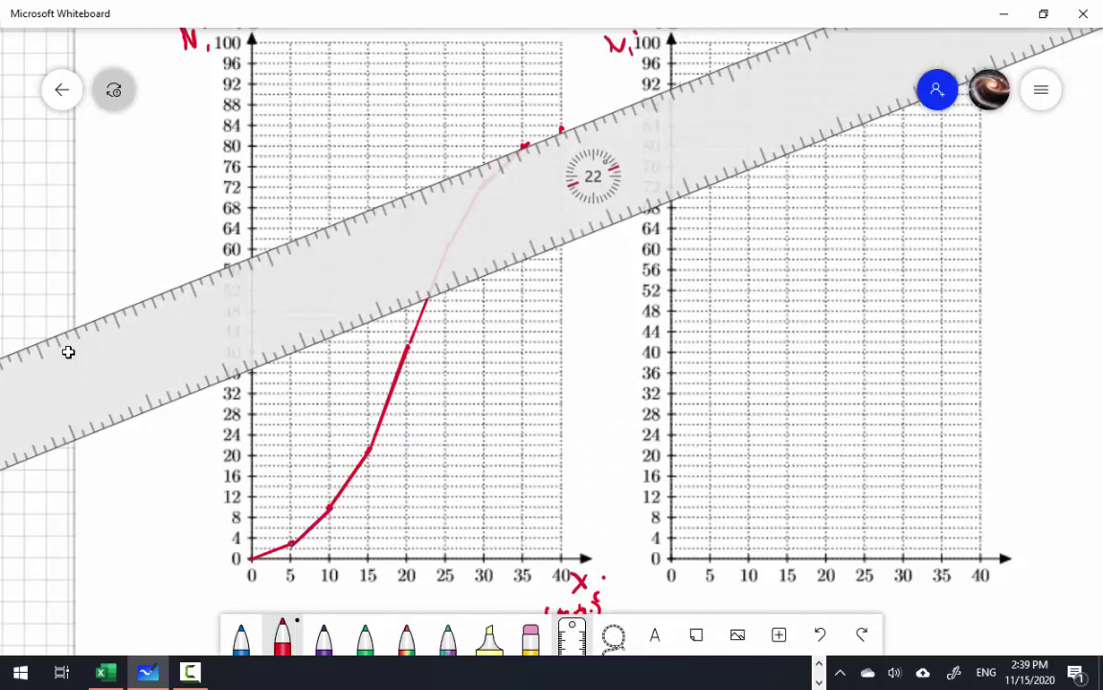
{"action": "left_click_drag", "start_coordinate": [561, 128], "coordinate": [524, 145]}
{"action": "left_click_drag", "start_coordinate": [592, 176], "coordinate": [993, 343]}
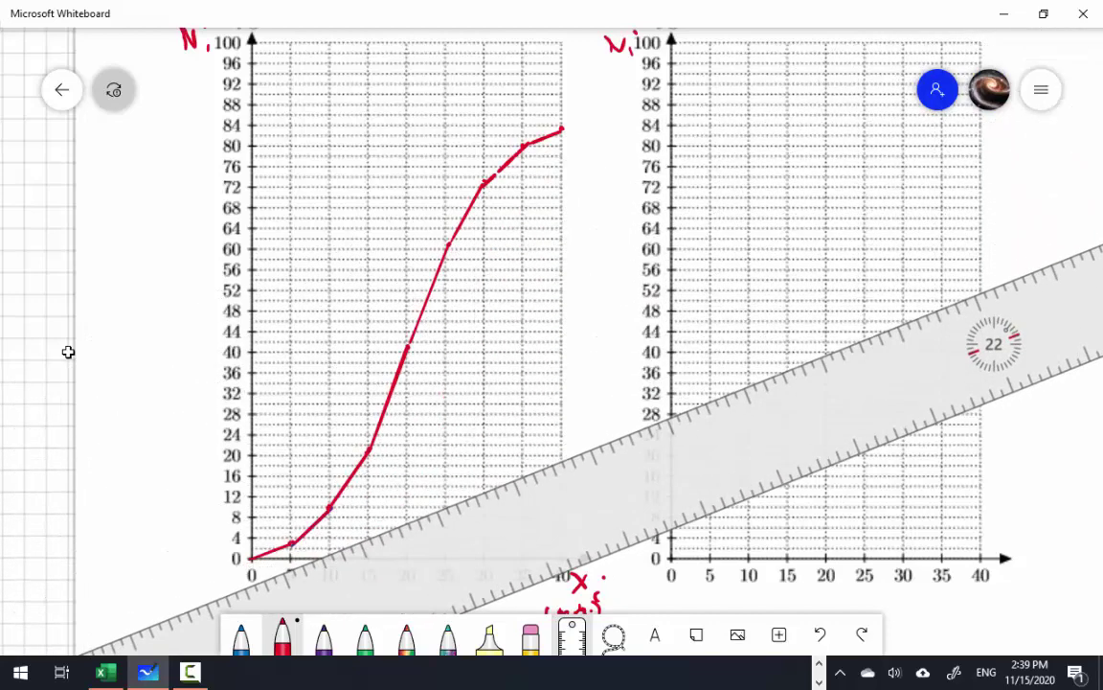
Step: Bring the ruler back and stand it upright at 90° left of graph A
{"action": "left_click", "coordinate": [572, 634]}
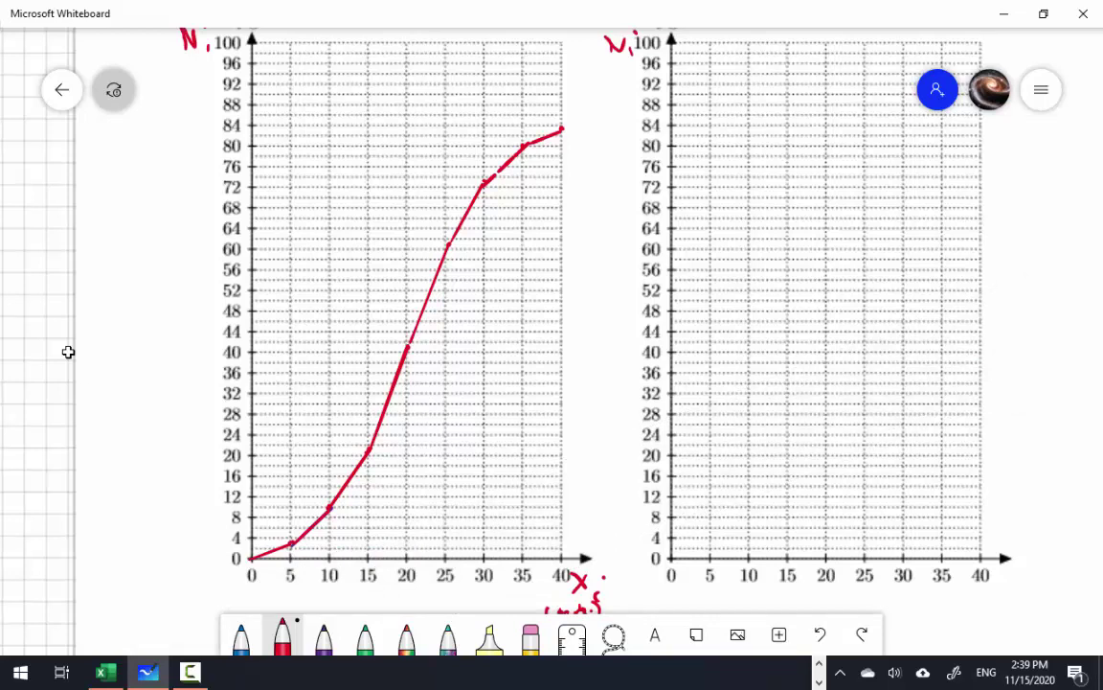
{"action": "left_click", "coordinate": [571, 634]}
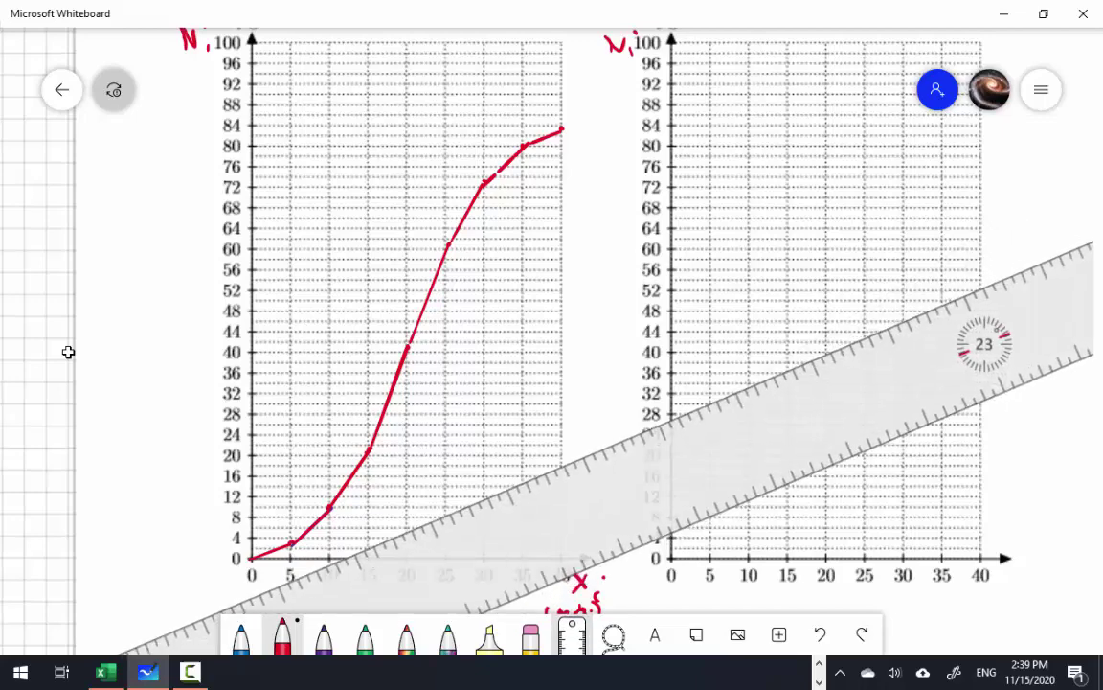
{"action": "mouse_move", "coordinate": [757, 311]}
{"action": "left_mouse_down"}
{"action": "mouse_move", "coordinate": [196, 318]}
{"action": "mouse_move", "coordinate": [192, 424]}
{"action": "left_mouse_up"}
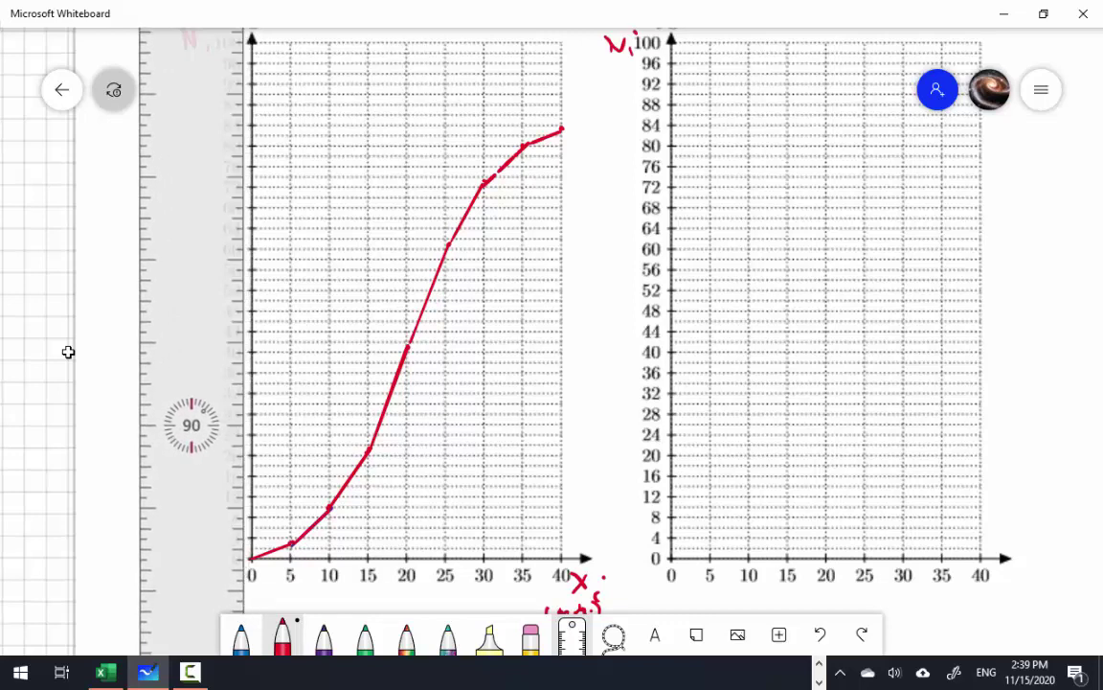
{"action": "left_click_drag", "start_coordinate": [191, 424], "coordinate": [199, 401]}
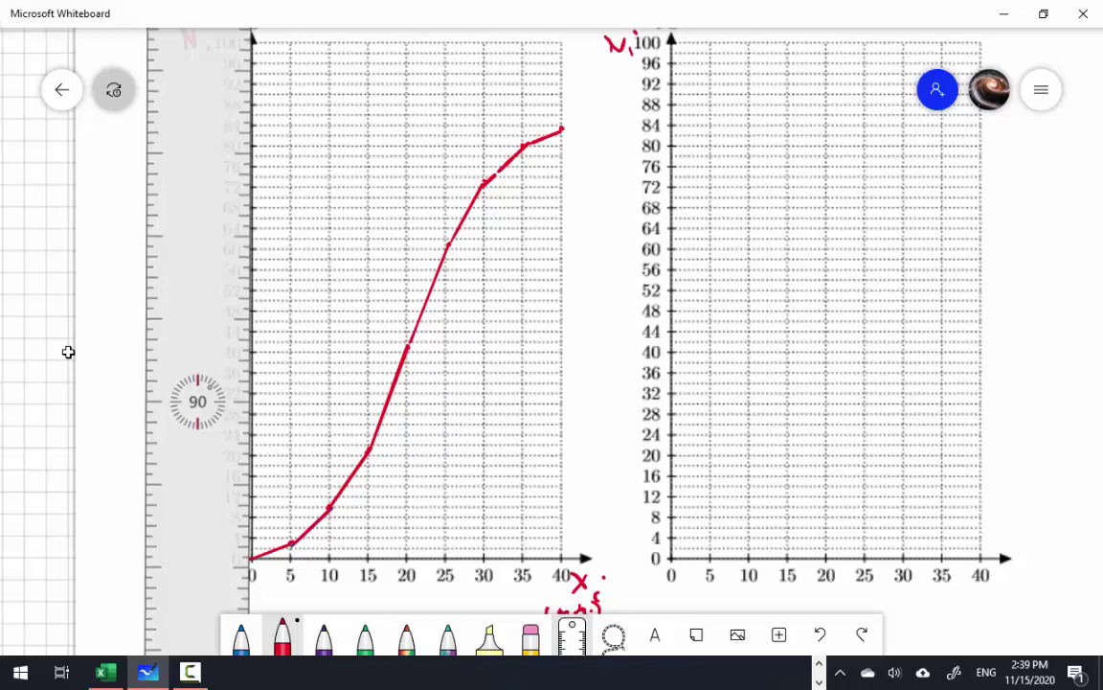
Step: Draw a green vertical scale left of graph A, tick its base labelled 0, and label the top fn
{"action": "left_click", "coordinate": [365, 635]}
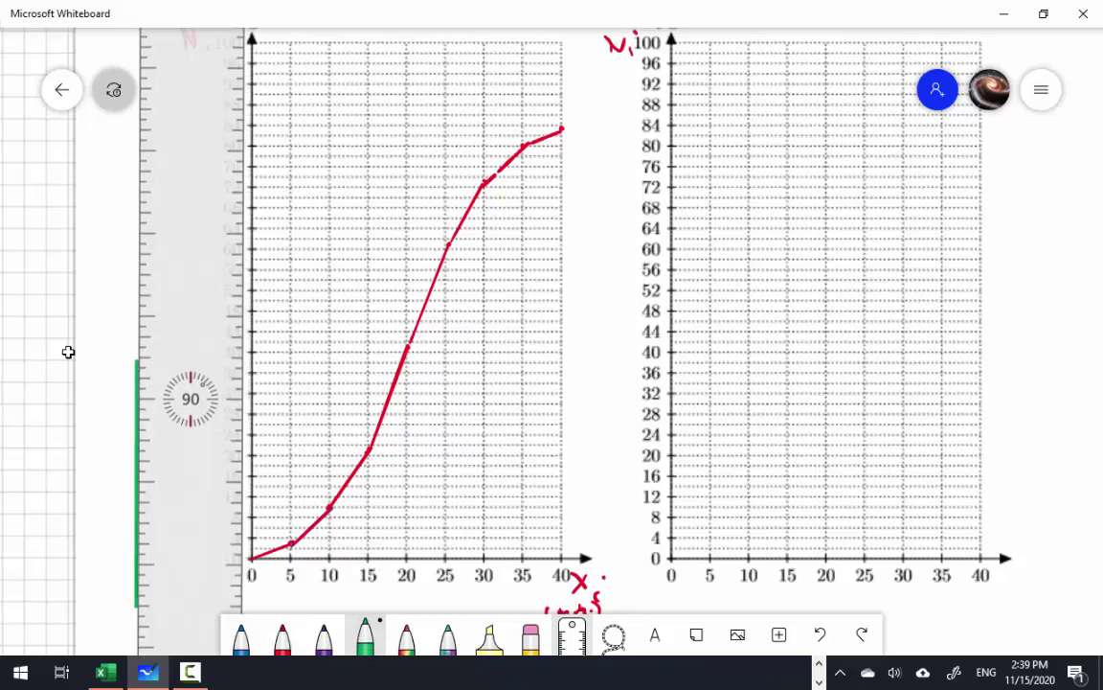
{"action": "left_click_drag", "start_coordinate": [137, 604], "coordinate": [137, 111]}
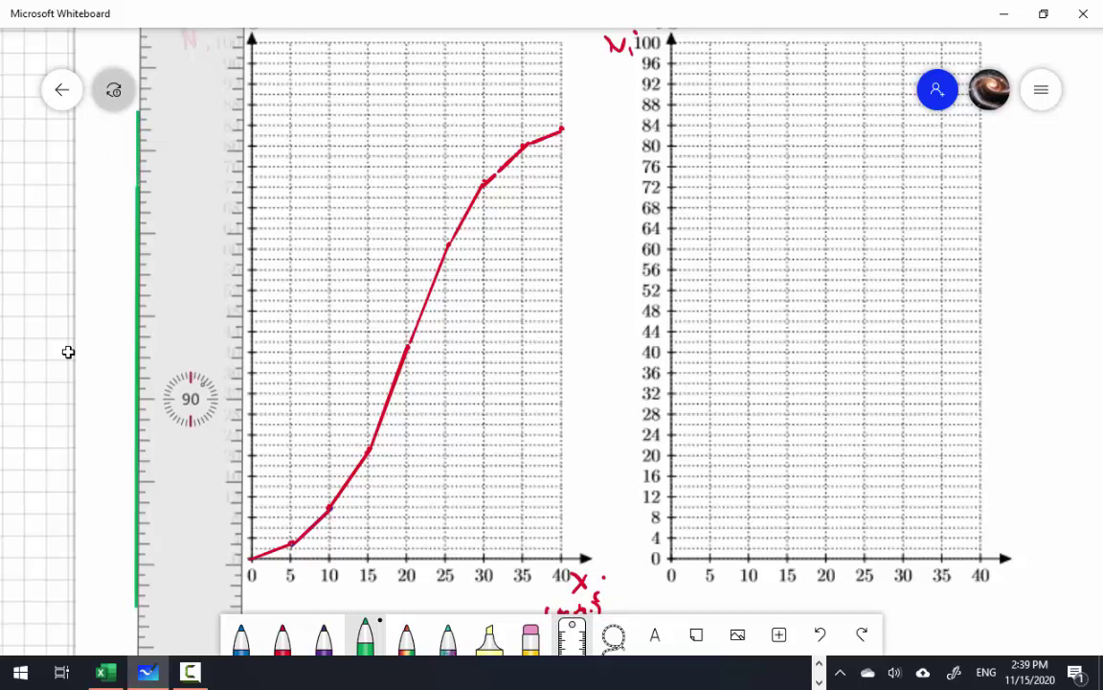
{"action": "left_click_drag", "start_coordinate": [137, 46], "coordinate": [137, 61]}
{"action": "mouse_move", "coordinate": [191, 398]}
{"action": "left_mouse_down"}
{"action": "mouse_move", "coordinate": [423, 401]}
{"action": "mouse_move", "coordinate": [859, 454]}
{"action": "mouse_move", "coordinate": [783, 453]}
{"action": "mouse_move", "coordinate": [626, 505]}
{"action": "mouse_move", "coordinate": [573, 581]}
{"action": "mouse_move", "coordinate": [572, 603]}
{"action": "left_mouse_up"}
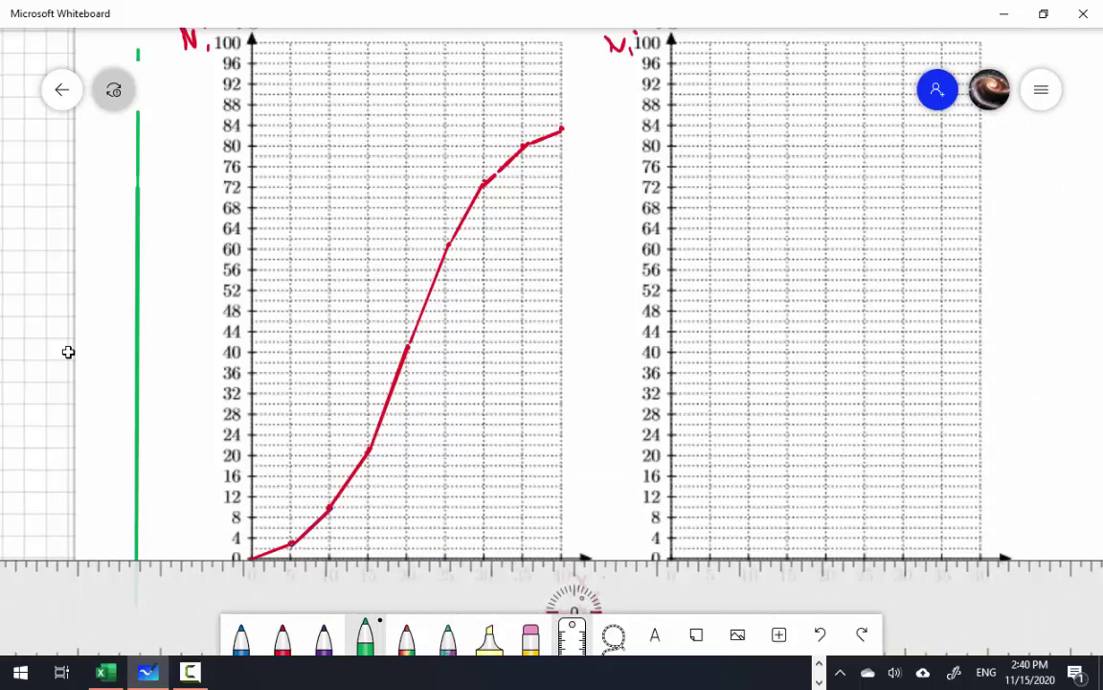
{"action": "left_click_drag", "start_coordinate": [94, 559], "coordinate": [111, 559]}
{"action": "left_click_drag", "start_coordinate": [573, 603], "coordinate": [572, 649]}
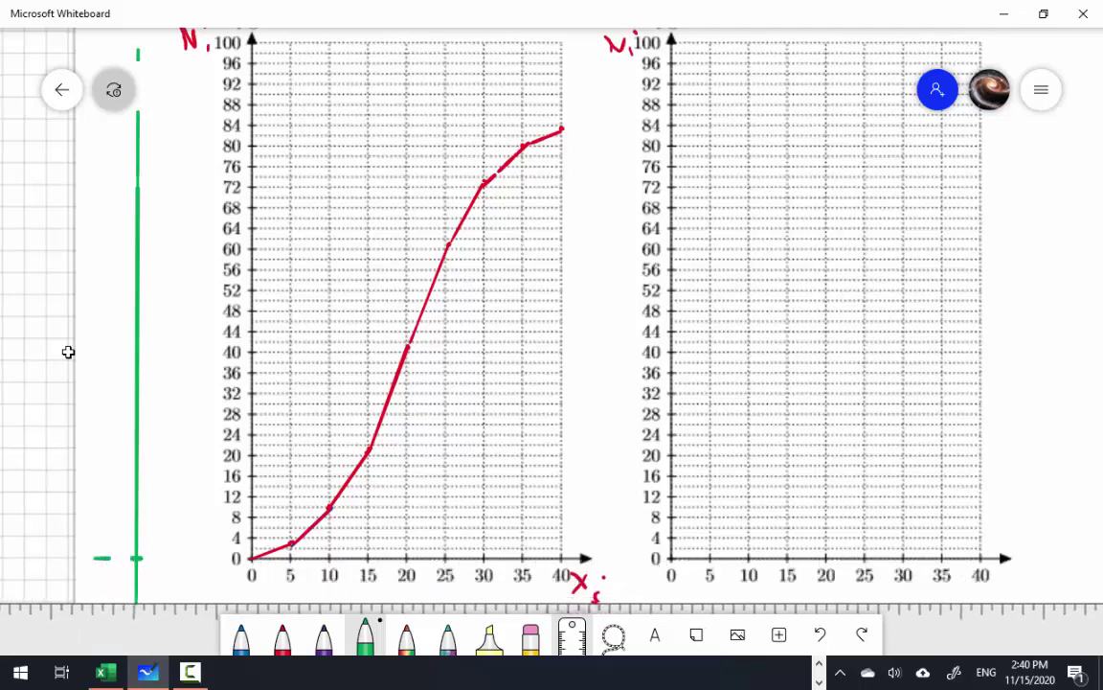
{"action": "left_click_drag", "start_coordinate": [100, 537], "coordinate": [107, 558]}
{"action": "mouse_move", "coordinate": [120, 50]}
{"action": "left_mouse_down"}
{"action": "mouse_move", "coordinate": [138, 52]}
{"action": "mouse_move", "coordinate": [118, 25]}
{"action": "mouse_move", "coordinate": [119, 52]}
{"action": "left_mouse_up"}
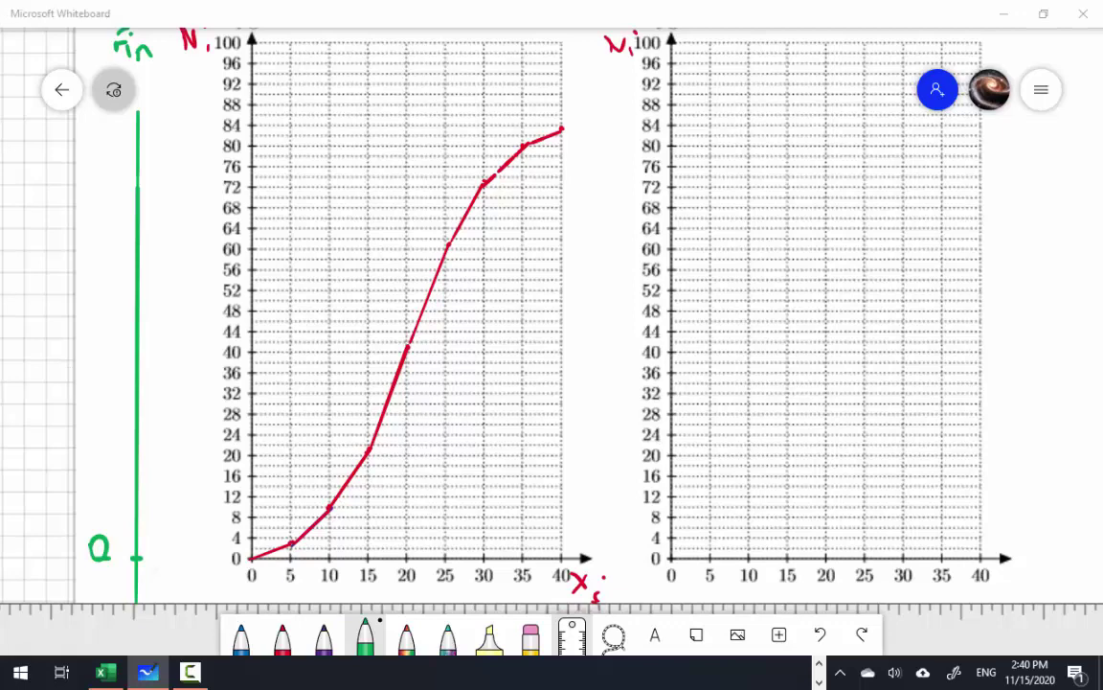
{"action": "right_click", "coordinate": [148, 672]}
Step: Level the ruler with the curve's top and mark a tick labelled 100 on the green scale
{"action": "left_click", "coordinate": [572, 634]}
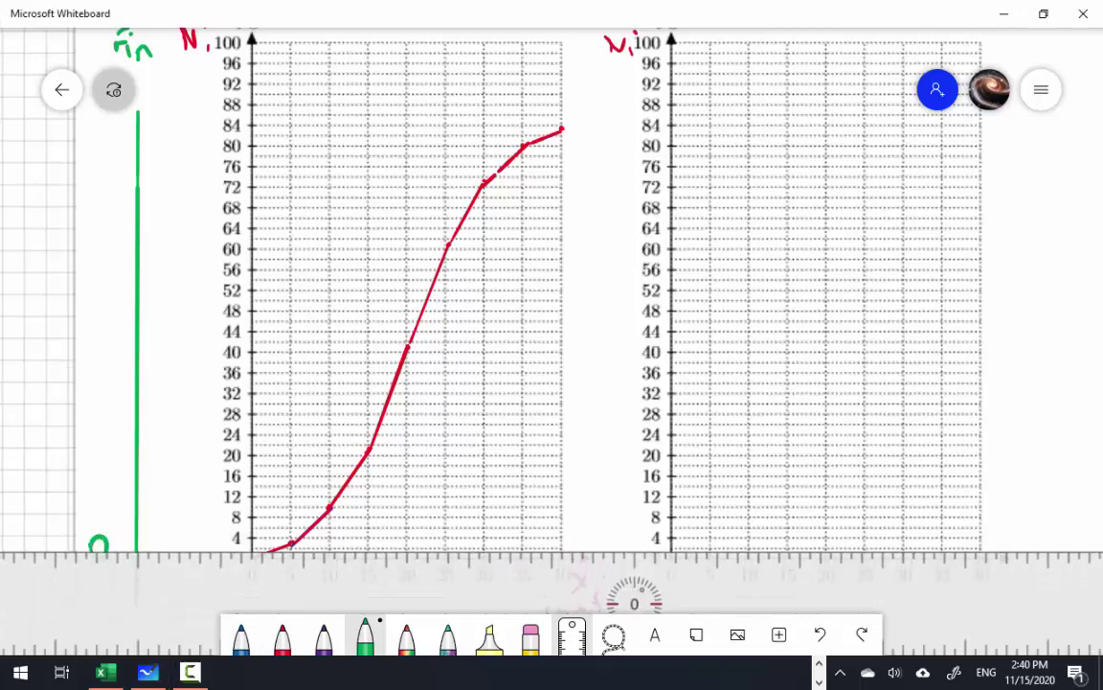
{"action": "left_click_drag", "start_coordinate": [635, 599], "coordinate": [562, 182]}
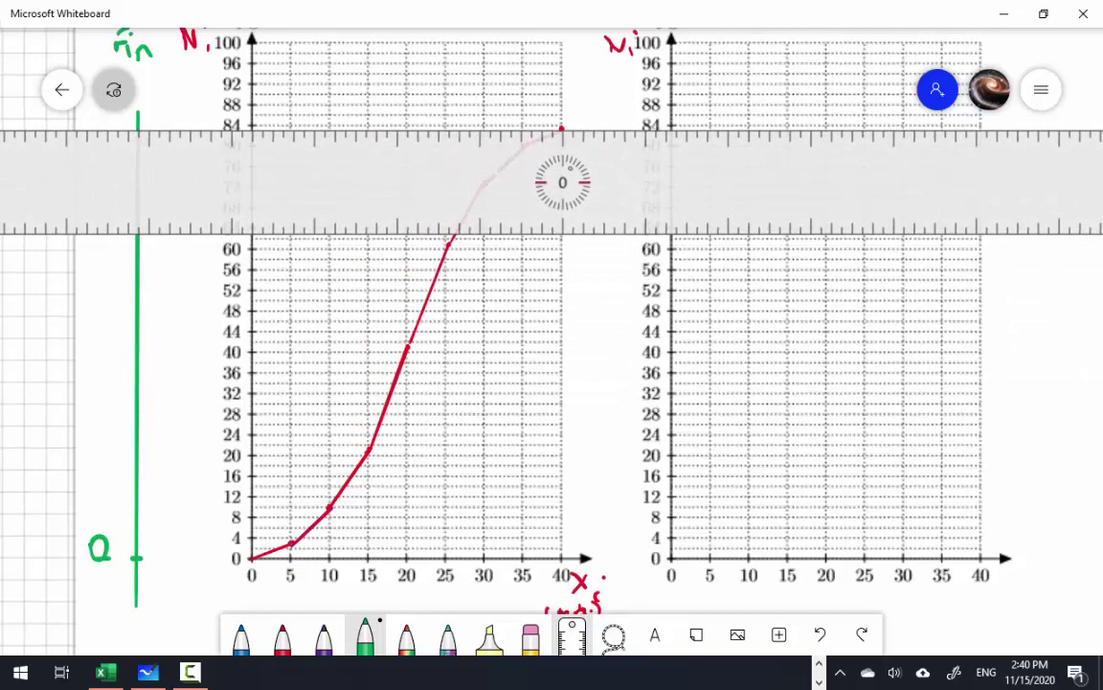
{"action": "left_click_drag", "start_coordinate": [129, 127], "coordinate": [145, 126]}
{"action": "left_click_drag", "start_coordinate": [562, 182], "coordinate": [591, 338]}
{"action": "mouse_move", "coordinate": [102, 132]}
{"action": "left_mouse_down"}
{"action": "mouse_move", "coordinate": [116, 140]}
{"action": "mouse_move", "coordinate": [81, 146]}
{"action": "mouse_move", "coordinate": [116, 141]}
{"action": "mouse_move", "coordinate": [119, 119]}
{"action": "mouse_move", "coordinate": [76, 143]}
{"action": "left_mouse_up"}
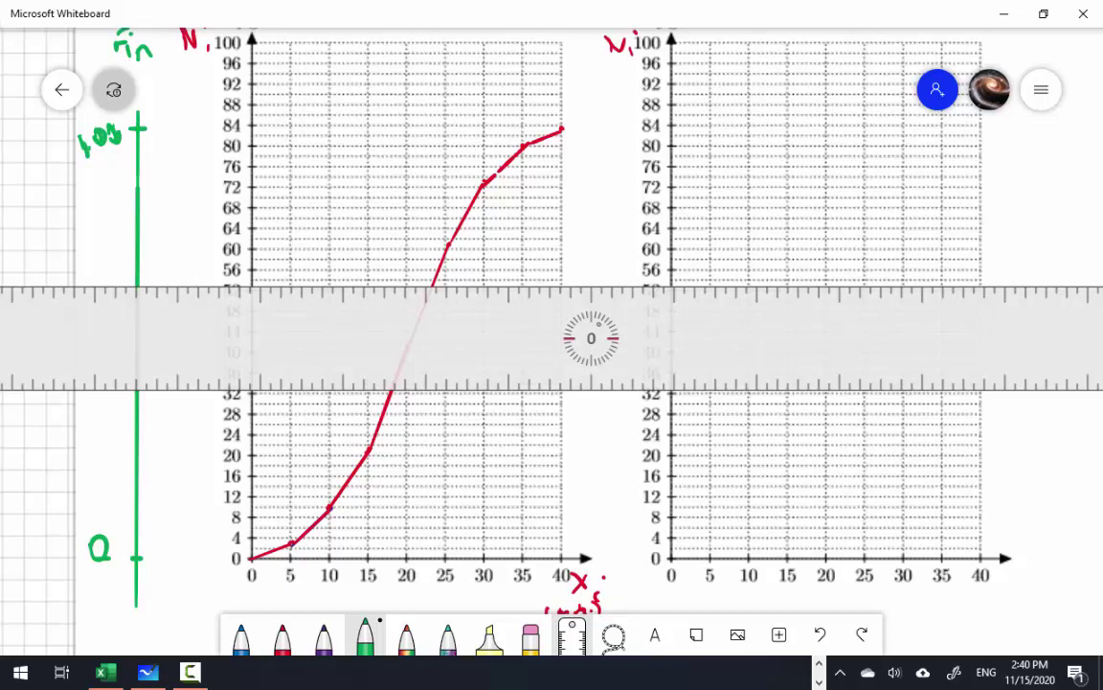
Step: Mark the halfway level with a tick labelled 50 and align the ruler with it
{"action": "mouse_move", "coordinate": [591, 337]}
{"action": "left_mouse_down"}
{"action": "mouse_move", "coordinate": [623, 460]}
{"action": "mouse_move", "coordinate": [677, 501]}
{"action": "mouse_move", "coordinate": [697, 604]}
{"action": "mouse_move", "coordinate": [722, 204]}
{"action": "mouse_move", "coordinate": [725, 400]}
{"action": "left_mouse_up"}
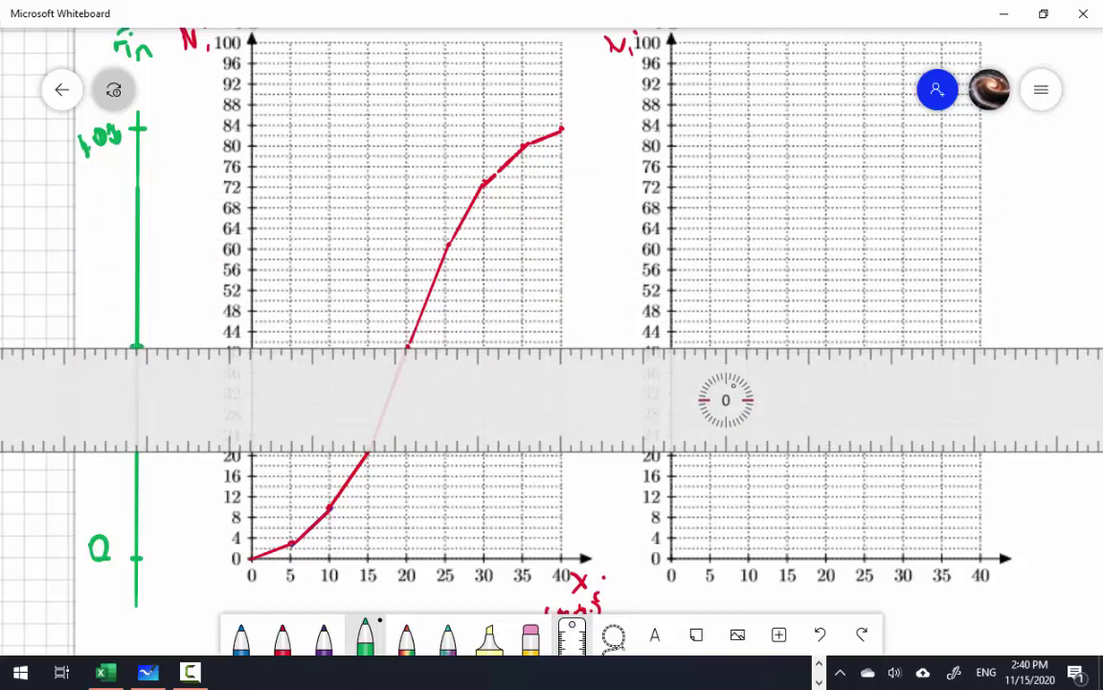
{"action": "left_click_drag", "start_coordinate": [248, 346], "coordinate": [258, 347]}
{"action": "left_click_drag", "start_coordinate": [725, 400], "coordinate": [798, 555]}
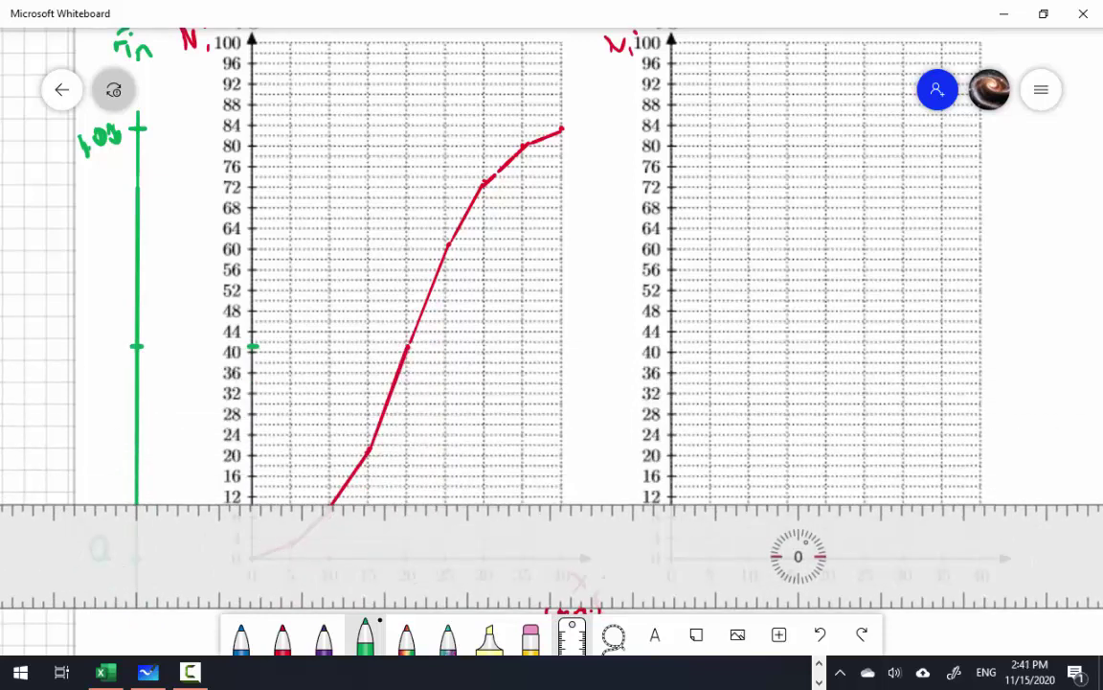
{"action": "mouse_move", "coordinate": [82, 335]}
{"action": "left_mouse_down"}
{"action": "mouse_move", "coordinate": [84, 350]}
{"action": "mouse_move", "coordinate": [98, 332]}
{"action": "left_mouse_up"}
{"action": "left_click_drag", "start_coordinate": [798, 555], "coordinate": [822, 406]}
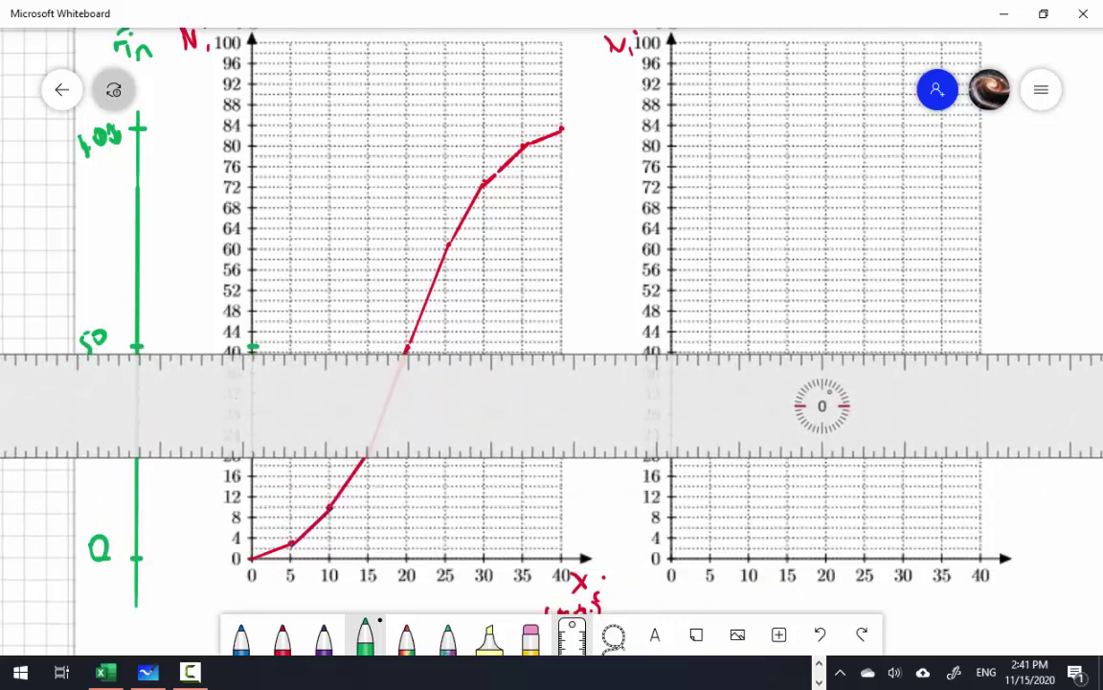
{"action": "left_click_drag", "start_coordinate": [821, 406], "coordinate": [822, 401]}
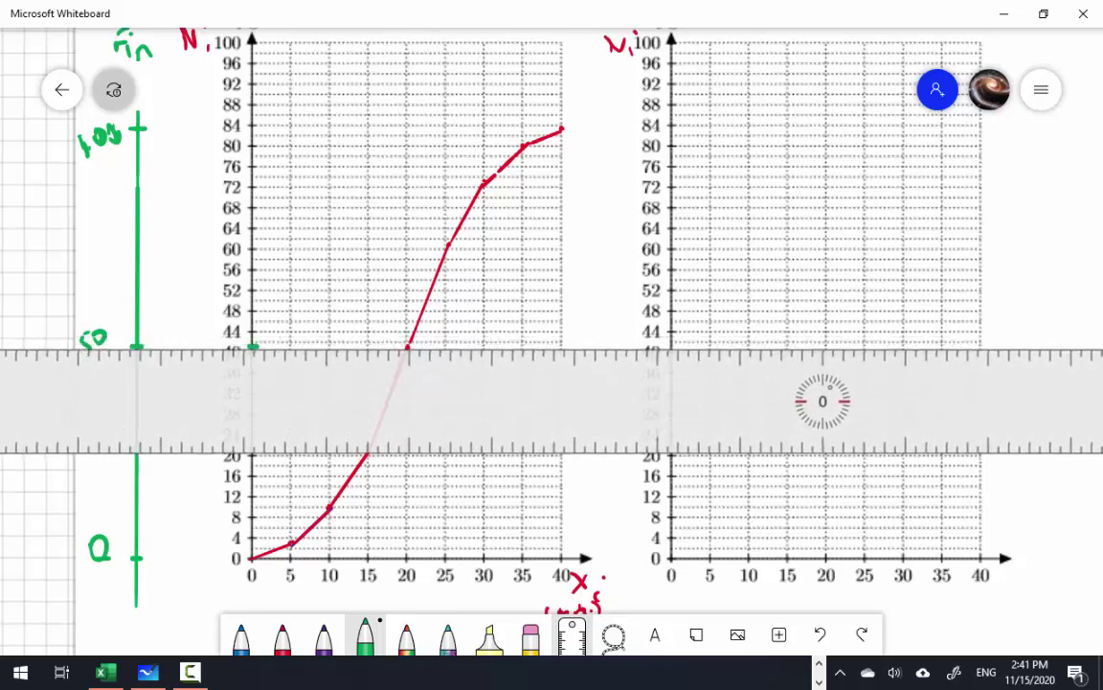
Step: Draw green guide lines from the 50 level across to polygon A and down to x = 20
{"action": "left_click_drag", "start_coordinate": [251, 347], "coordinate": [410, 347]}
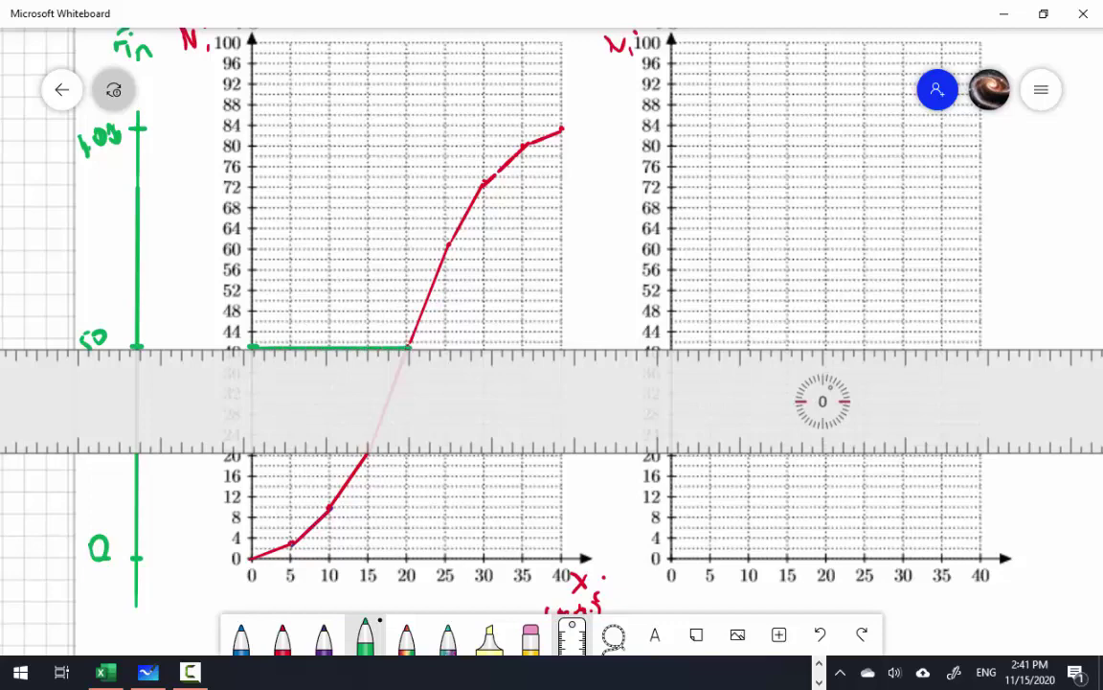
{"action": "mouse_move", "coordinate": [821, 401]}
{"action": "left_mouse_down"}
{"action": "mouse_move", "coordinate": [657, 419]}
{"action": "mouse_move", "coordinate": [584, 376]}
{"action": "mouse_move", "coordinate": [461, 355]}
{"action": "mouse_move", "coordinate": [405, 499]}
{"action": "left_mouse_up"}
{"action": "left_click_drag", "start_coordinate": [460, 354], "coordinate": [458, 396]}
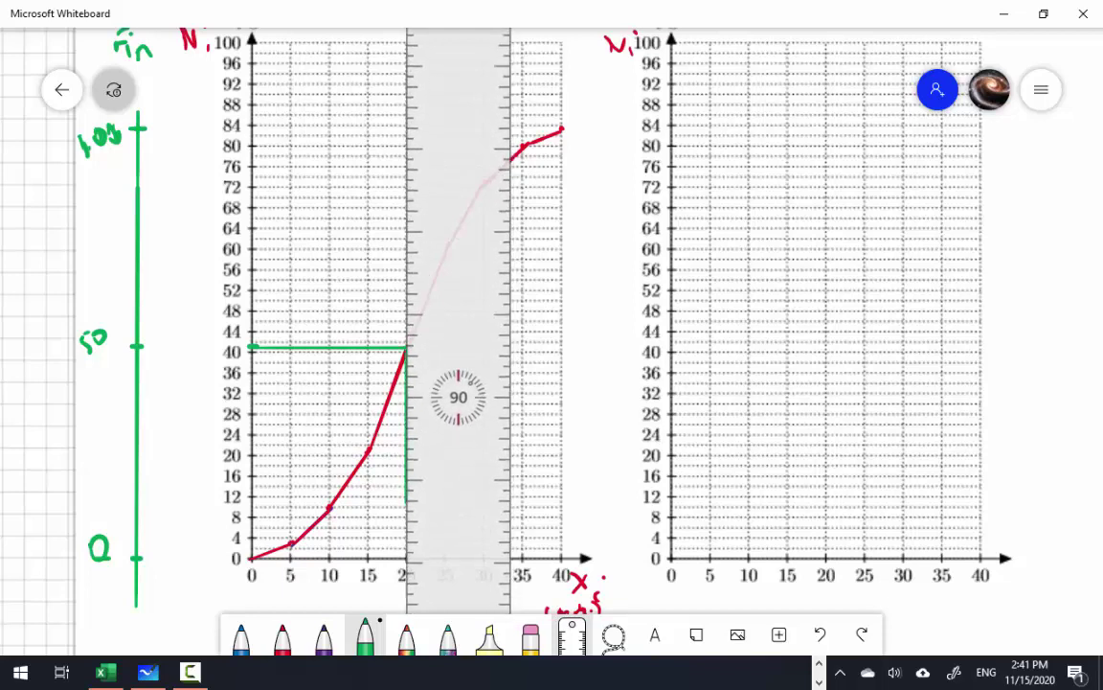
{"action": "left_click_drag", "start_coordinate": [405, 499], "coordinate": [405, 560]}
{"action": "mouse_move", "coordinate": [458, 397]}
{"action": "left_mouse_down"}
{"action": "mouse_move", "coordinate": [781, 427]}
{"action": "mouse_move", "coordinate": [802, 374]}
{"action": "mouse_move", "coordinate": [810, 189]}
{"action": "left_mouse_up"}
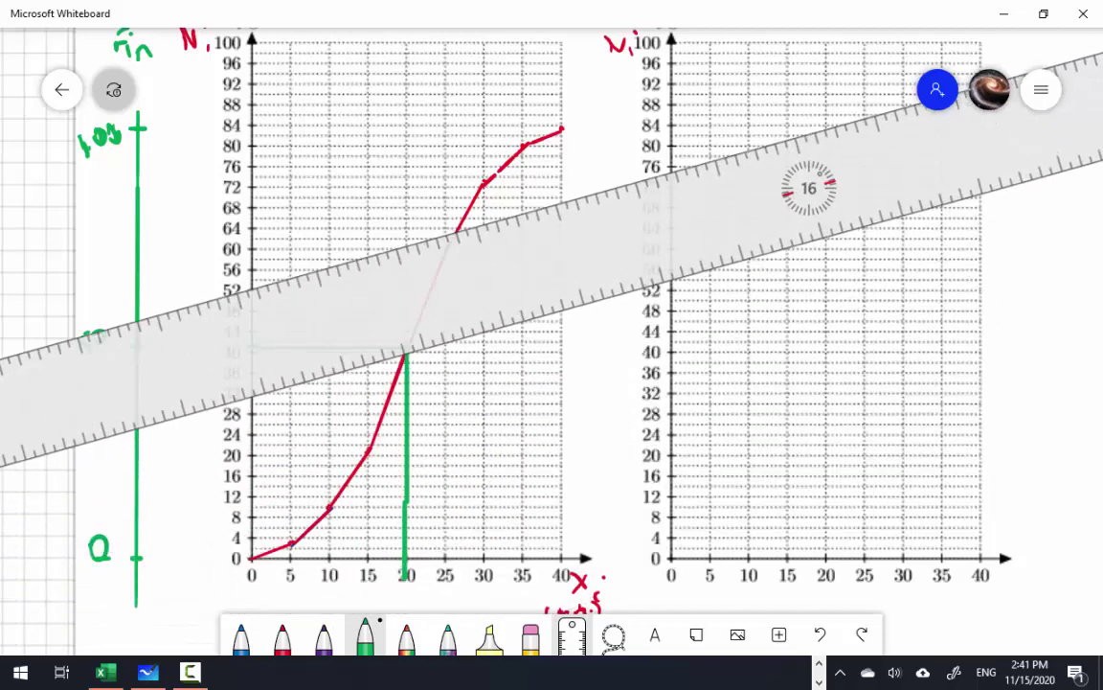
Step: Write 'médiane 20 mm' under the 20 mark on the x-axis
{"action": "scroll", "coordinate": [613, 383], "scroll_direction": "down", "scroll_amount": 3}
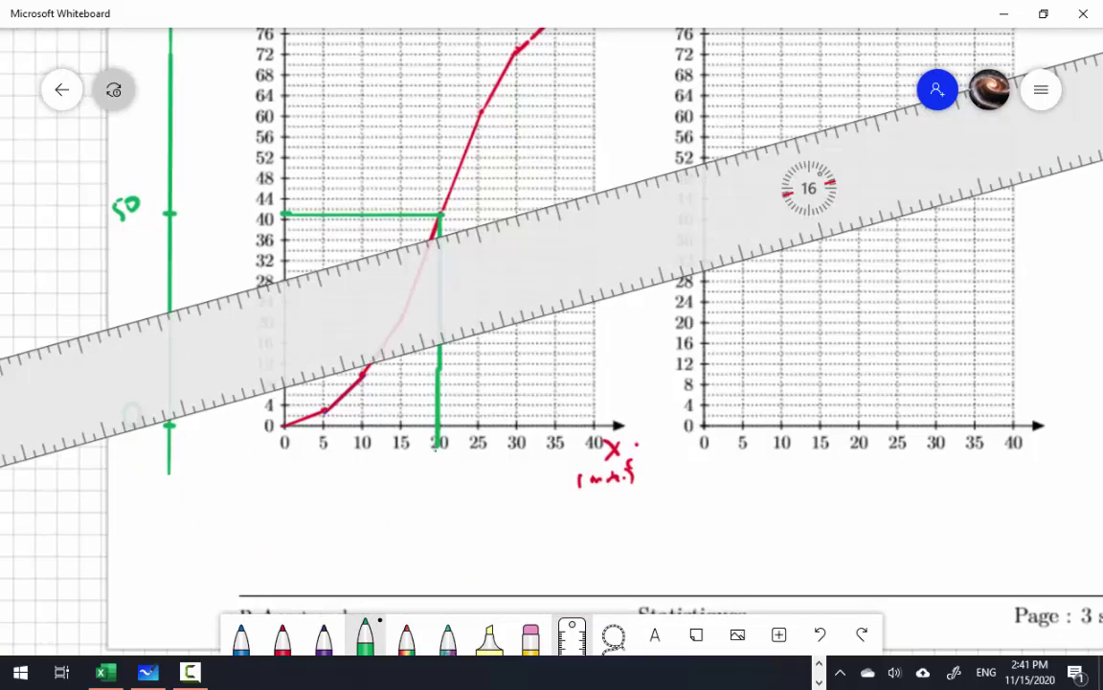
{"action": "mouse_move", "coordinate": [409, 505]}
{"action": "left_mouse_down"}
{"action": "mouse_move", "coordinate": [437, 500]}
{"action": "mouse_move", "coordinate": [447, 478]}
{"action": "mouse_move", "coordinate": [454, 500]}
{"action": "mouse_move", "coordinate": [508, 490]}
{"action": "left_mouse_up"}
{"action": "left_click_drag", "start_coordinate": [422, 526], "coordinate": [434, 536]}
{"action": "left_click_drag", "start_coordinate": [440, 524], "coordinate": [501, 525]}
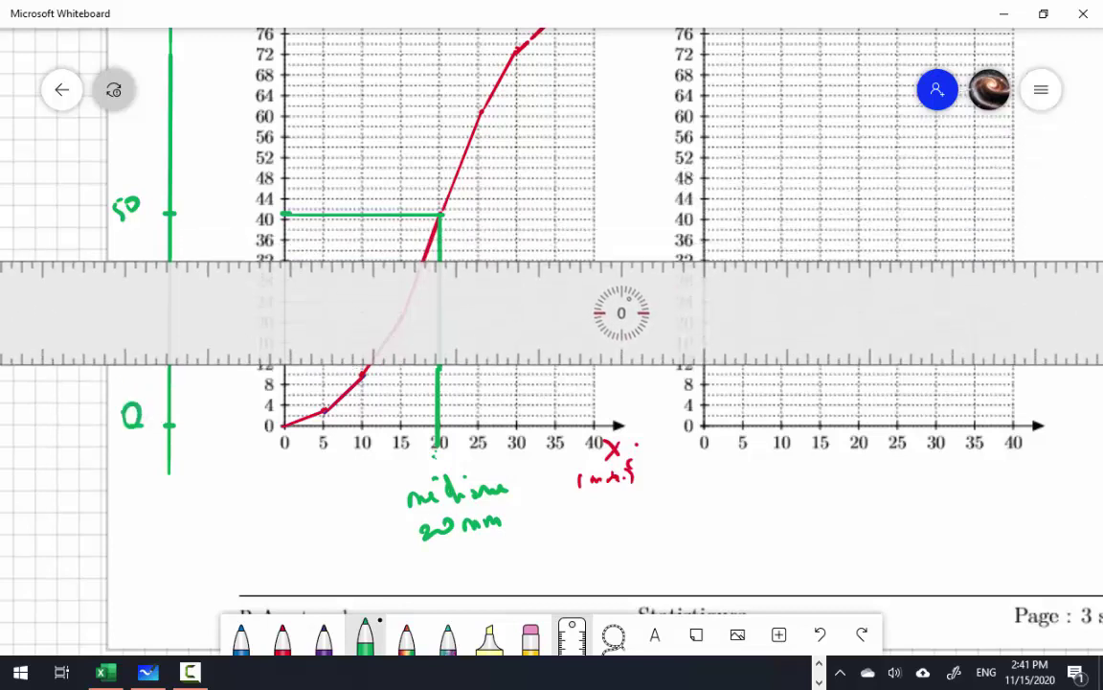
{"action": "left_click_drag", "start_coordinate": [810, 188], "coordinate": [644, 516]}
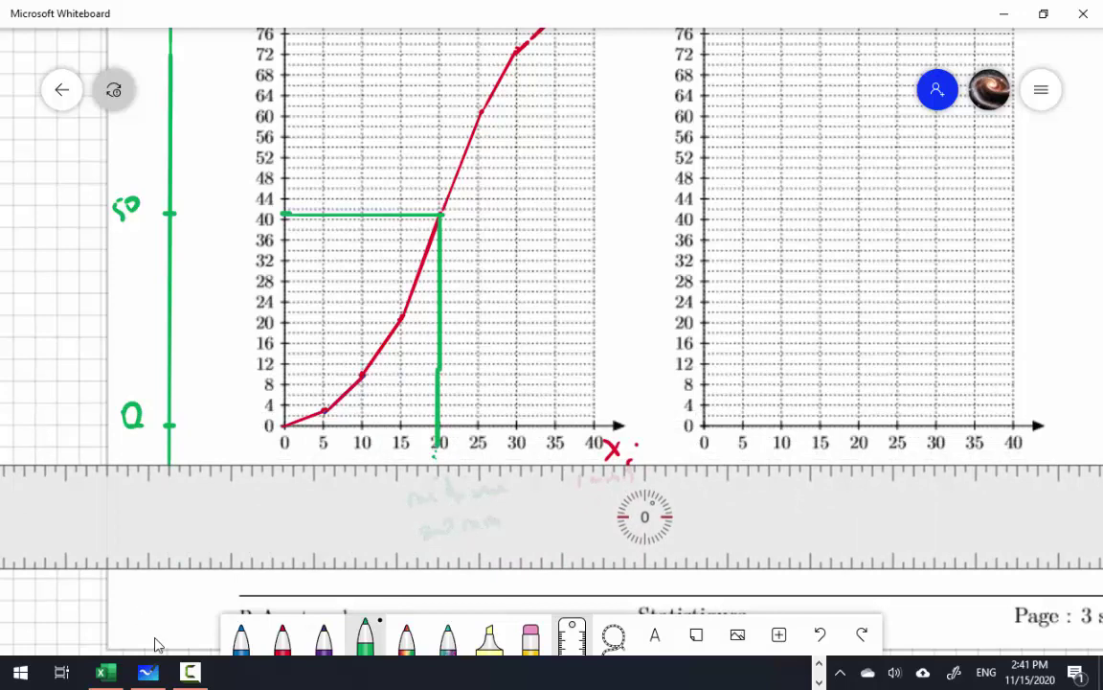
Step: Compute =83/4 (20.75) in Excel cell R4, then return to the whiteboard
{"action": "key", "text": "alt+Tab"}
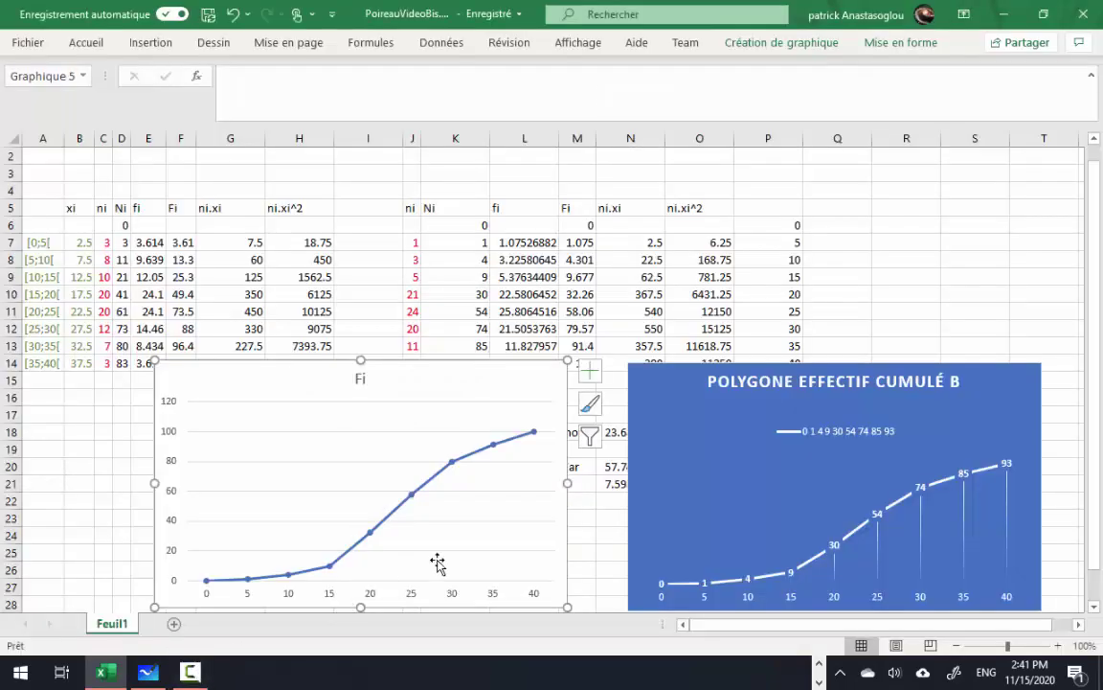
{"action": "left_click", "coordinate": [905, 193]}
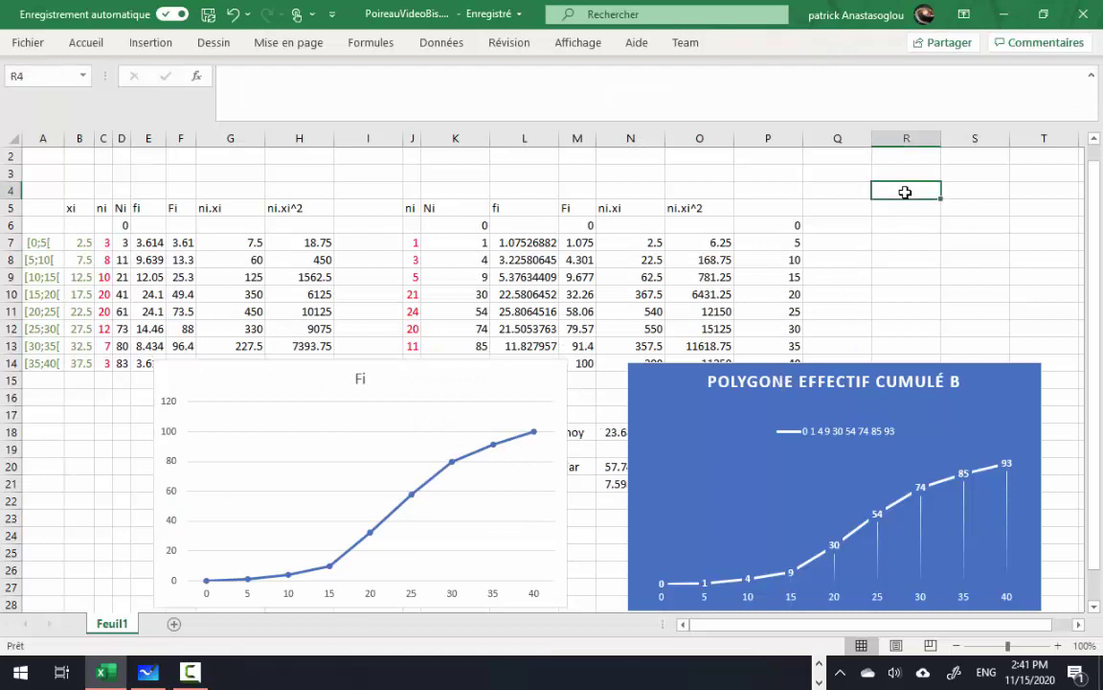
{"action": "type", "text": "=83"}
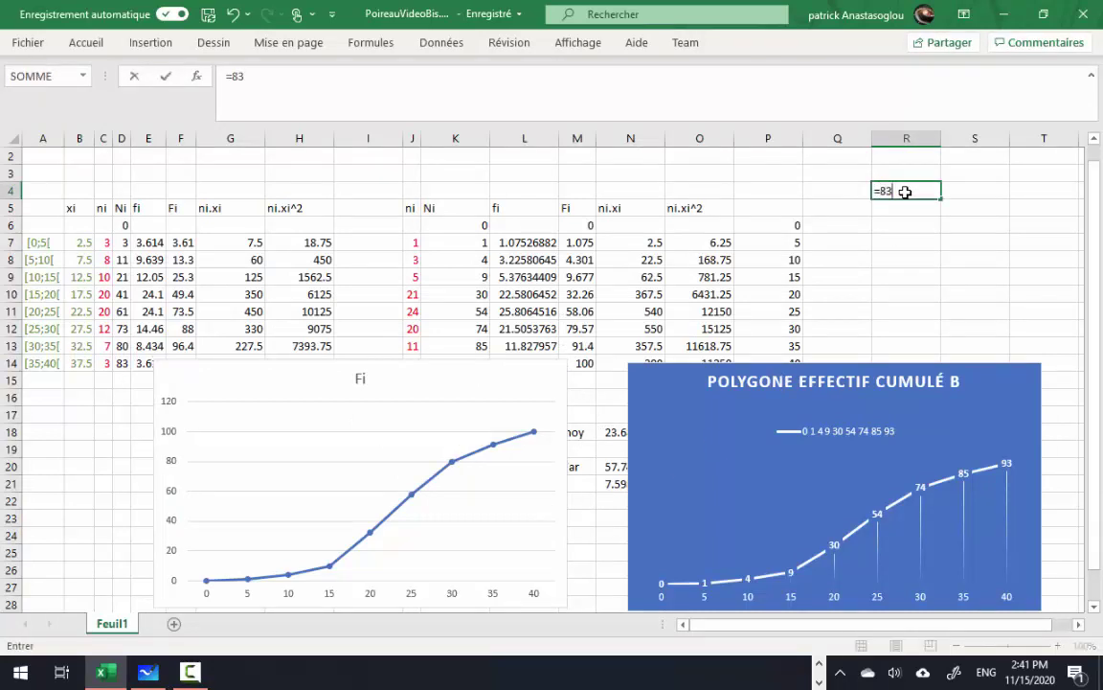
{"action": "type", "text": "/4"}
{"action": "key", "text": "Return"}
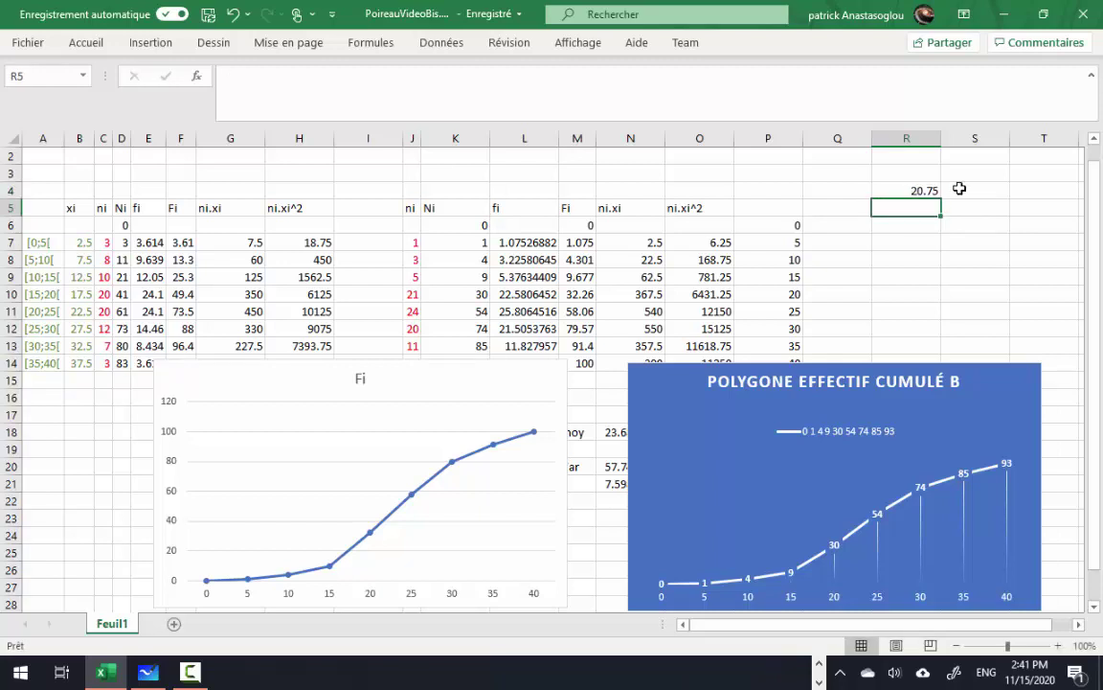
{"action": "key", "text": "alt+Tab"}
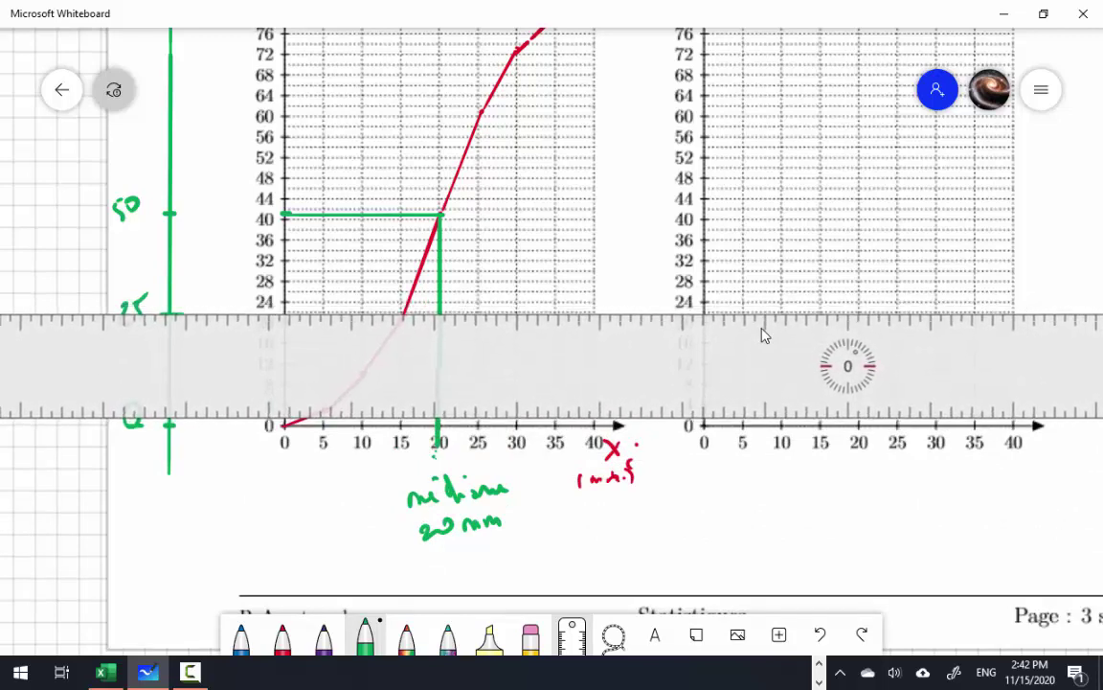
Step: In purple, draw a line from 25 across to polygon A, dotted down to 15, and circle 15
{"action": "left_click", "coordinate": [323, 637]}
{"action": "left_click_drag", "start_coordinate": [169, 313], "coordinate": [402, 312]}
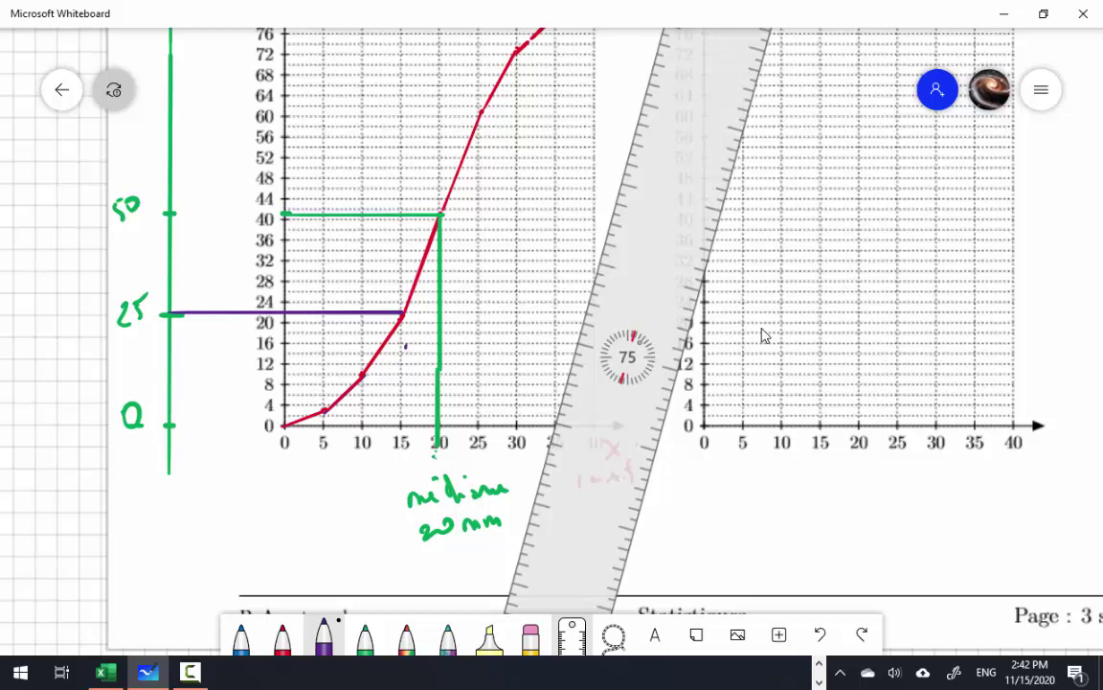
{"action": "left_click_drag", "start_coordinate": [403, 322], "coordinate": [403, 376]}
{"action": "left_click_drag", "start_coordinate": [403, 428], "coordinate": [370, 482]}
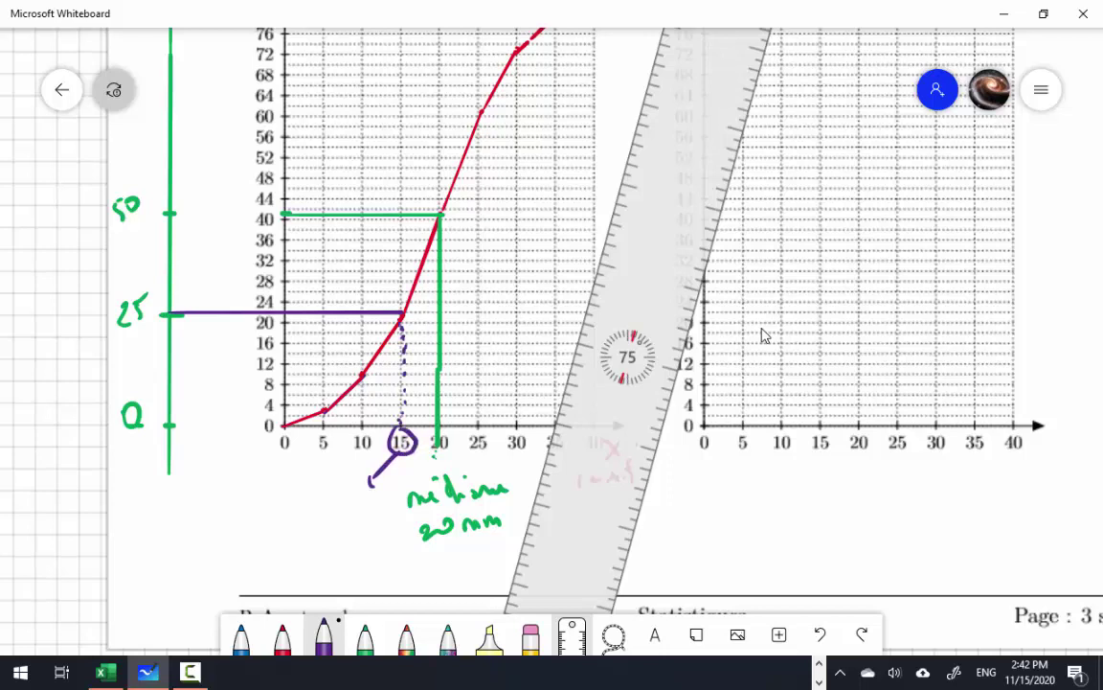
Step: Write 'premier quartile 15 mn' below the circled 15, then move the ruler toward the 62 level
{"action": "mouse_move", "coordinate": [237, 511]}
{"action": "left_mouse_down"}
{"action": "mouse_move", "coordinate": [240, 525]}
{"action": "mouse_move", "coordinate": [254, 506]}
{"action": "mouse_move", "coordinate": [331, 491]}
{"action": "left_mouse_up"}
{"action": "mouse_move", "coordinate": [290, 517]}
{"action": "left_mouse_down"}
{"action": "mouse_move", "coordinate": [276, 529]}
{"action": "mouse_move", "coordinate": [347, 494]}
{"action": "left_mouse_up"}
{"action": "left_click_drag", "start_coordinate": [349, 496], "coordinate": [374, 488]}
{"action": "mouse_move", "coordinate": [298, 544]}
{"action": "left_mouse_down"}
{"action": "mouse_move", "coordinate": [299, 565]}
{"action": "mouse_move", "coordinate": [347, 547]}
{"action": "left_mouse_up"}
{"action": "left_click_drag", "start_coordinate": [353, 542], "coordinate": [367, 542]}
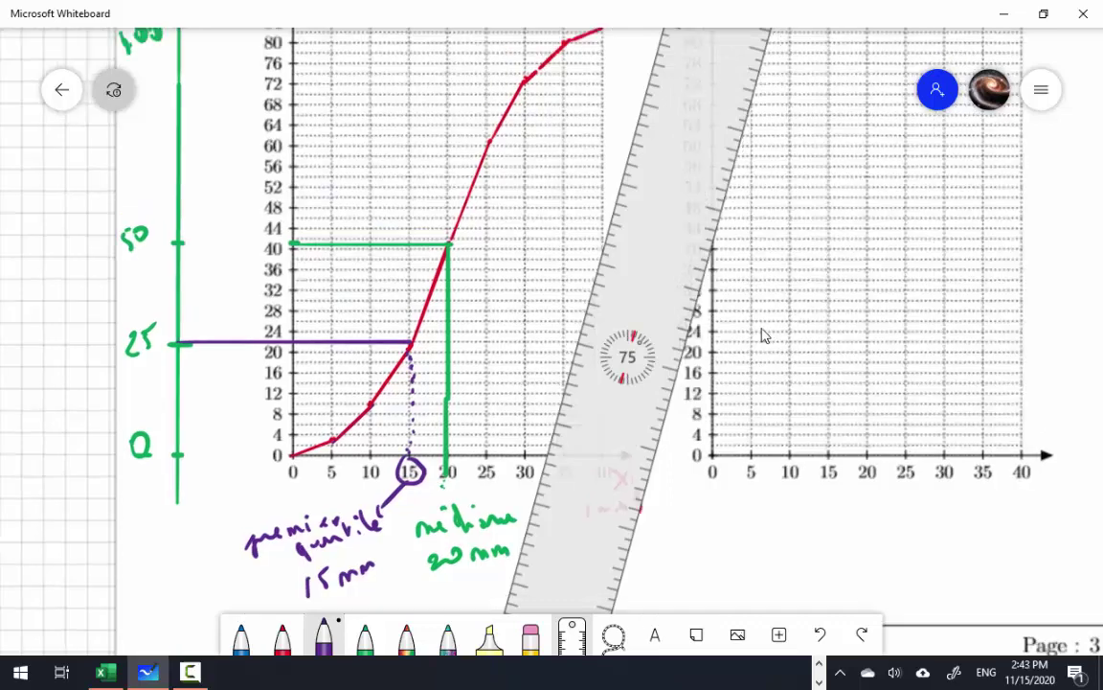
{"action": "scroll", "coordinate": [763, 336], "scroll_direction": "up", "scroll_amount": 5}
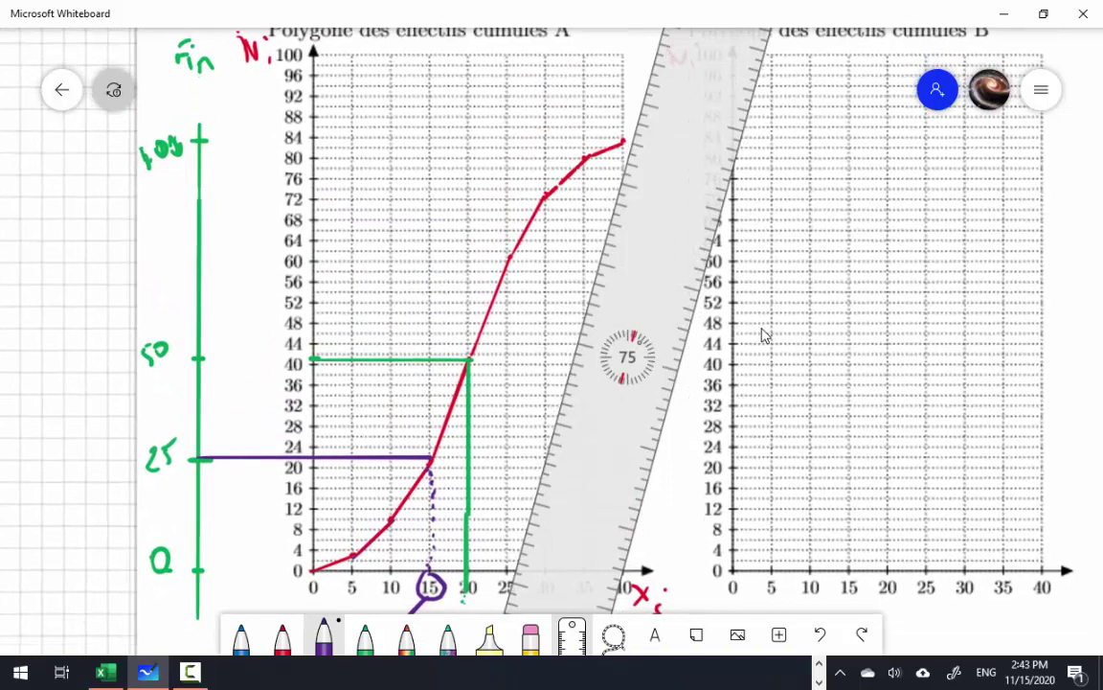
{"action": "scroll", "coordinate": [763, 335], "scroll_direction": "down", "scroll_amount": 3}
{"action": "scroll", "coordinate": [763, 335], "scroll_direction": "down", "scroll_amount": 5}
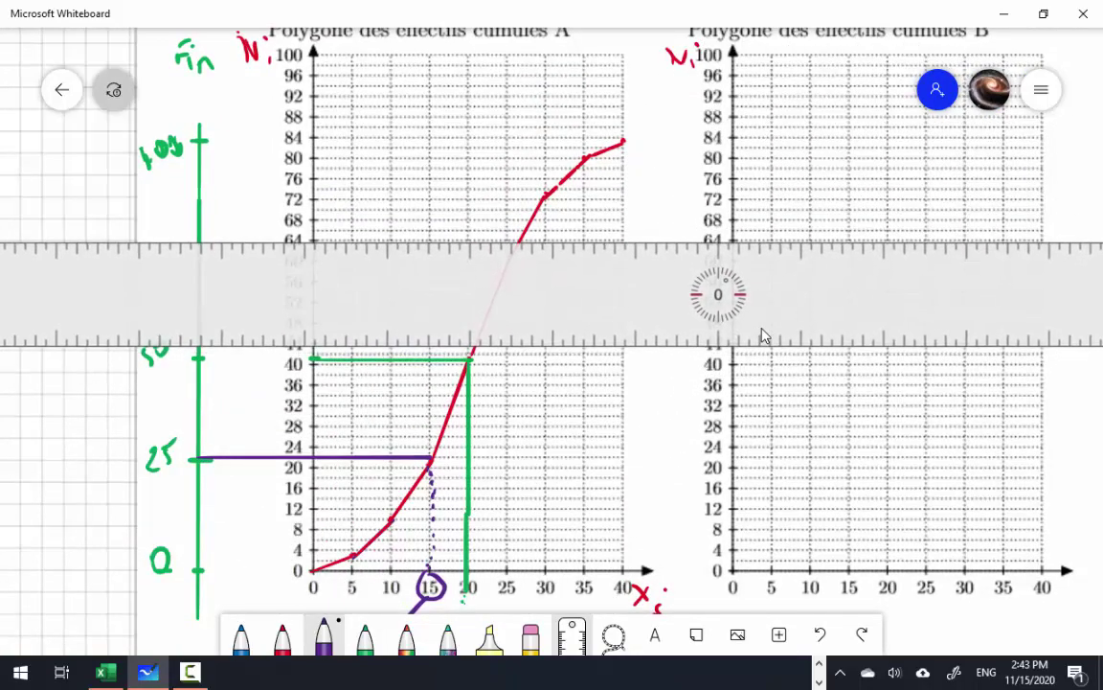
{"action": "scroll", "coordinate": [764, 336], "scroll_direction": "down", "scroll_amount": 1}
{"action": "mouse_move", "coordinate": [765, 335]}
{"action": "left_mouse_down"}
{"action": "mouse_move", "coordinate": [764, 301]}
{"action": "mouse_move", "coordinate": [688, 383]}
{"action": "mouse_move", "coordinate": [736, 323]}
{"action": "left_mouse_up"}
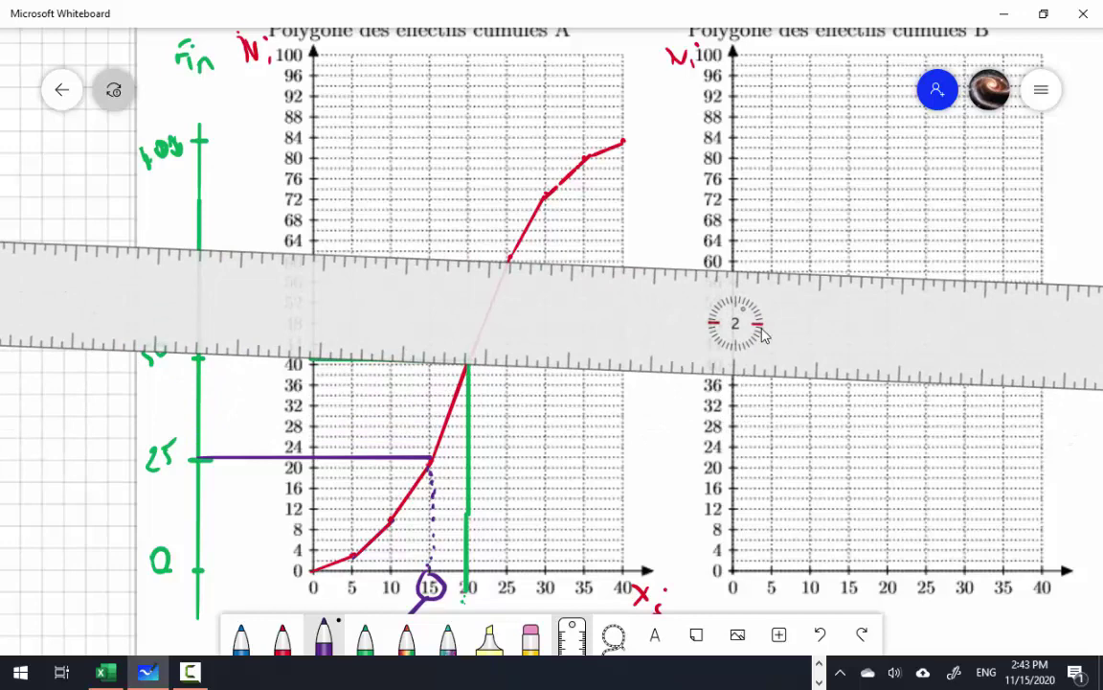
Step: Enter the formula =0.75*83 in Excel cell R5 so it shows 62.25
{"action": "key", "text": "alt+Tab"}
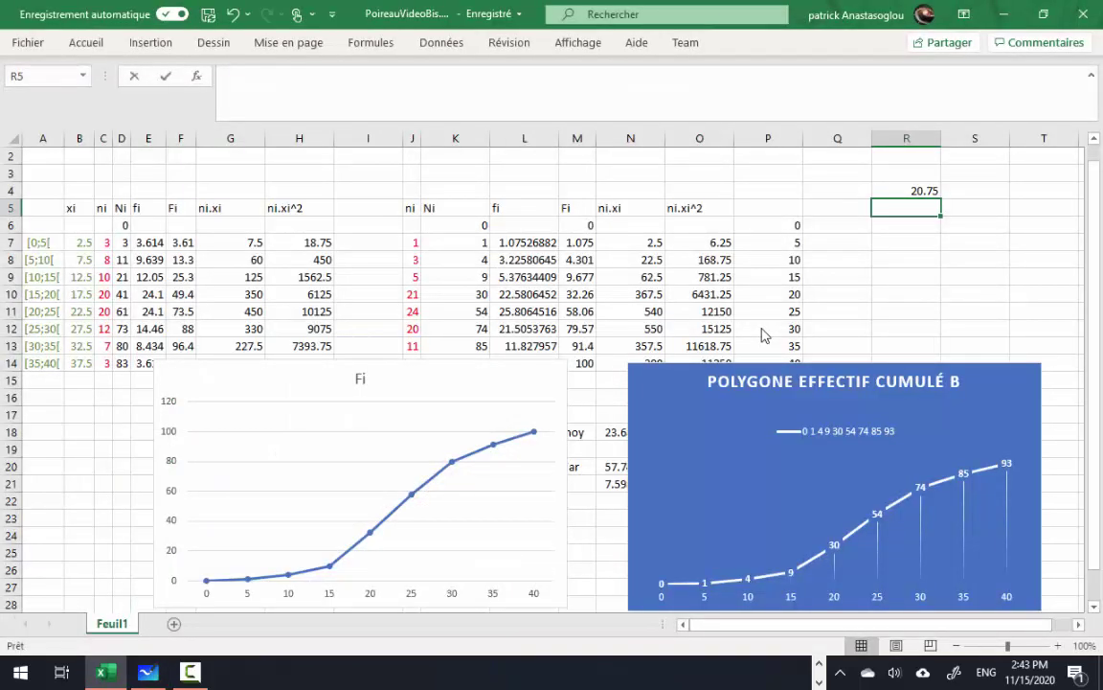
{"action": "type", "text": "0.75"}
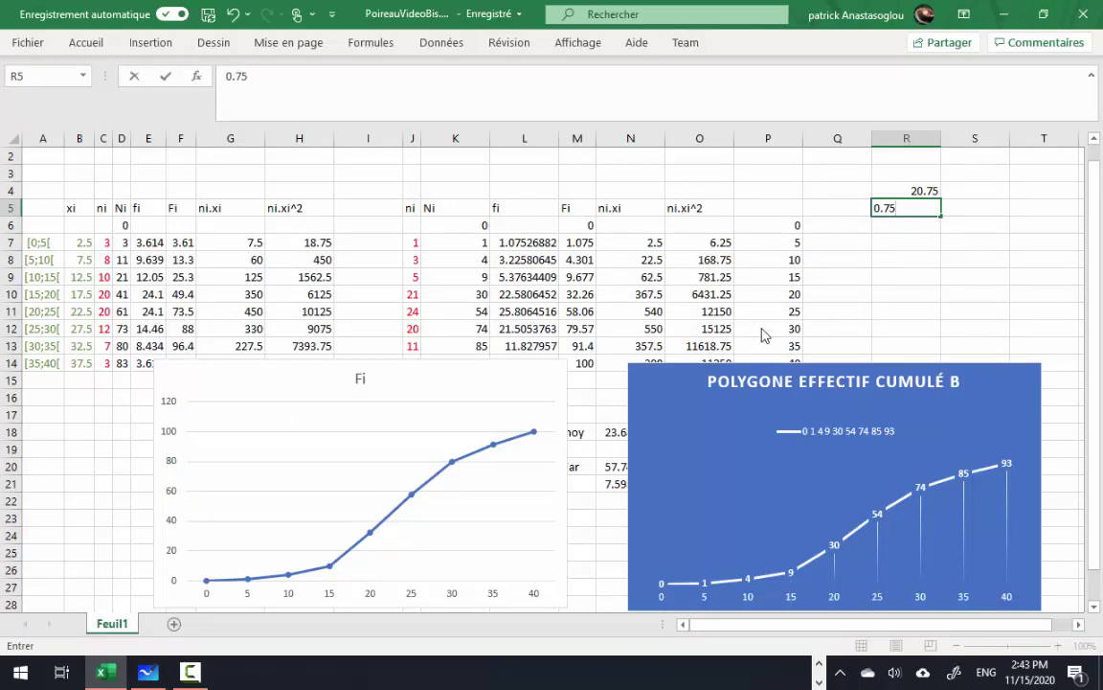
{"action": "type", "text": "*83"}
{"action": "key", "text": "Return"}
{"action": "key", "text": "Up"}
{"action": "key", "text": "Up"}
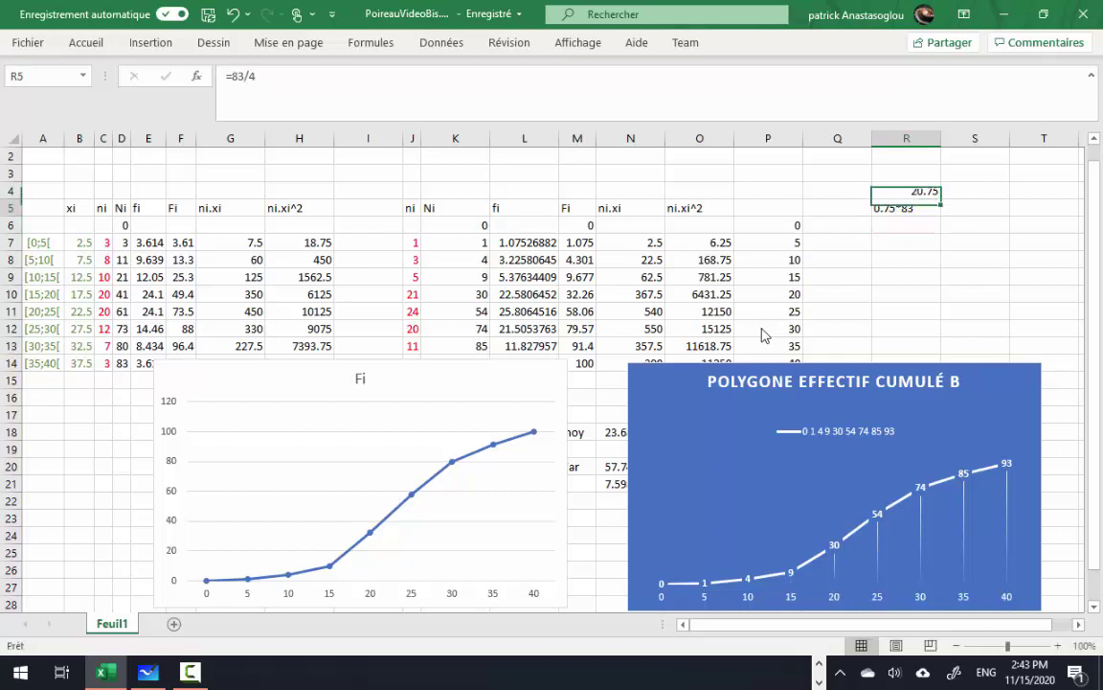
{"action": "key", "text": "Down"}
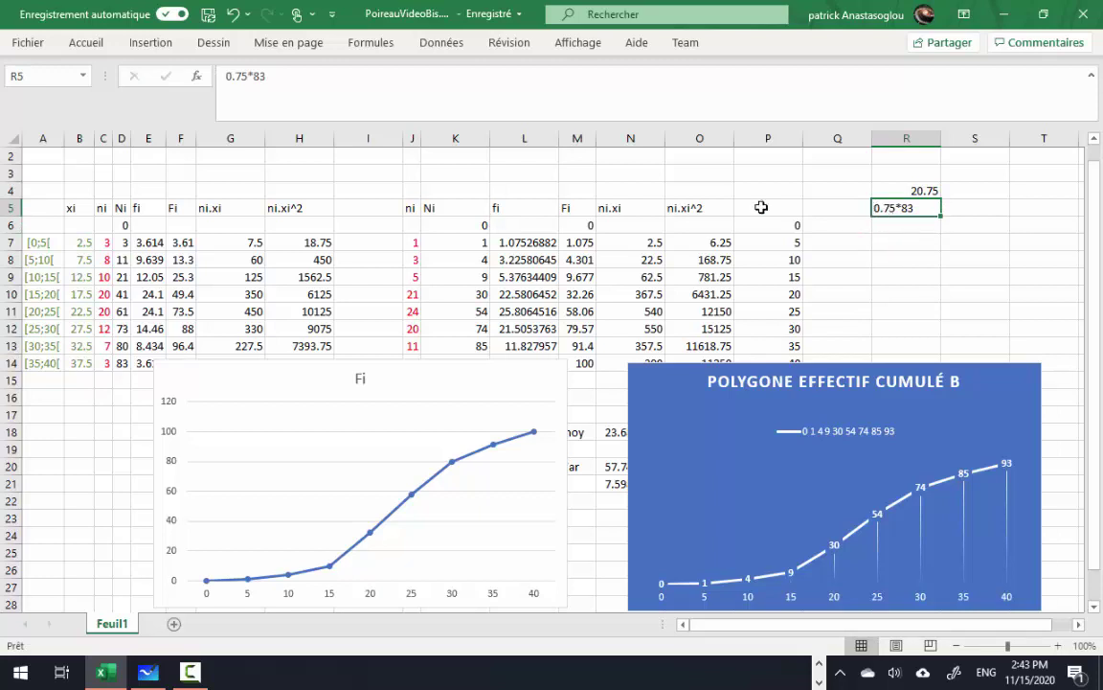
{"action": "left_click", "coordinate": [227, 76]}
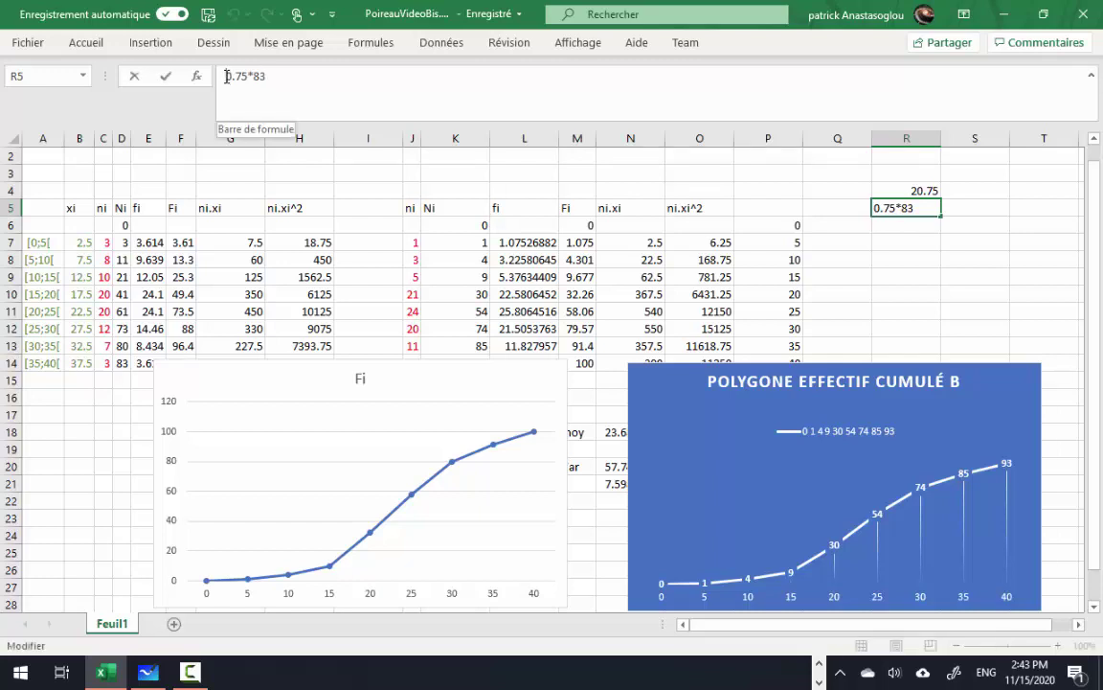
{"action": "left_click", "coordinate": [227, 77]}
{"action": "type", "text": "="}
{"action": "key", "text": "Return"}
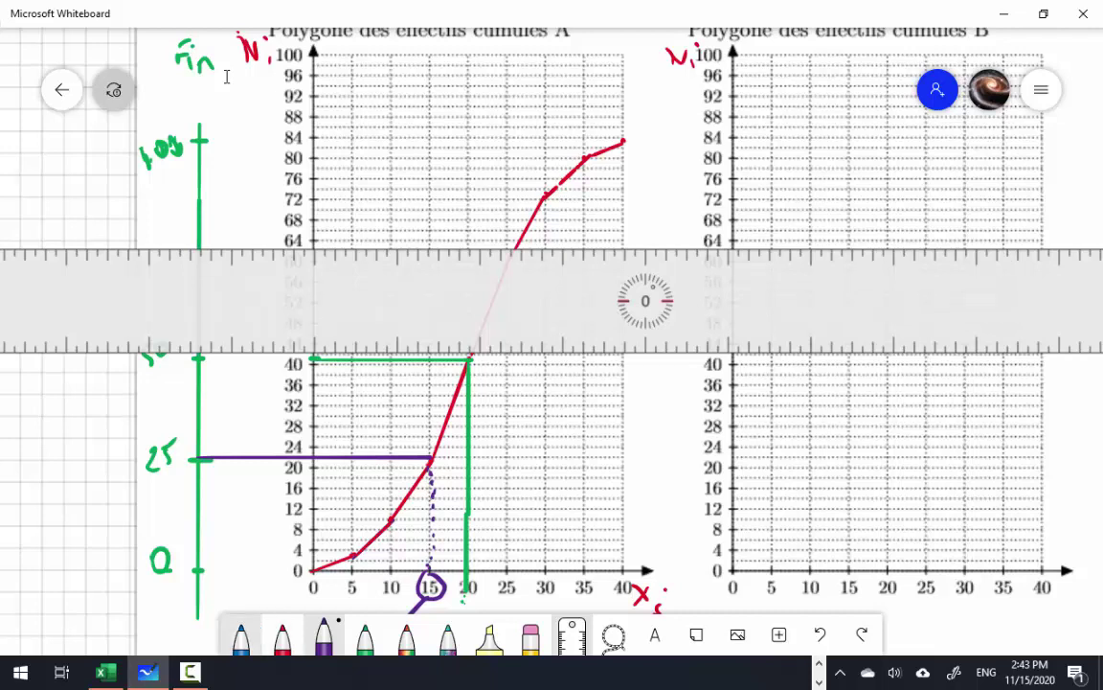
Step: In blue, draw the line from the 62 level to polygon A's curve and down to the x-axis
{"action": "left_click", "coordinate": [240, 634]}
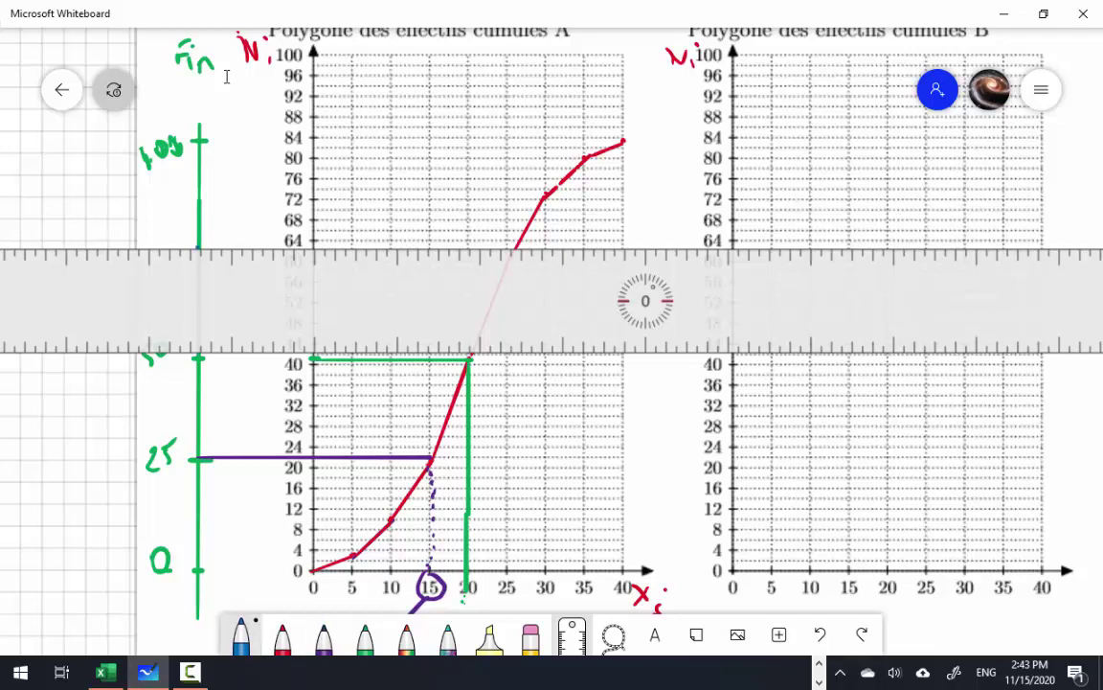
{"action": "left_click_drag", "start_coordinate": [194, 248], "coordinate": [518, 247]}
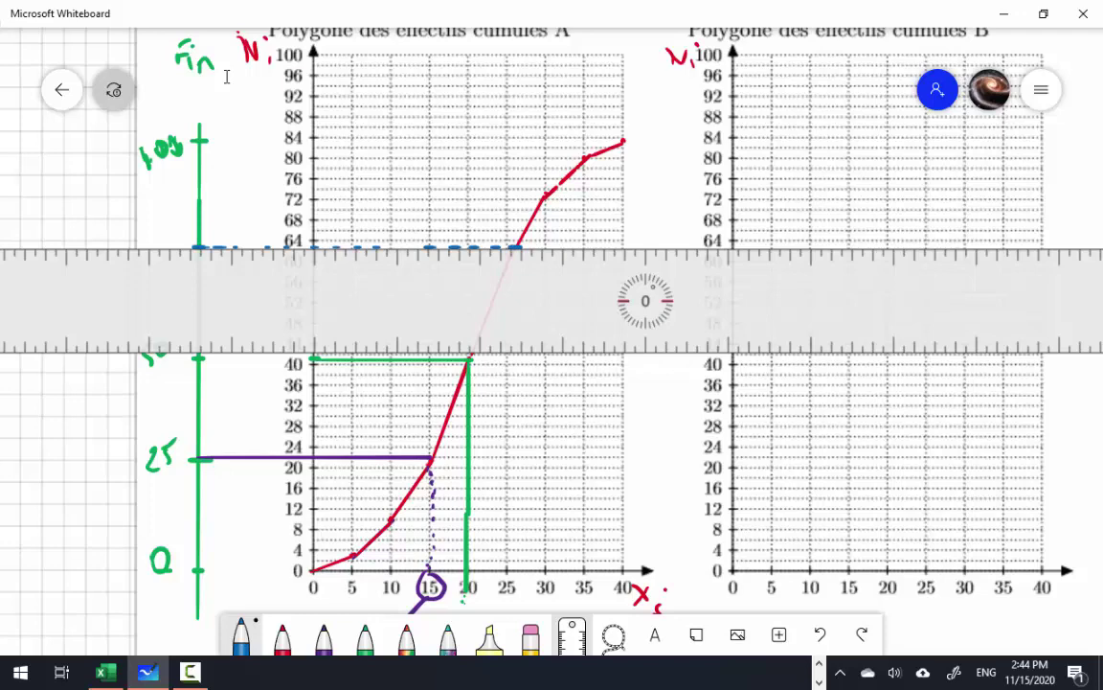
{"action": "mouse_move", "coordinate": [645, 300]}
{"action": "left_mouse_down"}
{"action": "mouse_move", "coordinate": [720, 394]}
{"action": "mouse_move", "coordinate": [623, 350]}
{"action": "mouse_move", "coordinate": [575, 342]}
{"action": "left_mouse_up"}
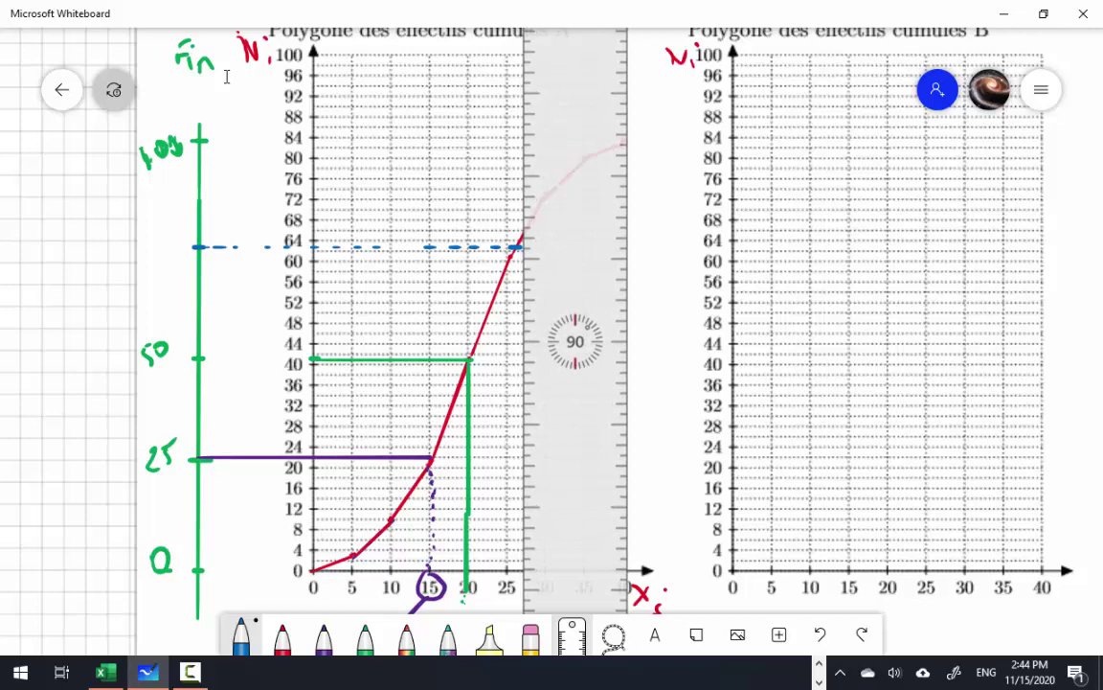
{"action": "left_click_drag", "start_coordinate": [522, 247], "coordinate": [522, 560]}
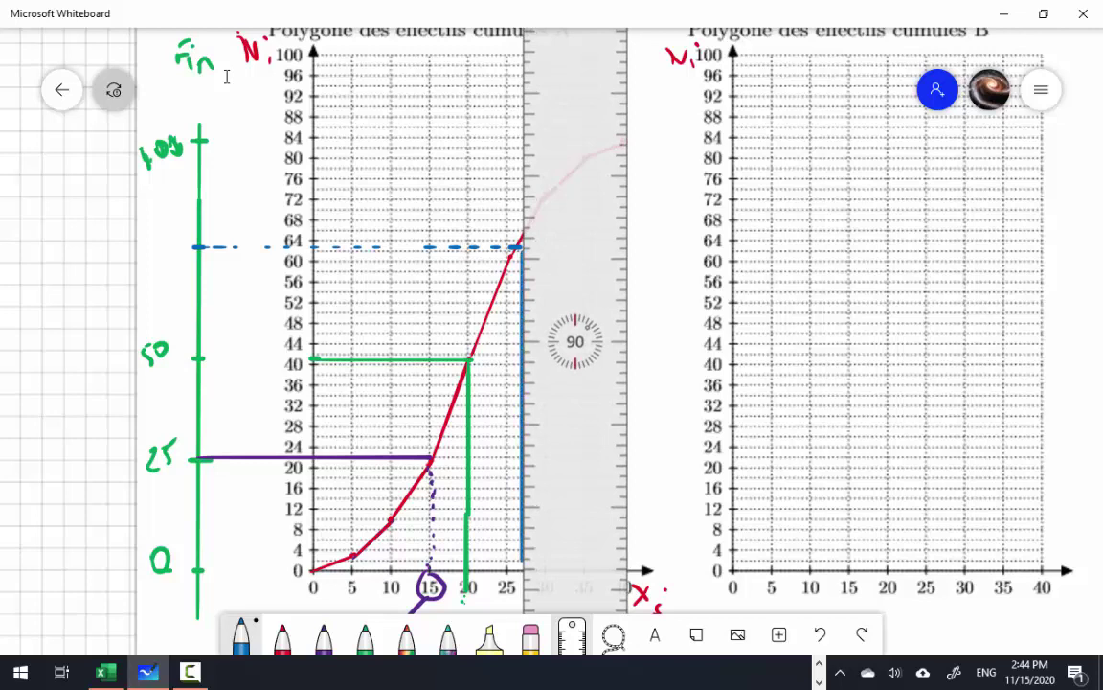
{"action": "left_click_drag", "start_coordinate": [575, 342], "coordinate": [830, 261]}
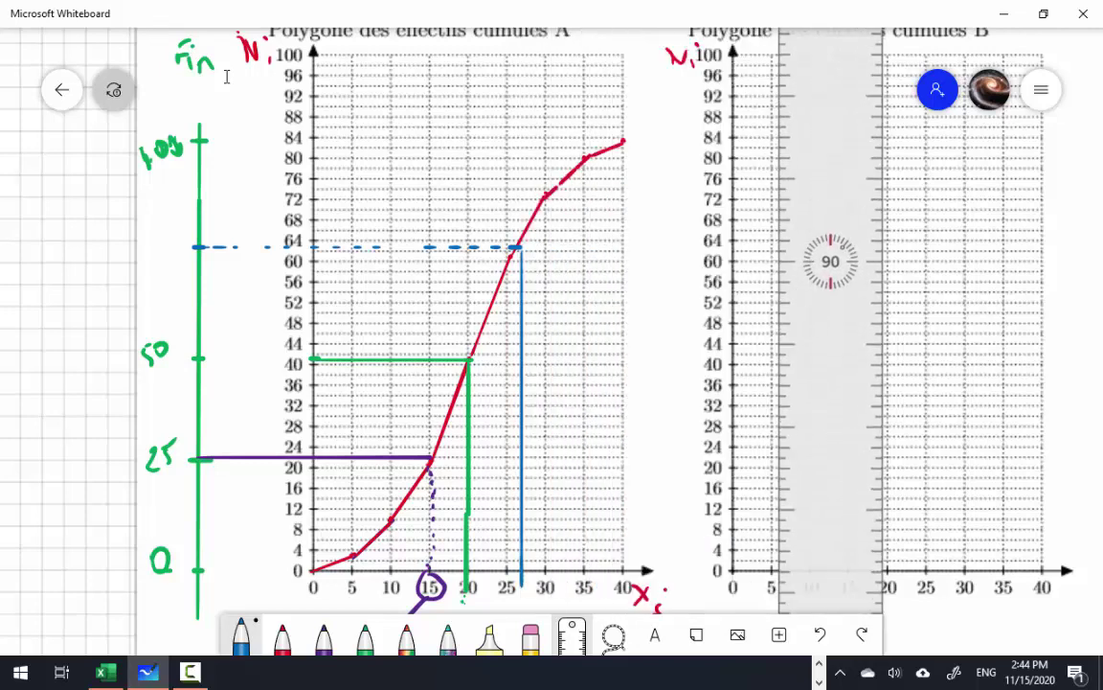
{"action": "left_click_drag", "start_coordinate": [515, 251], "coordinate": [522, 244]}
{"action": "left_click_drag", "start_coordinate": [519, 565], "coordinate": [518, 578]}
Step: Write 'troisième quartile ≈ 27 mm' below the median note and double-underline the value
{"action": "scroll", "coordinate": [227, 76], "scroll_direction": "down", "scroll_amount": 3}
{"action": "scroll", "coordinate": [227, 77], "scroll_direction": "down", "scroll_amount": 3}
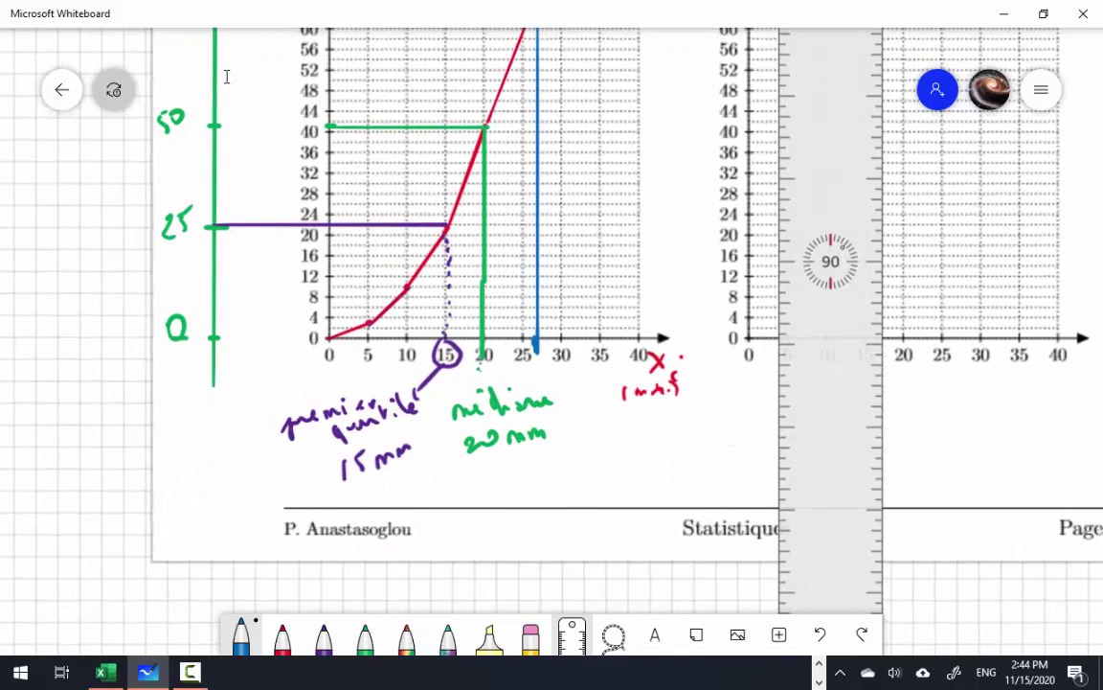
{"action": "mouse_move", "coordinate": [513, 462]}
{"action": "left_mouse_down"}
{"action": "mouse_move", "coordinate": [515, 490]}
{"action": "mouse_move", "coordinate": [523, 472]}
{"action": "mouse_move", "coordinate": [546, 484]}
{"action": "mouse_move", "coordinate": [600, 466]}
{"action": "mouse_move", "coordinate": [567, 460]}
{"action": "mouse_move", "coordinate": [590, 496]}
{"action": "mouse_move", "coordinate": [642, 475]}
{"action": "left_mouse_up"}
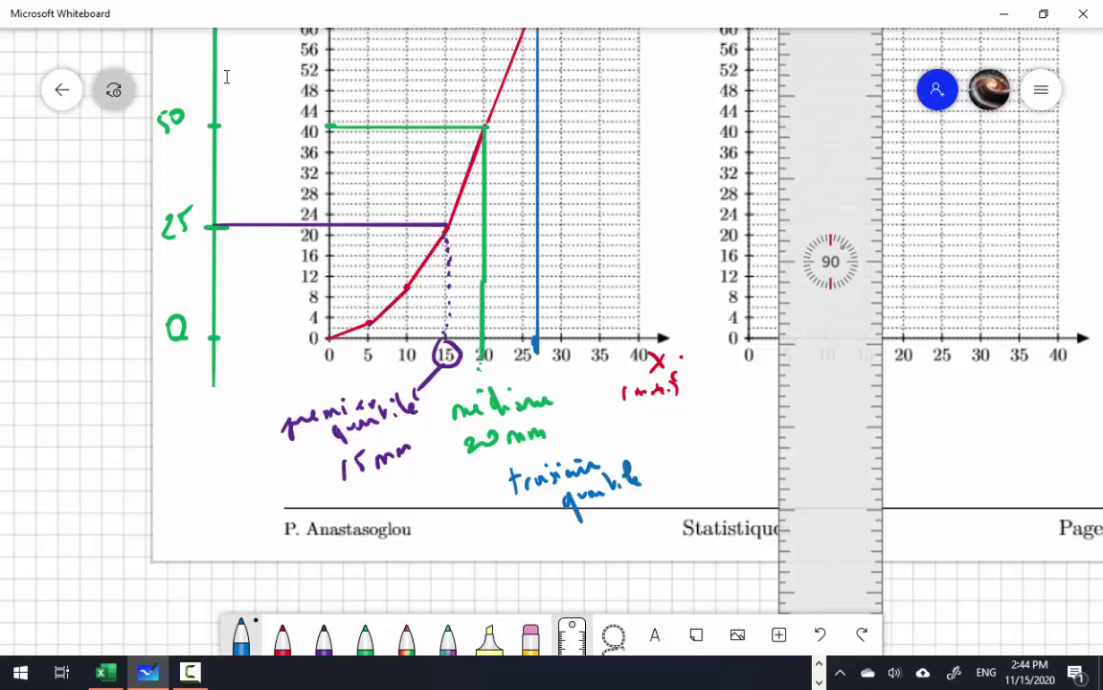
{"action": "left_click_drag", "start_coordinate": [576, 526], "coordinate": [647, 492]}
{"action": "left_click_drag", "start_coordinate": [647, 467], "coordinate": [663, 464]}
{"action": "left_click_drag", "start_coordinate": [650, 475], "coordinate": [701, 464]}
{"action": "mouse_move", "coordinate": [722, 445]}
{"action": "left_mouse_down"}
{"action": "mouse_move", "coordinate": [723, 460]}
{"action": "mouse_move", "coordinate": [745, 449]}
{"action": "left_mouse_up"}
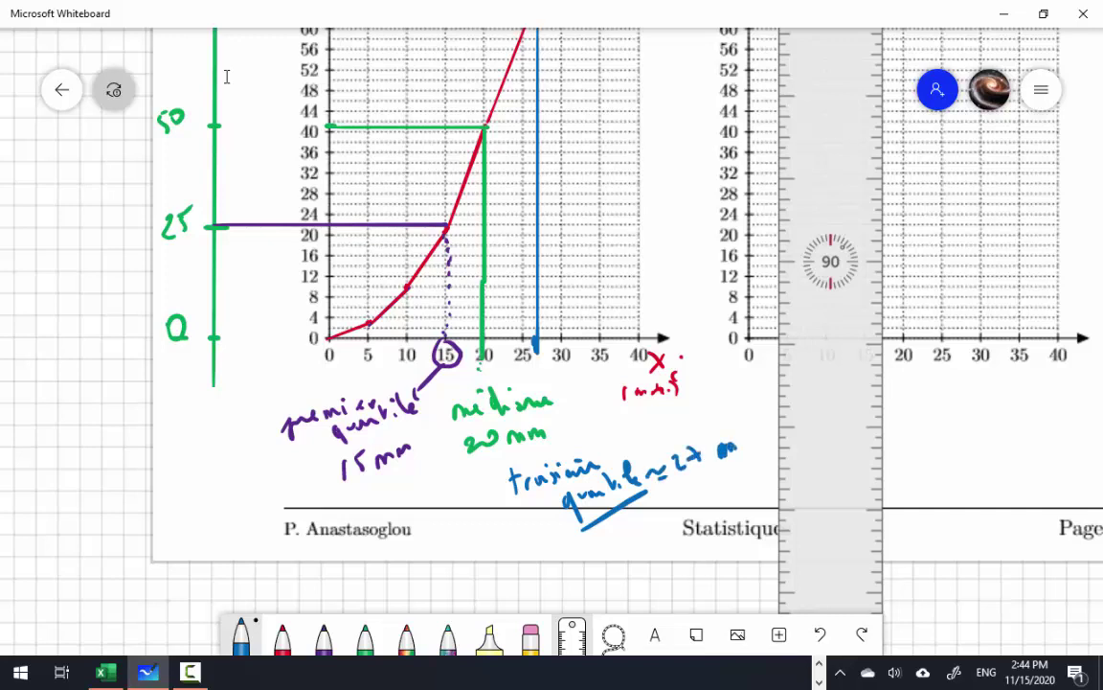
{"action": "left_click_drag", "start_coordinate": [697, 481], "coordinate": [737, 464]}
{"action": "left_click_drag", "start_coordinate": [701, 491], "coordinate": [745, 470]}
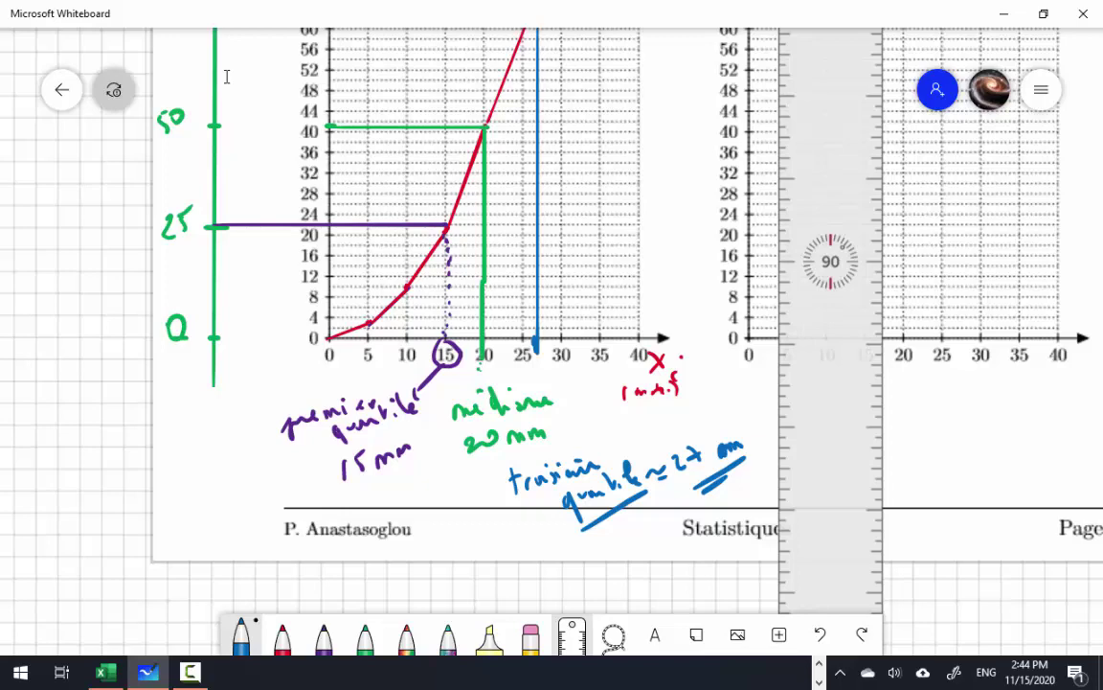
Step: Remove the ruler from the graph
{"action": "left_click", "coordinate": [572, 634]}
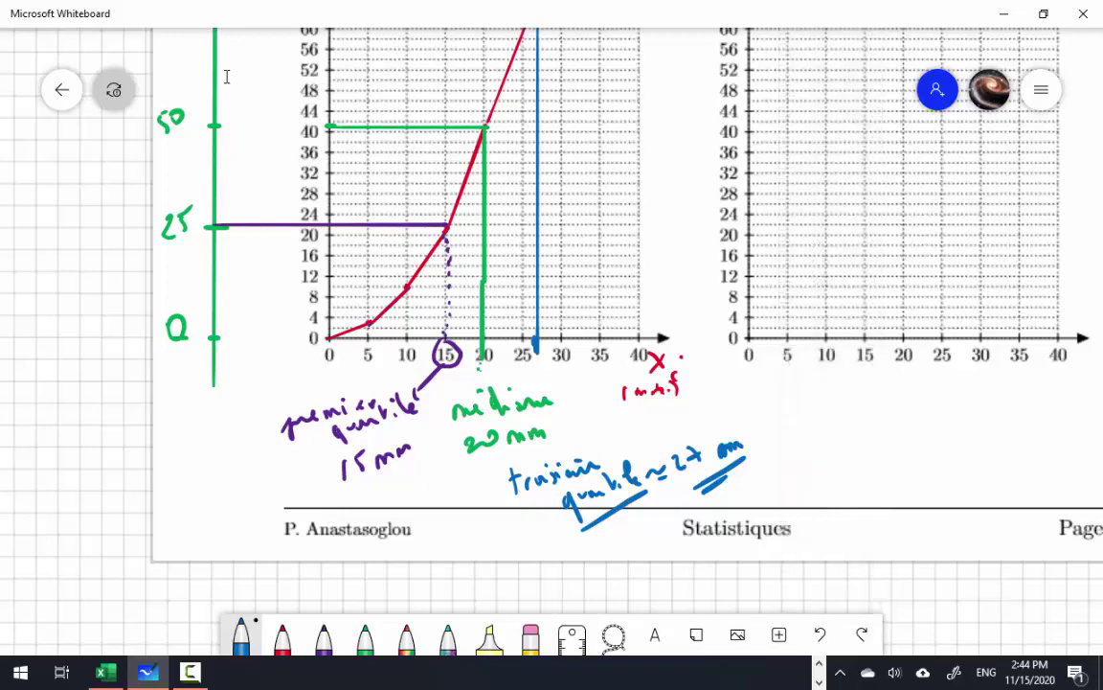
{"action": "scroll", "coordinate": [227, 77], "scroll_direction": "up", "scroll_amount": 3}
{"action": "scroll", "coordinate": [227, 77], "scroll_direction": "up", "scroll_amount": 1}
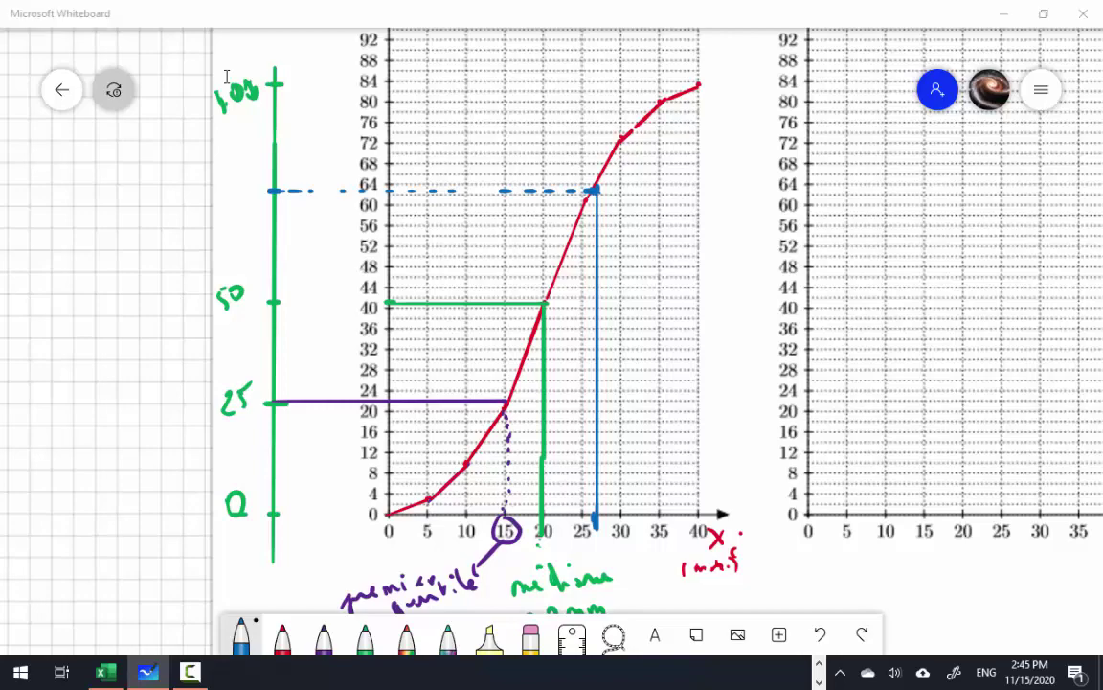
Step: Check the Excel spreadsheet, then pan the board to the page with questions 10 to 12
{"action": "key", "text": "alt+Tab"}
{"action": "key", "text": "alt+Tab"}
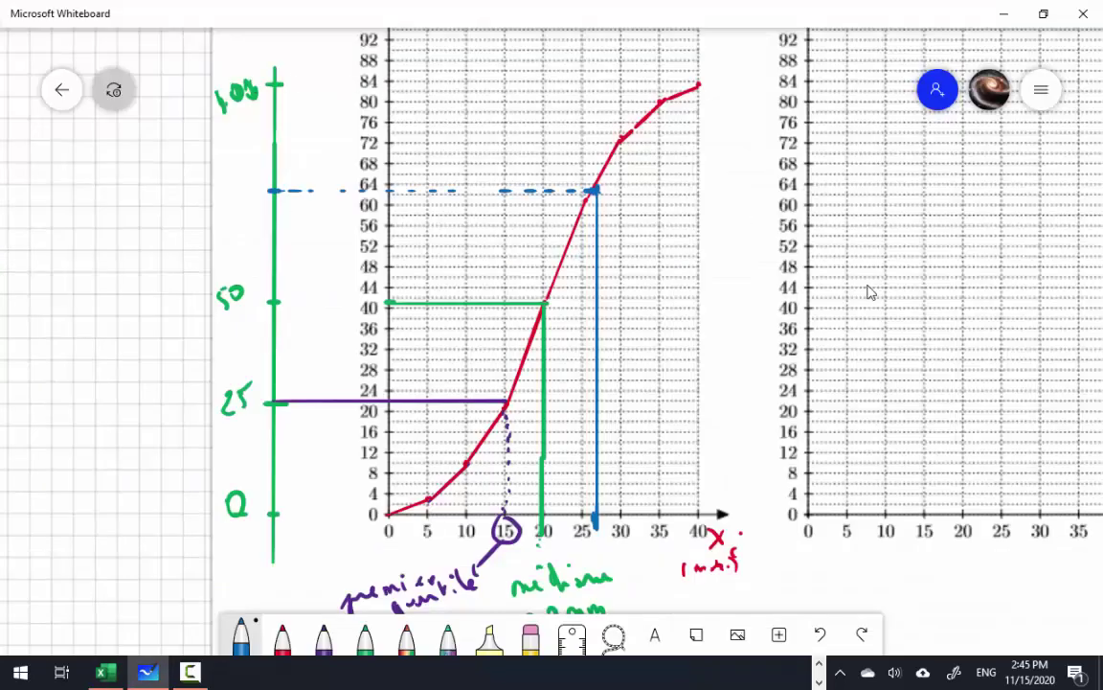
{"action": "left_click", "coordinate": [771, 308]}
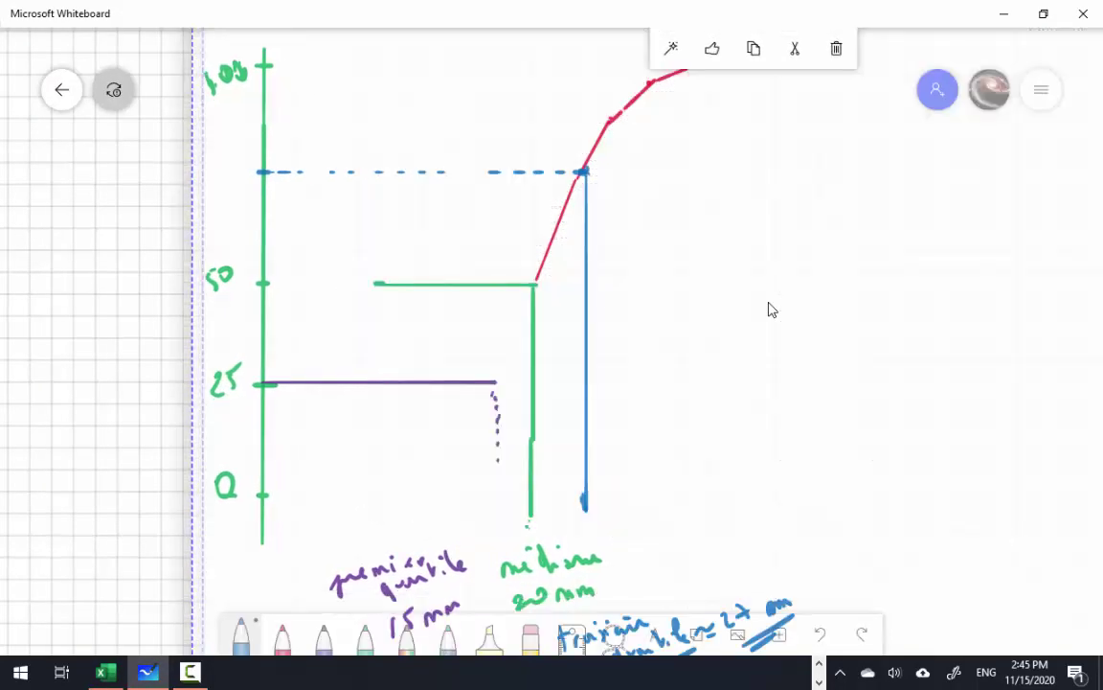
{"action": "scroll", "coordinate": [771, 307], "scroll_direction": "down", "scroll_amount": 5}
{"action": "scroll", "coordinate": [771, 307], "scroll_direction": "up", "scroll_amount": 2}
{"action": "scroll", "coordinate": [771, 307], "scroll_direction": "right", "scroll_amount": 4}
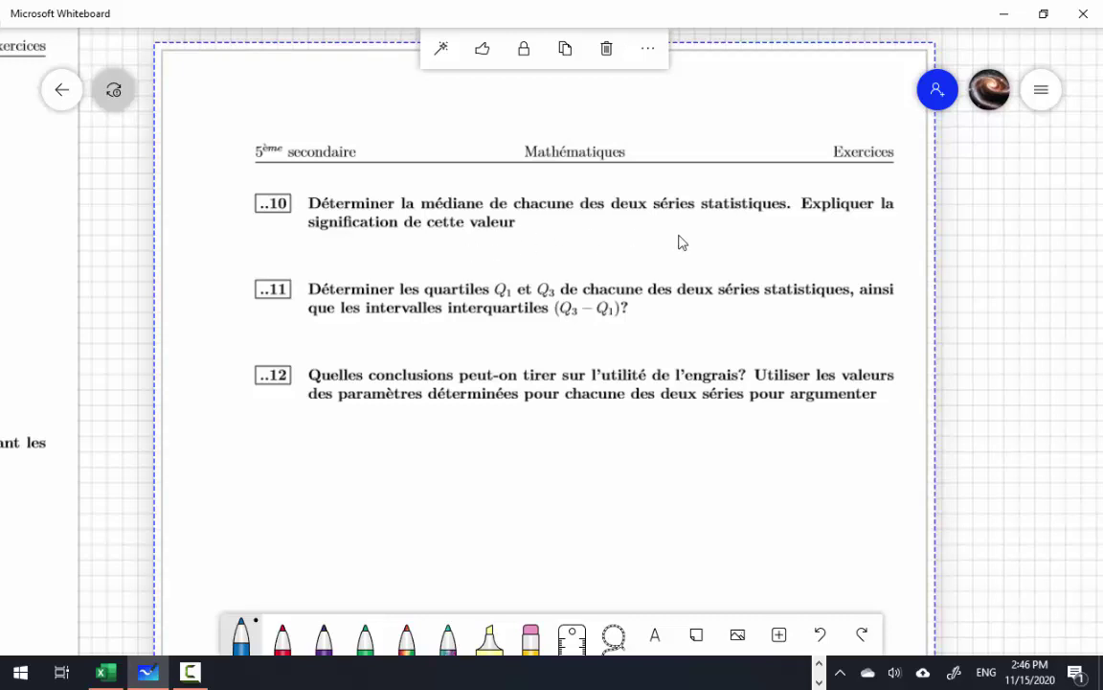
Step: Under question 10, write in blue that the median is the value that divides the population into…
{"action": "scroll", "coordinate": [678, 241], "scroll_direction": "up", "scroll_amount": 3}
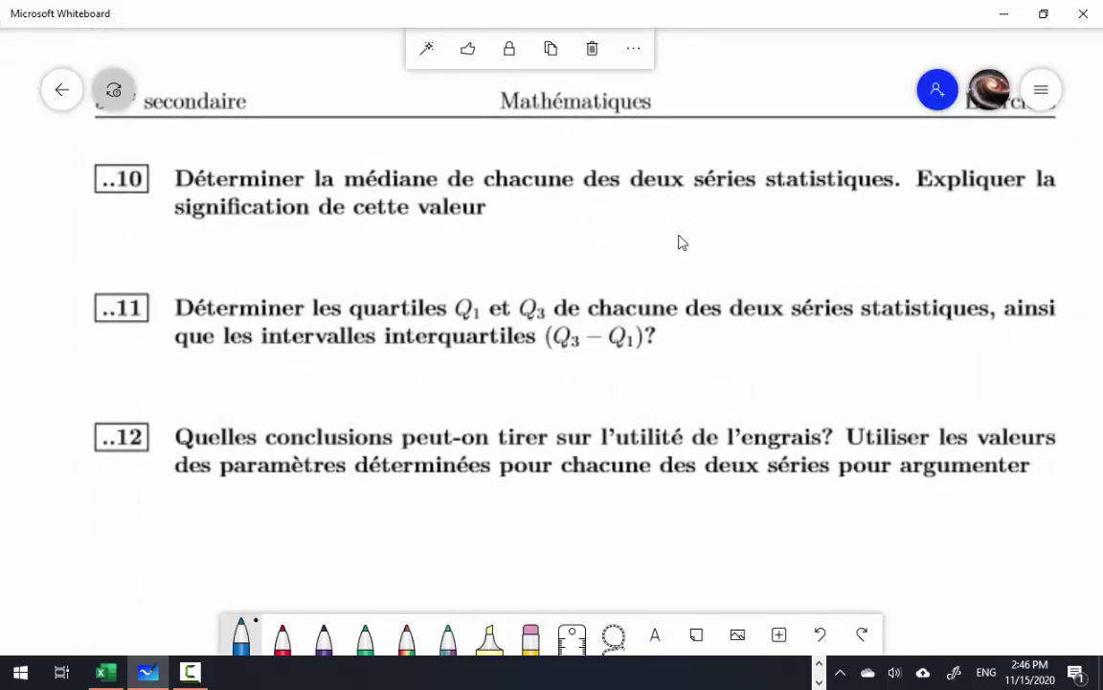
{"action": "scroll", "coordinate": [678, 242], "scroll_direction": "down", "scroll_amount": 5}
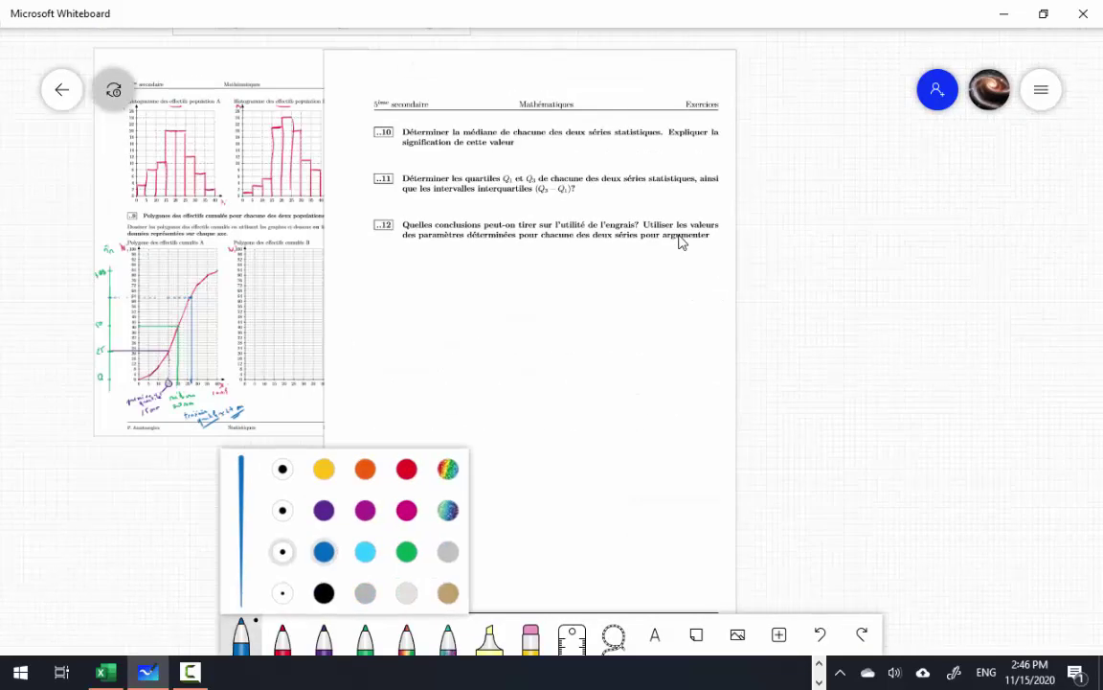
{"action": "scroll", "coordinate": [678, 241], "scroll_direction": "up", "scroll_amount": 3}
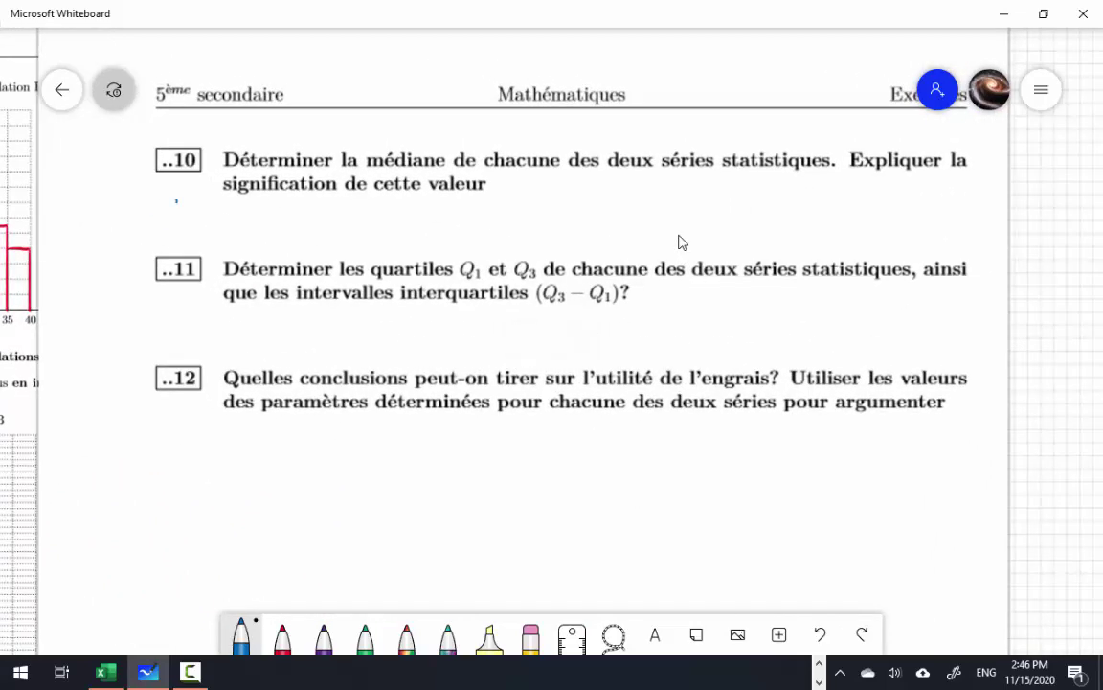
{"action": "mouse_move", "coordinate": [161, 202]}
{"action": "left_mouse_down"}
{"action": "mouse_move", "coordinate": [171, 219]}
{"action": "mouse_move", "coordinate": [489, 205]}
{"action": "mouse_move", "coordinate": [460, 194]}
{"action": "left_mouse_up"}
{"action": "mouse_move", "coordinate": [529, 207]}
{"action": "left_mouse_down"}
{"action": "mouse_move", "coordinate": [522, 235]}
{"action": "mouse_move", "coordinate": [613, 197]}
{"action": "mouse_move", "coordinate": [659, 198]}
{"action": "left_mouse_up"}
{"action": "mouse_move", "coordinate": [703, 199]}
{"action": "left_mouse_down"}
{"action": "mouse_move", "coordinate": [774, 222]}
{"action": "mouse_move", "coordinate": [795, 196]}
{"action": "mouse_move", "coordinate": [871, 196]}
{"action": "left_mouse_up"}
{"action": "left_click_drag", "start_coordinate": [896, 197], "coordinate": [977, 196]}
Step: Finish the answer with 'deux groupes de même effectifs', then glance at Excel and return
{"action": "mouse_move", "coordinate": [257, 245]}
{"action": "left_mouse_down"}
{"action": "mouse_move", "coordinate": [280, 230]}
{"action": "mouse_move", "coordinate": [335, 249]}
{"action": "left_mouse_up"}
{"action": "mouse_move", "coordinate": [386, 238]}
{"action": "left_mouse_down"}
{"action": "mouse_move", "coordinate": [387, 261]}
{"action": "mouse_move", "coordinate": [421, 240]}
{"action": "mouse_move", "coordinate": [454, 255]}
{"action": "left_mouse_up"}
{"action": "mouse_move", "coordinate": [456, 241]}
{"action": "left_mouse_down"}
{"action": "mouse_move", "coordinate": [632, 236]}
{"action": "mouse_move", "coordinate": [592, 228]}
{"action": "left_mouse_up"}
{"action": "mouse_move", "coordinate": [659, 236]}
{"action": "left_mouse_down"}
{"action": "mouse_move", "coordinate": [671, 234]}
{"action": "mouse_move", "coordinate": [659, 261]}
{"action": "left_mouse_up"}
{"action": "left_click_drag", "start_coordinate": [686, 222], "coordinate": [674, 256]}
{"action": "left_click_drag", "start_coordinate": [688, 237], "coordinate": [720, 244]}
{"action": "mouse_move", "coordinate": [728, 222]}
{"action": "left_mouse_down"}
{"action": "mouse_move", "coordinate": [726, 245]}
{"action": "mouse_move", "coordinate": [738, 246]}
{"action": "left_mouse_up"}
{"action": "mouse_move", "coordinate": [745, 220]}
{"action": "left_mouse_down"}
{"action": "mouse_move", "coordinate": [739, 261]}
{"action": "mouse_move", "coordinate": [757, 243]}
{"action": "mouse_move", "coordinate": [751, 230]}
{"action": "left_mouse_up"}
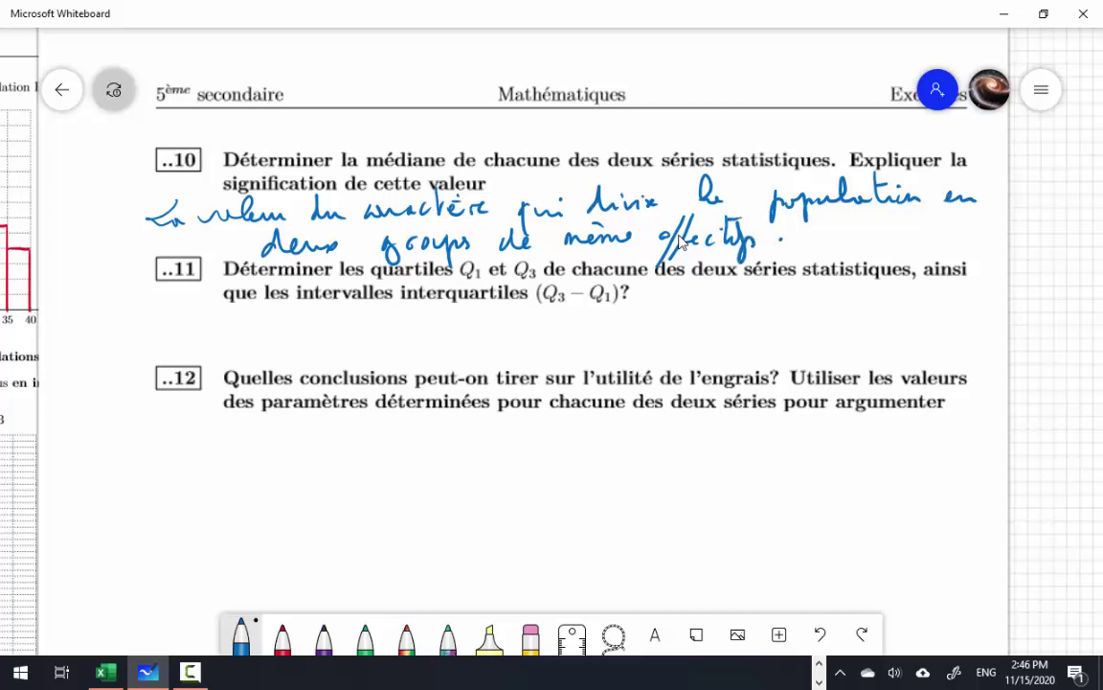
{"action": "left_click_drag", "start_coordinate": [624, 236], "coordinate": [634, 251]}
{"action": "key", "text": "alt+Tab"}
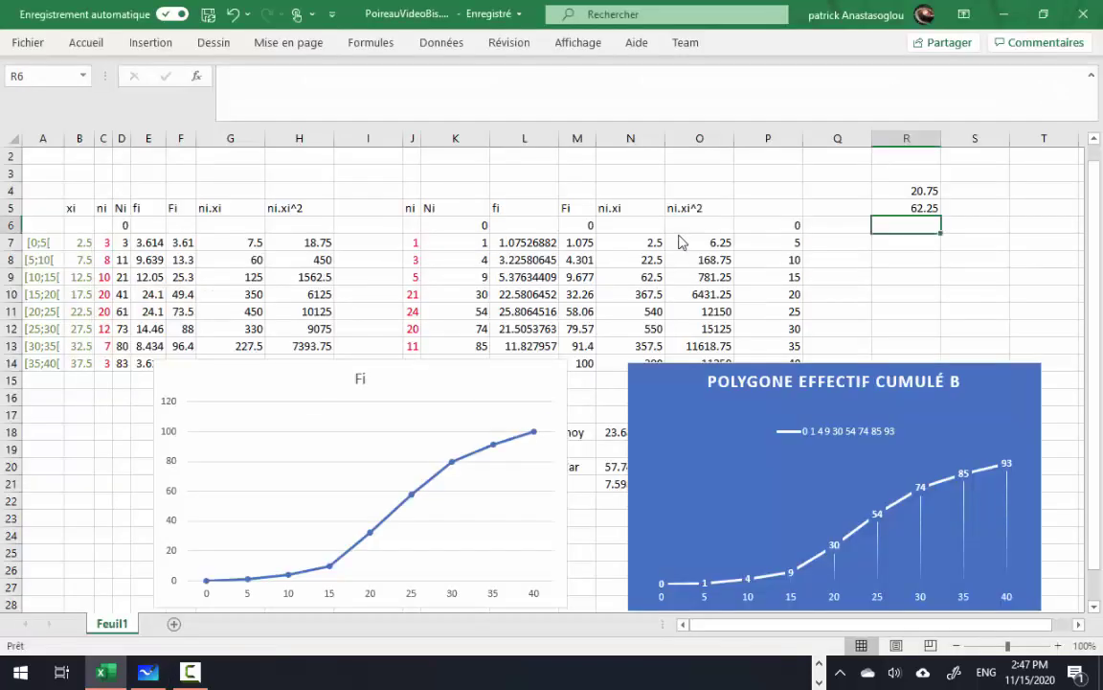
{"action": "key", "text": "alt+Tab"}
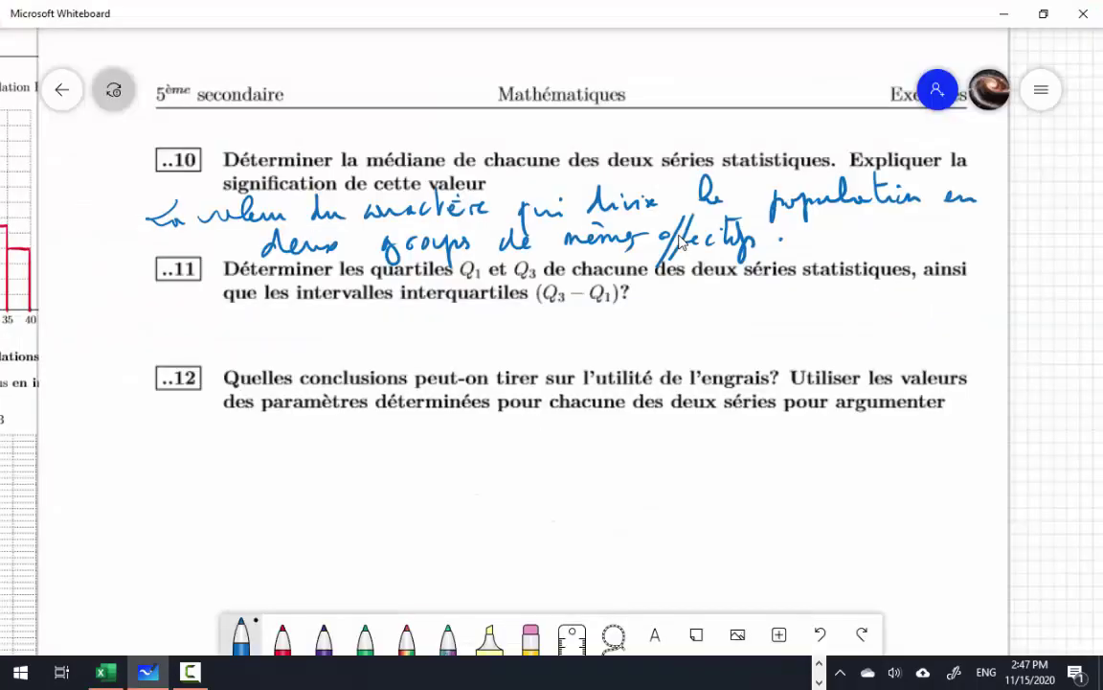
Step: On polygon A's graph, draw a small purple arrow under the '15 mm' note, then pan back to the questions
{"action": "scroll", "coordinate": [680, 241], "scroll_direction": "left", "scroll_amount": 3}
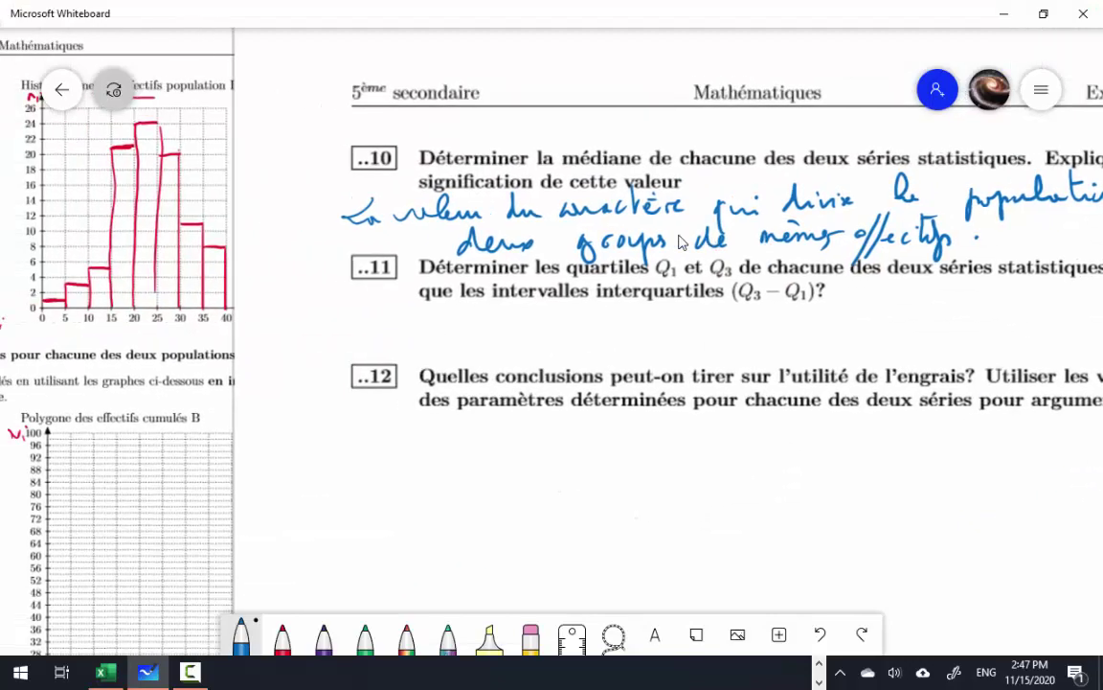
{"action": "scroll", "coordinate": [680, 241], "scroll_direction": "left", "scroll_amount": 3}
{"action": "scroll", "coordinate": [679, 241], "scroll_direction": "left", "scroll_amount": 3}
{"action": "scroll", "coordinate": [679, 242], "scroll_direction": "left", "scroll_amount": 3}
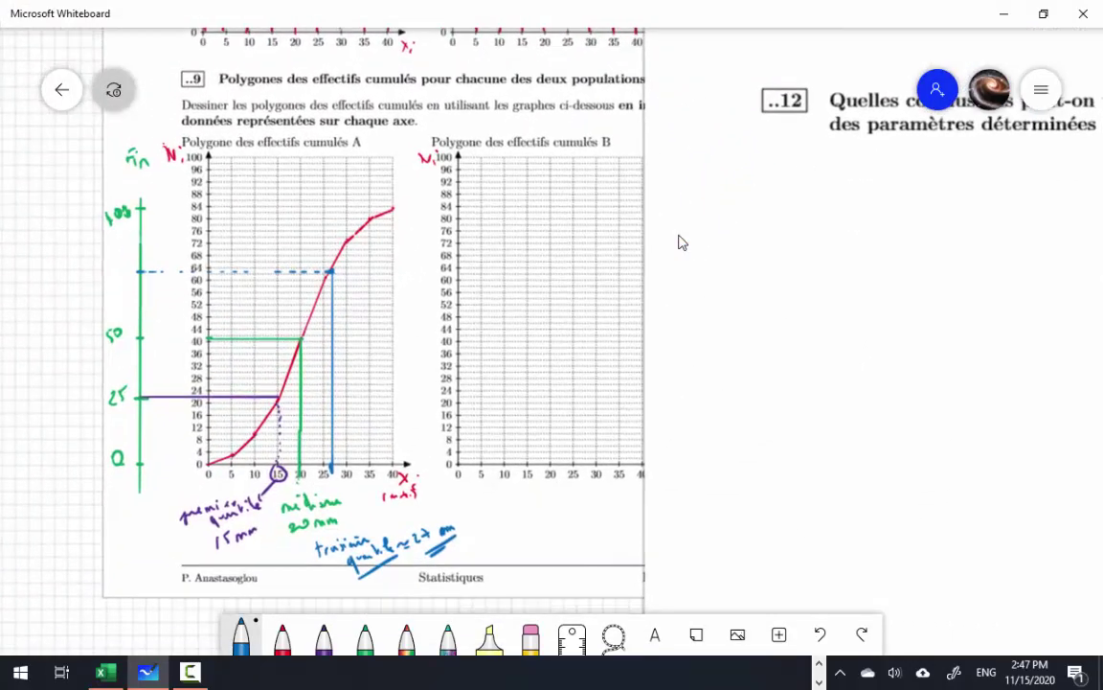
{"action": "scroll", "coordinate": [679, 242], "scroll_direction": "up", "scroll_amount": 2}
{"action": "scroll", "coordinate": [679, 241], "scroll_direction": "right", "scroll_amount": 2}
{"action": "scroll", "coordinate": [679, 241], "scroll_direction": "down", "scroll_amount": 2}
{"action": "scroll", "coordinate": [679, 241], "scroll_direction": "left", "scroll_amount": 1}
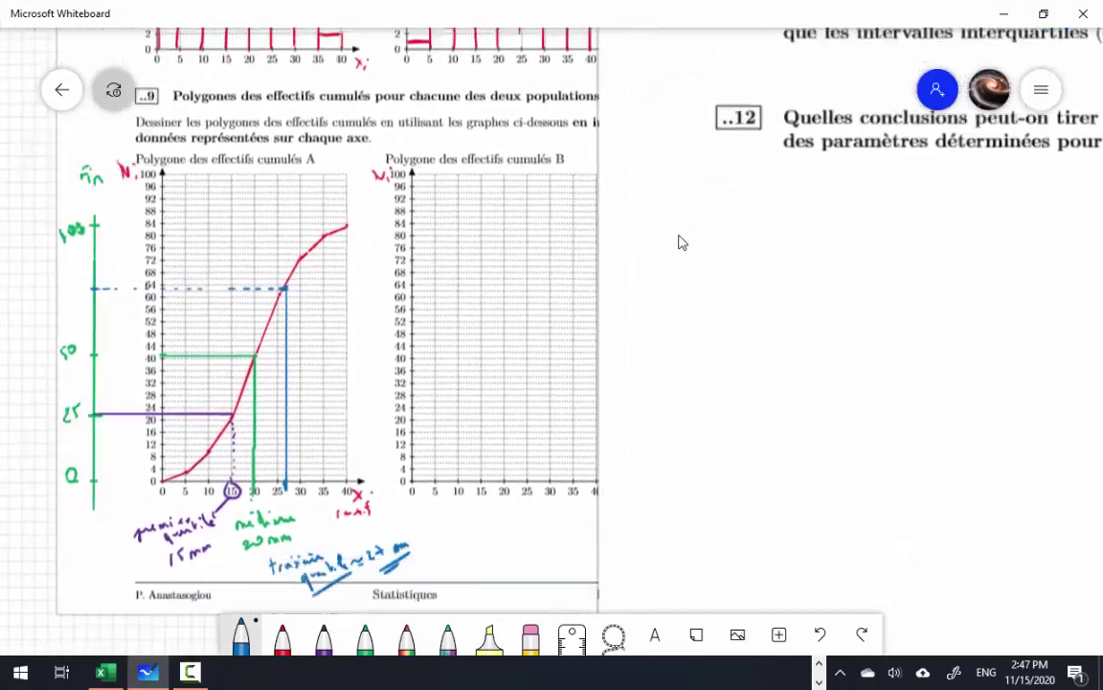
{"action": "scroll", "coordinate": [679, 241], "scroll_direction": "down", "scroll_amount": 2}
{"action": "left_click_drag", "start_coordinate": [191, 537], "coordinate": [205, 534]}
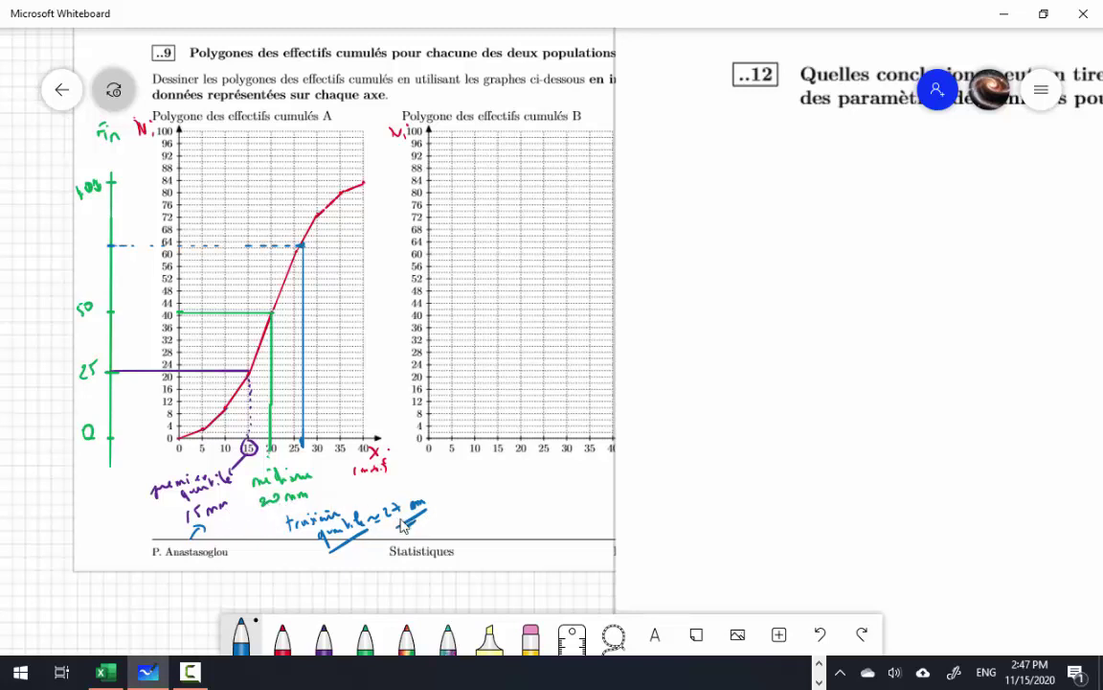
{"action": "scroll", "coordinate": [450, 541], "scroll_direction": "up", "scroll_amount": 5}
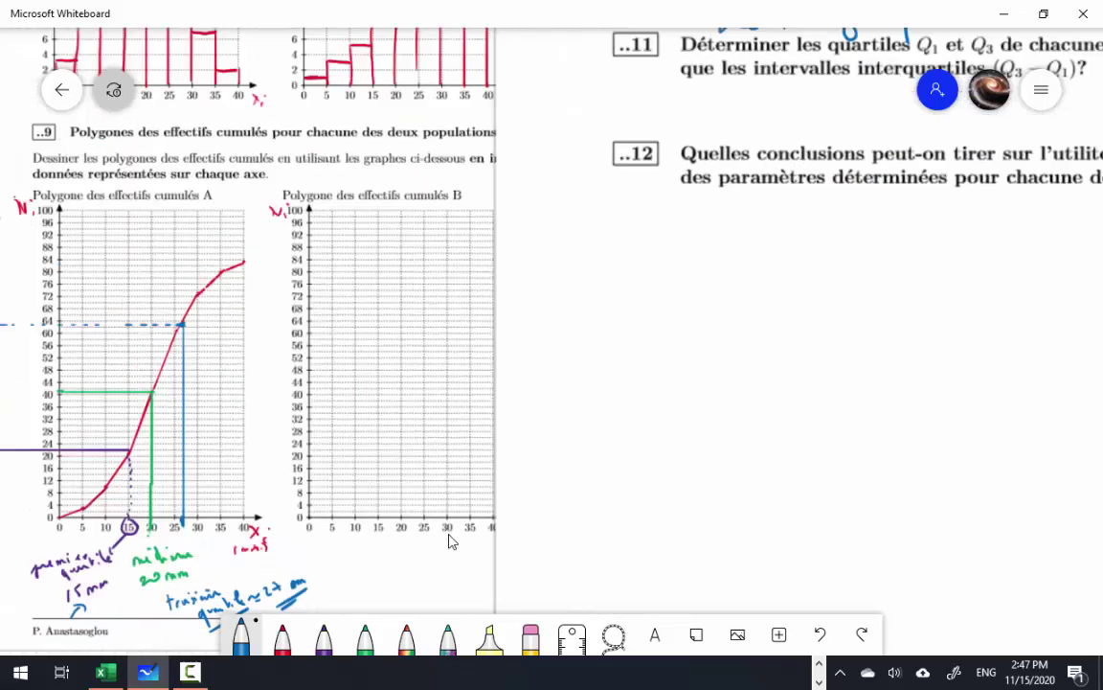
{"action": "scroll", "coordinate": [449, 541], "scroll_direction": "right", "scroll_amount": 5}
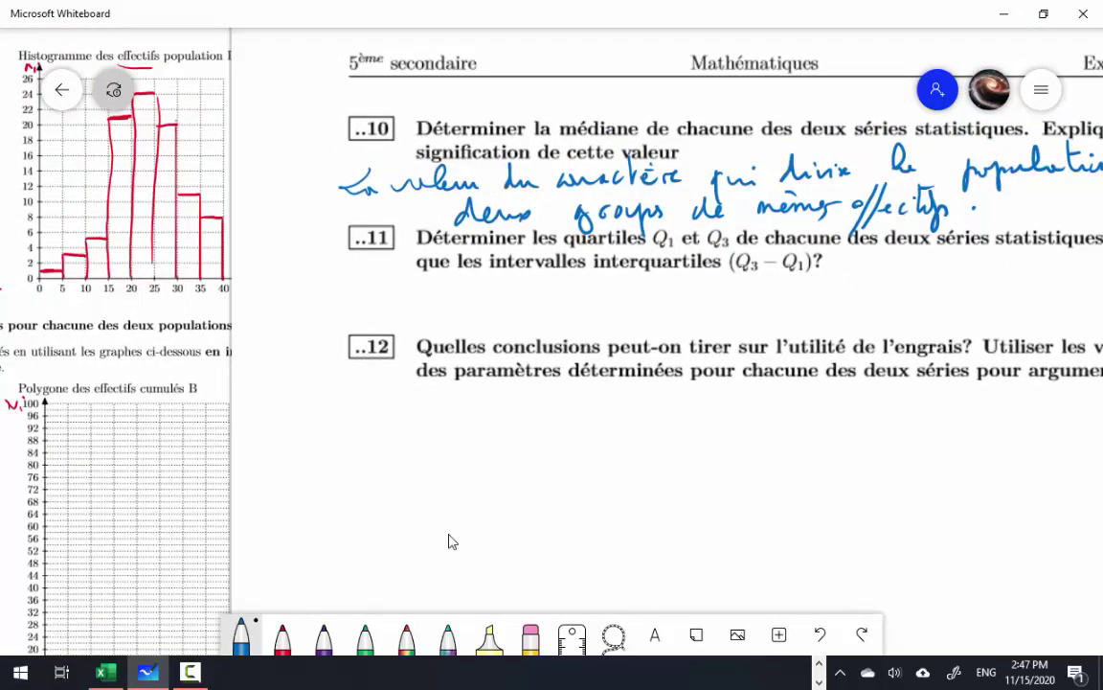
Step: Write '27 − 15 = 12 mm' in blue under question 11, then switch to the Excel spreadsheet
{"action": "mouse_move", "coordinate": [498, 306]}
{"action": "left_mouse_down"}
{"action": "mouse_move", "coordinate": [578, 298]}
{"action": "mouse_move", "coordinate": [591, 309]}
{"action": "left_mouse_up"}
{"action": "mouse_move", "coordinate": [605, 288]}
{"action": "left_mouse_down"}
{"action": "mouse_move", "coordinate": [604, 306]}
{"action": "mouse_move", "coordinate": [632, 287]}
{"action": "left_mouse_up"}
{"action": "left_click_drag", "start_coordinate": [640, 300], "coordinate": [653, 298]}
{"action": "left_click_drag", "start_coordinate": [638, 304], "coordinate": [653, 305]}
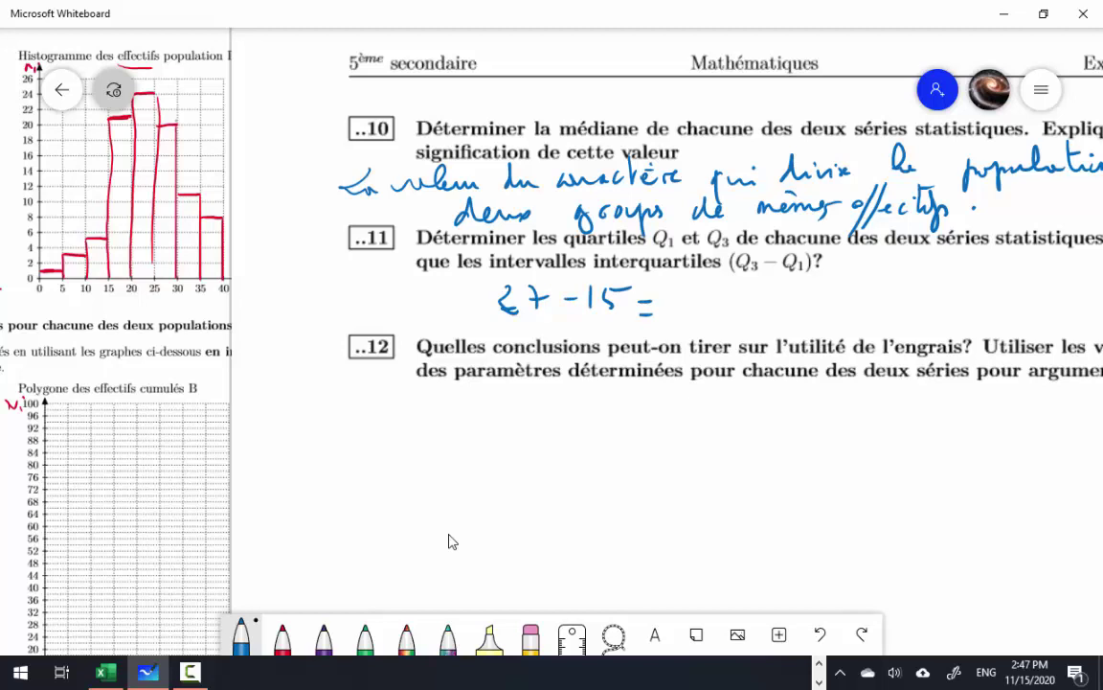
{"action": "mouse_move", "coordinate": [690, 290]}
{"action": "left_mouse_down"}
{"action": "mouse_move", "coordinate": [691, 309]}
{"action": "mouse_move", "coordinate": [791, 308]}
{"action": "left_mouse_up"}
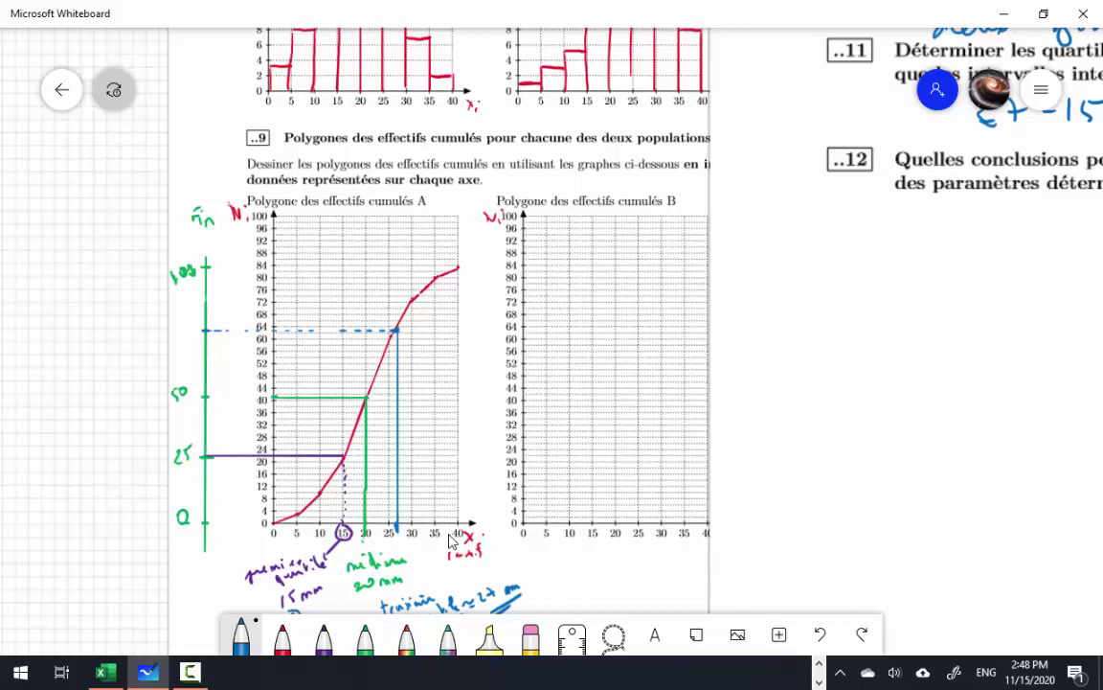
{"action": "key", "text": "alt+Tab"}
{"action": "key", "text": "alt+Tab"}
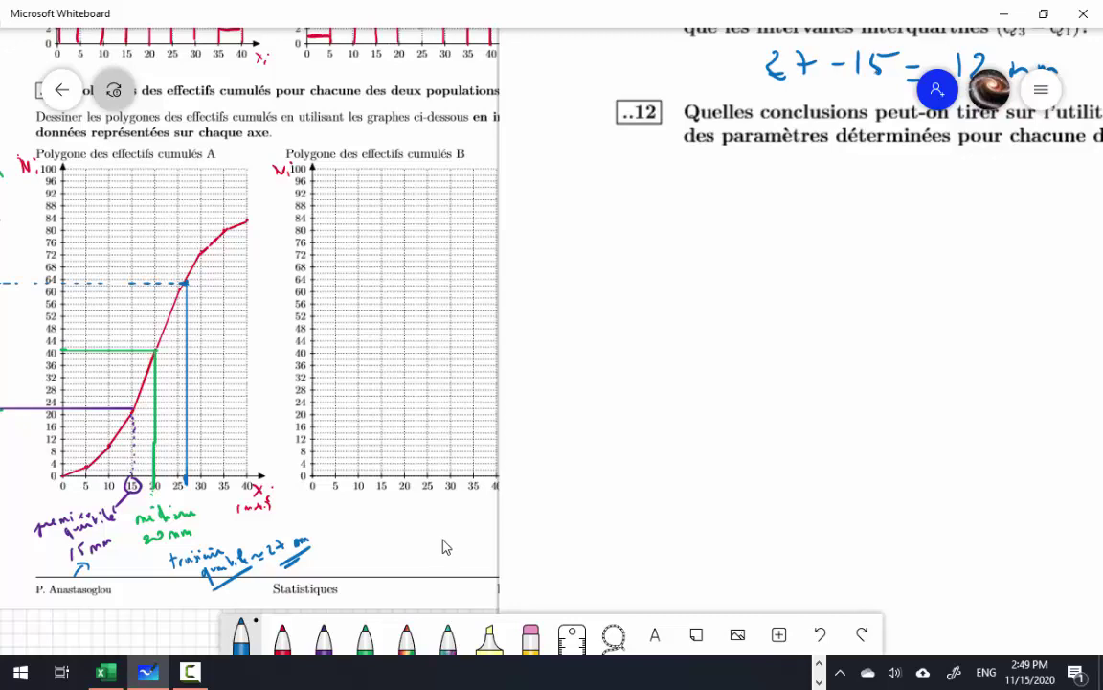
{"action": "key", "text": "alt+Tab"}
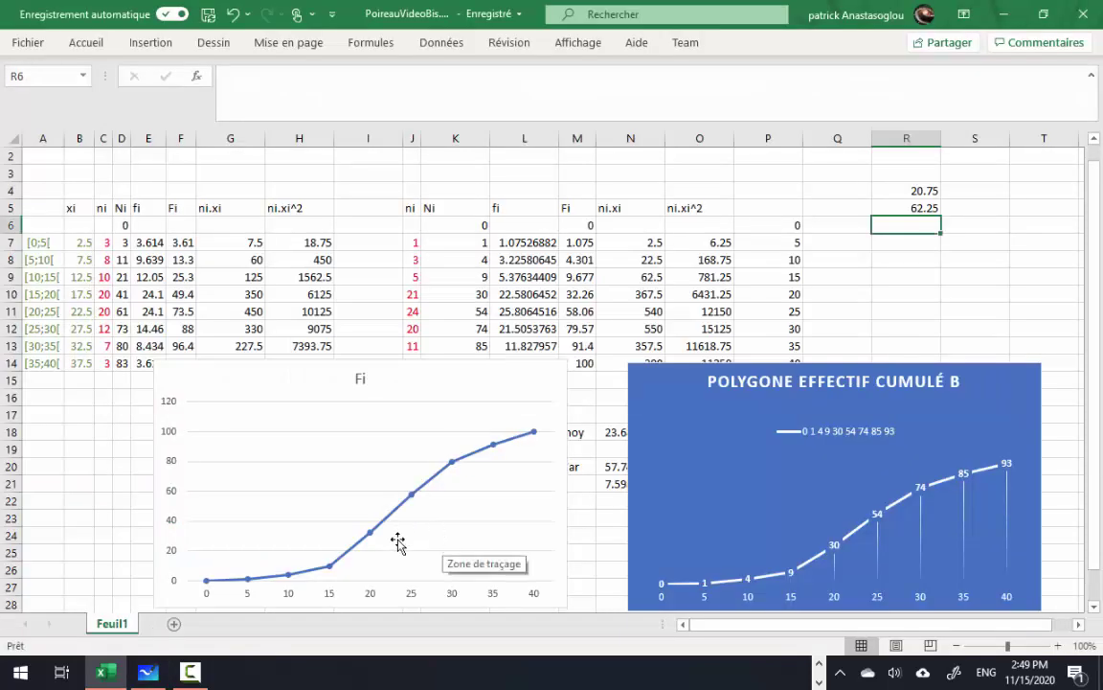